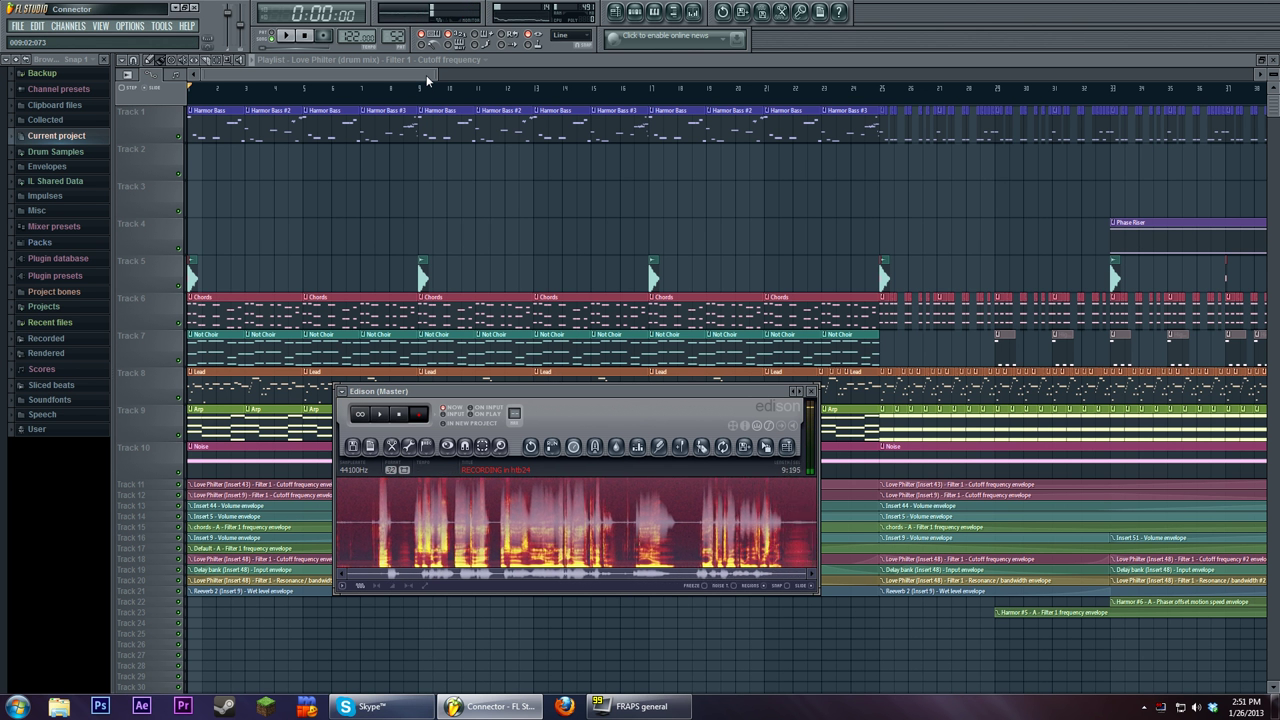
Step: Close the Edison (Master) recorder with Escape to reveal the Connector playlist
key(Escape)
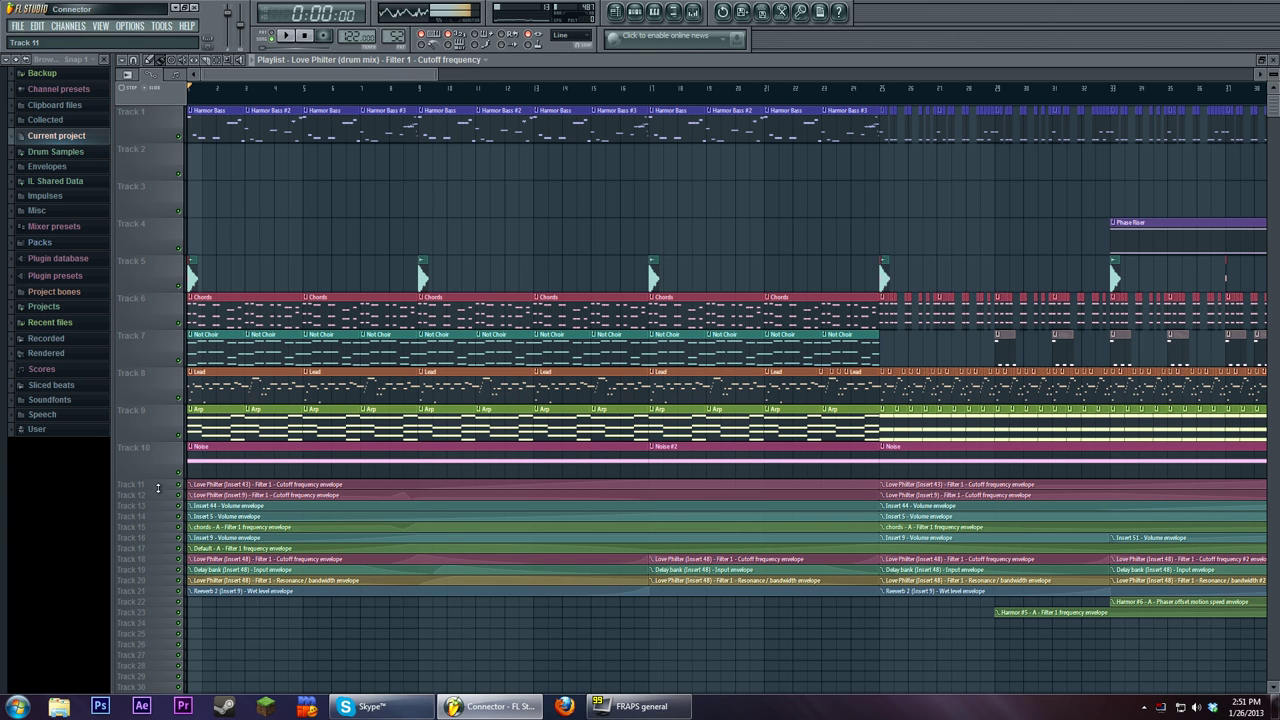
Step: Set the automation rows of Tracks 11 through 15 to 100% size
right_click(160, 489)
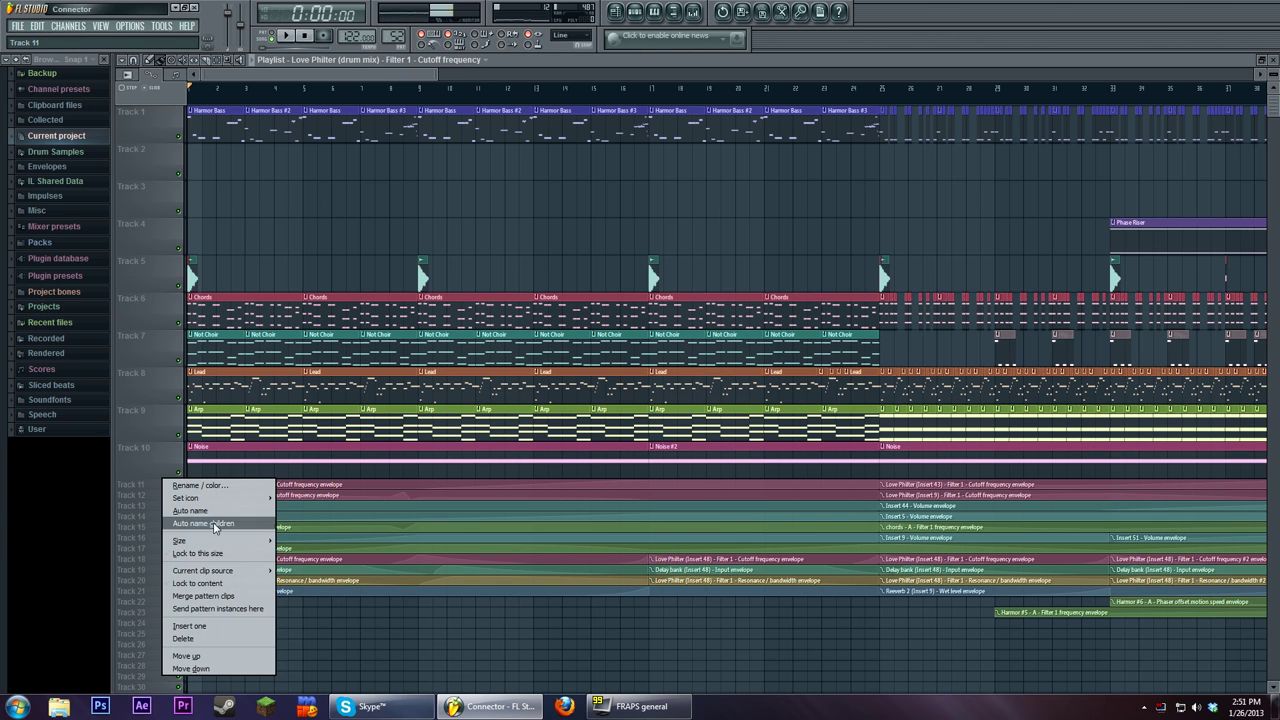
mouse_move(215, 543)
click(296, 566)
scroll(257, 543, down, 3)
right_click(153, 412)
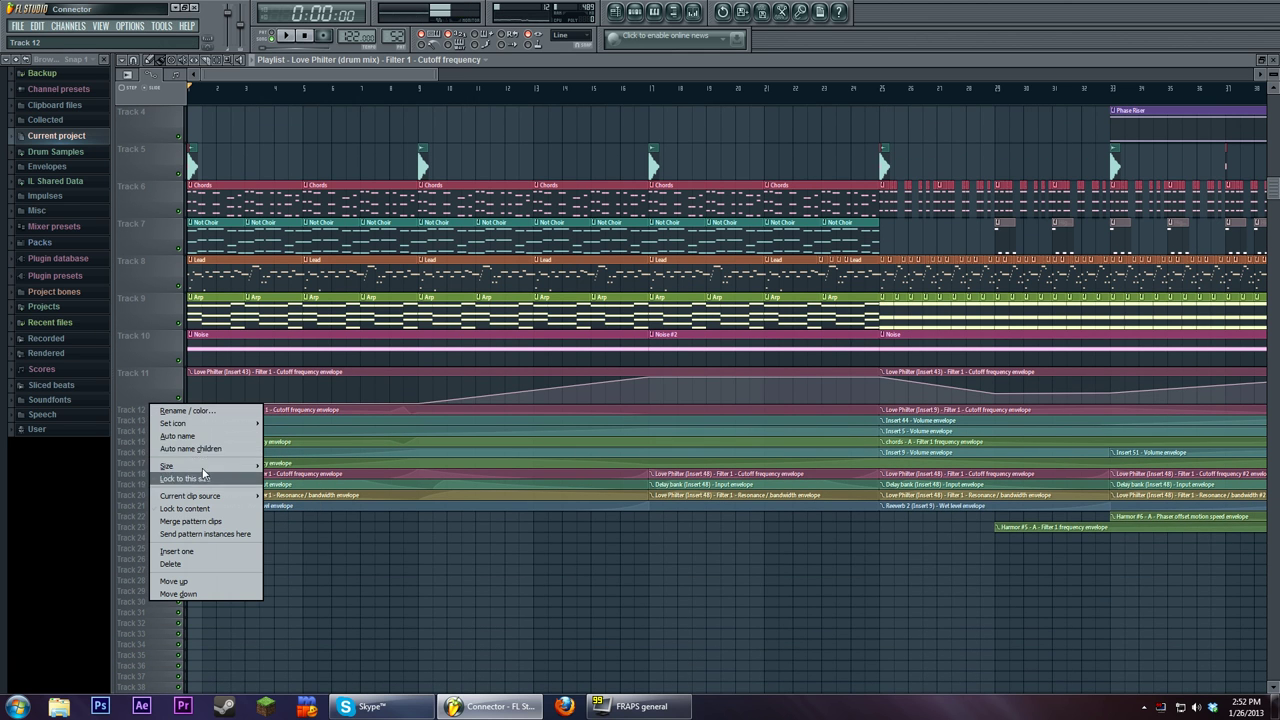
mouse_move(205, 467)
click(284, 489)
right_click(159, 443)
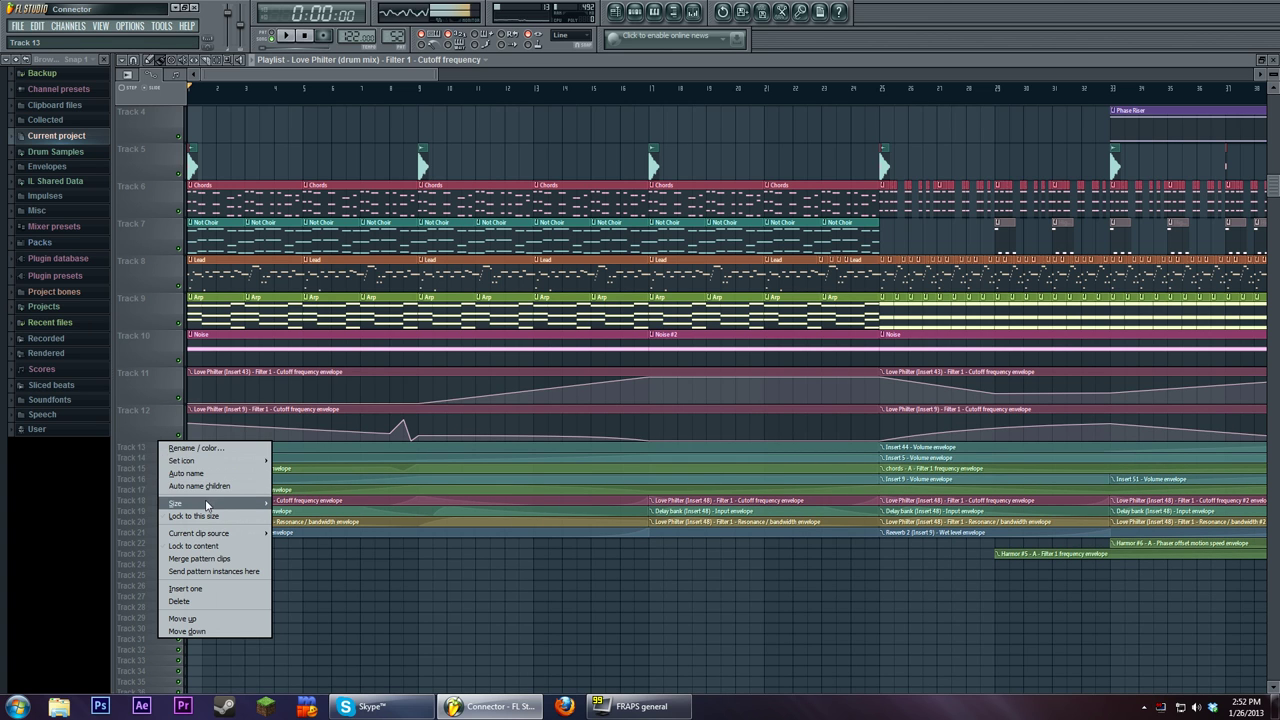
mouse_move(206, 505)
click(284, 527)
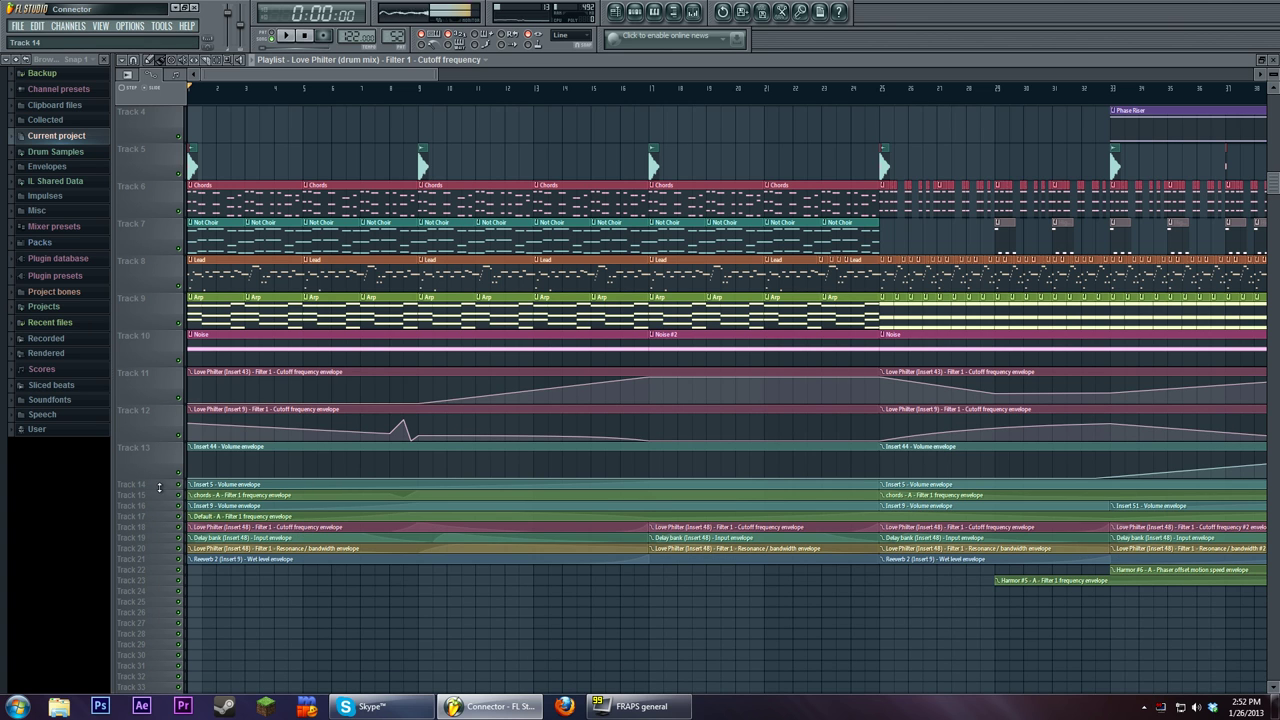
right_click(158, 487)
mouse_move(237, 544)
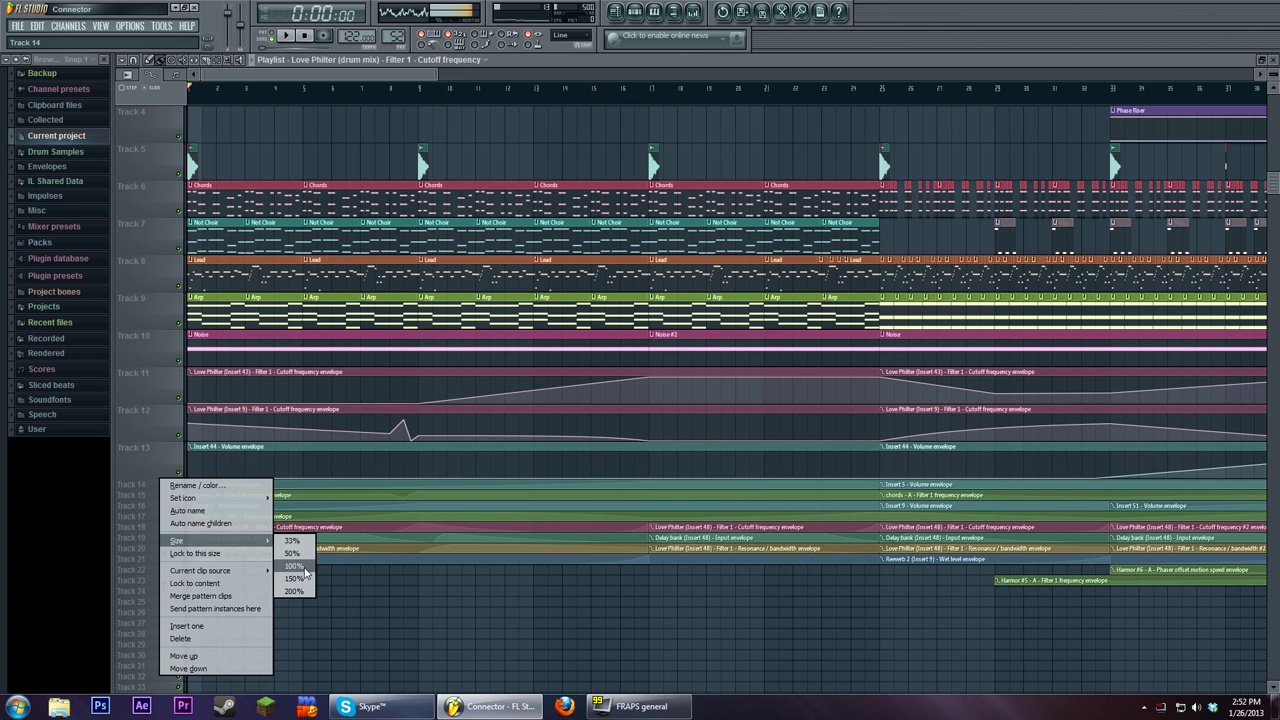
click(306, 573)
right_click(163, 522)
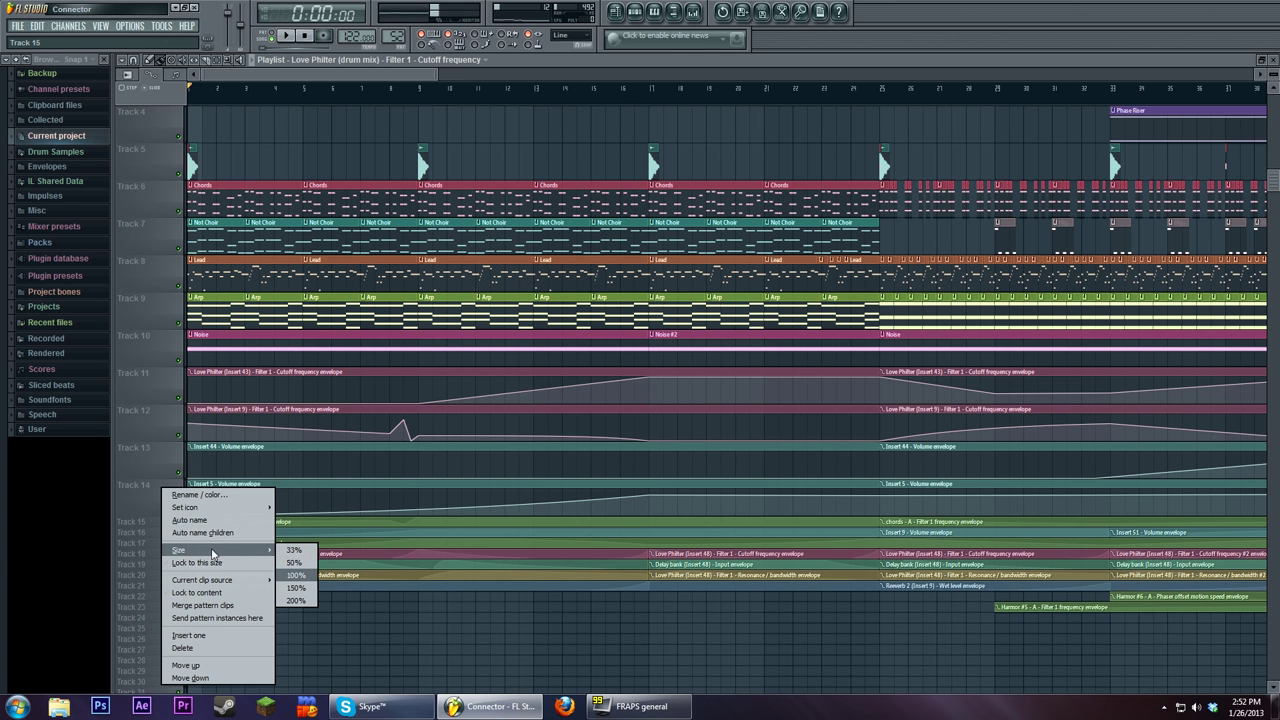
click(295, 575)
Step: Set Tracks 16 through 19 to 100% row size
scroll(142, 507, down, 2)
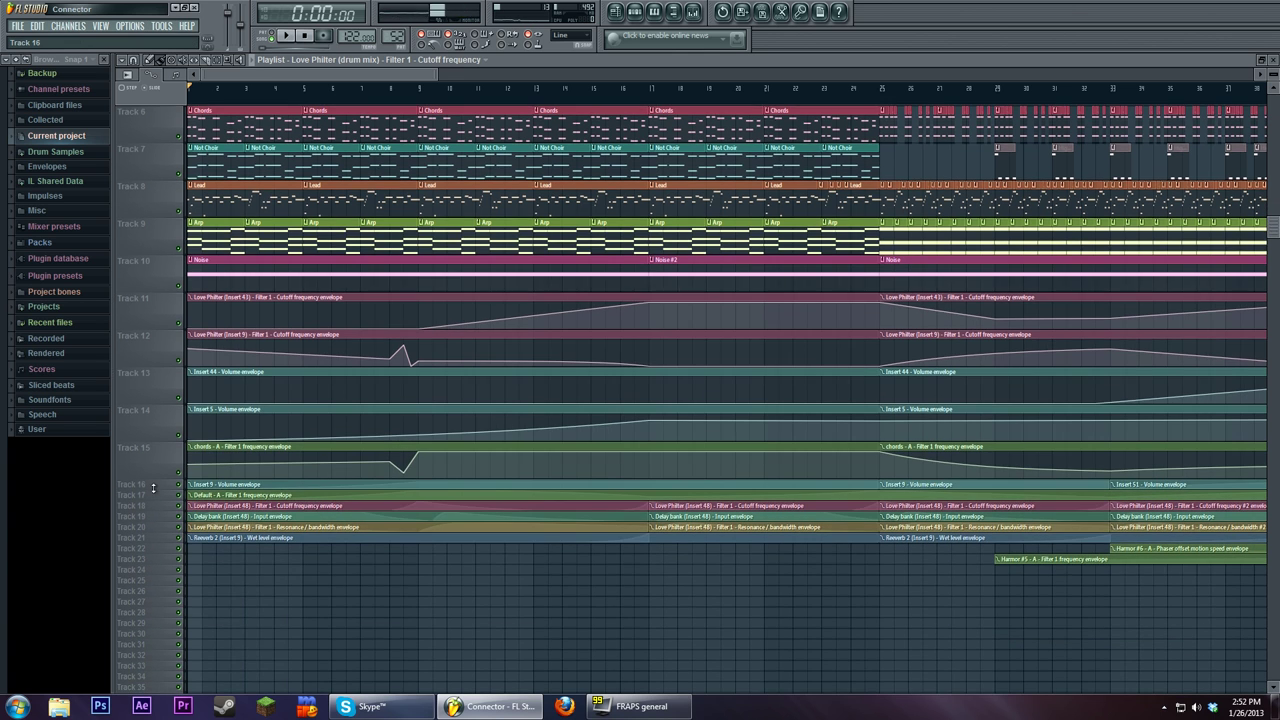
right_click(153, 487)
mouse_move(230, 541)
click(295, 565)
right_click(168, 525)
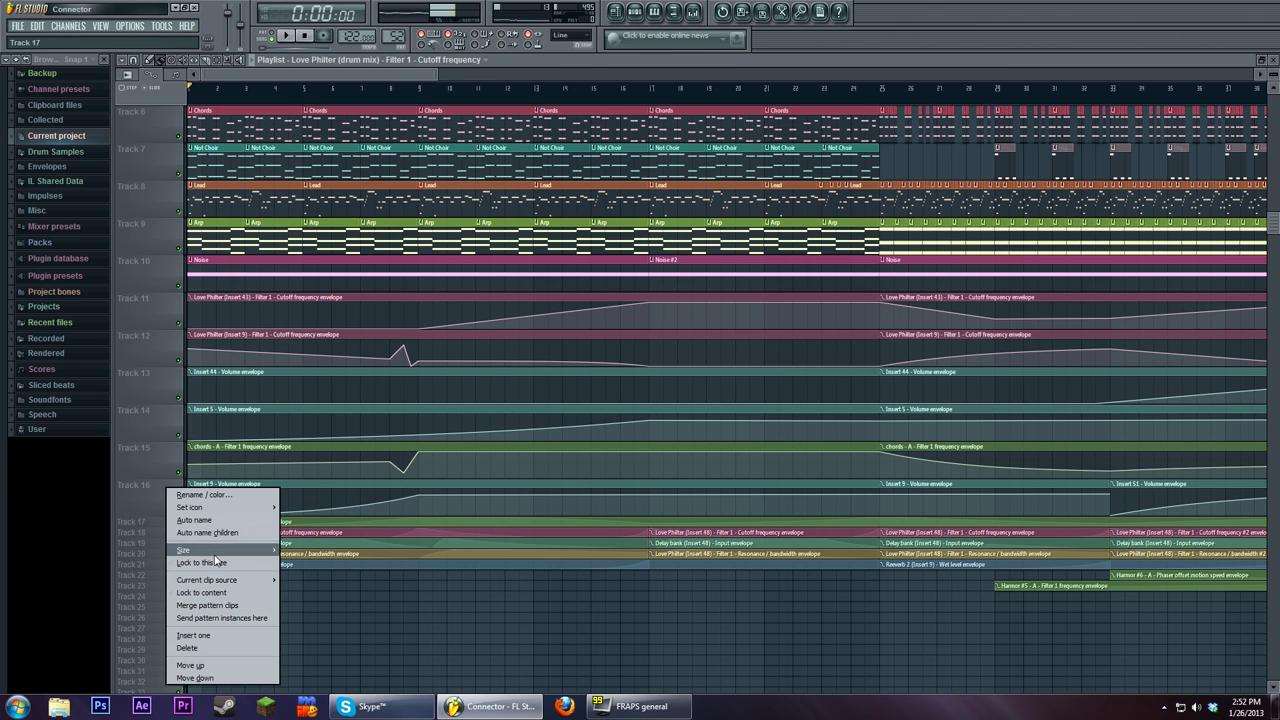
click(297, 566)
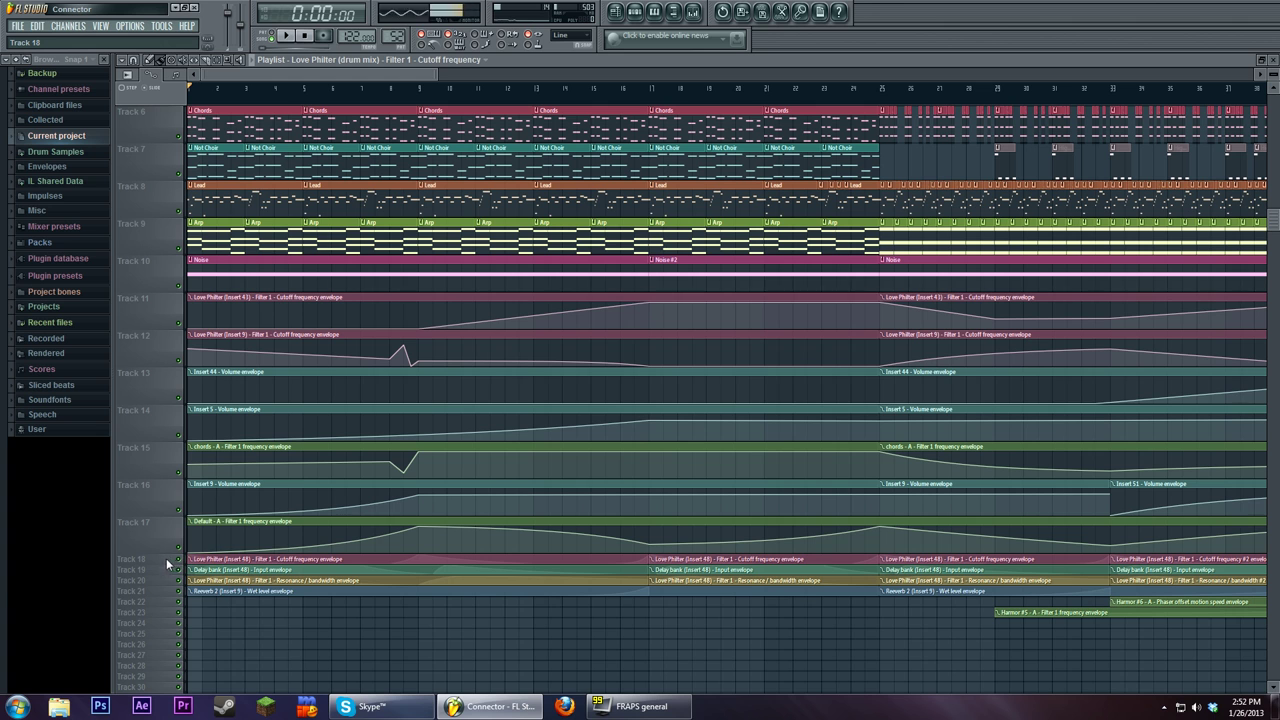
right_click(170, 562)
mouse_move(205, 550)
click(297, 566)
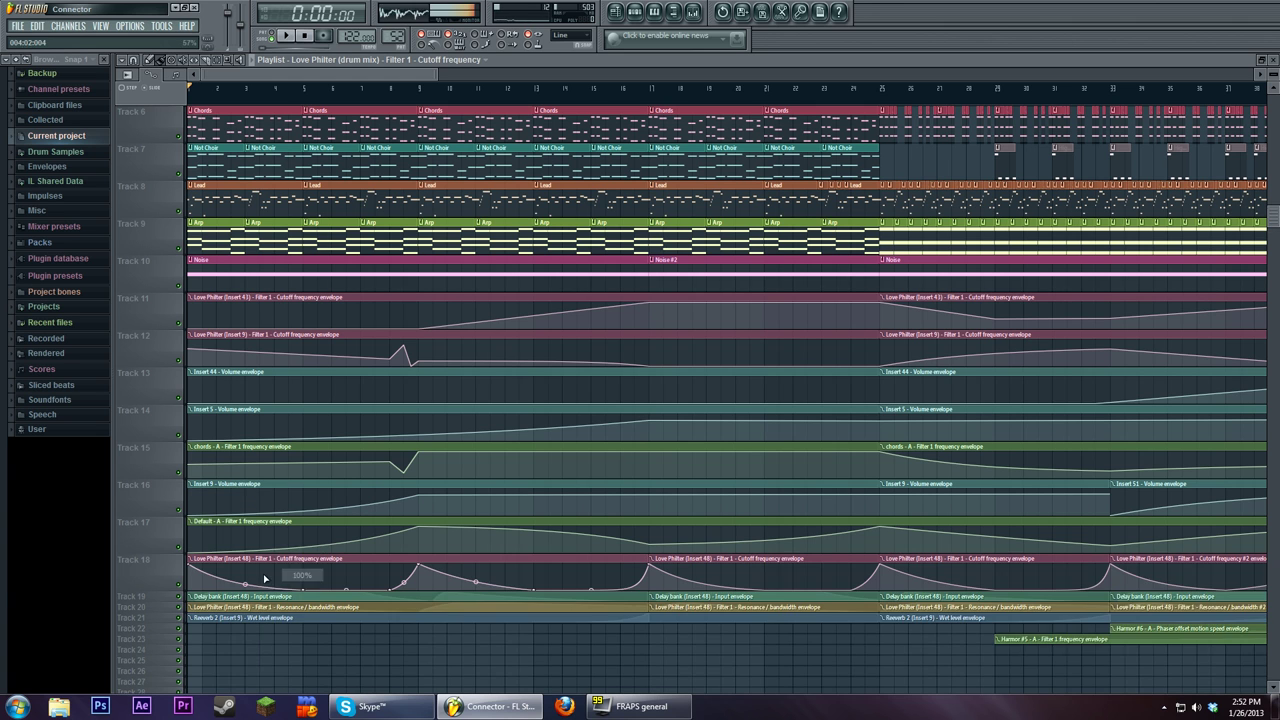
scroll(238, 578, down, 1)
right_click(152, 559)
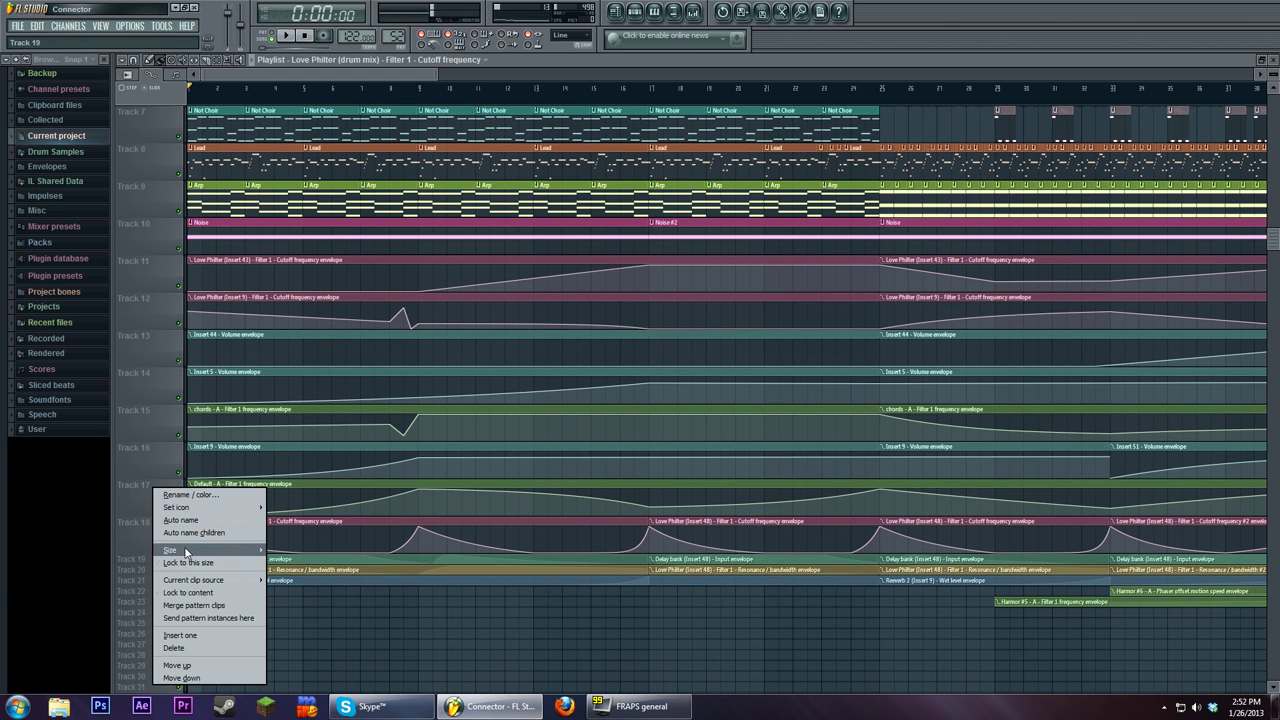
mouse_move(184, 549)
click(297, 566)
Step: Set Tracks 20 through 23 to 100% row size
scroll(200, 560, down, 1)
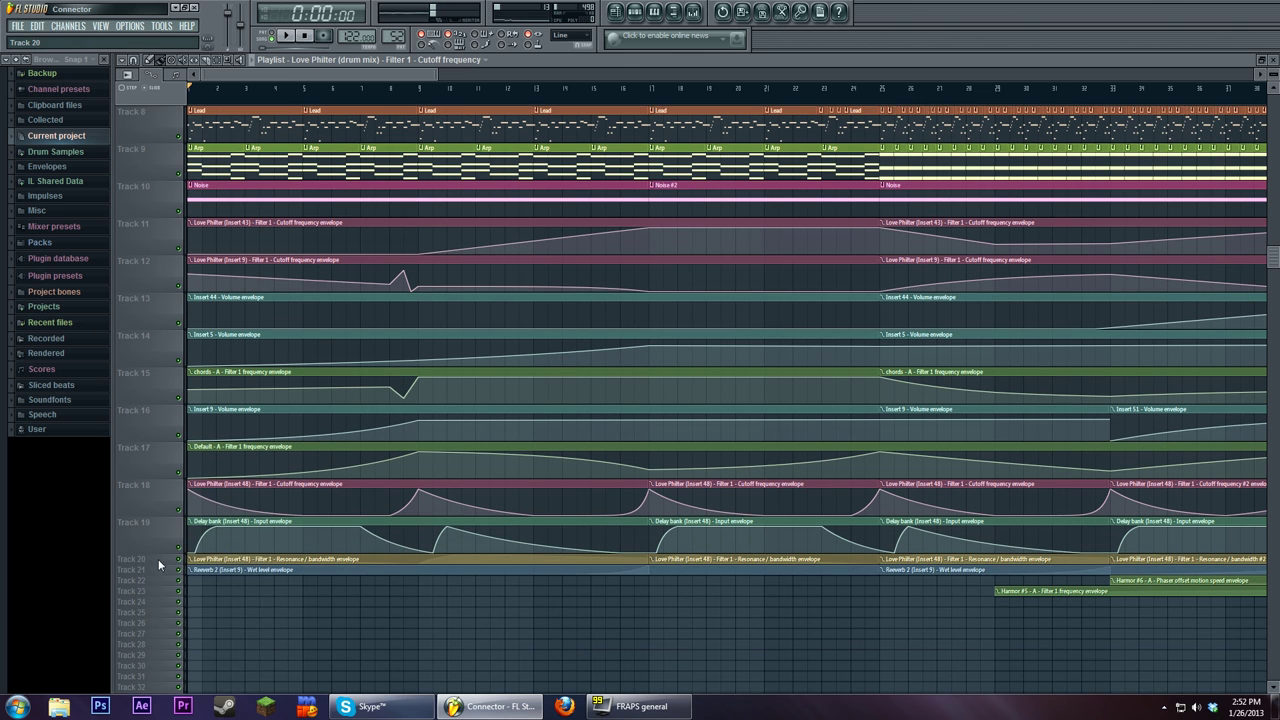
right_click(158, 559)
click(297, 566)
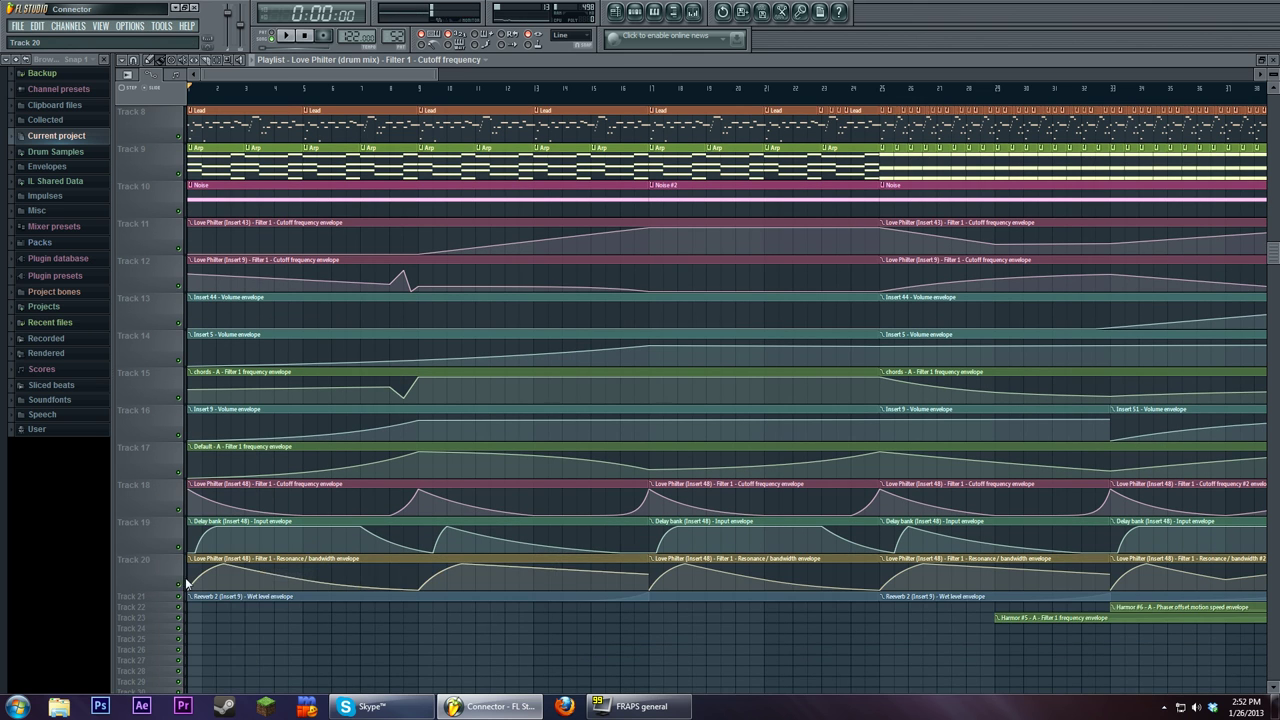
scroll(185, 583, down, 1)
right_click(160, 559)
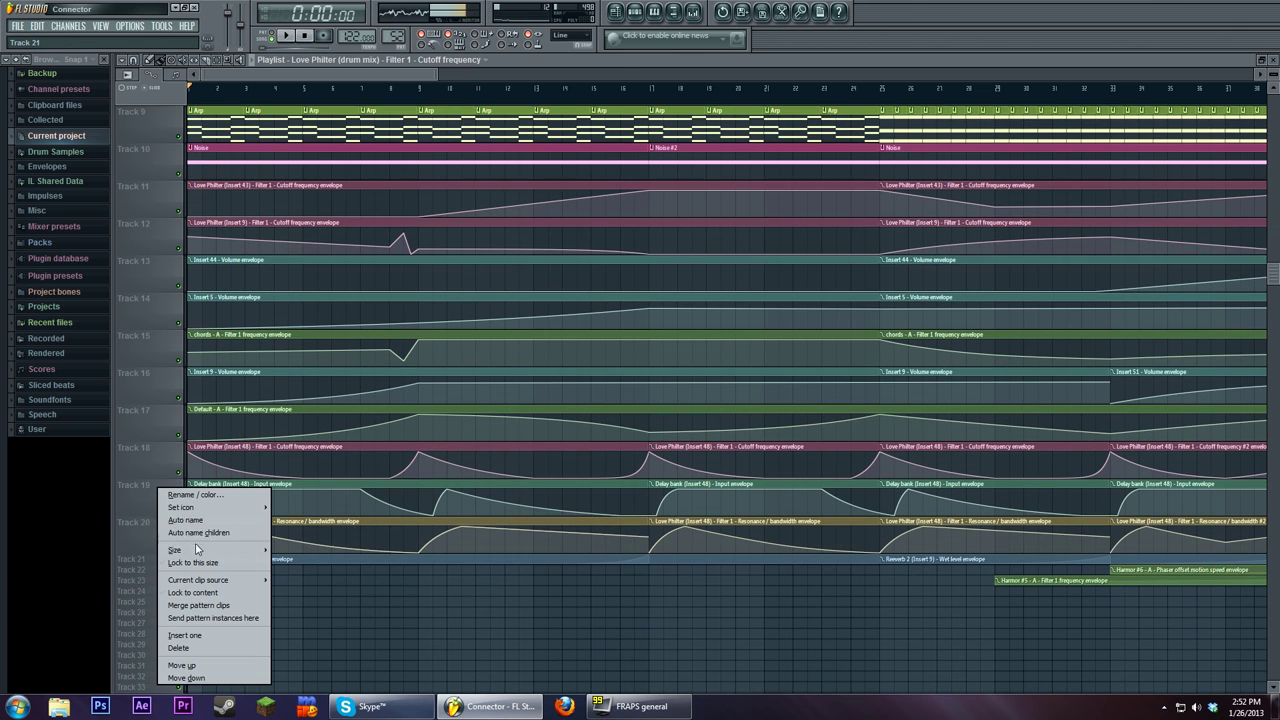
mouse_move(196, 551)
click(299, 567)
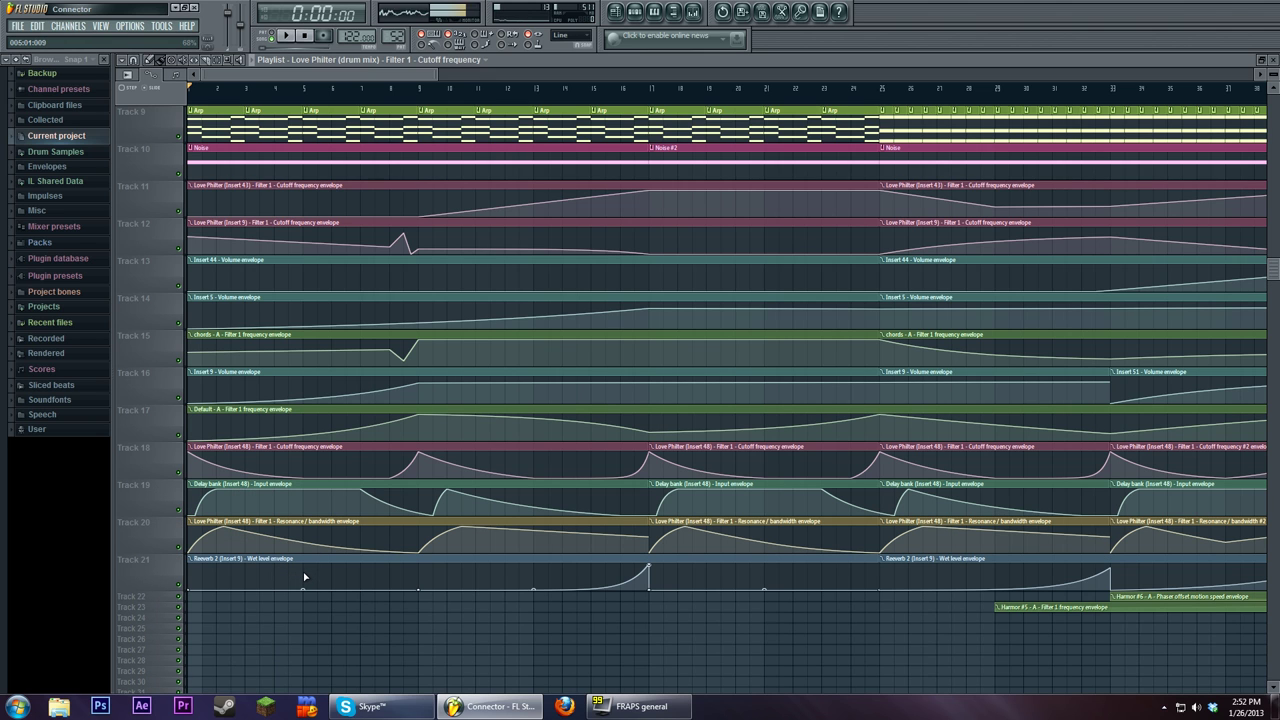
right_click(161, 596)
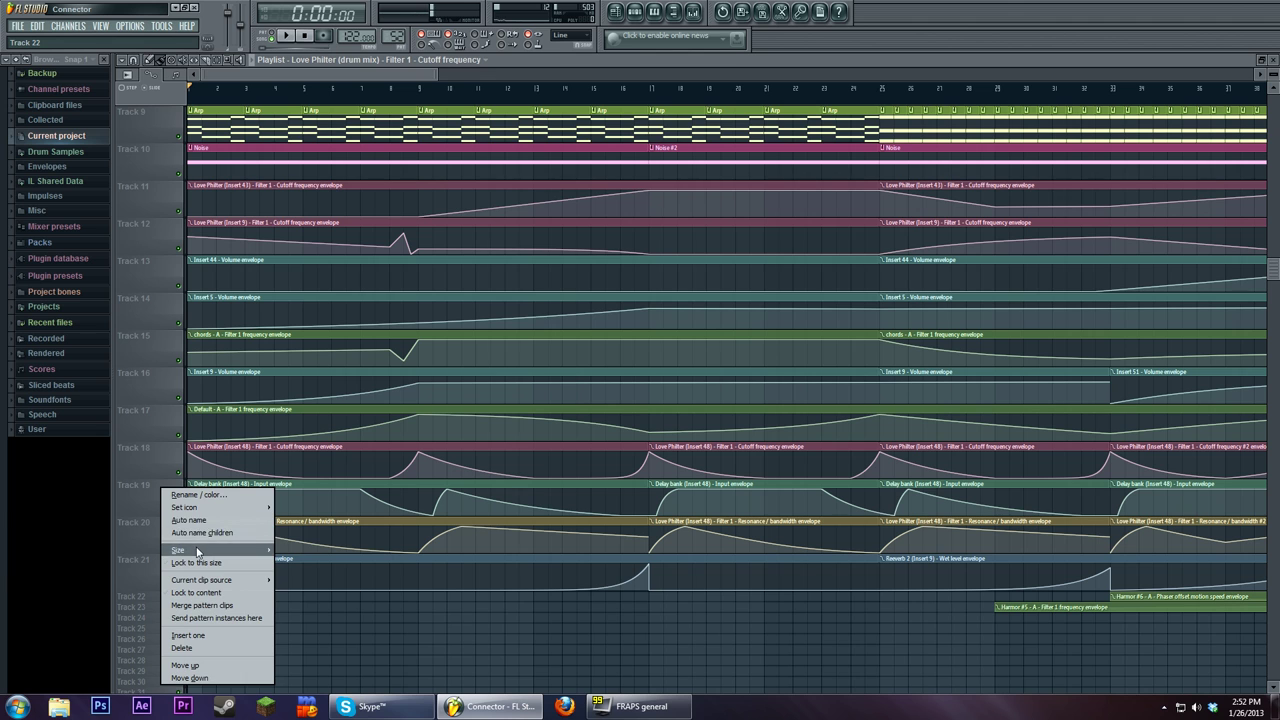
mouse_move(197, 551)
click(299, 567)
right_click(166, 631)
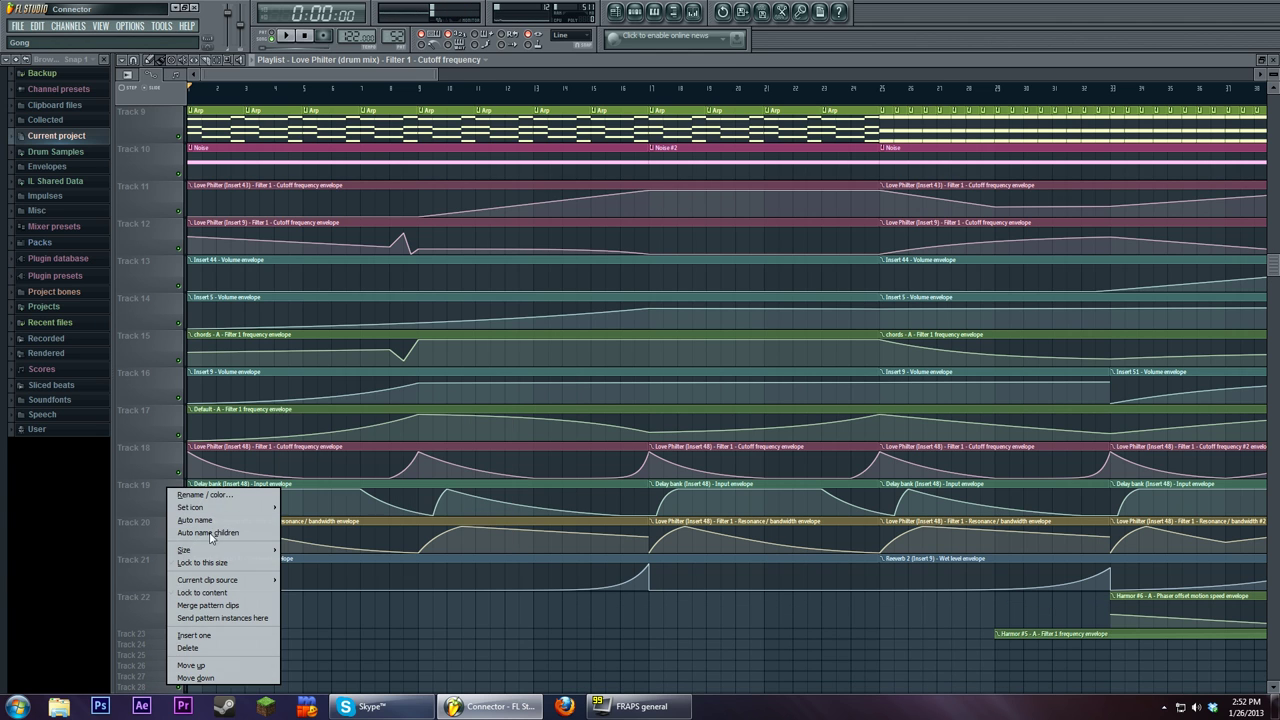
mouse_move(206, 549)
click(300, 568)
Step: Scroll the playlist back to the song start
scroll(267, 372, right, 10)
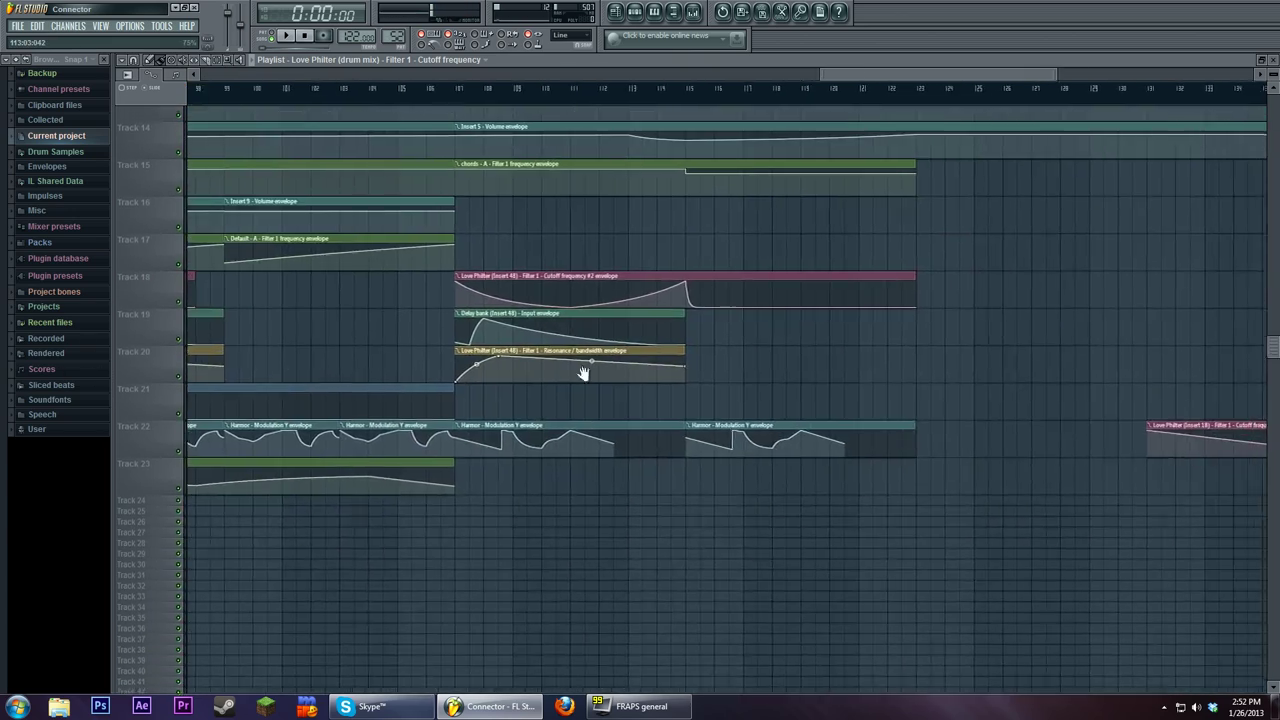
scroll(457, 420, up, 4)
scroll(877, 463, right, 5)
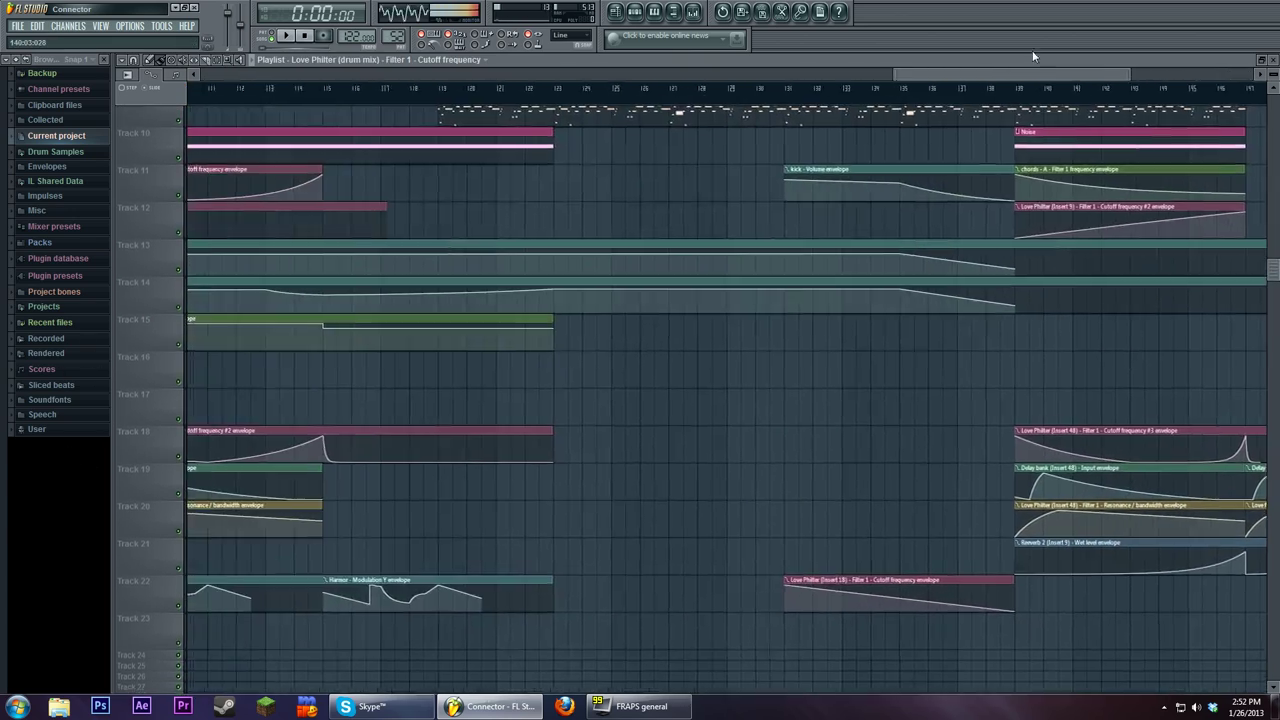
scroll(473, 409, left, 10)
scroll(473, 409, up, 5)
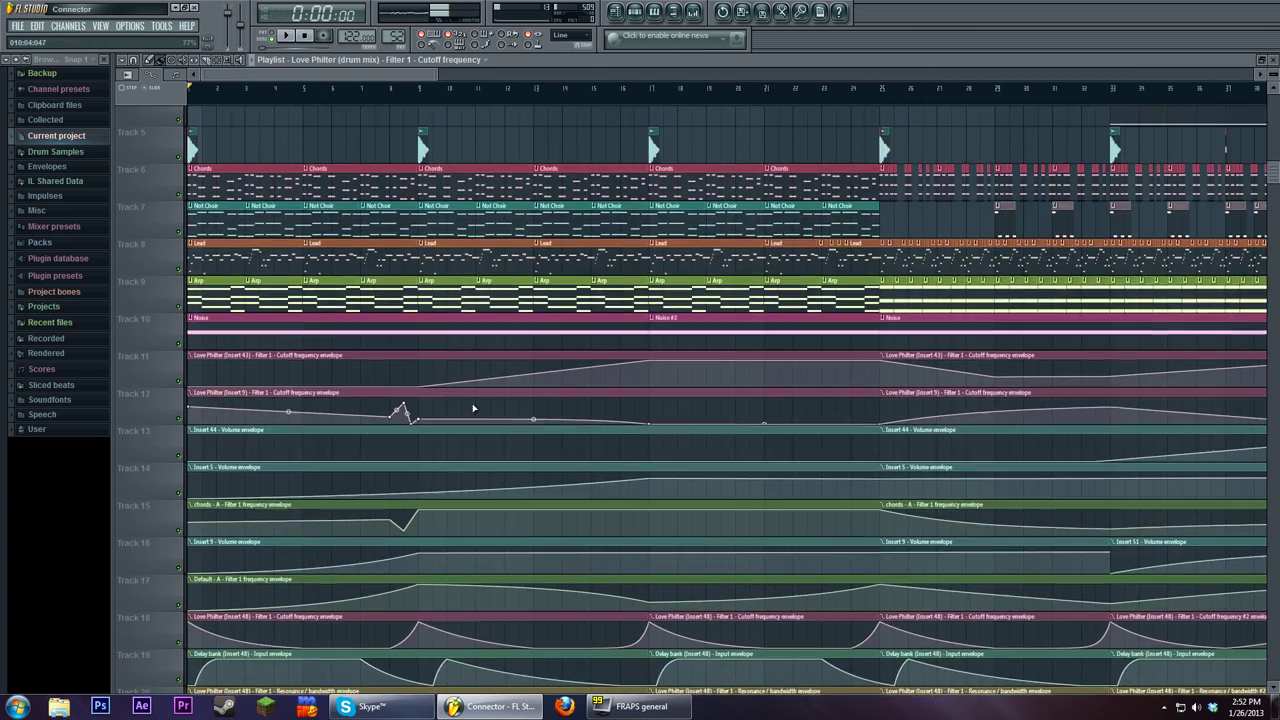
scroll(473, 409, up, 4)
scroll(680, 122, down, 3)
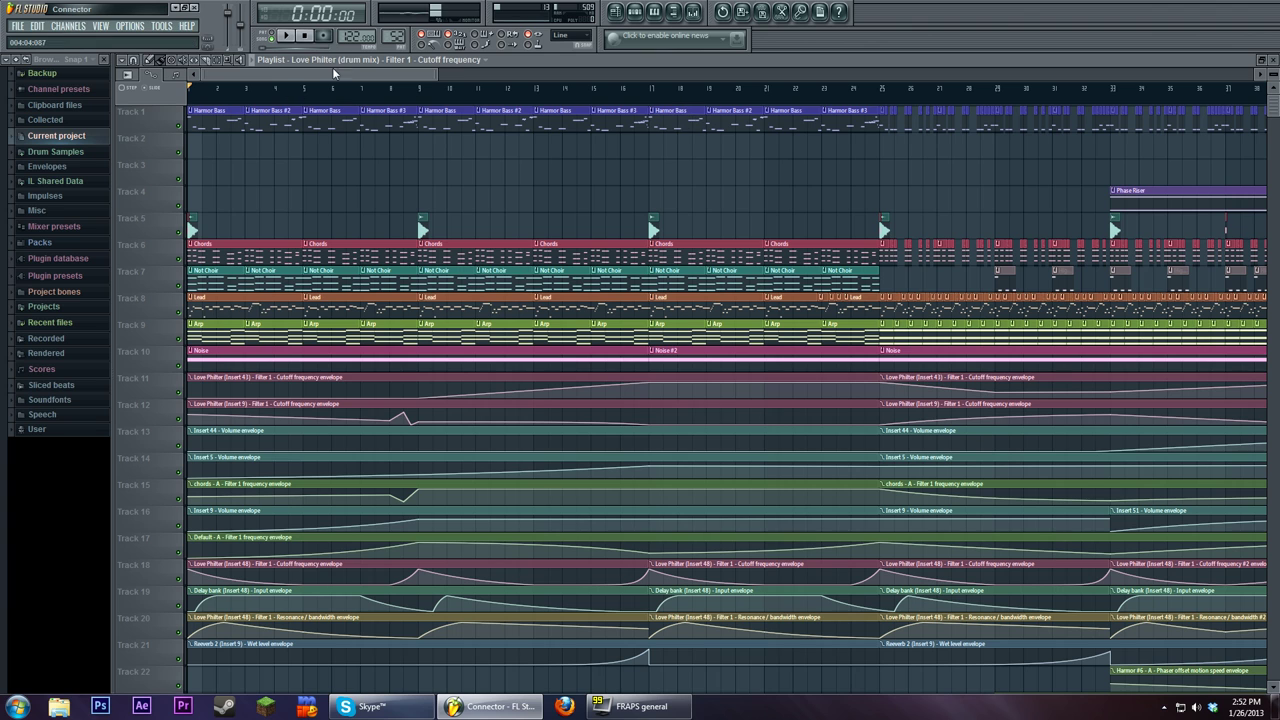
click(286, 36)
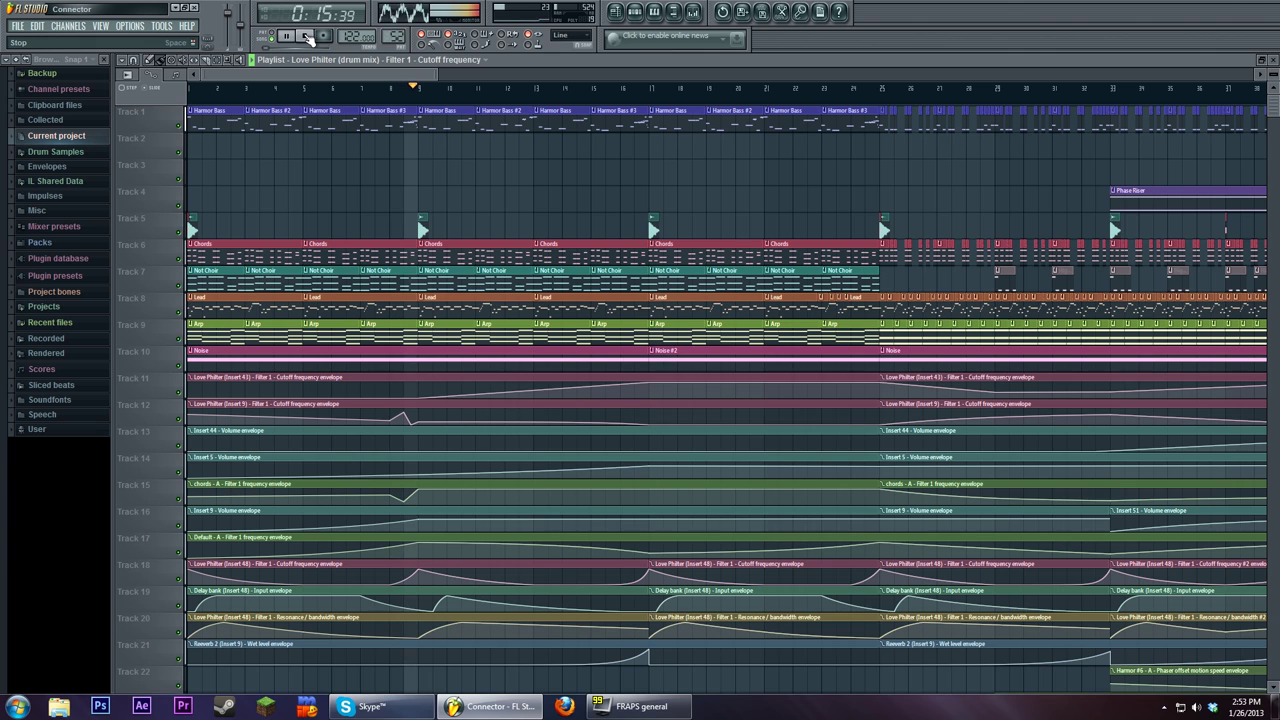
click(305, 36)
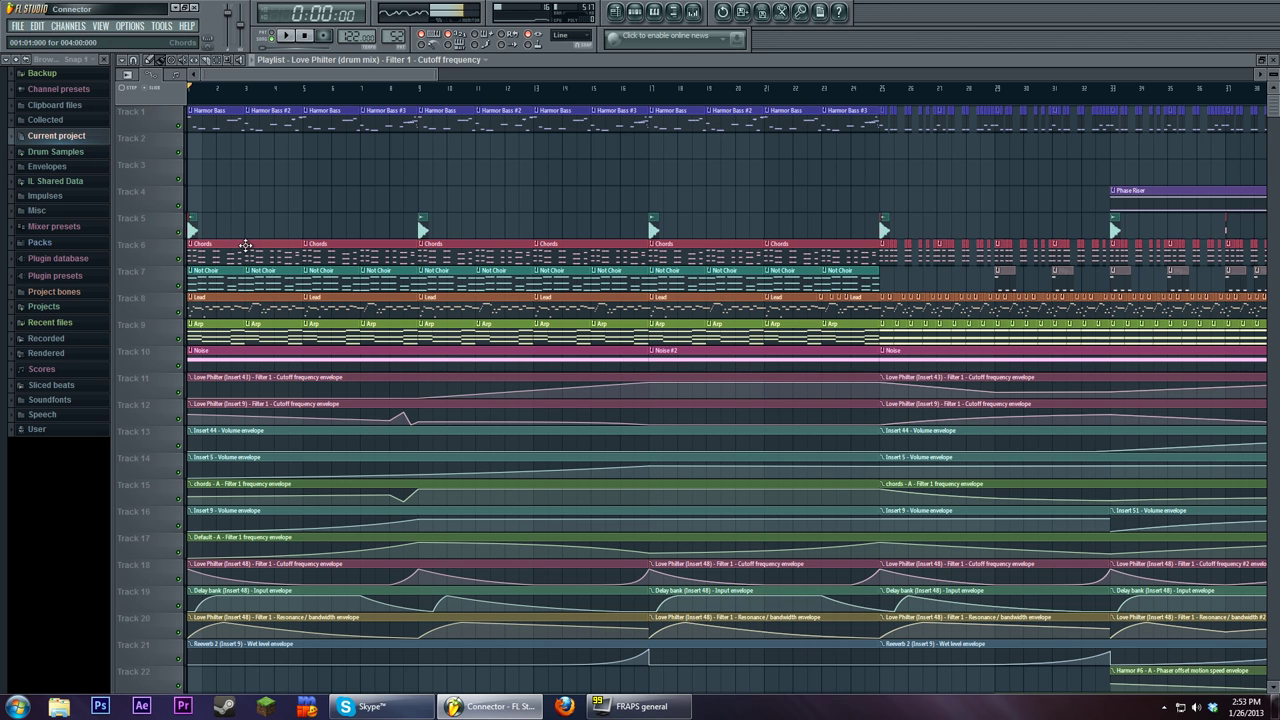
Step: Open the Chords clip's piano roll and its Harmor instrument, playing and stopping the pattern
double_click(247, 247)
key(F6)
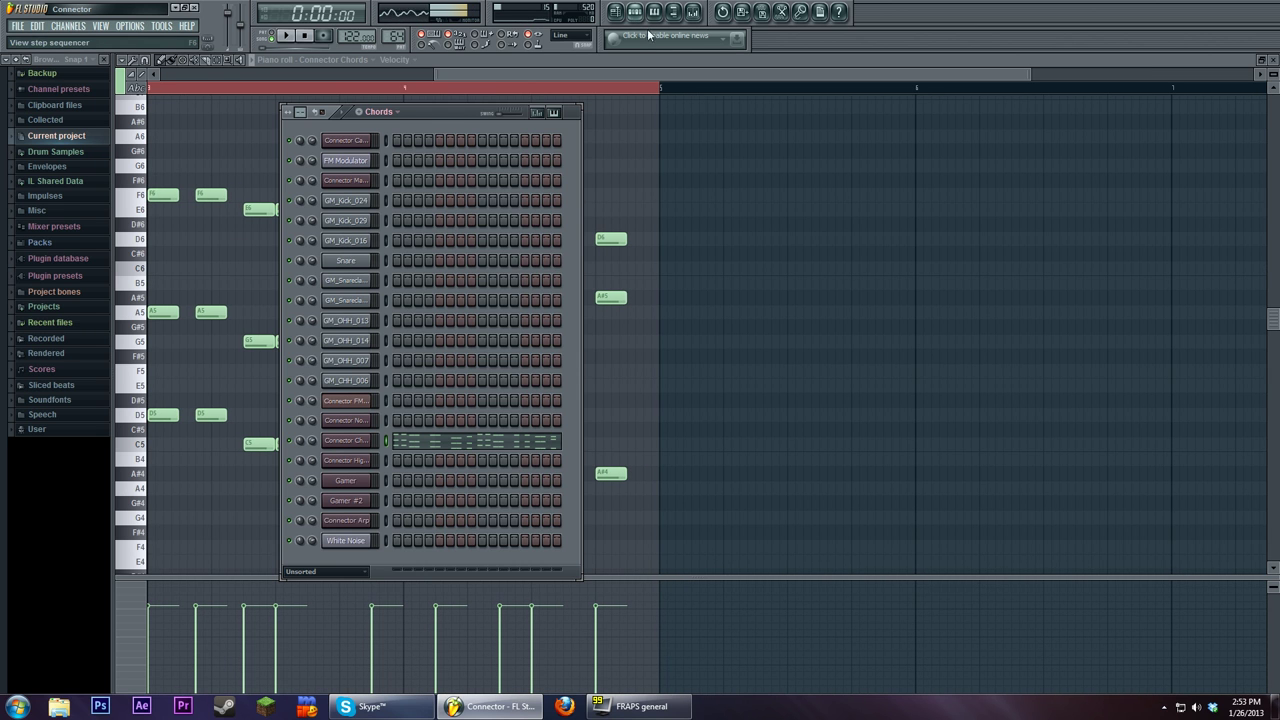
click(345, 440)
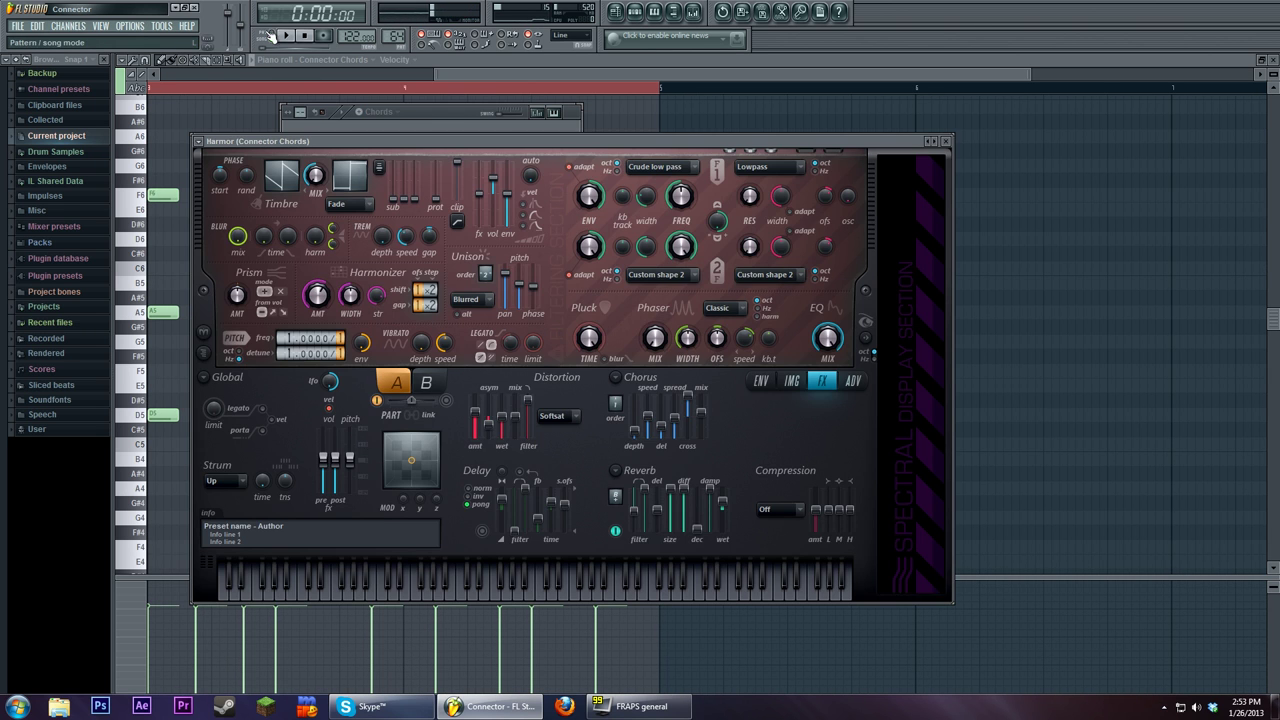
key(space)
drag(392, 143, 489, 122)
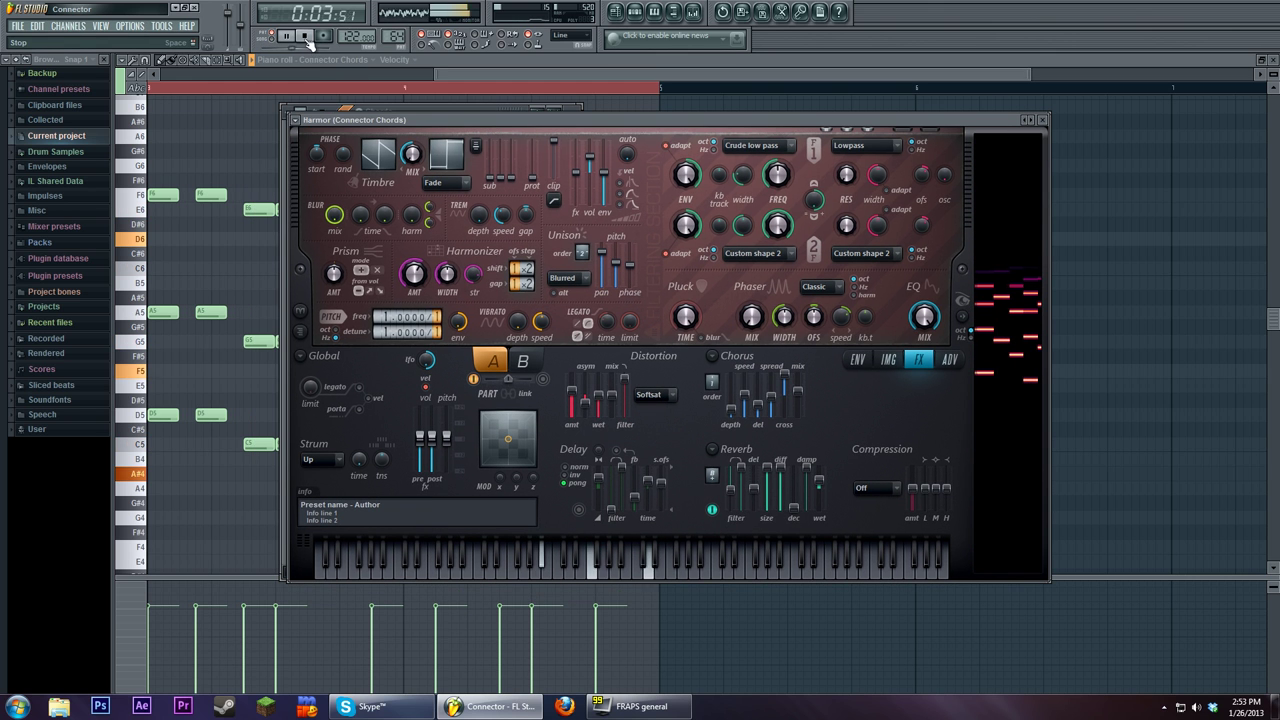
key(space)
drag(569, 124, 717, 138)
Step: Reopen the Chords piano roll from the playlist and bring Harmor back up, moved up-left
click(387, 118)
click(617, 12)
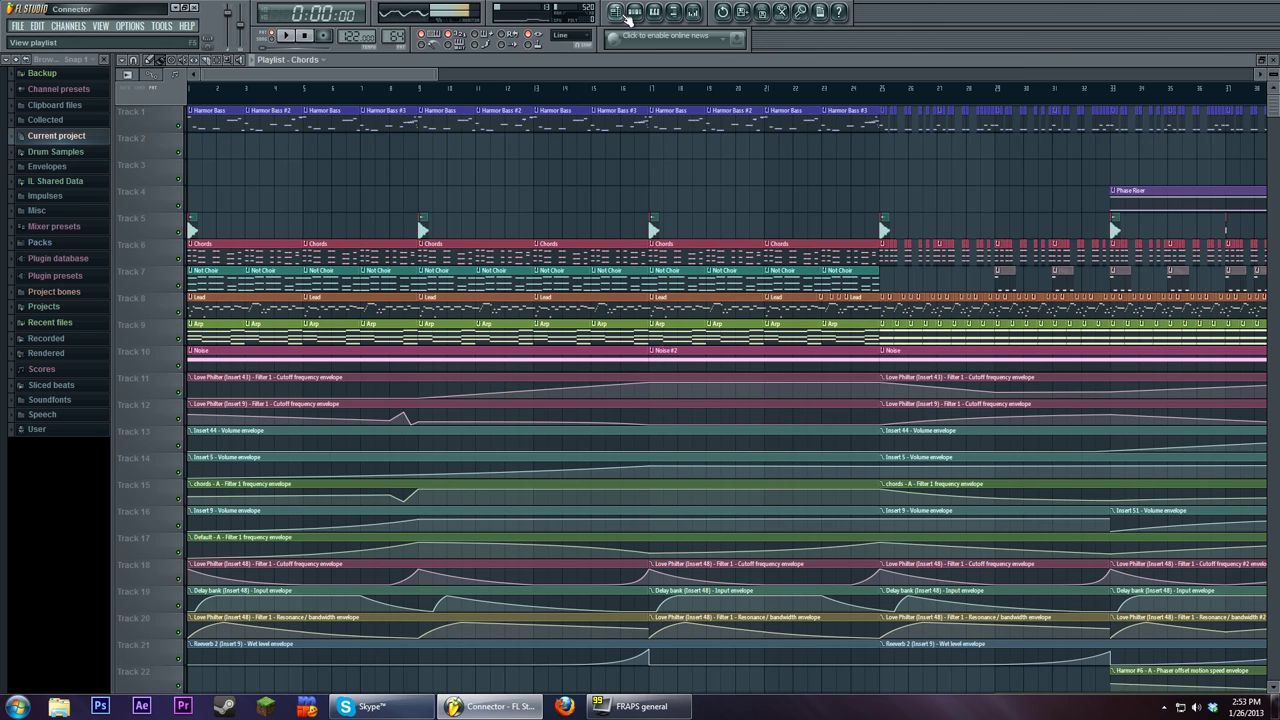
scroll(514, 150, down, 1)
double_click(283, 216)
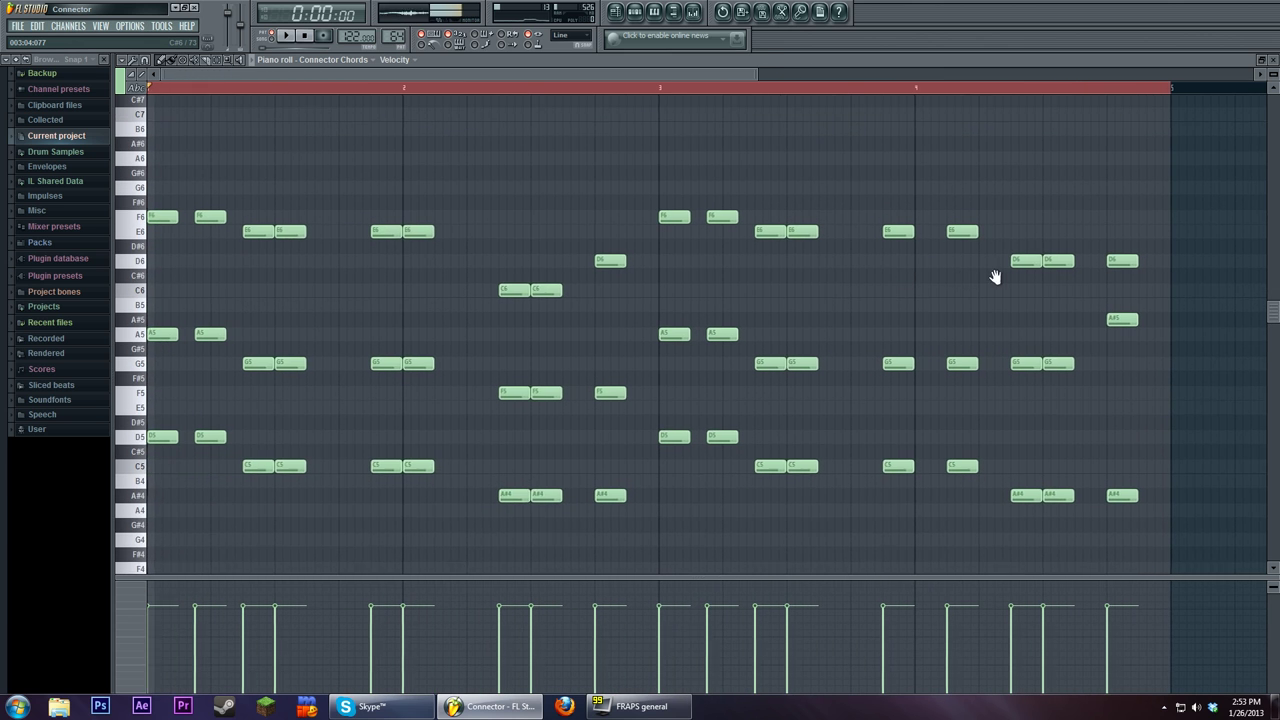
click(656, 10)
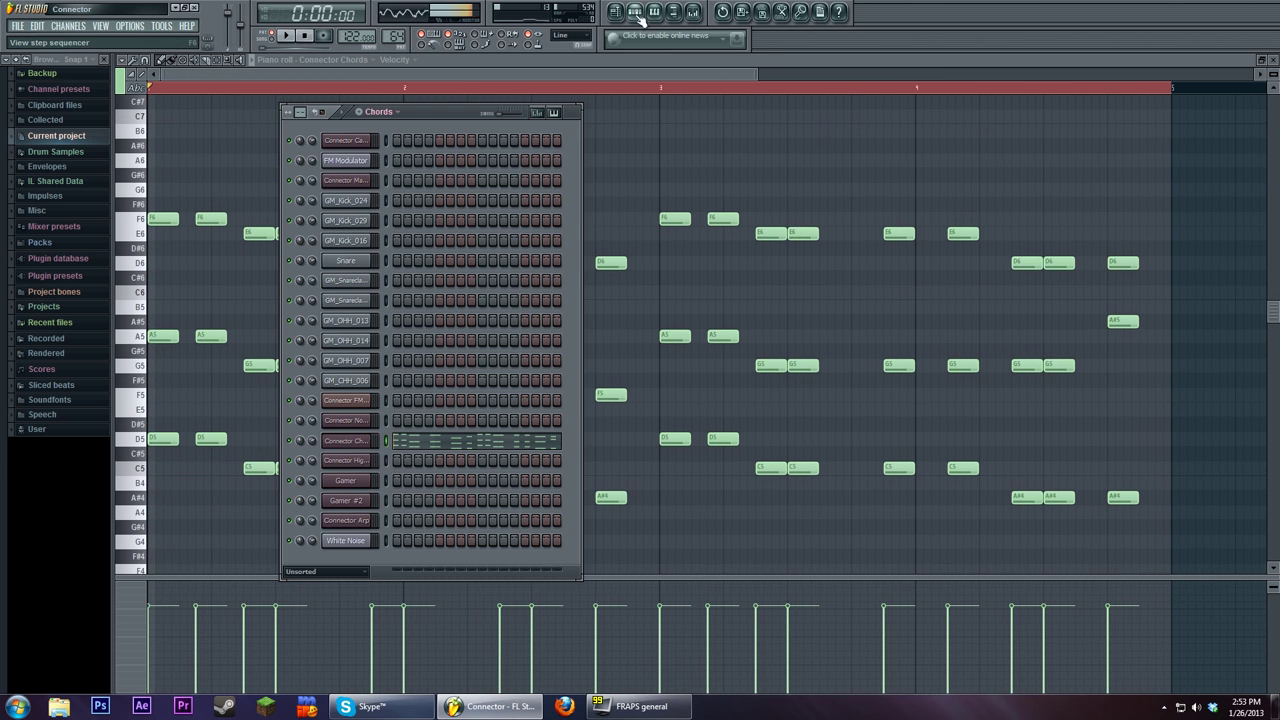
click(367, 438)
drag(577, 139, 432, 113)
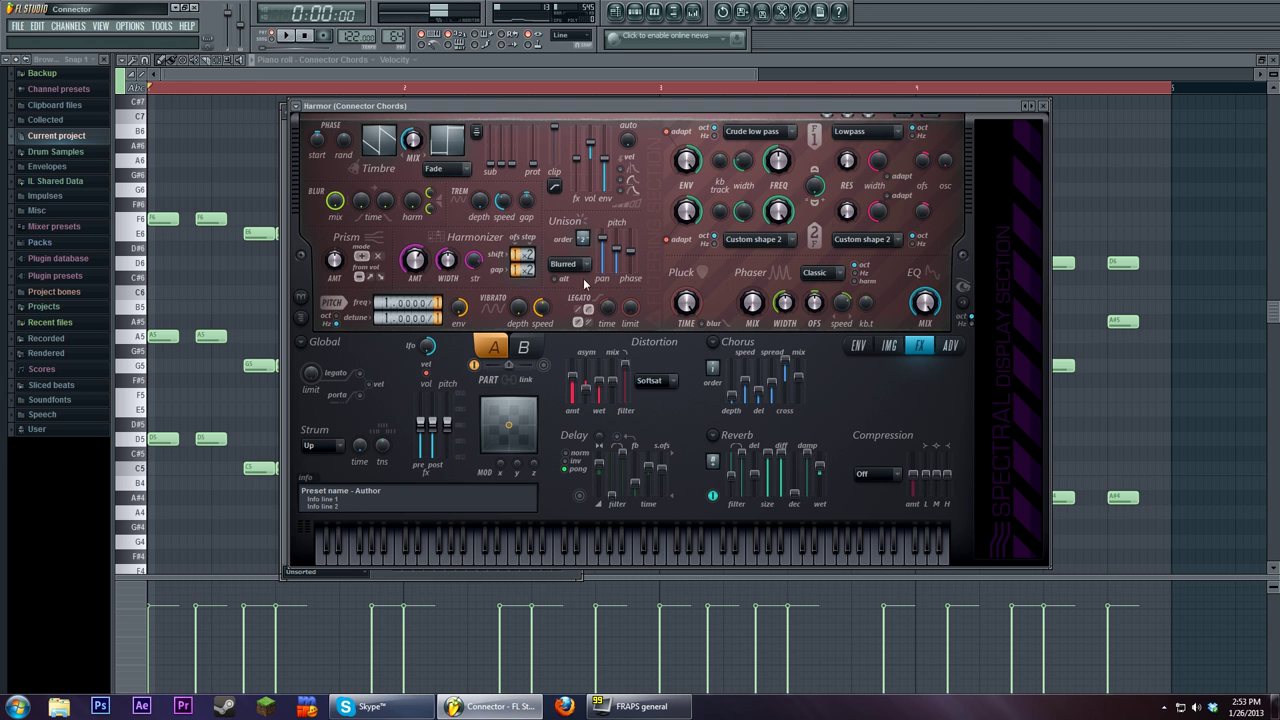
Step: In Harmor's ENV tab, set the envelope target to Harmonic unison pitch, then switch to the Playlist with F5
click(857, 346)
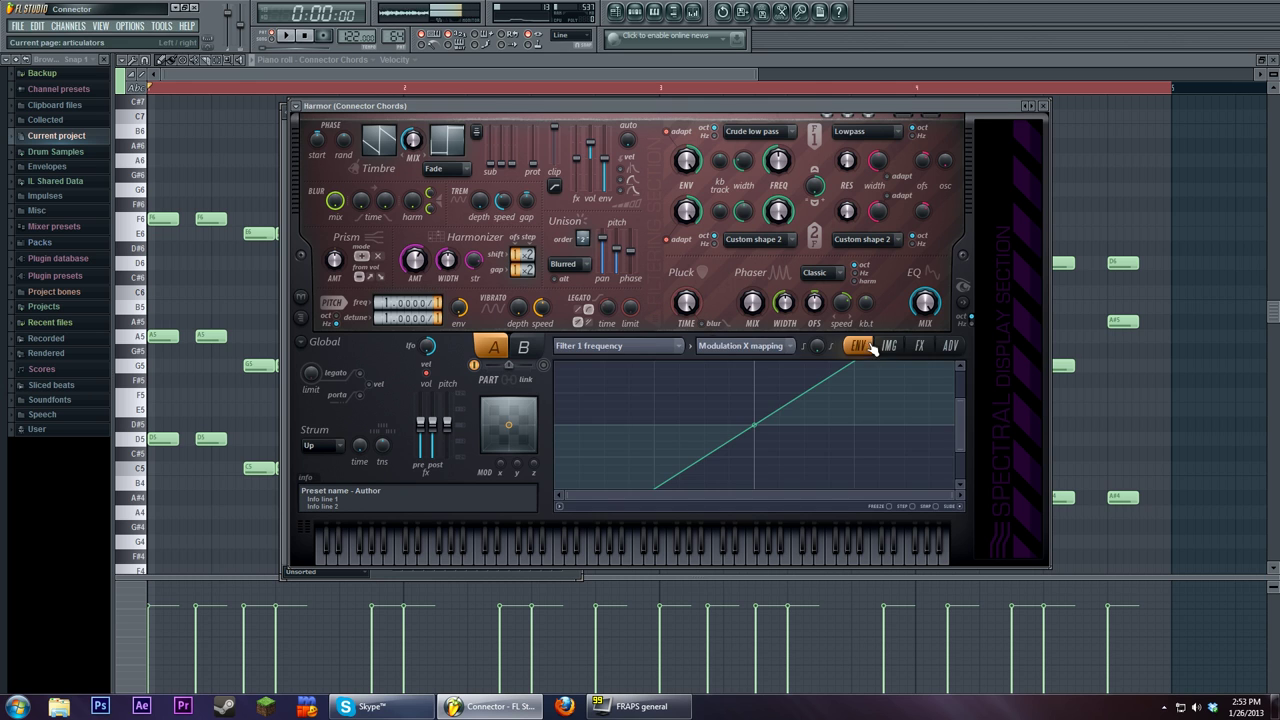
click(656, 352)
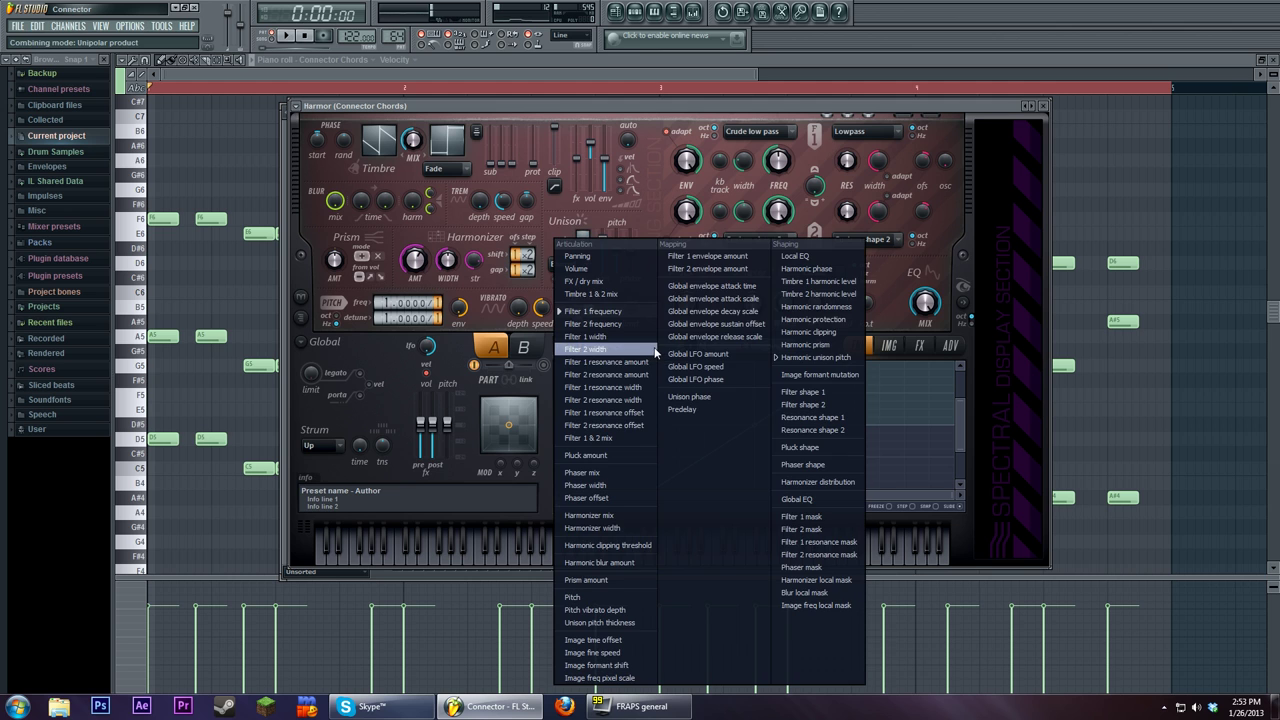
click(812, 357)
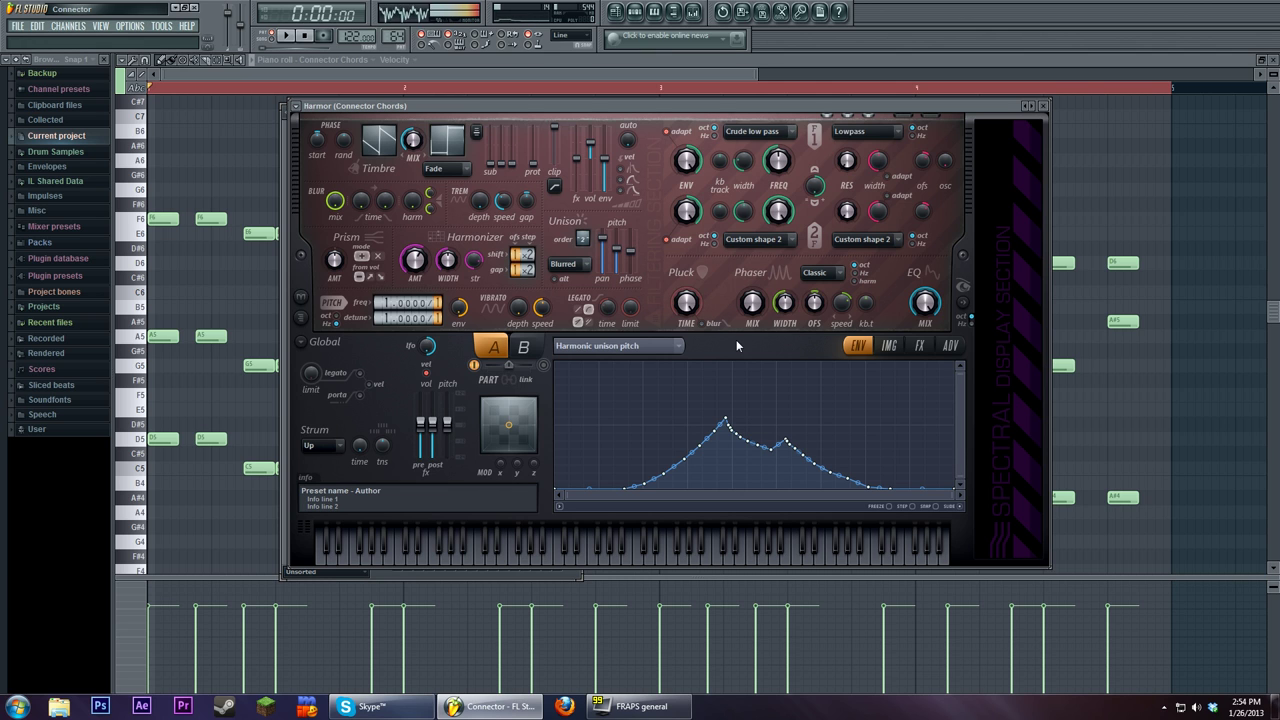
mouse_move(592, 106)
mouse_down()
mouse_move(551, 142)
mouse_move(612, 108)
mouse_up()
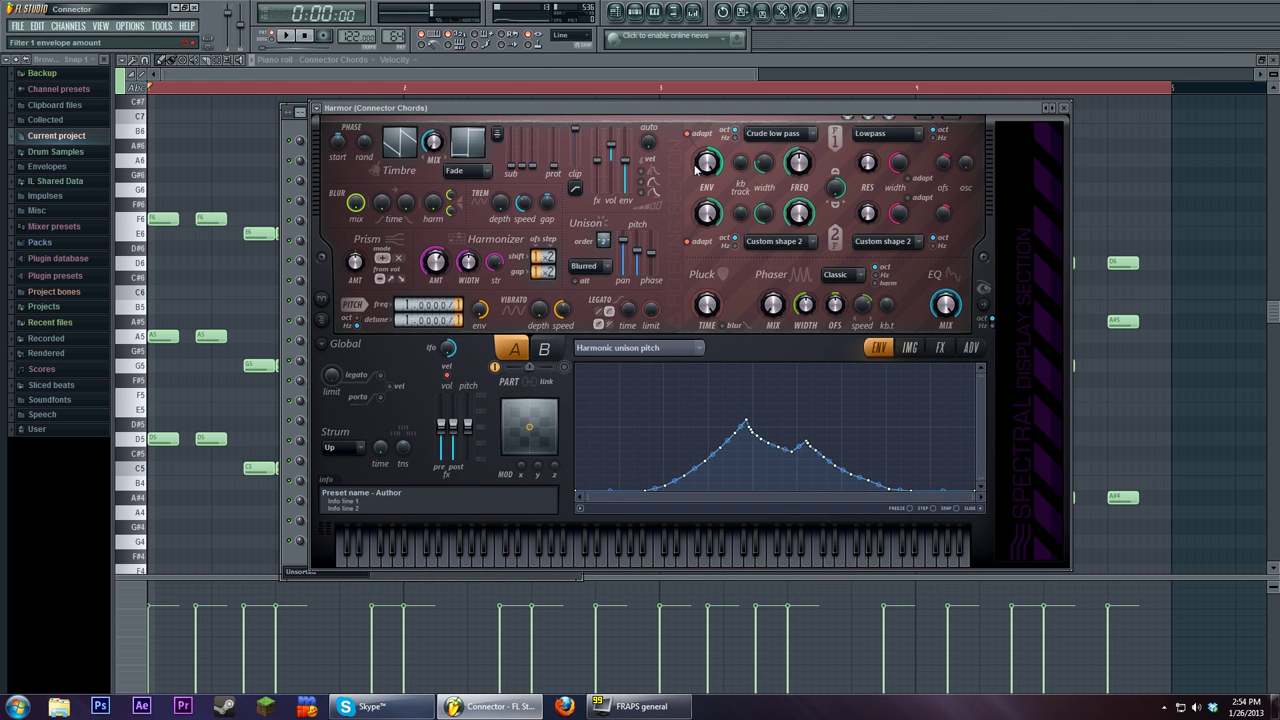
key(F5)
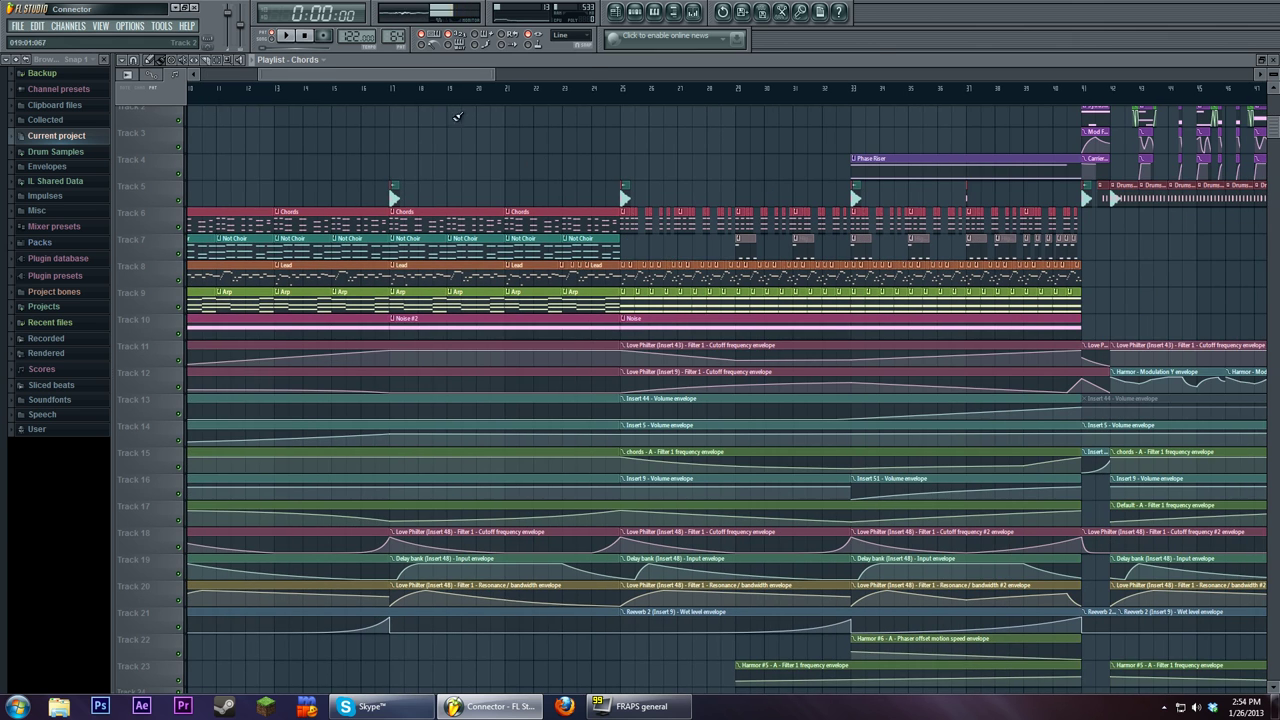
Step: Start song playback and open the Connector Chords Harmor via piano roll, channel rack and mixer
click(285, 36)
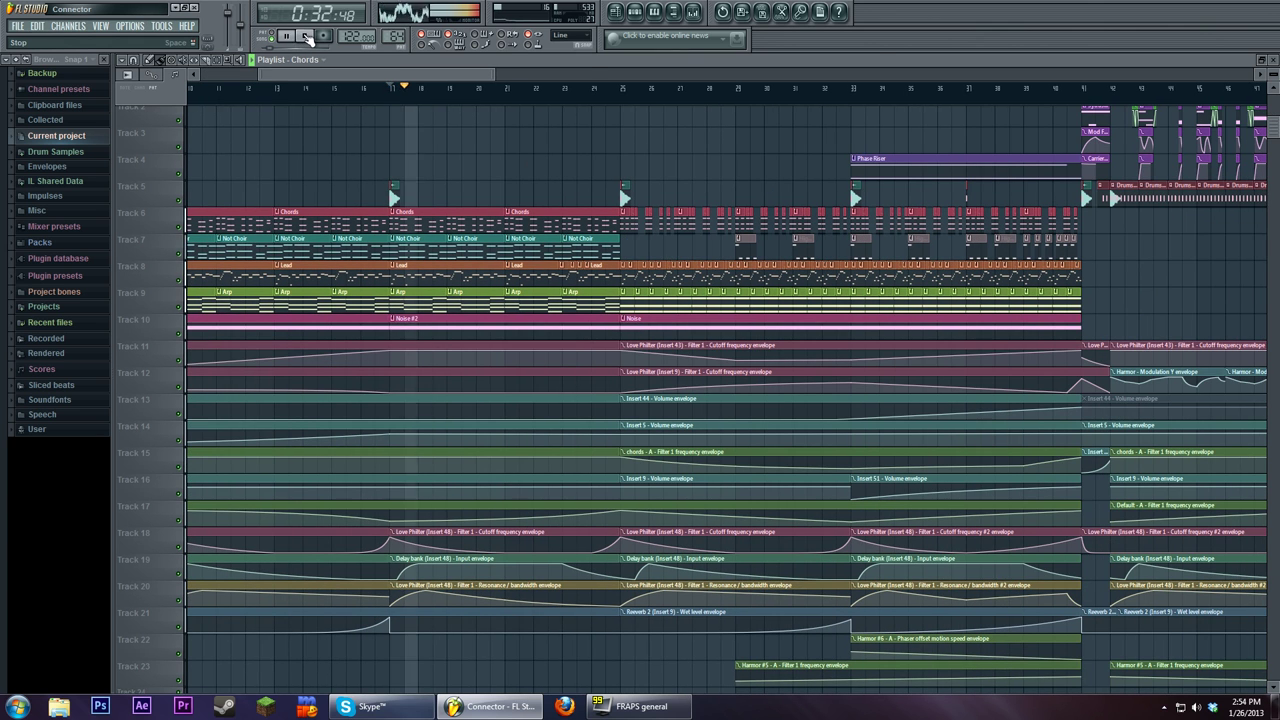
key(F7)
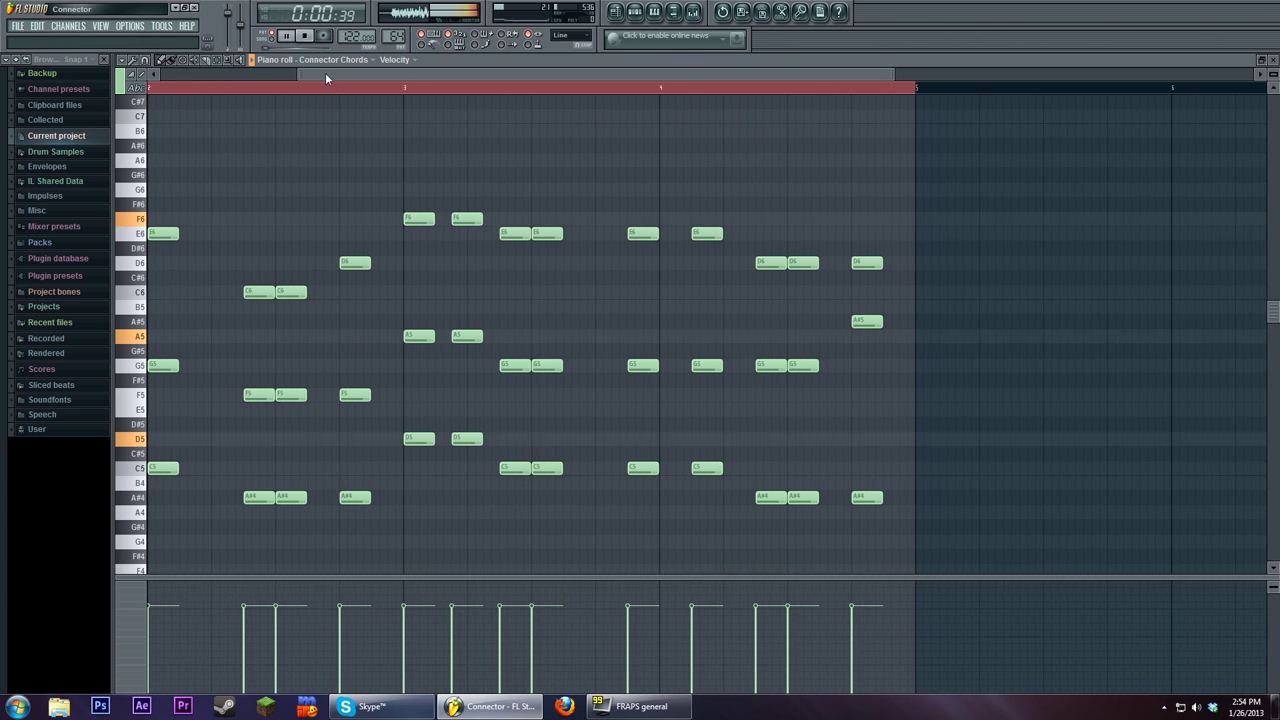
key(F6)
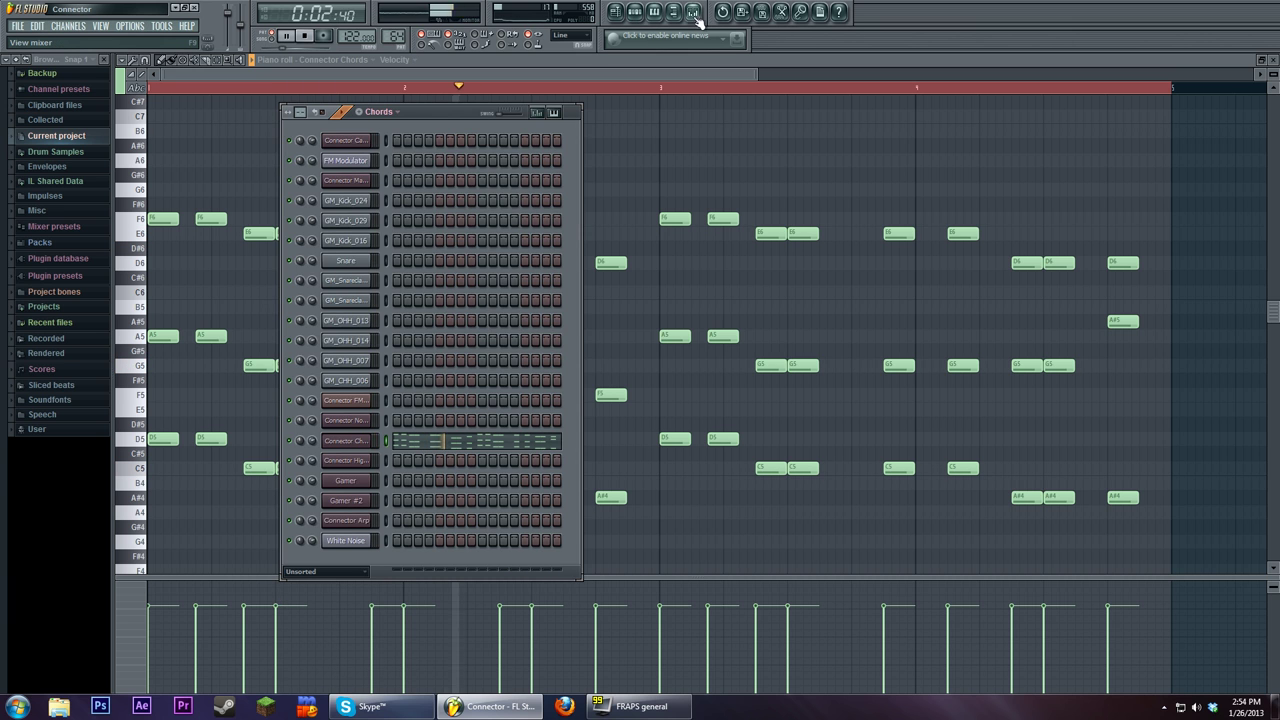
click(692, 13)
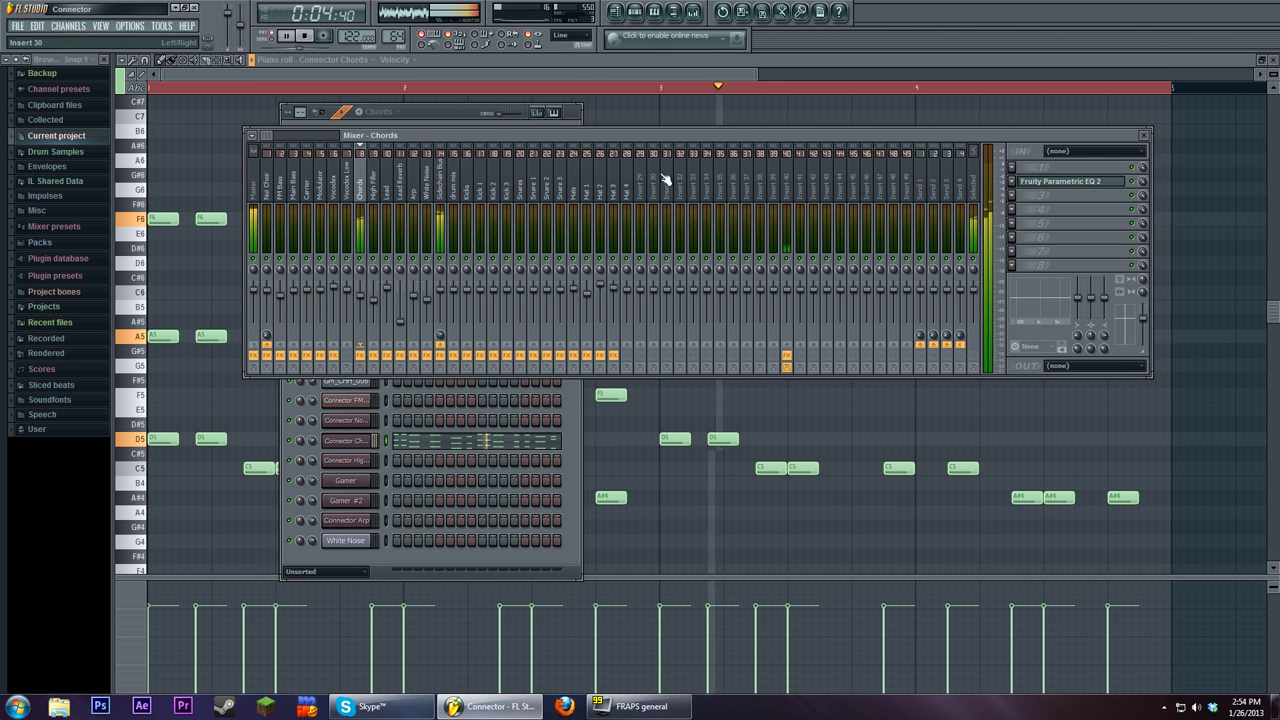
click(457, 118)
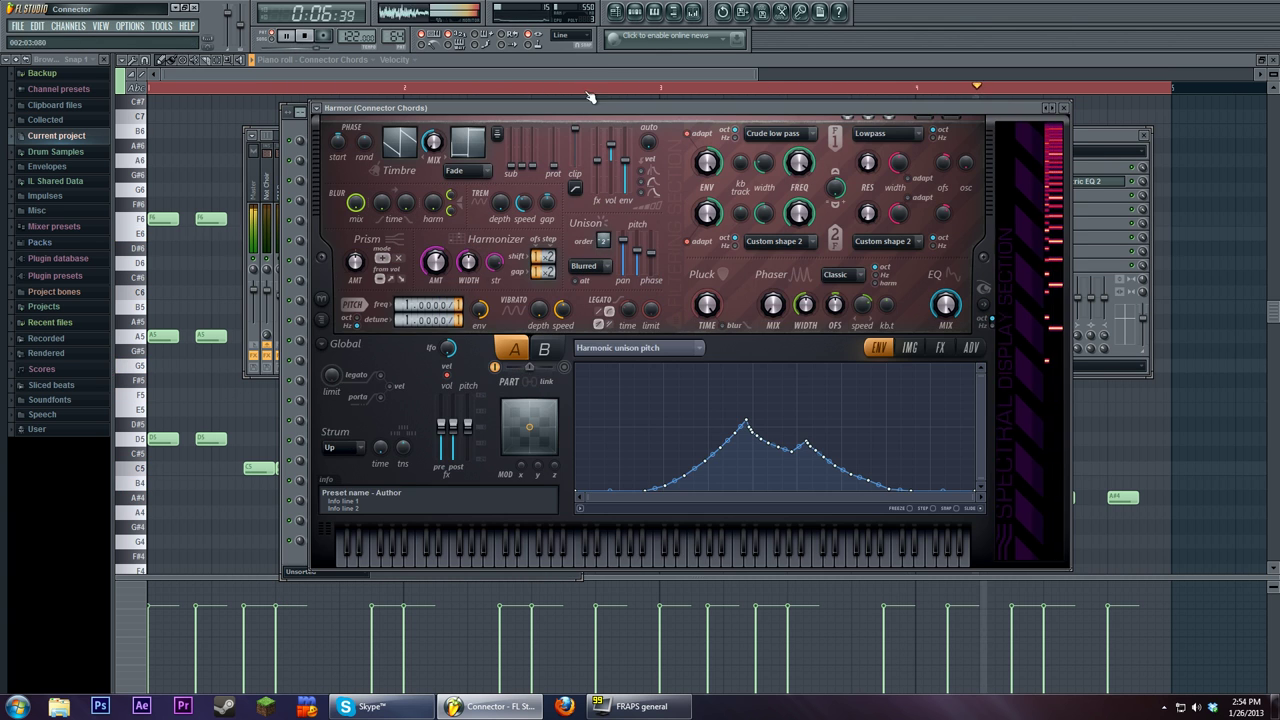
Step: Stop playback, check the Timbre mix amount, and audition notes on Harmor's keyboard
key(space)
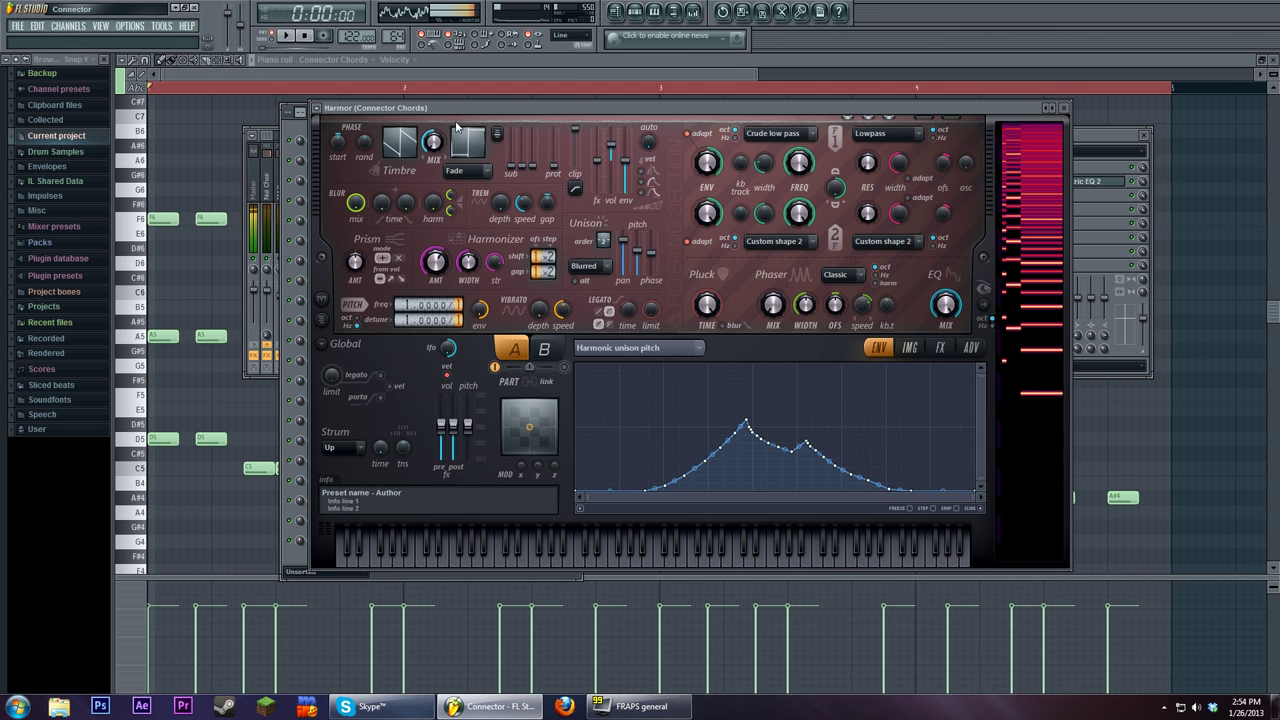
click(432, 141)
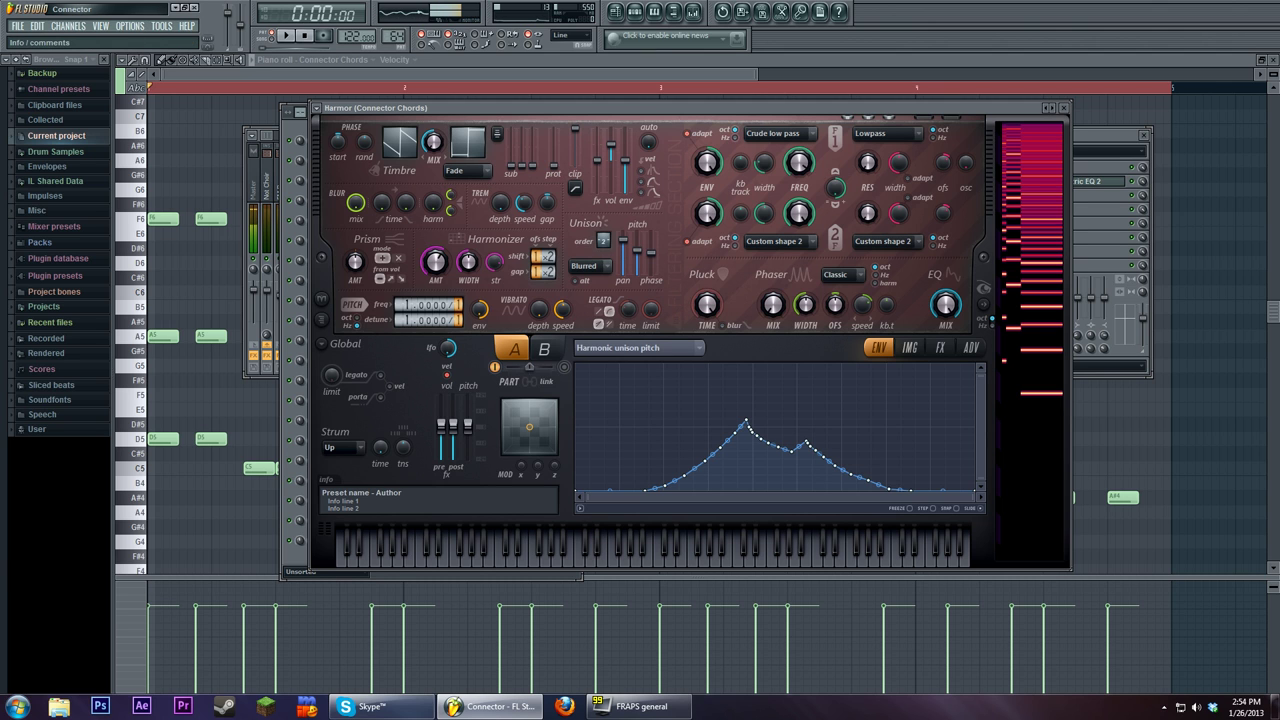
click(509, 552)
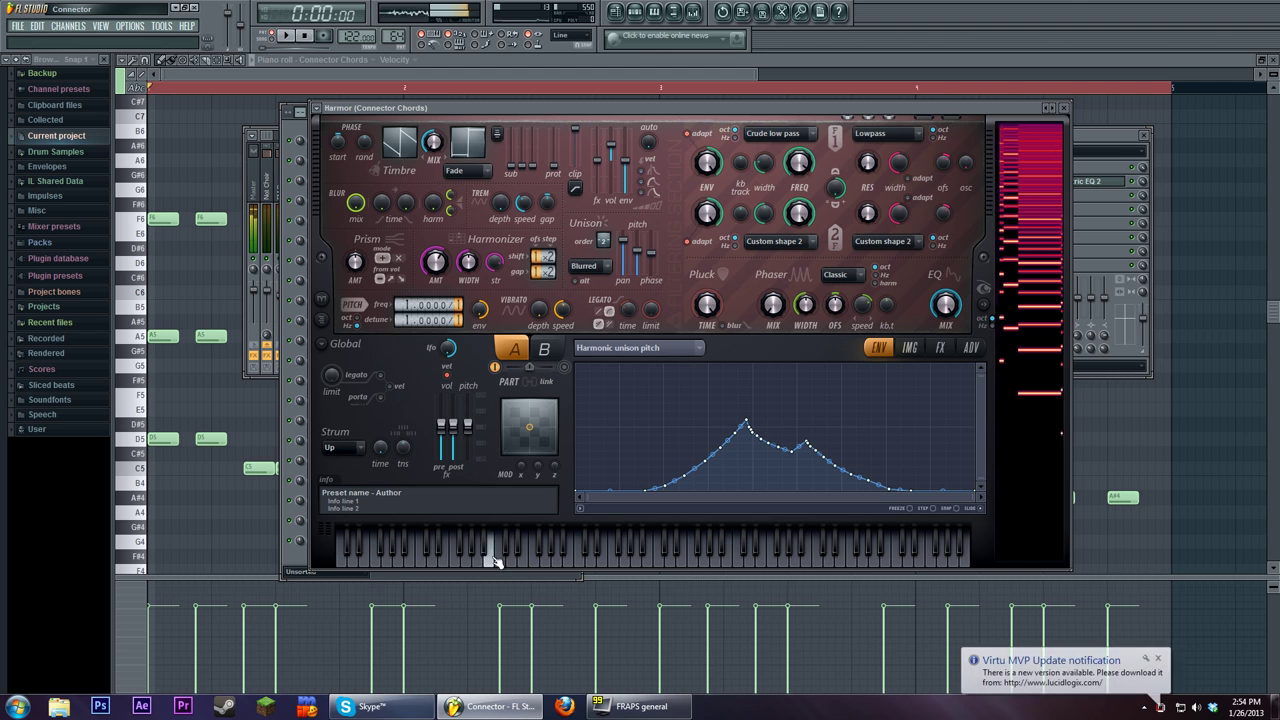
click(435, 555)
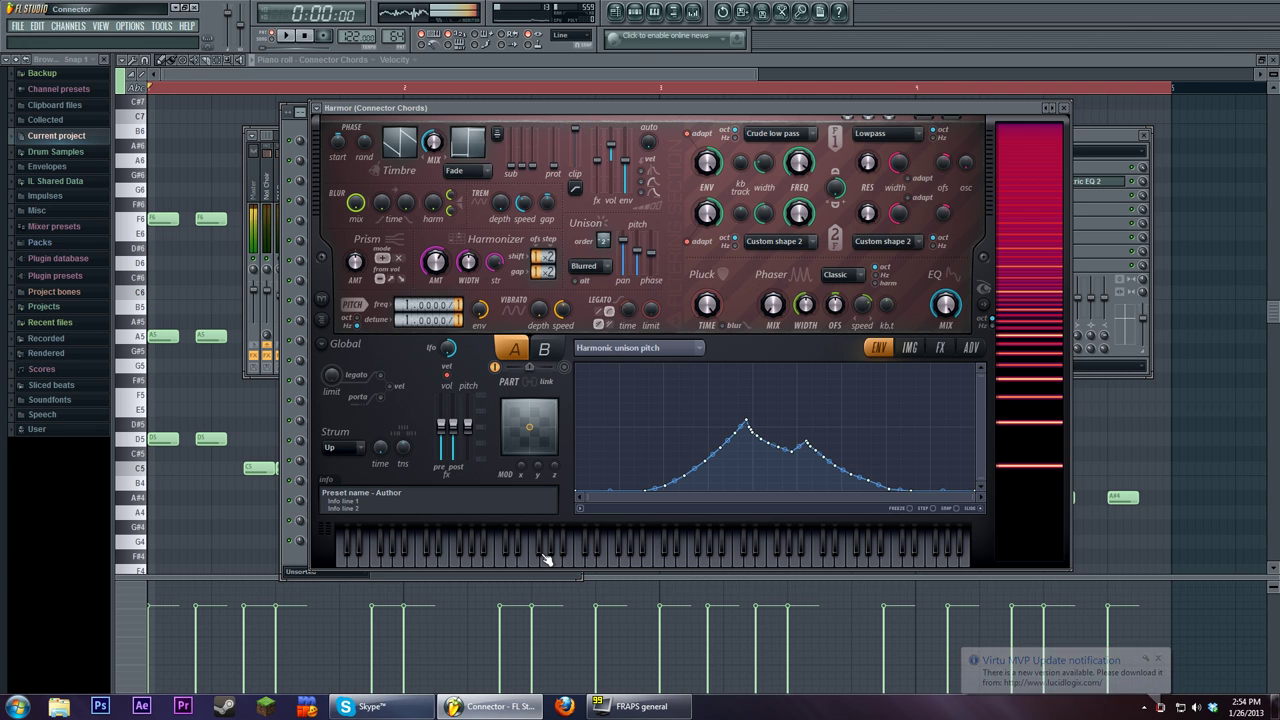
Step: Play several more notes, including C6, on Harmor's on-screen keyboard
click(507, 558)
click(662, 560)
click(509, 557)
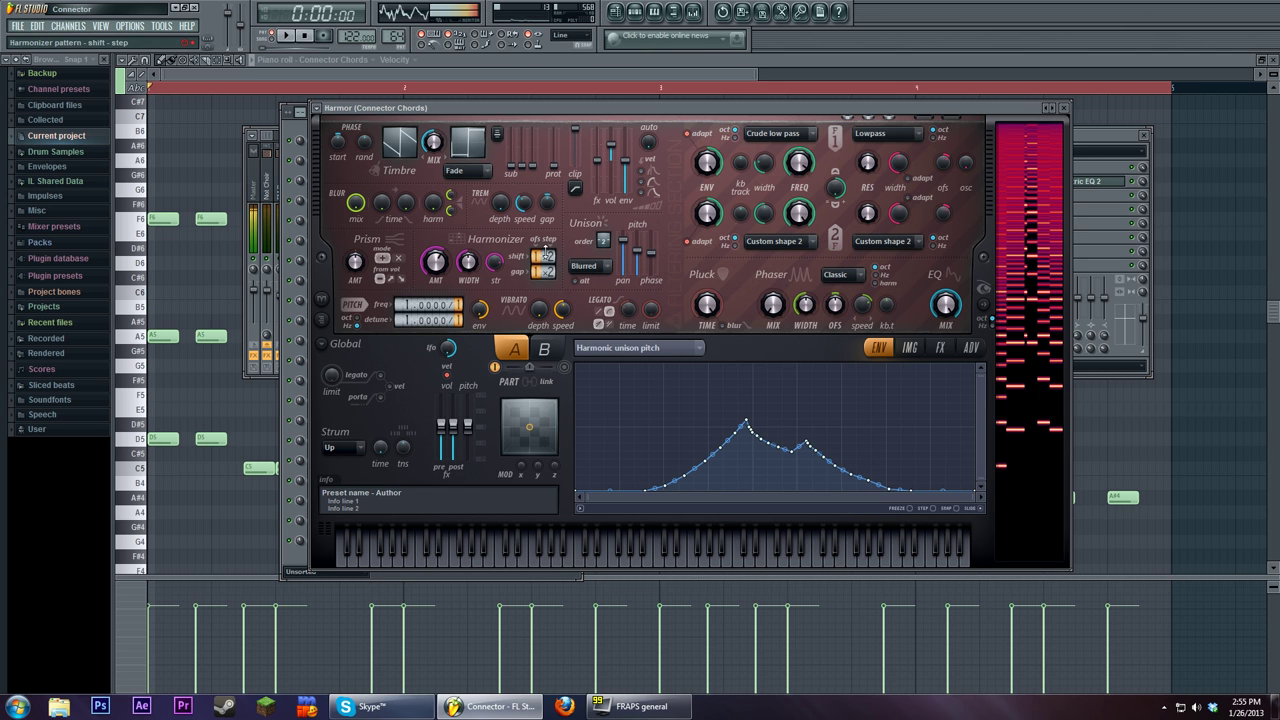
scroll(545, 250, down, 3)
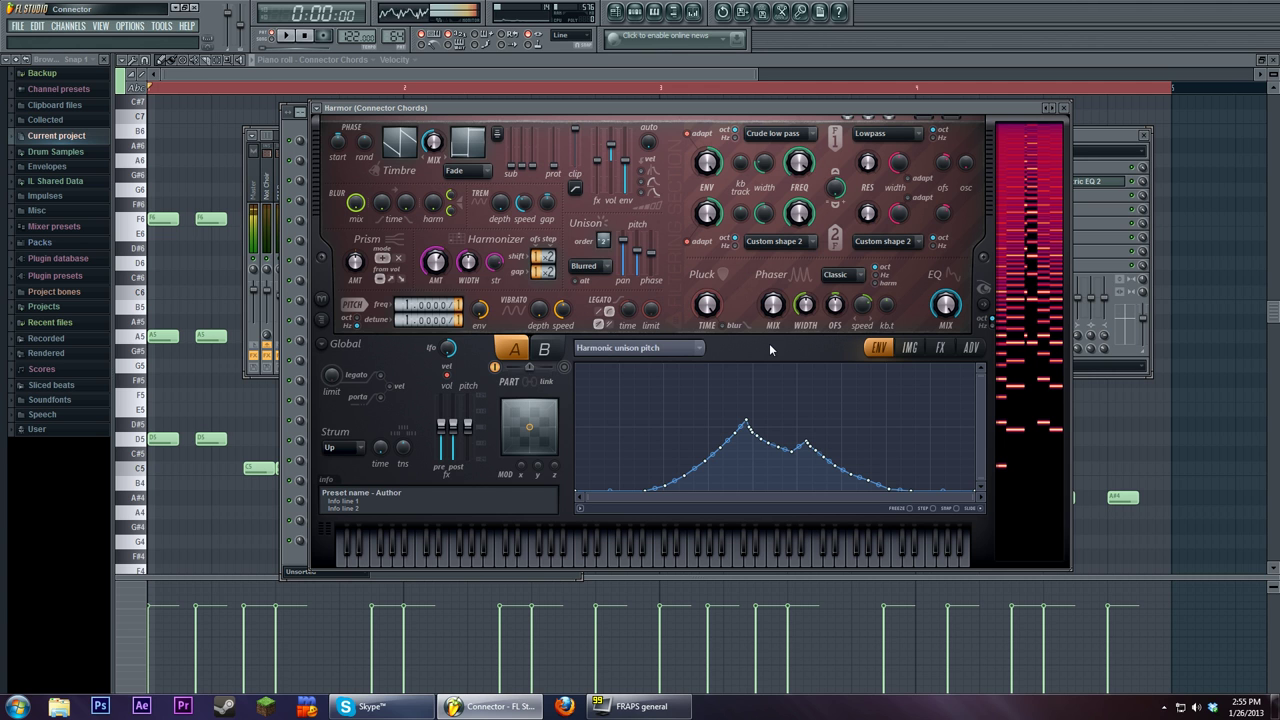
Step: Return to the Chords piano roll and reopen Harmor from the Connector Chords channel button
click(231, 200)
scroll(514, 229, up, 1)
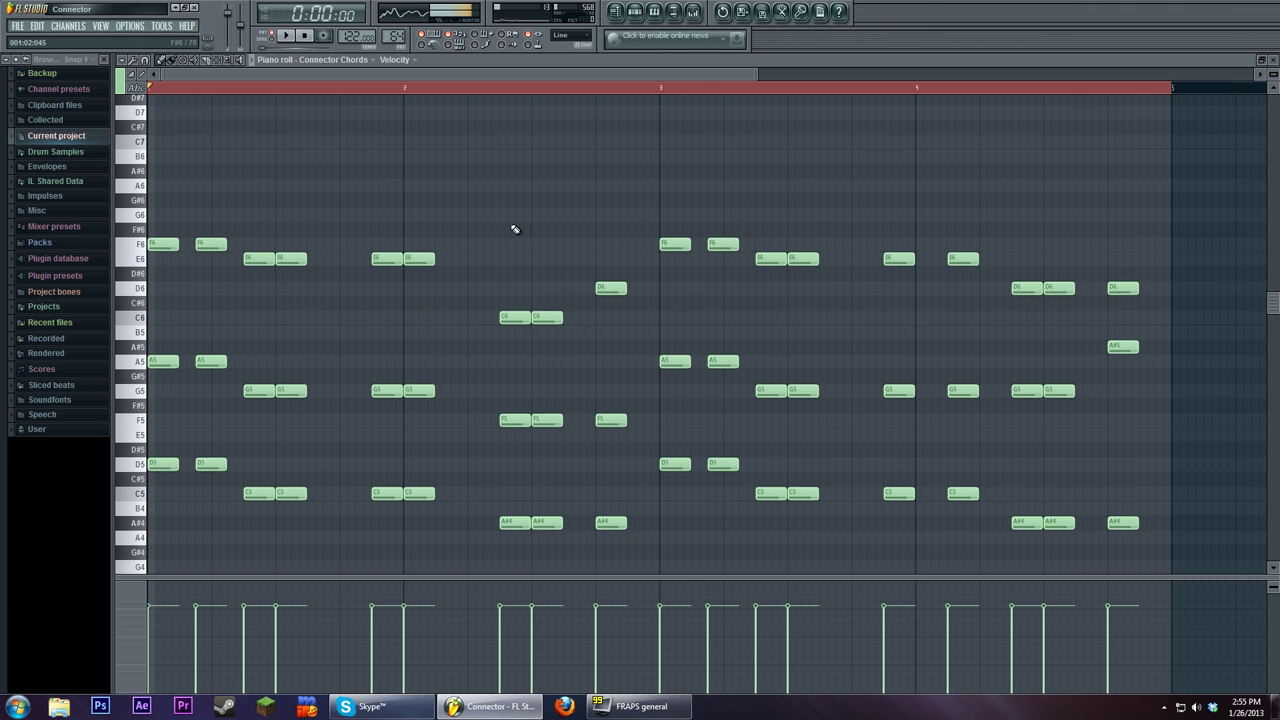
scroll(457, 386, up, 6)
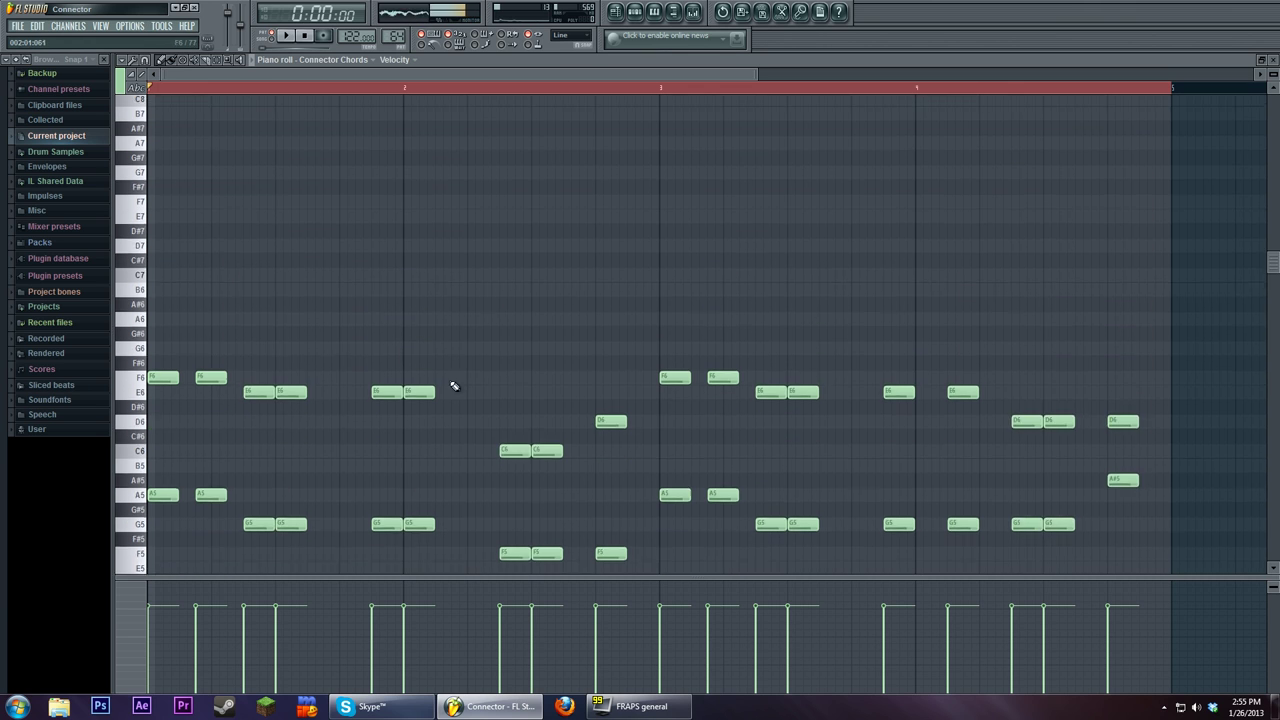
scroll(698, 436, down, 10)
click(634, 12)
click(343, 442)
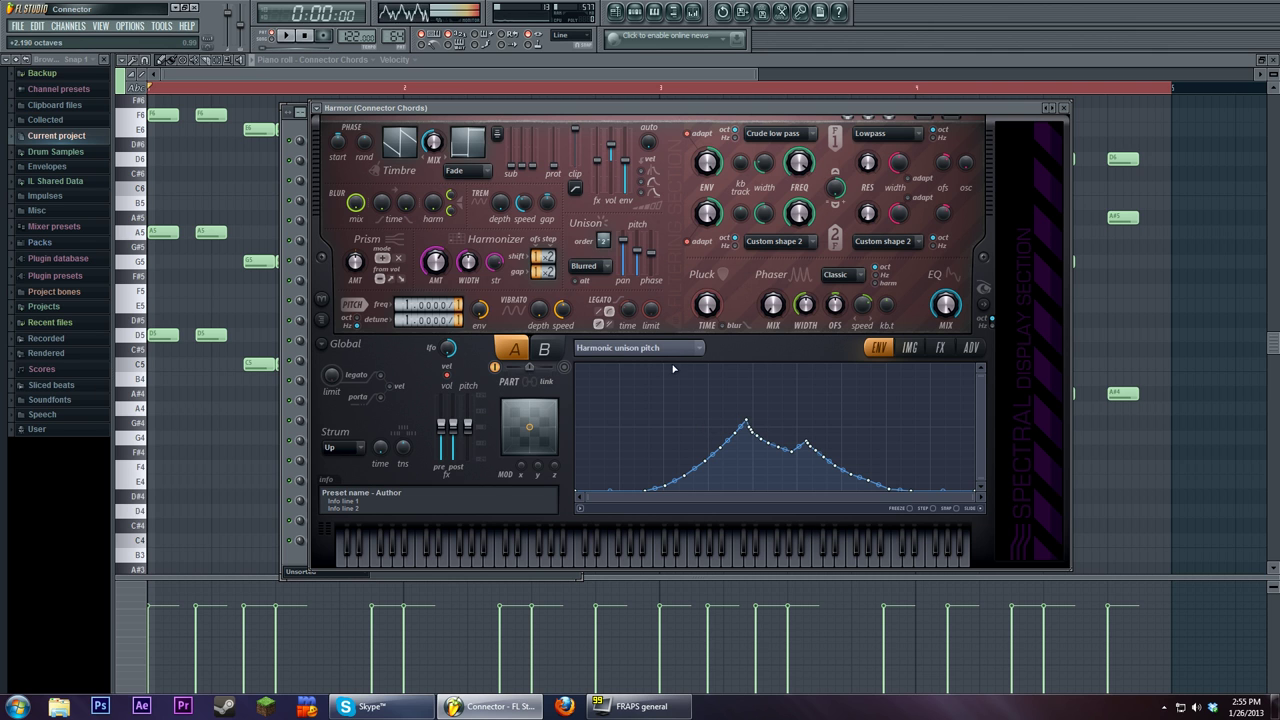
click(640, 348)
click(922, 312)
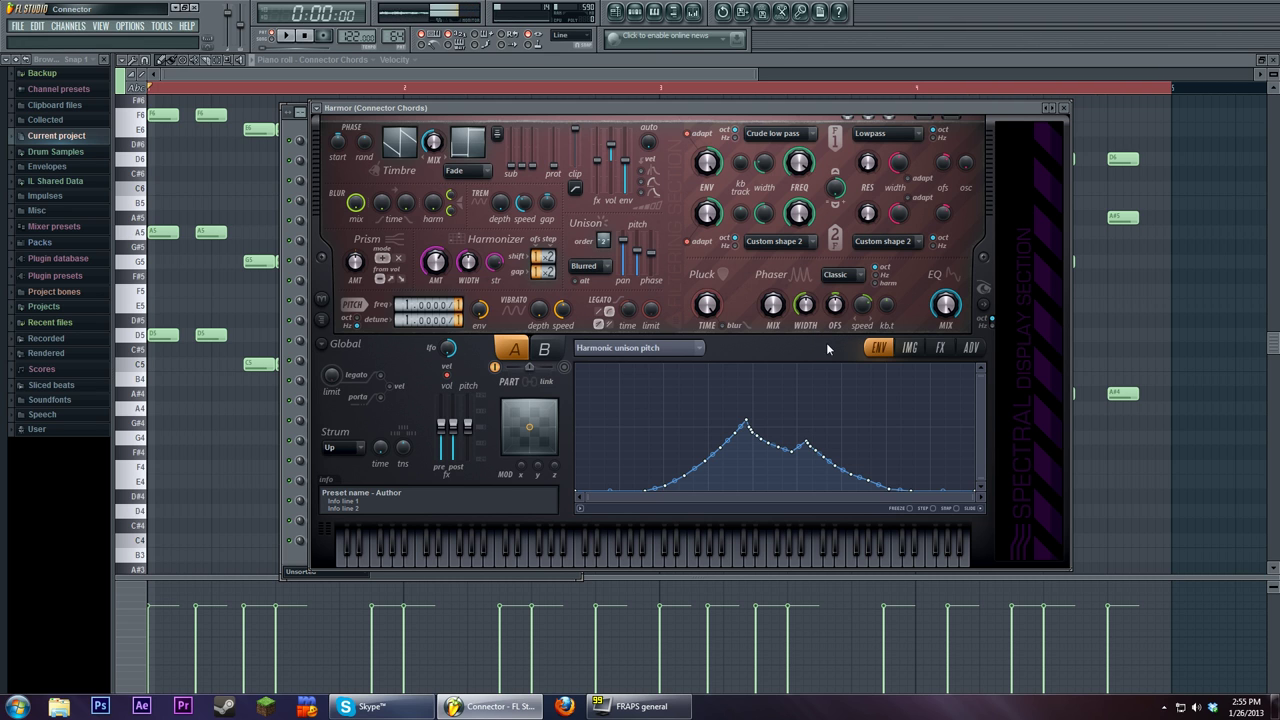
Step: Open Harmor's FX page, play the chords, and turn down the filter 1 FREQ knob
click(938, 349)
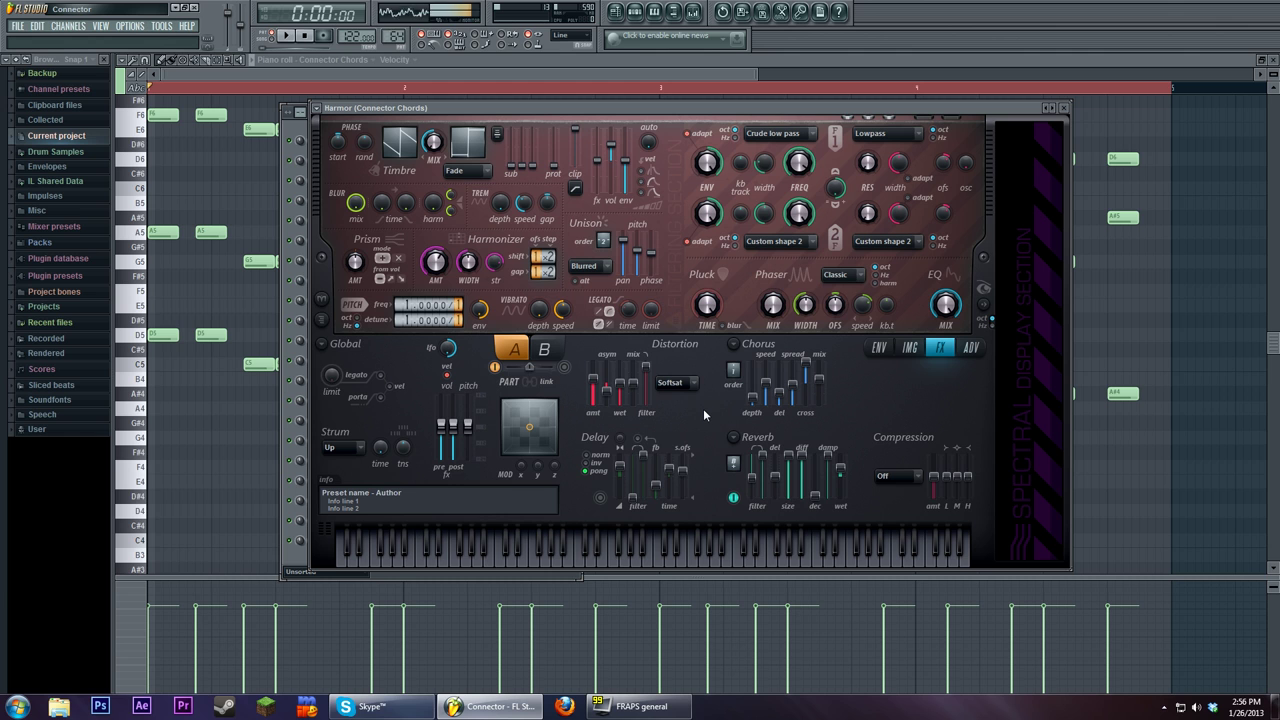
click(287, 37)
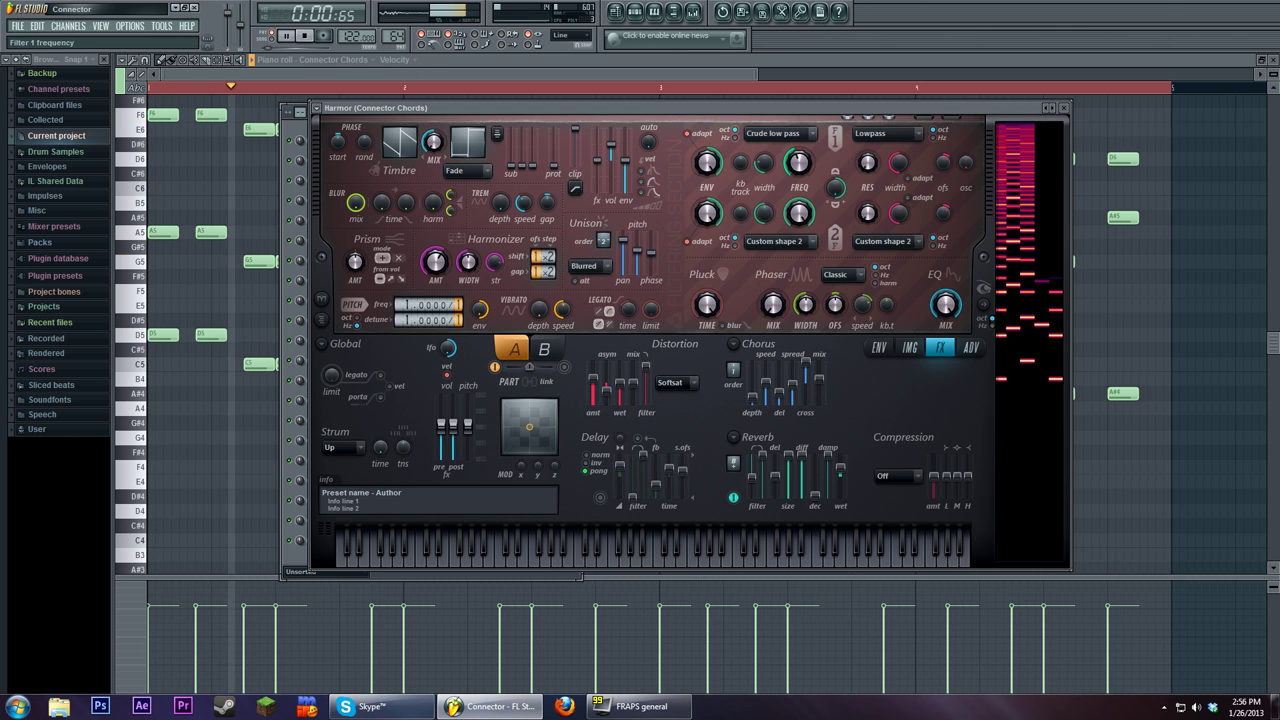
mouse_move(798, 162)
mouse_down()
mouse_move(798, 185)
mouse_move(798, 162)
mouse_up()
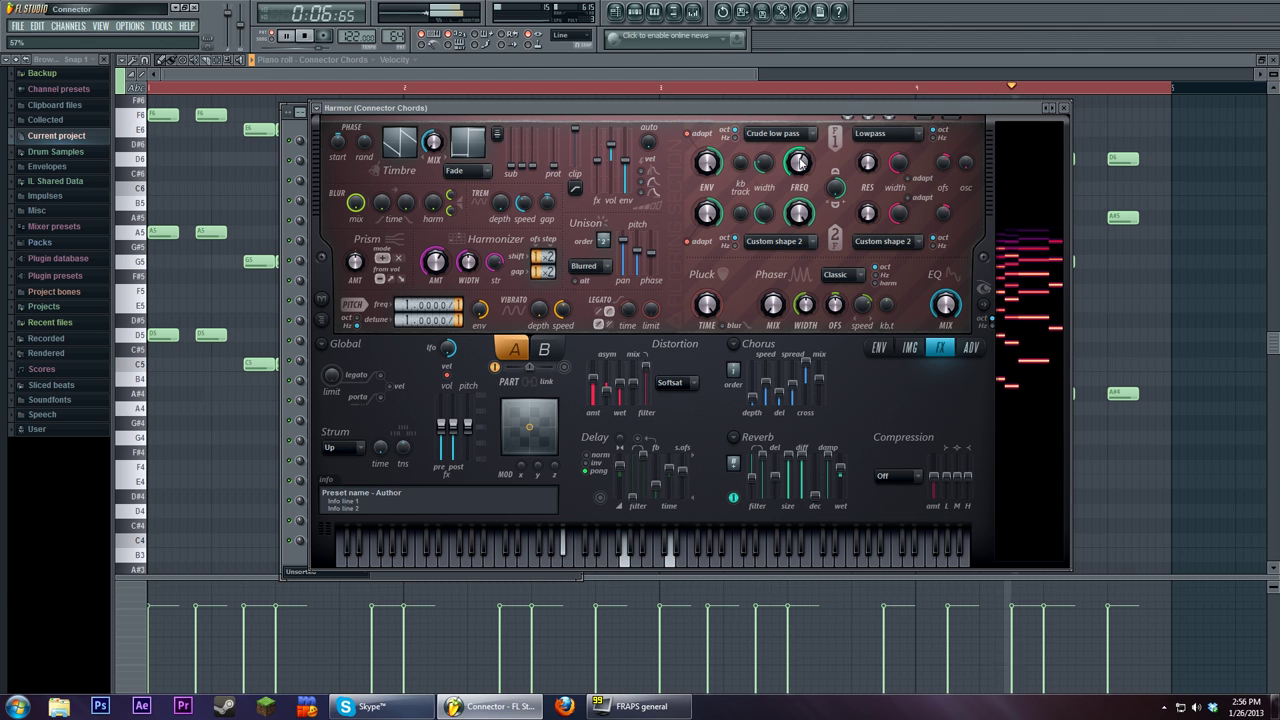
scroll(800, 162, up, 4)
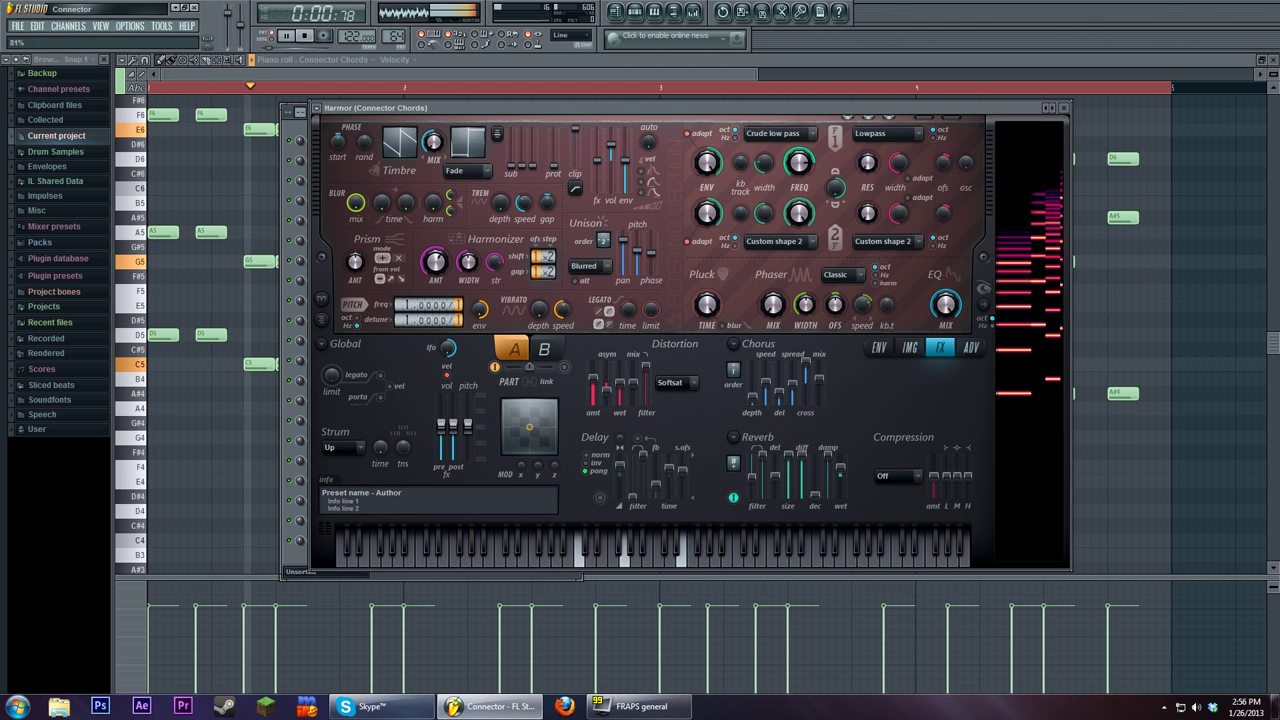
Step: Stop playback, close Harmor, and move the playhead to bar 3
click(311, 41)
click(277, 163)
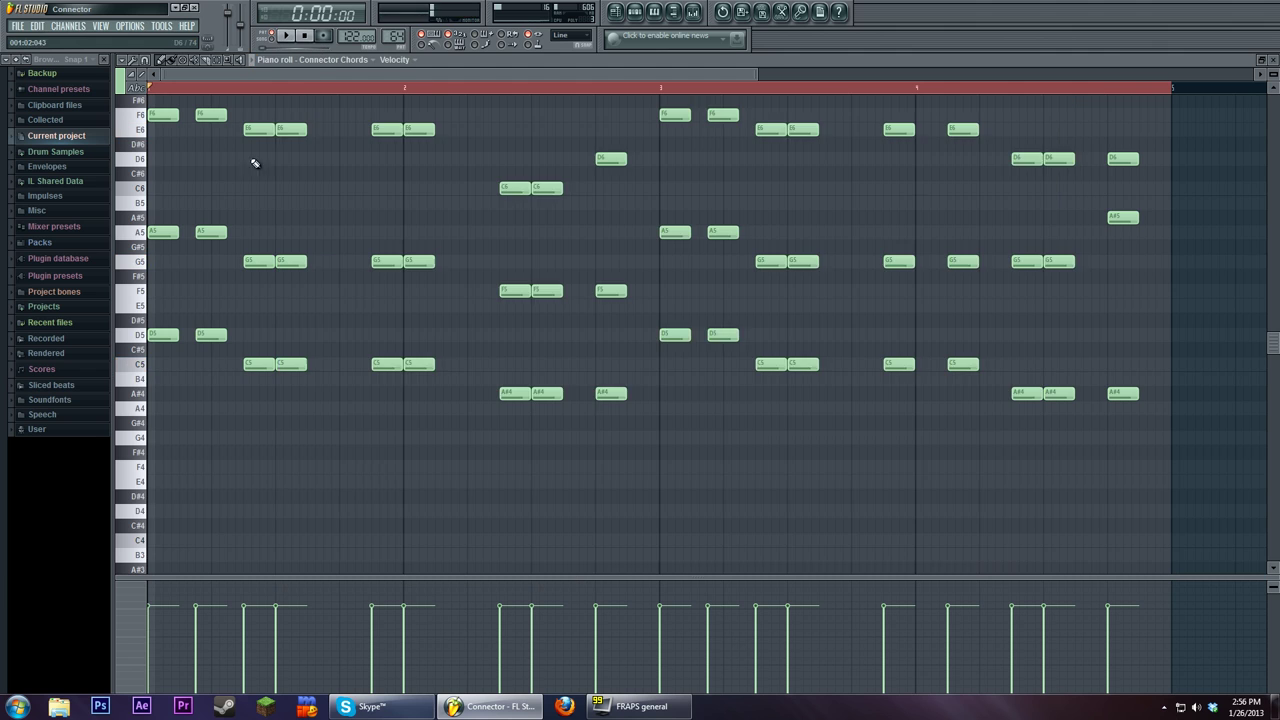
scroll(430, 340, up, 4)
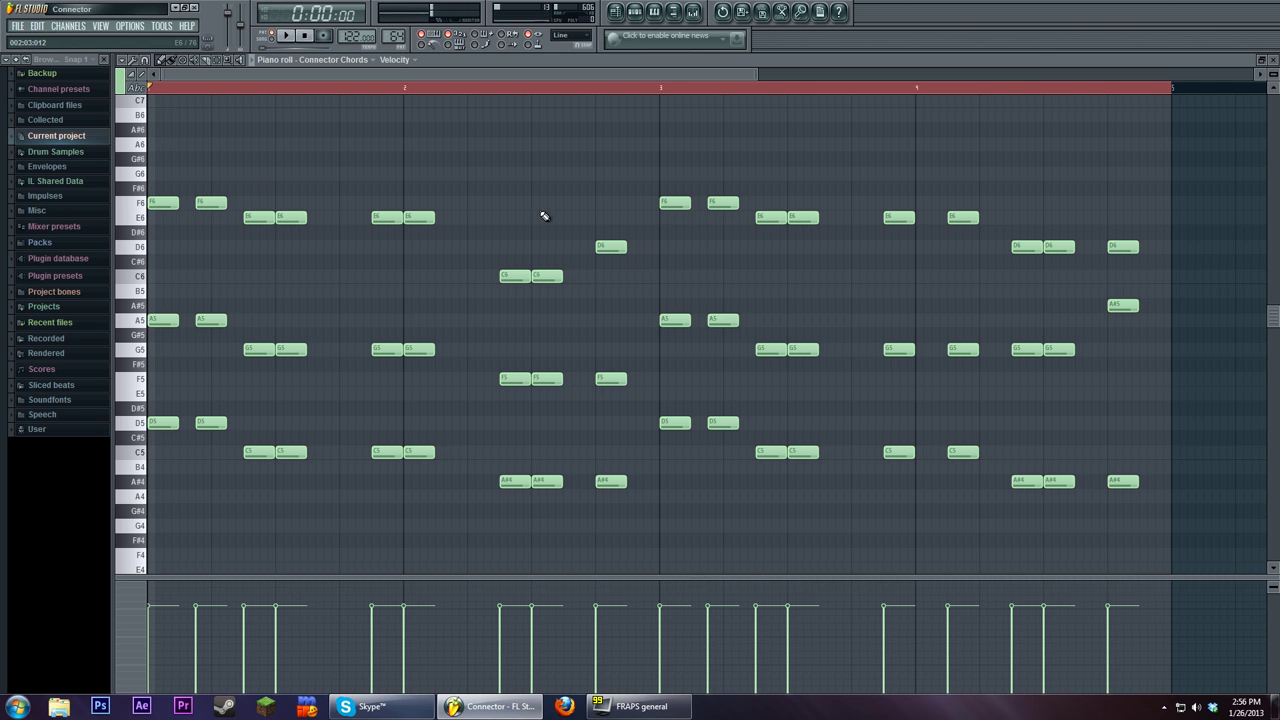
drag(756, 88, 663, 90)
Step: Preview the chord notes D5, A5, F6, then C5, G5, E6
click(674, 422)
click(673, 321)
click(672, 206)
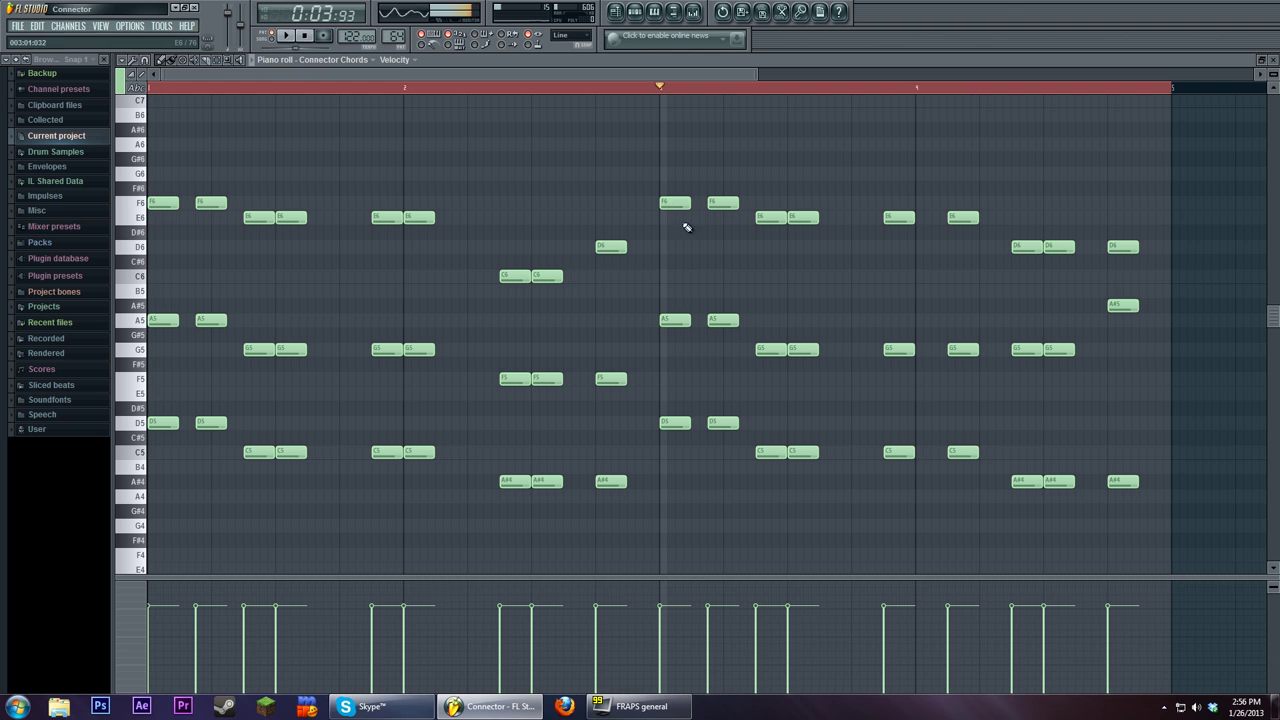
click(774, 454)
click(770, 349)
click(766, 216)
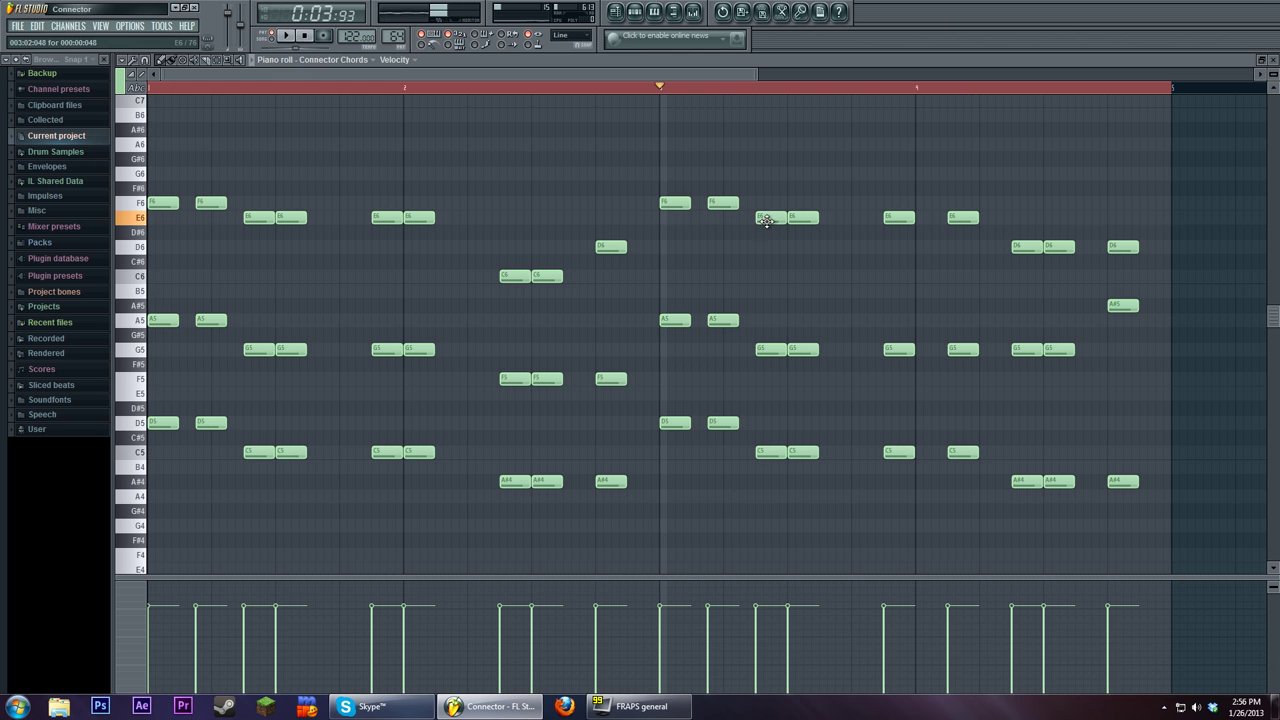
Step: Play from a ruler position, reposition the playhead mid-playback, then stop
click(754, 88)
click(285, 35)
click(646, 88)
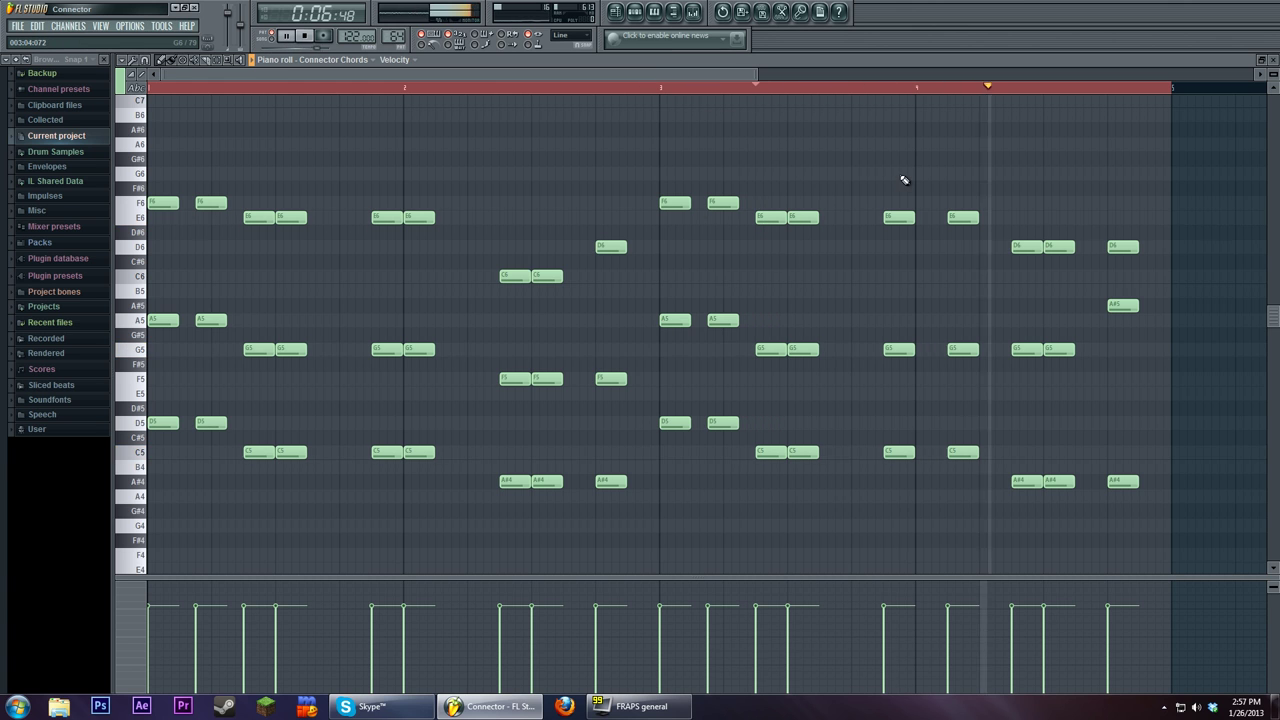
click(307, 37)
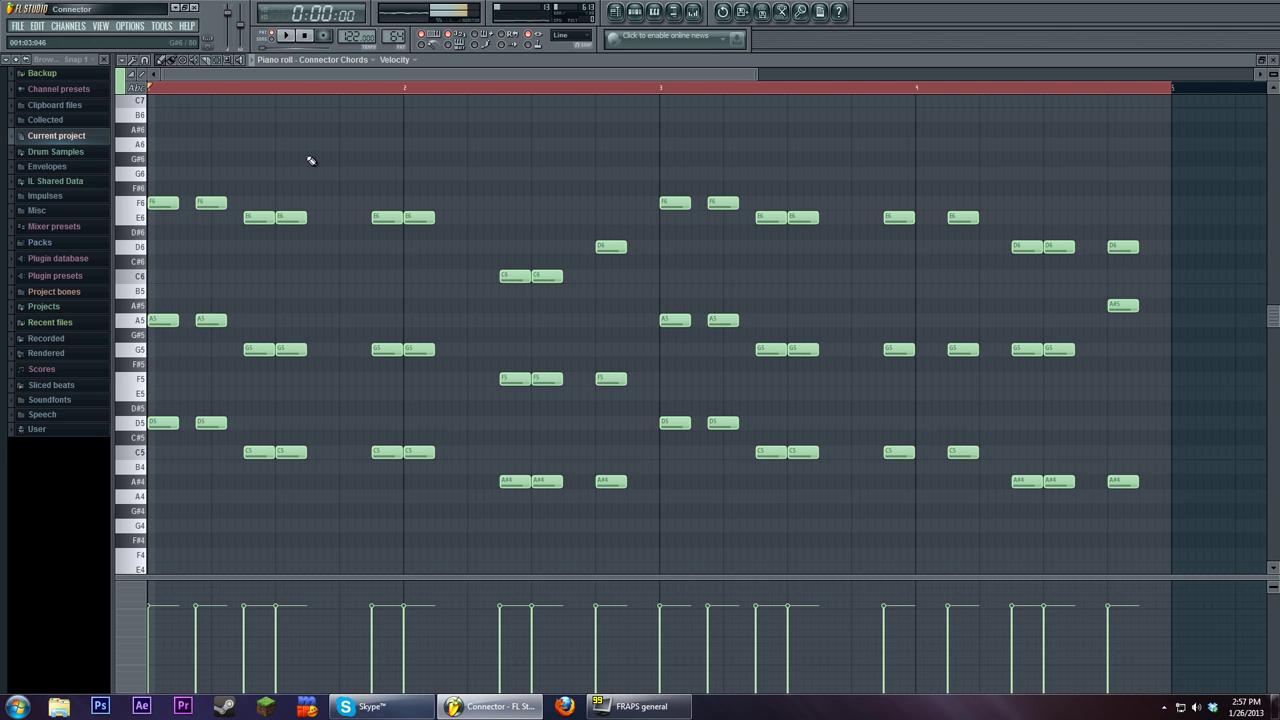
Step: Open the Connector Chords Harmor from the Channel rack, then go back to the playlist
click(636, 11)
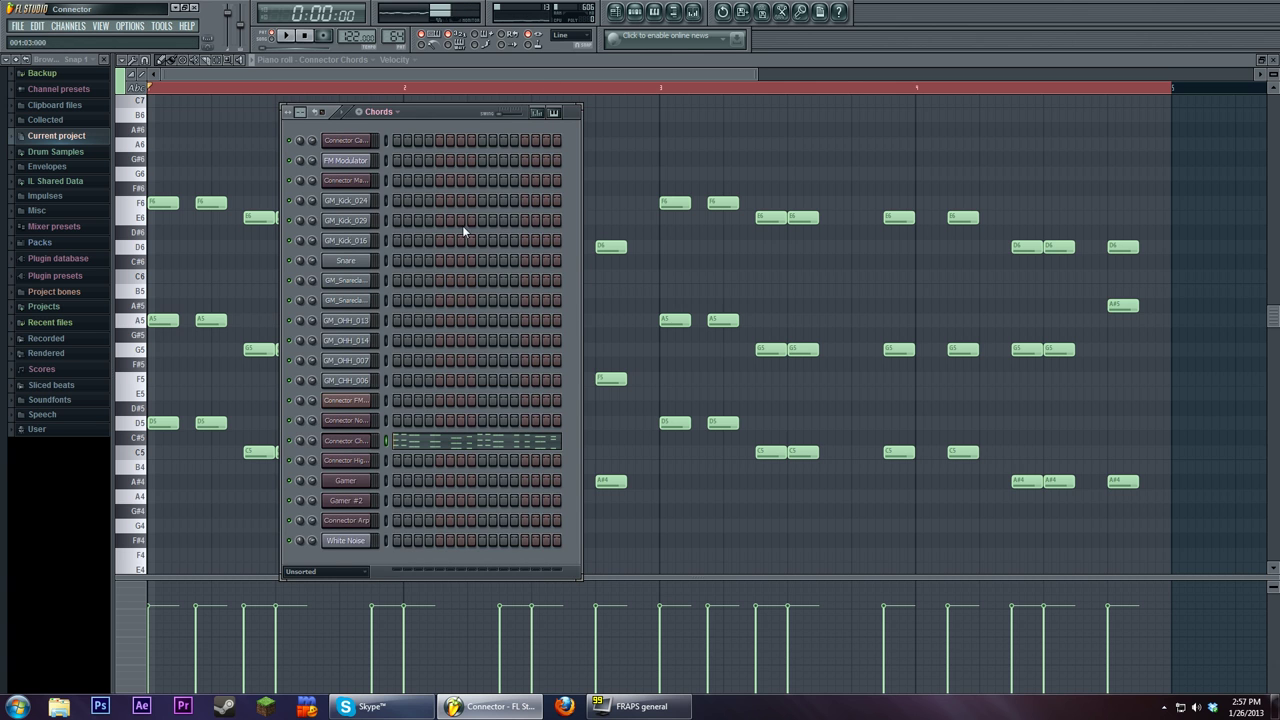
click(360, 445)
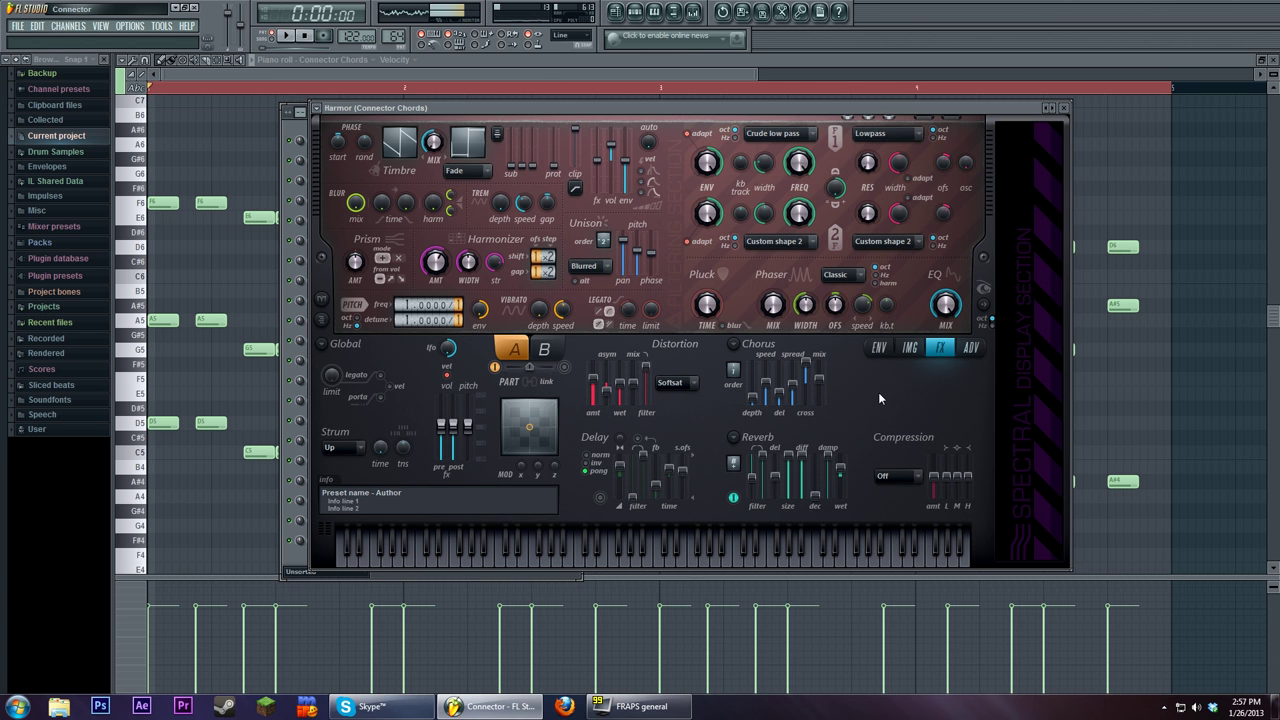
click(615, 11)
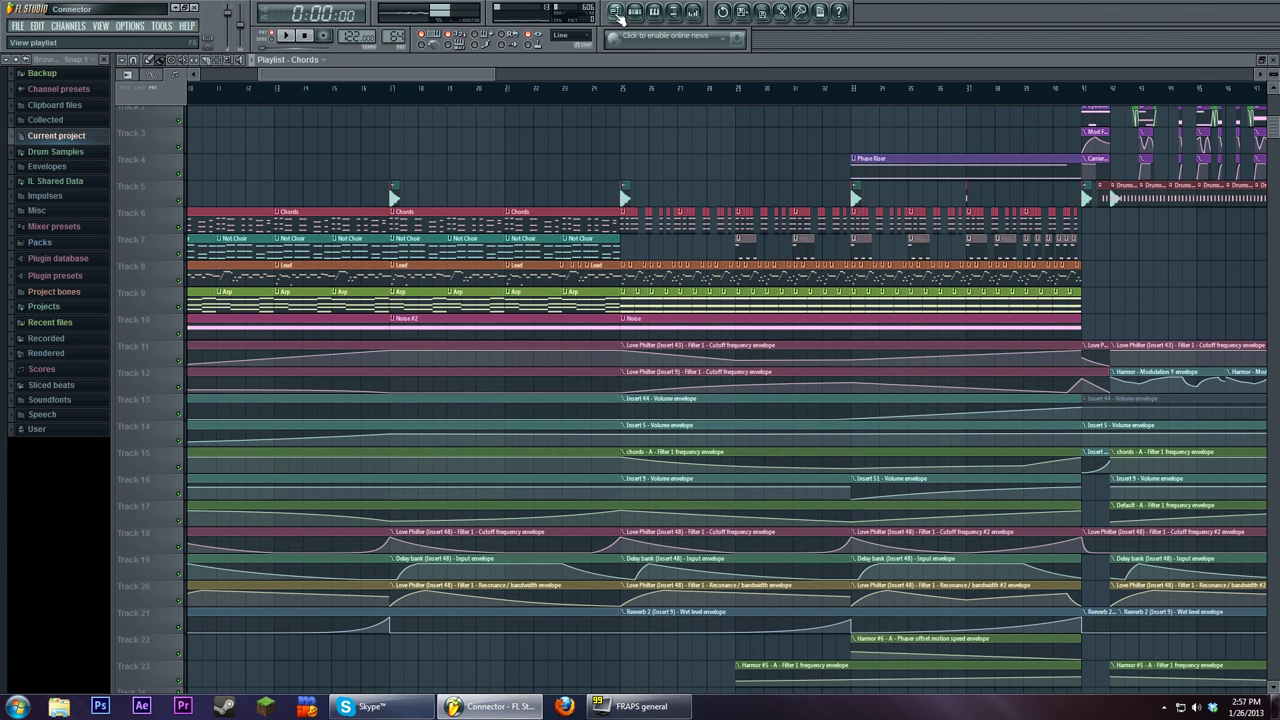
Step: Reopen the Chords pattern, check Harmor's Harmonic unison pitch envelope, then pan the playlist to bar 1
double_click(230, 218)
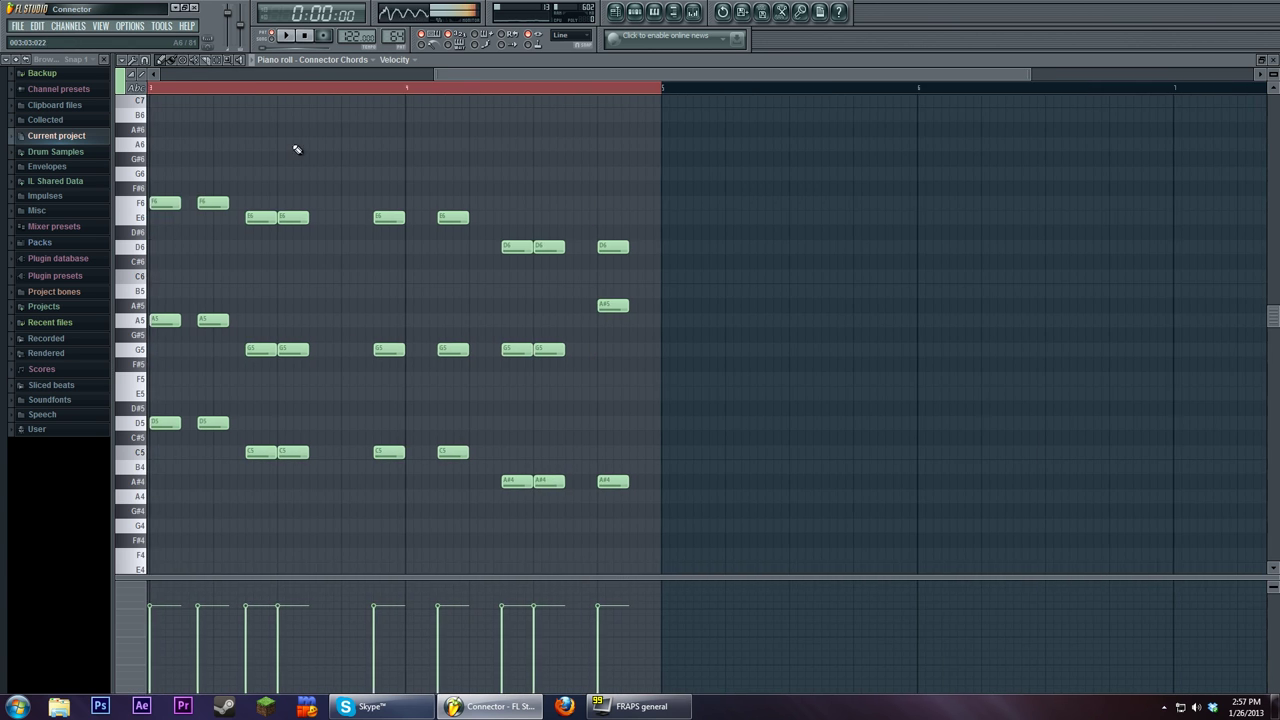
scroll(657, 243, down, 2)
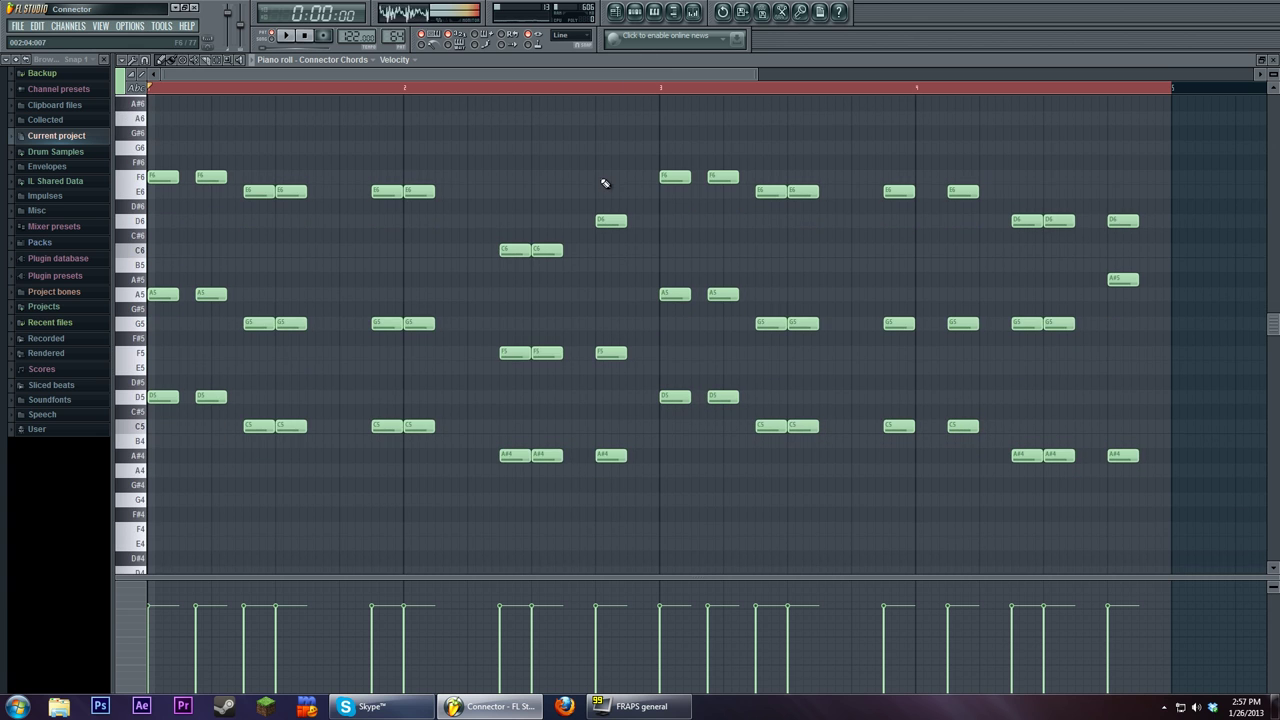
click(634, 11)
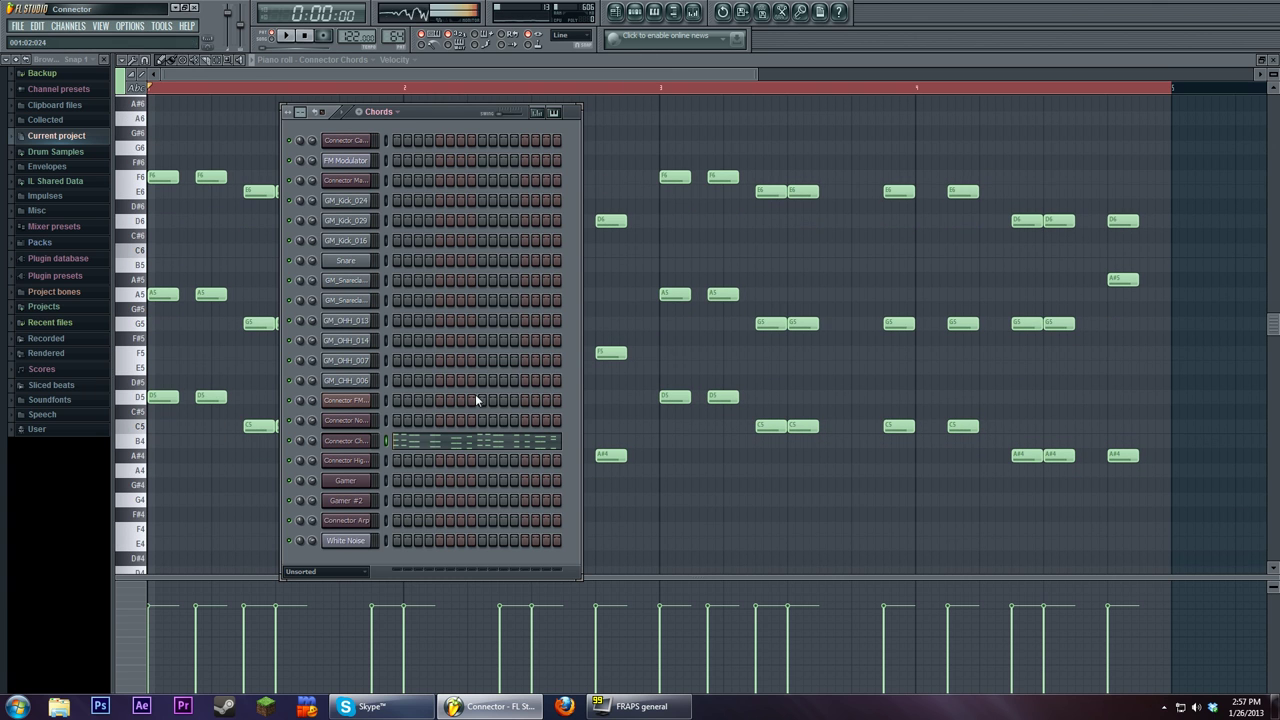
click(366, 444)
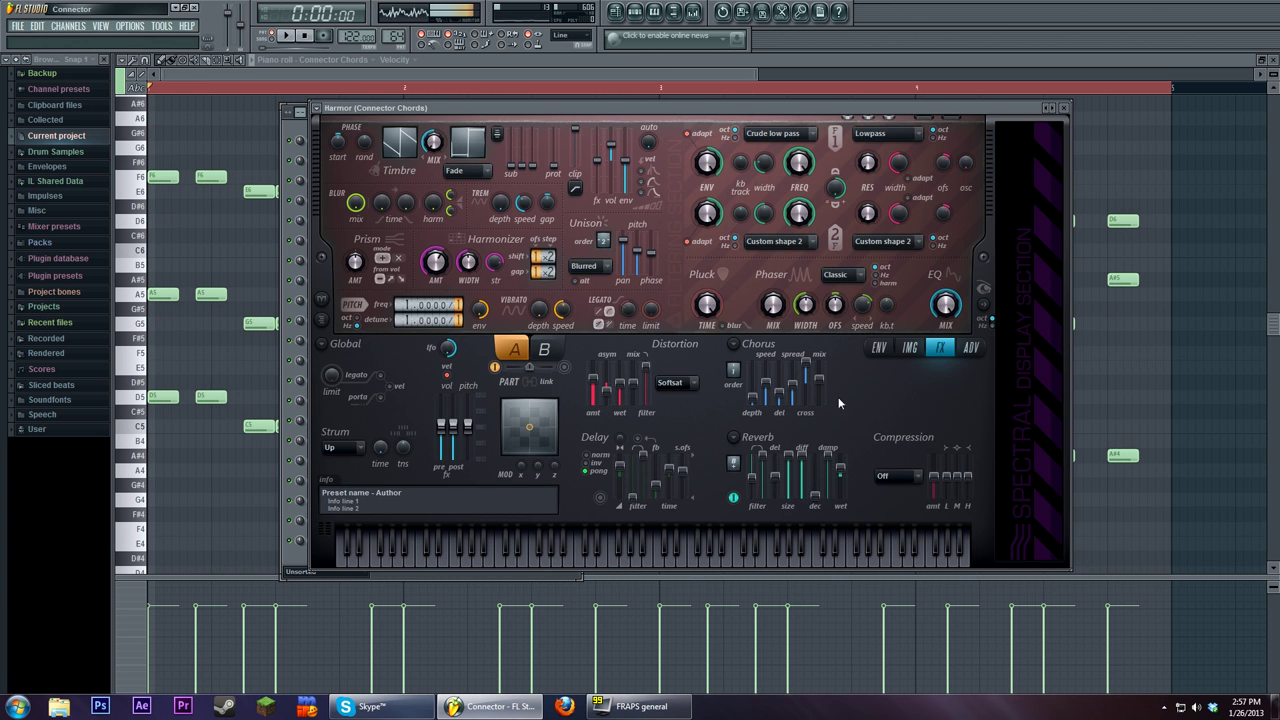
click(878, 348)
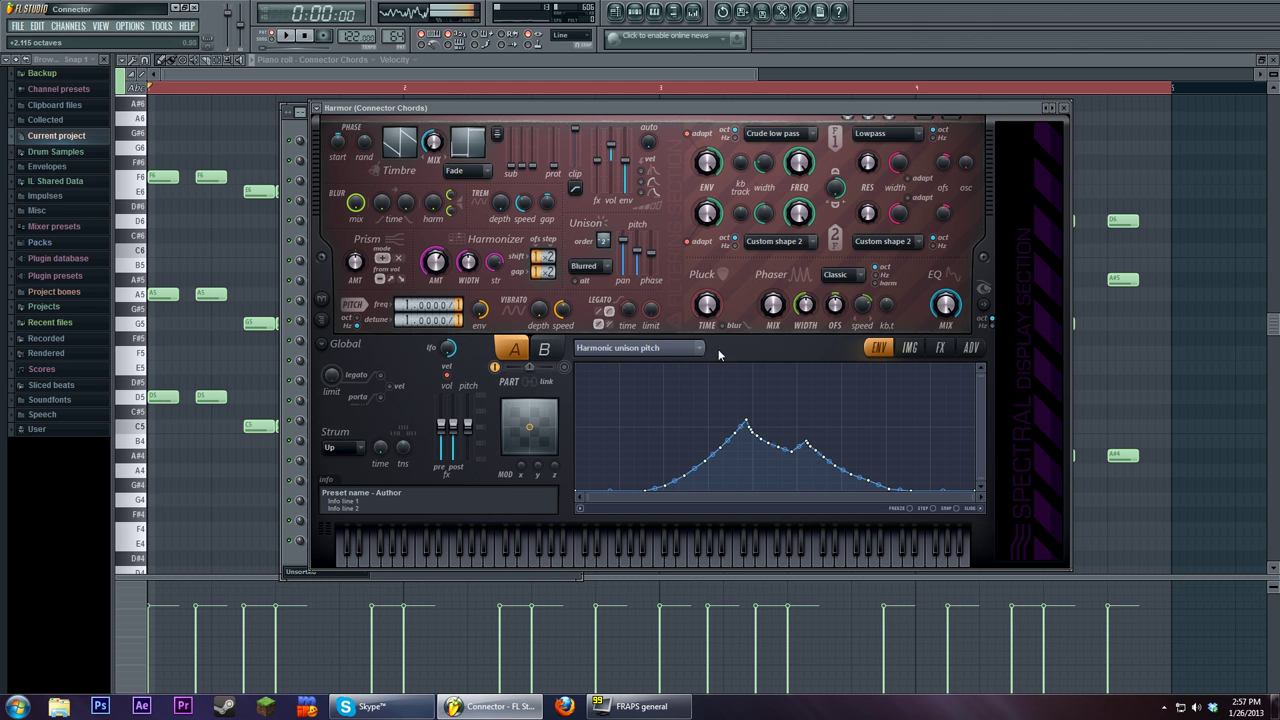
click(615, 11)
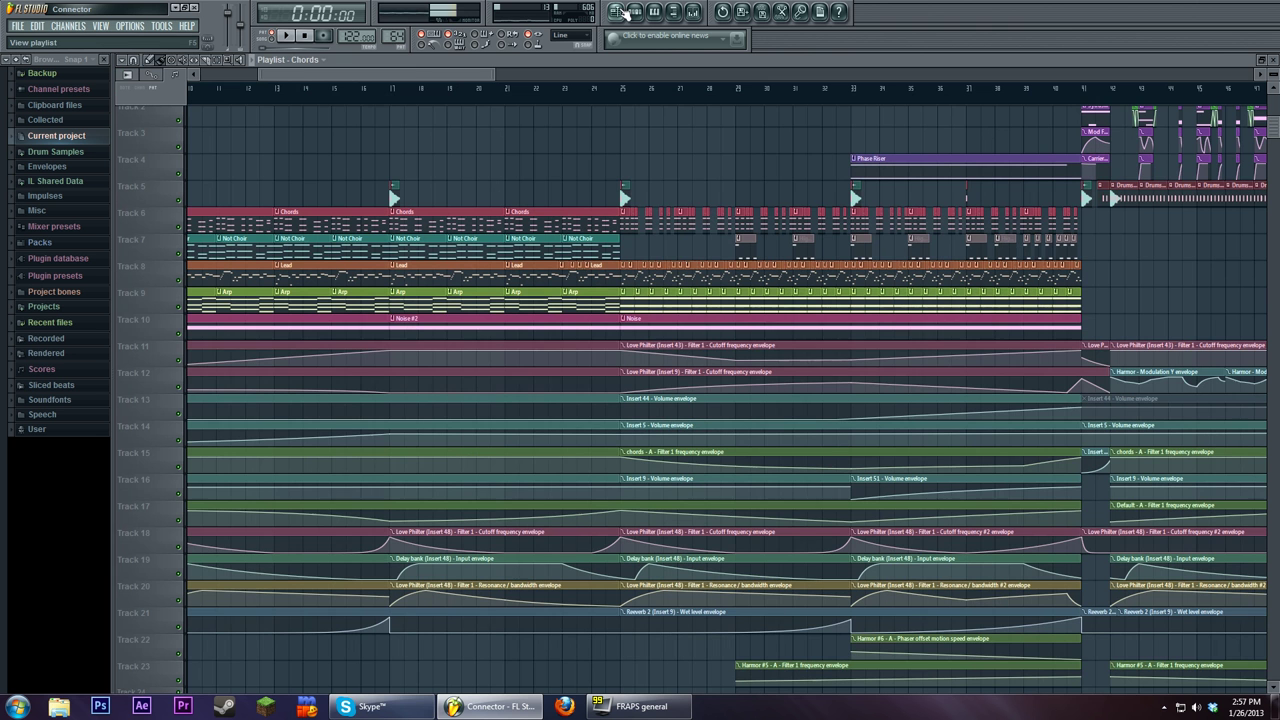
drag(324, 177, 584, 209)
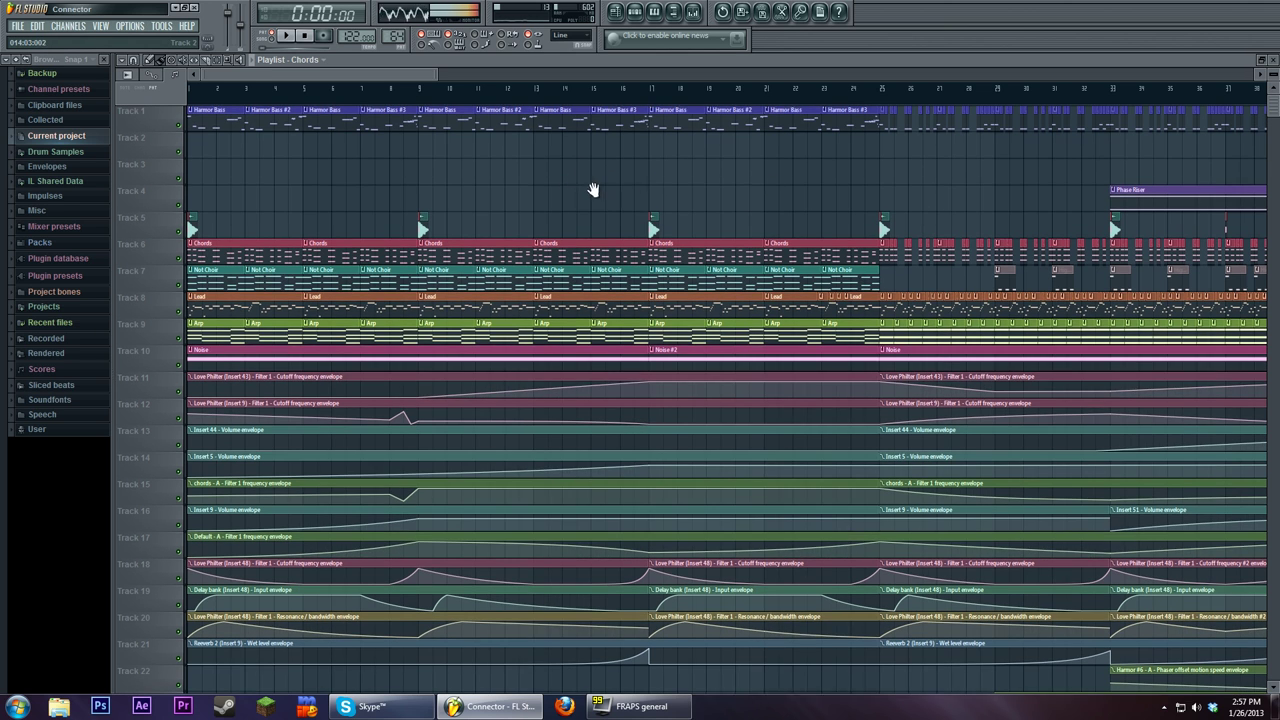
Step: Play the Harmor Bass pattern from bar 17, then stop back in the playlist
click(648, 92)
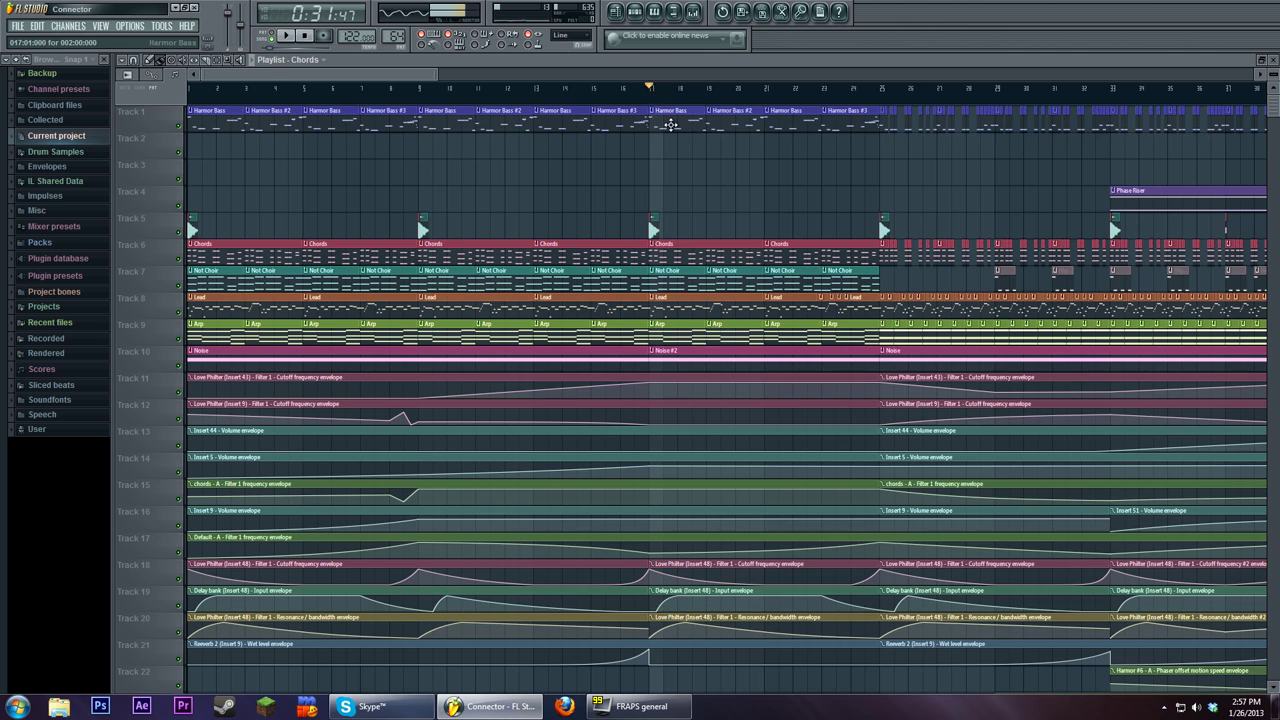
double_click(668, 120)
click(285, 37)
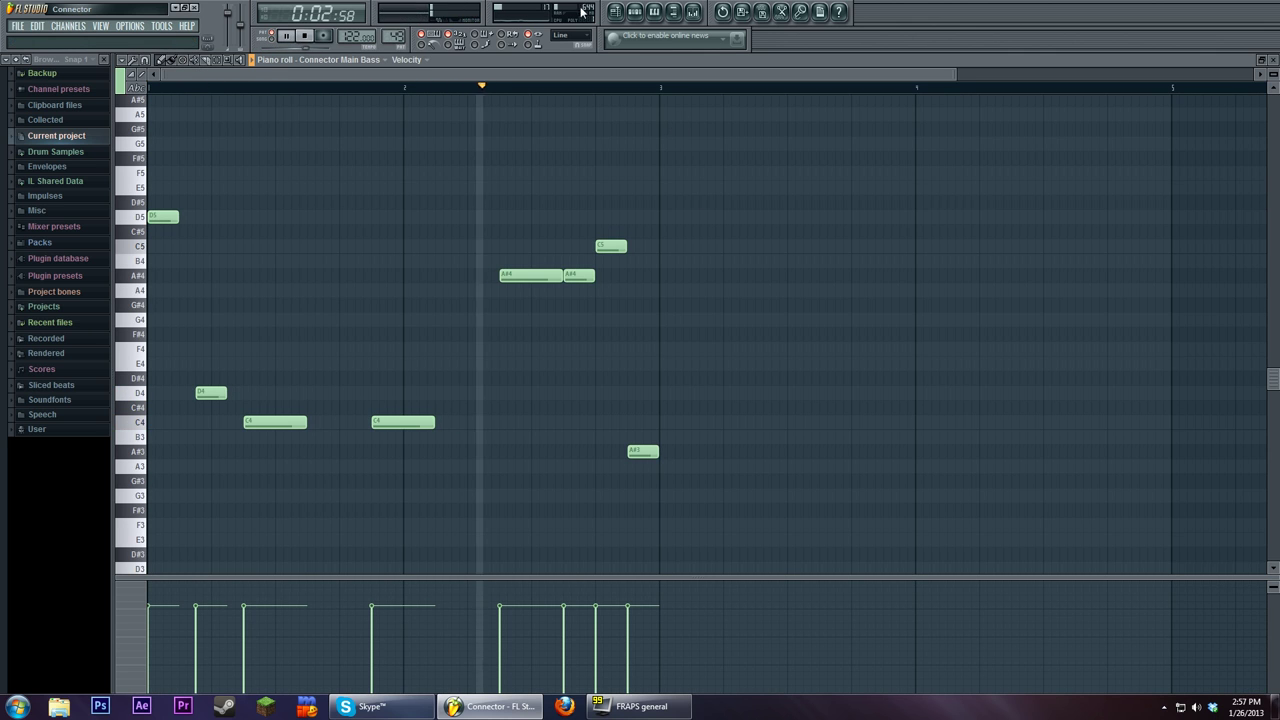
key(F5)
click(309, 36)
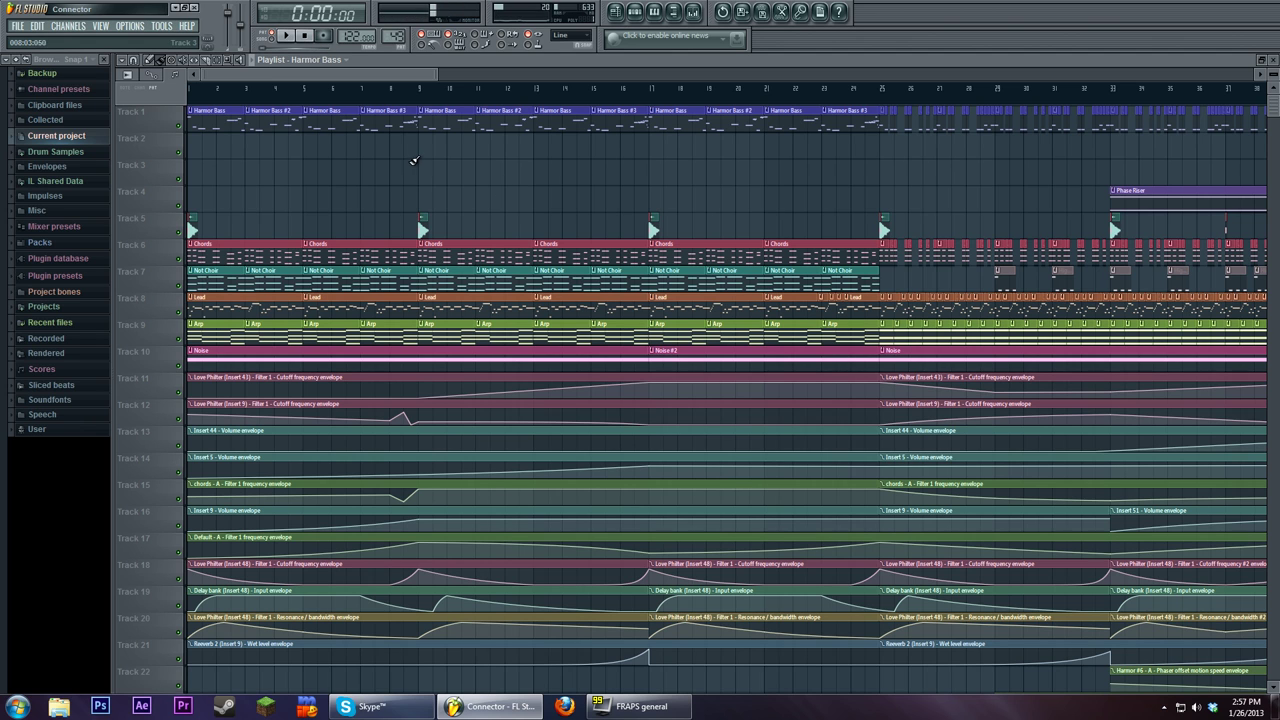
Step: Replay the song from around bar 8 and stop
click(396, 92)
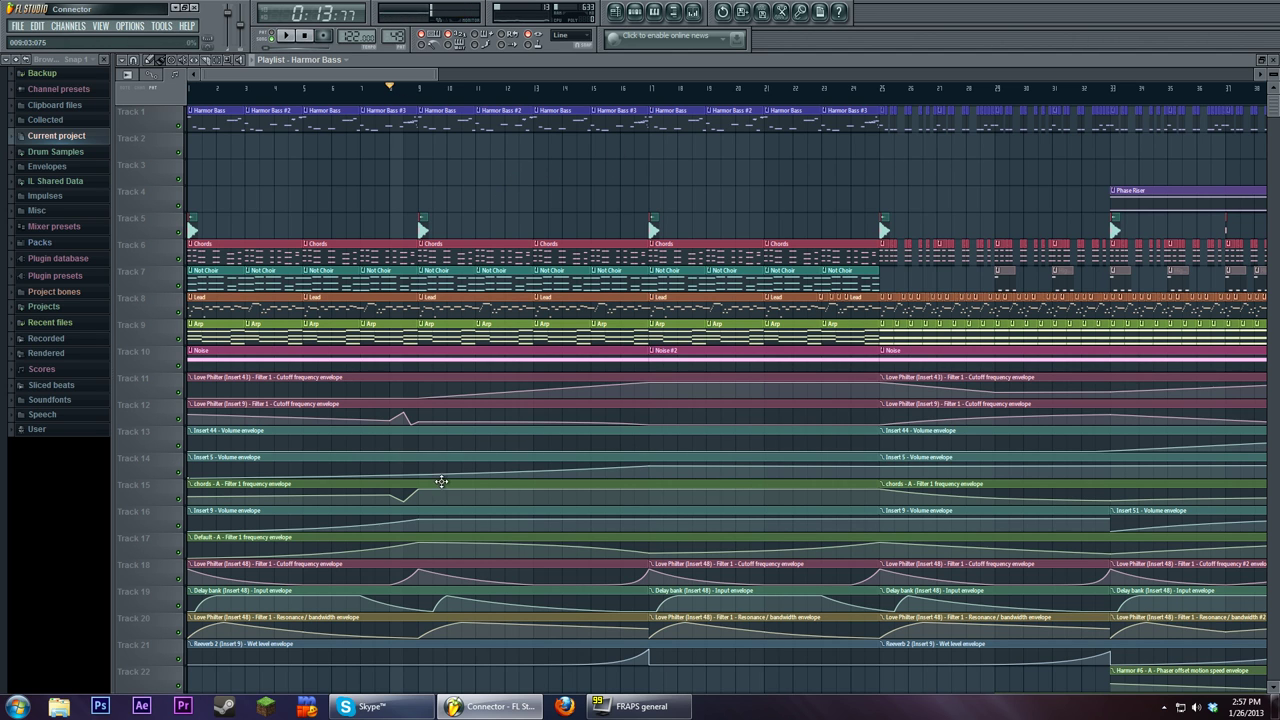
click(362, 90)
click(286, 36)
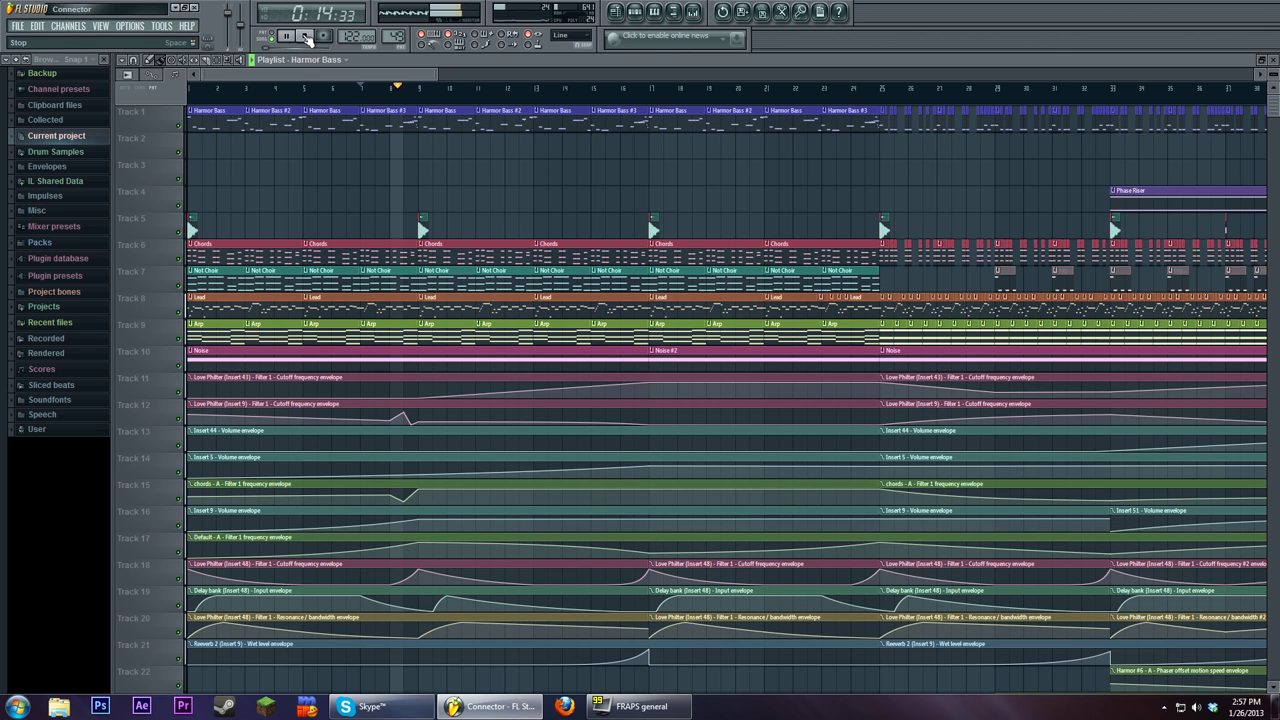
click(305, 36)
Step: Rewind the song position to the start and bring up the mixer
click(404, 92)
drag(404, 95, 190, 98)
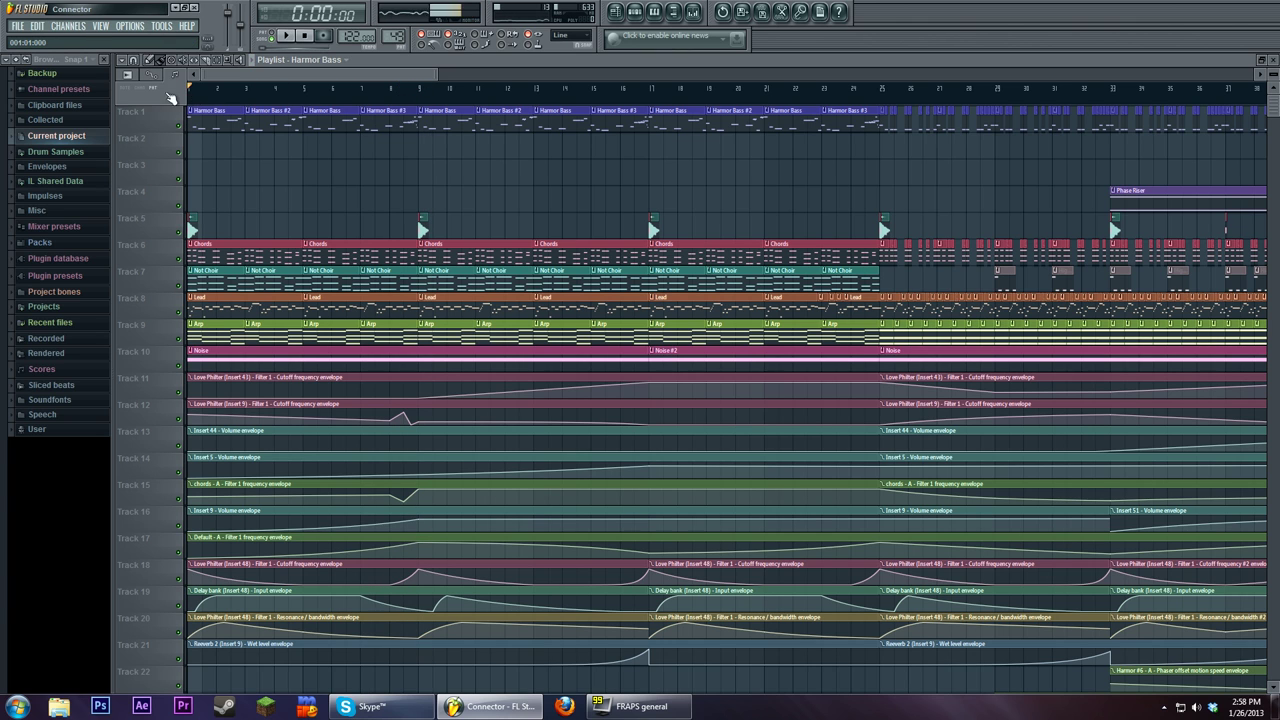
key(F9)
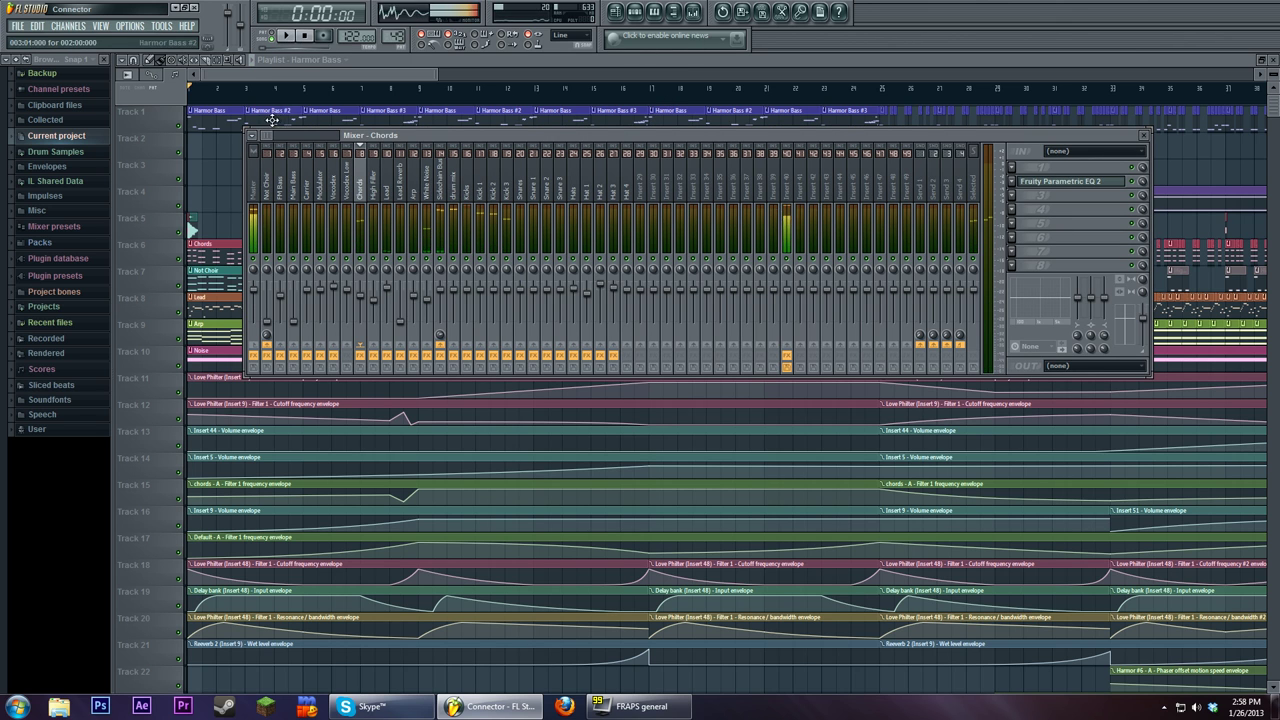
Step: Open the Connector Main Bass channel's Harmor instrument from the channel rack
double_click(212, 116)
key(F6)
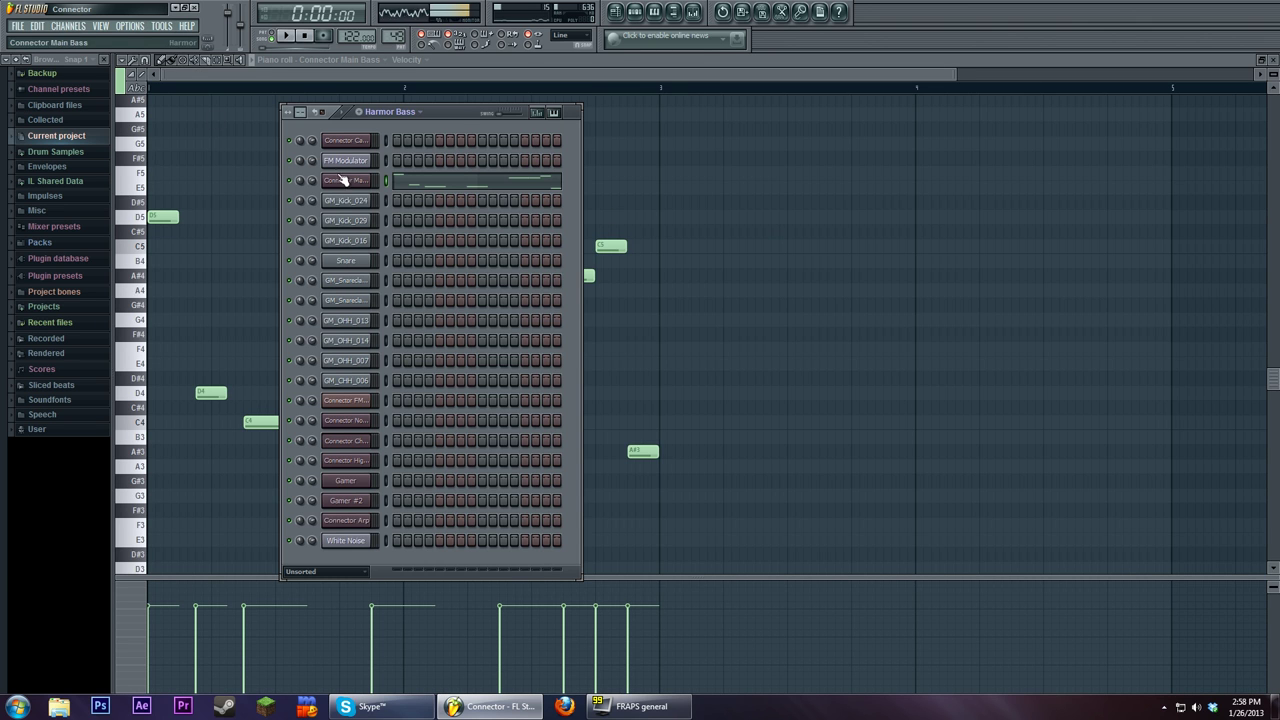
click(343, 181)
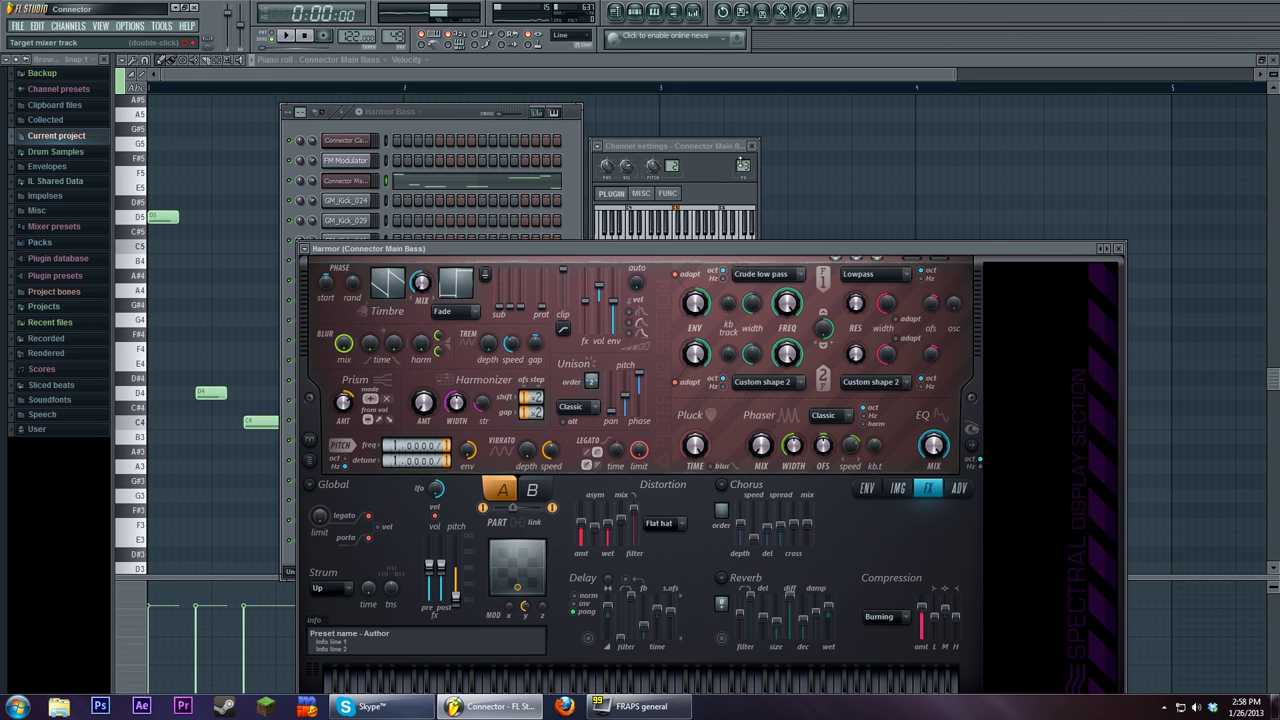
Step: View the Main Bass insert's Fruity Love Philter, then return to the playlist
double_click(672, 165)
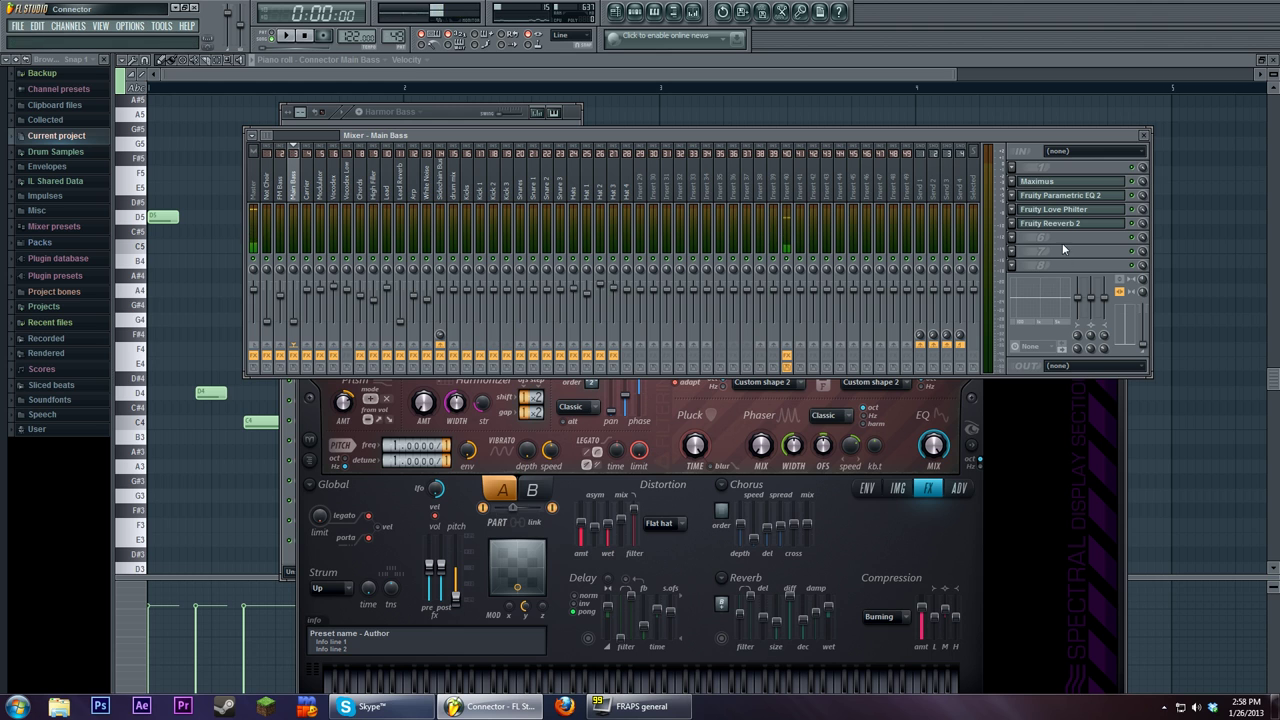
click(1078, 210)
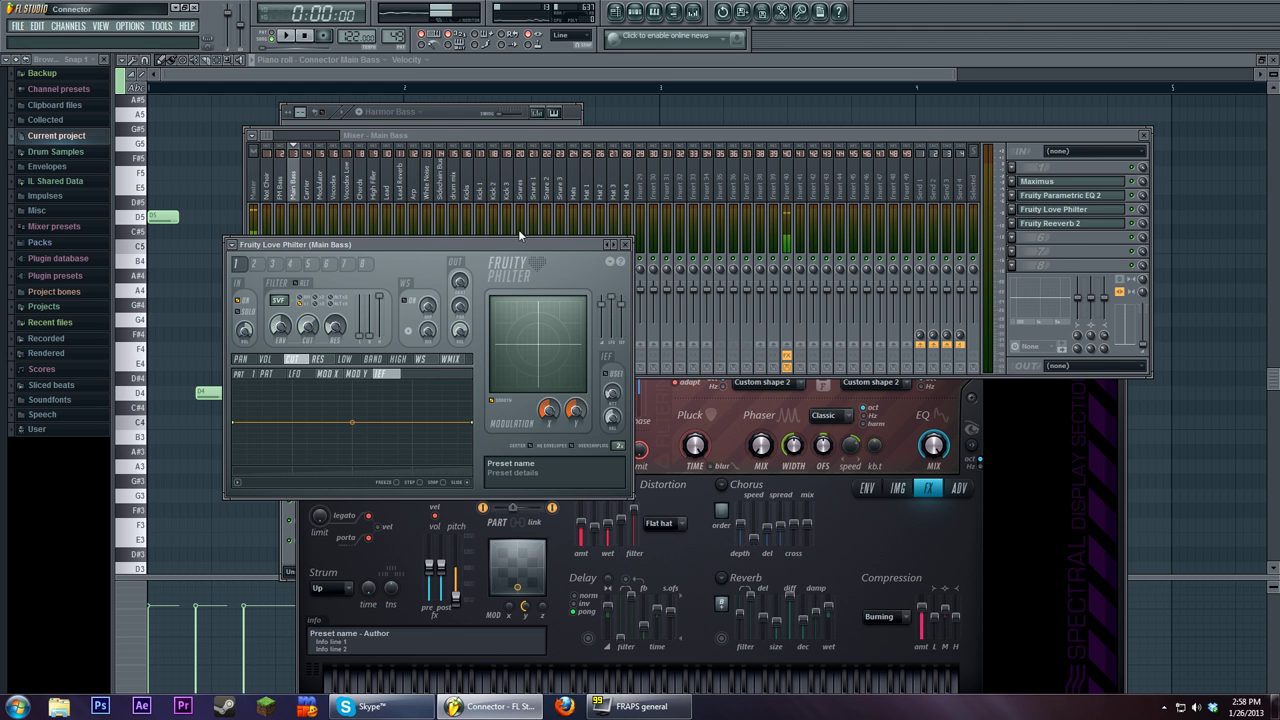
drag(482, 244, 615, 244)
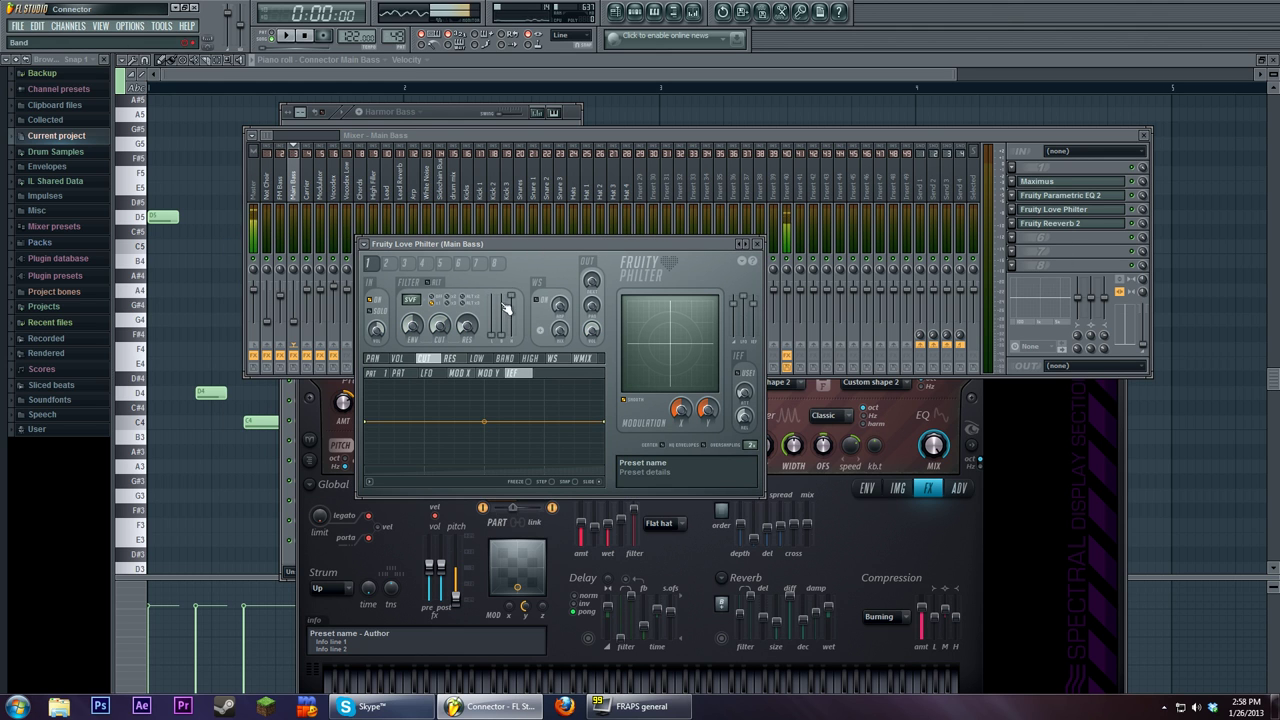
drag(536, 244, 546, 235)
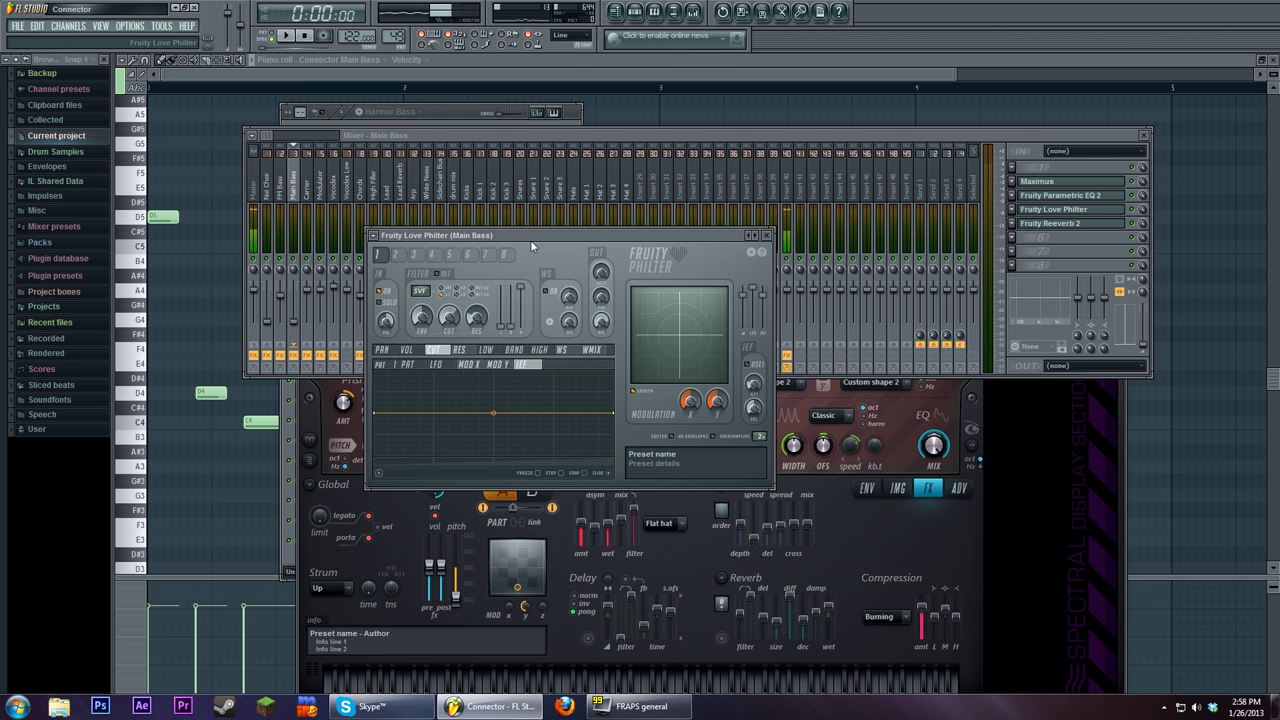
click(616, 11)
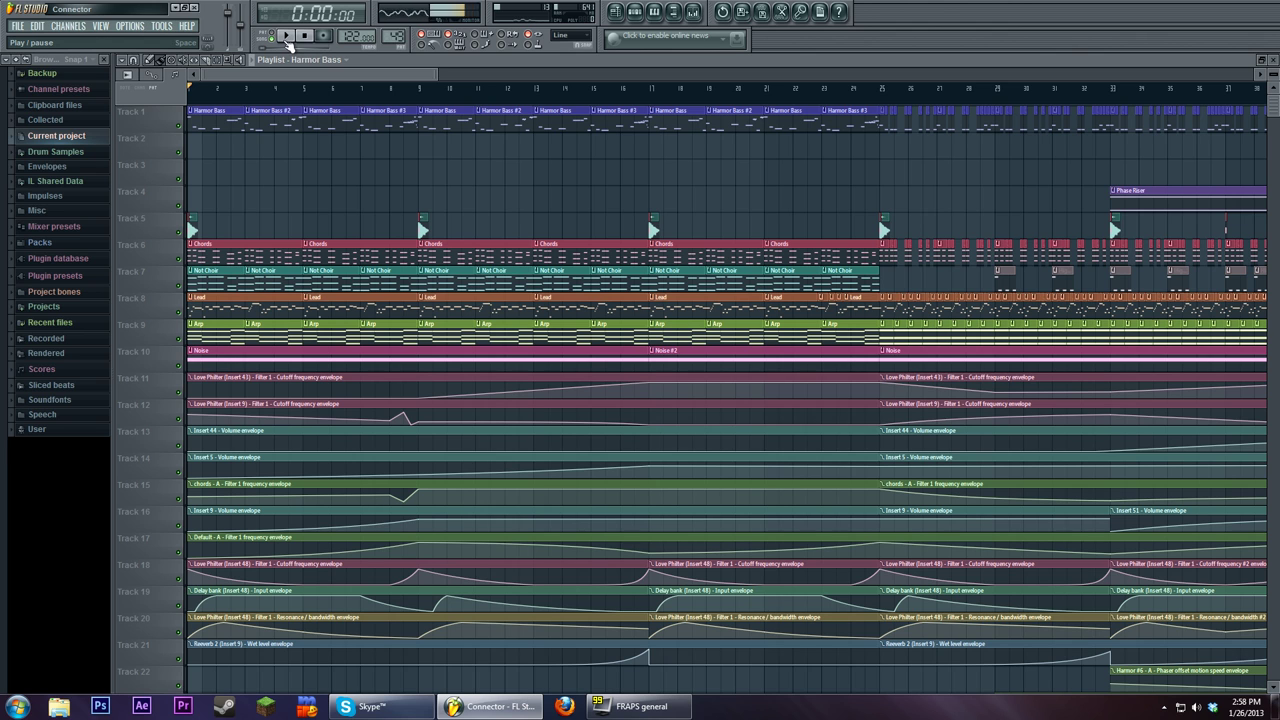
Step: Play from bar 17, jump back to bars 9 and 4, stop, then park near bar 8
click(650, 92)
click(285, 35)
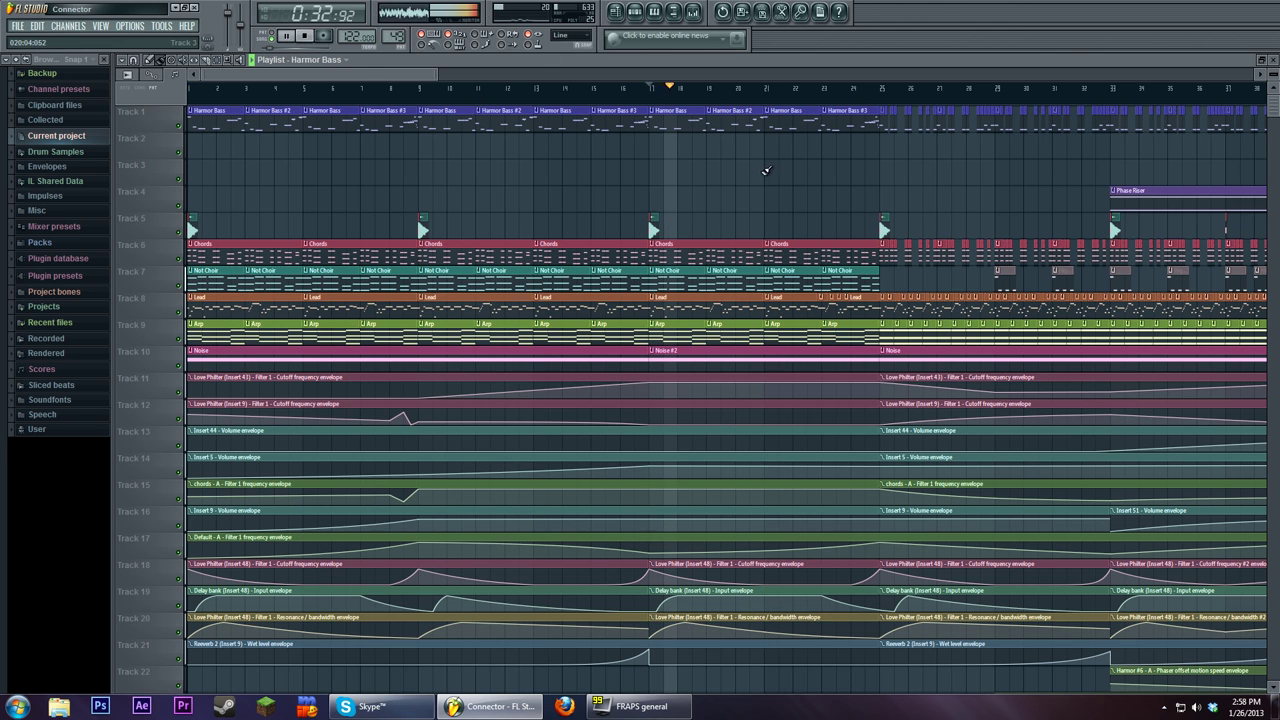
click(422, 88)
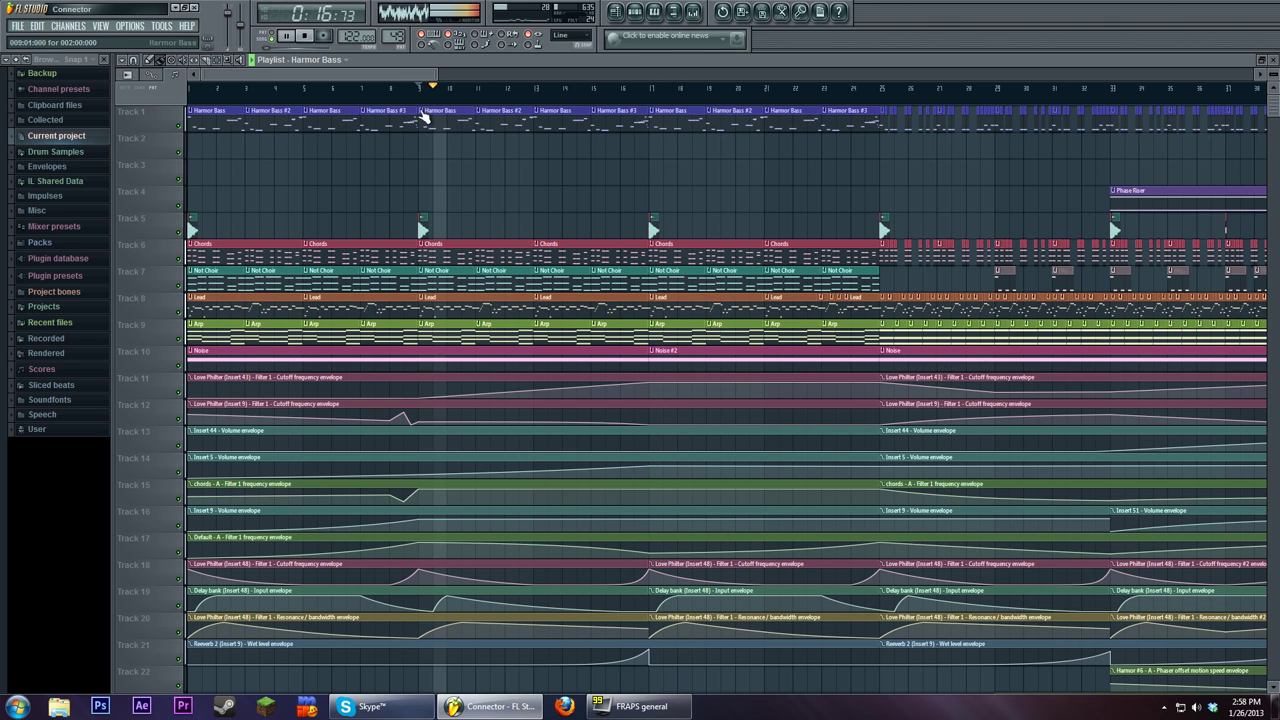
click(278, 88)
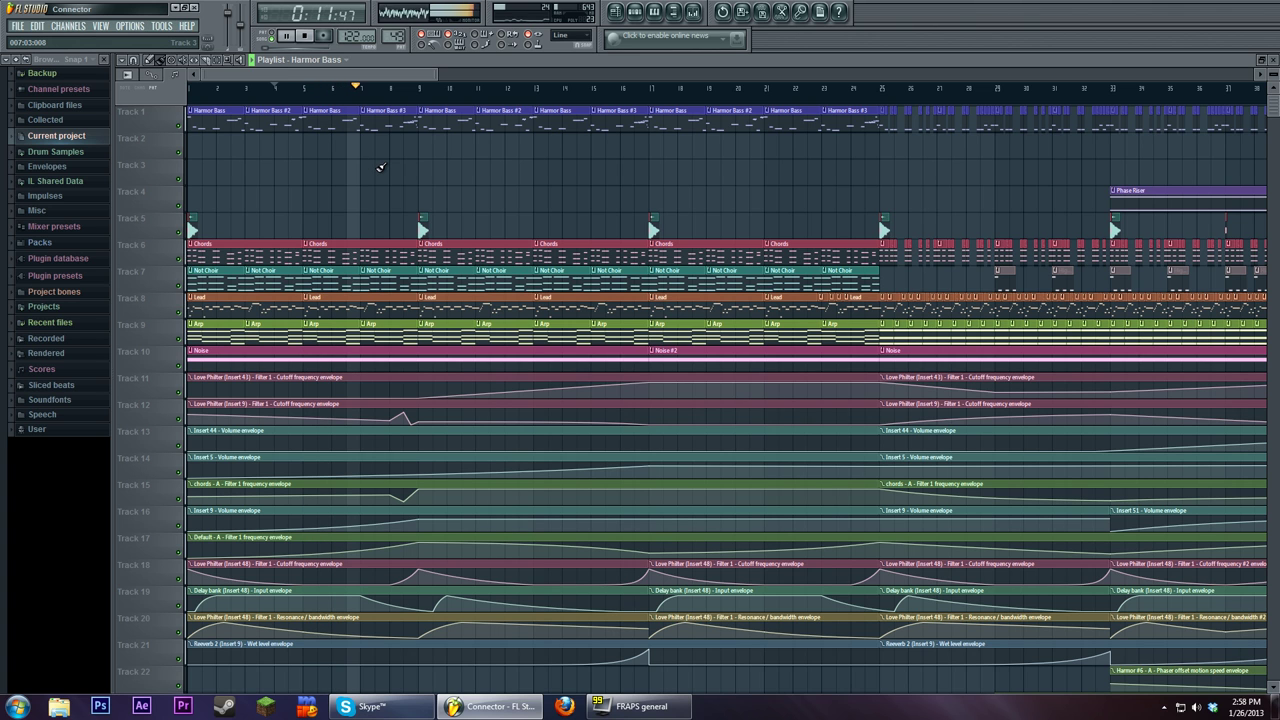
scroll(450, 162, down, 1)
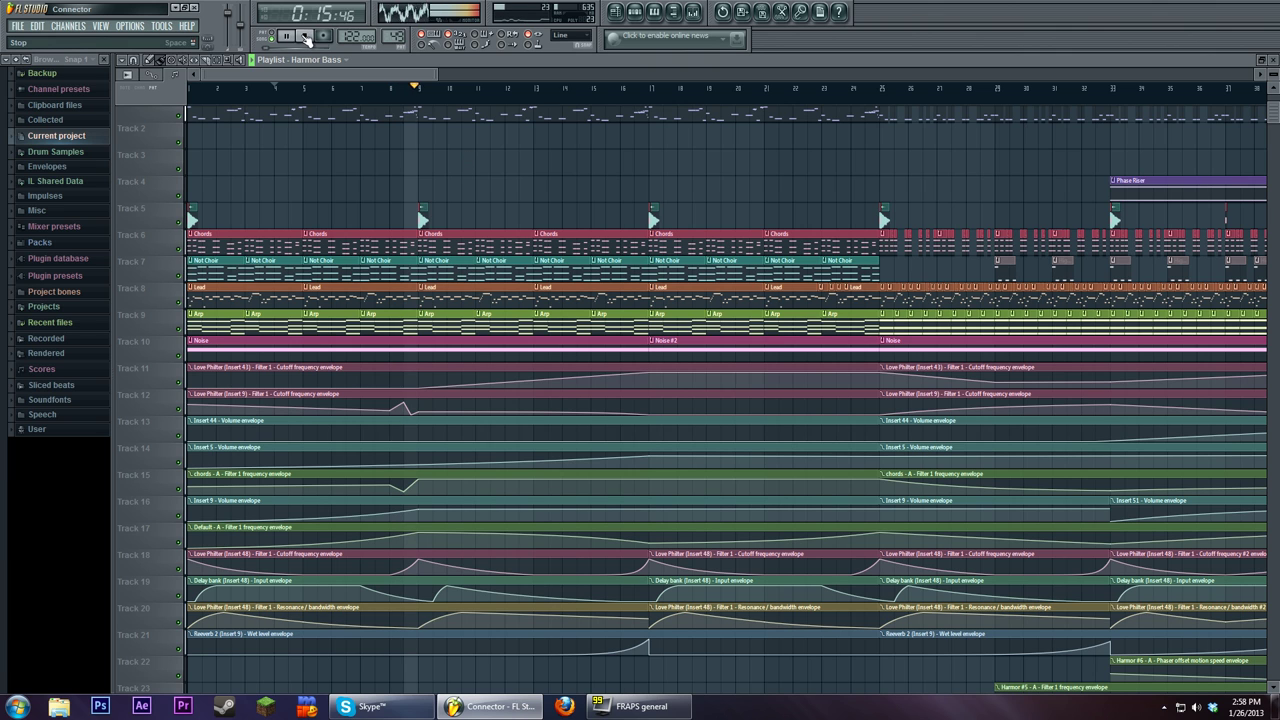
key(space)
click(392, 90)
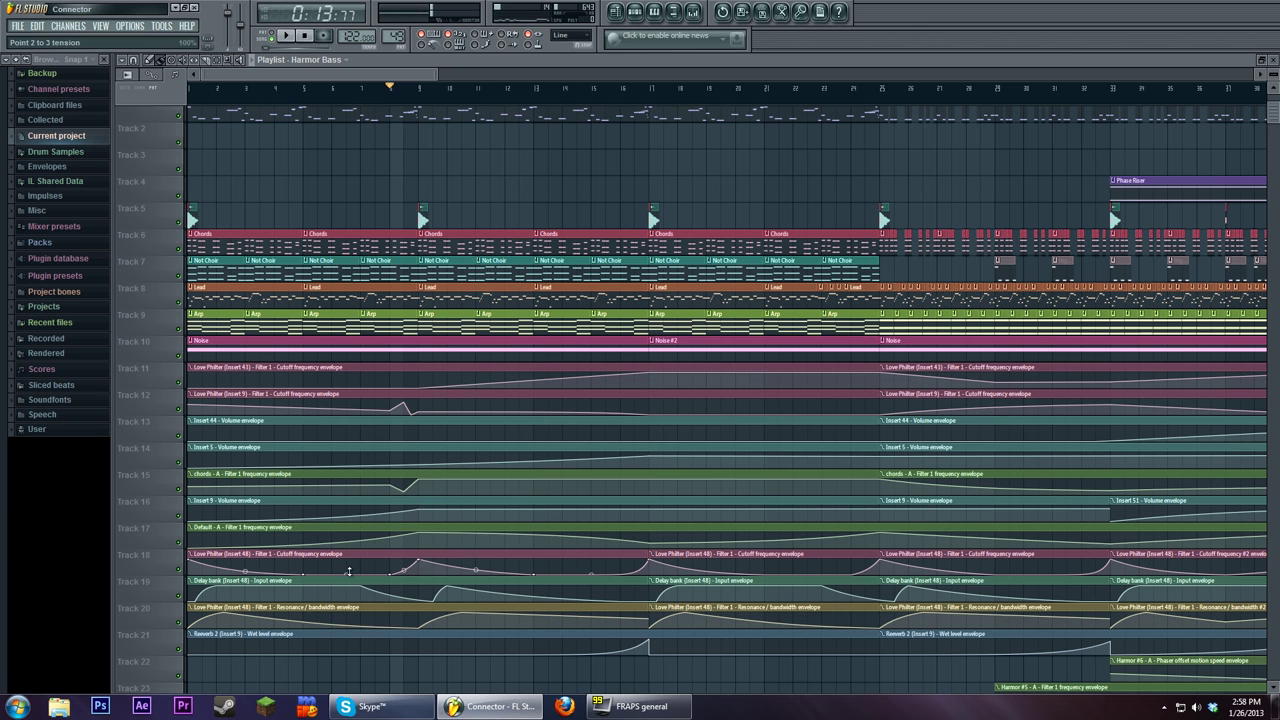
Step: Bring the Main Bass mixer to the front and reposition its window
click(693, 12)
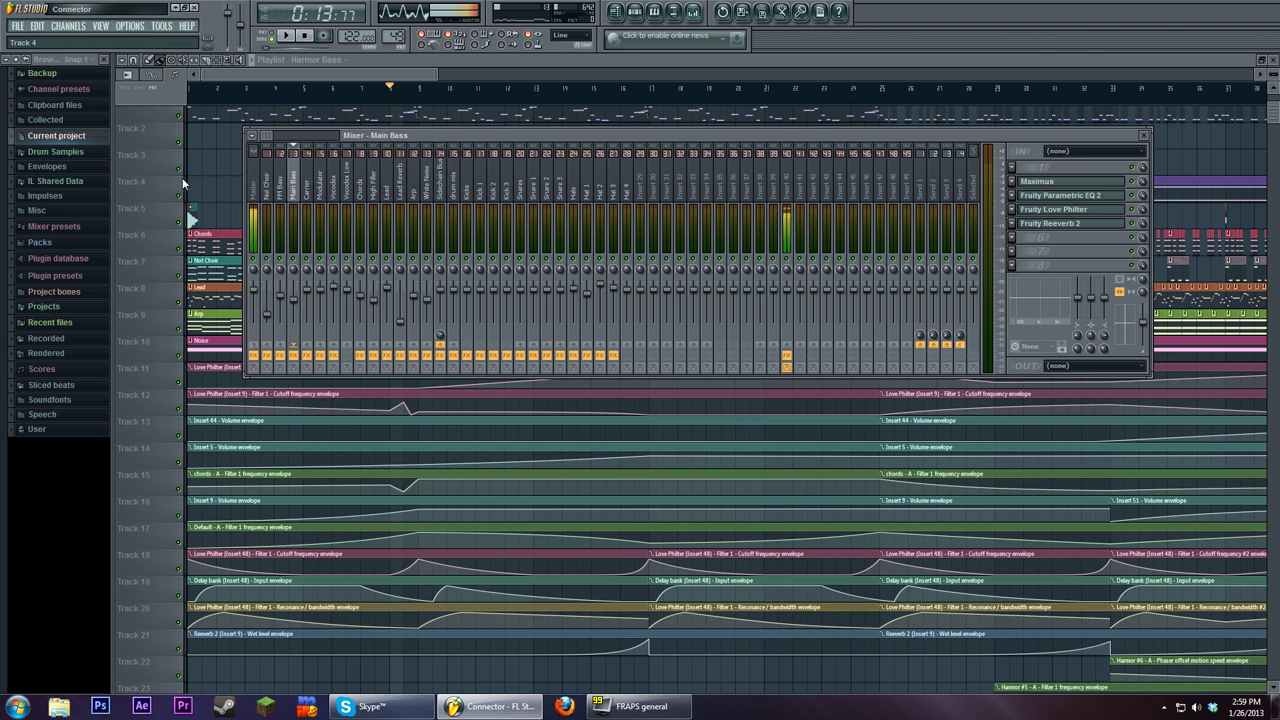
click(226, 159)
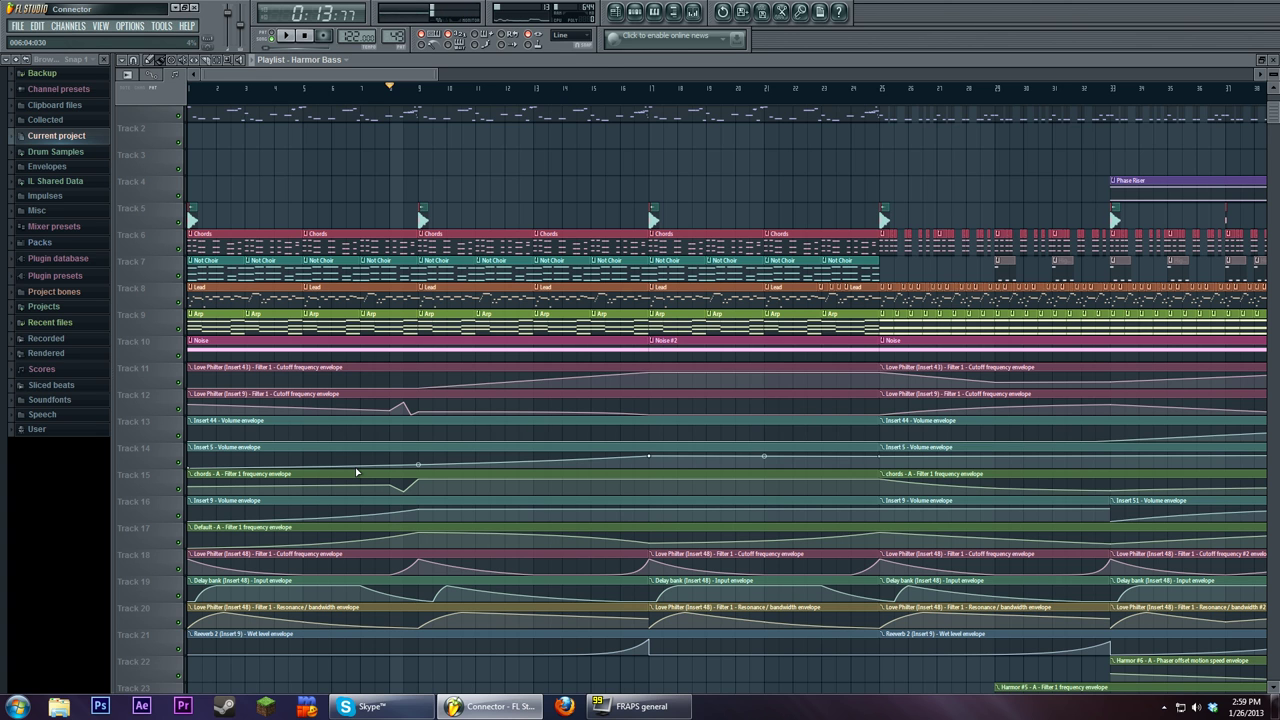
click(693, 12)
drag(645, 130, 732, 163)
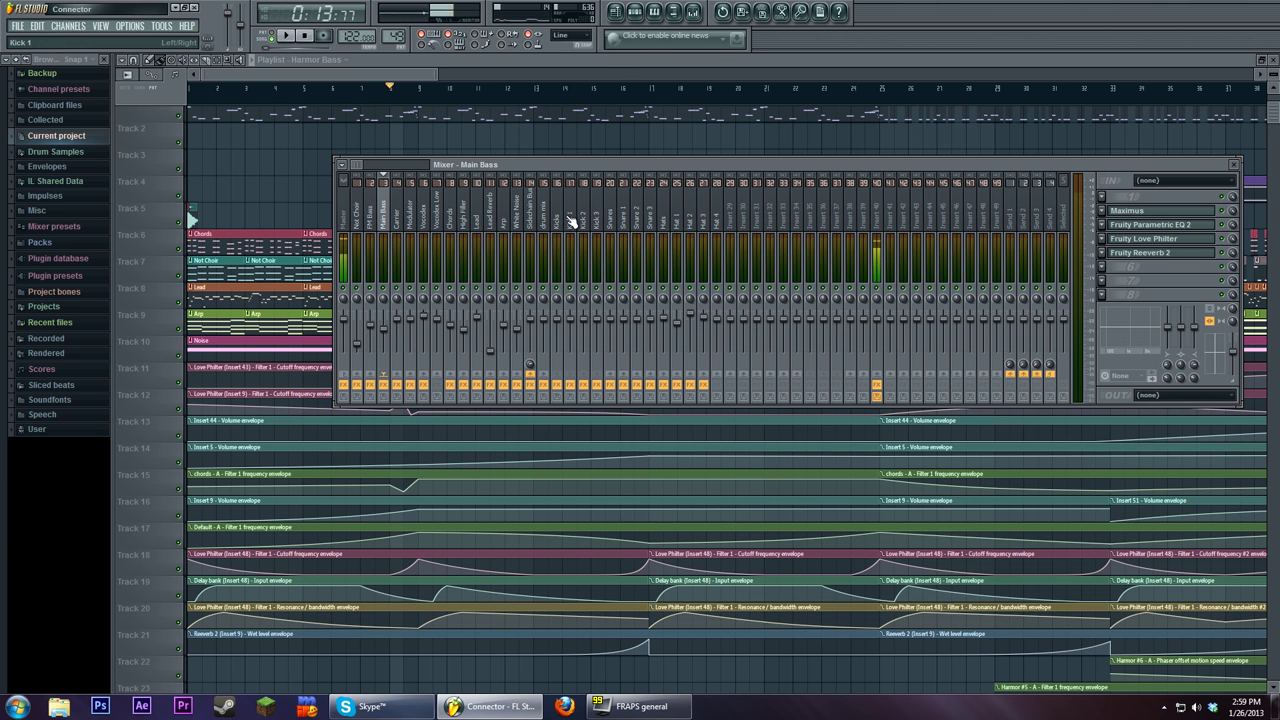
drag(546, 163, 532, 129)
Step: Open the Main Bass Fruity Love Philter and inspect its cutoff controller link settings
click(1115, 205)
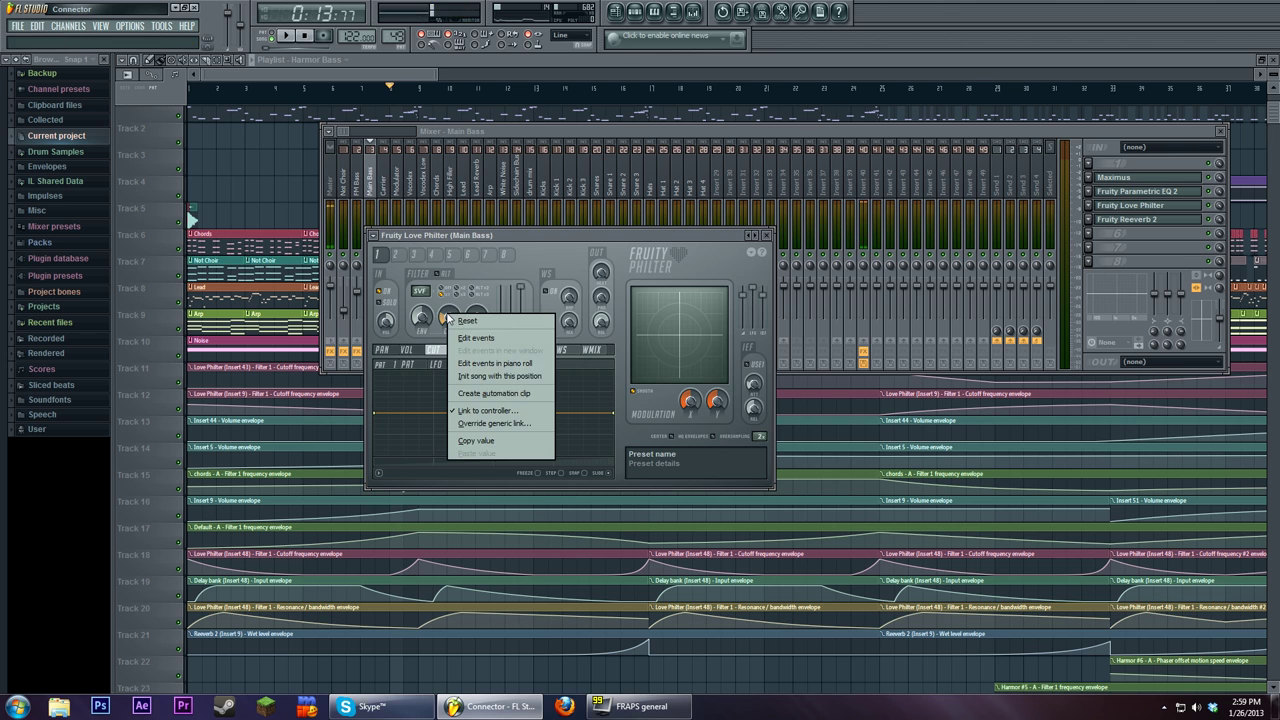
right_click(448, 316)
click(500, 410)
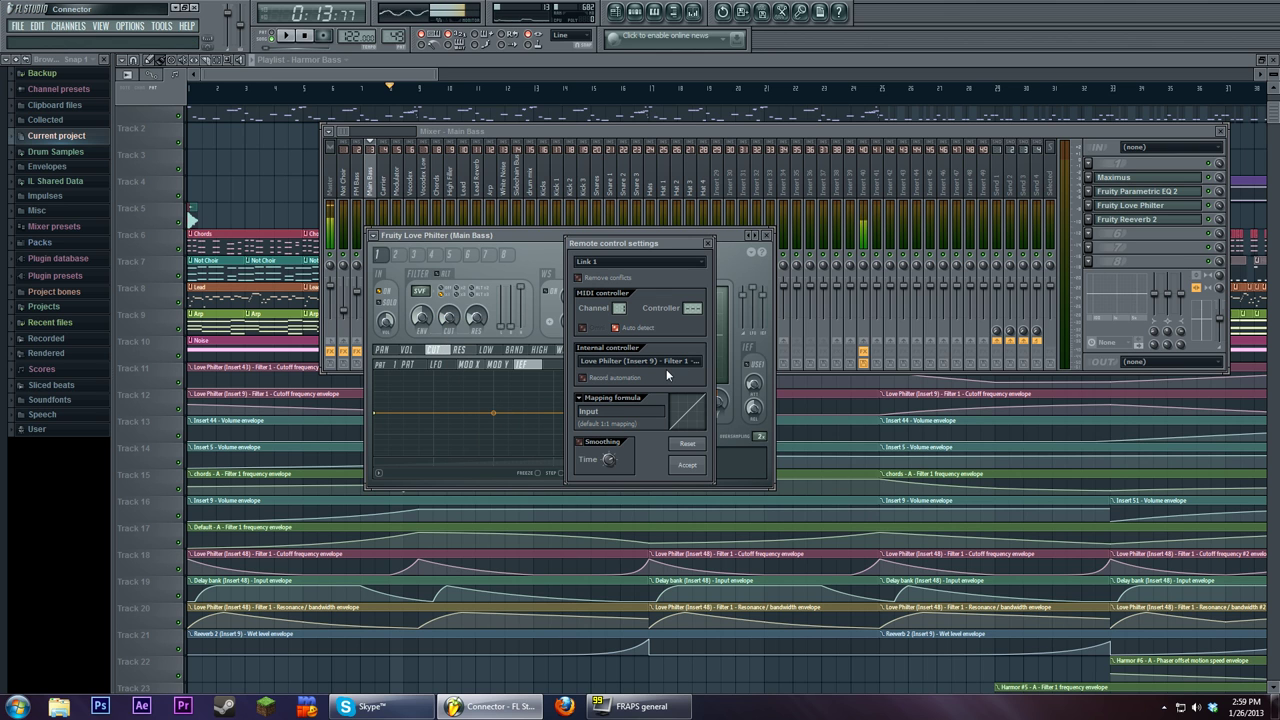
click(707, 243)
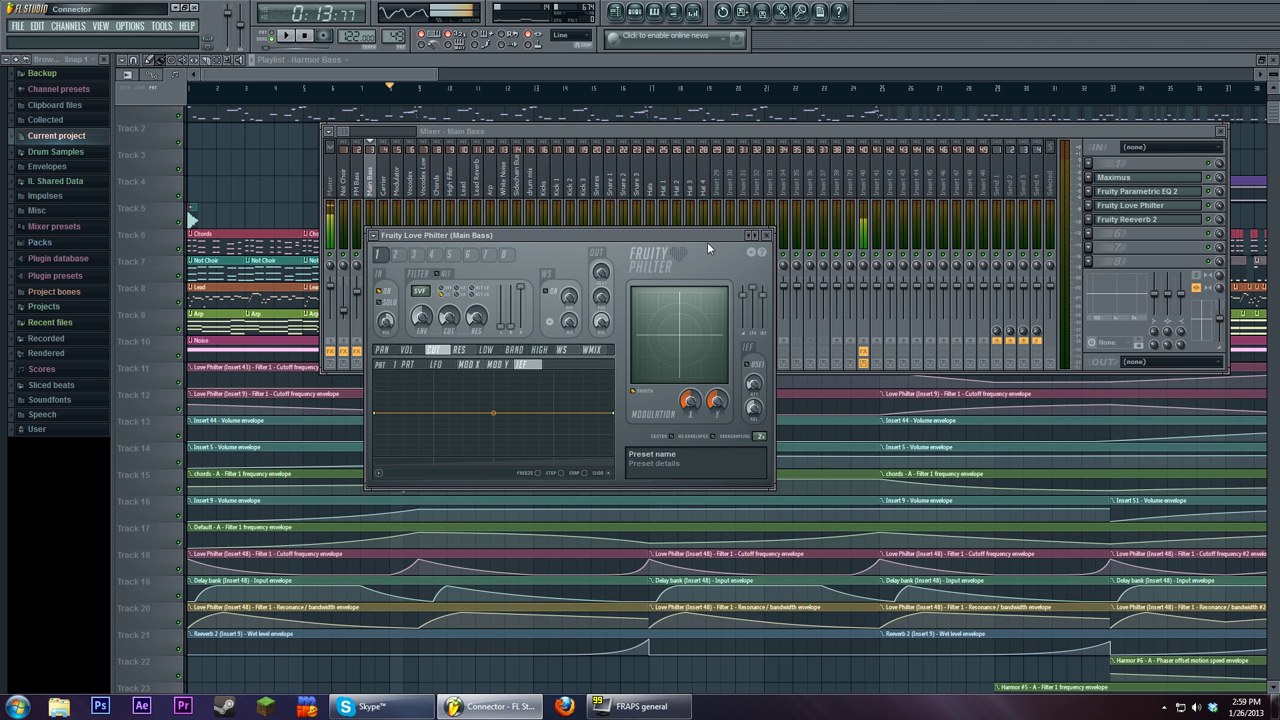
Step: Select the Track 12 Love Philter cutoff envelope and preview the song from bar 8
click(276, 151)
click(205, 400)
click(186, 410)
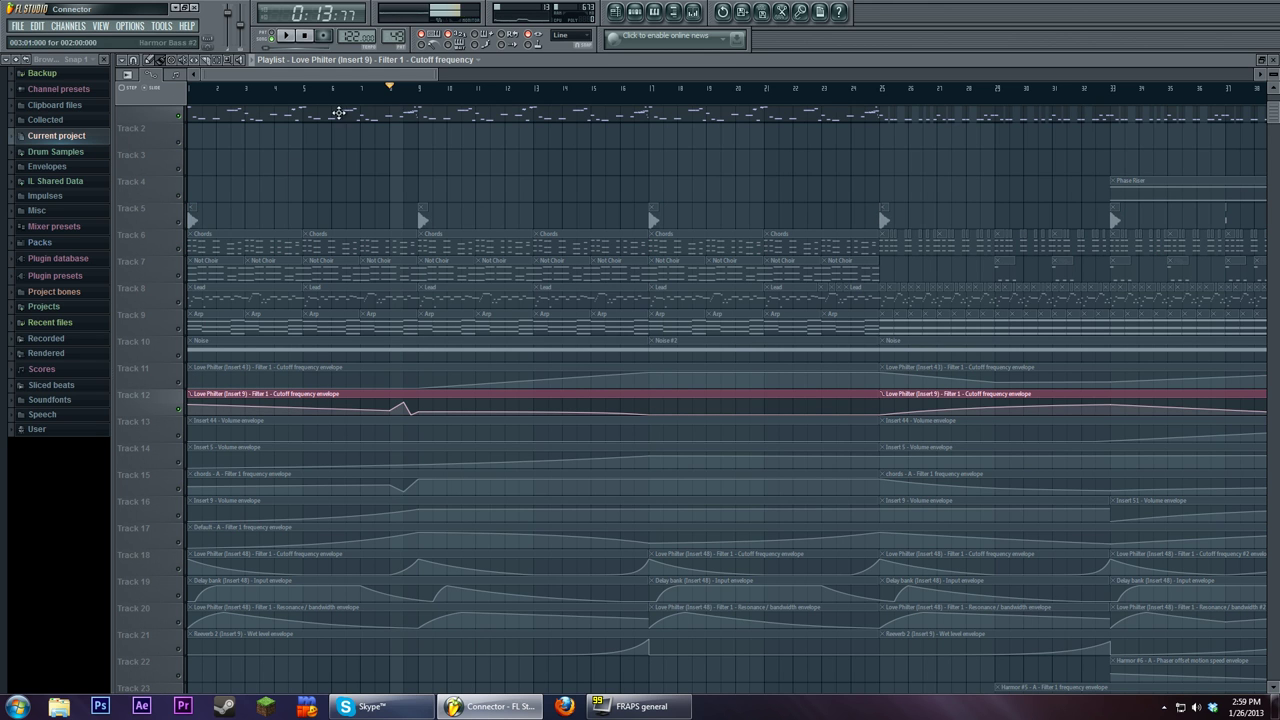
click(286, 36)
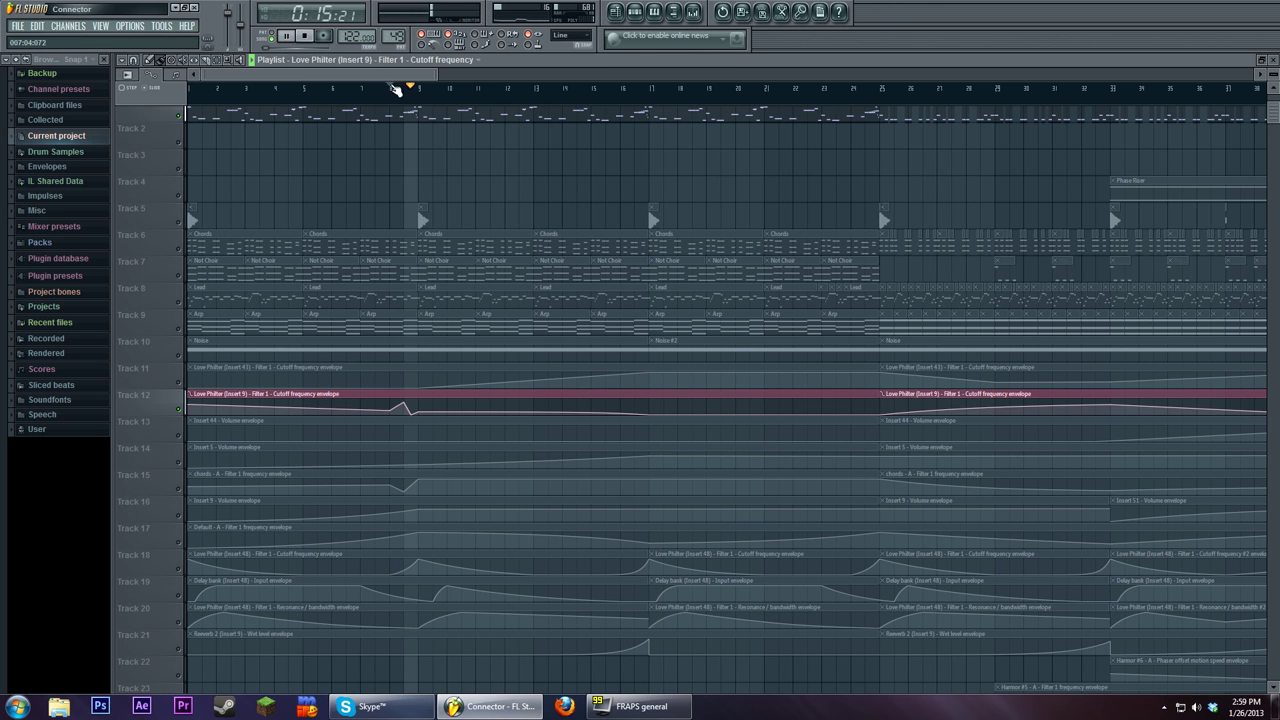
click(396, 89)
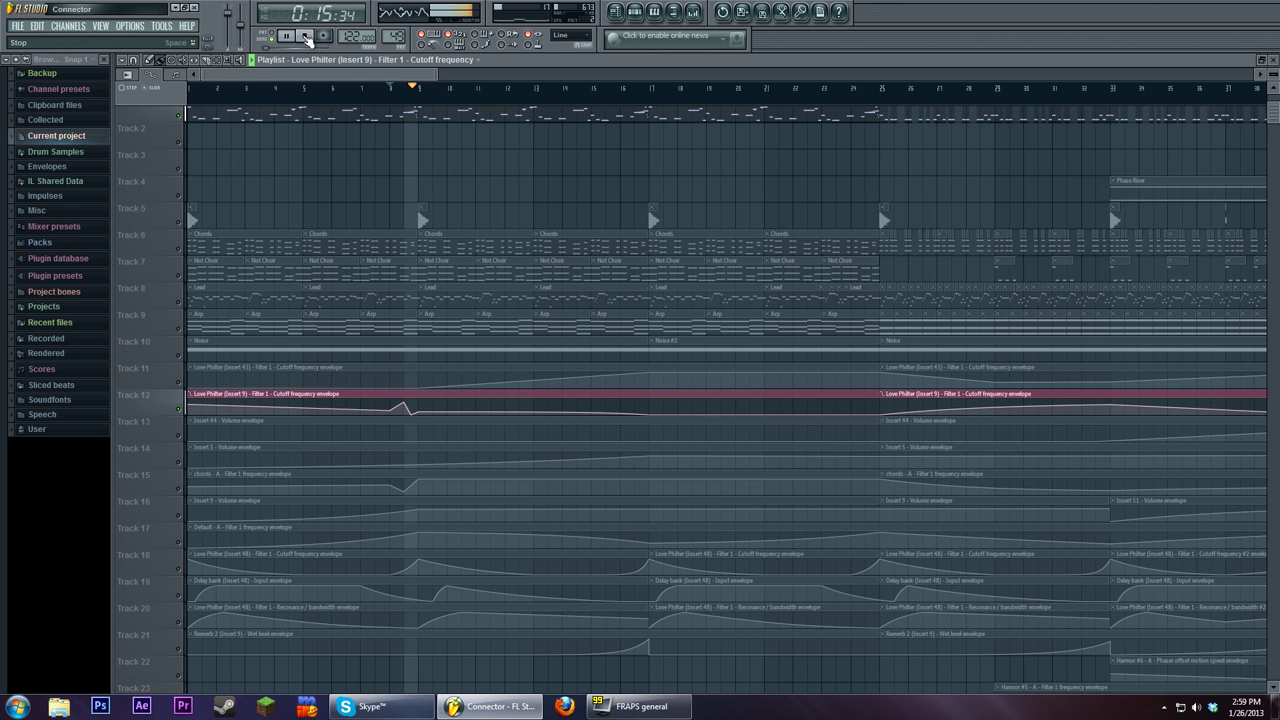
key(space)
scroll(361, 233, up, 1)
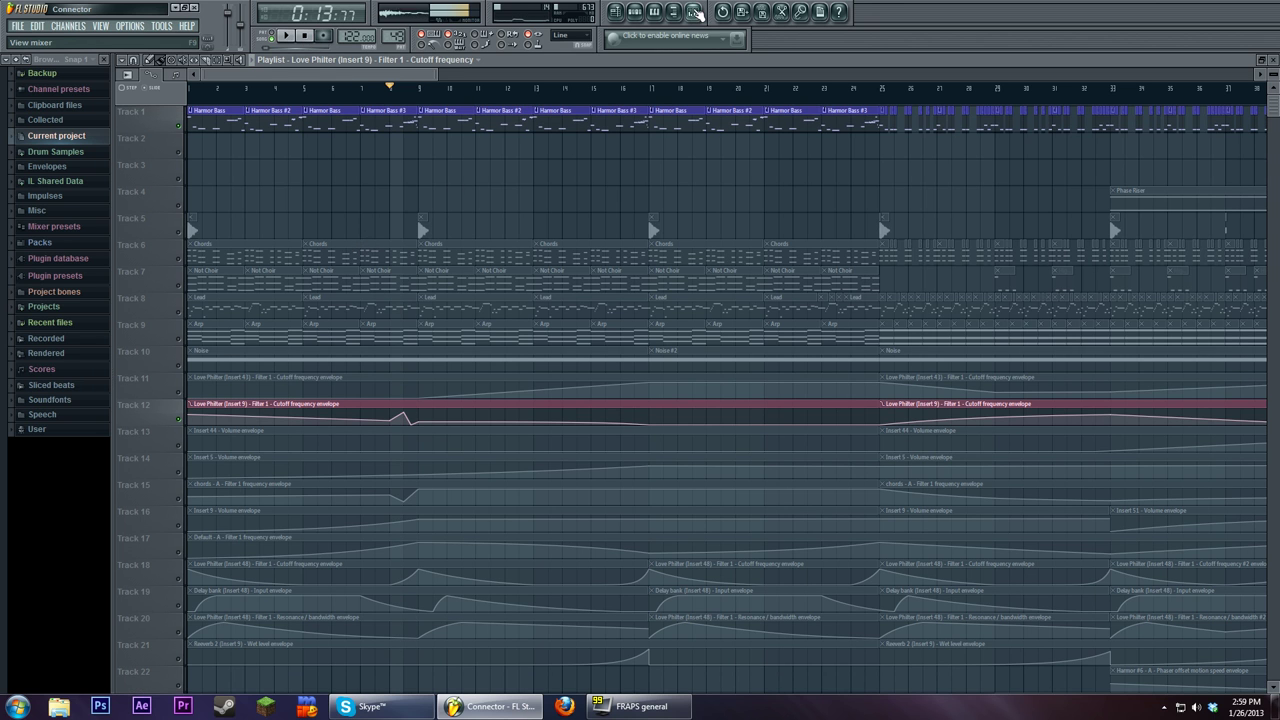
Step: Select the Track 16 Insert 9 volume envelope clips and briefly play the song
click(695, 12)
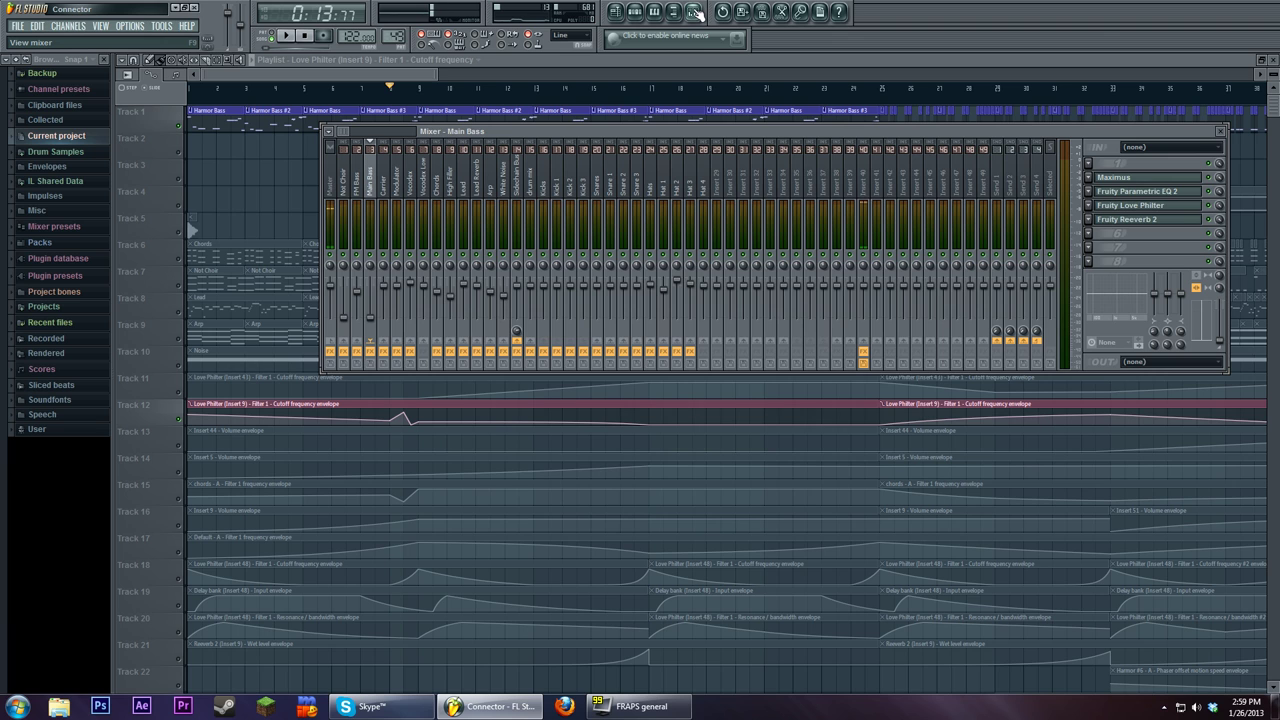
click(695, 12)
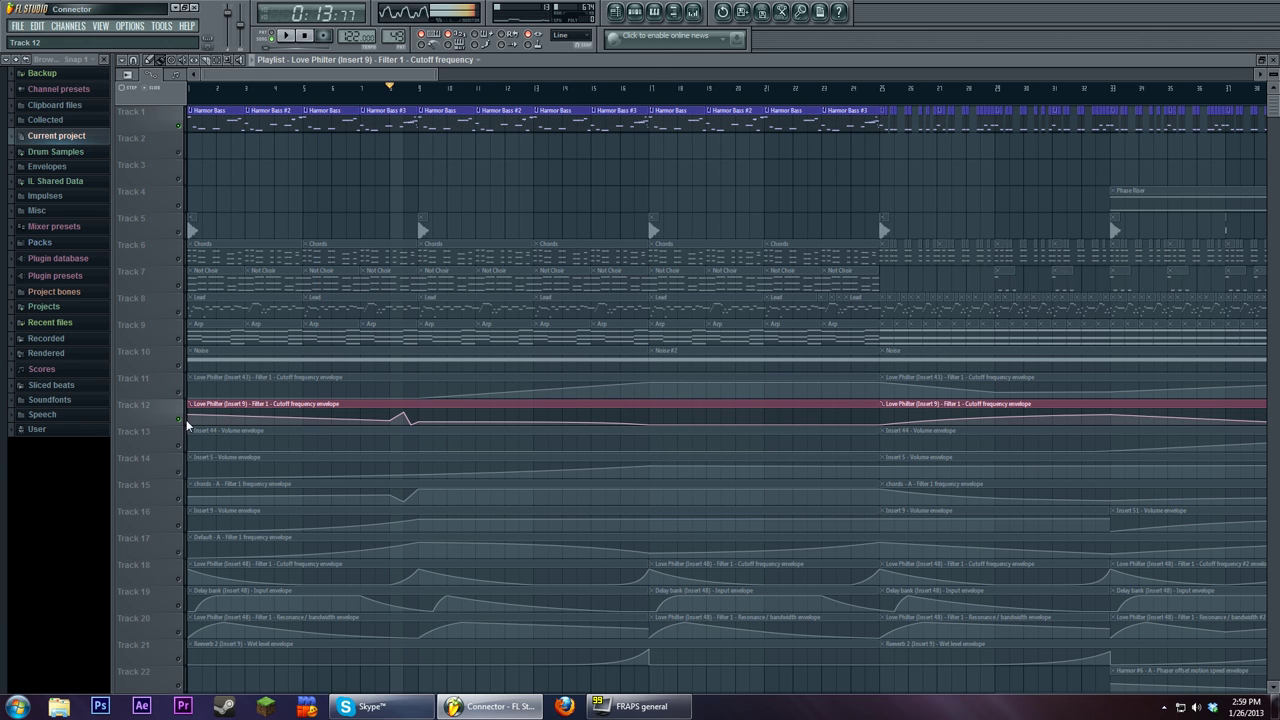
click(190, 514)
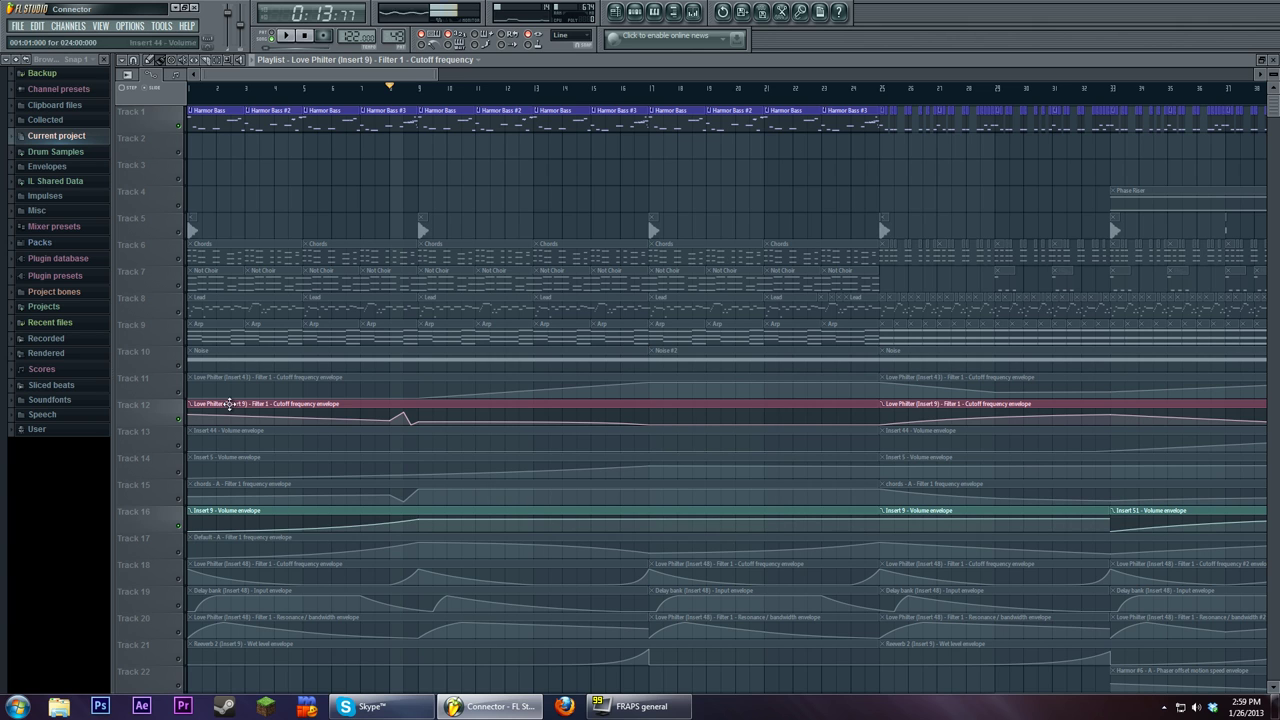
click(286, 36)
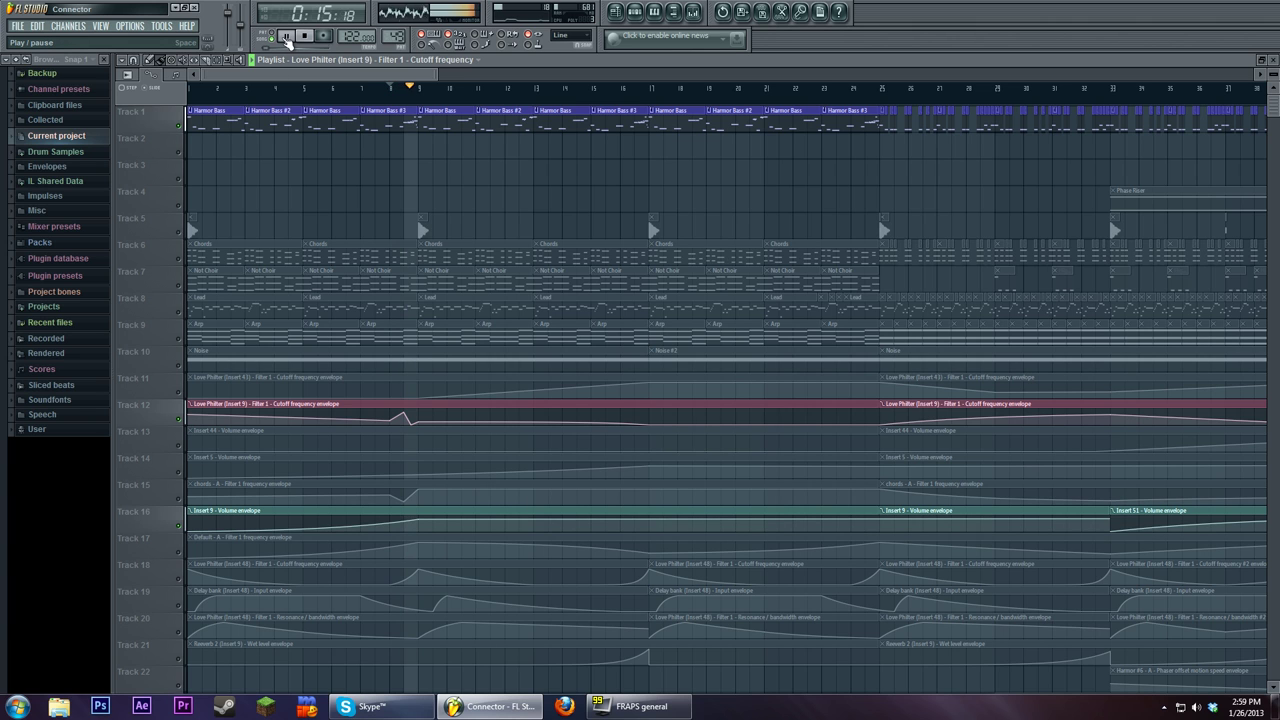
click(305, 36)
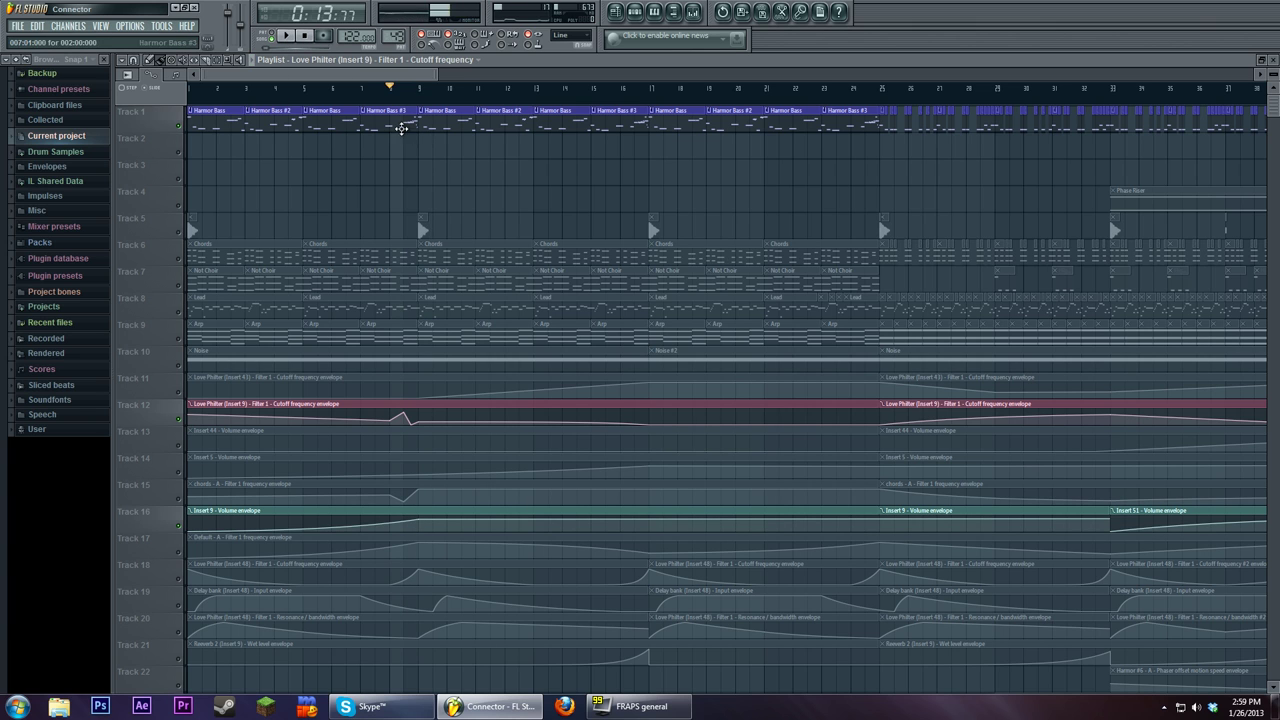
double_click(403, 125)
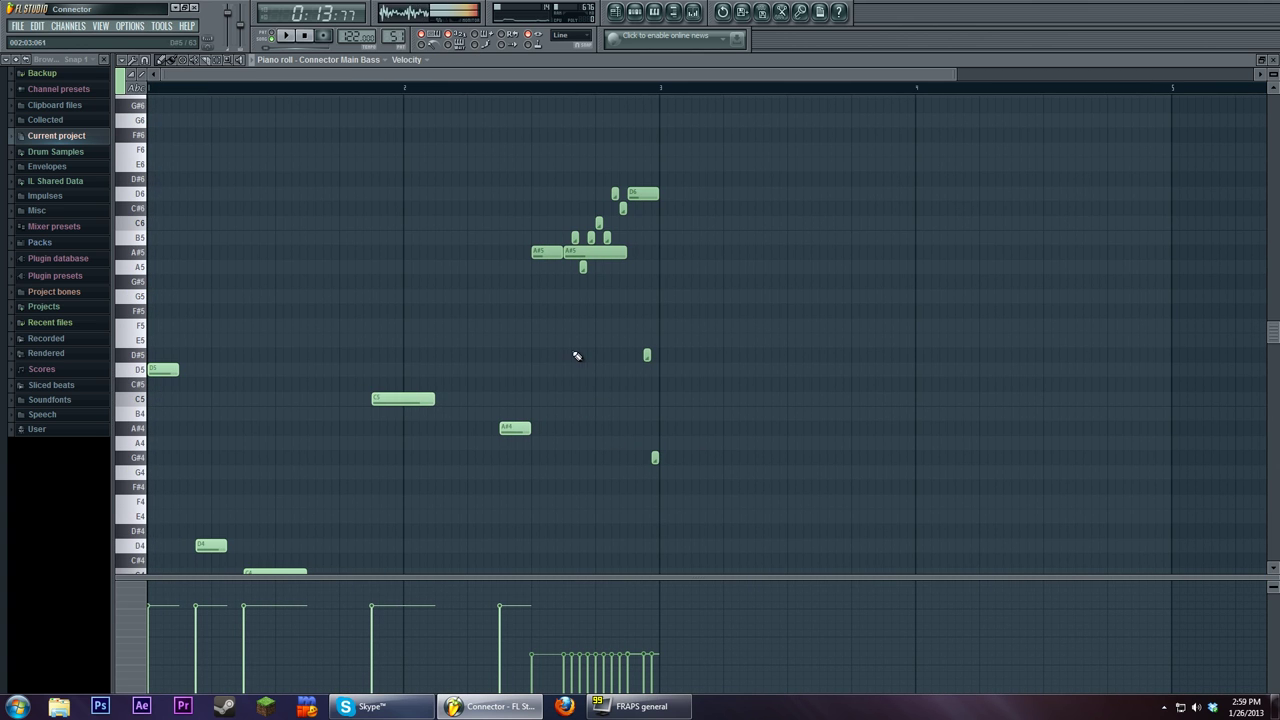
click(640, 12)
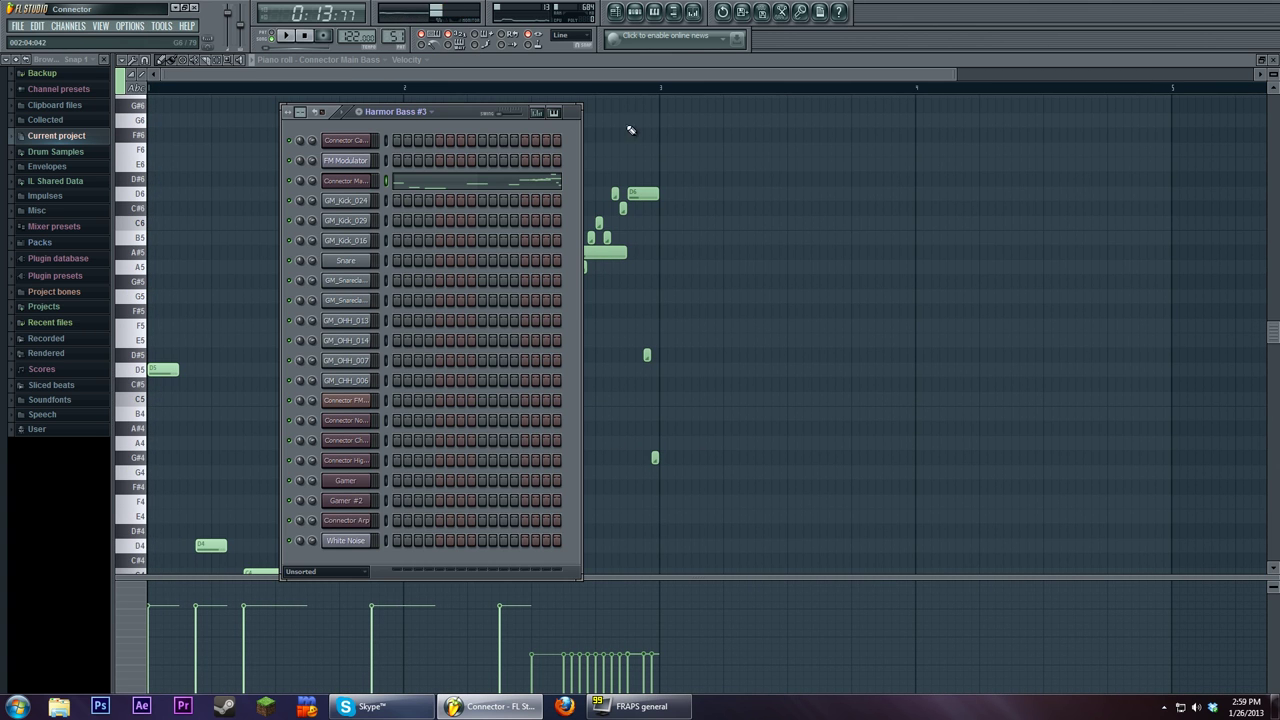
key(F6)
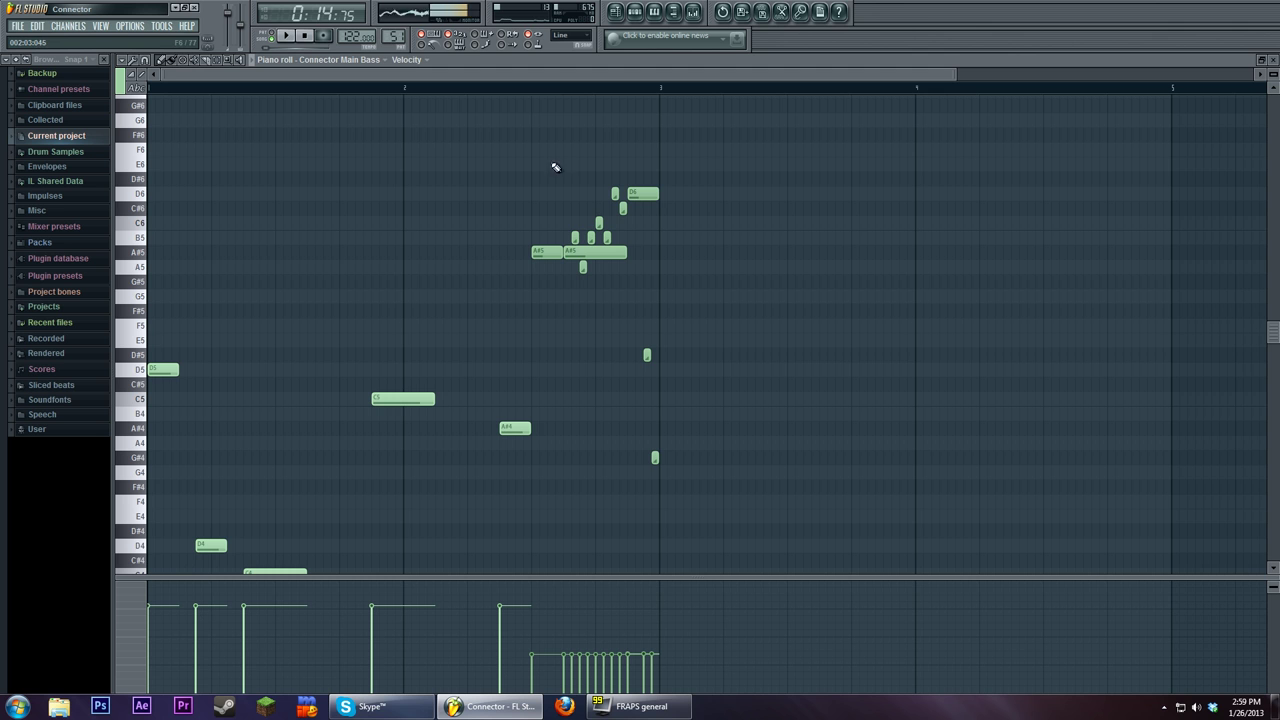
click(640, 12)
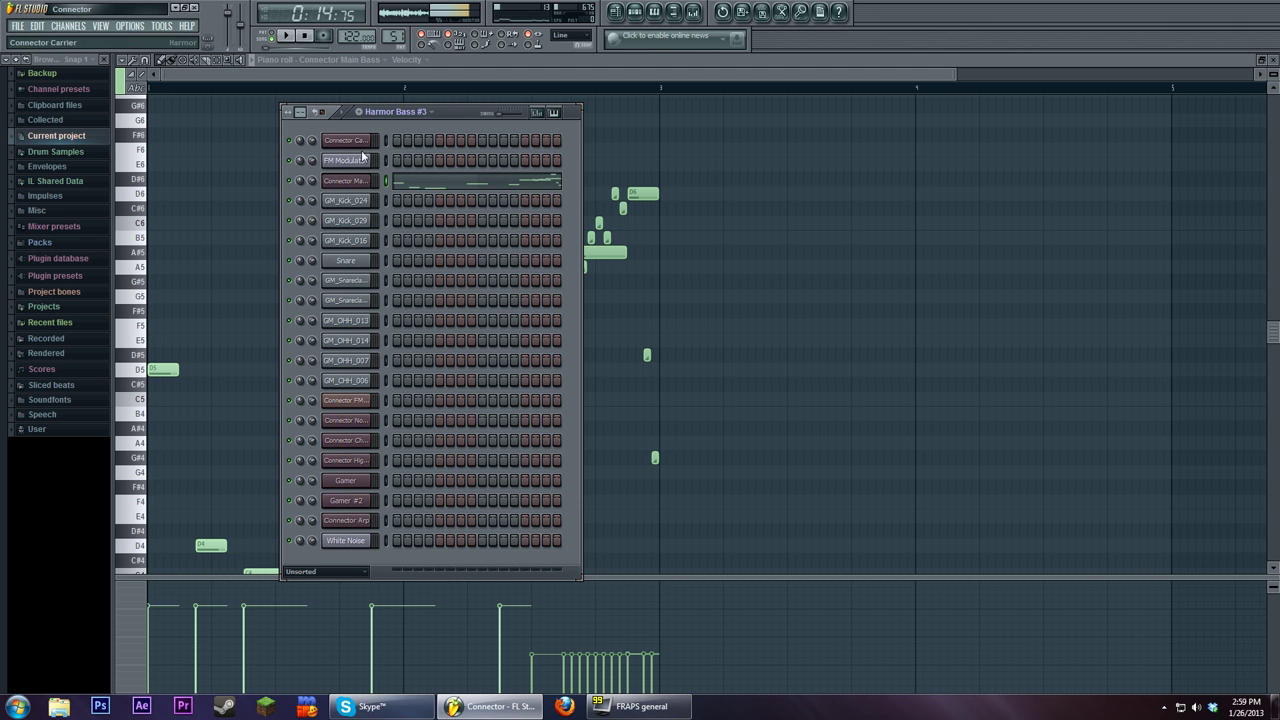
click(367, 178)
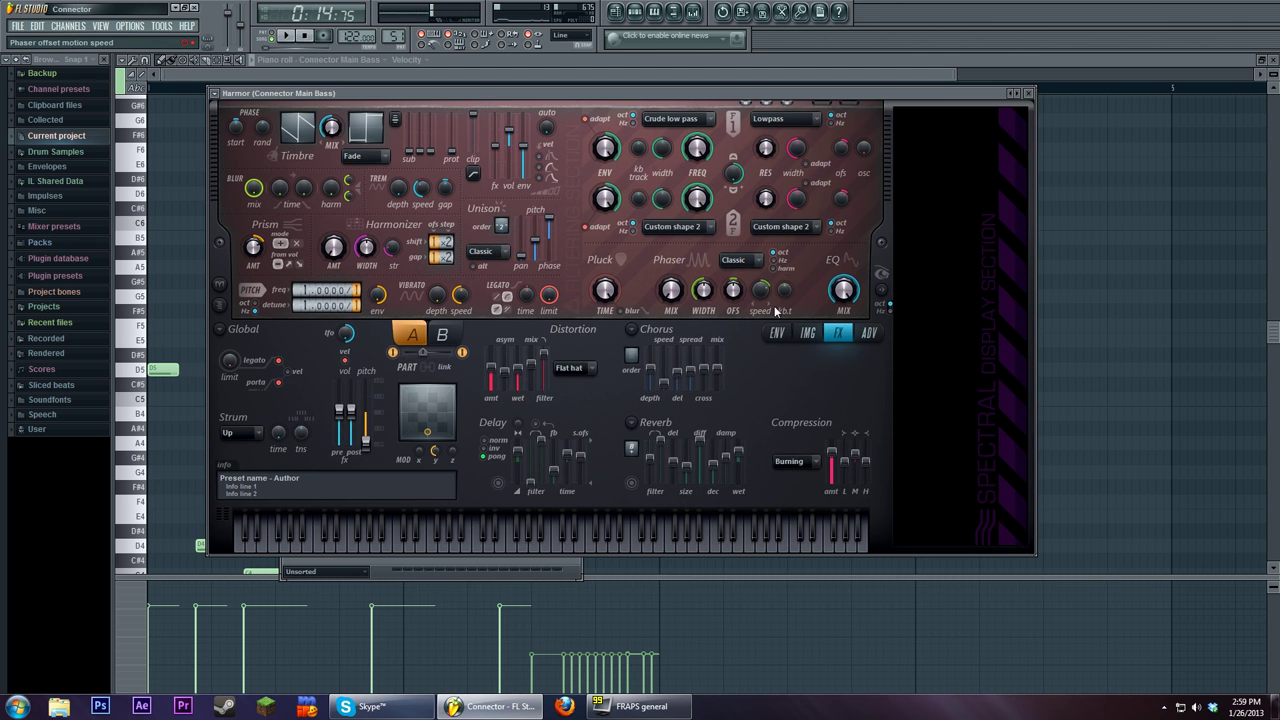
click(777, 333)
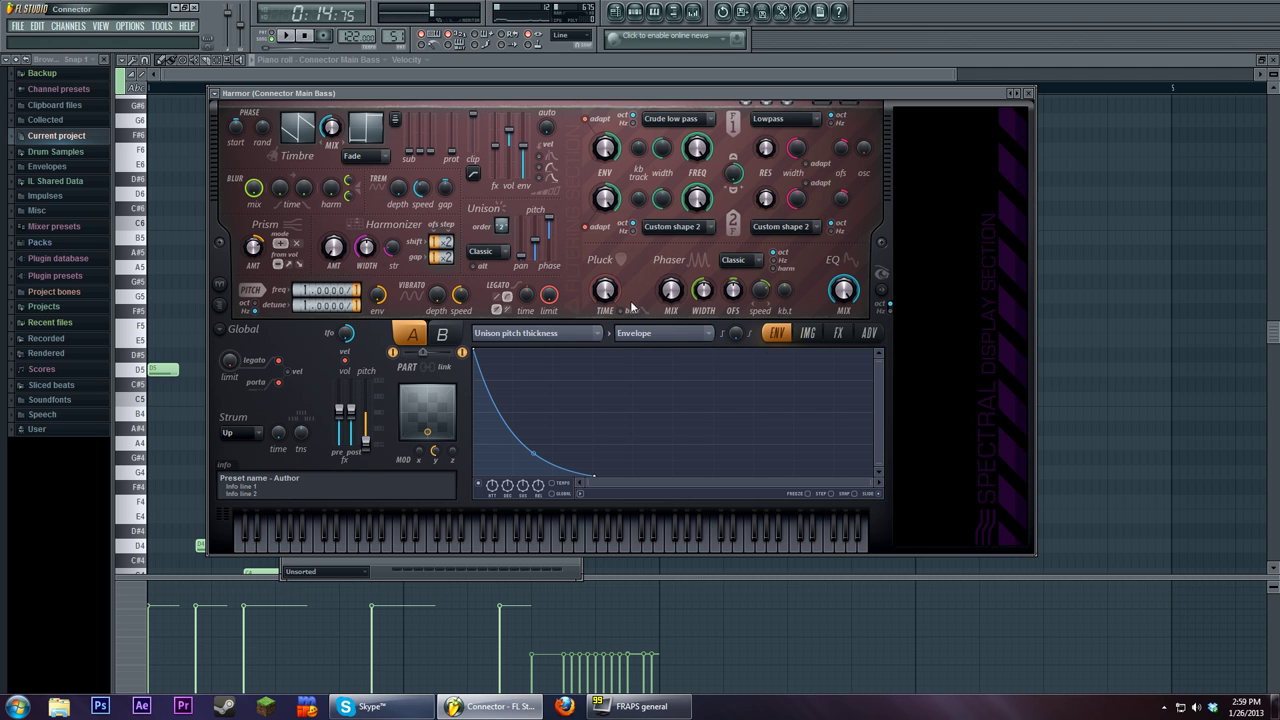
click(530, 333)
click(720, 358)
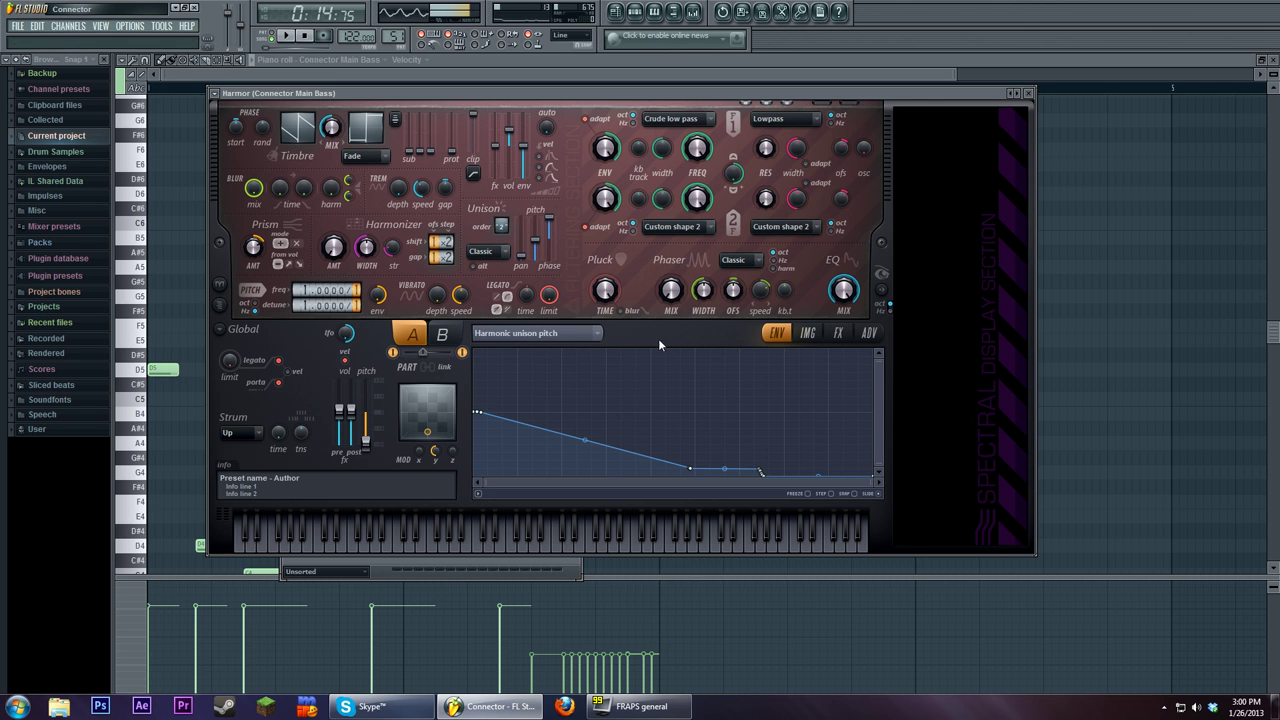
click(505, 548)
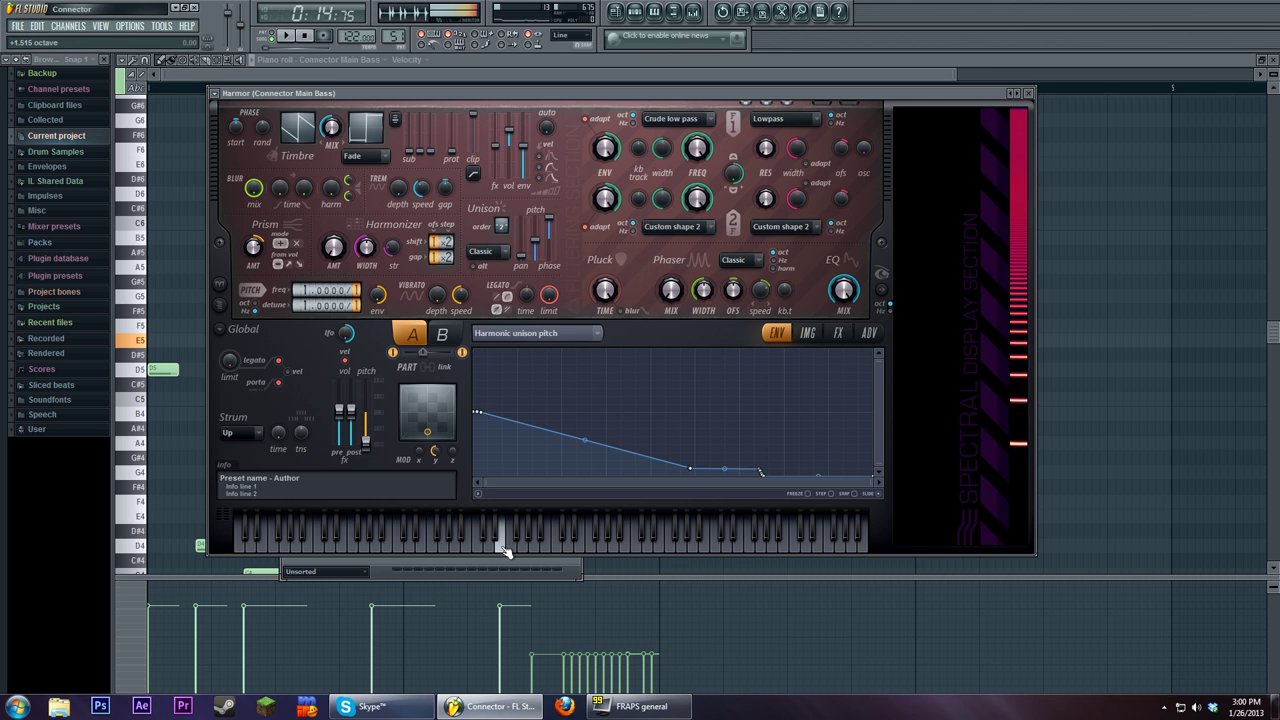
click(394, 543)
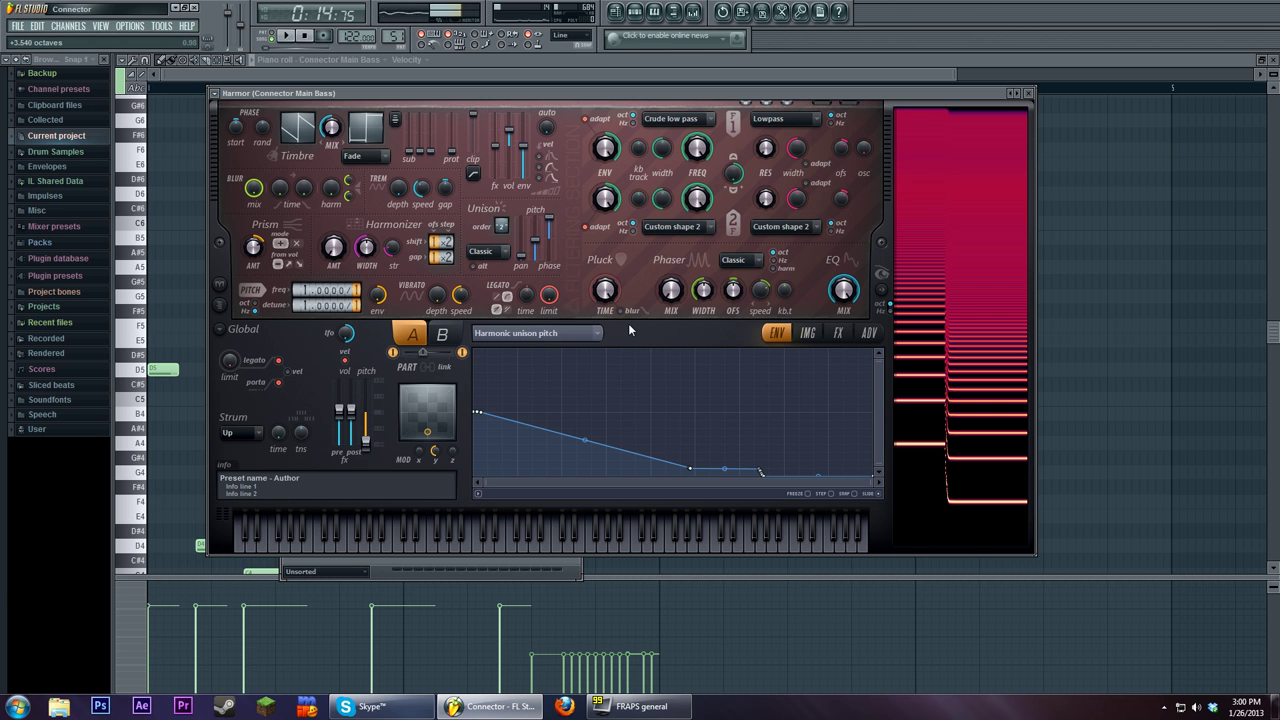
click(563, 336)
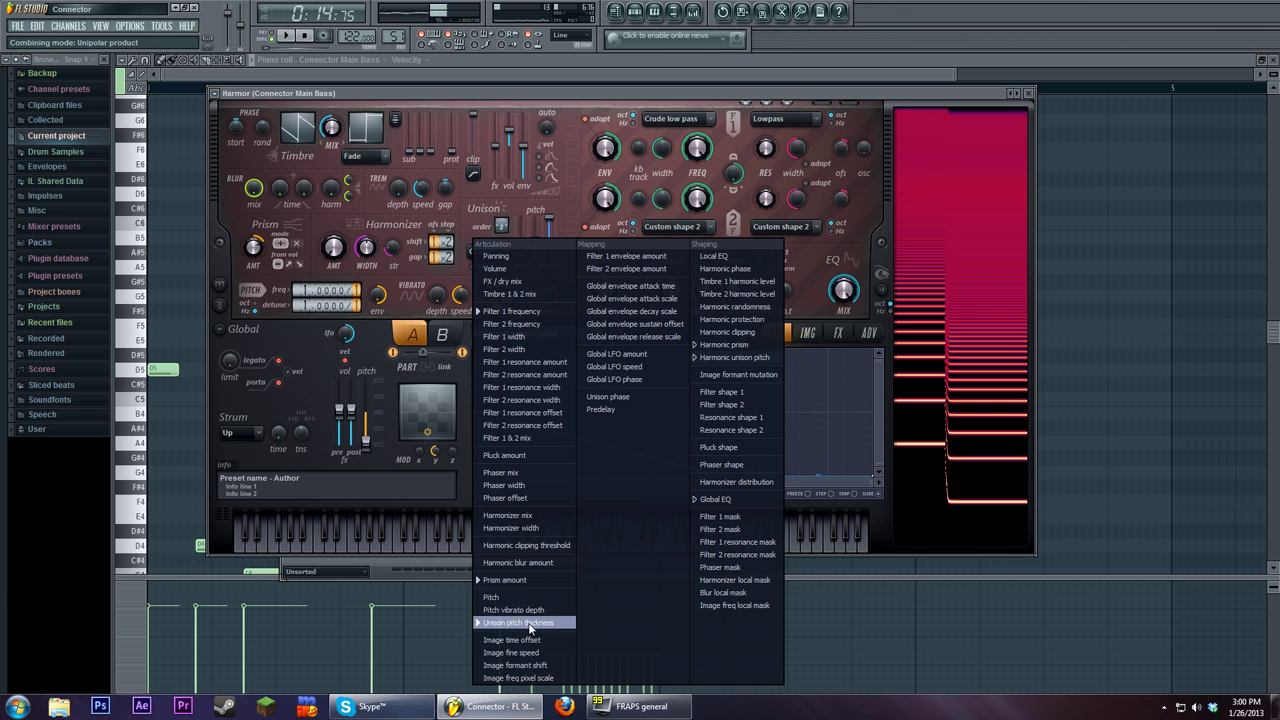
click(508, 580)
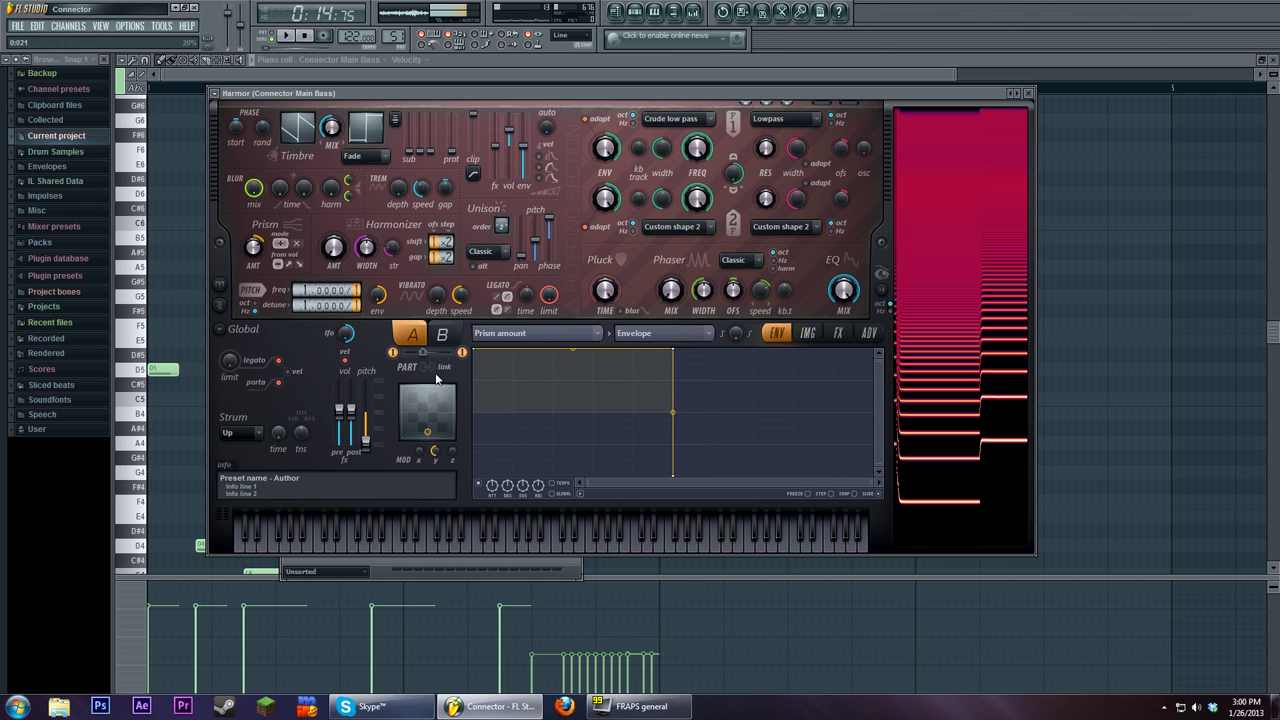
click(431, 546)
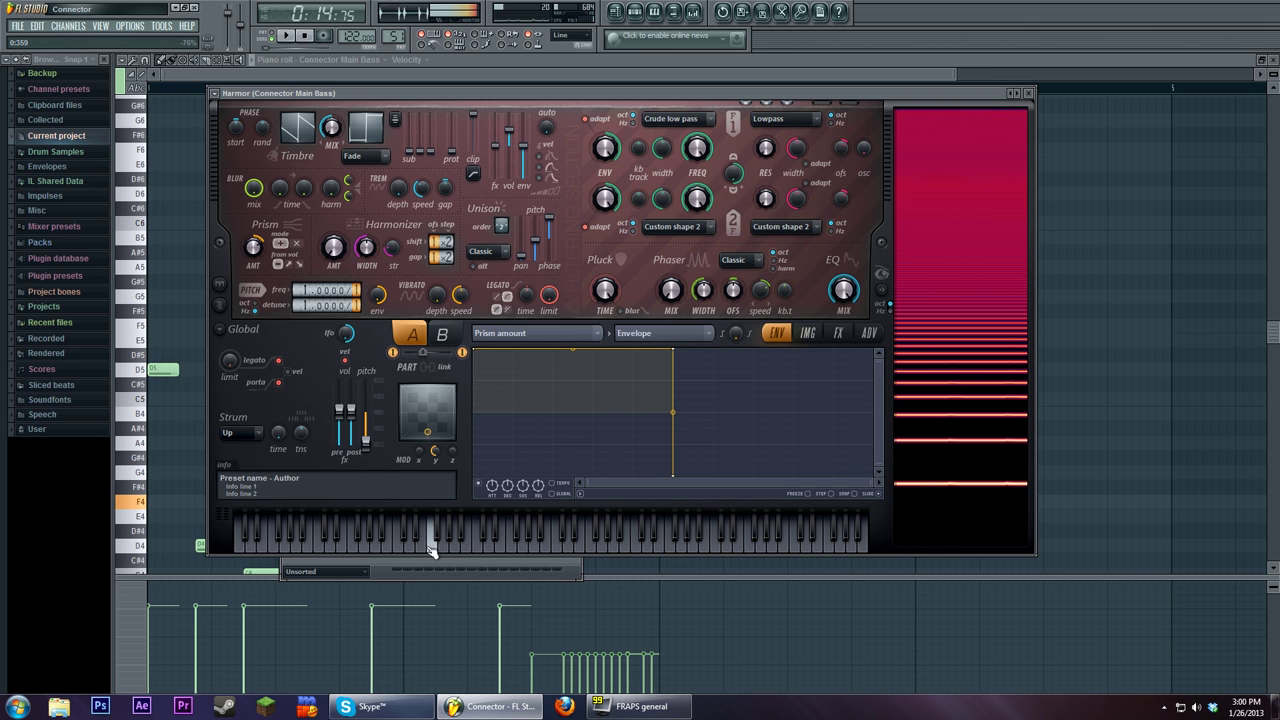
click(543, 340)
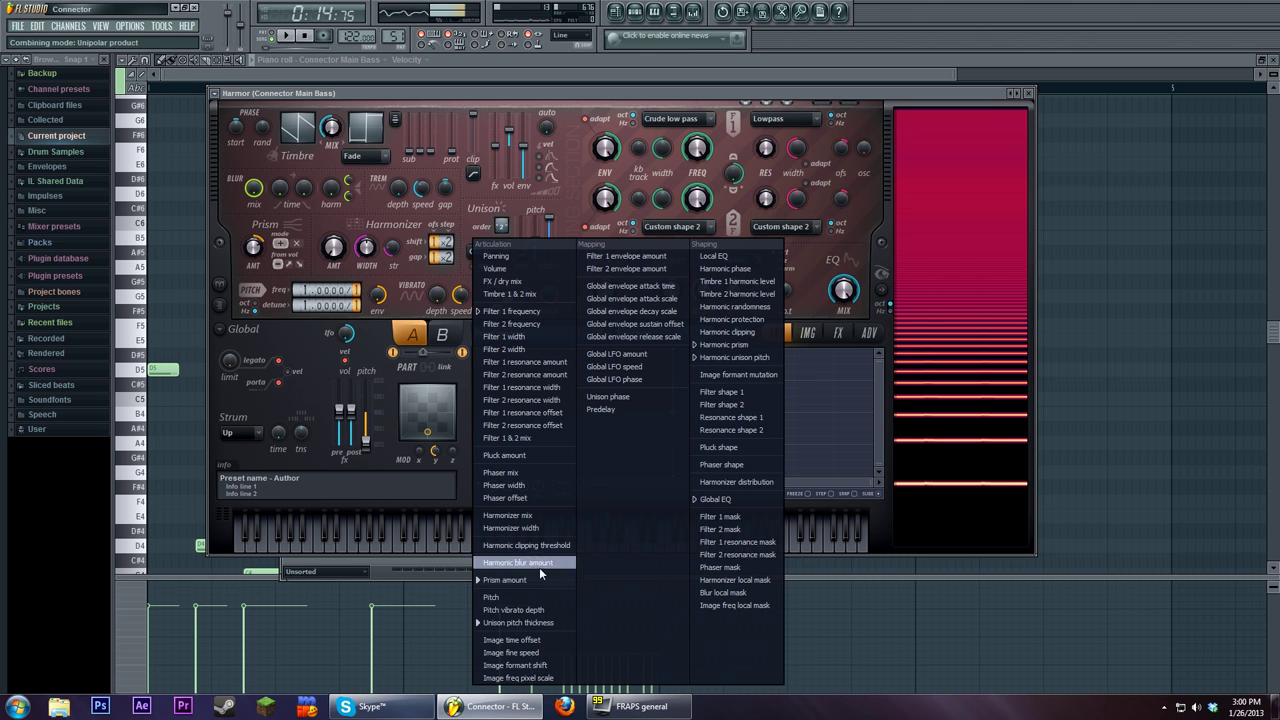
click(545, 623)
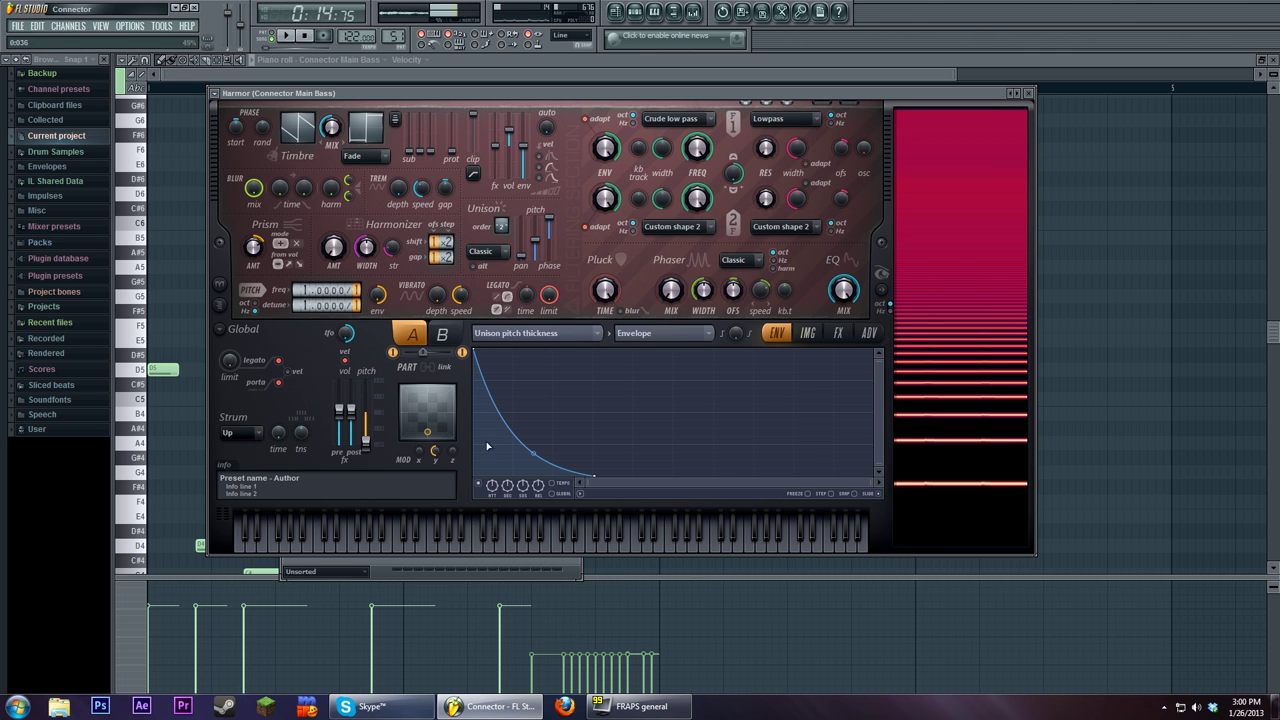
drag(468, 530, 434, 537)
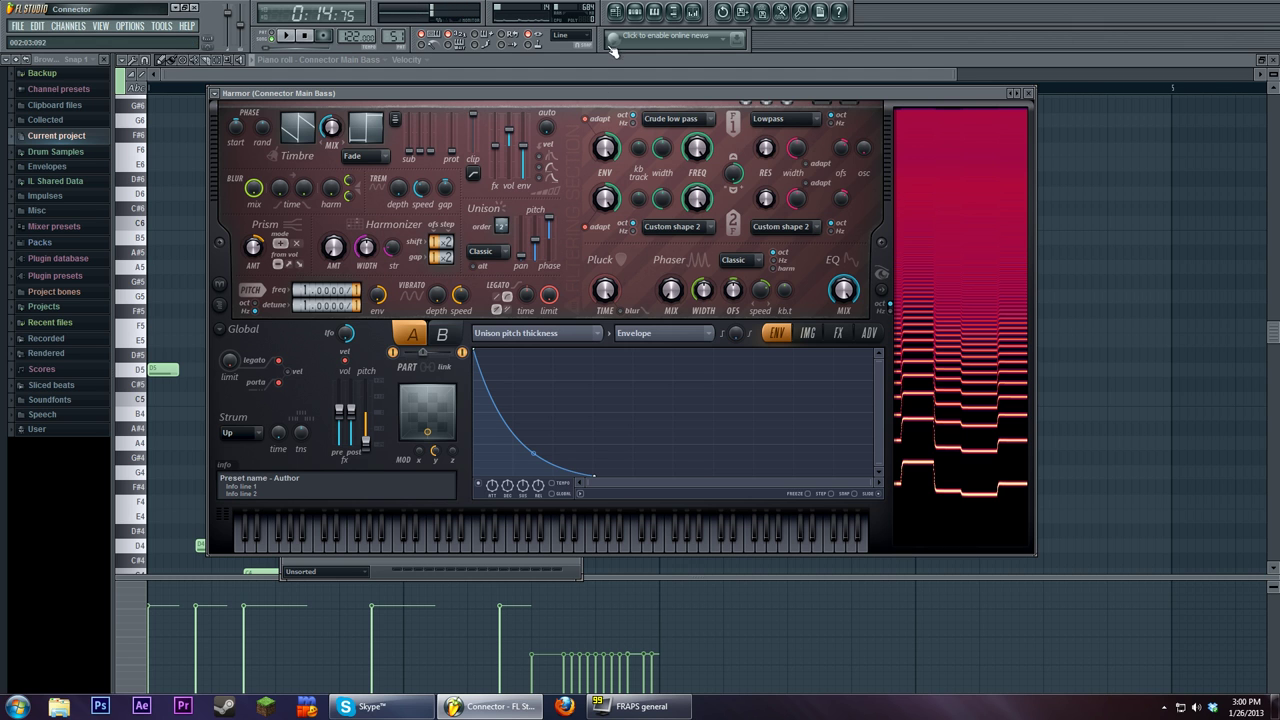
click(615, 11)
click(285, 36)
click(306, 36)
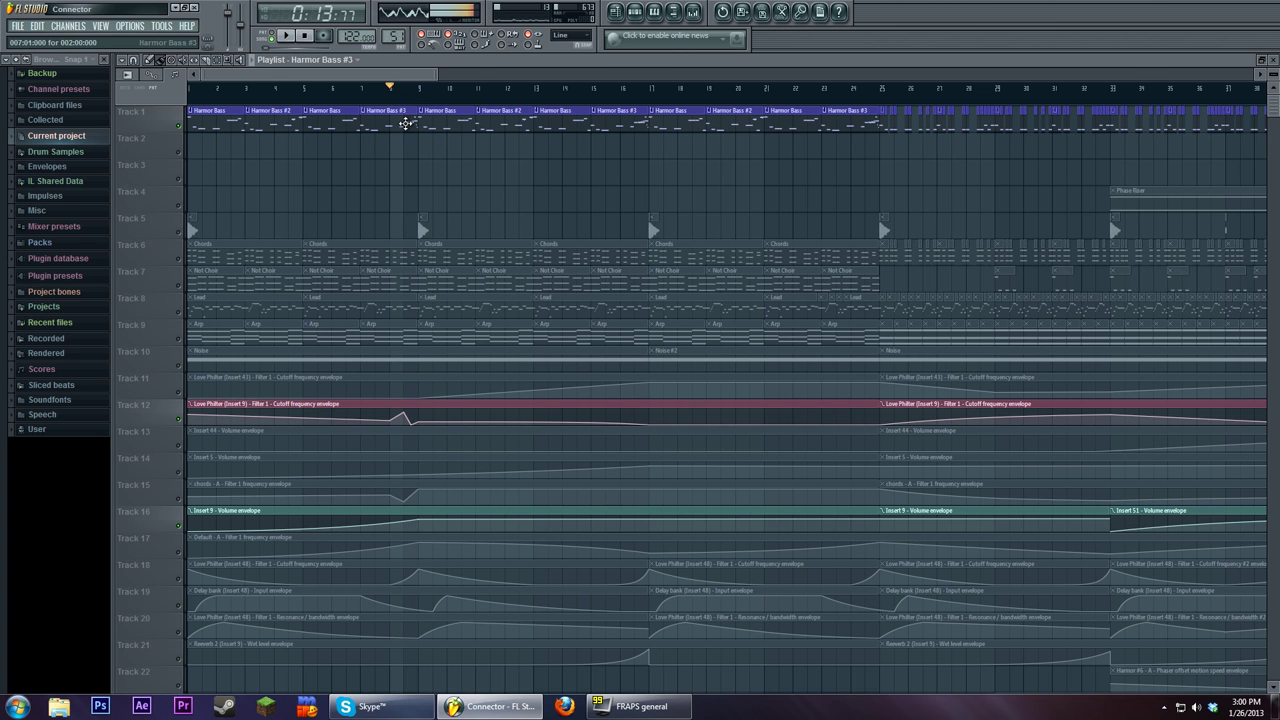
Step: Revisit the bass pattern, then select the Track 15 and Track 6 Chords clips and play
double_click(404, 122)
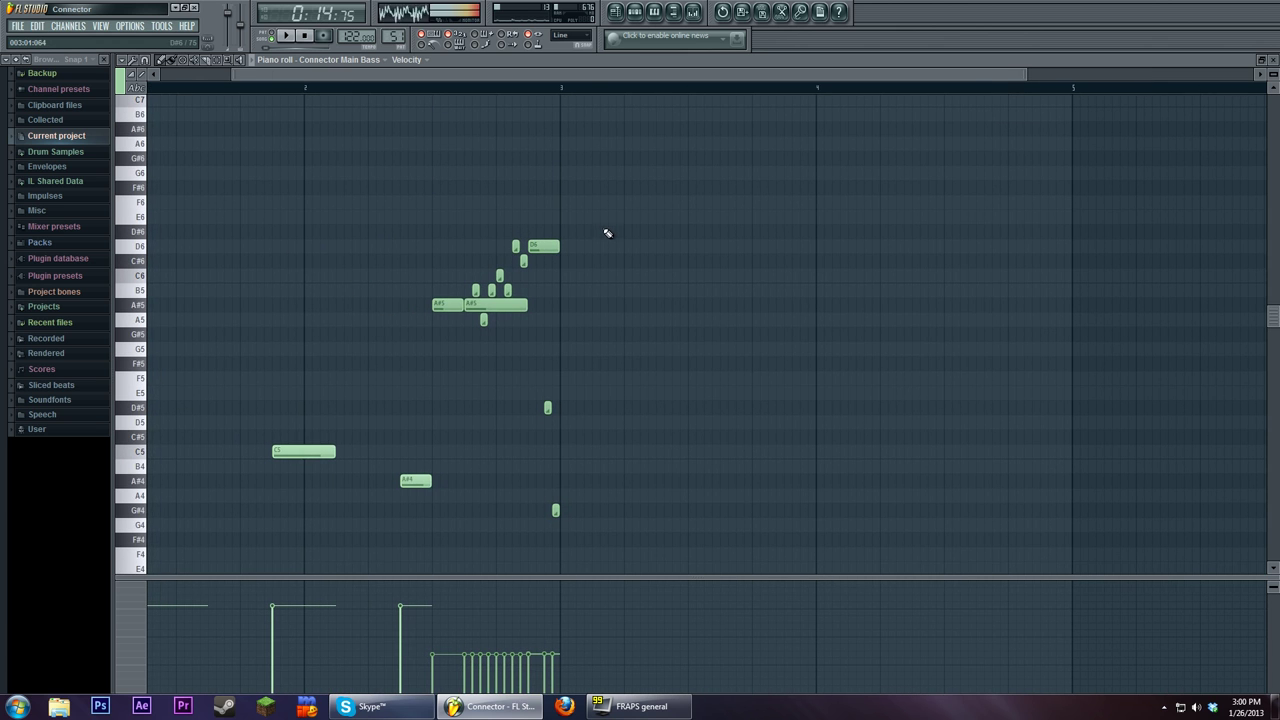
click(615, 12)
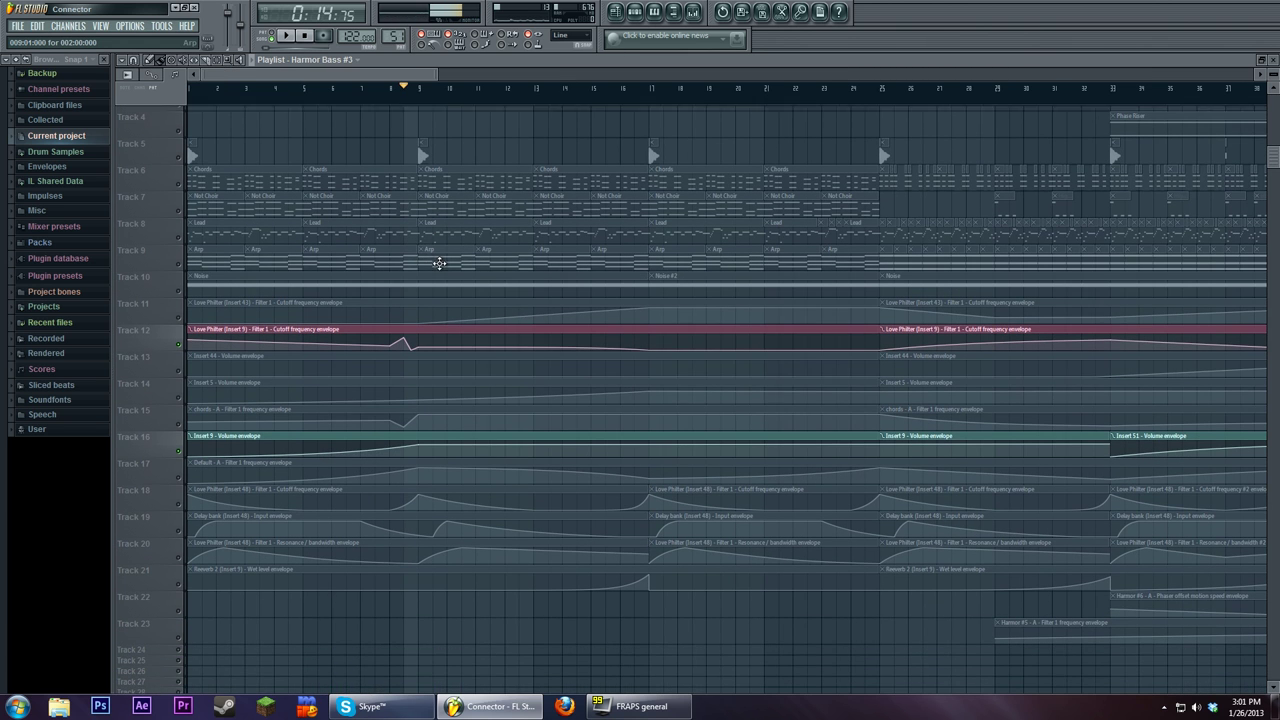
click(150, 410)
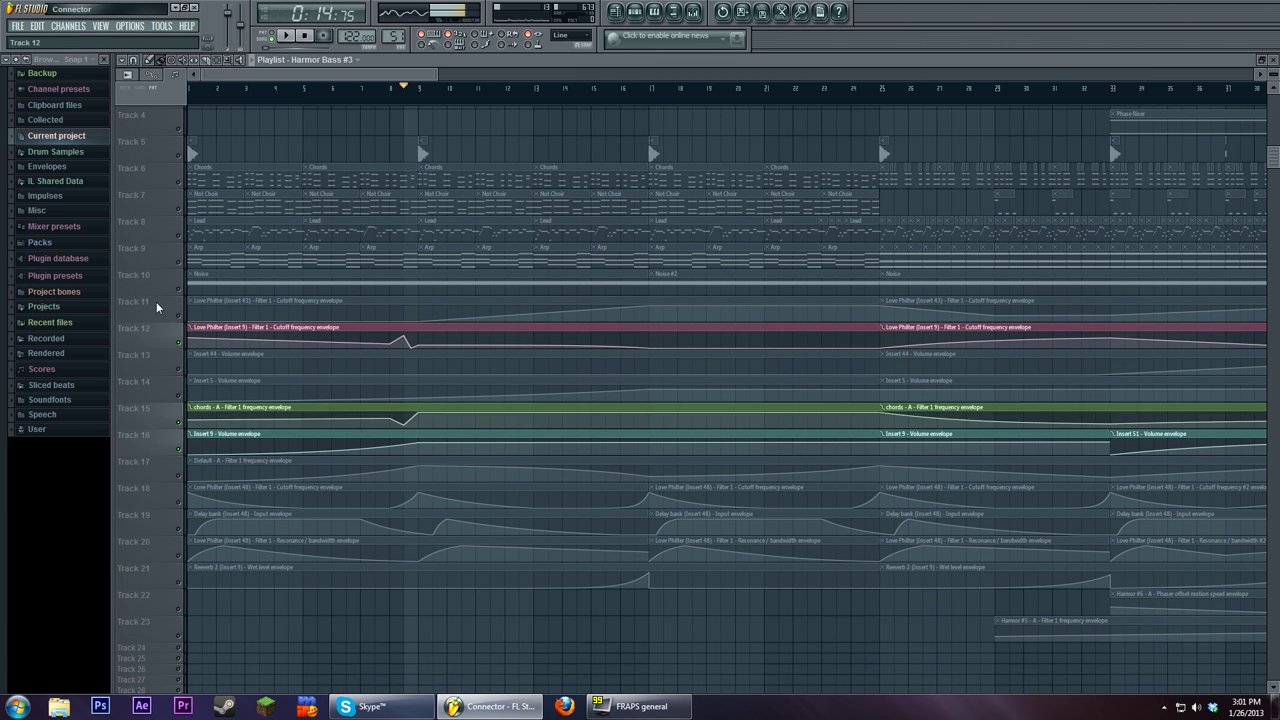
click(182, 182)
click(286, 37)
click(437, 133)
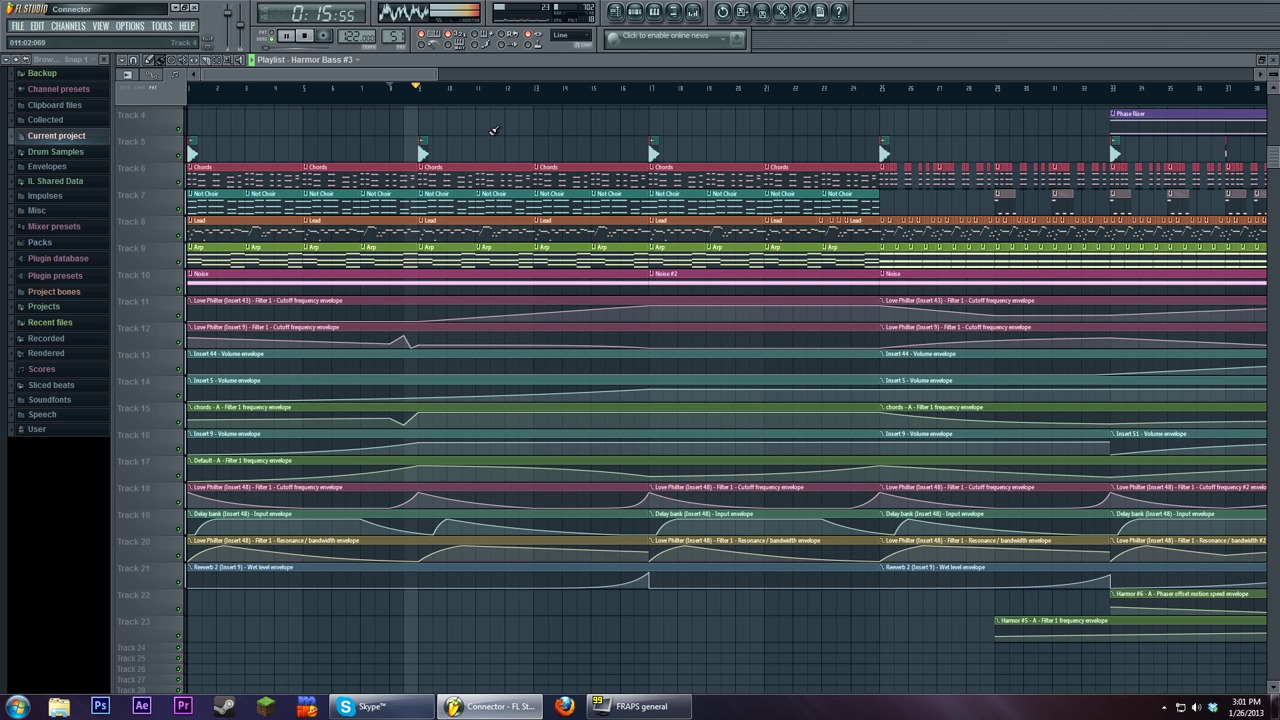
Step: Scroll through the playlist tracks and jump the song position to around bar 10
scroll(493, 160, up, 3)
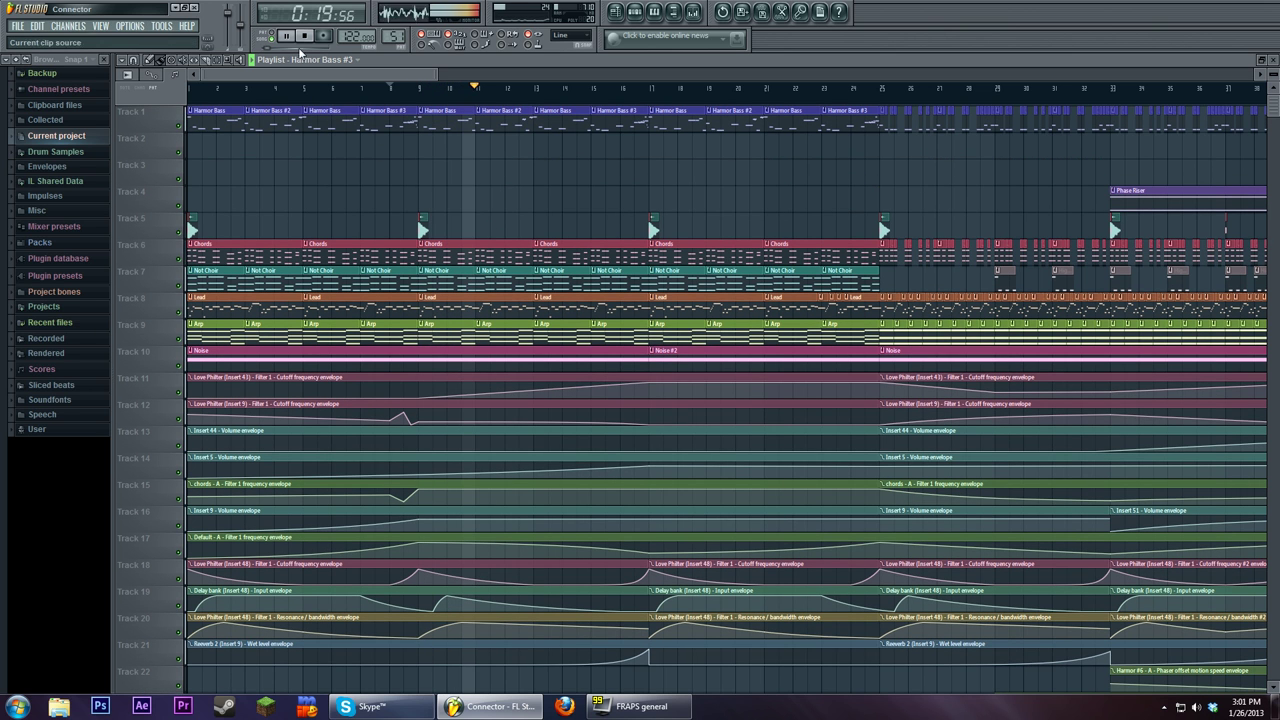
scroll(451, 467, down, 3)
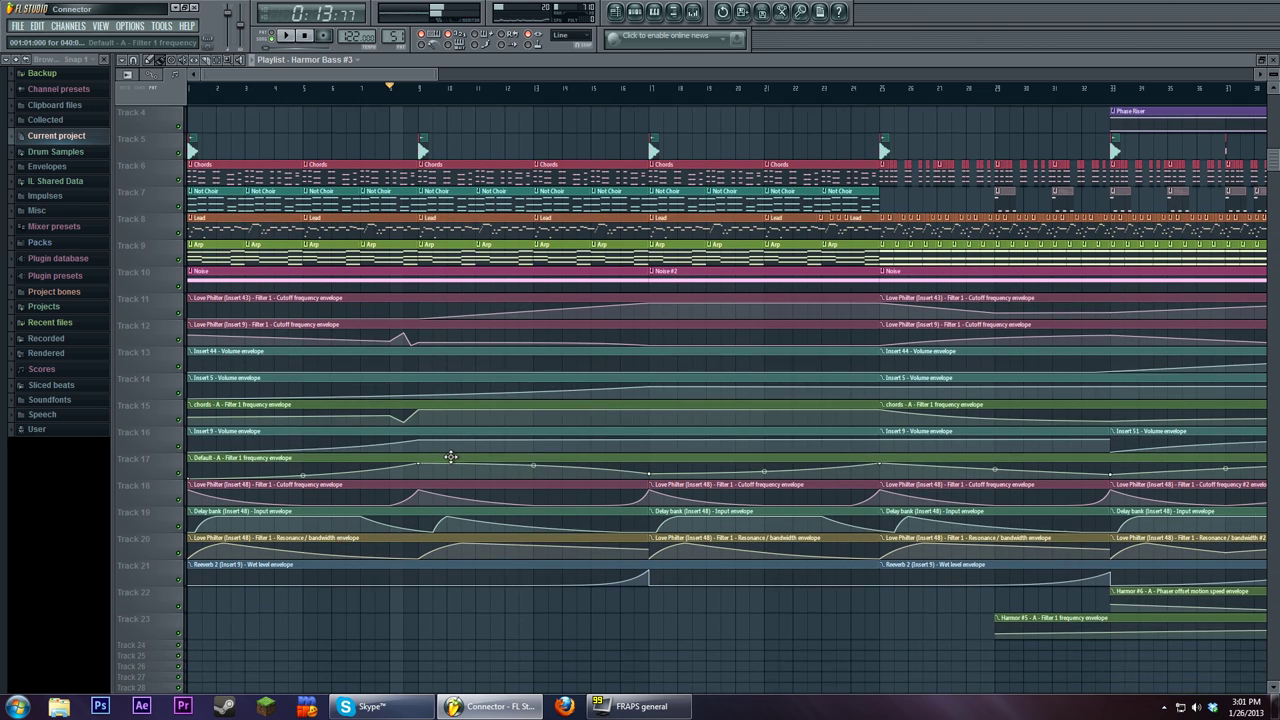
scroll(443, 523, down, 1)
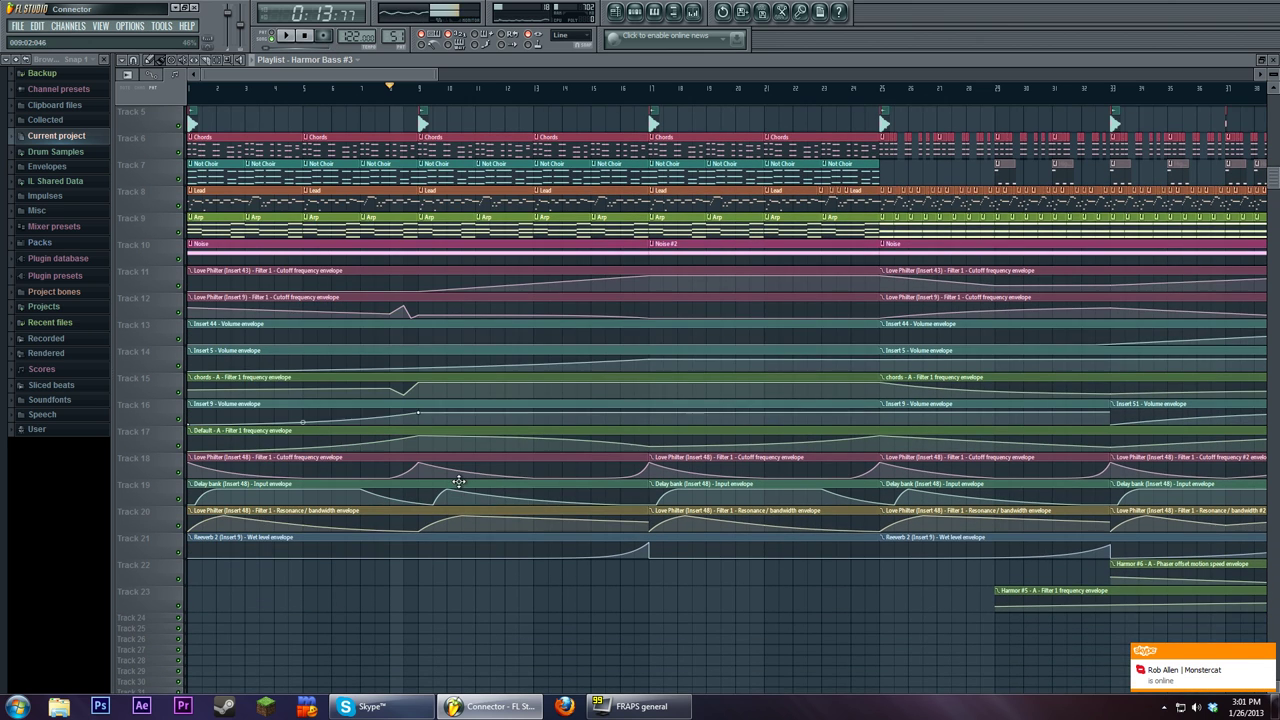
scroll(428, 508, up, 1)
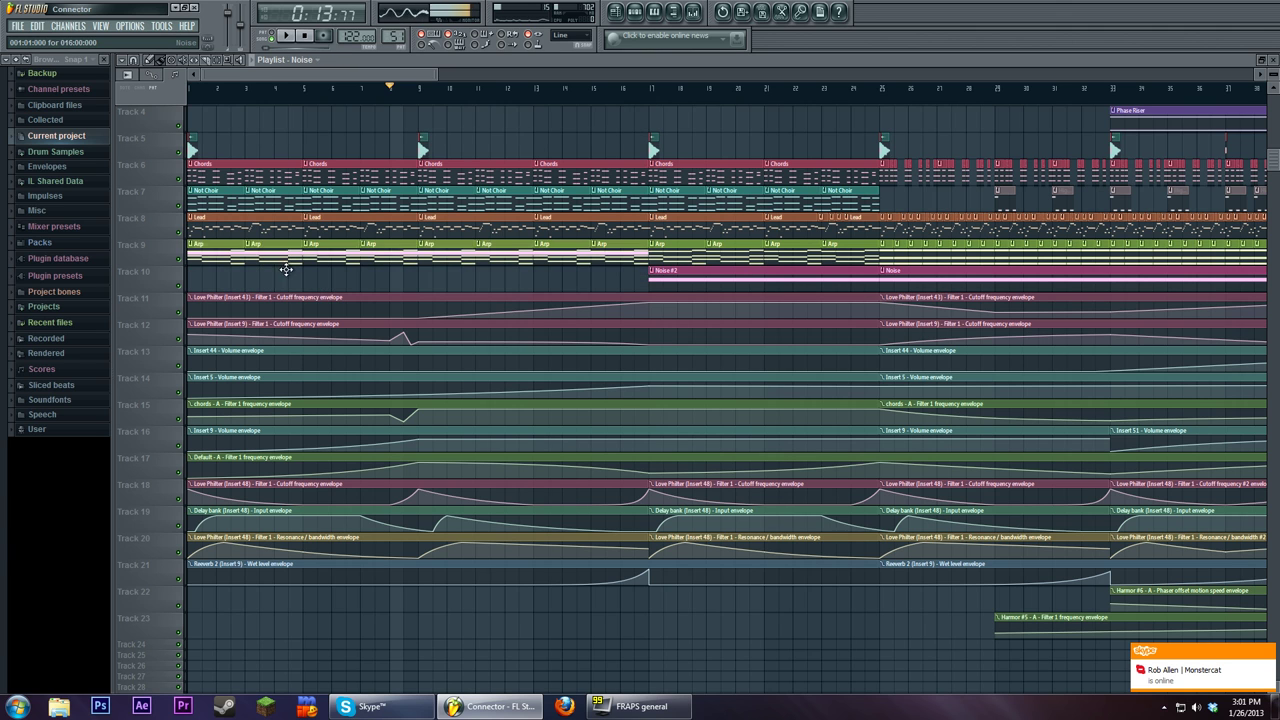
click(463, 88)
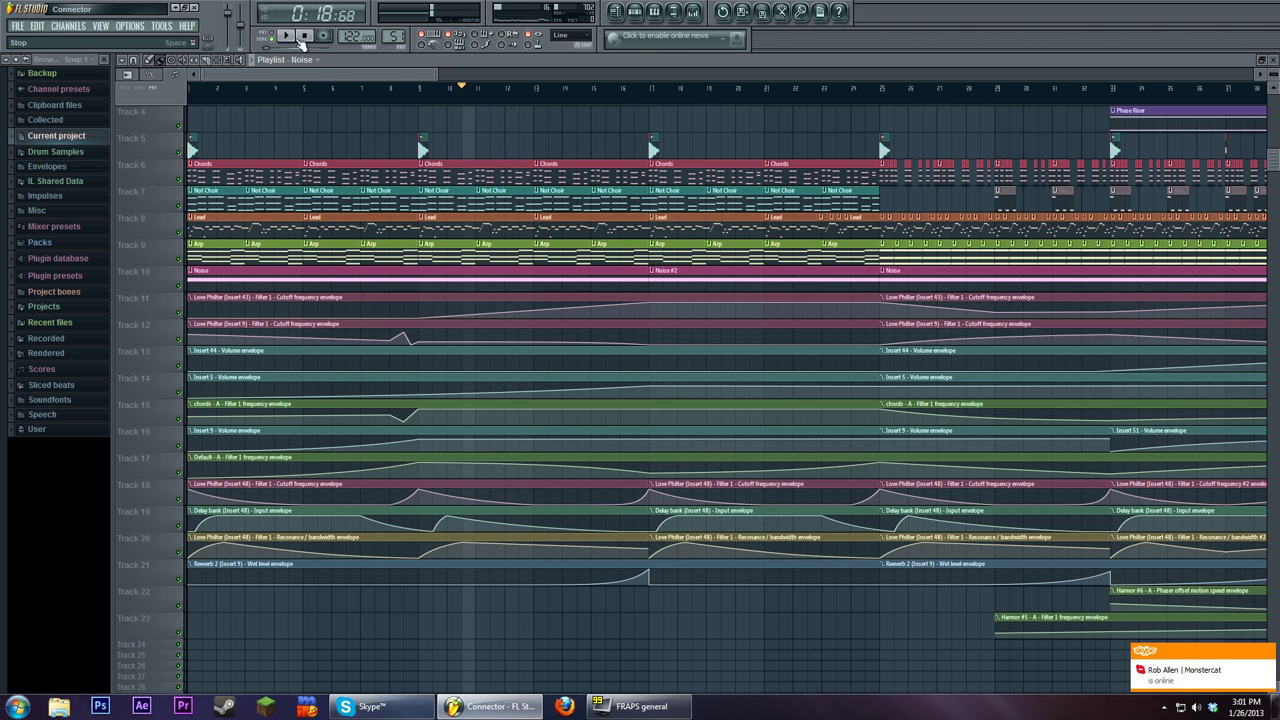
double_click(403, 287)
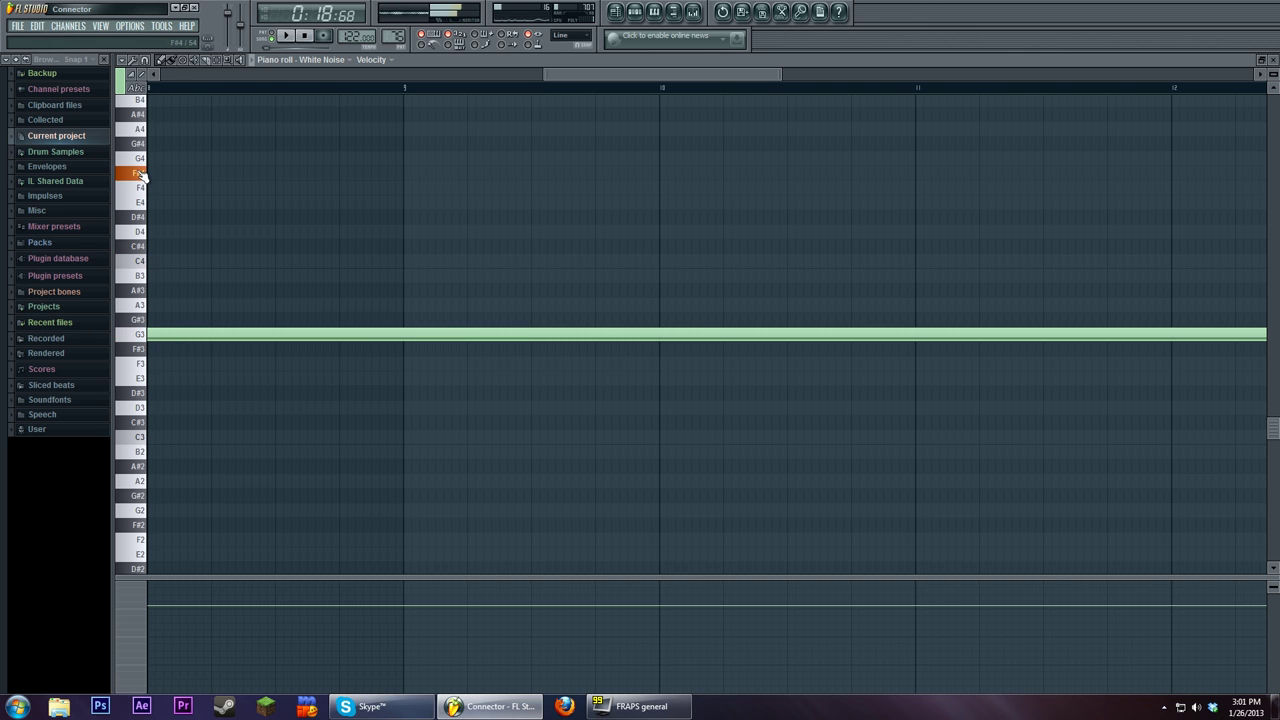
click(634, 11)
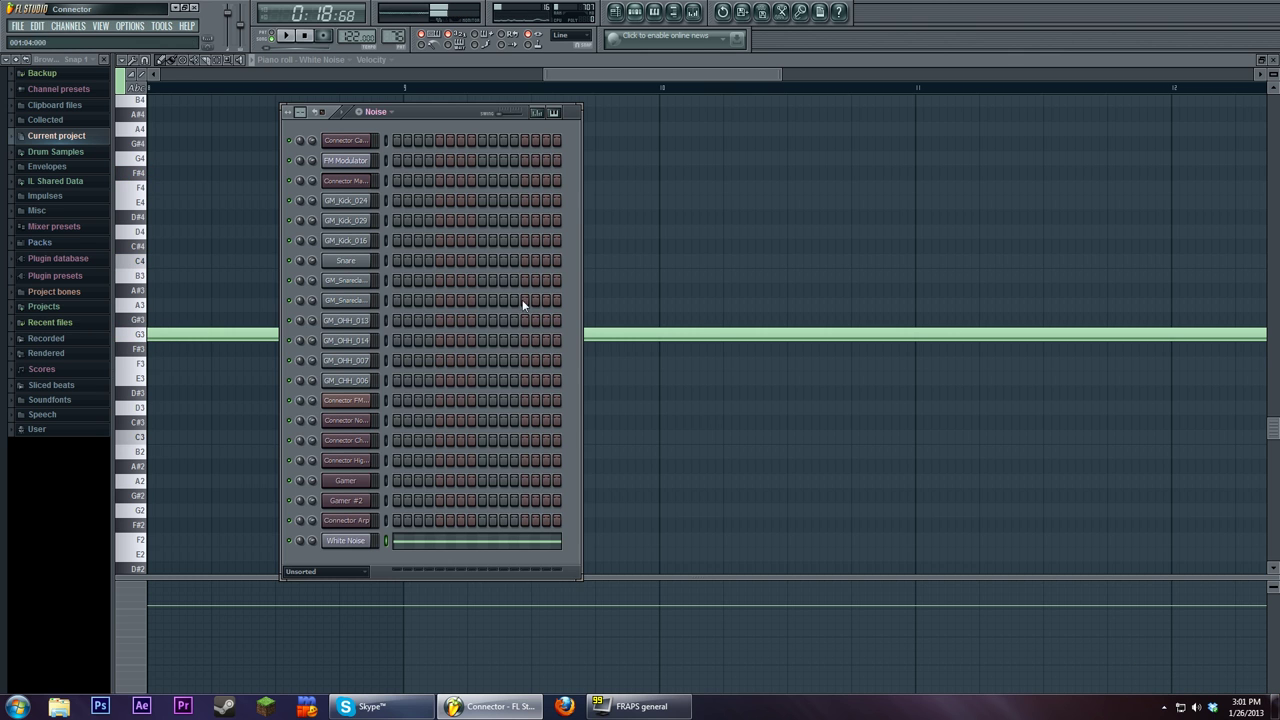
click(350, 541)
click(519, 371)
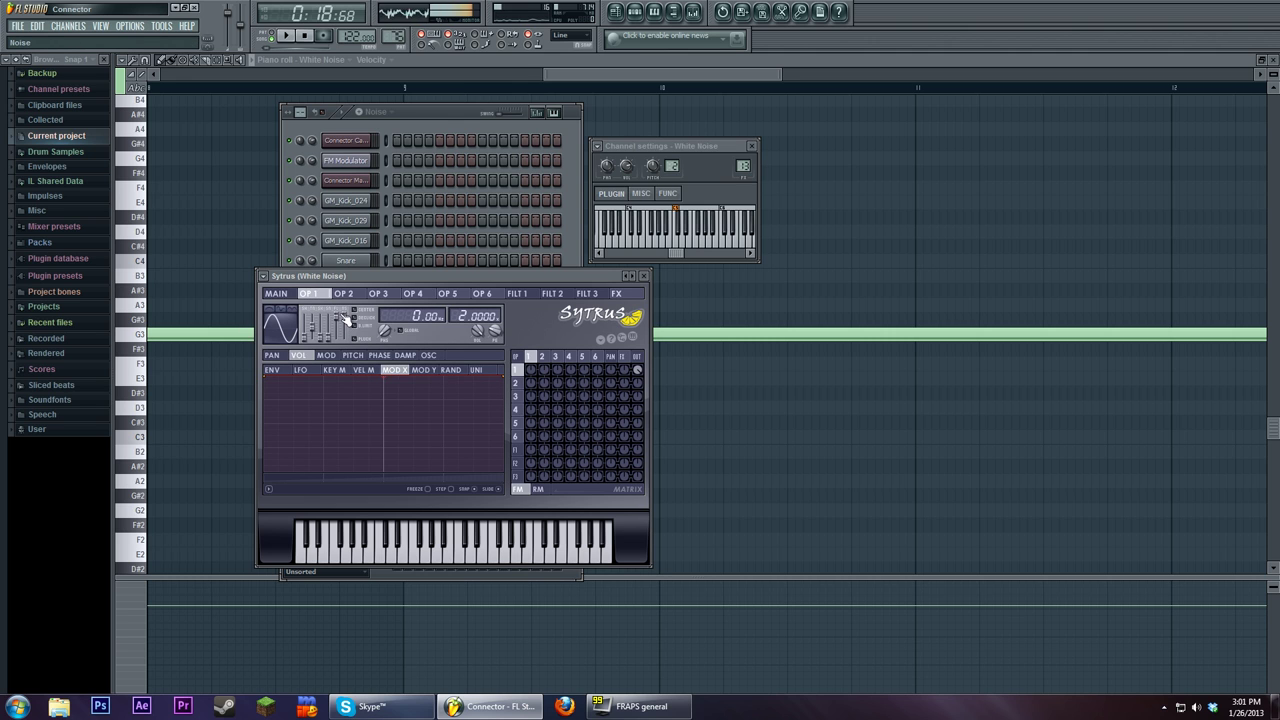
click(692, 11)
click(625, 15)
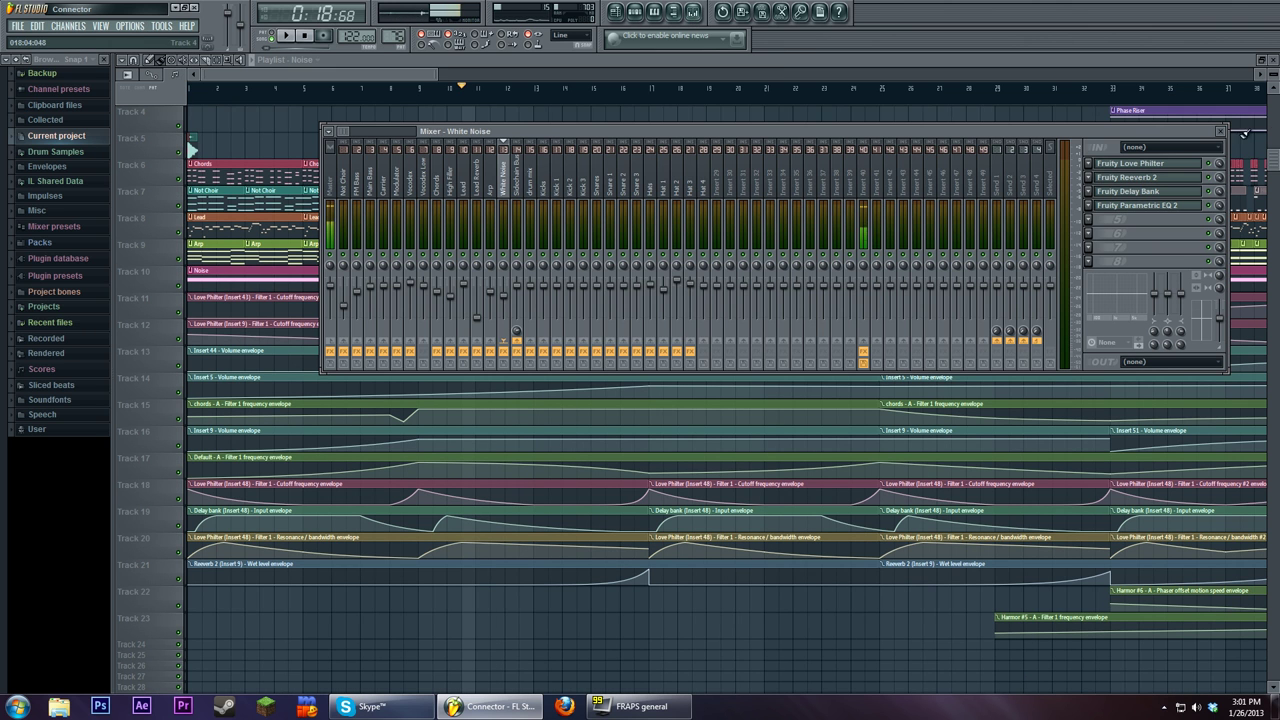
click(1176, 197)
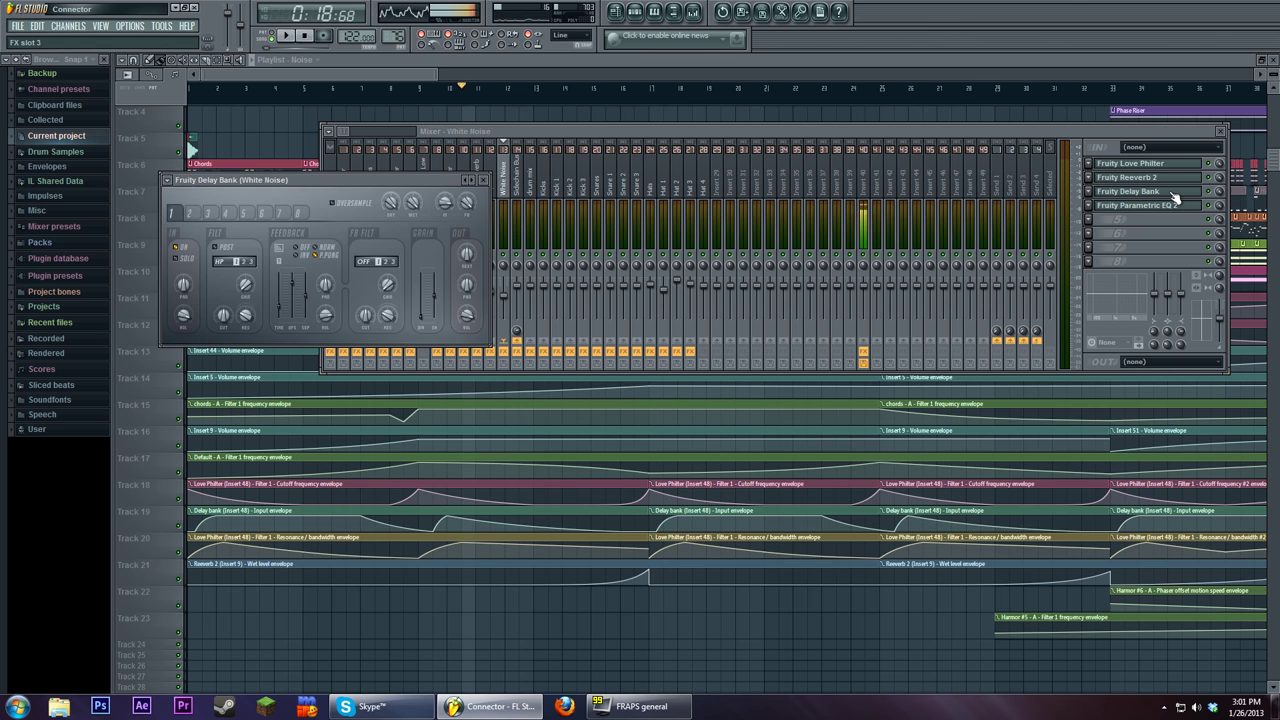
key(F12)
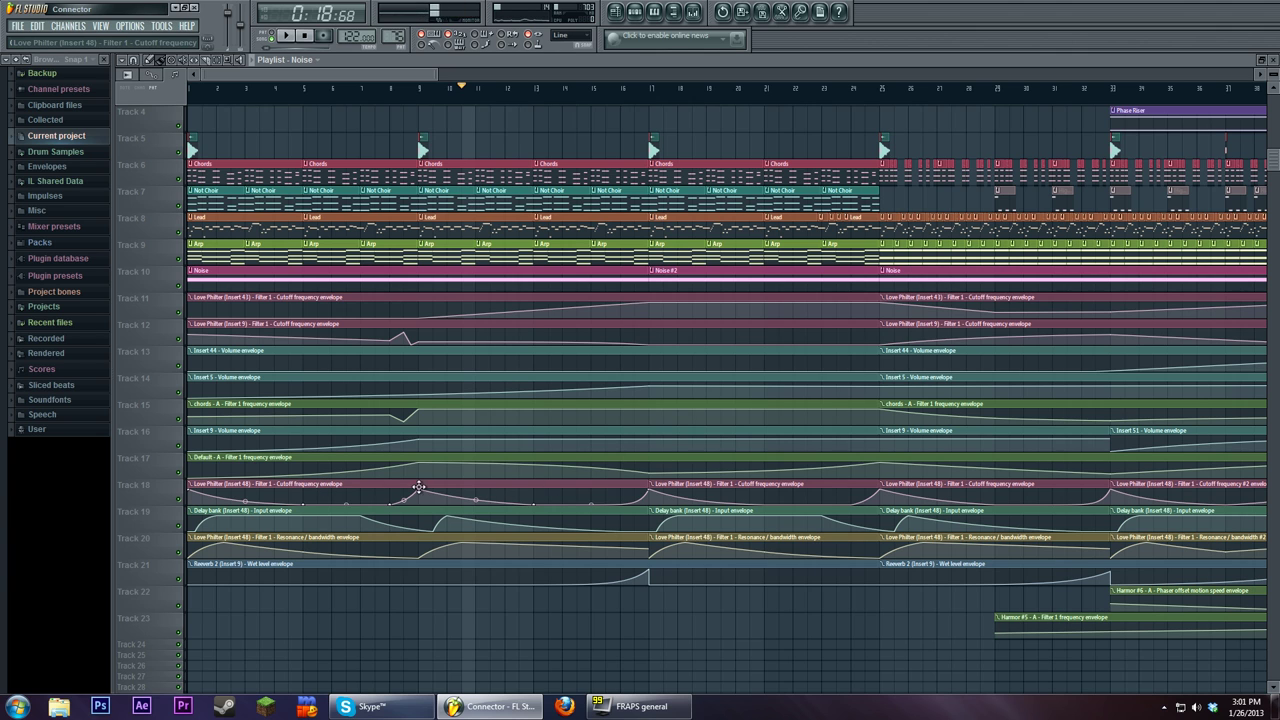
Step: Play the song from near bar 9, stop, and set the position back to about bar 9
click(399, 91)
click(285, 36)
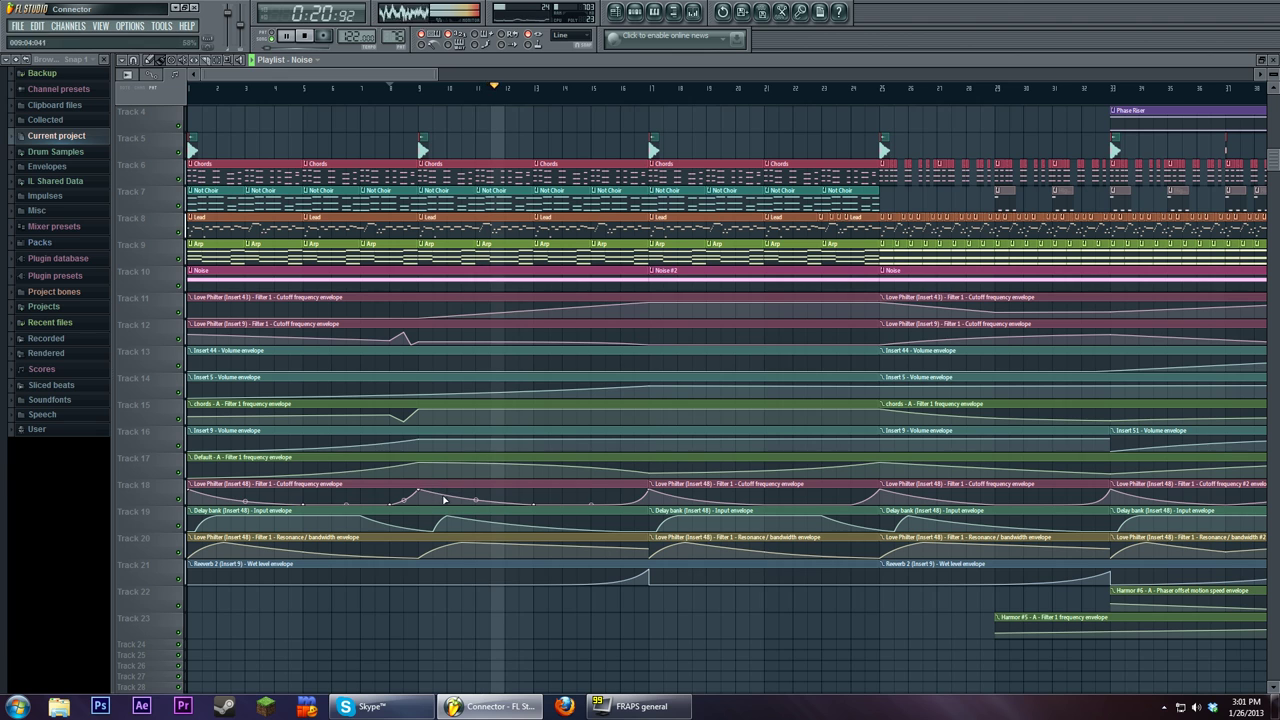
click(304, 36)
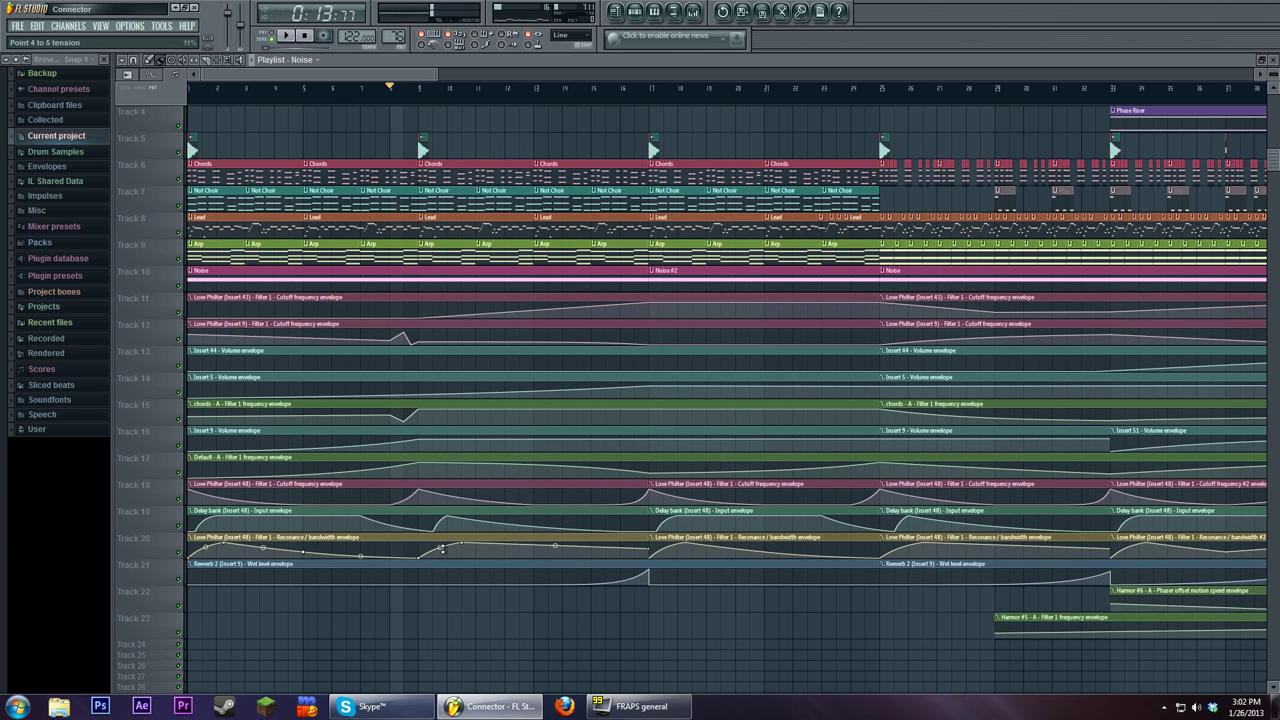
click(421, 92)
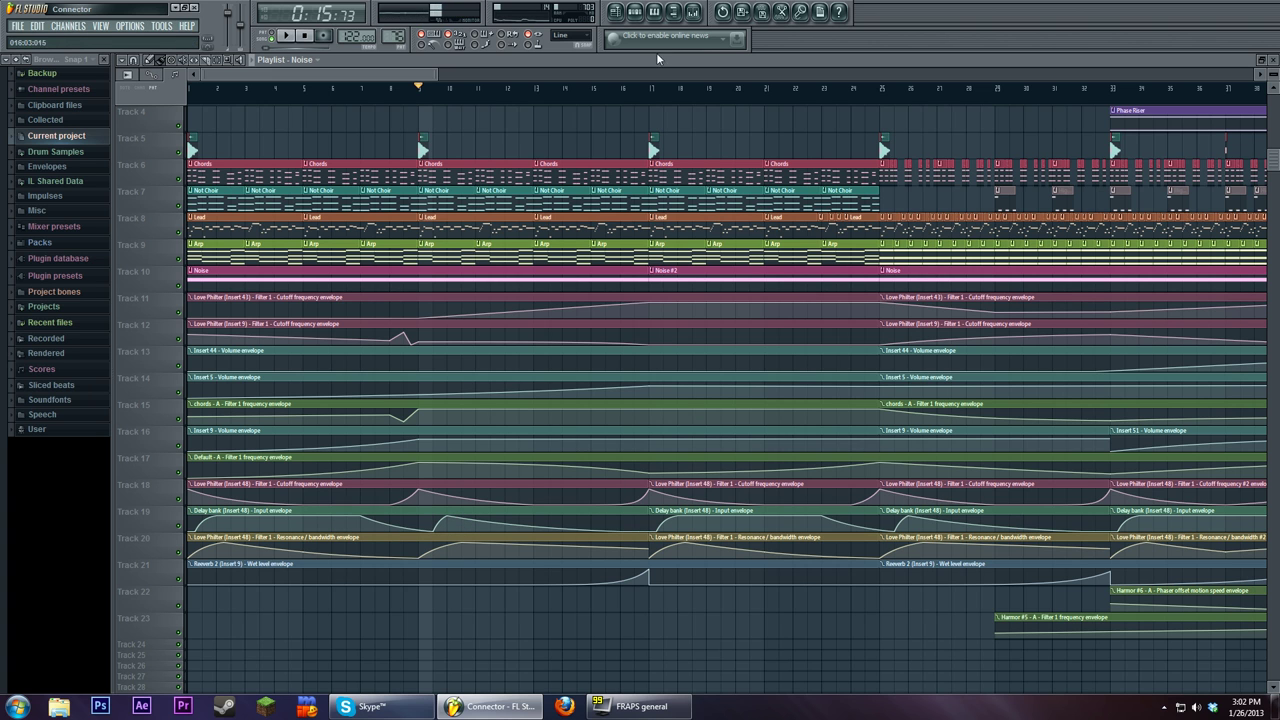
Step: Check White Noise's Fruity Delay Bank, then select the Track 19 Delay bank Input envelope
key(F9)
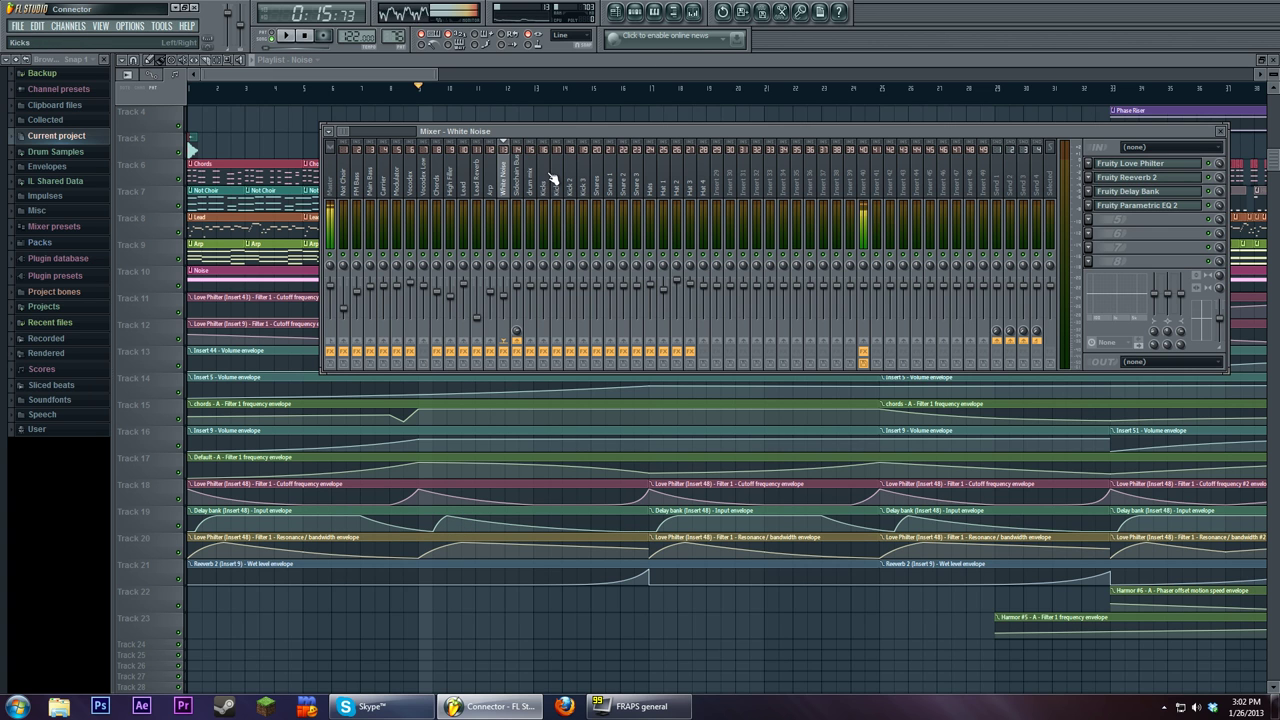
click(1124, 191)
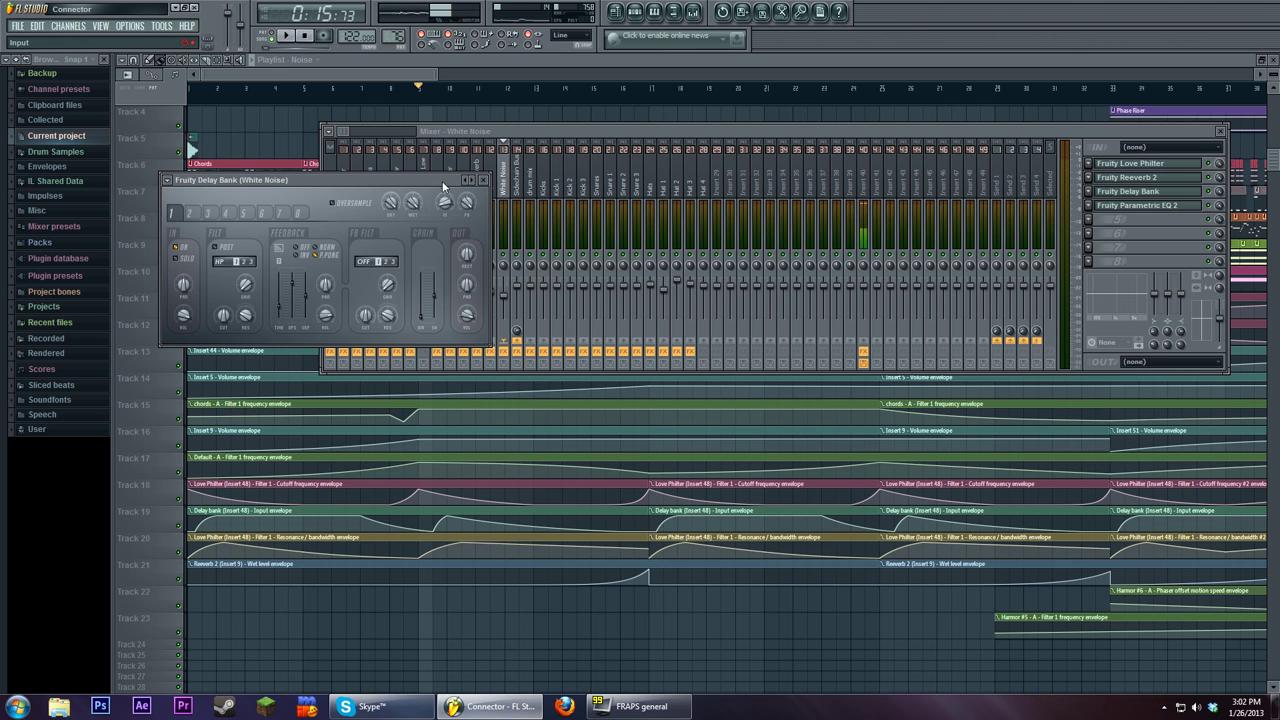
drag(440, 180, 574, 206)
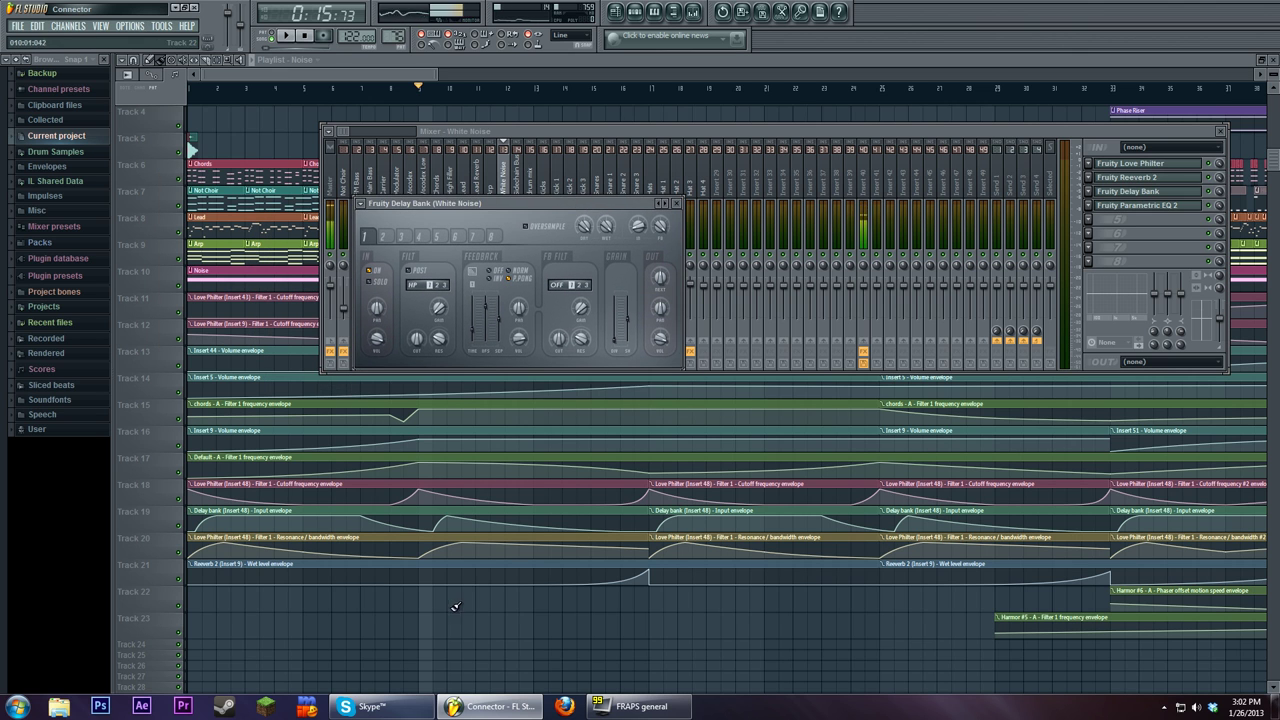
click(428, 520)
click(360, 511)
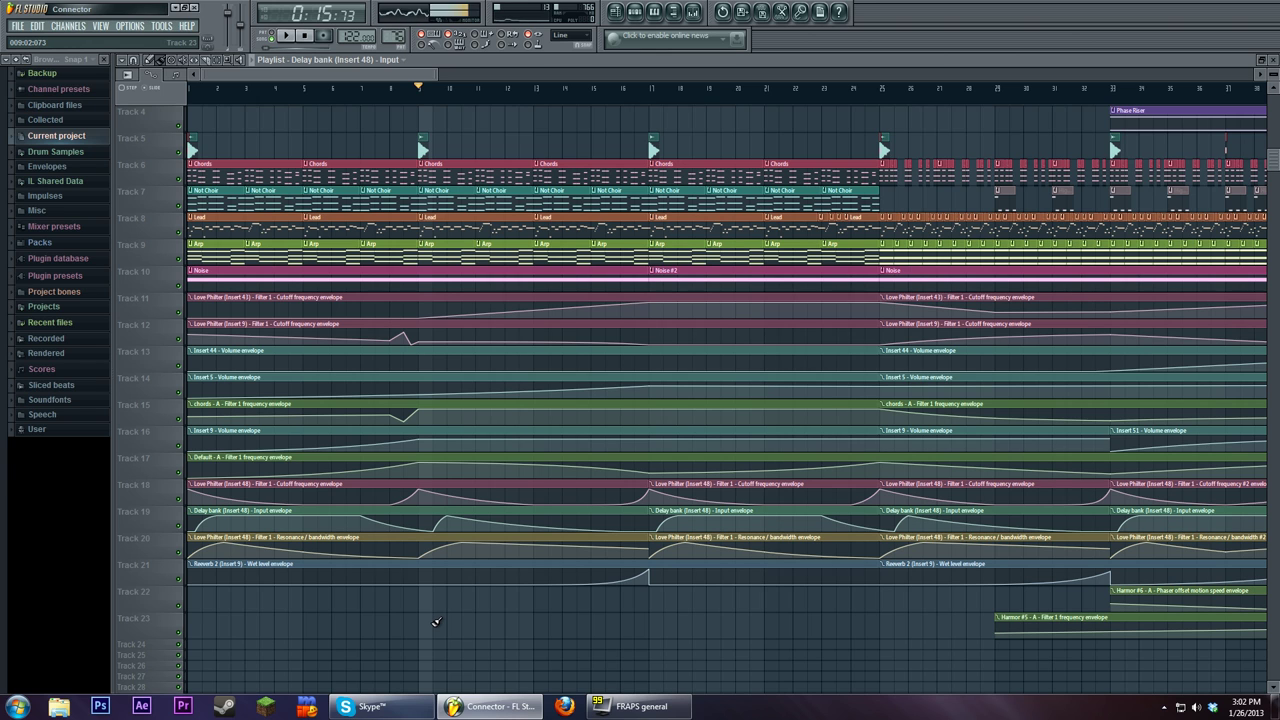
Step: Select the Track 18 Love Philter cutoff envelope and play the song from around bar 14
click(436, 486)
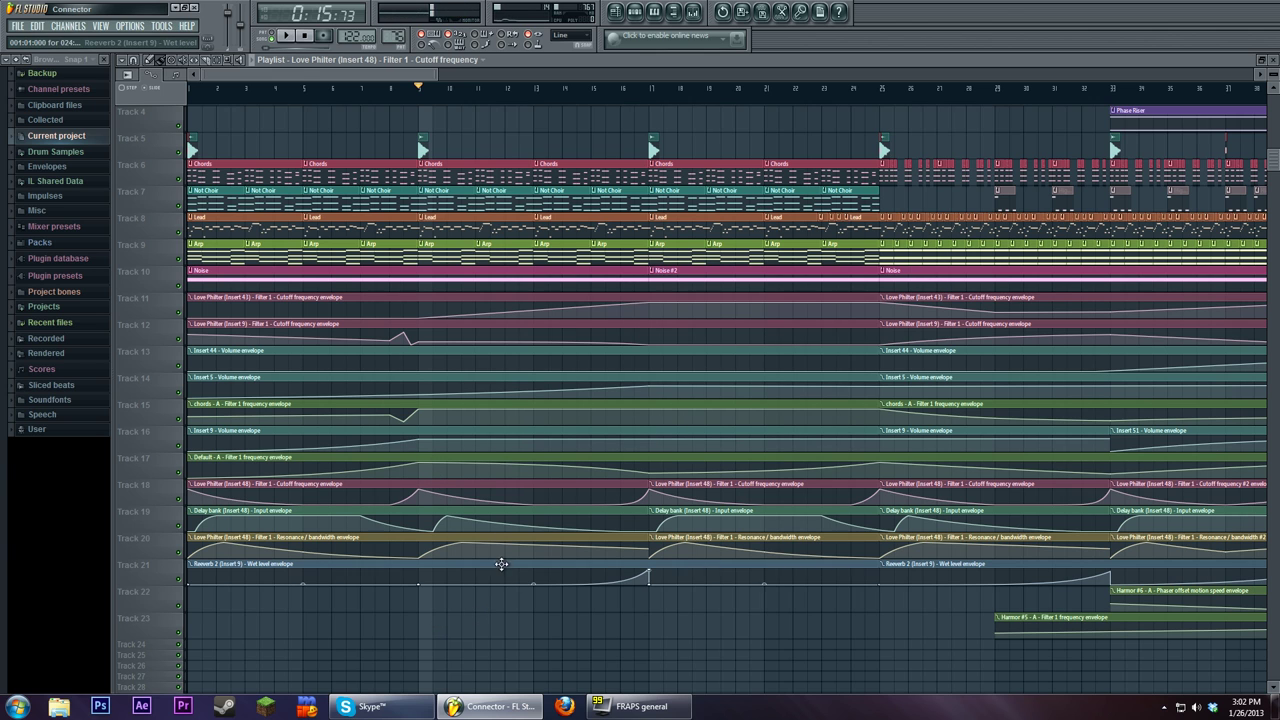
mouse_move(604, 100)
mouse_down()
mouse_move(651, 114)
mouse_move(560, 123)
mouse_move(655, 118)
mouse_move(560, 122)
mouse_up()
click(285, 35)
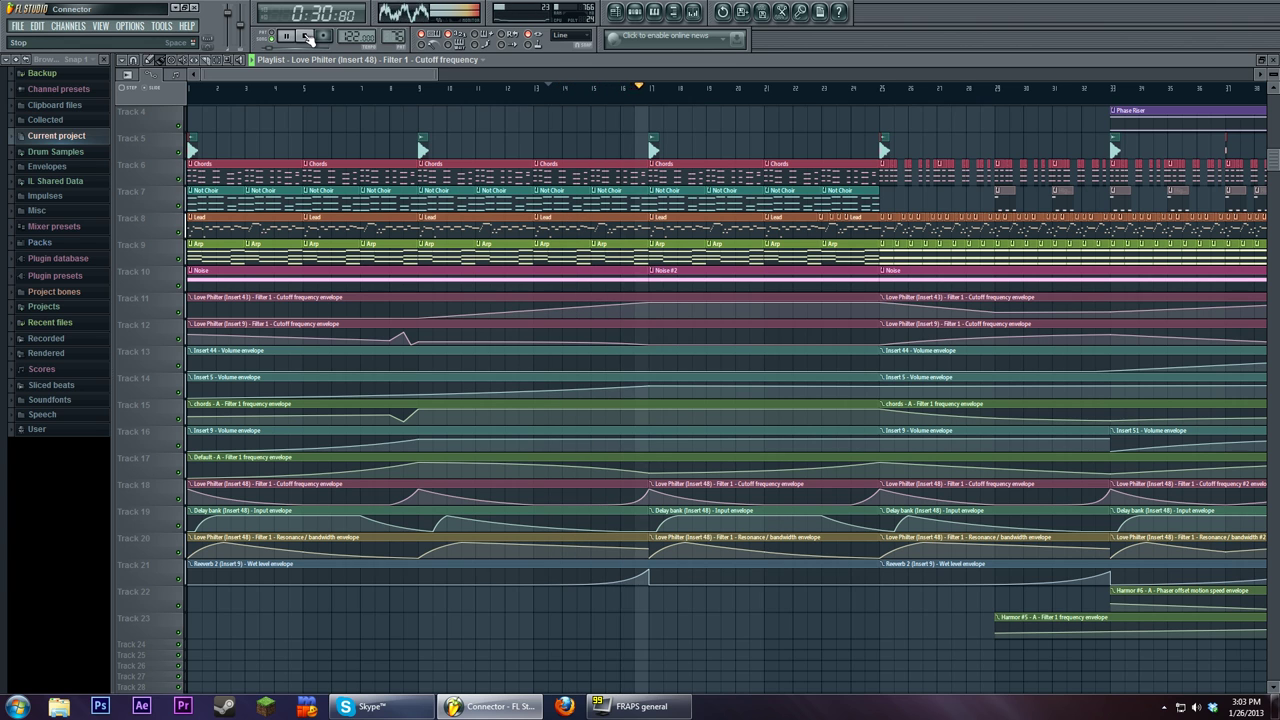
click(308, 37)
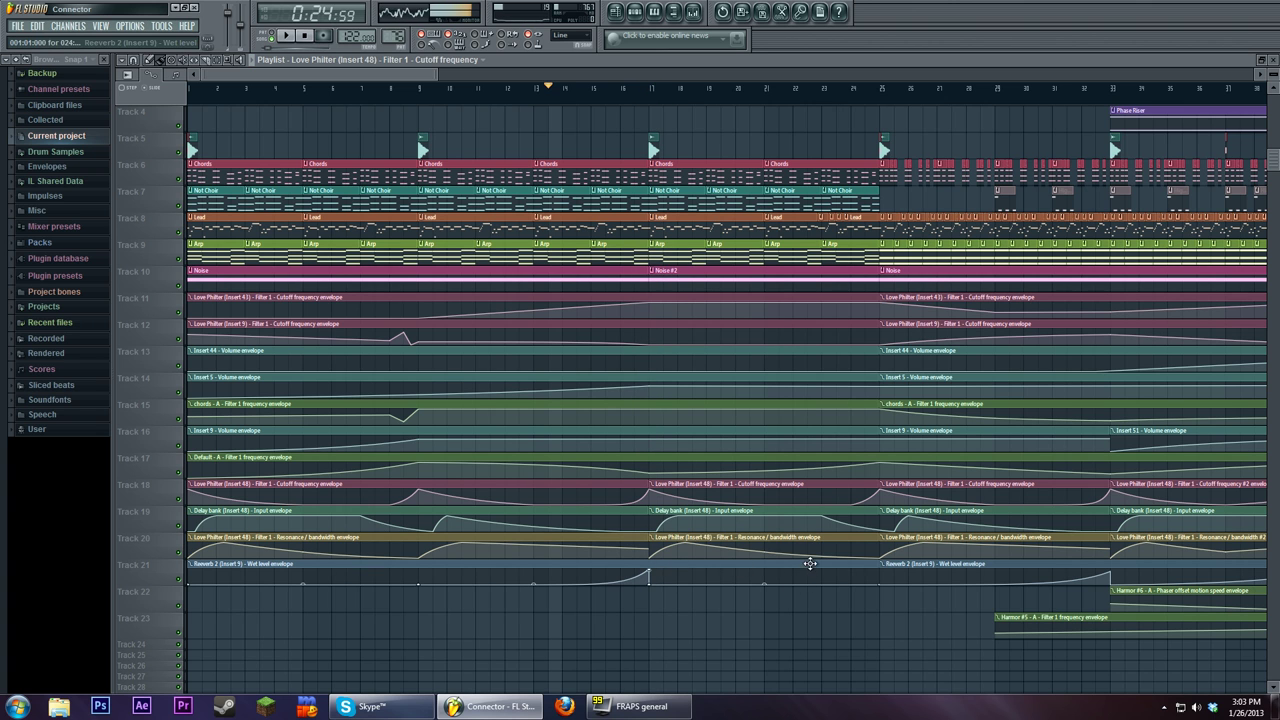
scroll(805, 562, up, 3)
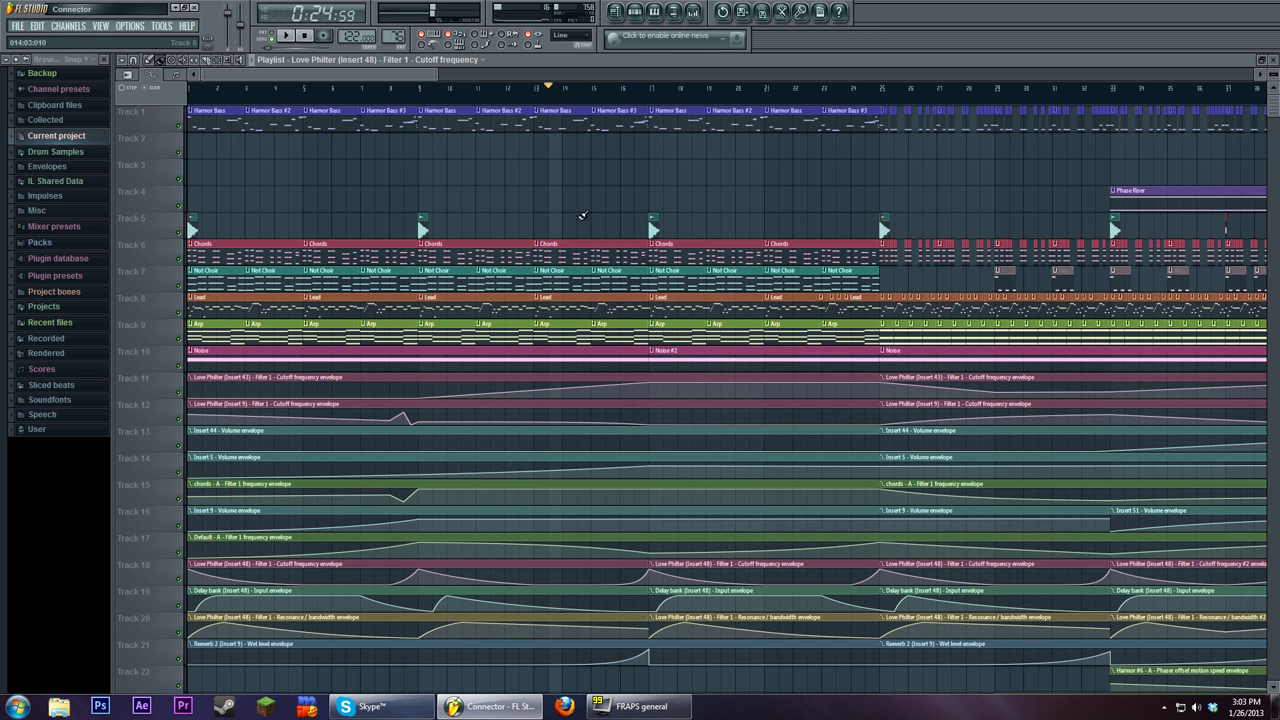
Step: Play the Connector Arp notes in the piano roll from the beginning
key(F7)
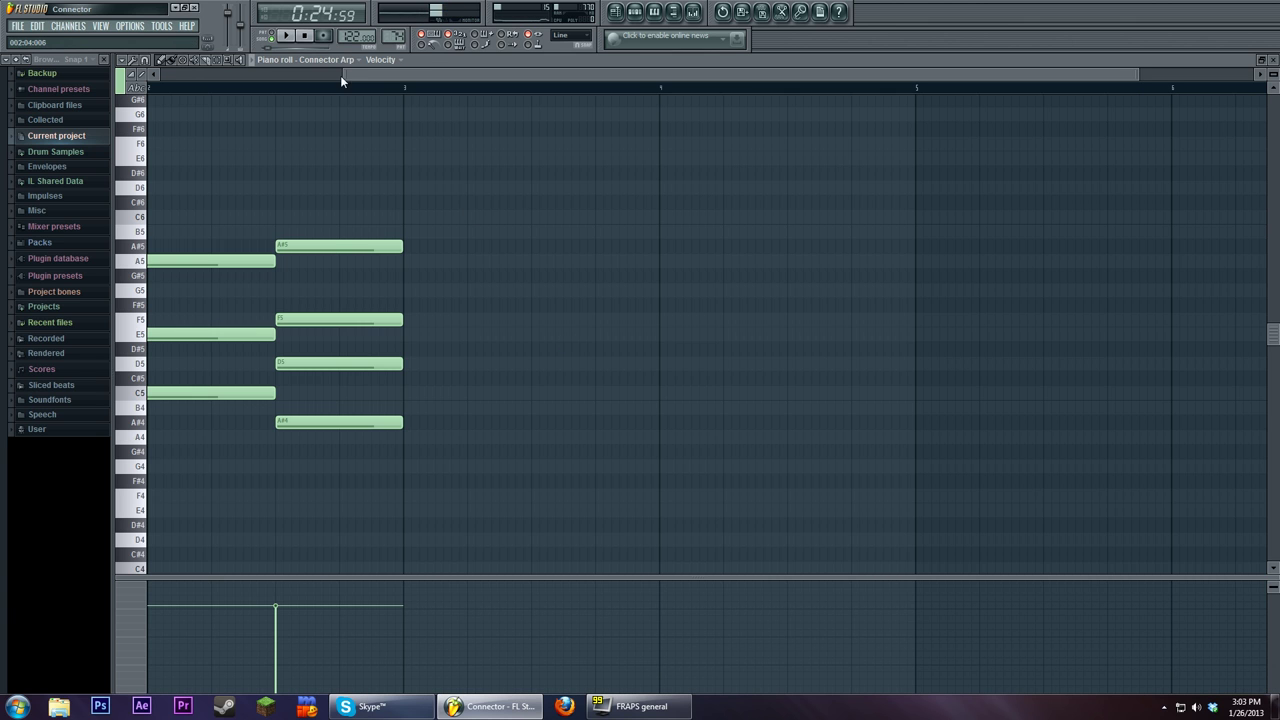
key(space)
click(304, 36)
key(space)
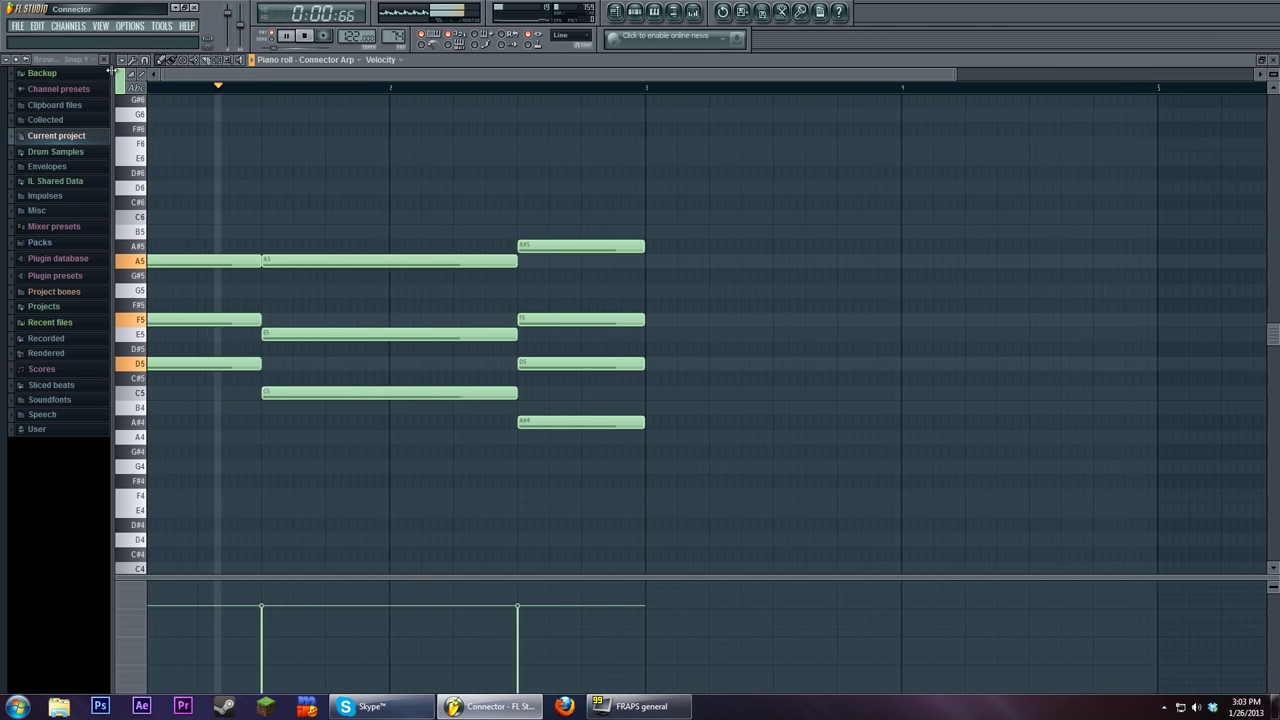
Step: Open Connector Arp's Harmor and browse its ADV, IMG and ENV sections
key(F6)
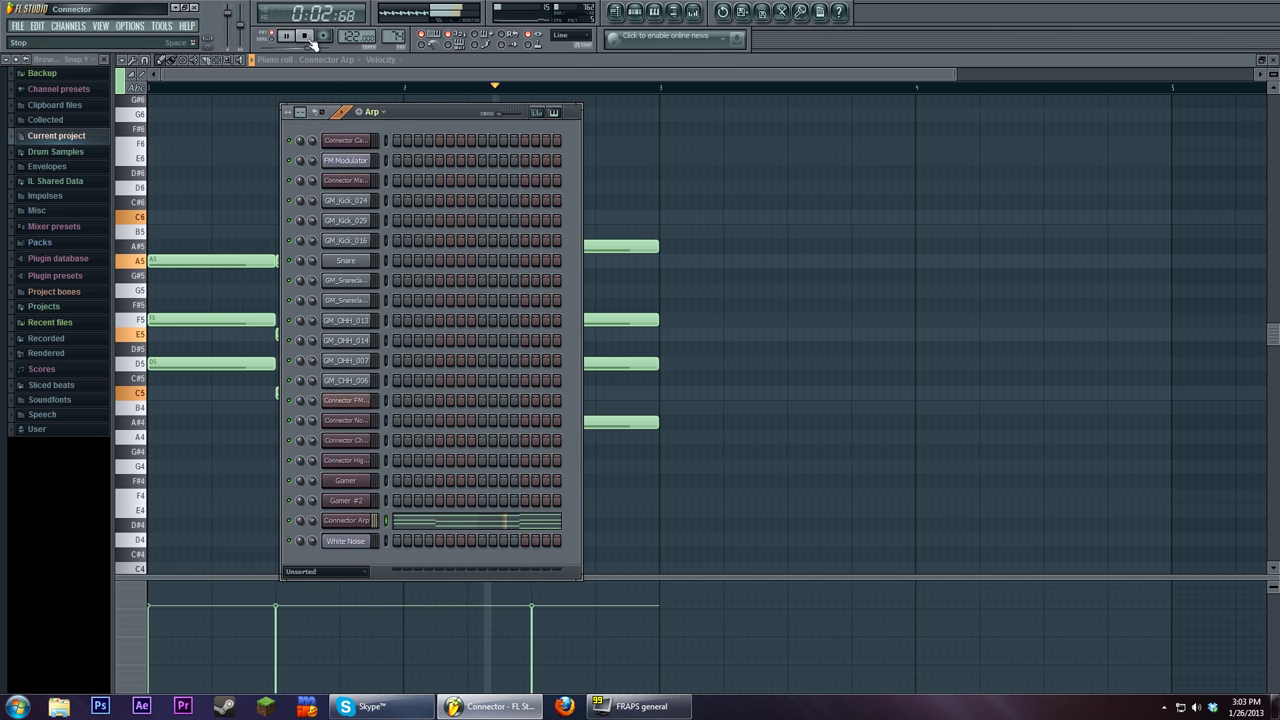
click(345, 520)
drag(495, 112, 707, 114)
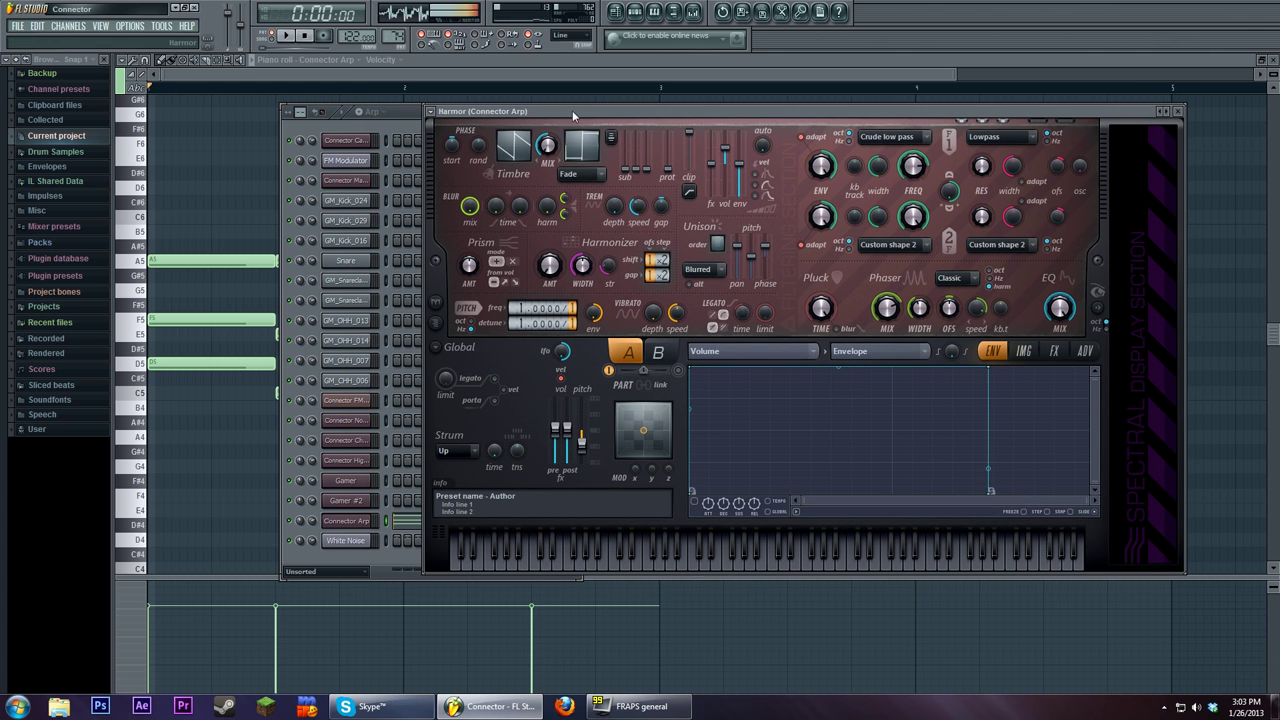
click(1086, 354)
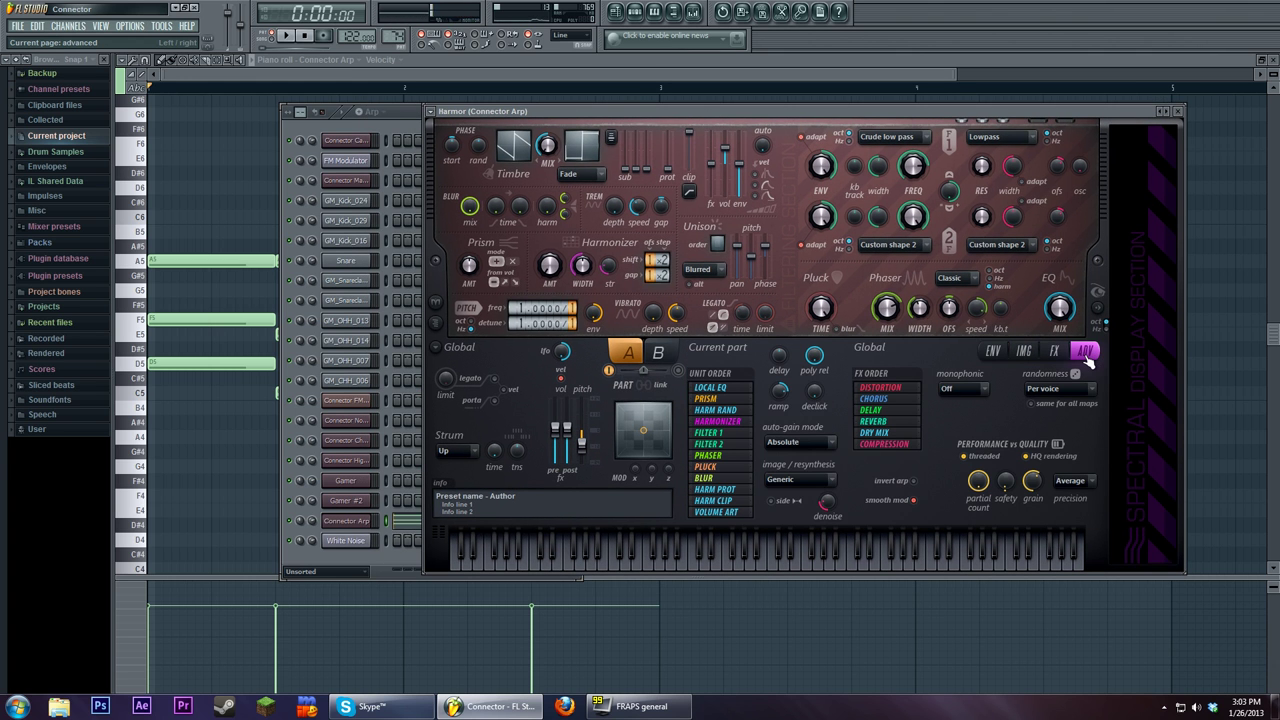
click(1023, 352)
click(998, 352)
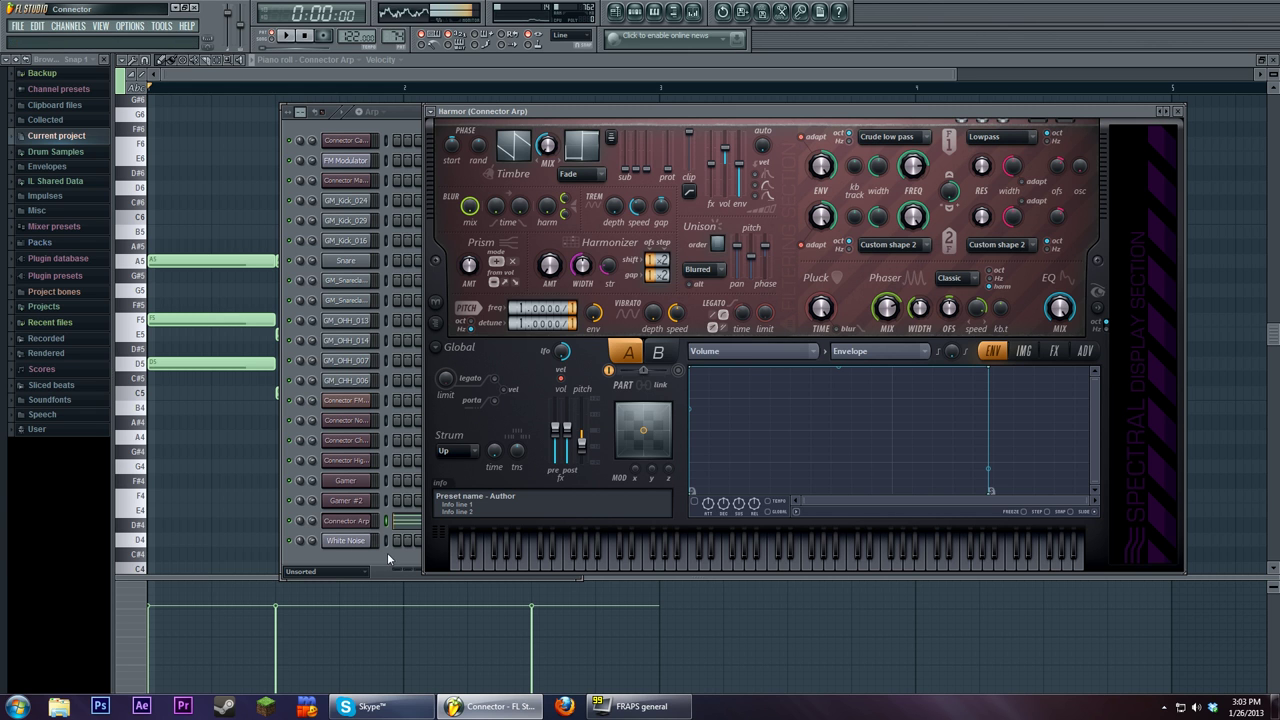
click(347, 522)
right_click(347, 522)
click(347, 522)
drag(712, 117, 488, 219)
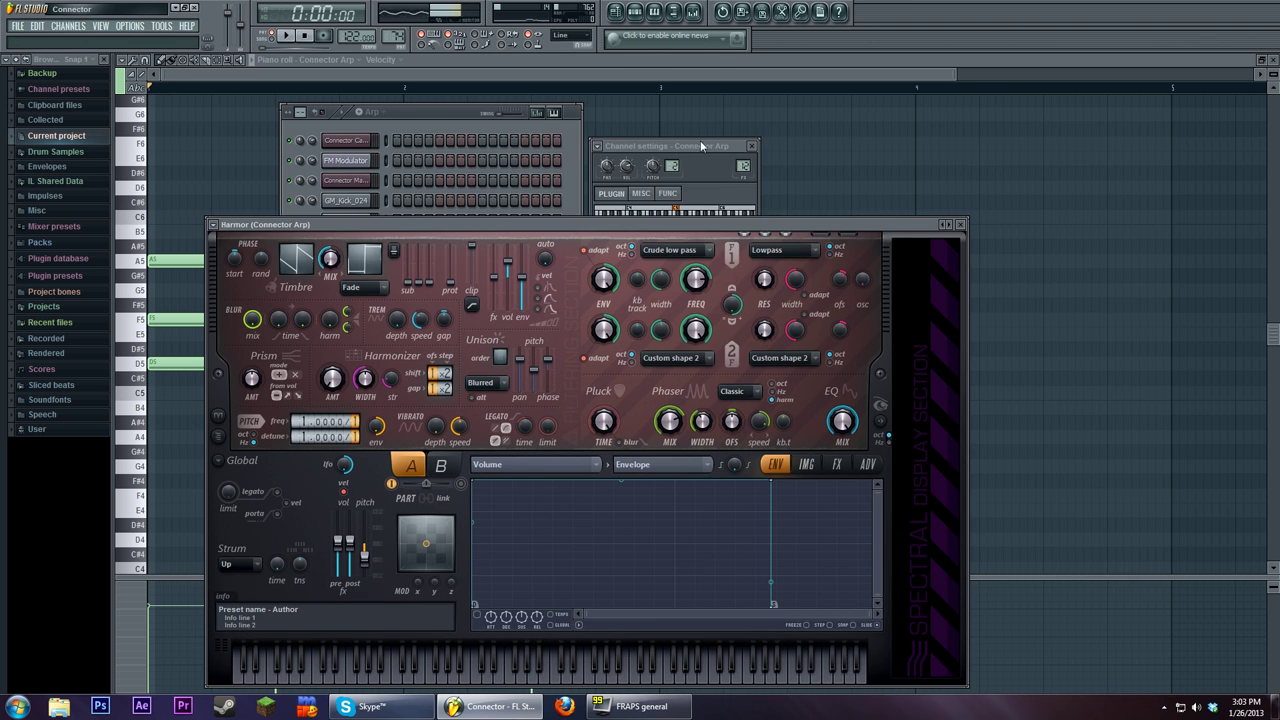
drag(694, 144, 1046, 140)
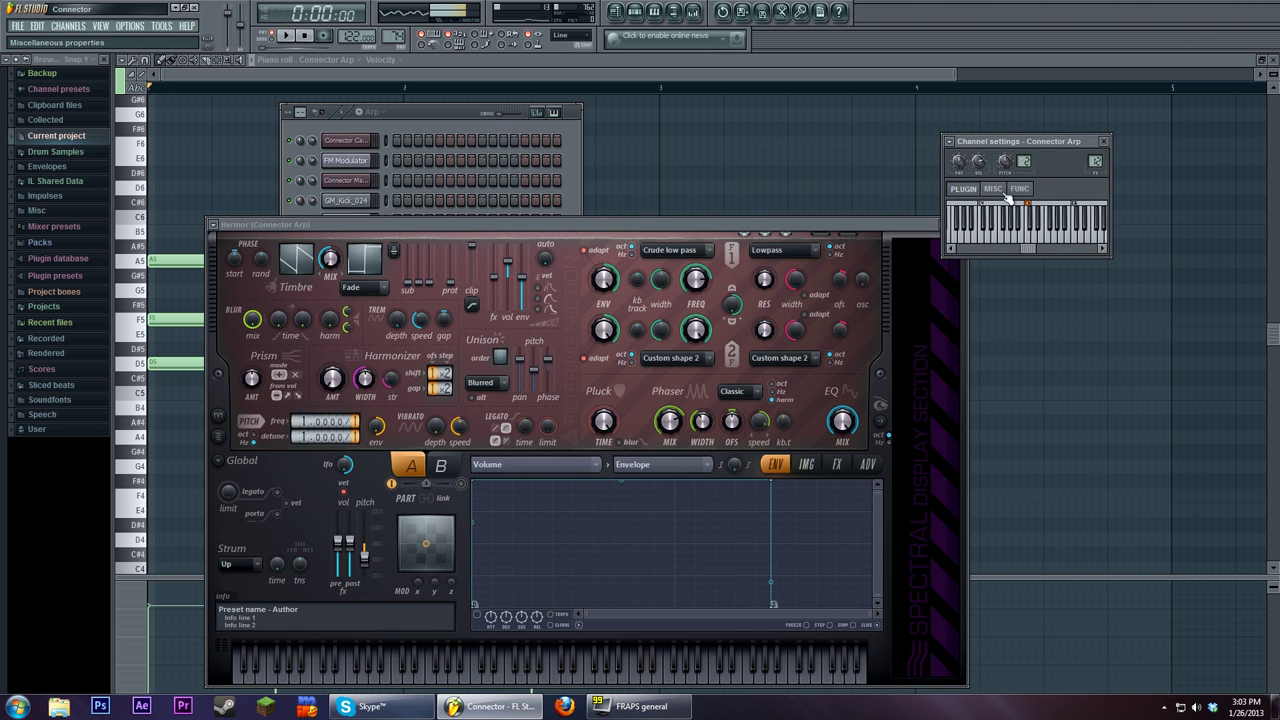
click(1019, 189)
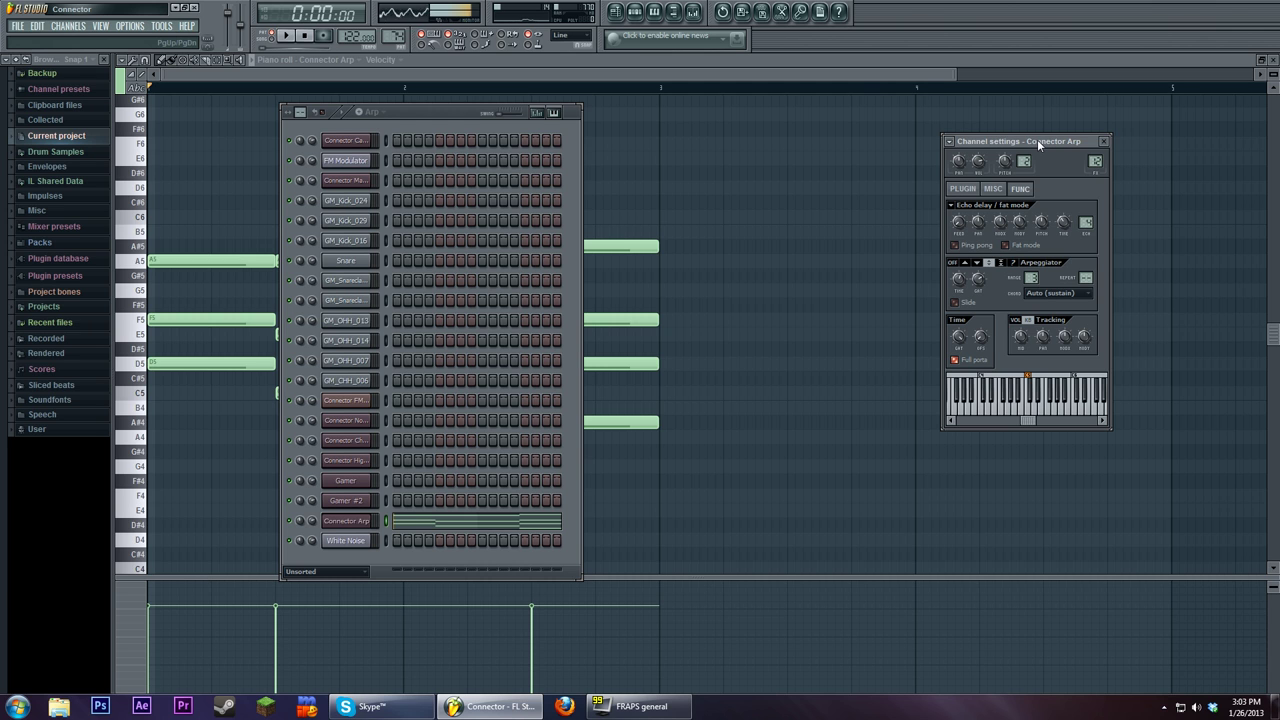
Step: Move the channel settings window aside and briefly play then stop the arp pattern
drag(1037, 139, 921, 133)
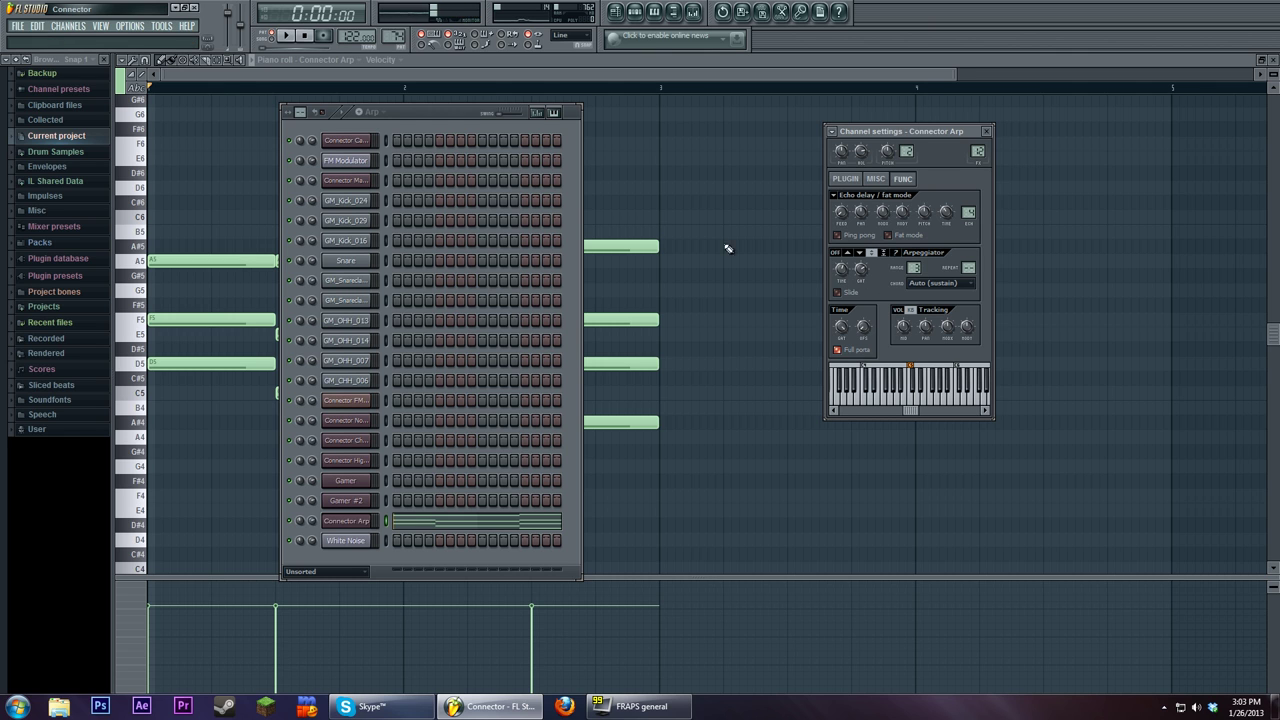
click(287, 36)
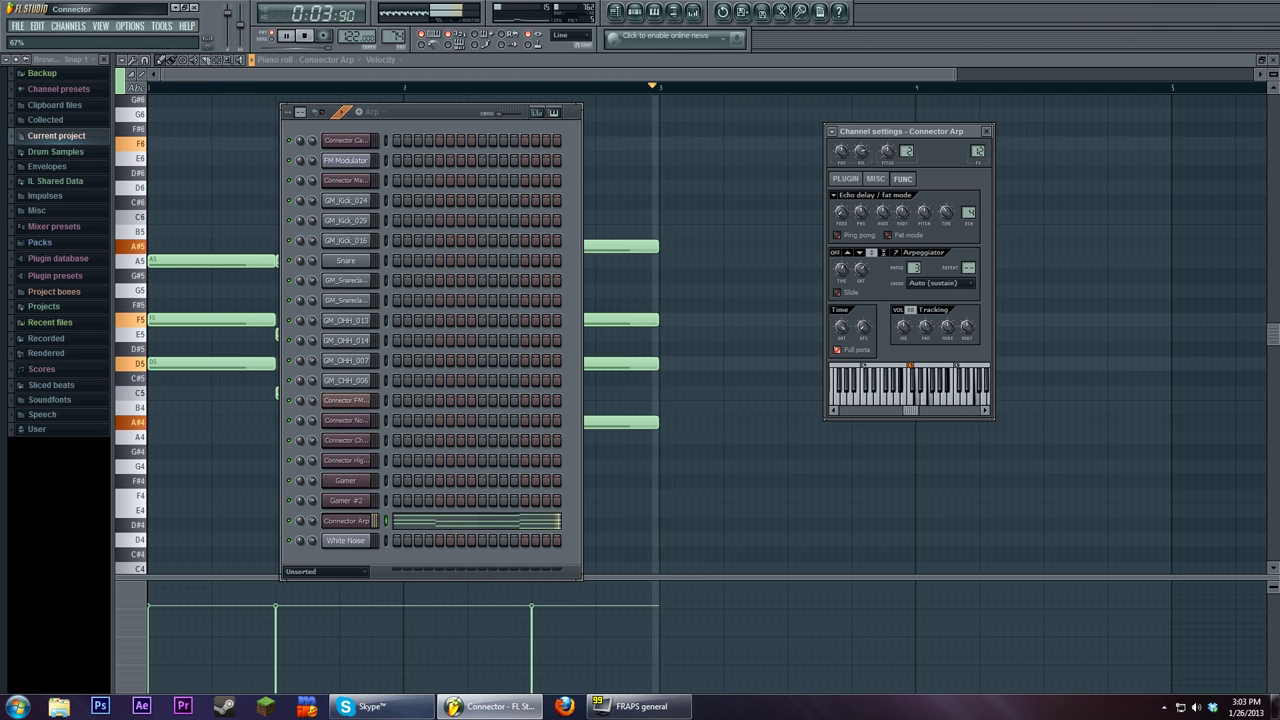
click(304, 40)
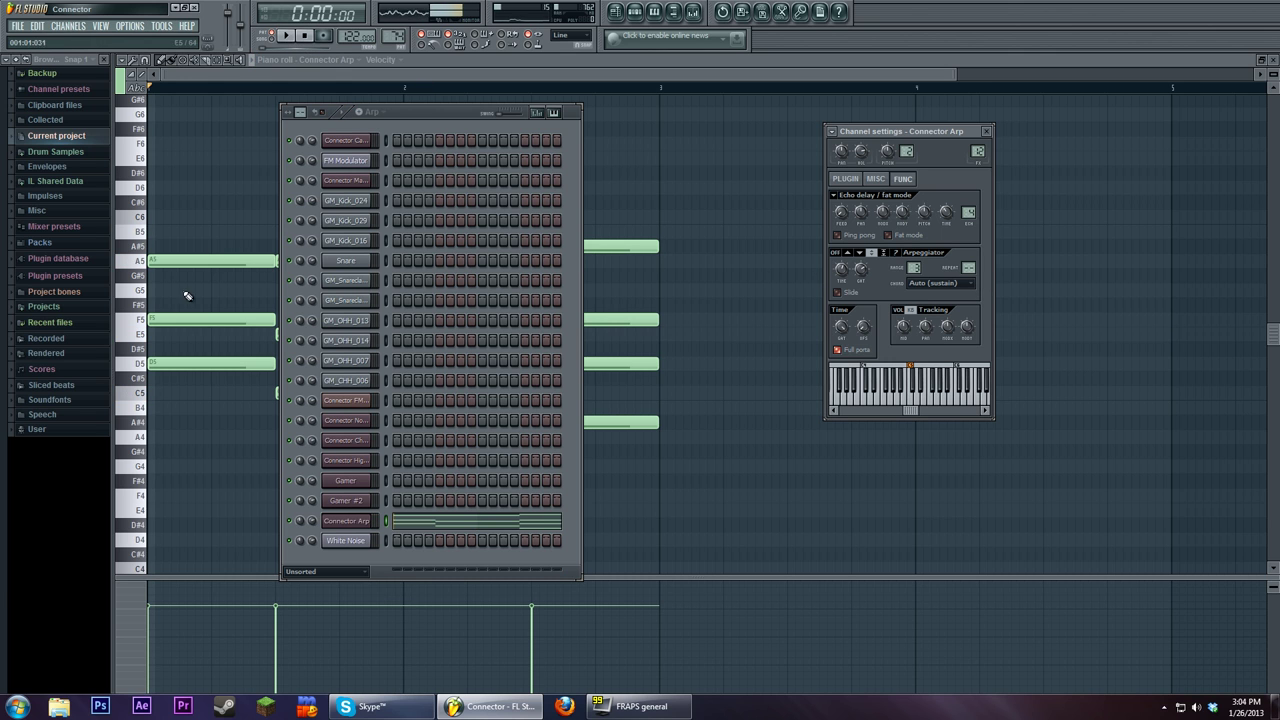
Step: Leave the arpeggiator chord setting on Auto (sustain)
drag(434, 114, 364, 102)
click(956, 287)
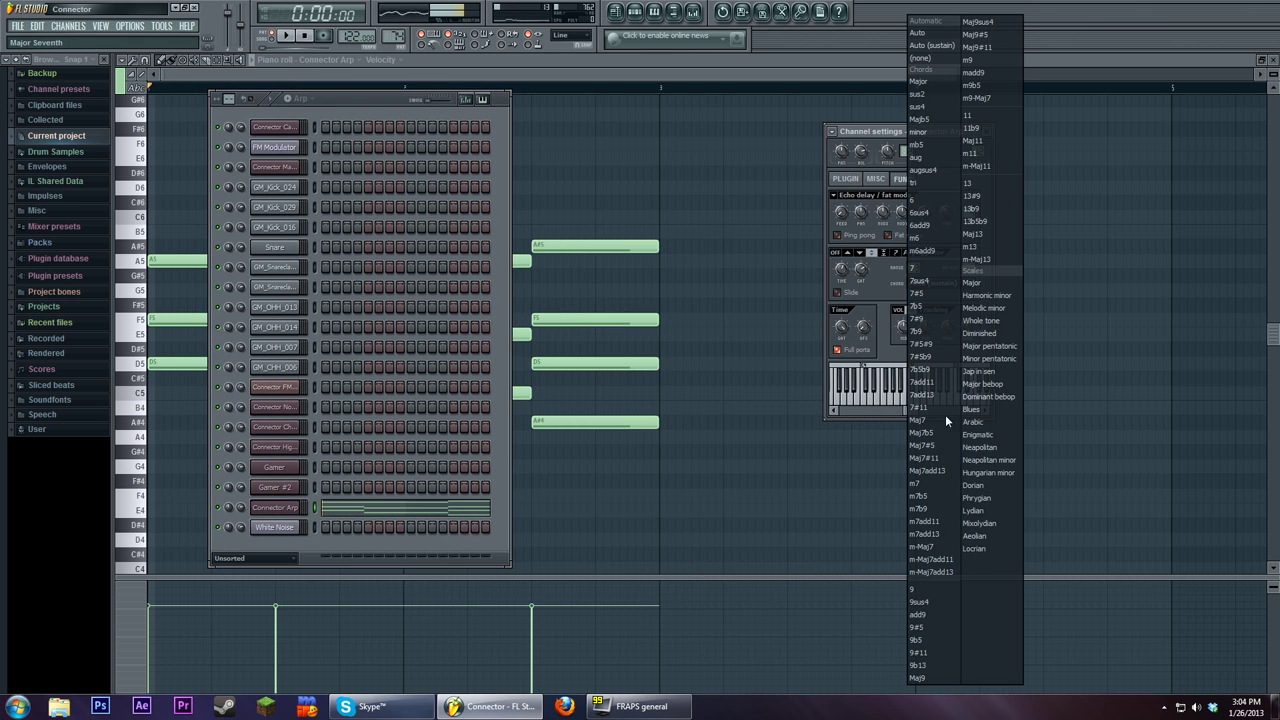
click(882, 289)
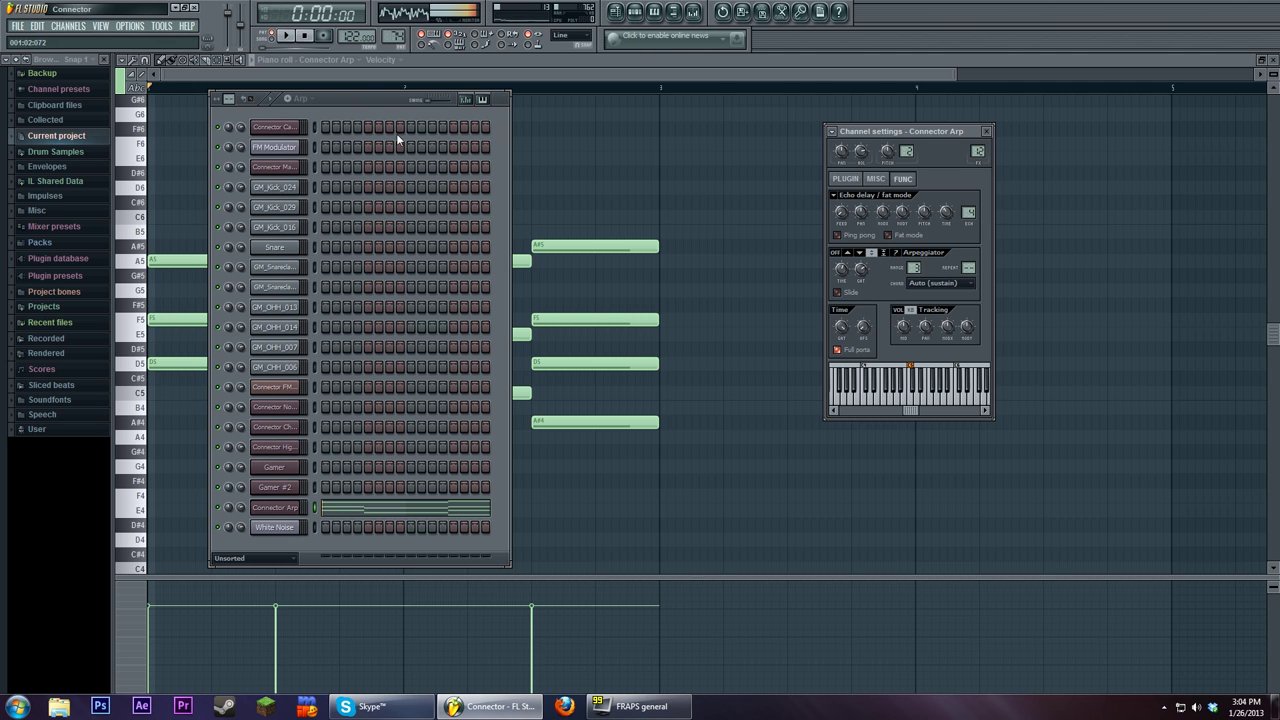
Step: Move the step sequencer aside and play the Connector Arp chords on A5, E5 and A#4
click(366, 98)
drag(366, 98, 819, 95)
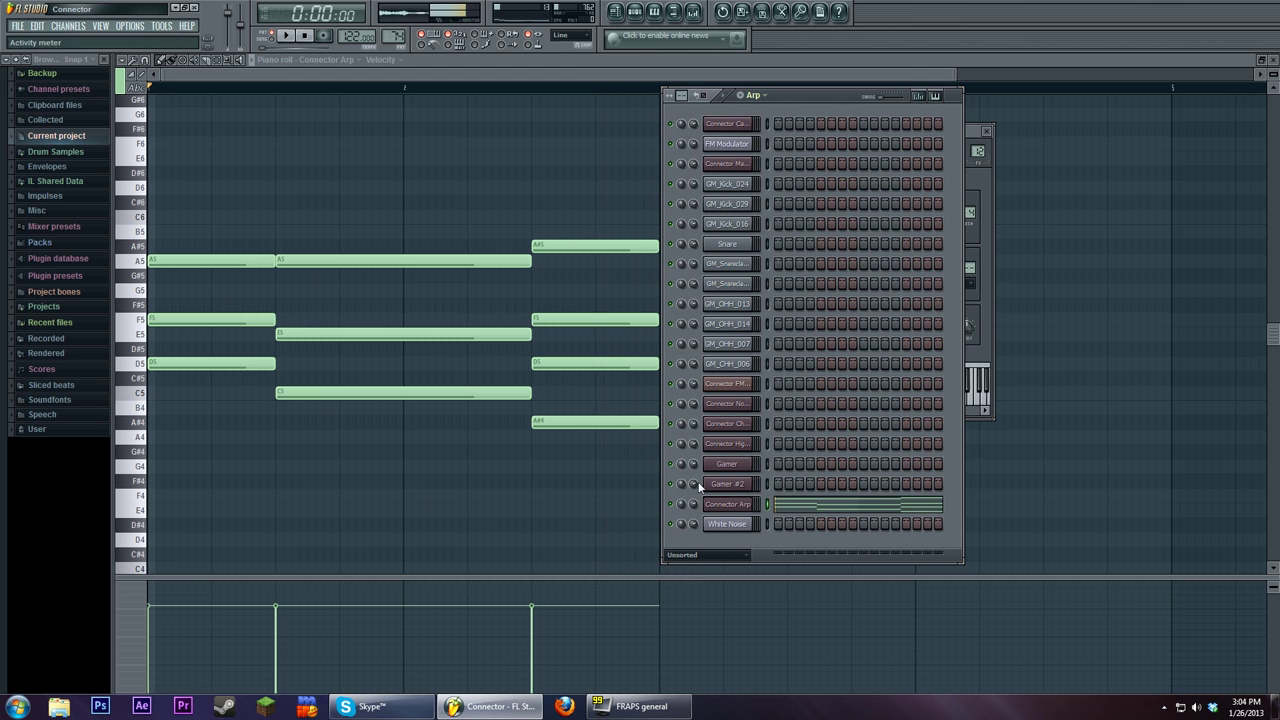
click(290, 36)
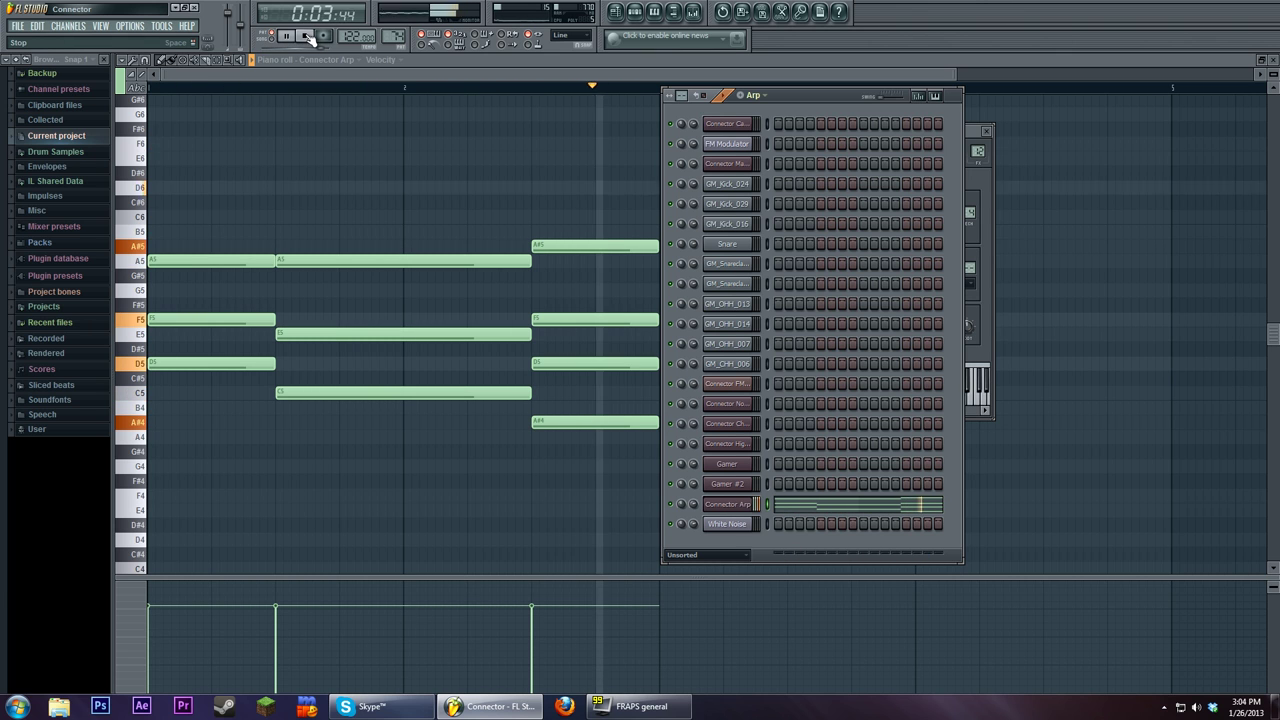
click(309, 36)
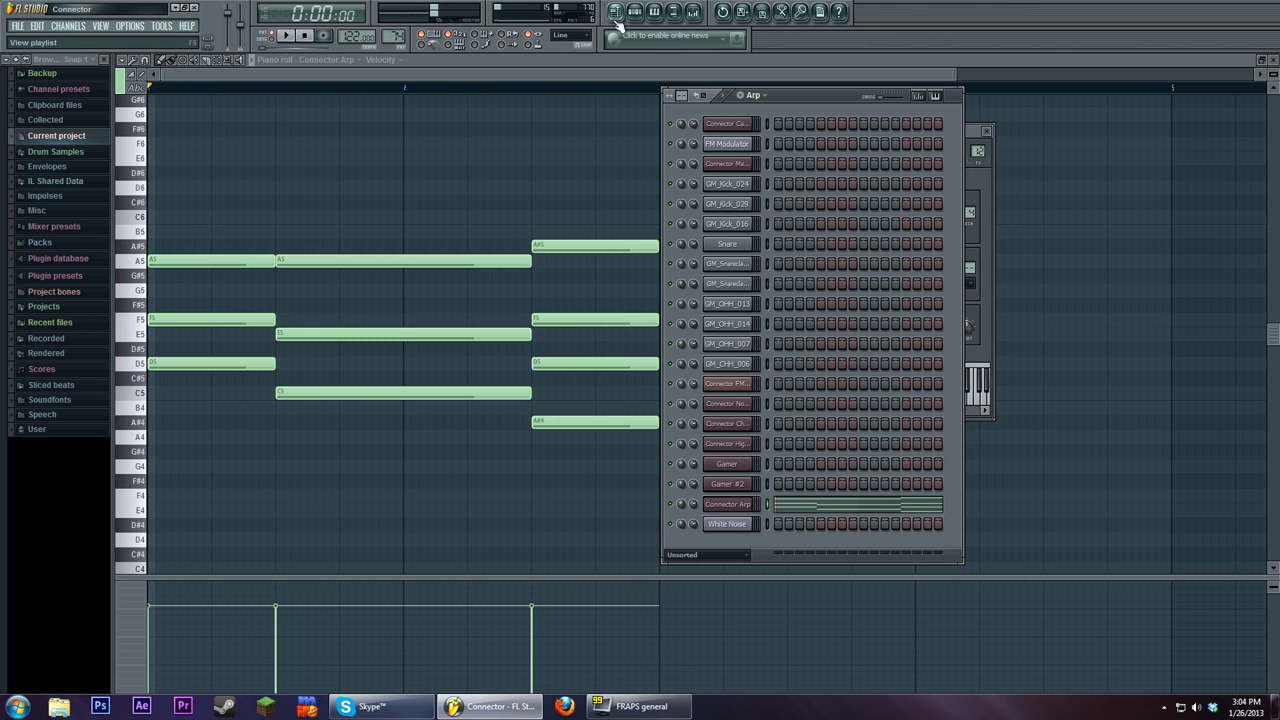
Step: Open the Connector Arp Harmor, view its FX page and envelope editor, and start playback
click(740, 505)
click(845, 178)
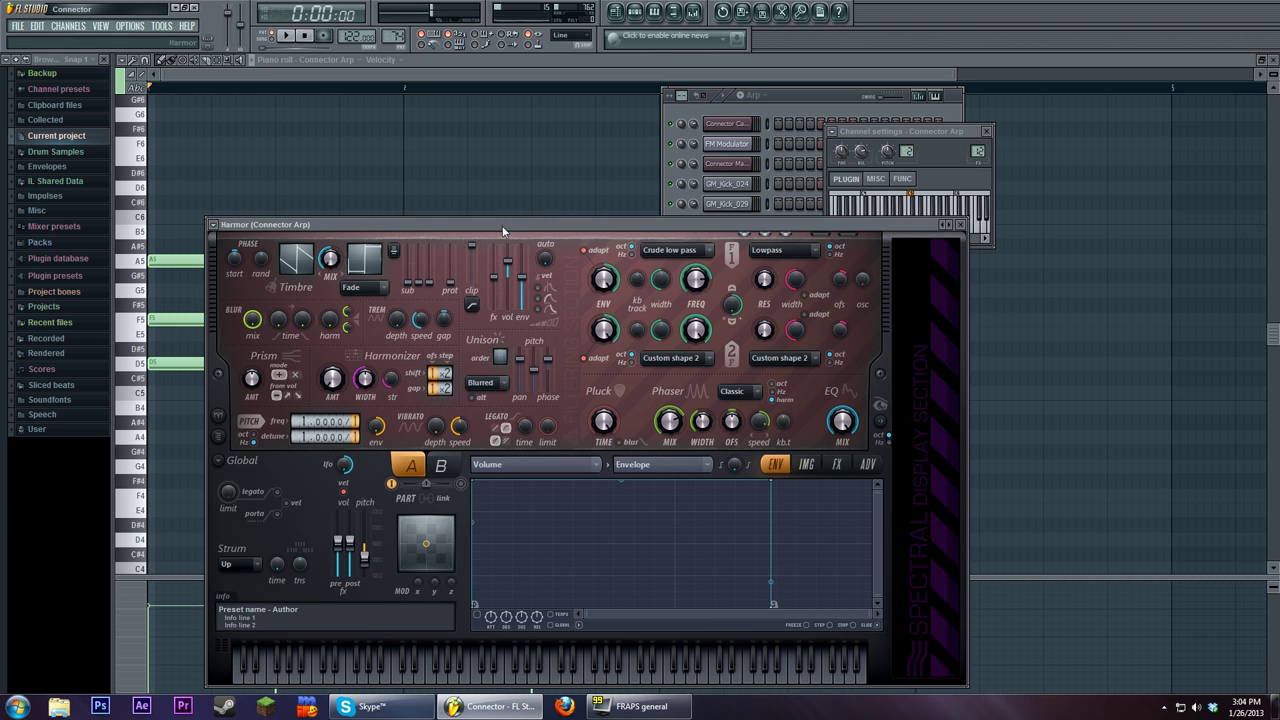
drag(509, 229, 513, 132)
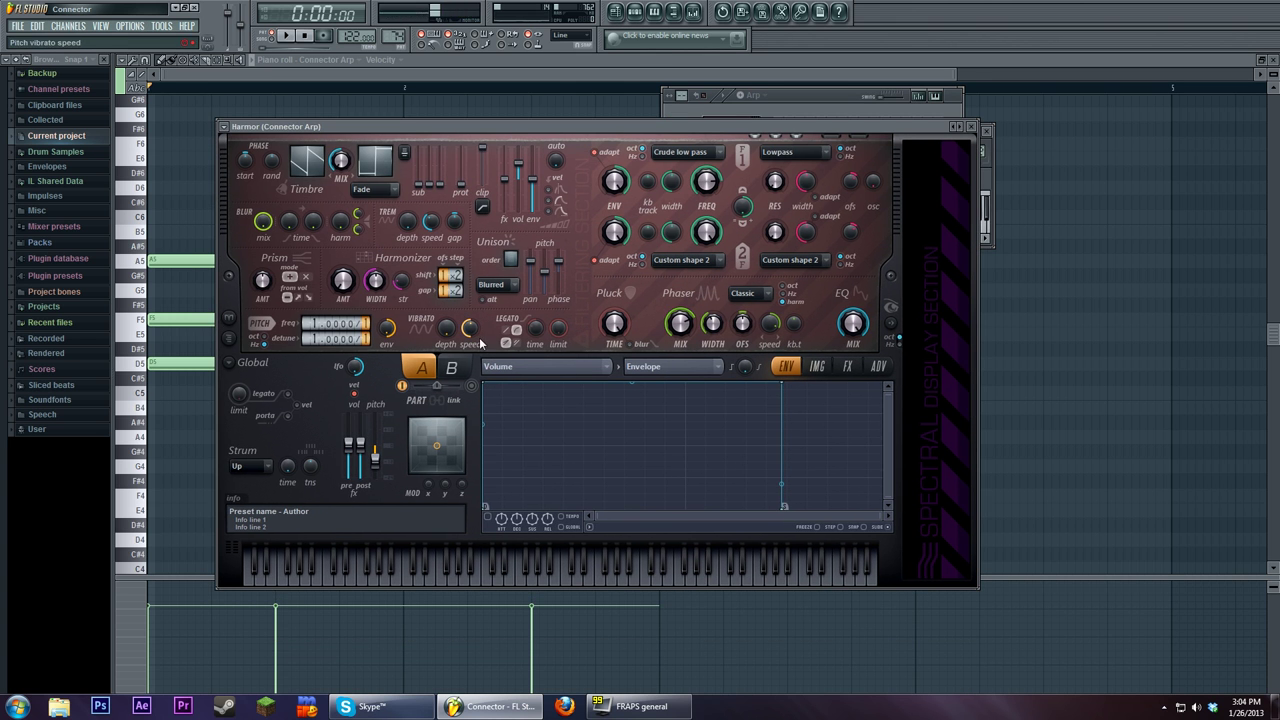
click(845, 368)
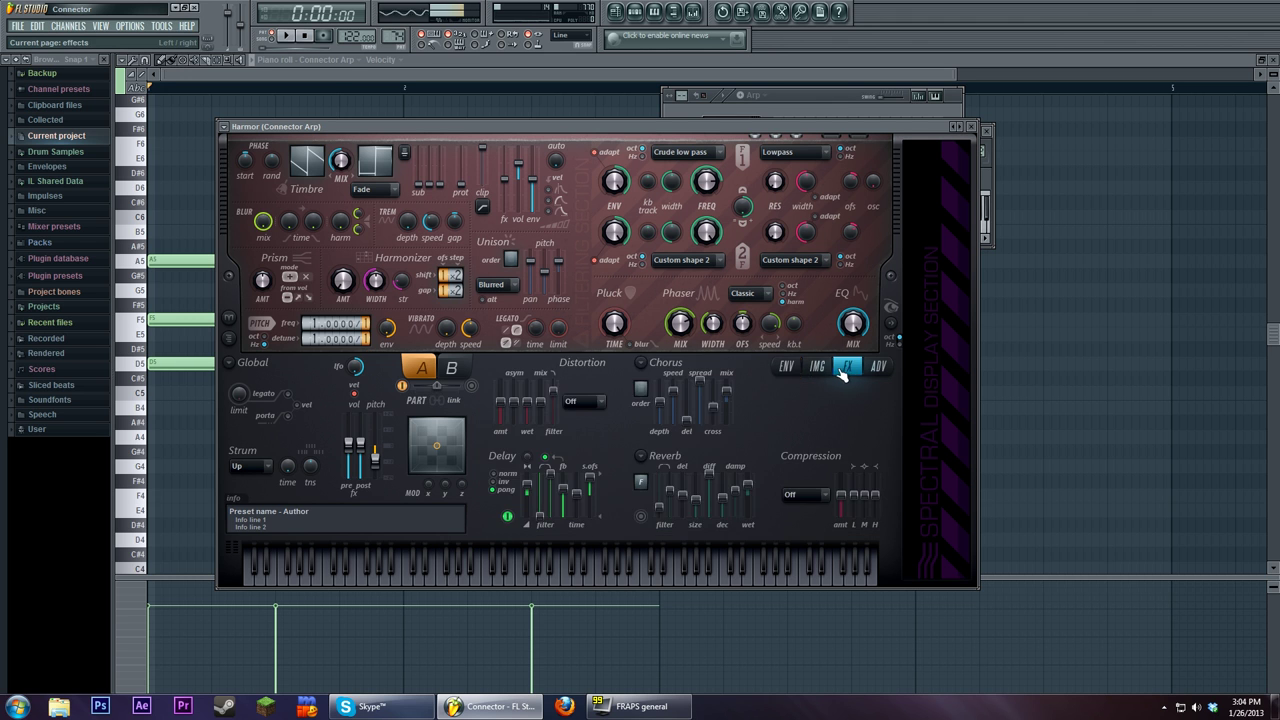
click(786, 366)
click(299, 38)
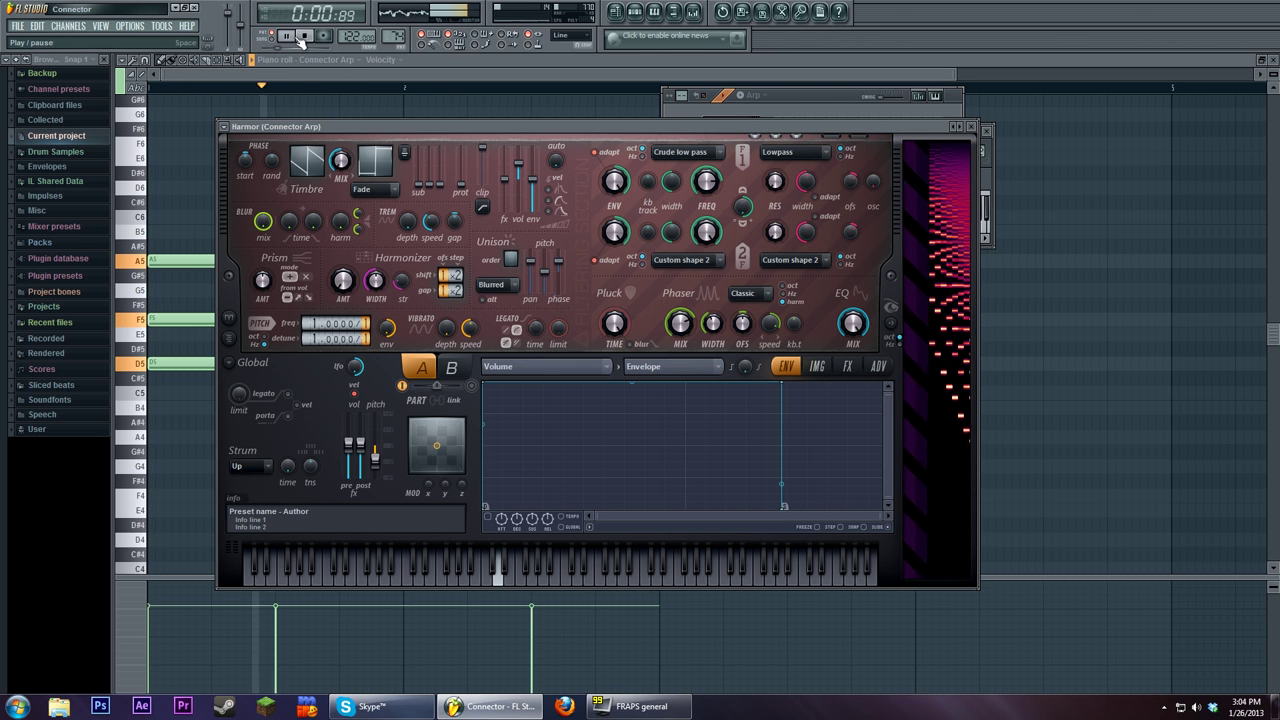
Step: Inspect the Arp's mixer inserts, including the Sidechain Bus and the parametric EQ insert
click(816, 96)
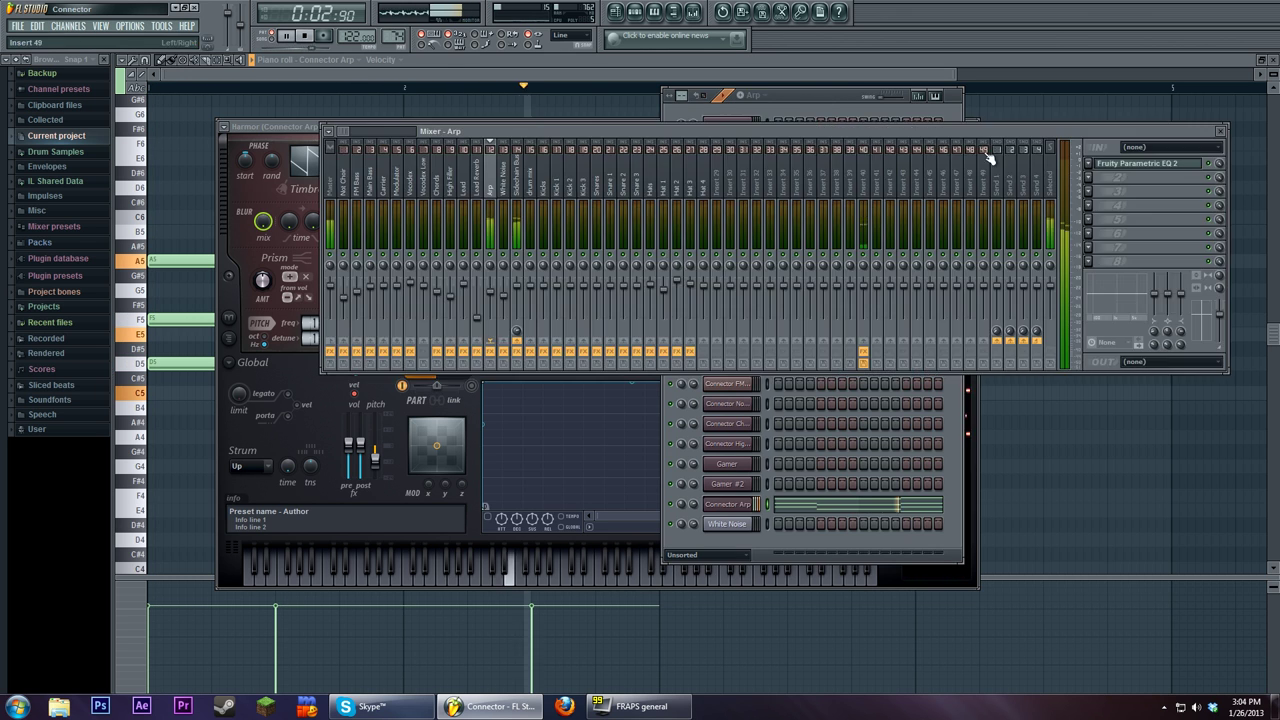
click(521, 187)
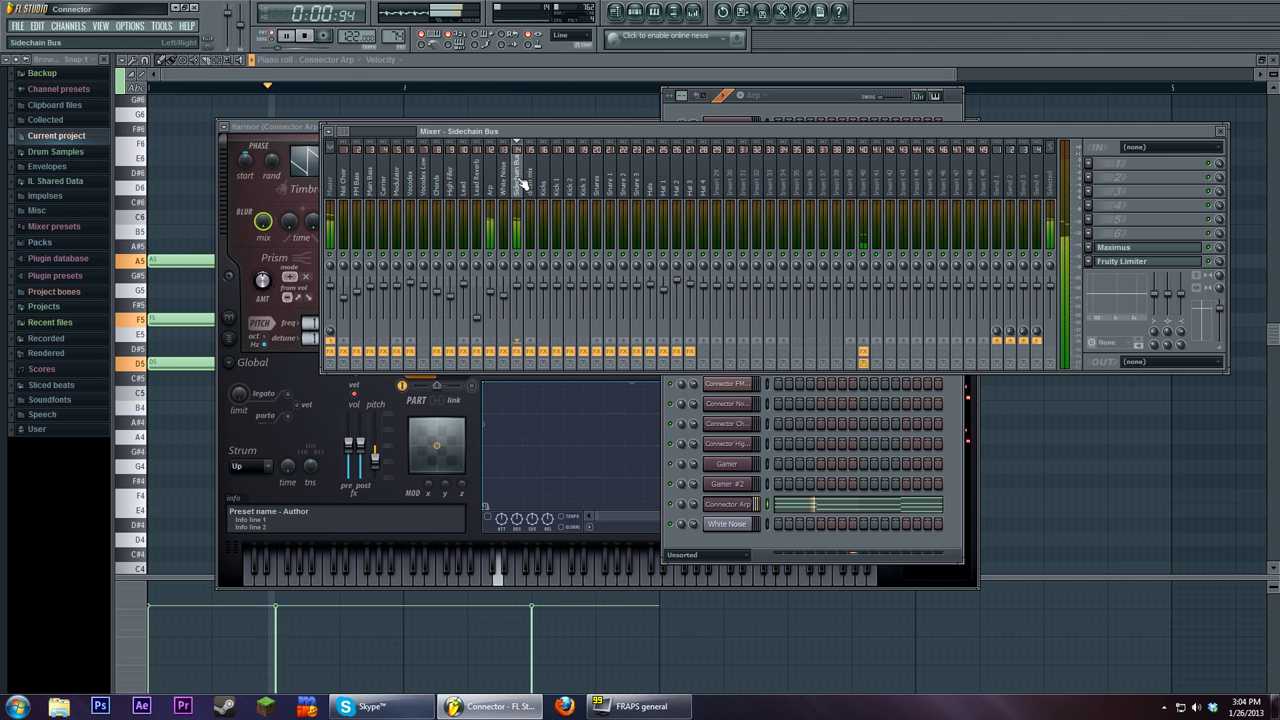
click(480, 180)
Step: Set Harmor's envelope target to Mapping > Global LFO speed, then show the Playlist with F5
click(278, 125)
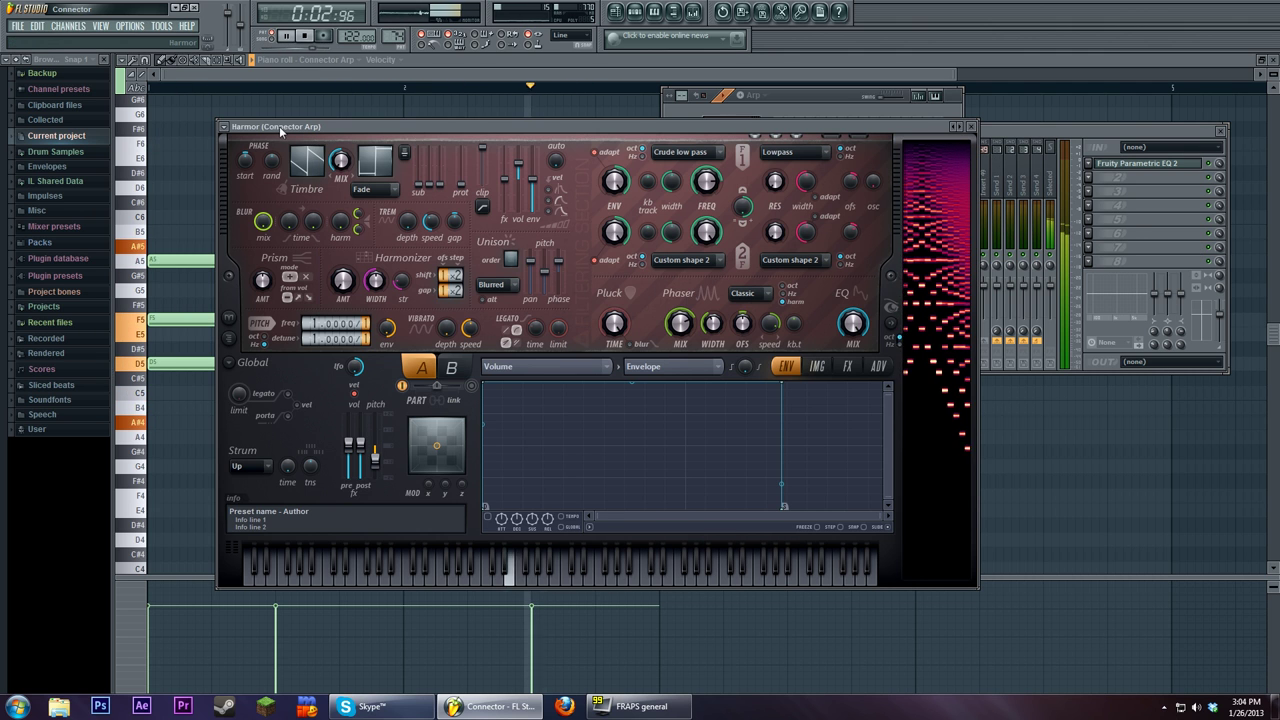
click(680, 332)
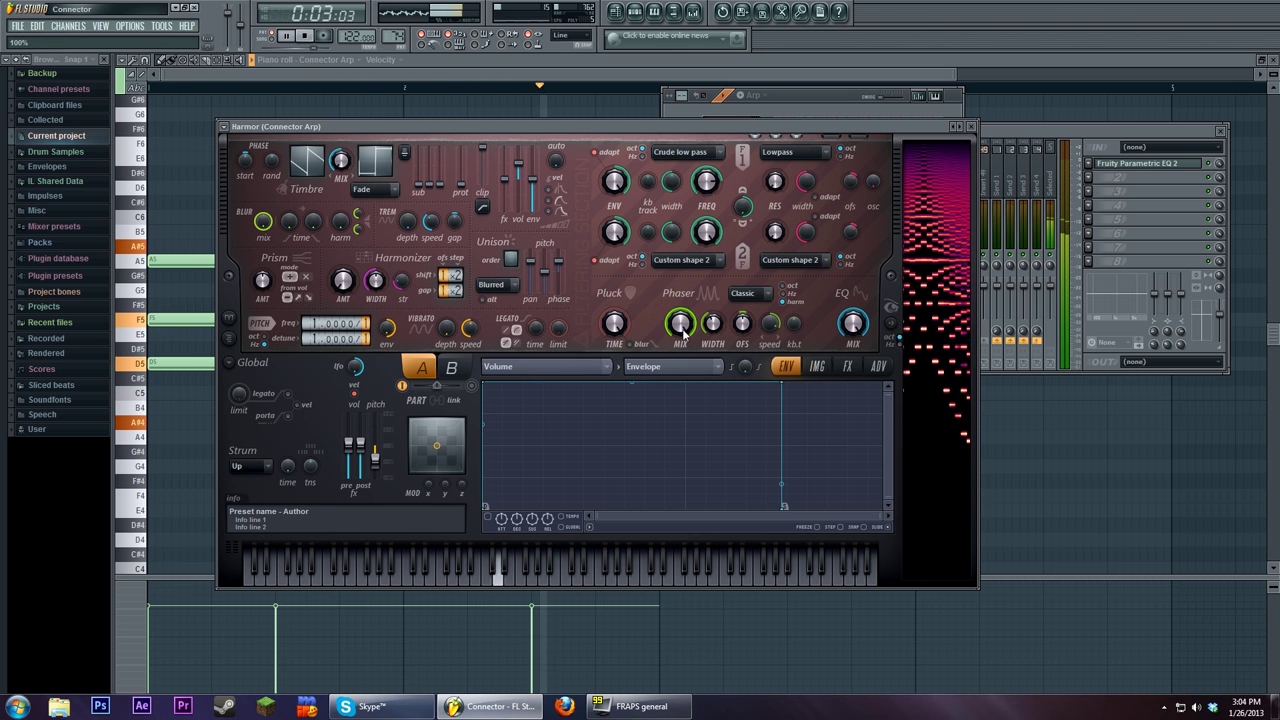
scroll(683, 335, down, 5)
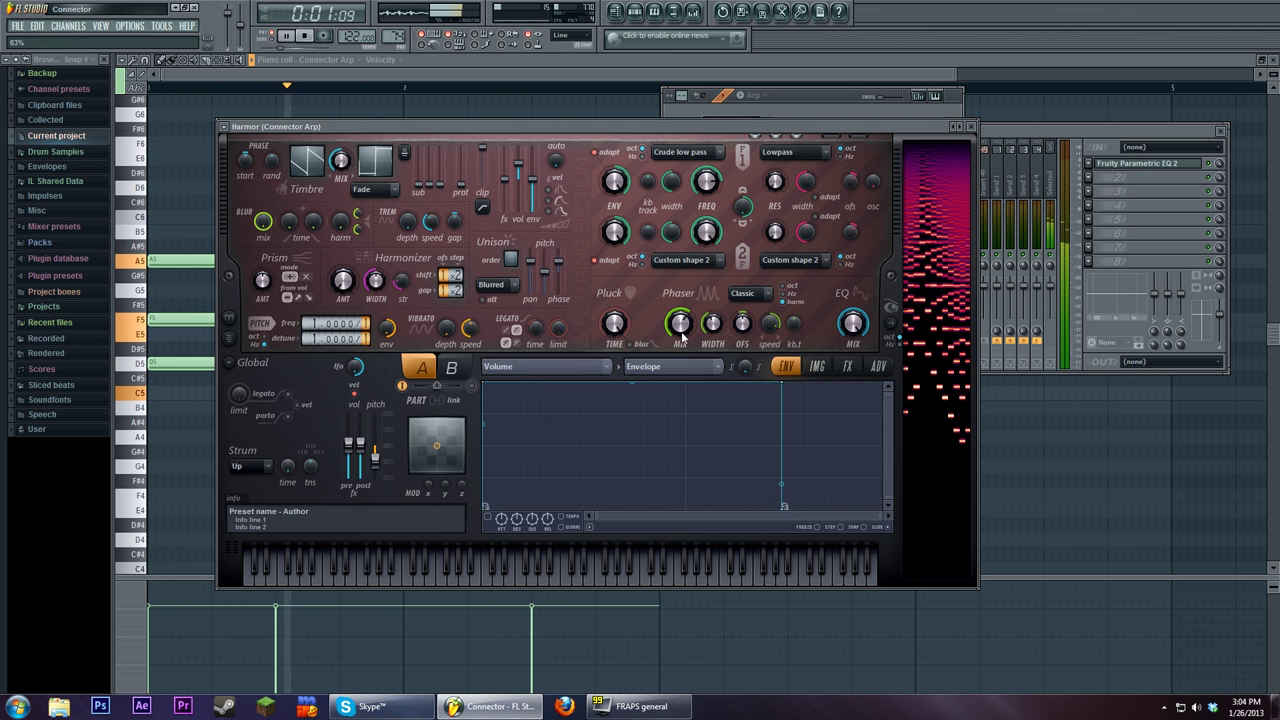
click(545, 366)
click(607, 366)
click(670, 366)
click(560, 310)
click(545, 366)
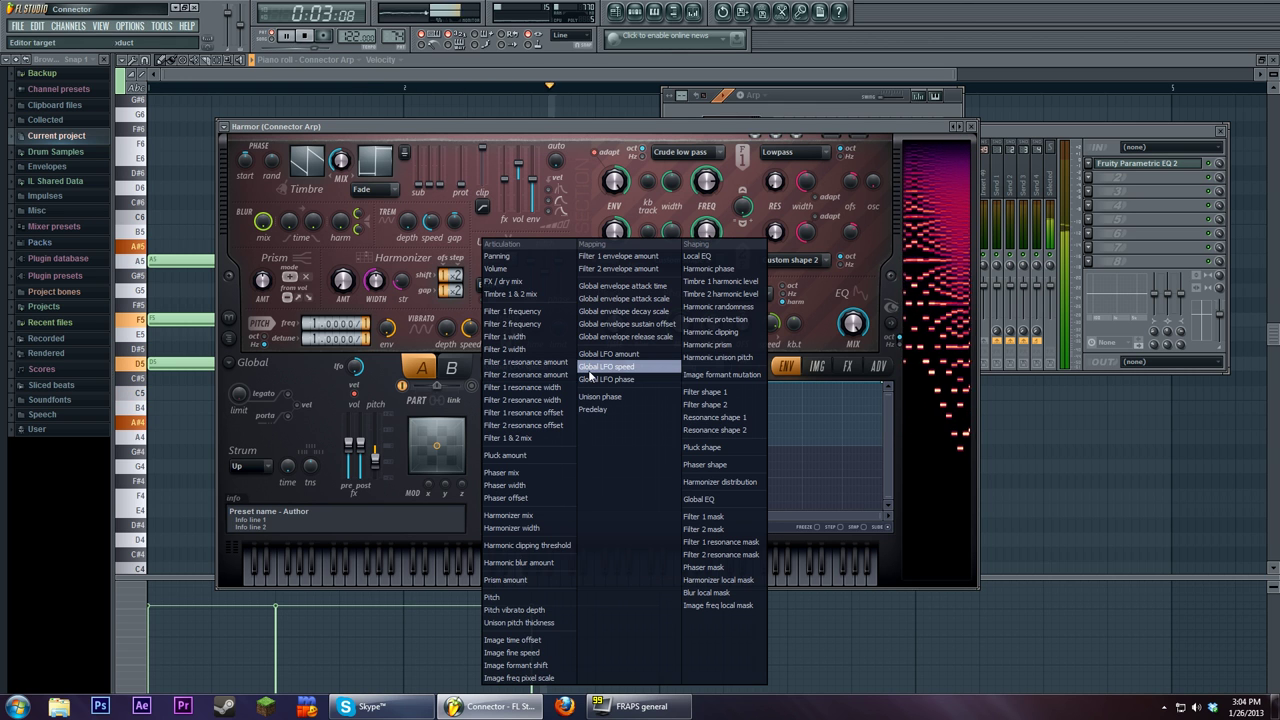
click(600, 367)
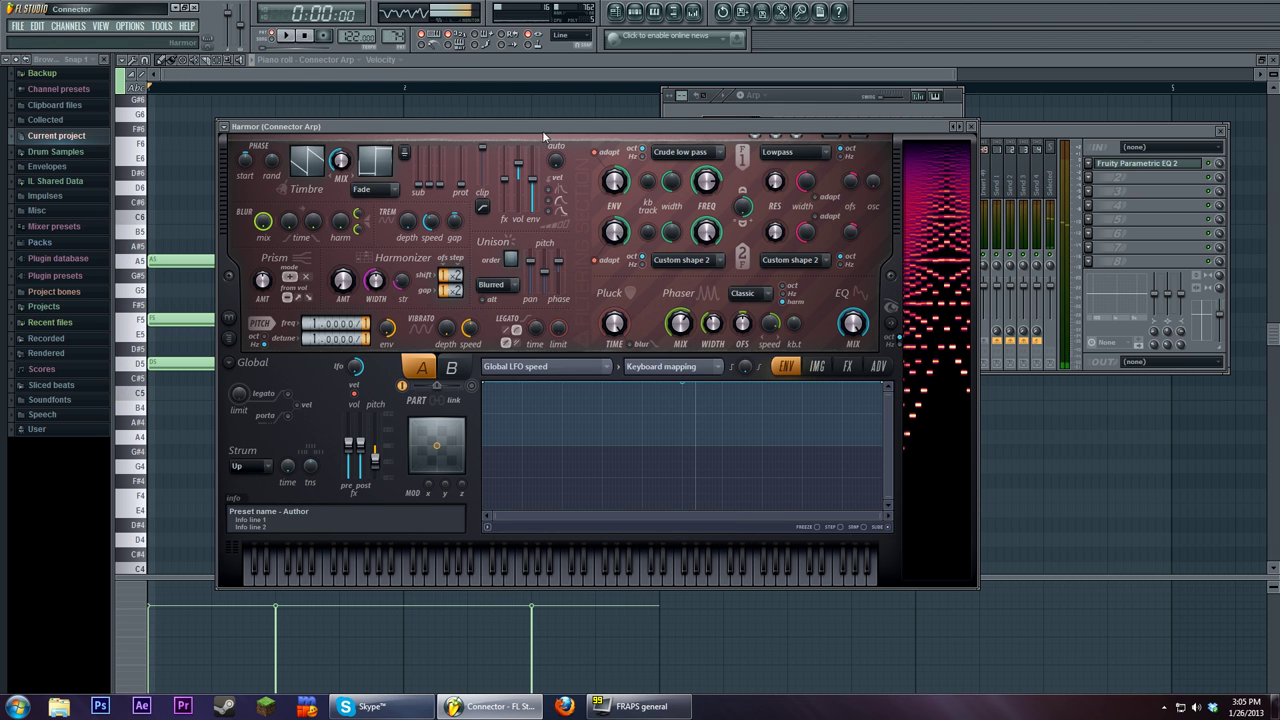
key(F5)
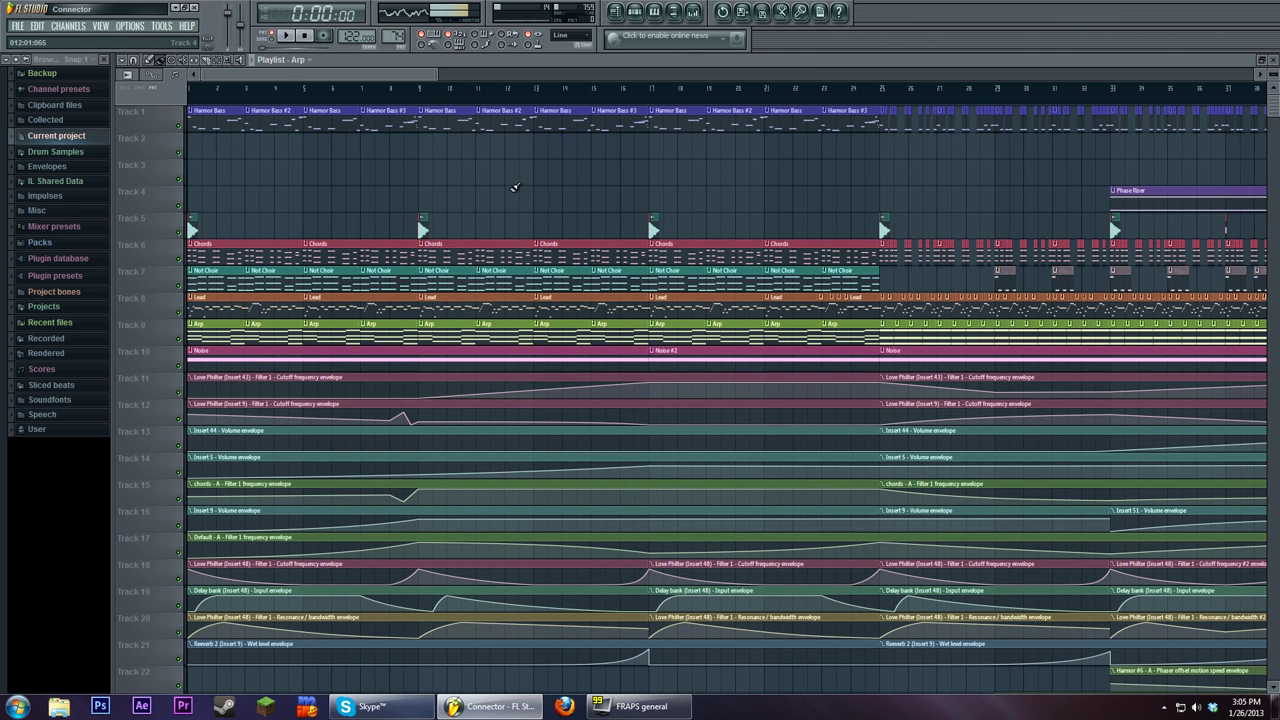
key(F7)
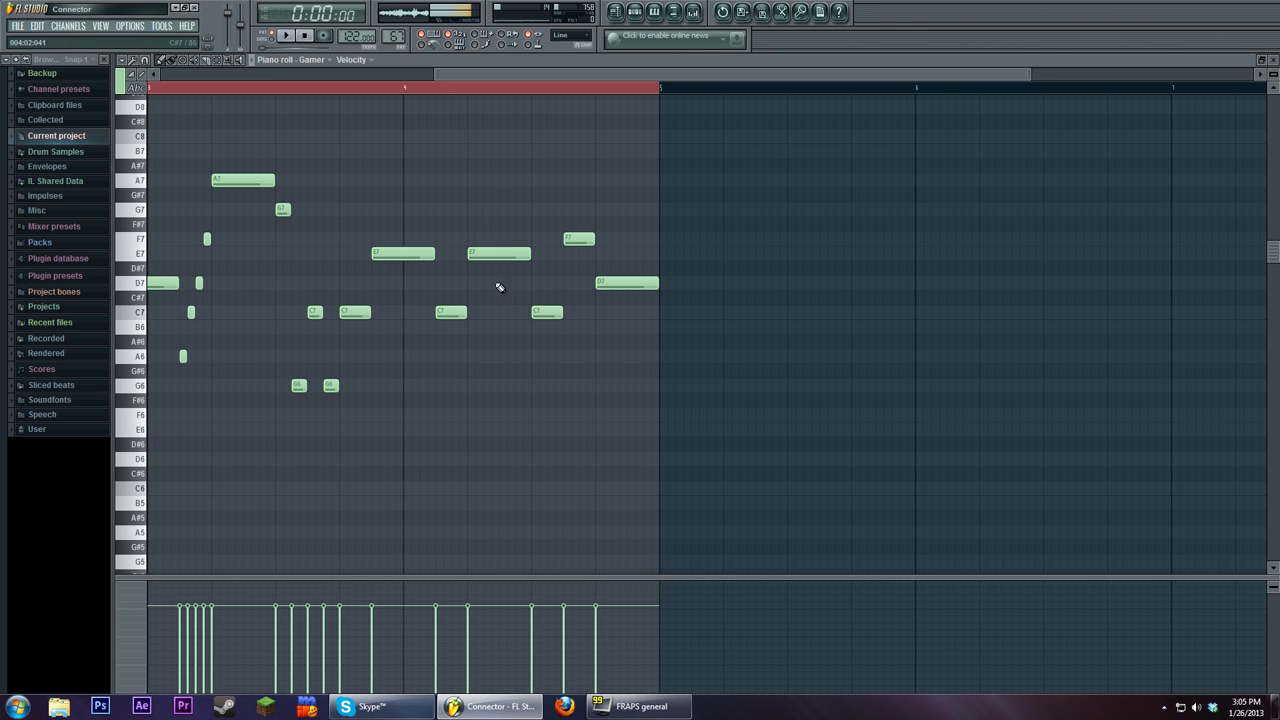
click(285, 36)
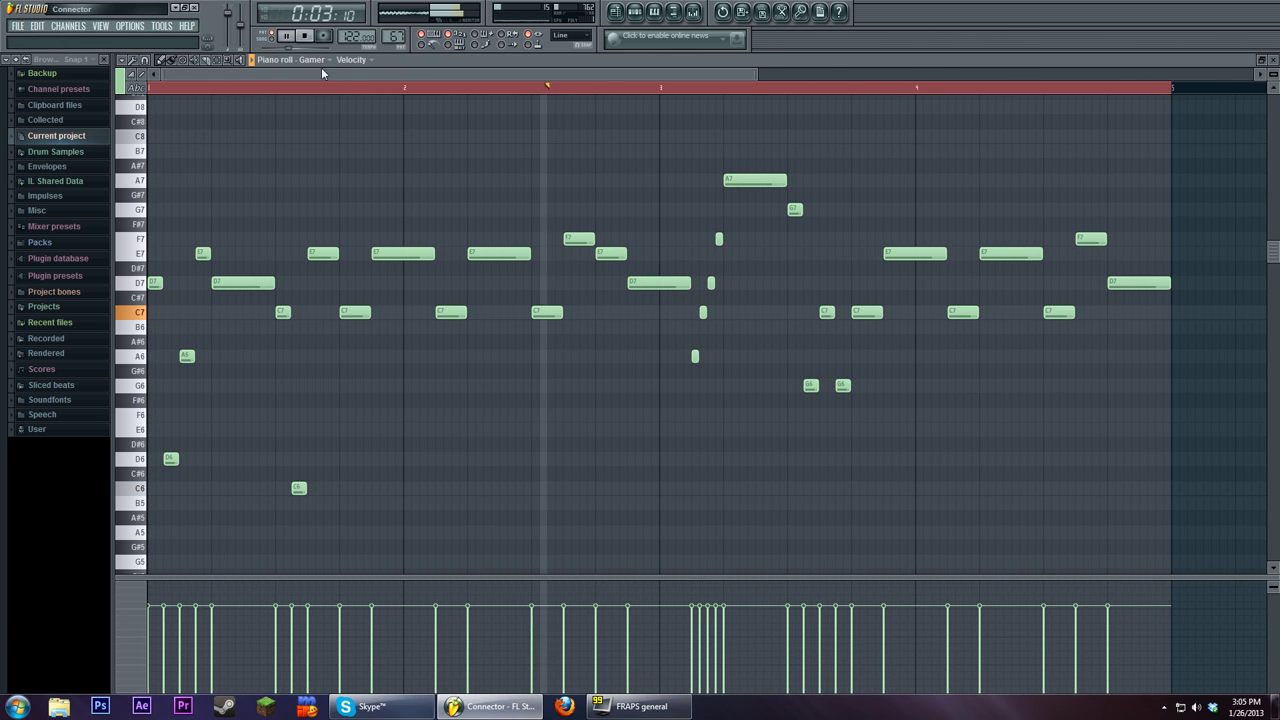
key(F6)
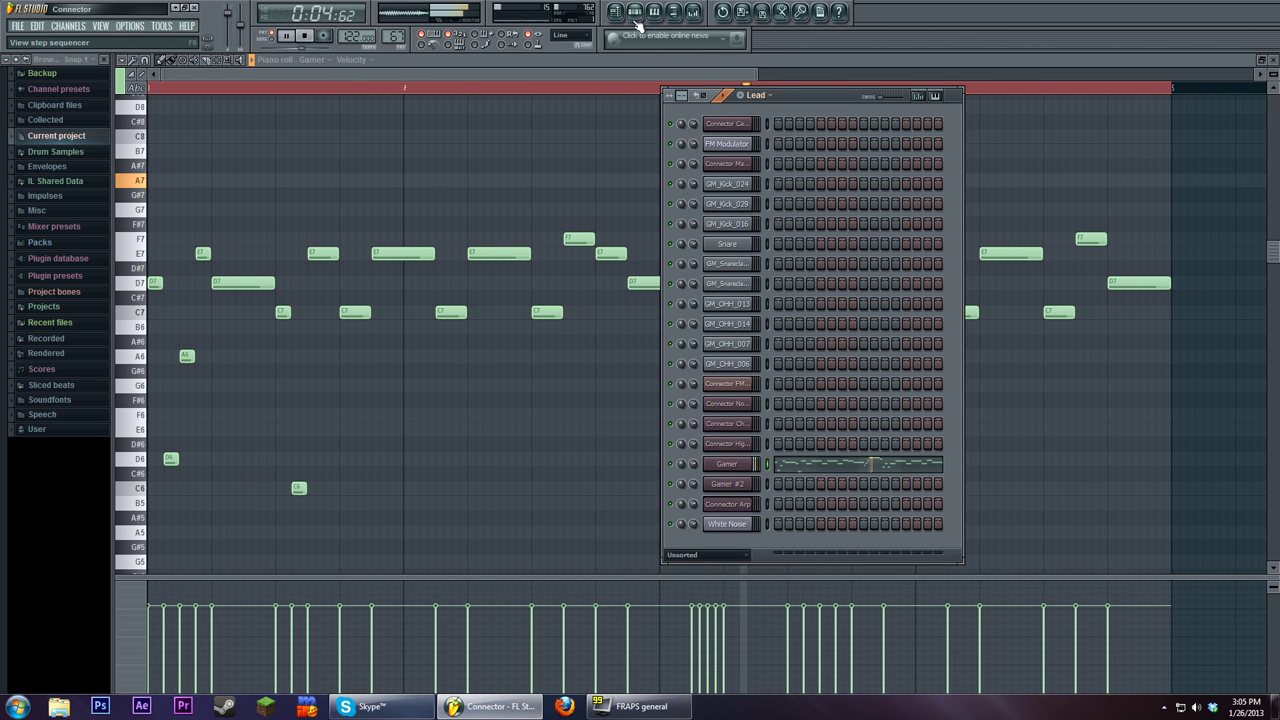
click(733, 463)
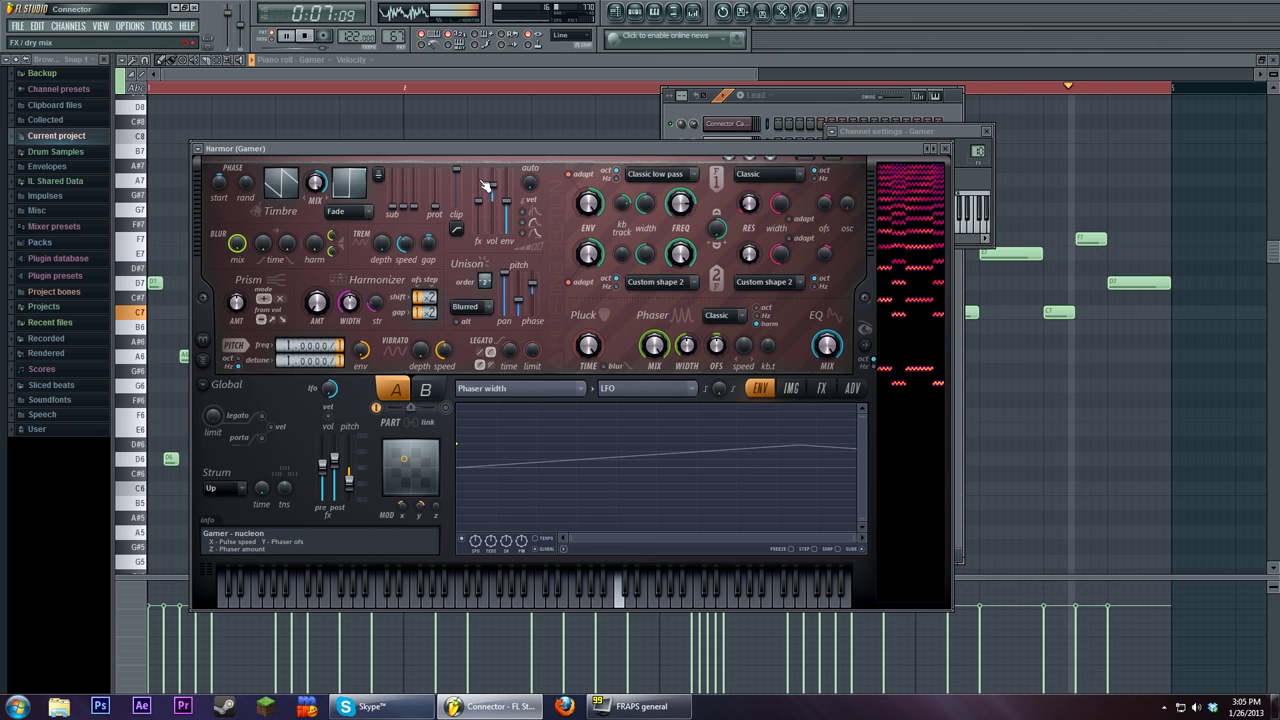
key(space)
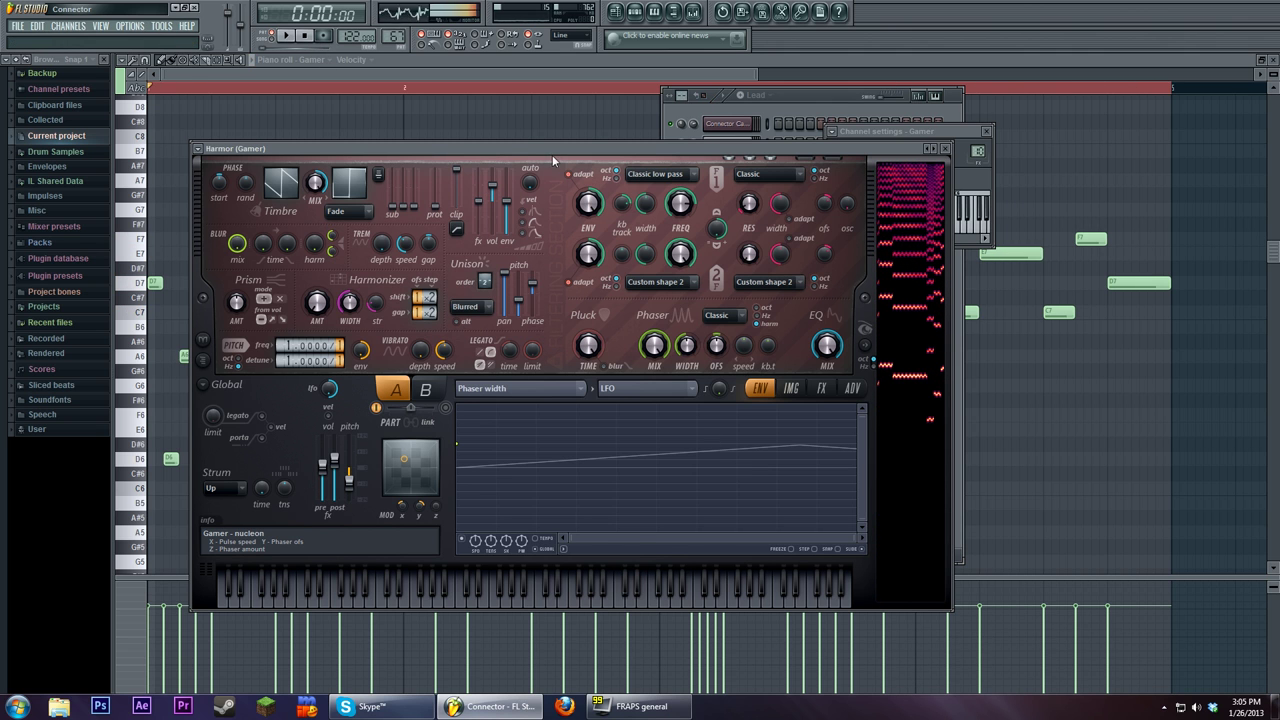
drag(552, 154, 647, 138)
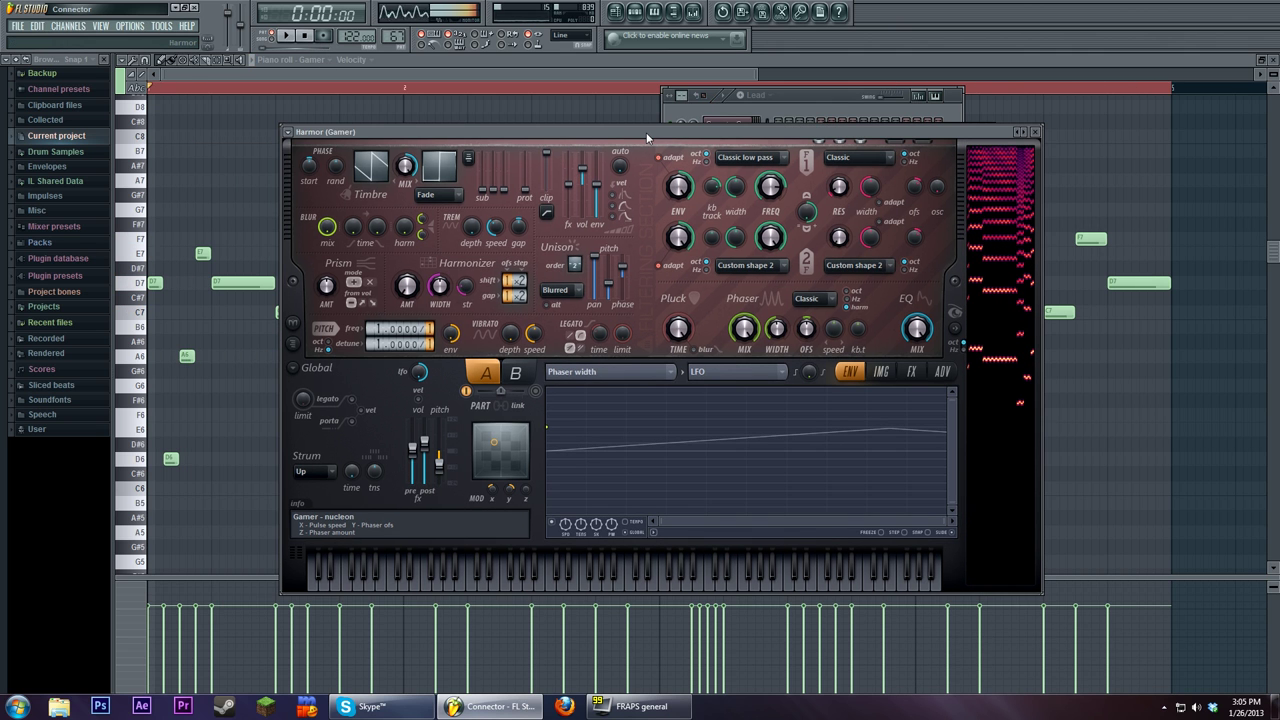
click(617, 11)
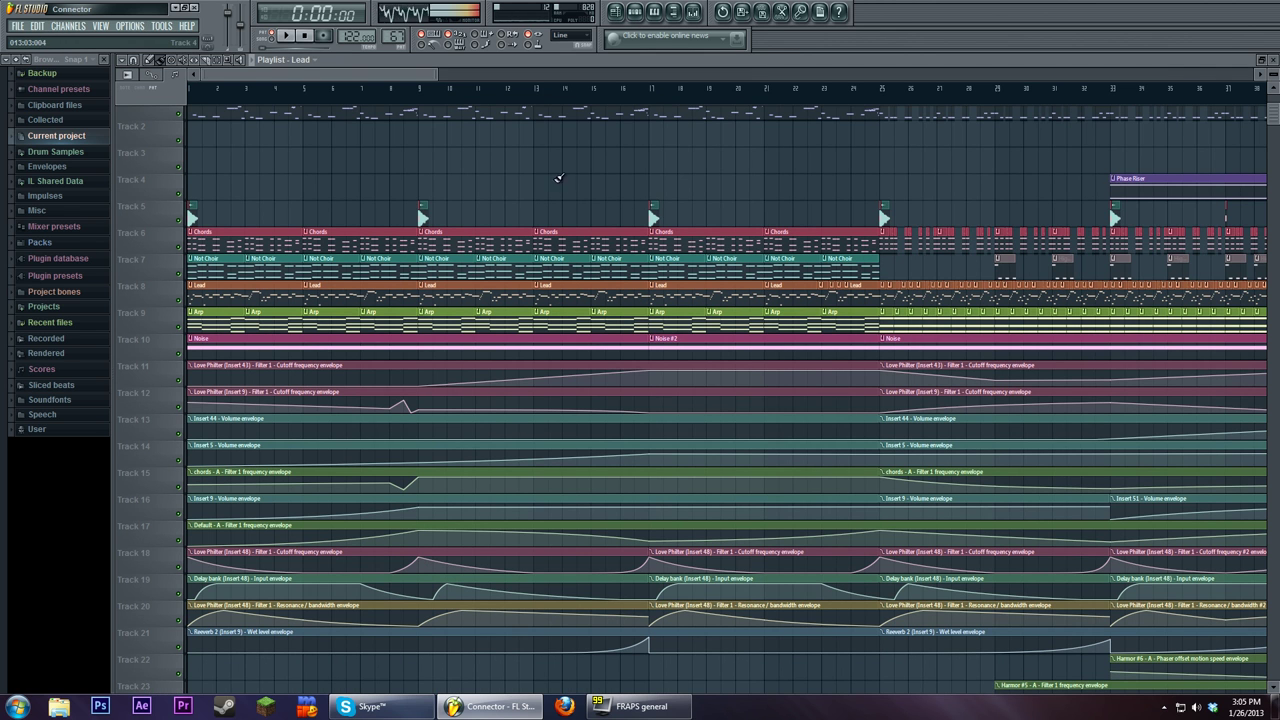
Step: Open the Not Choir clip's piano roll, play and stop its pattern, and return to the playlist
drag(742, 188, 636, 213)
scroll(560, 230, up, 4)
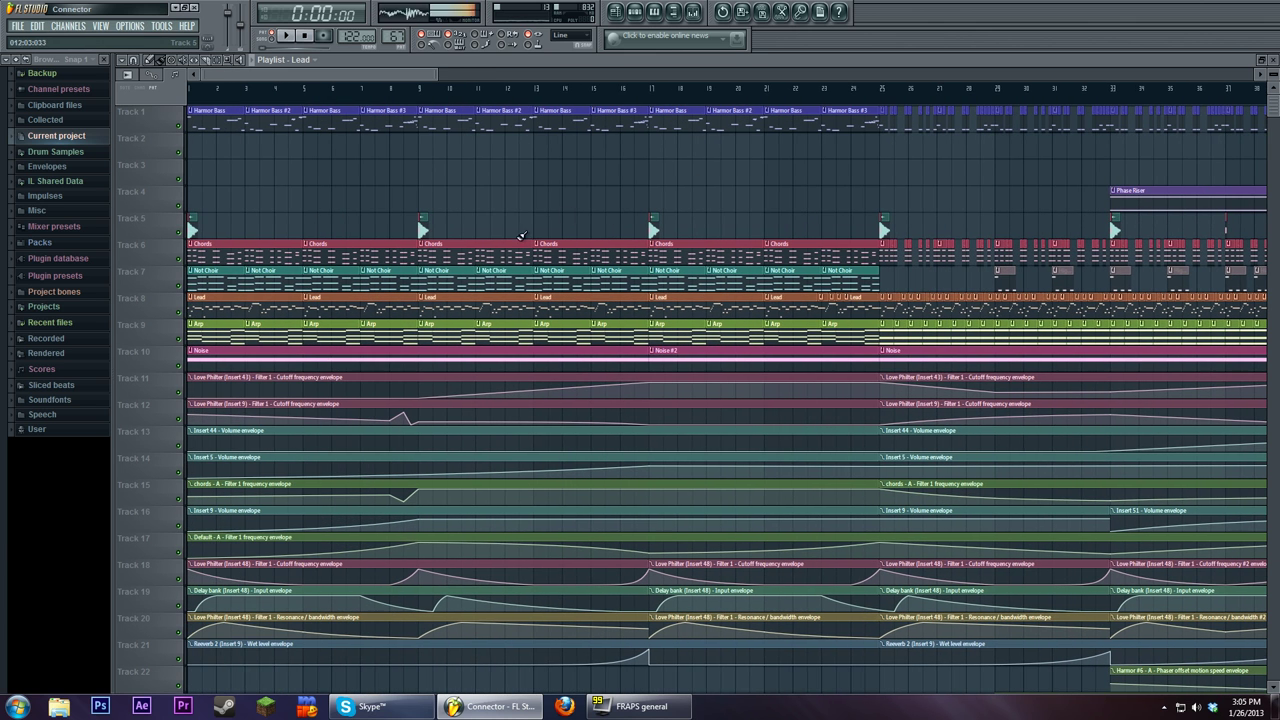
double_click(493, 275)
scroll(797, 271, up, 5)
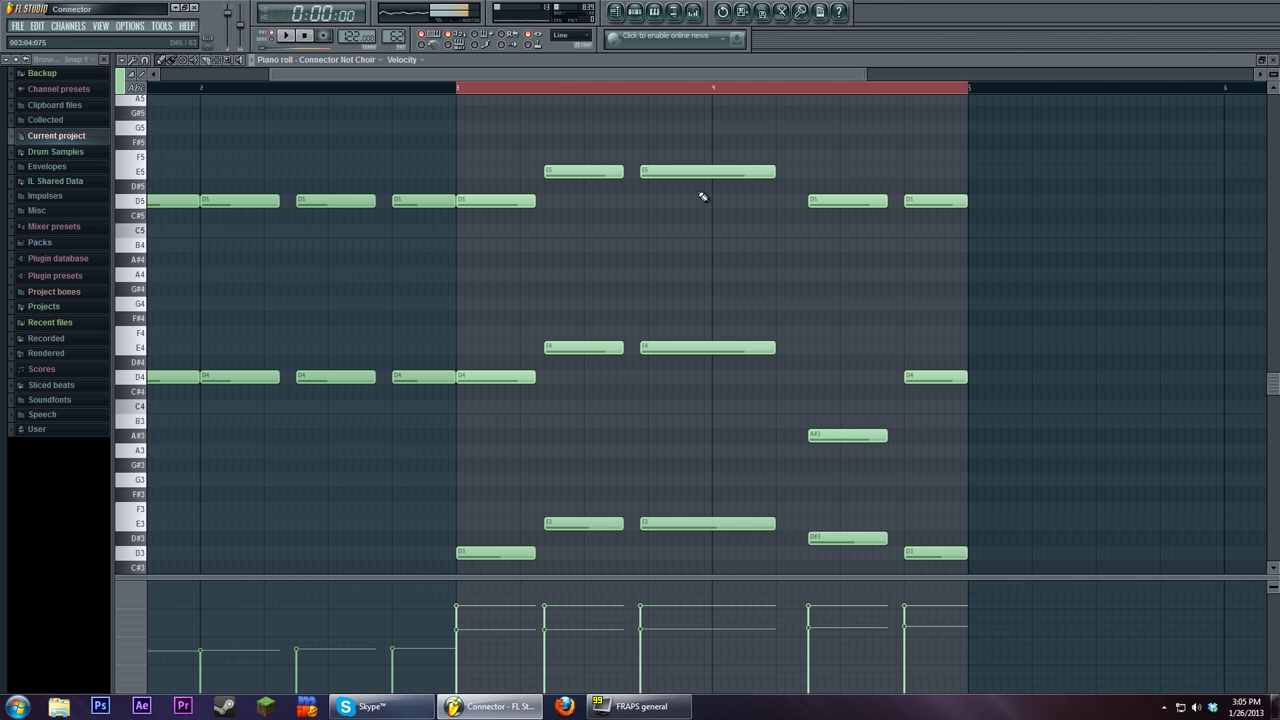
click(634, 12)
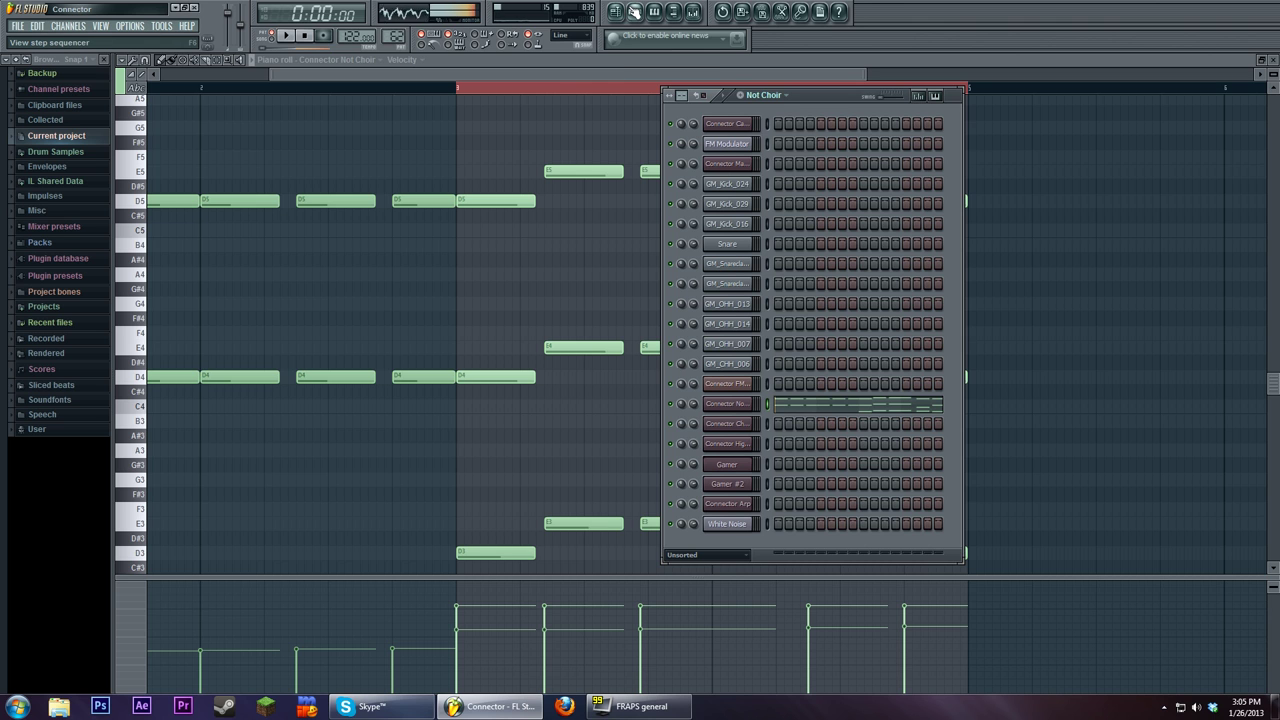
click(285, 36)
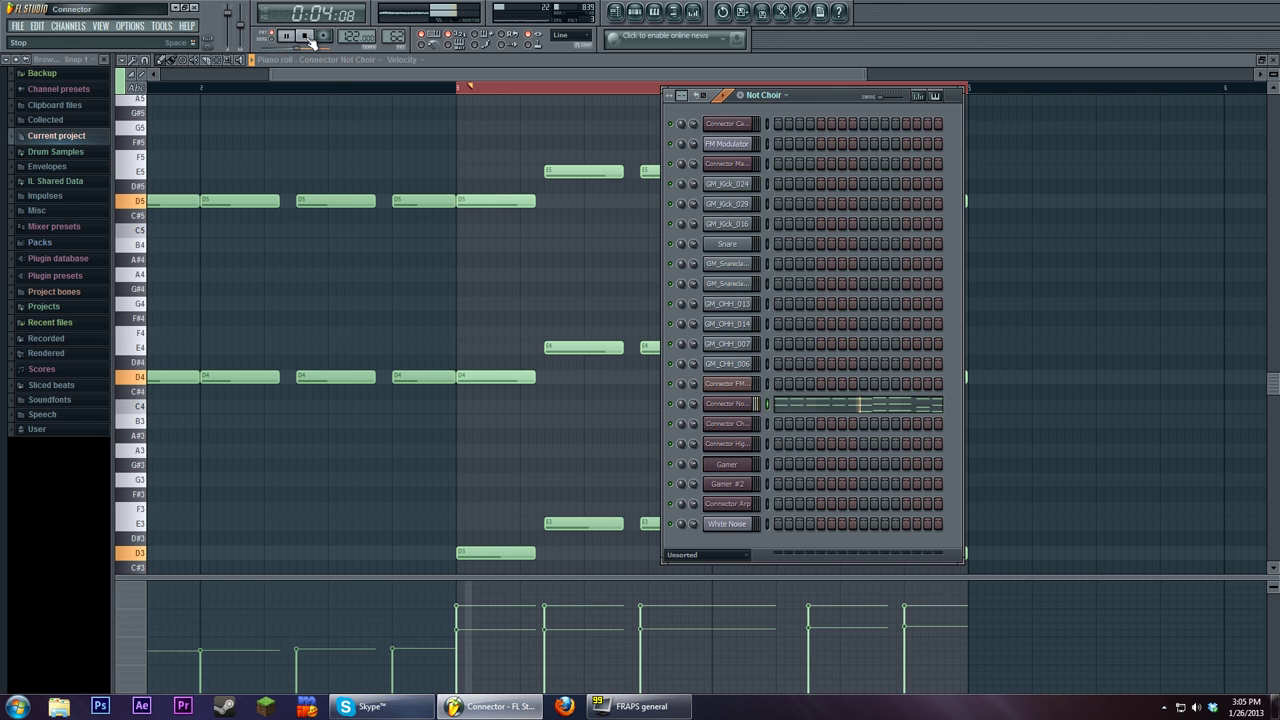
click(305, 36)
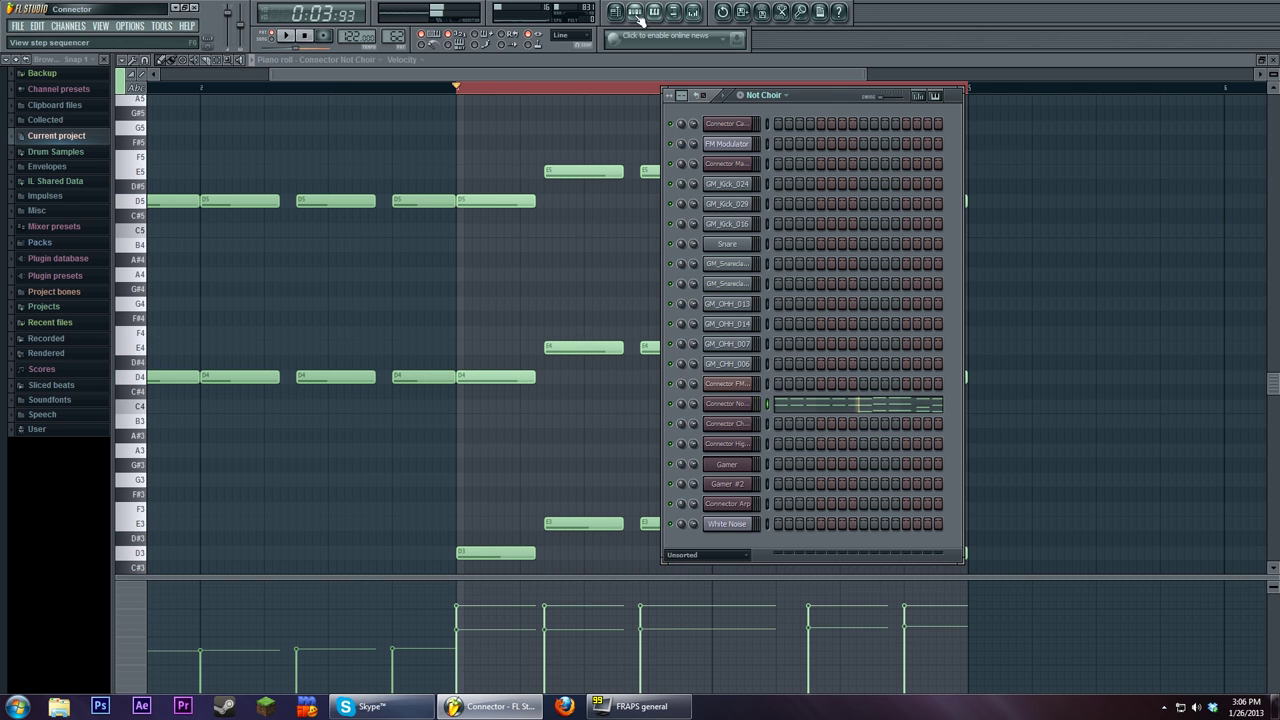
click(615, 11)
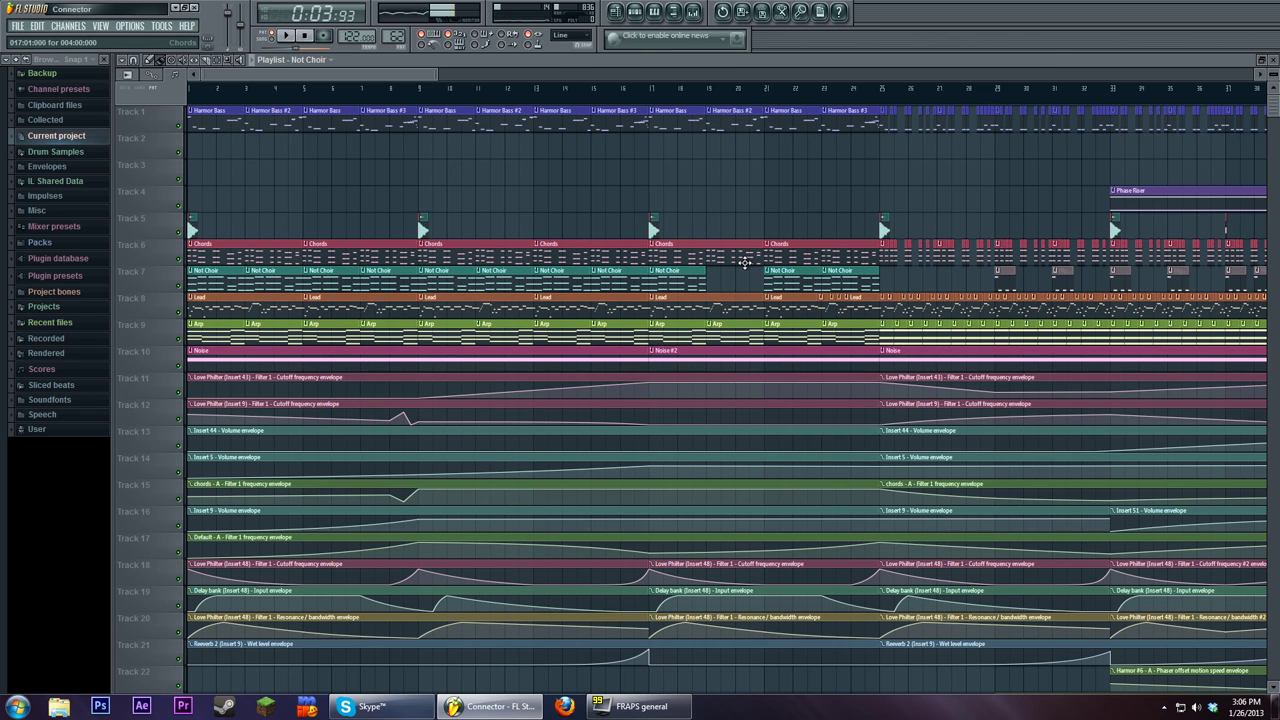
Step: Place a Not Choir clip in Track 7's gap and briefly play from a chosen position
click(744, 262)
click(765, 90)
click(285, 36)
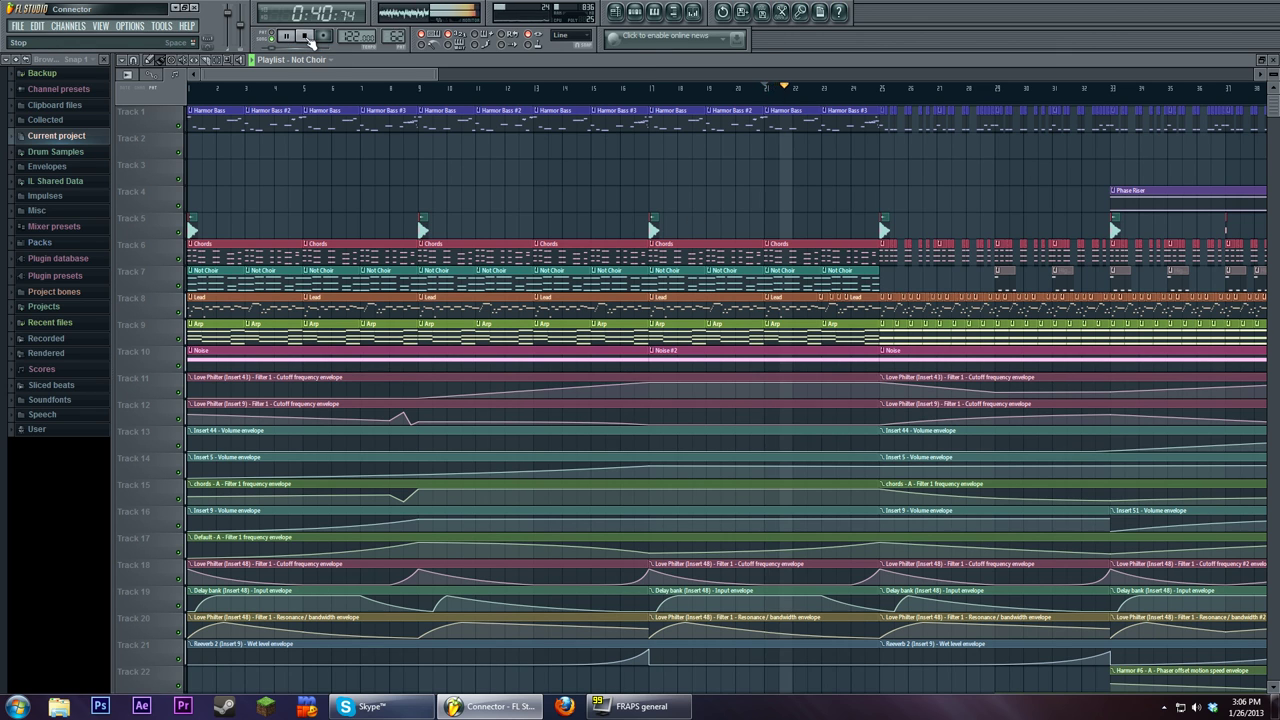
click(304, 36)
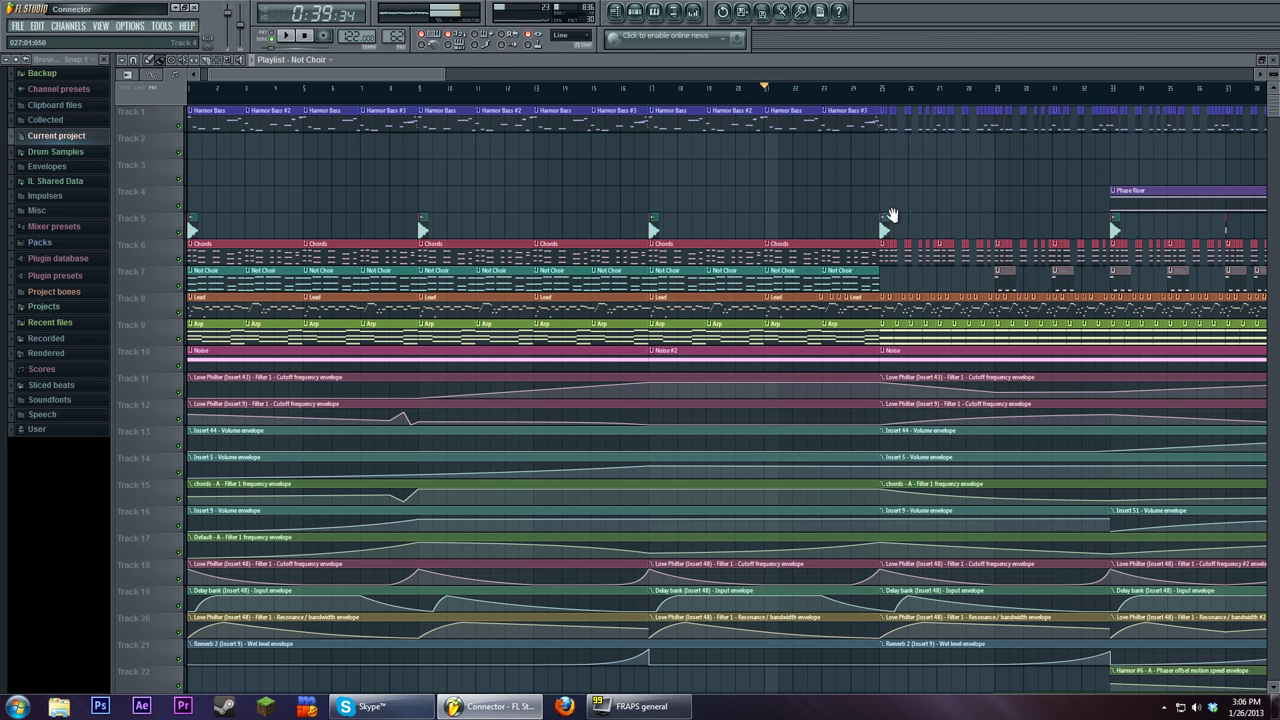
Step: Play the arrangement's middle section past the two-minute mark, then stop back at 0:00:00
scroll(798, 213, right, 10)
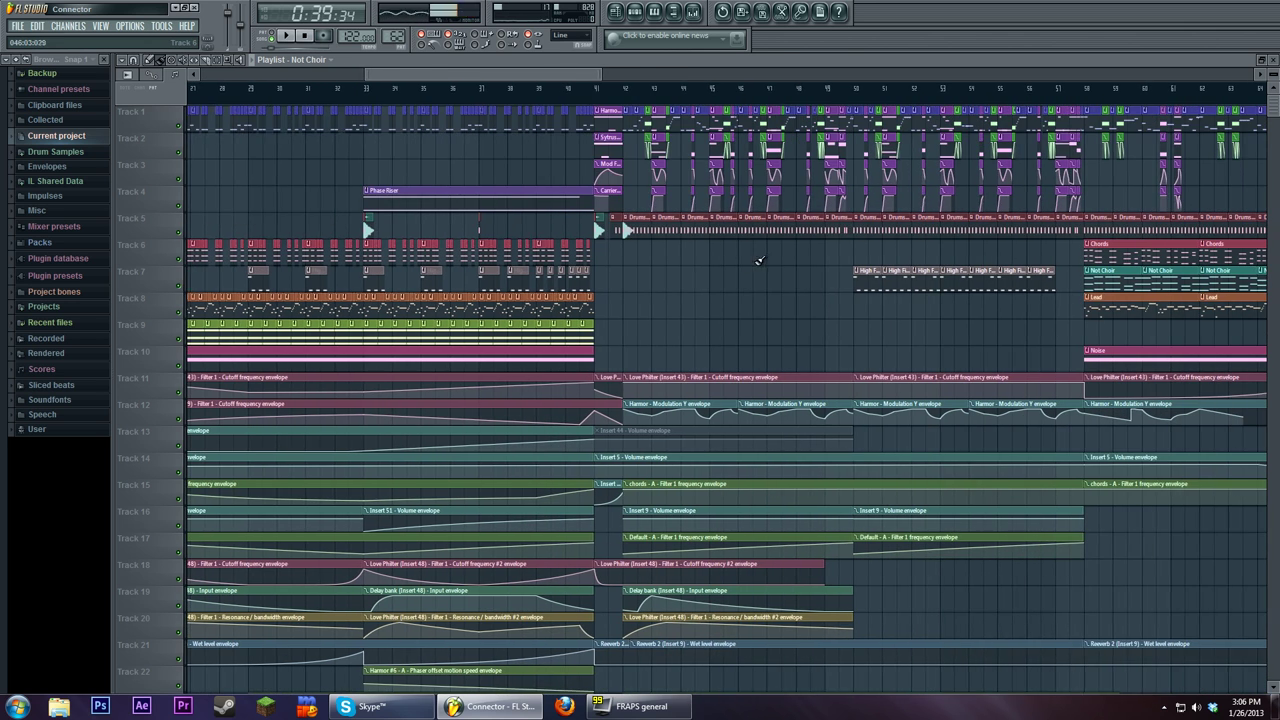
scroll(748, 262, right, 4)
scroll(826, 294, right, 6)
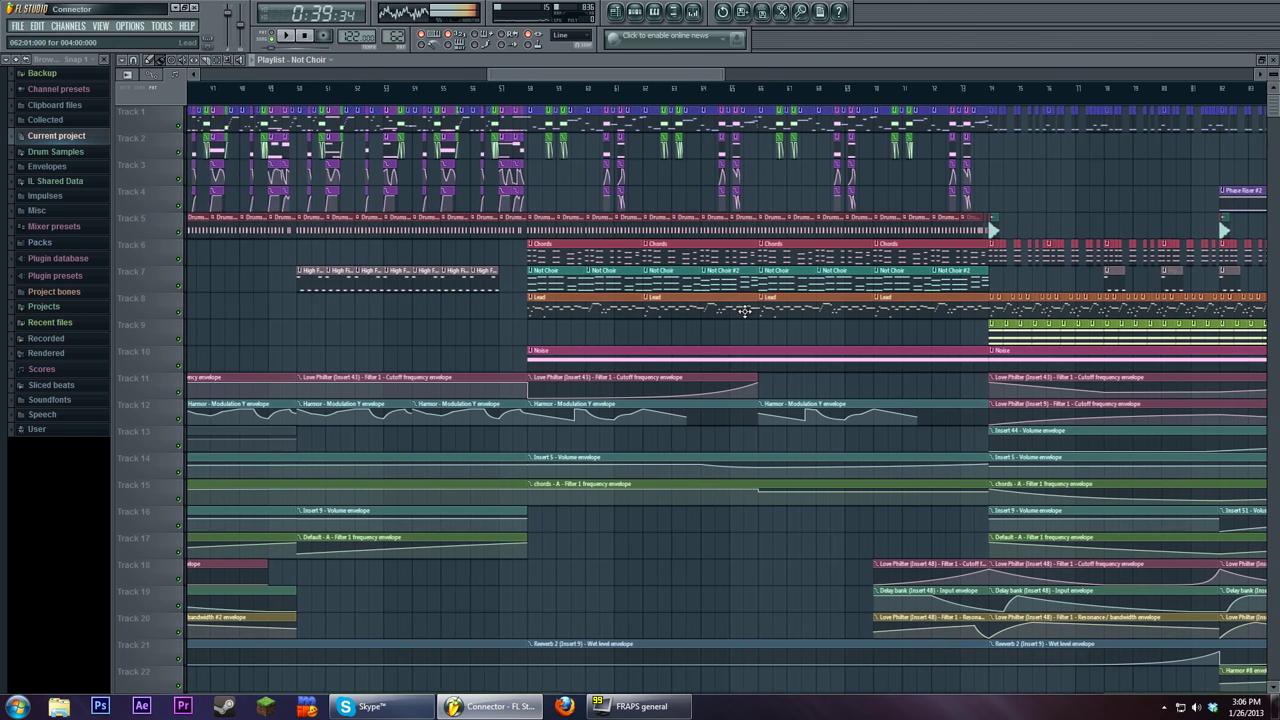
click(703, 96)
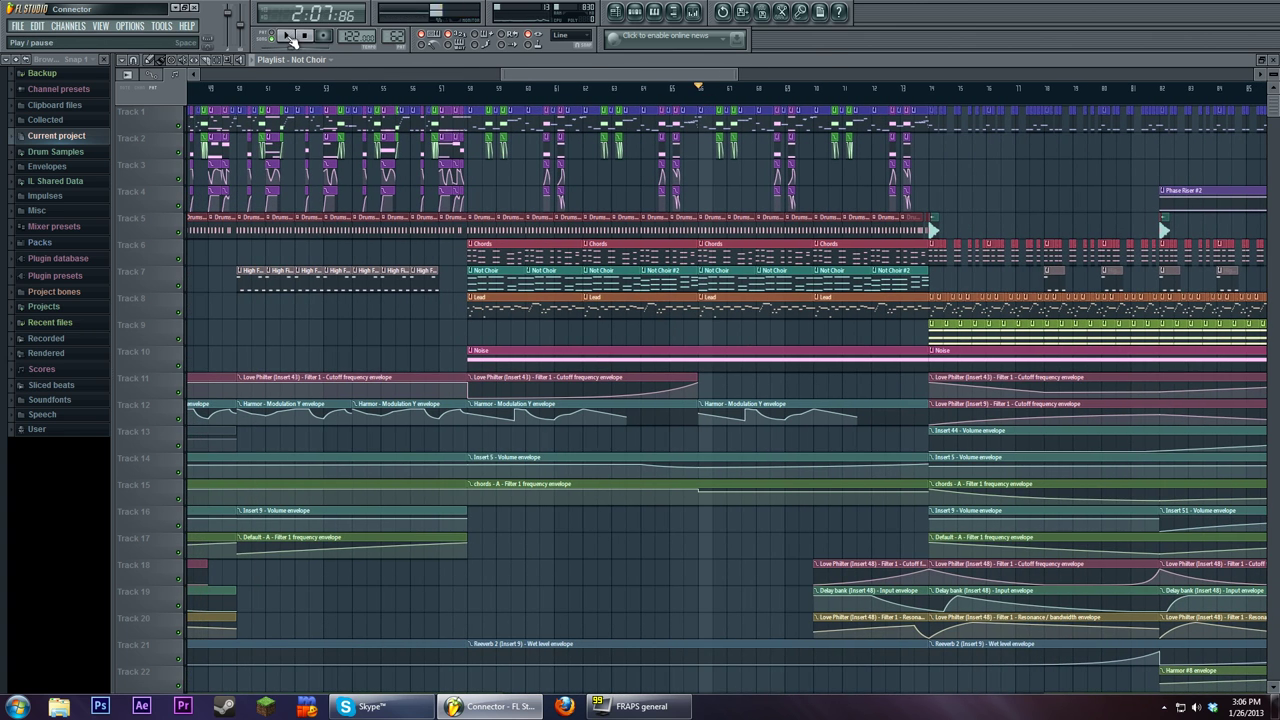
click(288, 37)
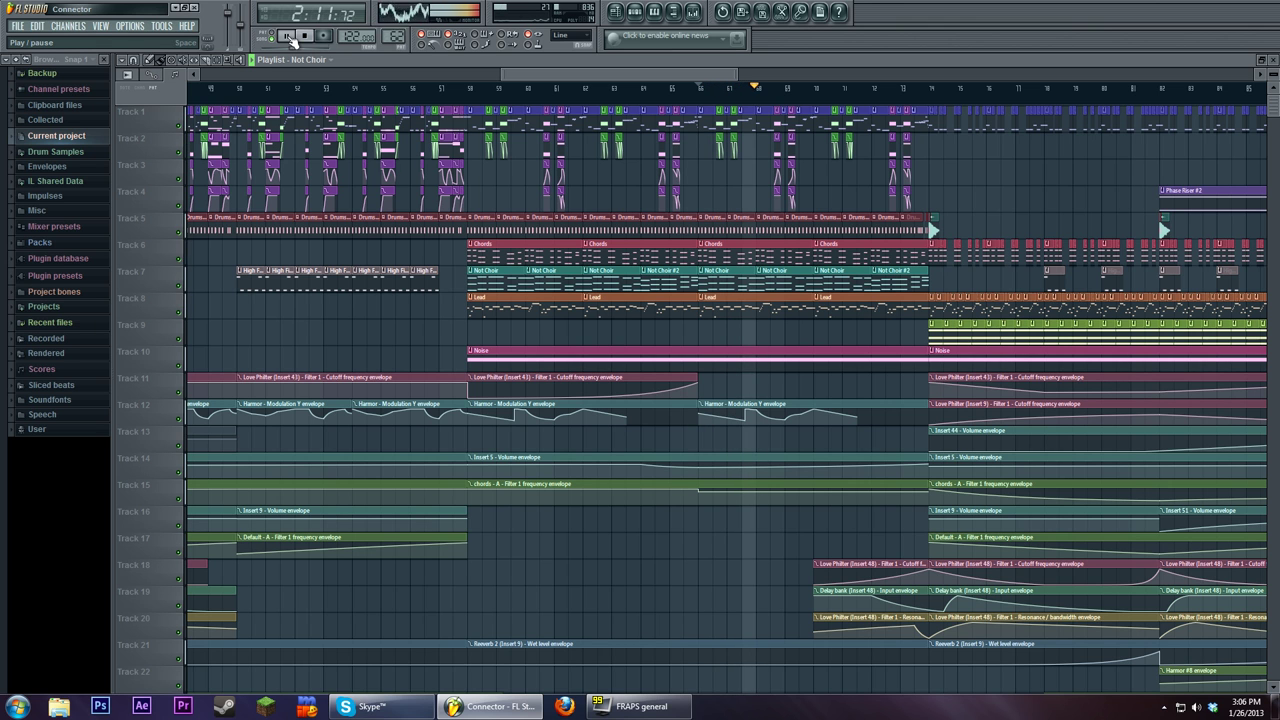
scroll(528, 98, down, 1)
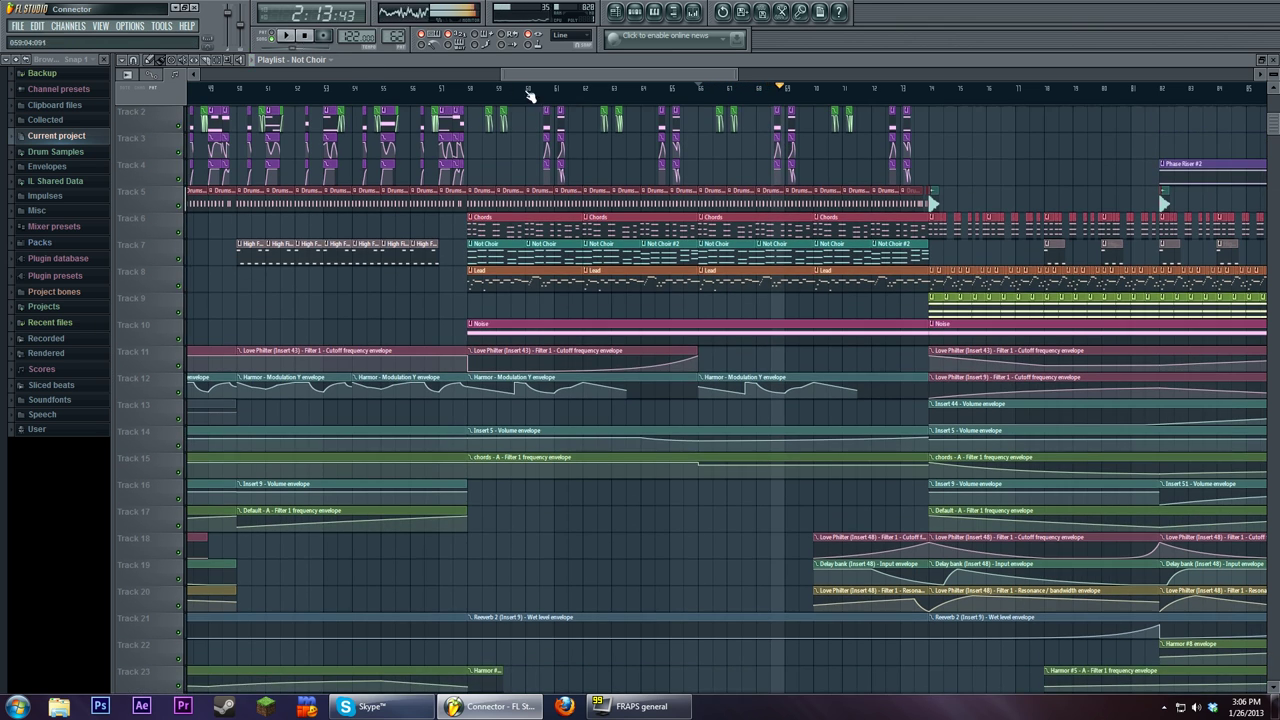
click(472, 88)
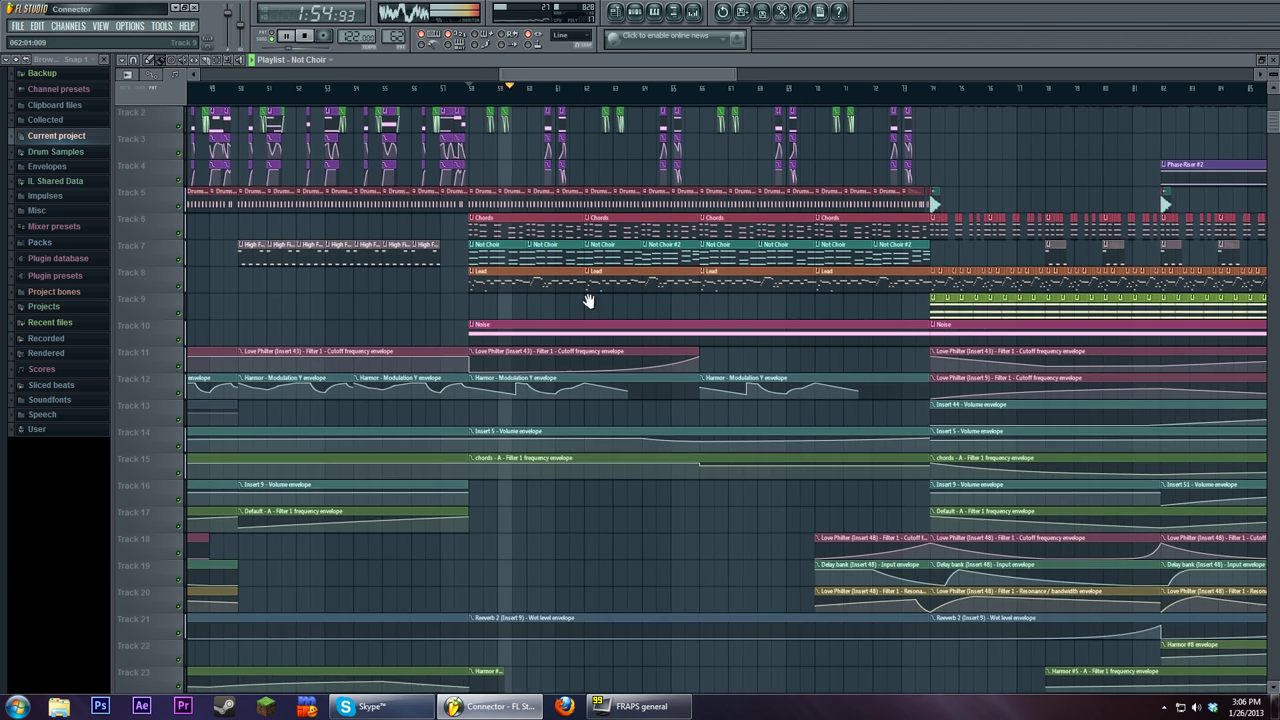
drag(592, 302, 647, 331)
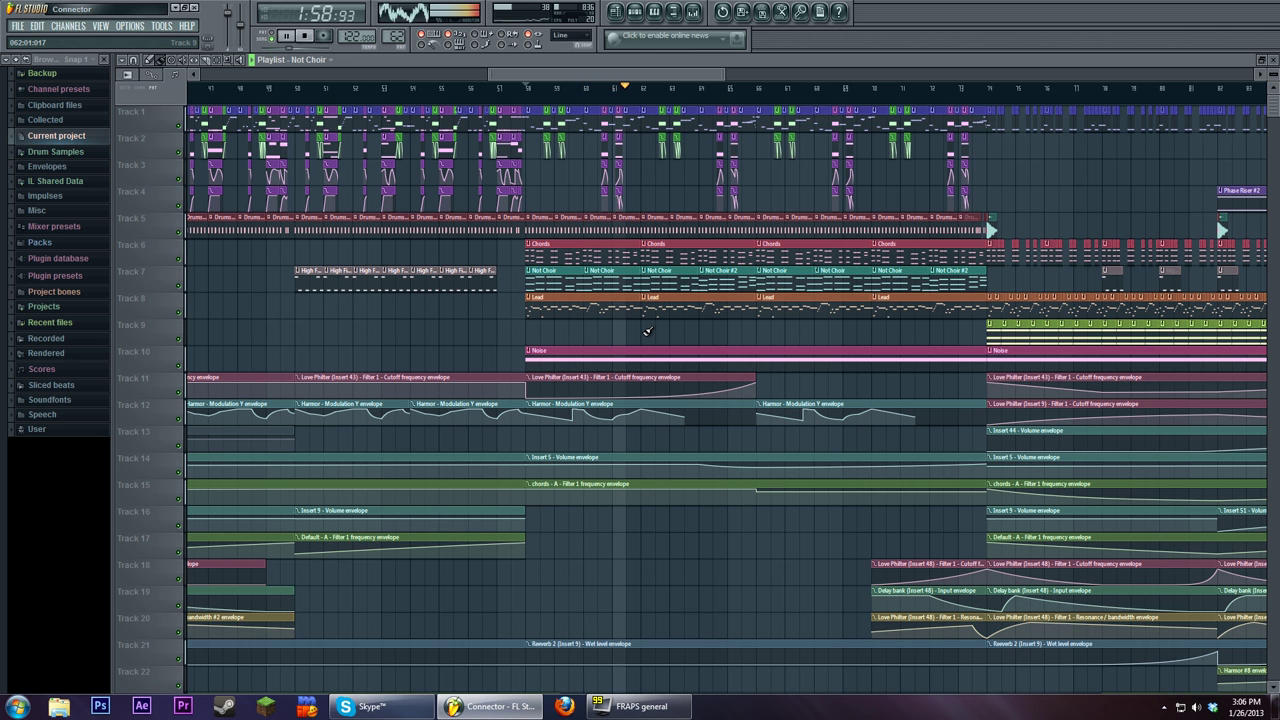
drag(647, 331, 709, 333)
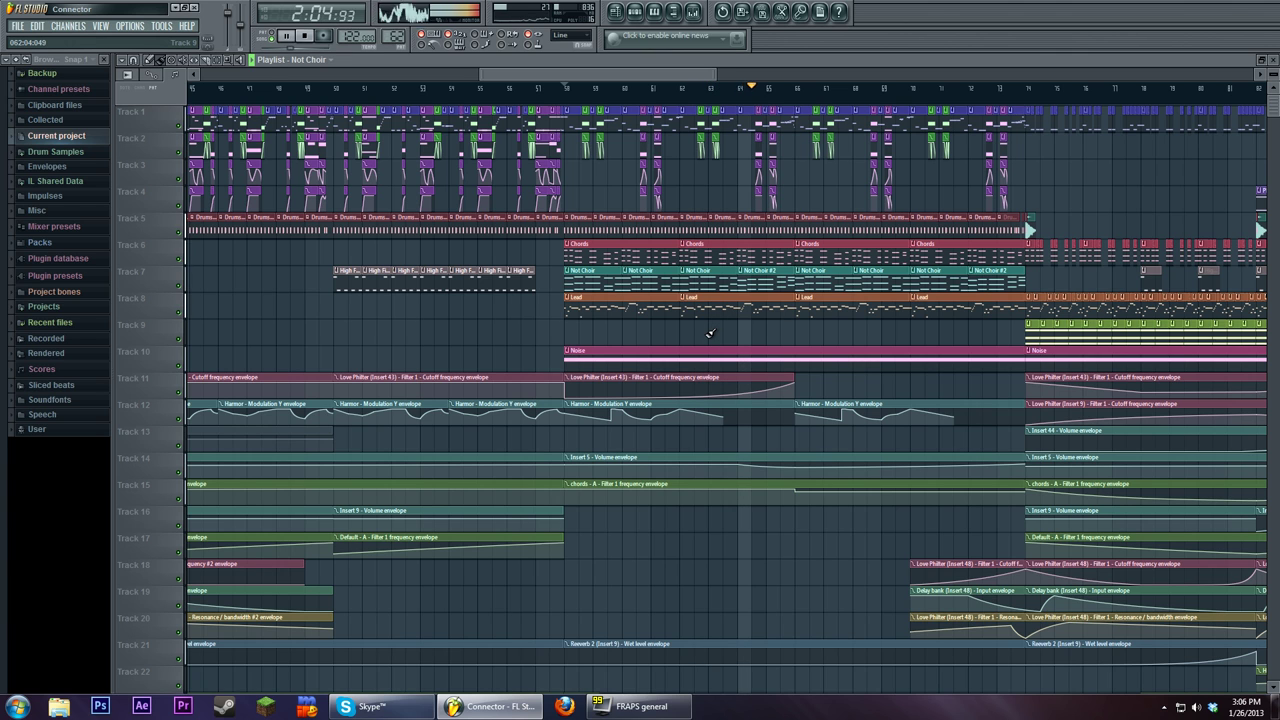
click(565, 88)
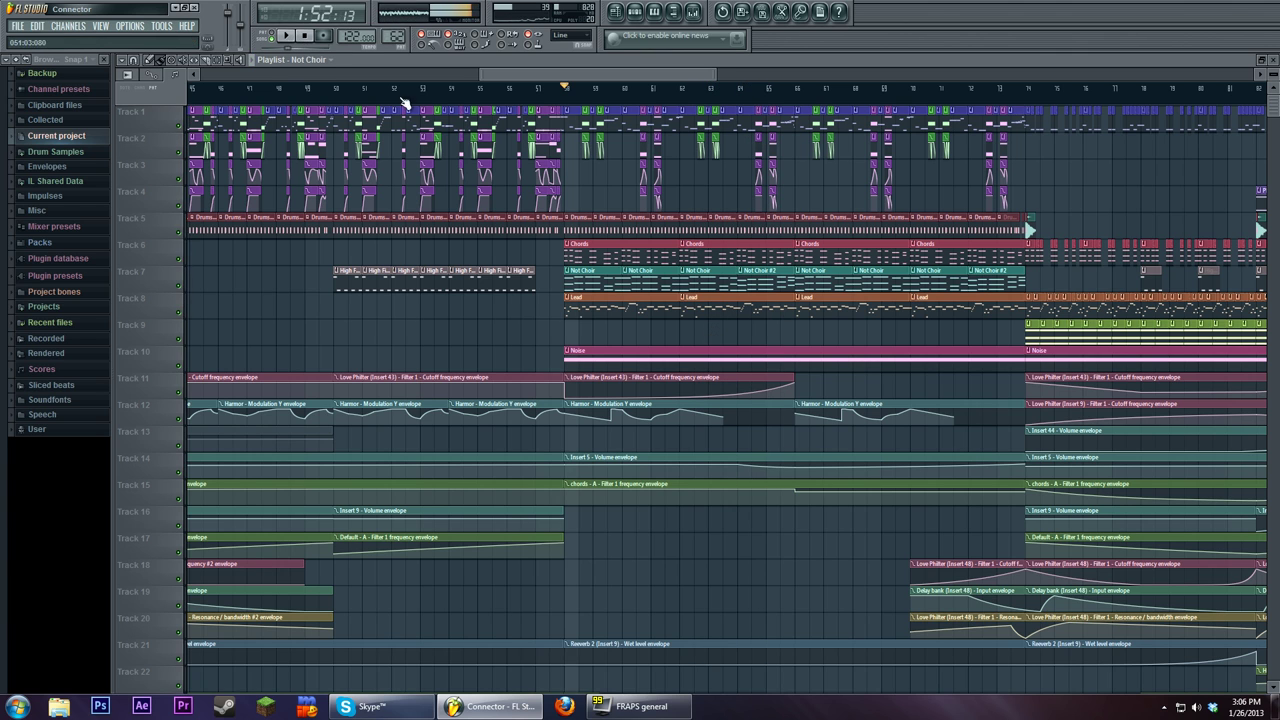
click(305, 37)
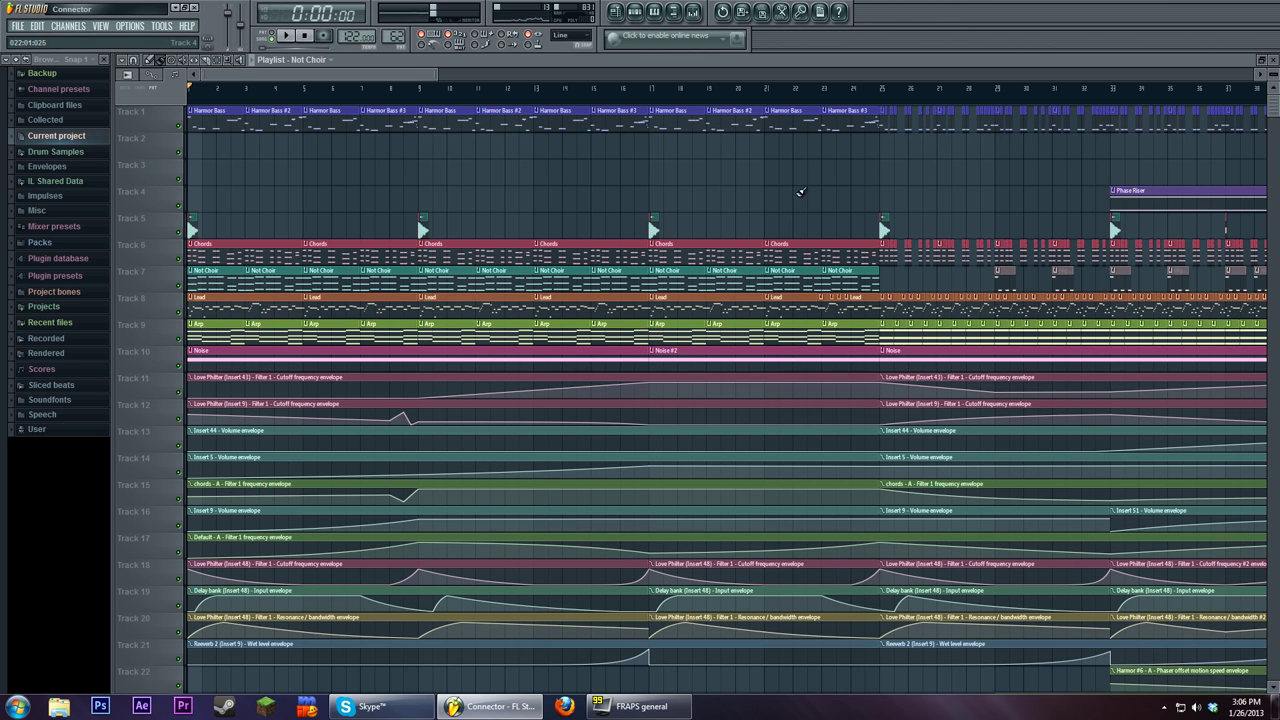
Step: Zoom the playlist and start song playback from bar 25
scroll(644, 215, right, 3)
scroll(644, 215, right, 1)
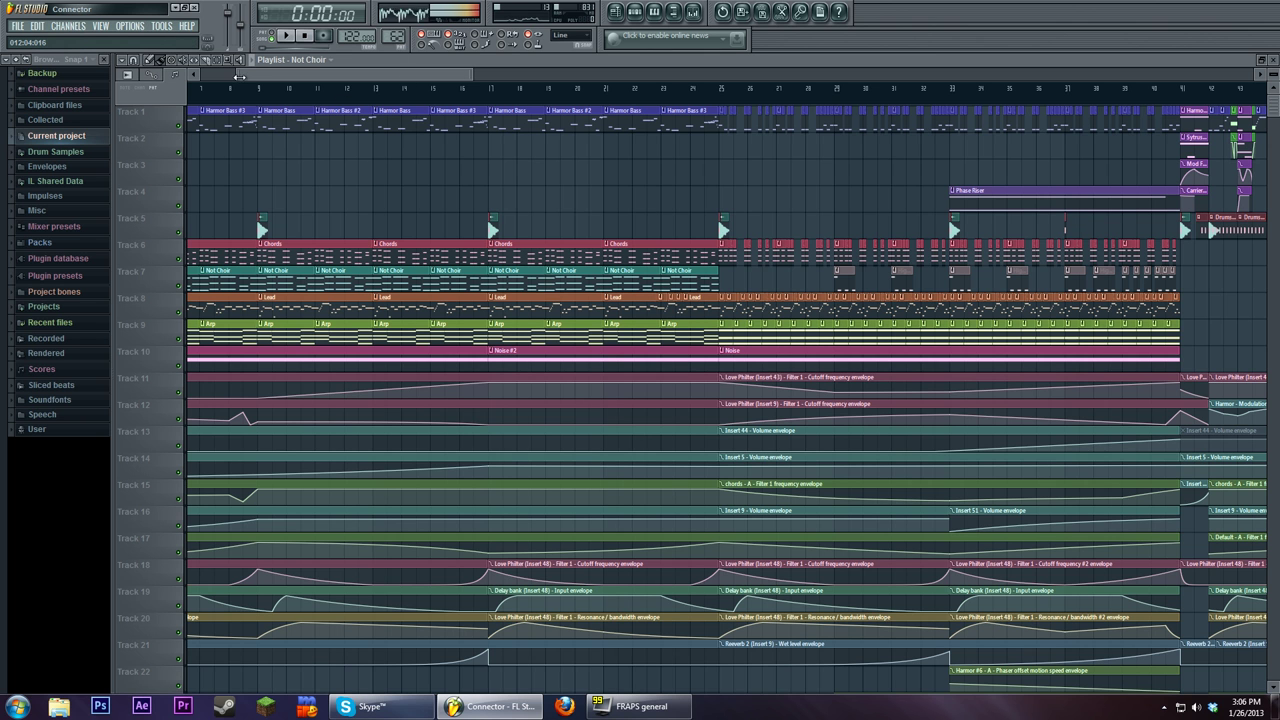
drag(240, 76, 337, 74)
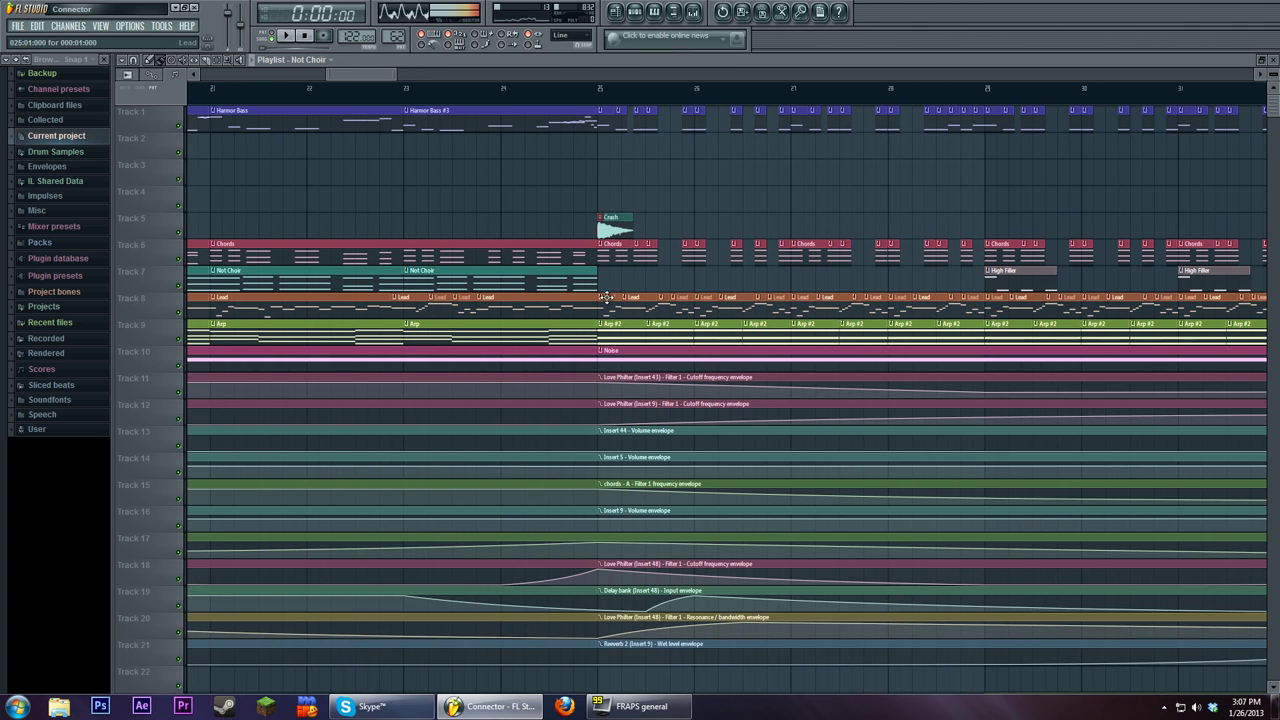
click(598, 88)
click(288, 37)
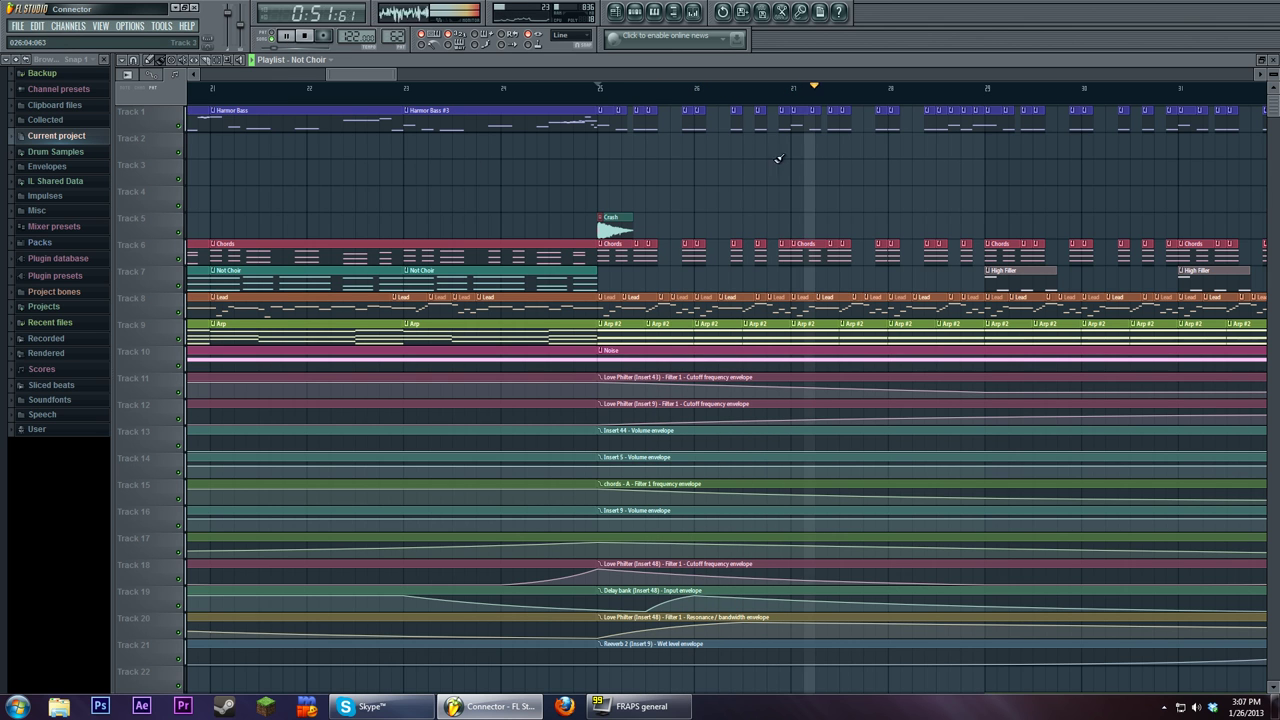
Step: Follow playback along the arrangement, then jump back to bar 25 and stop
drag(396, 73, 477, 73)
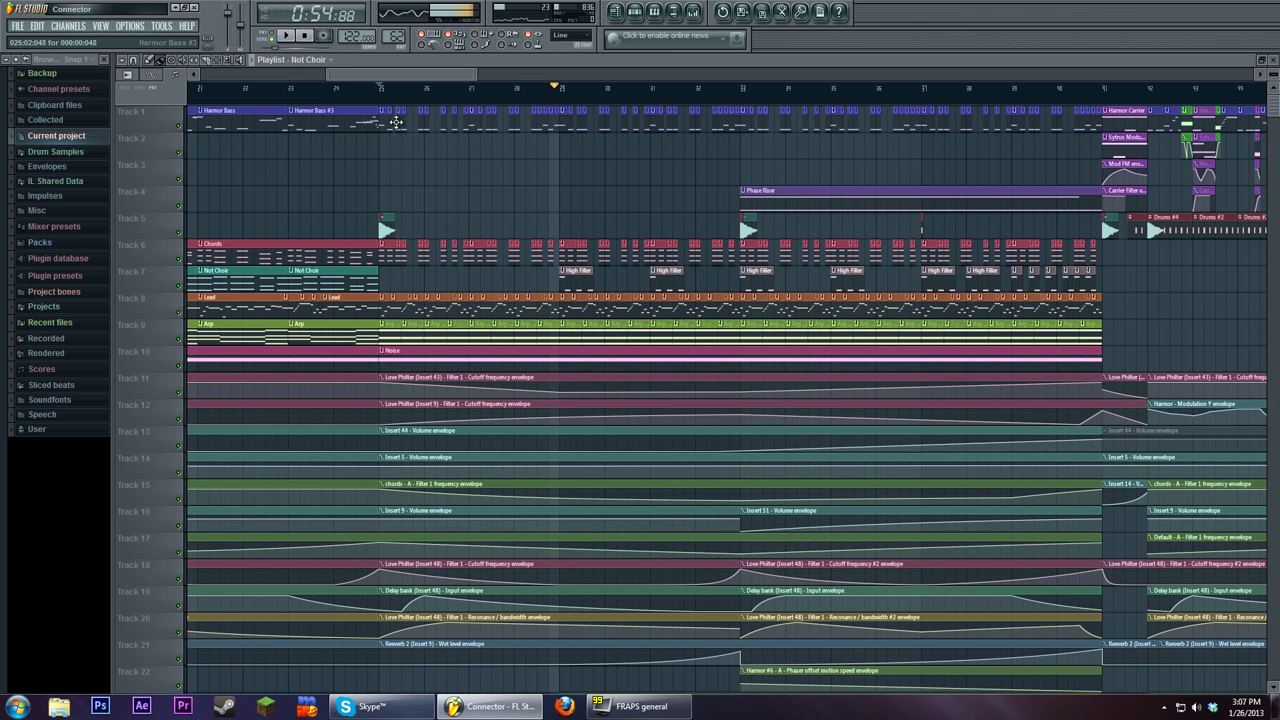
scroll(577, 163, left, 3)
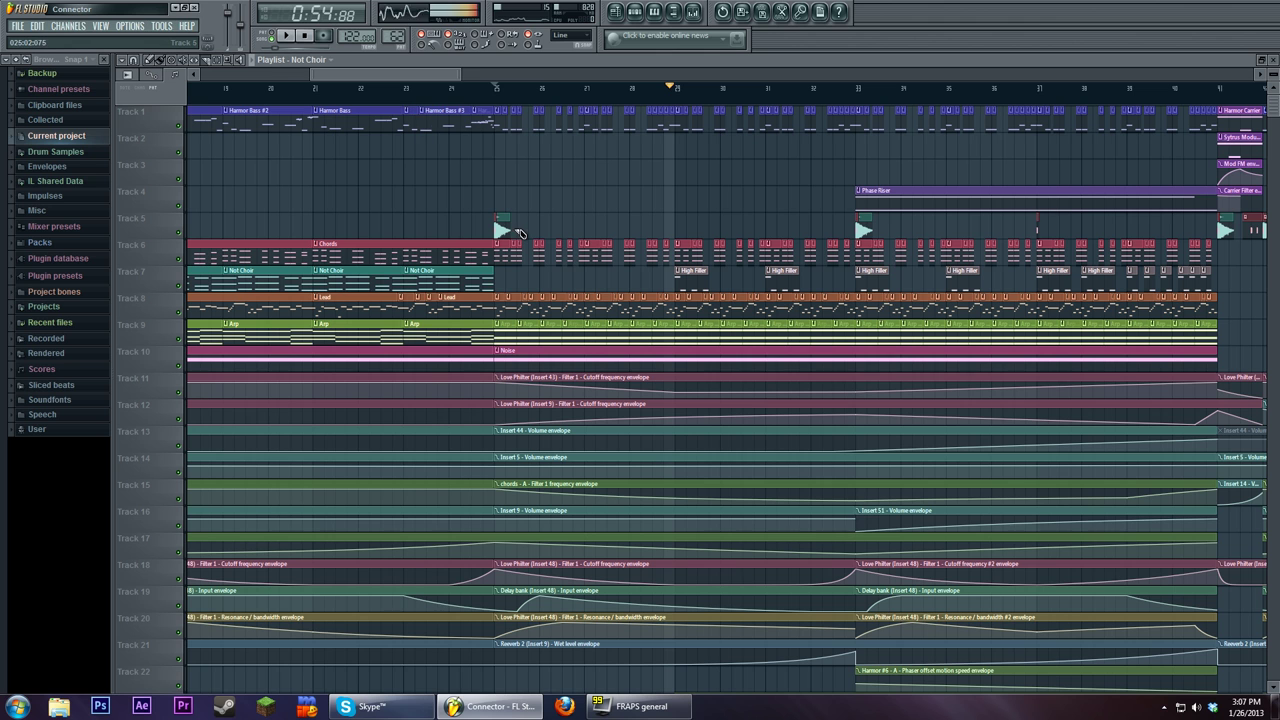
scroll(903, 166, right, 3)
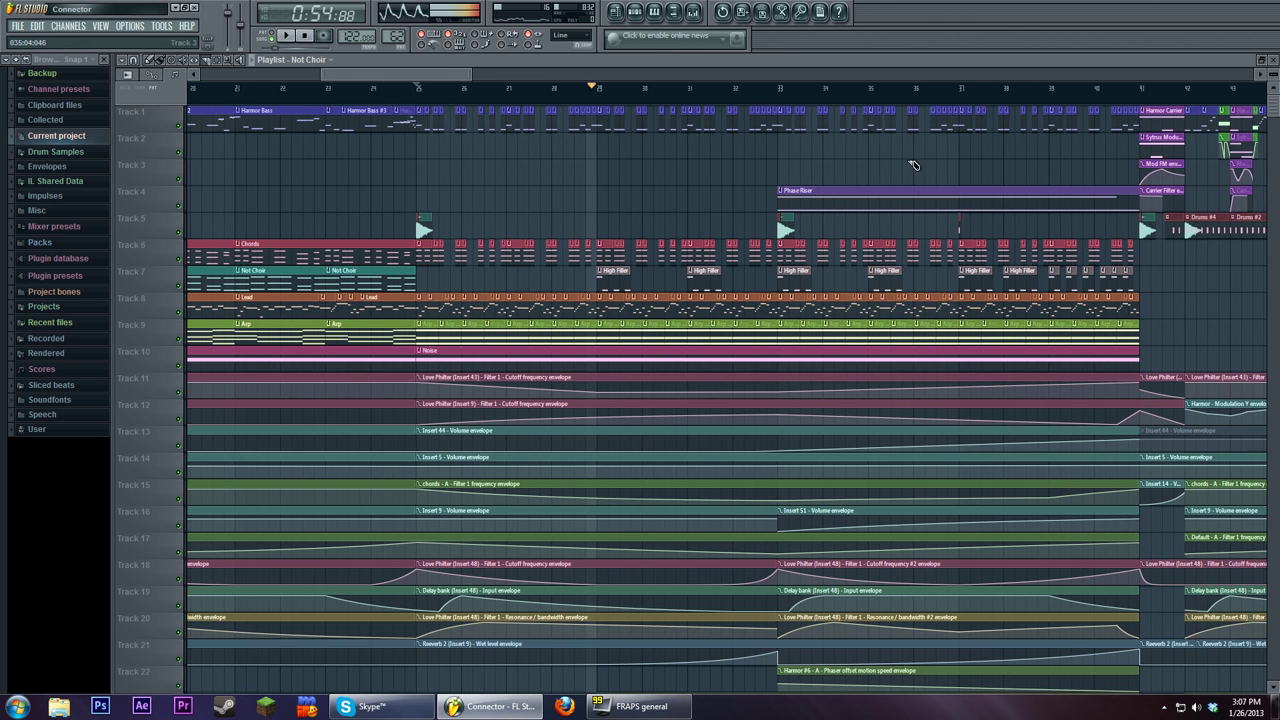
scroll(731, 166, right, 3)
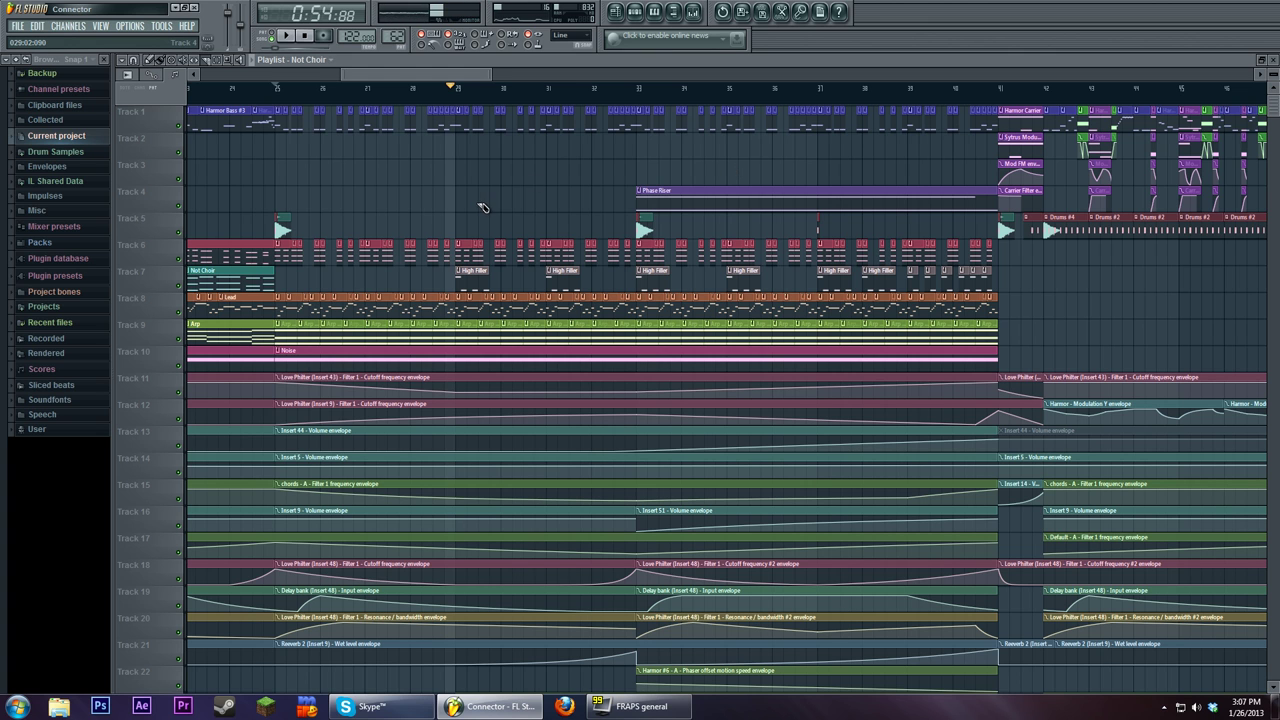
scroll(608, 205, left, 3)
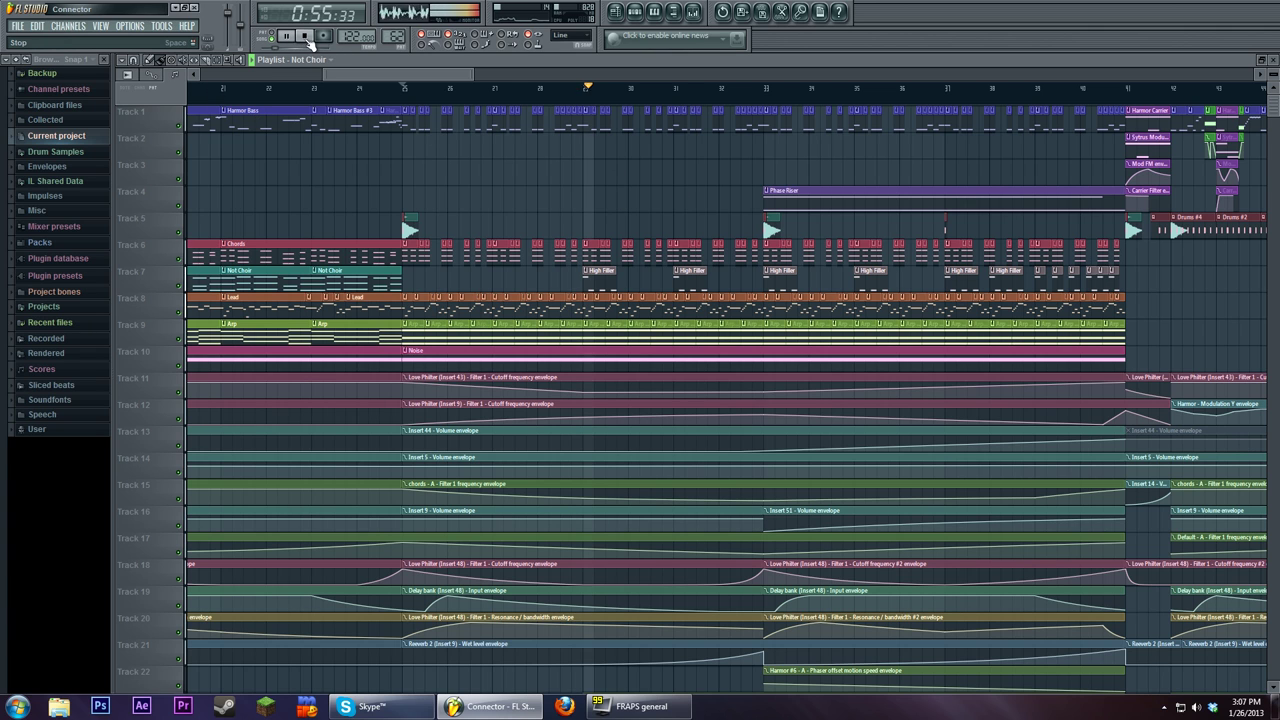
scroll(720, 173, right, 2)
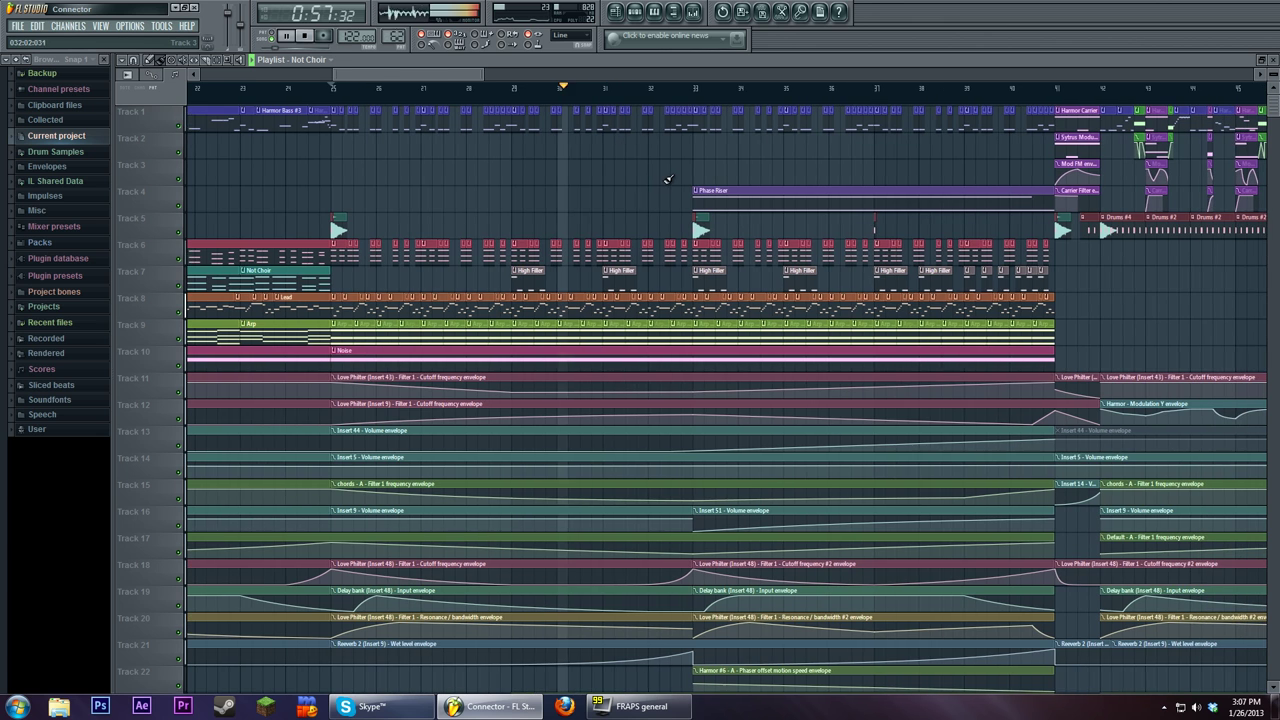
click(329, 90)
click(306, 37)
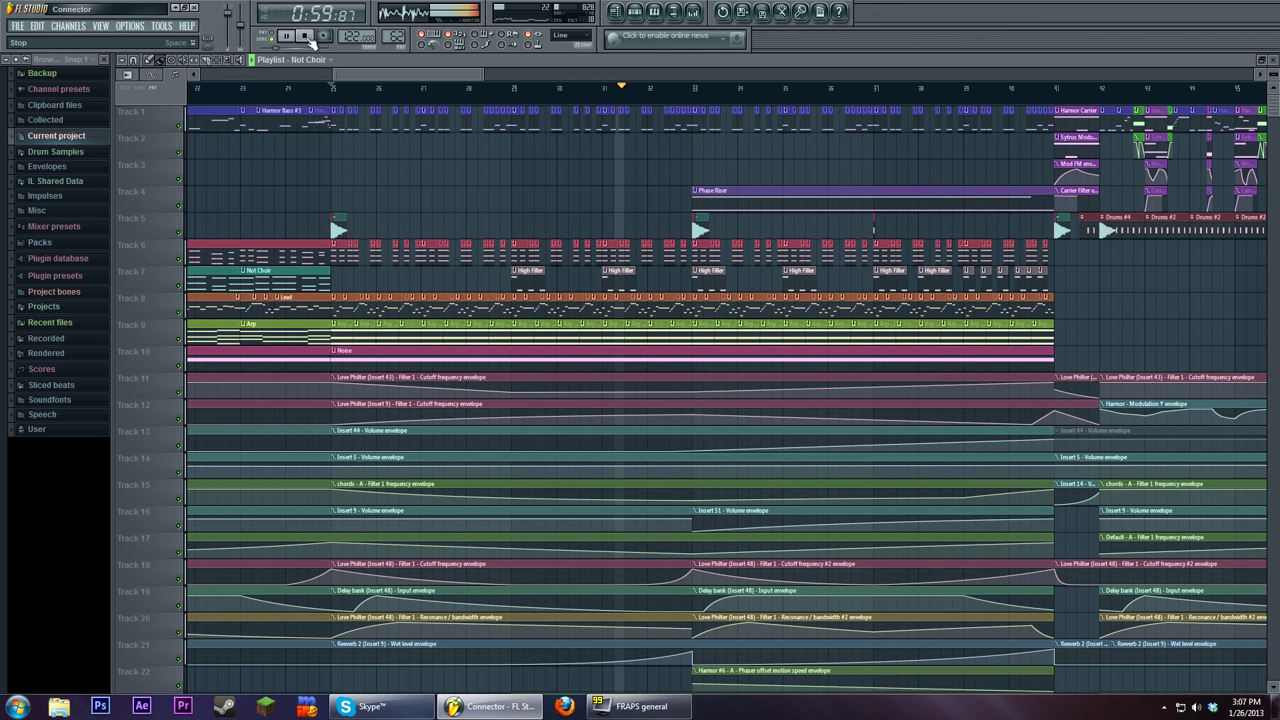
double_click(624, 281)
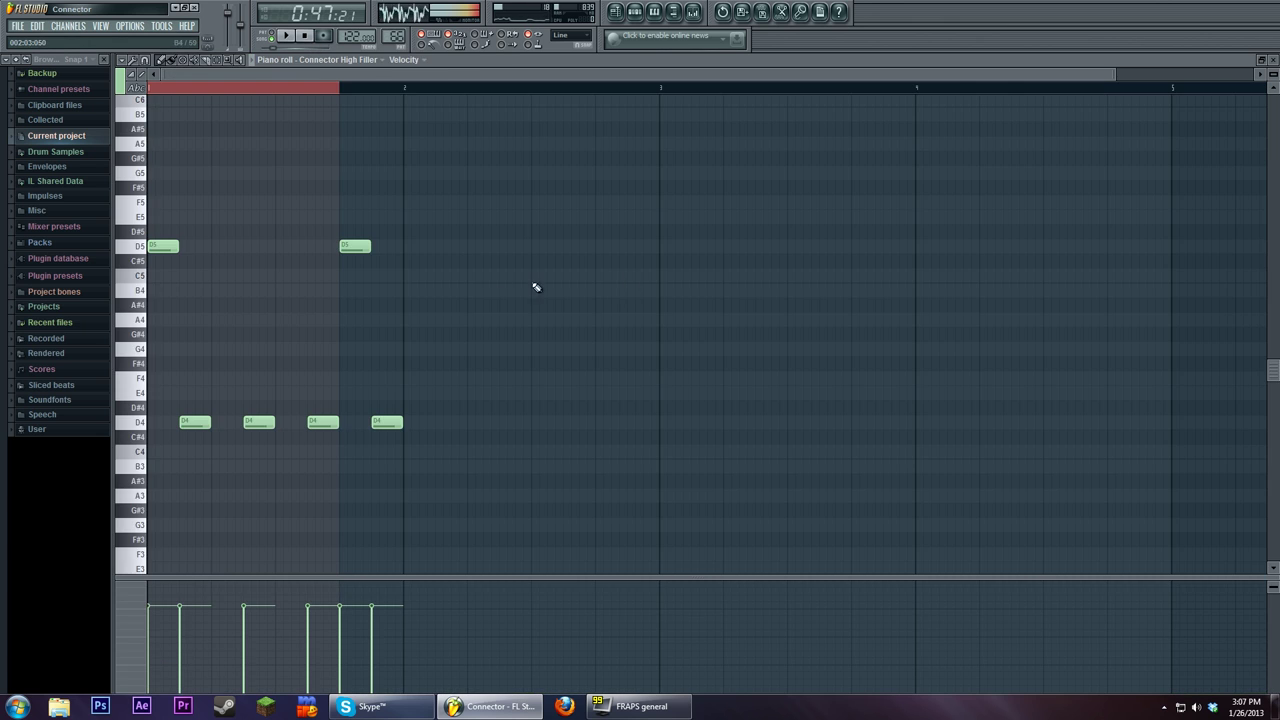
click(288, 37)
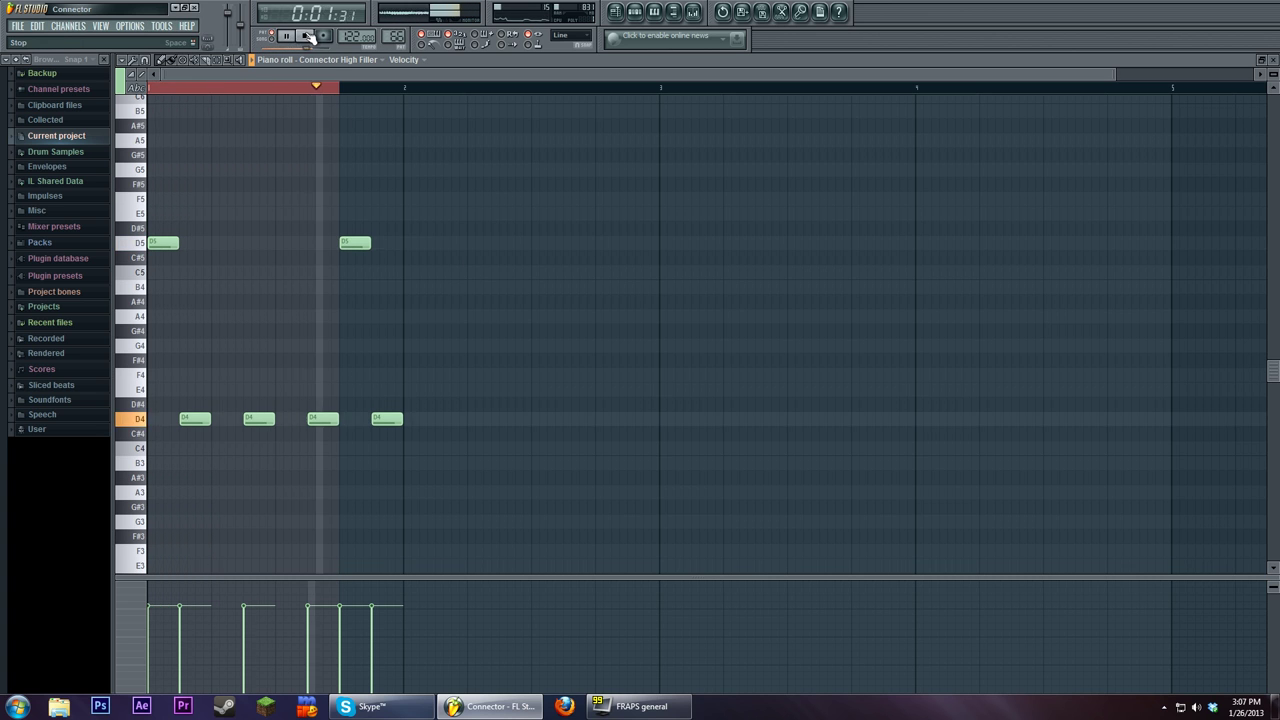
key(F6)
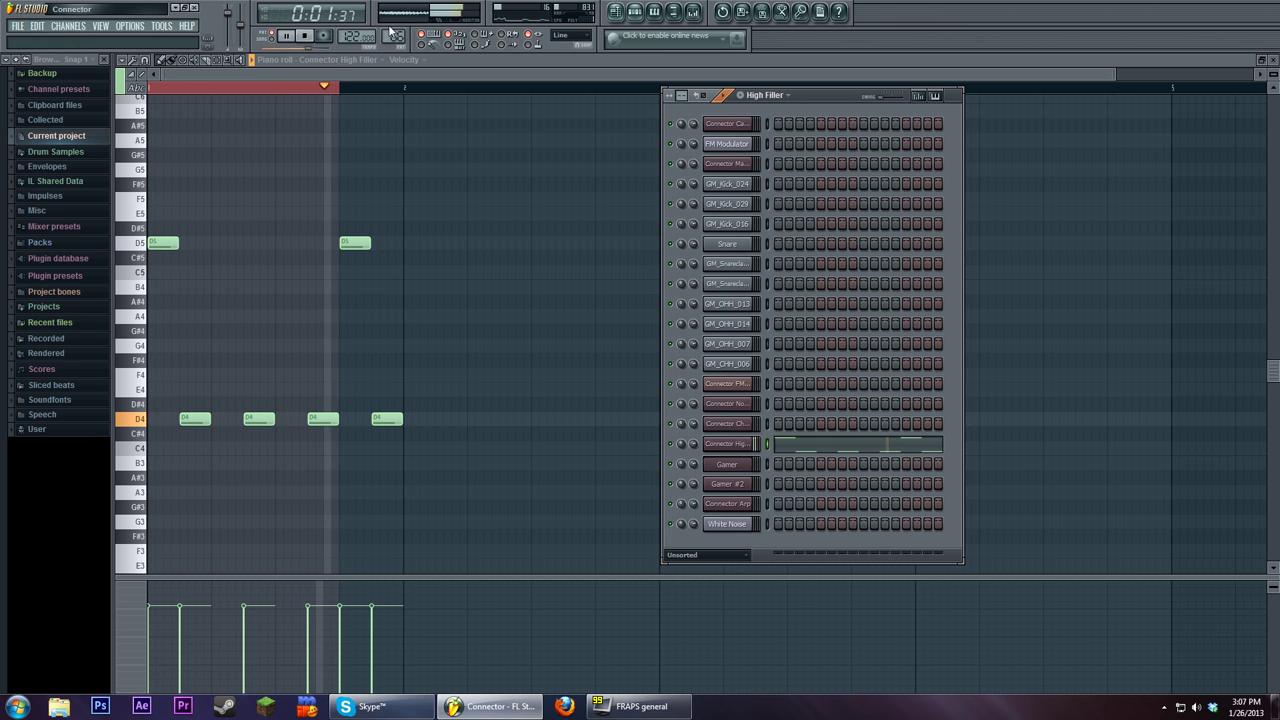
click(306, 37)
click(744, 443)
drag(579, 196, 684, 136)
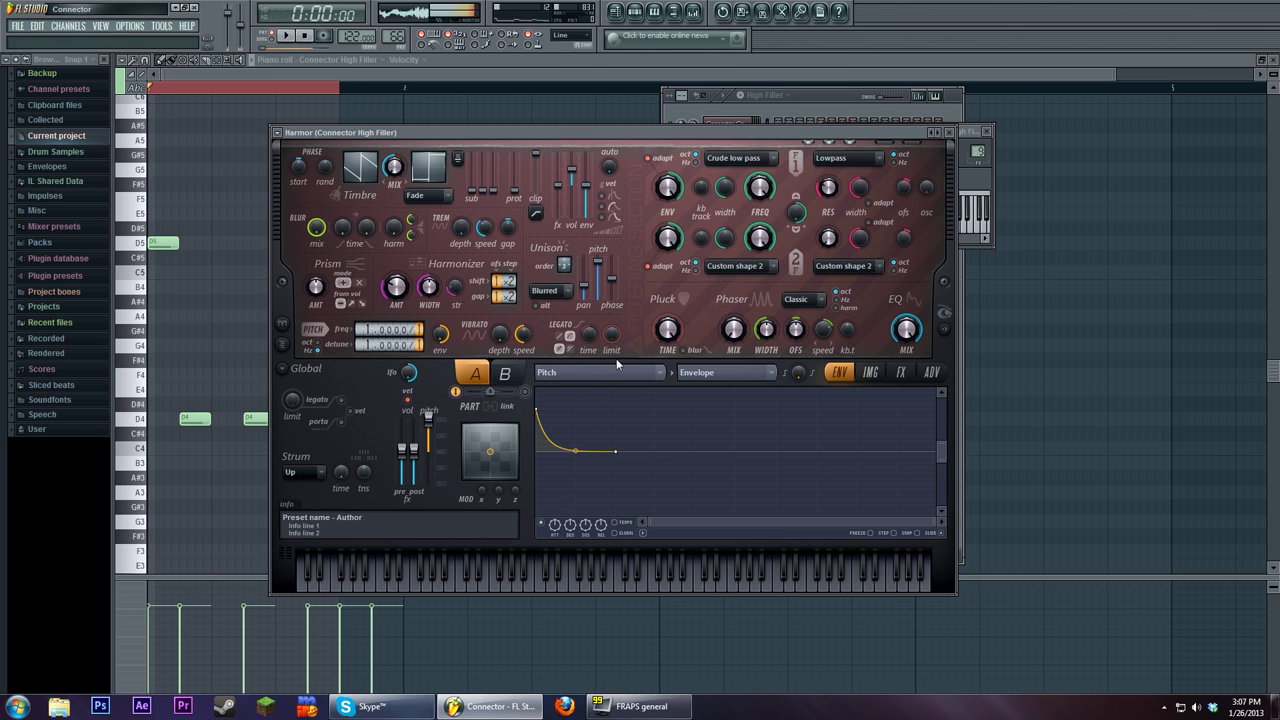
key(space)
click(901, 372)
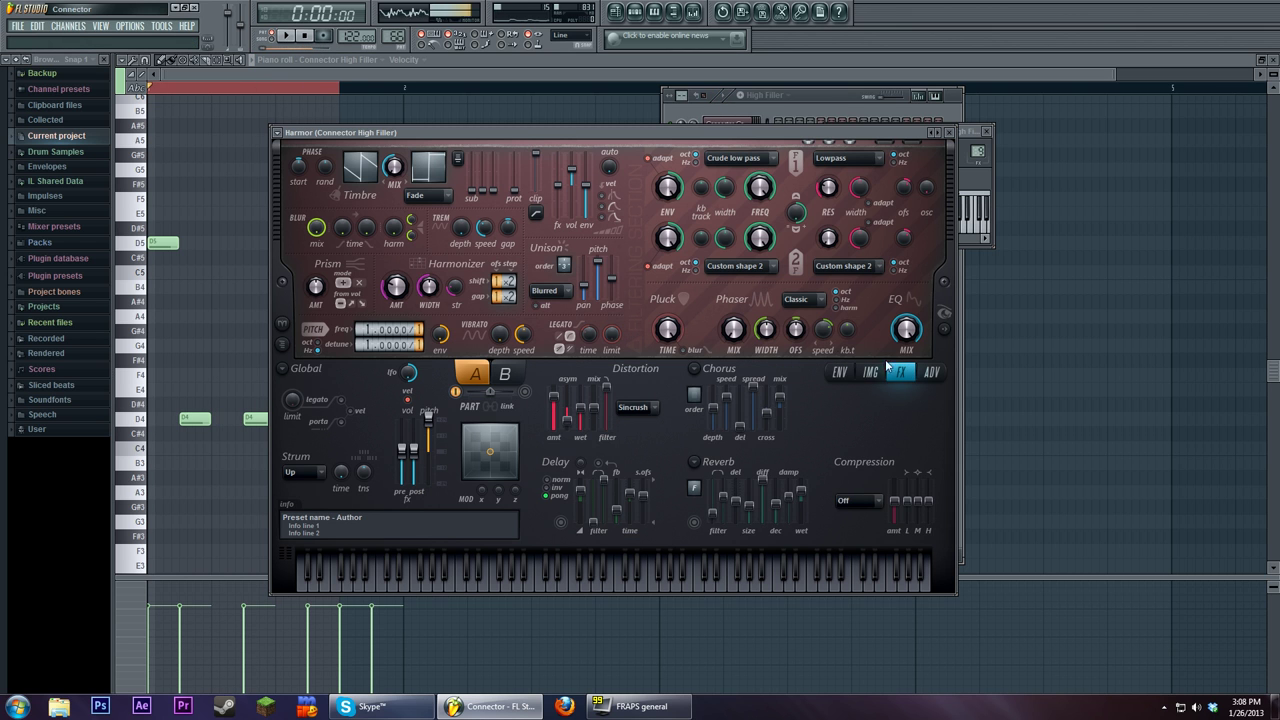
click(848, 374)
Step: Return to the arrangement with F5 and start song playback
key(F5)
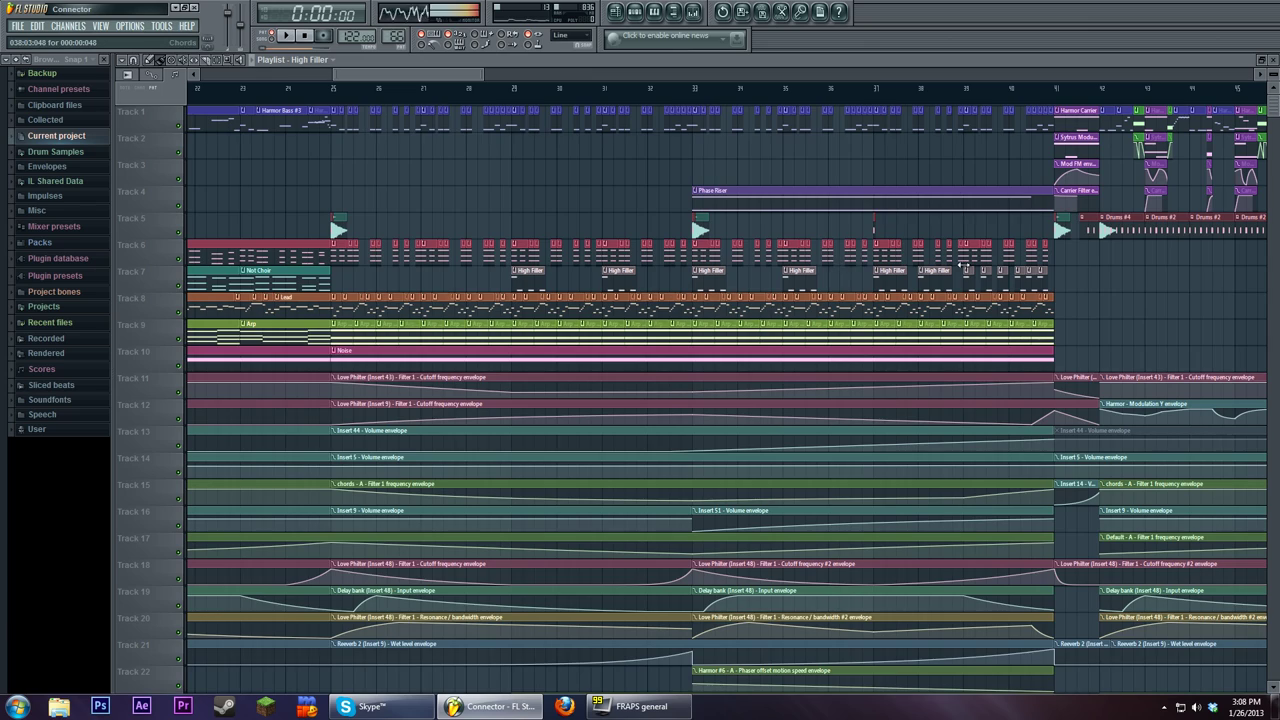
scroll(725, 300, right, 6)
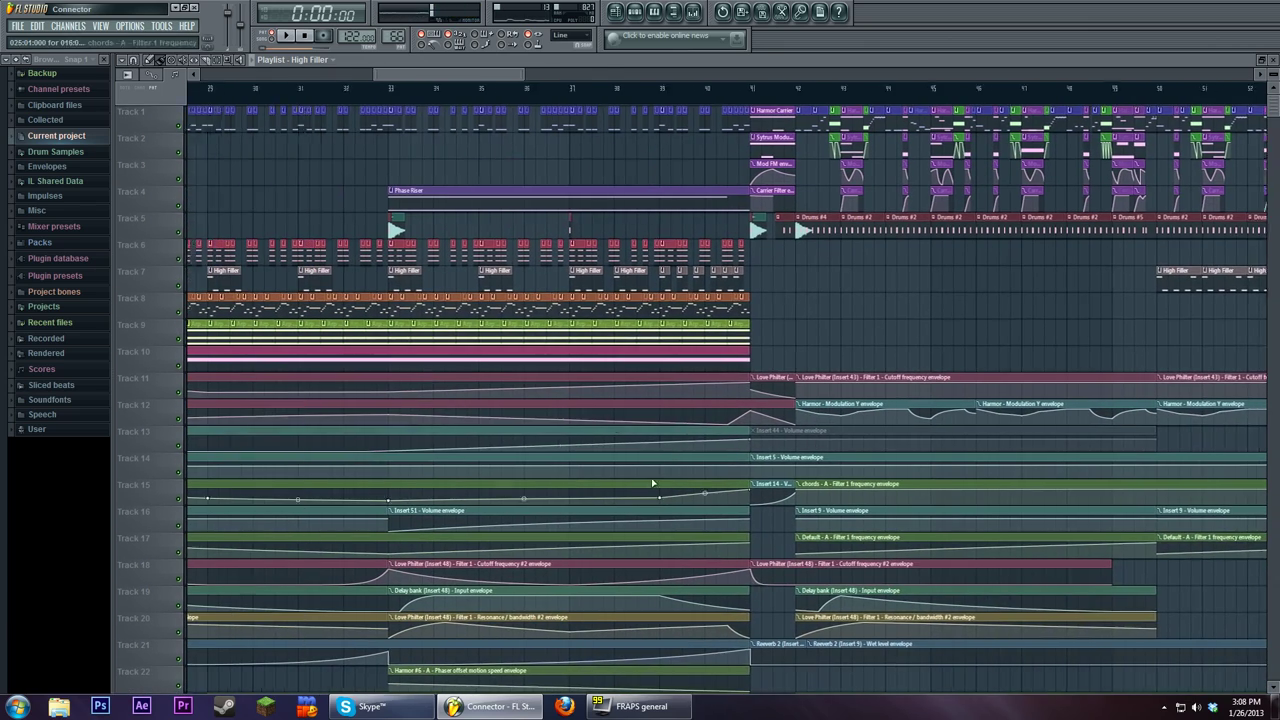
key(space)
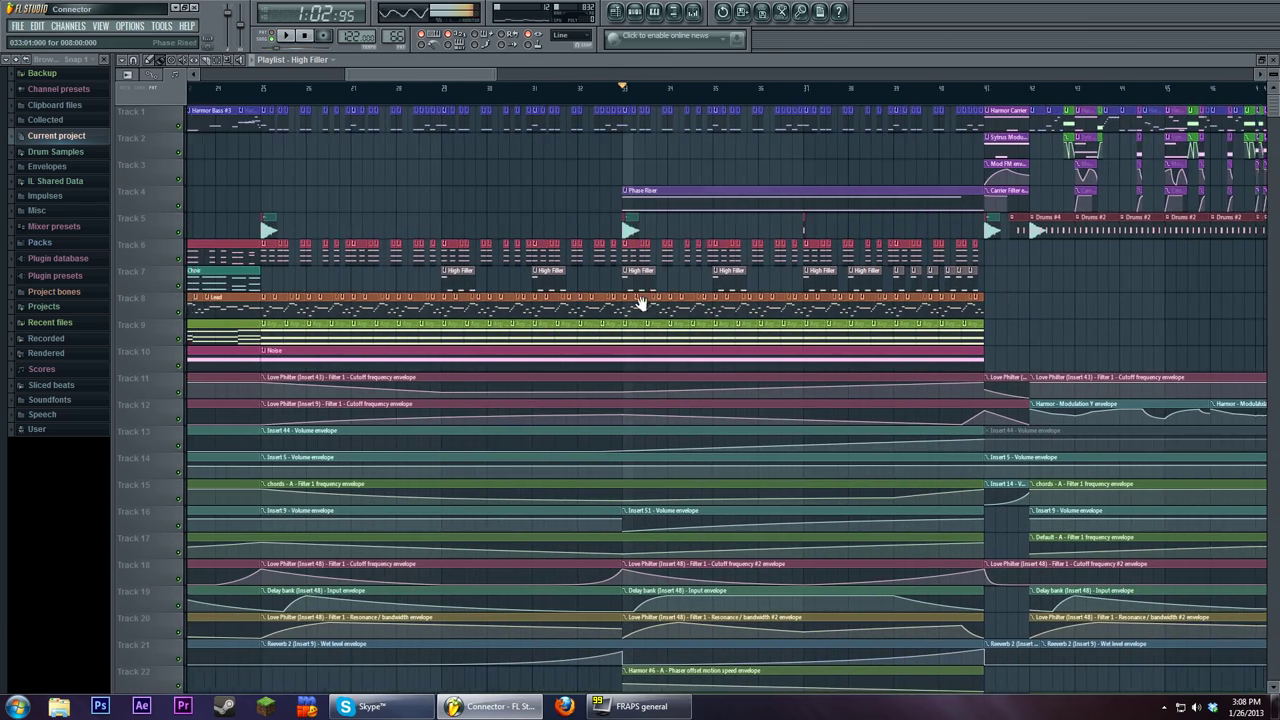
Step: Open the Phase Riser pattern and its channel rack listing the Mod FM and Carrier Filter channels
double_click(676, 194)
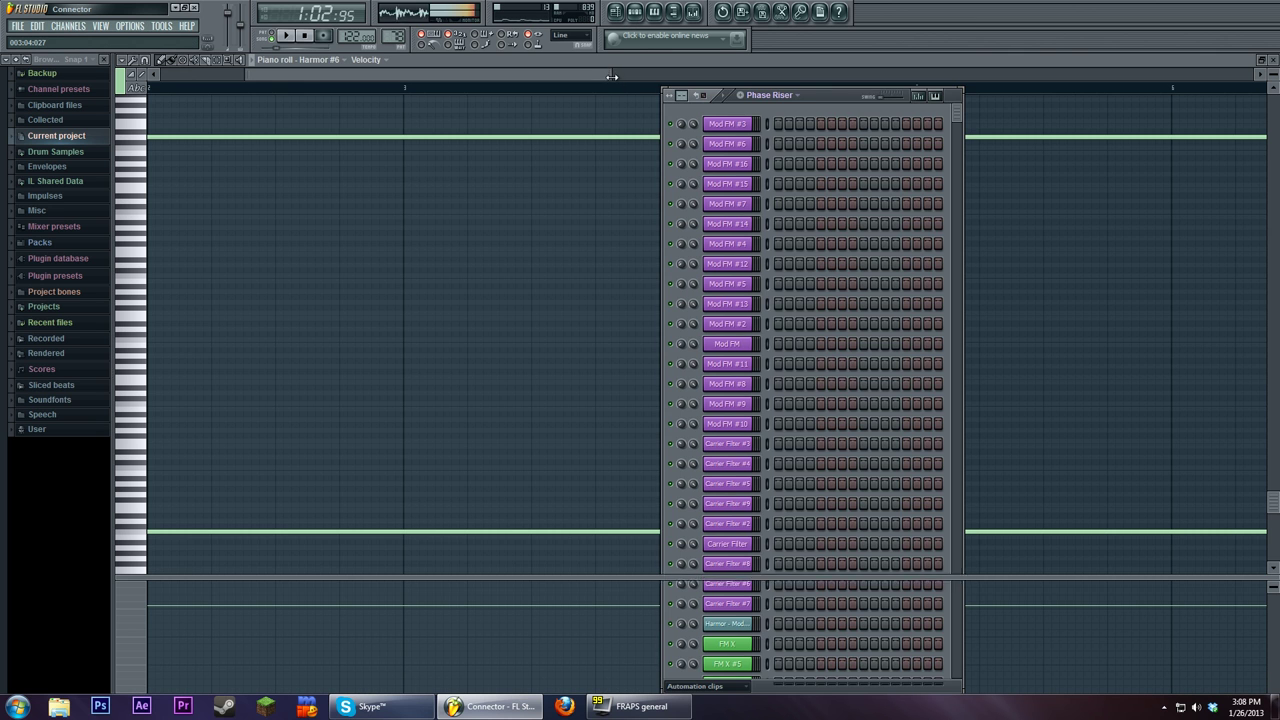
drag(611, 77, 1000, 76)
click(634, 11)
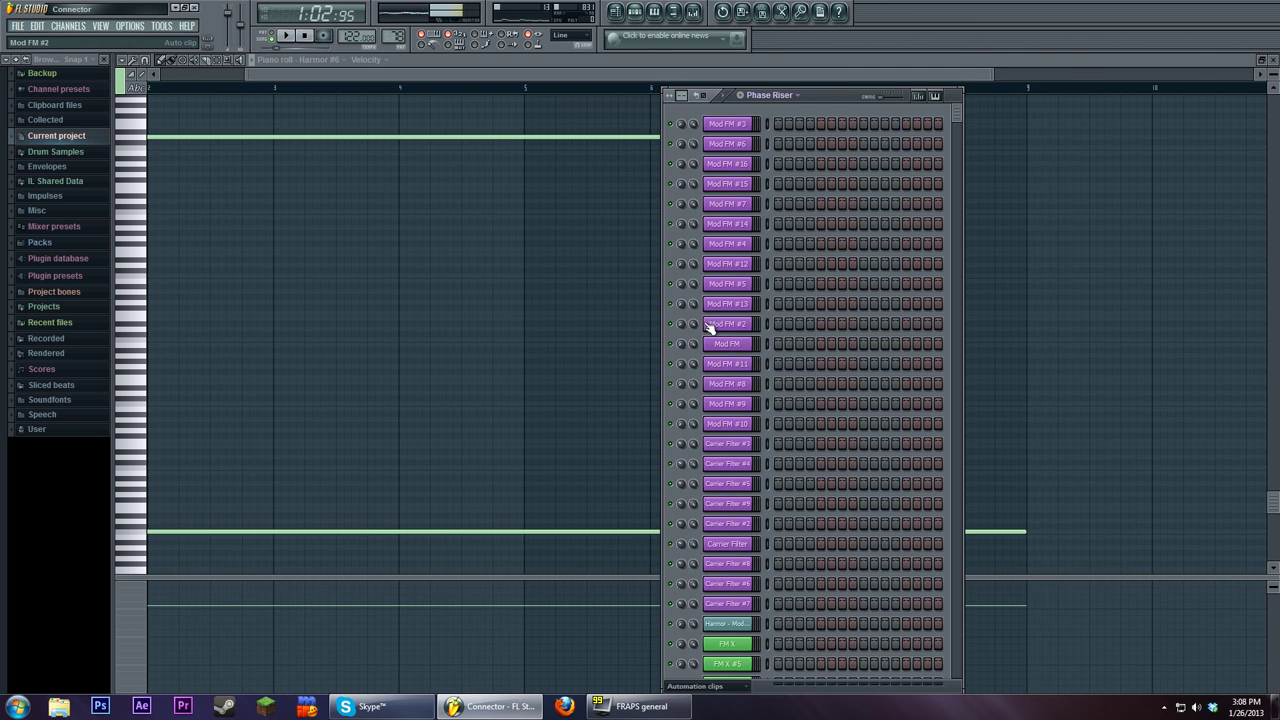
click(280, 37)
key(F6)
Step: Return to the arrangement, scroll through its tracks, and stop playback at the start
key(F5)
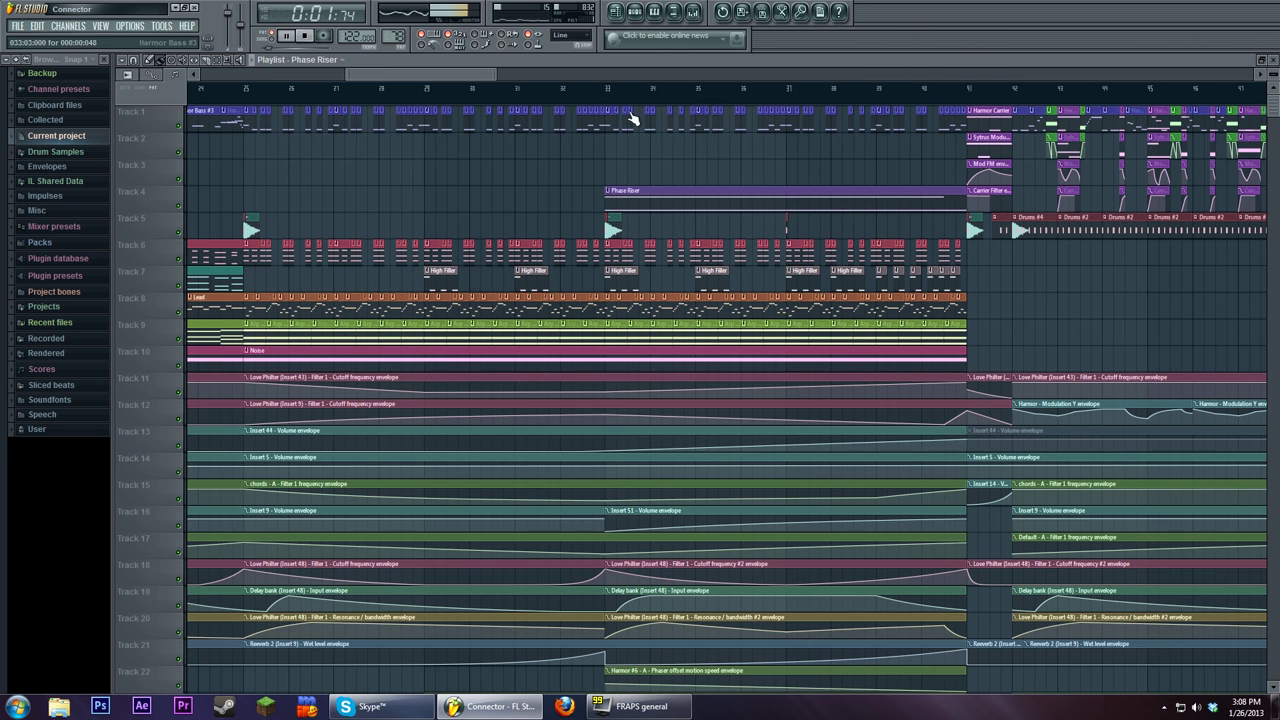
scroll(560, 200, right, 4)
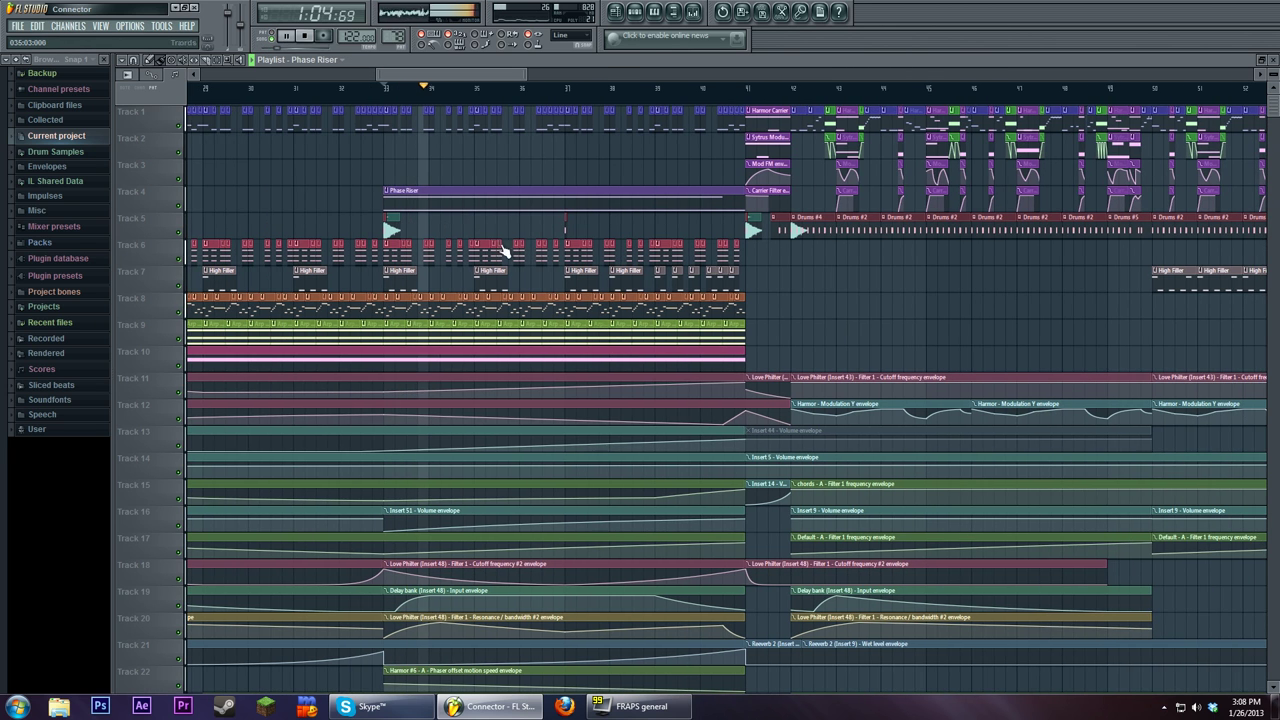
scroll(534, 223, down, 3)
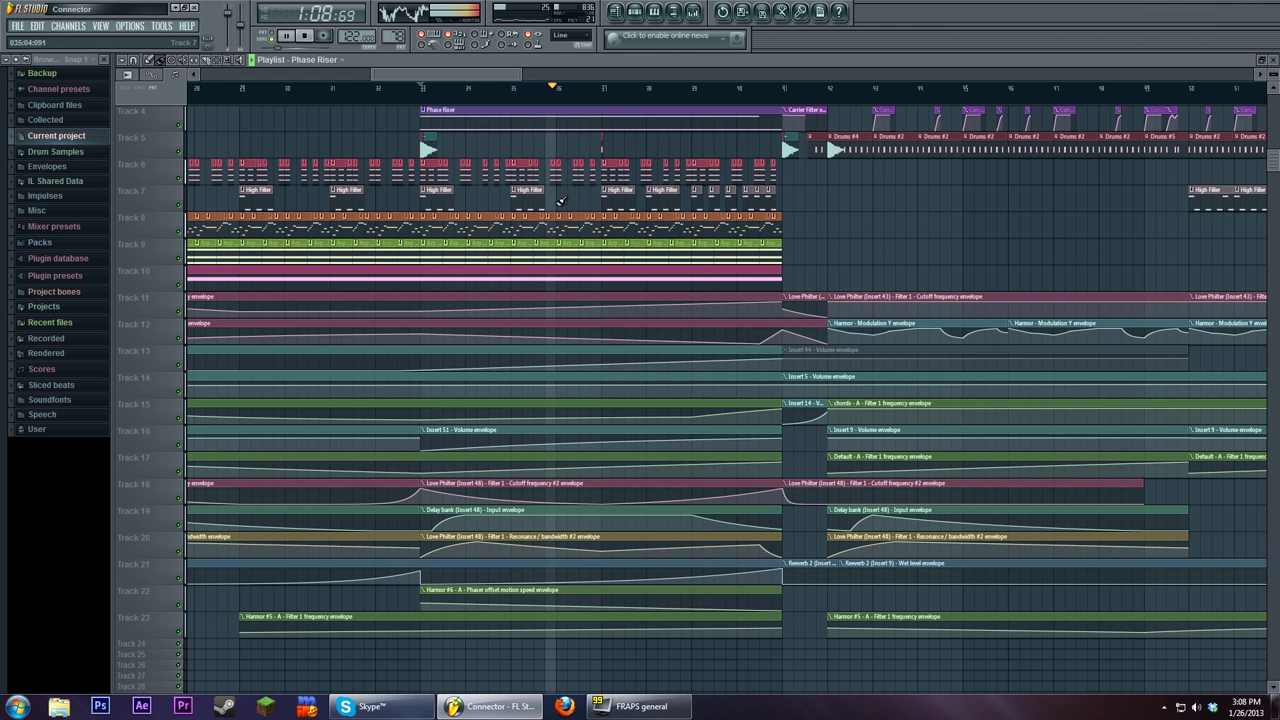
scroll(560, 200, up, 2)
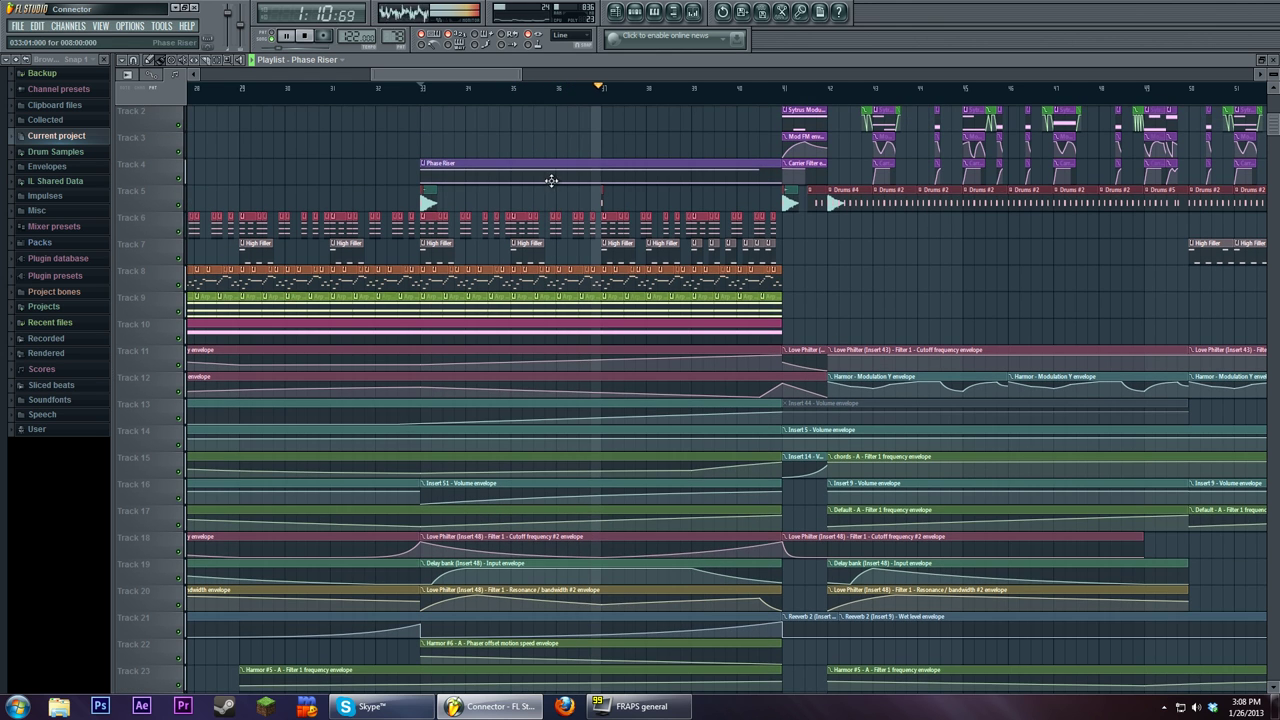
scroll(552, 181, up, 1)
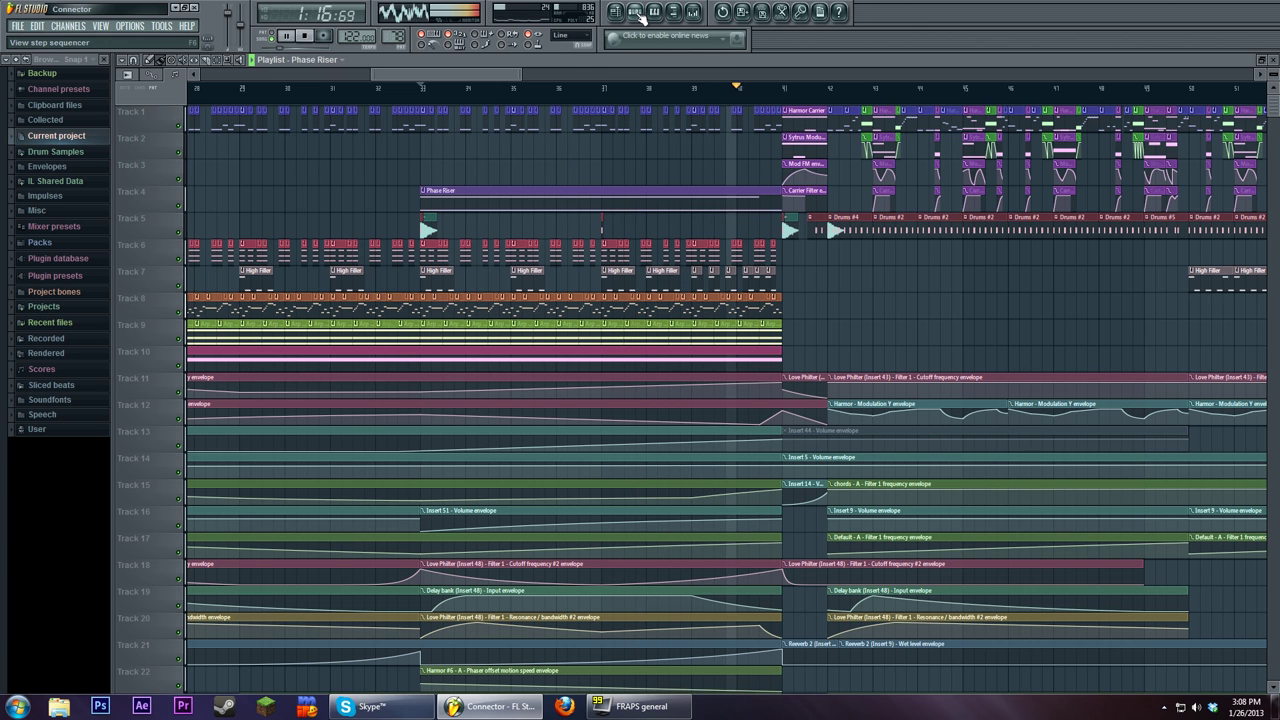
click(306, 36)
Step: Switch the channel rack filter between Unsorted and Automation clips, opening Phase Riser's piano roll
click(634, 11)
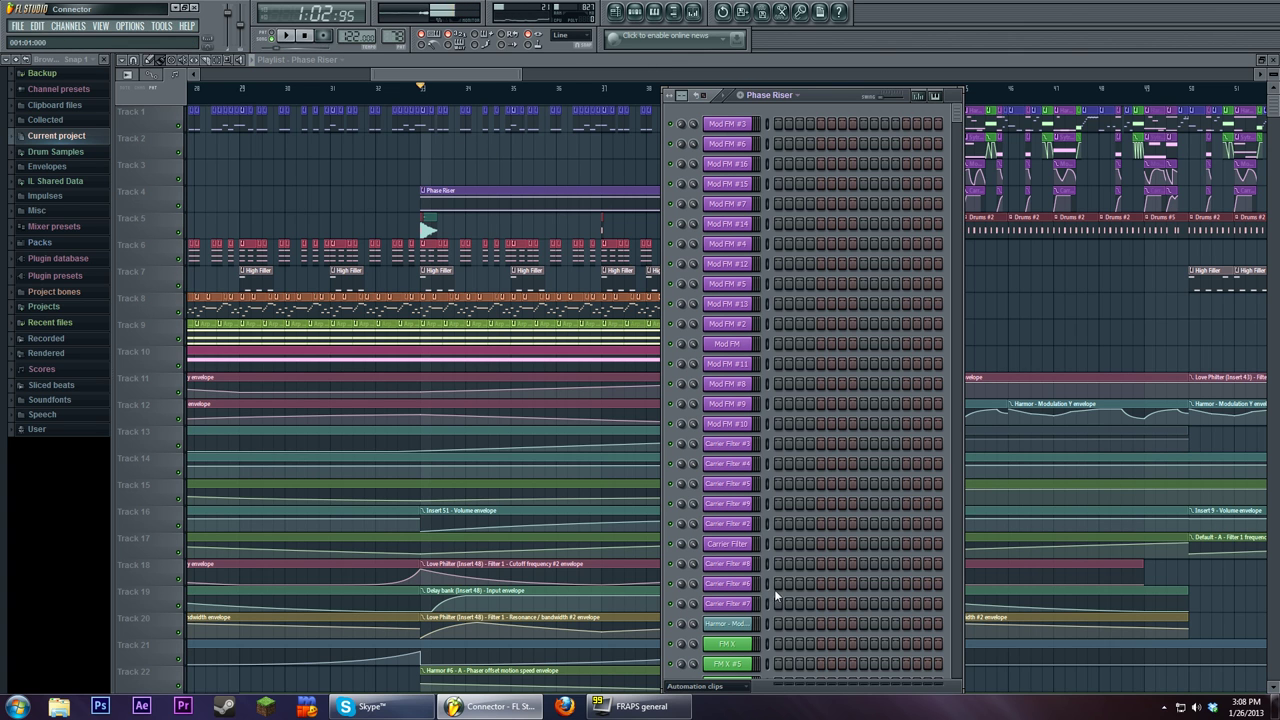
click(697, 686)
click(700, 666)
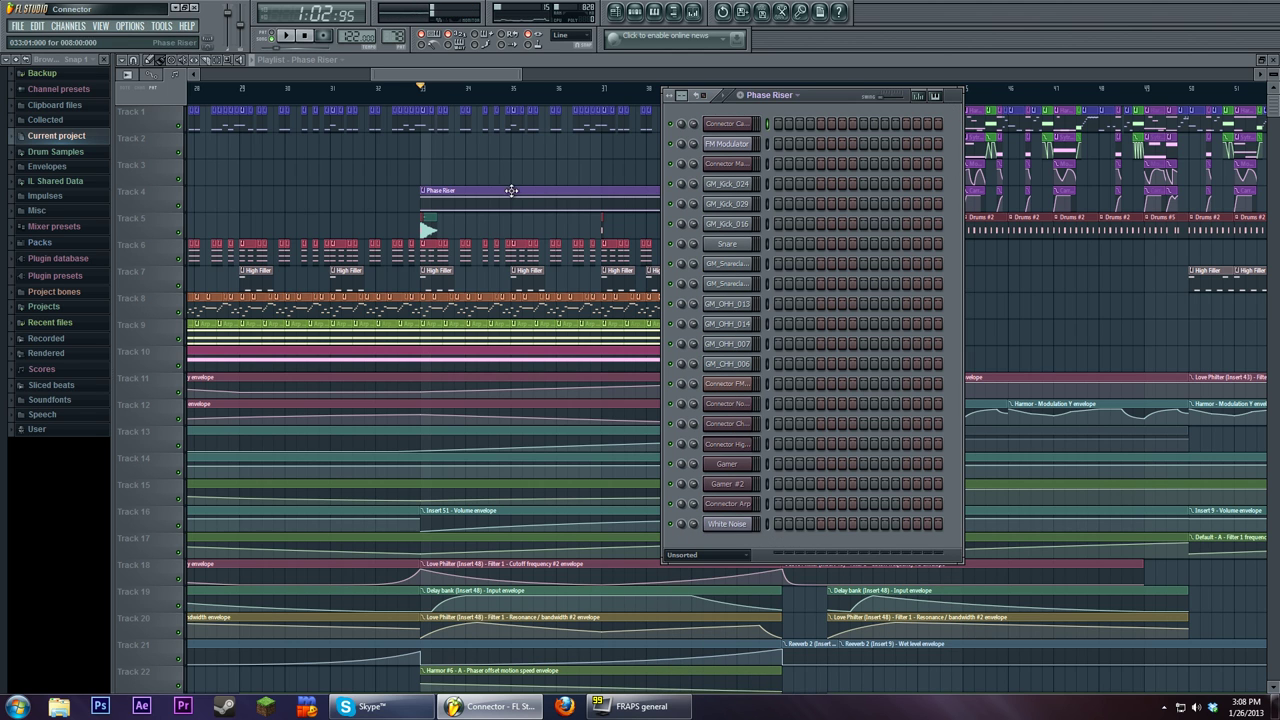
double_click(510, 190)
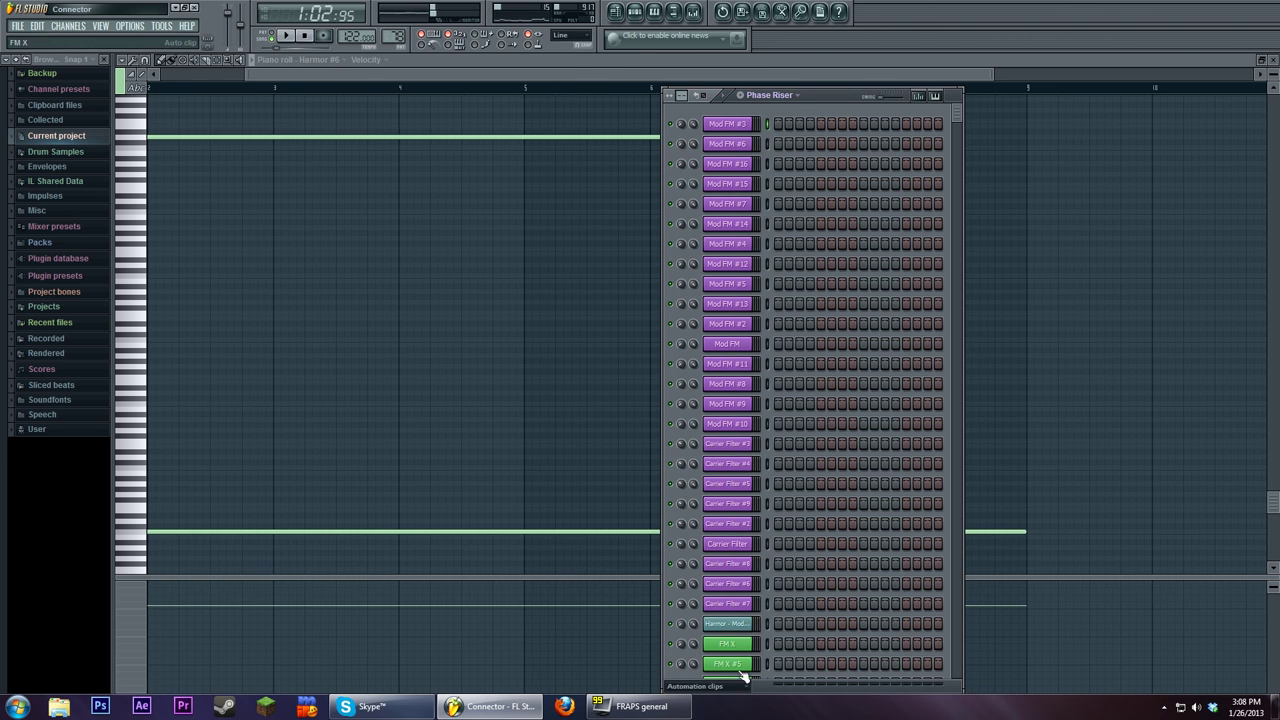
click(718, 688)
click(712, 669)
click(737, 555)
click(737, 561)
click(725, 556)
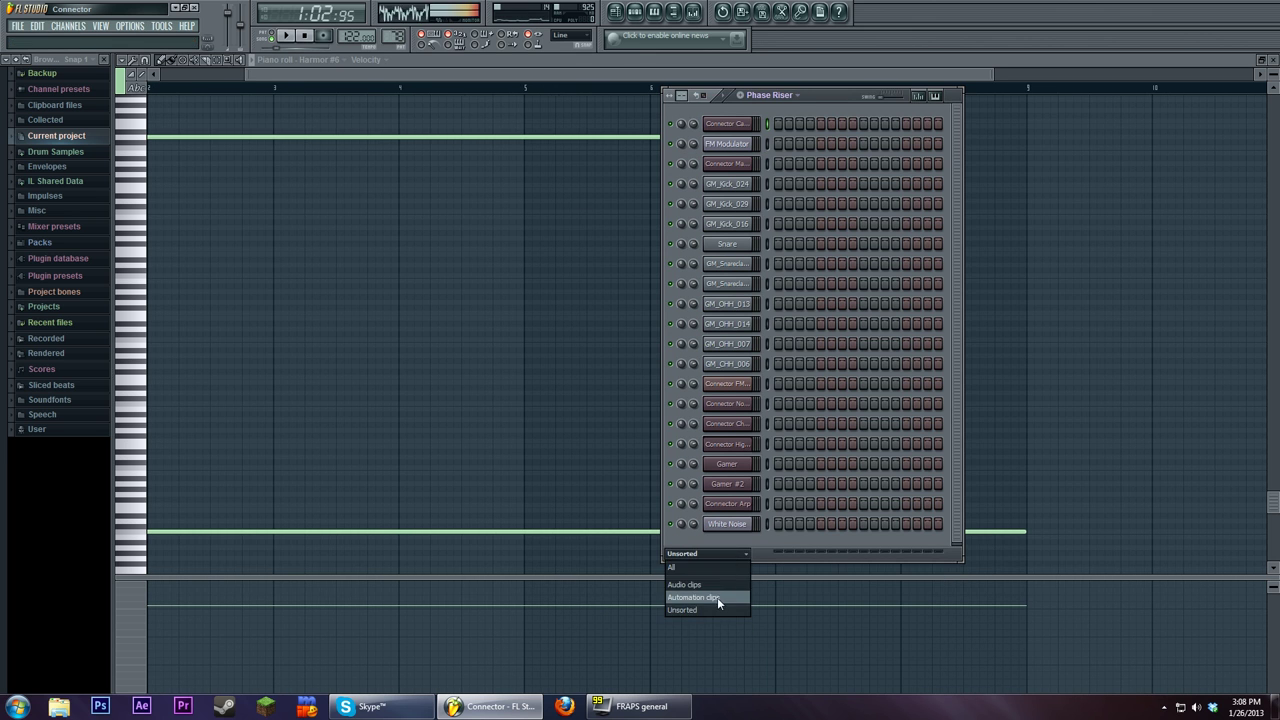
click(717, 597)
scroll(784, 487, down, 3)
scroll(784, 487, down, 2)
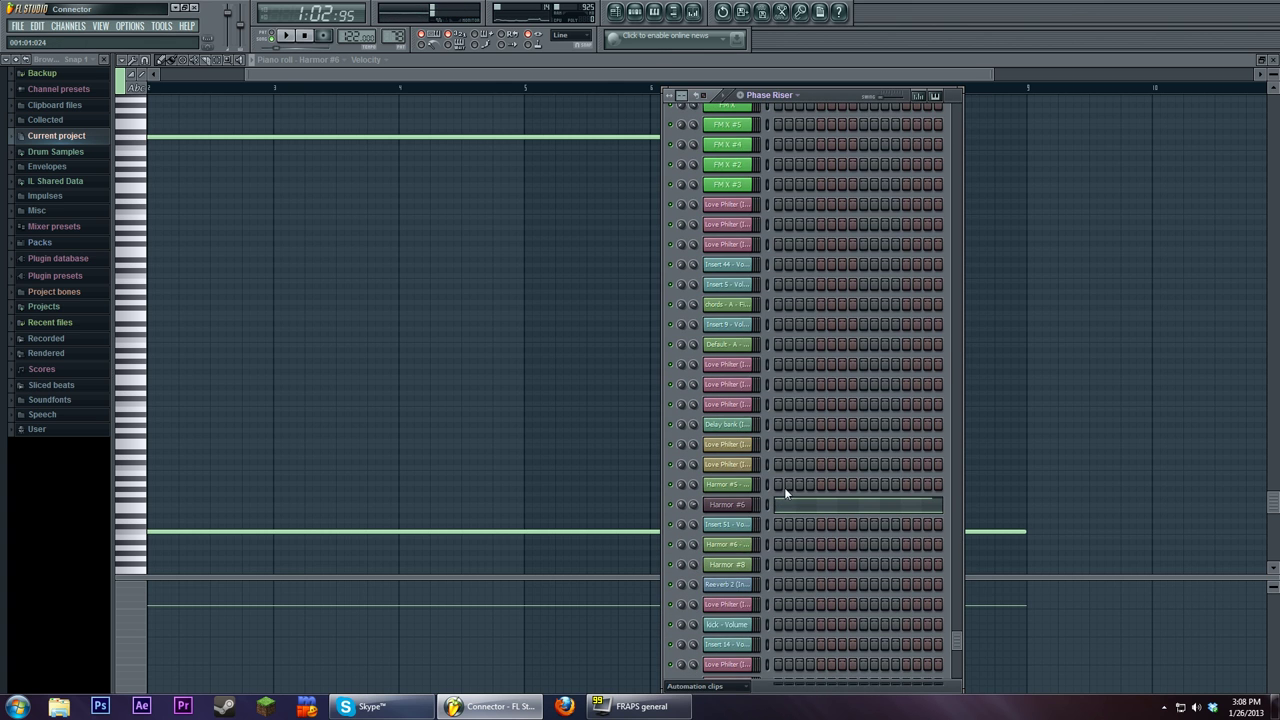
Step: Open Harmor #6 and its mixer Insert 54, then play and stop its pattern
click(738, 510)
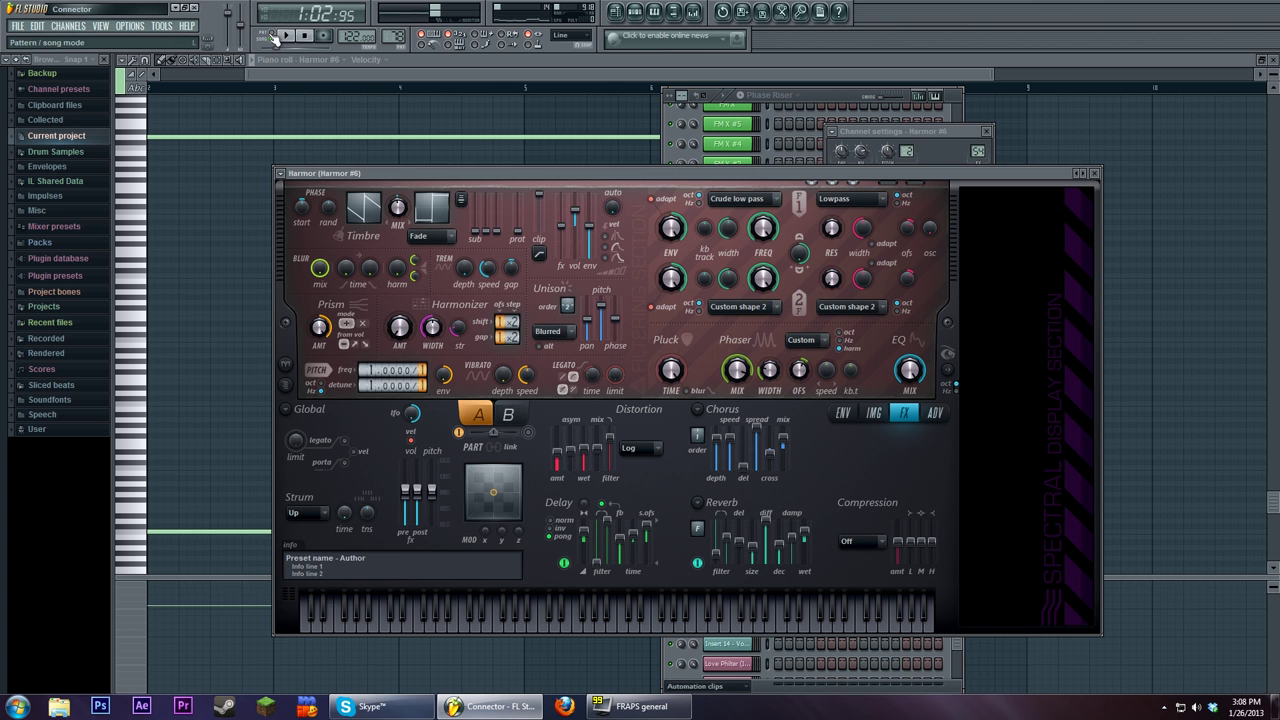
click(305, 35)
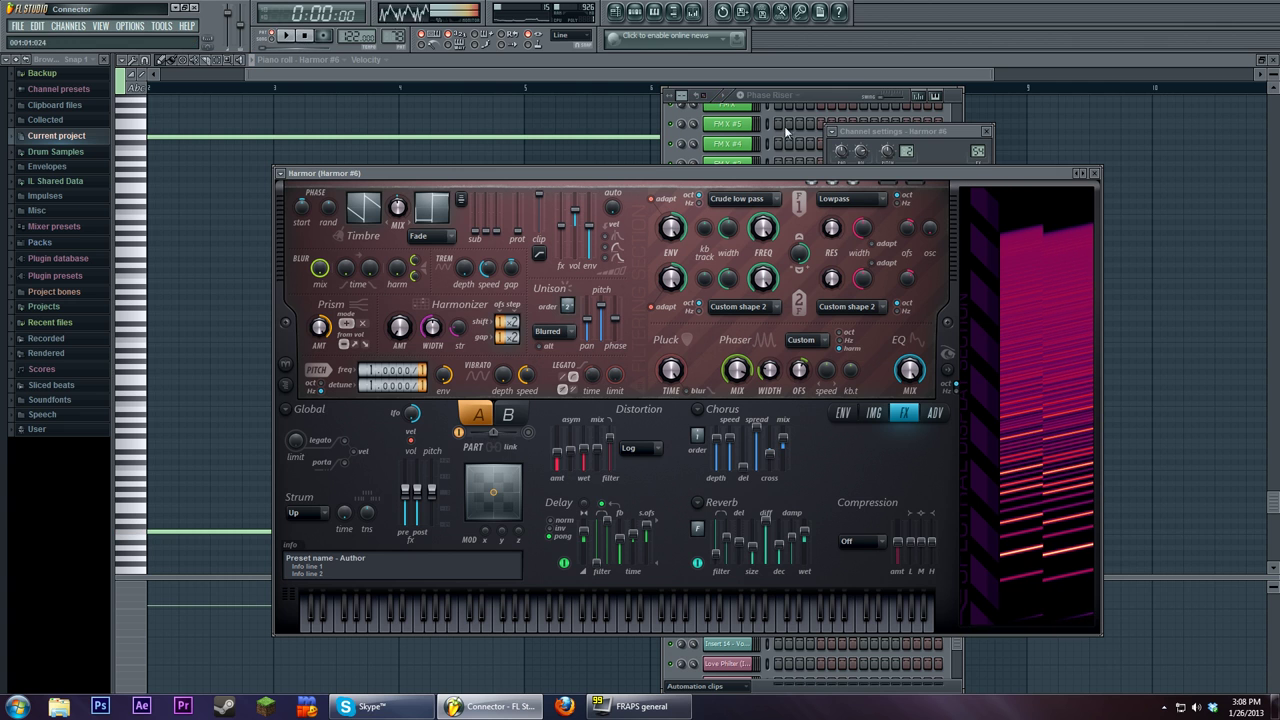
double_click(978, 150)
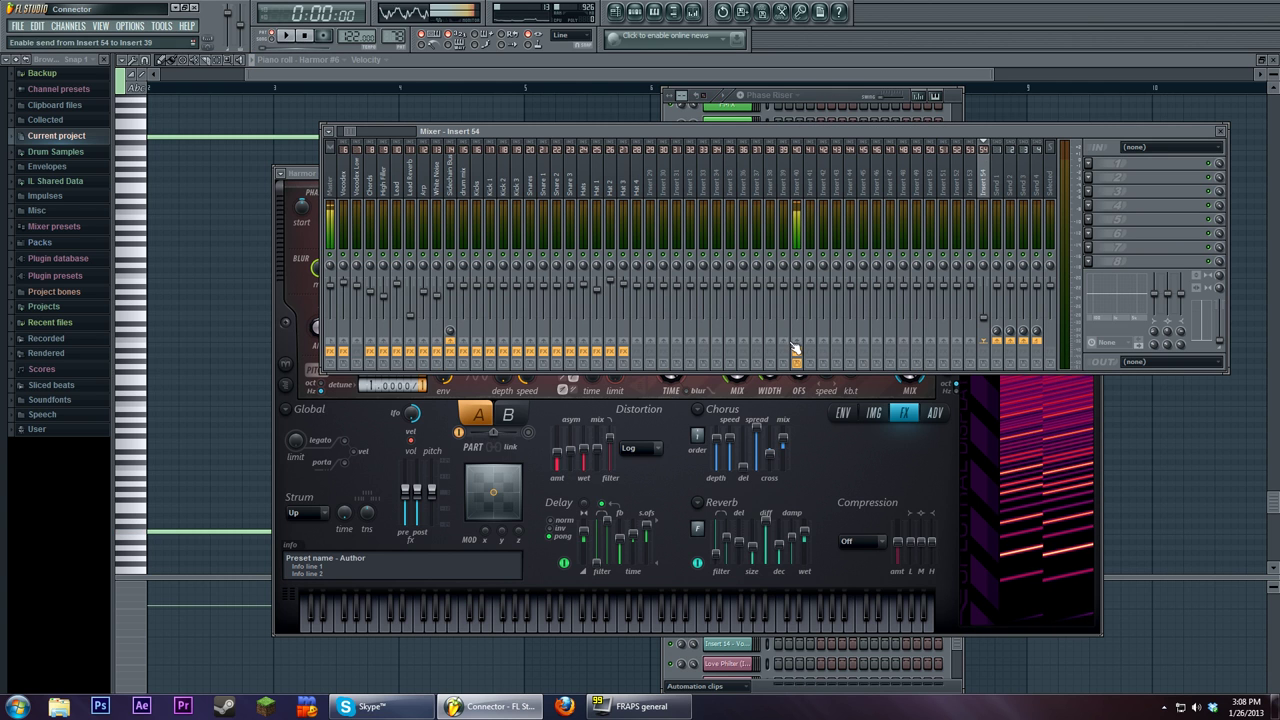
click(285, 35)
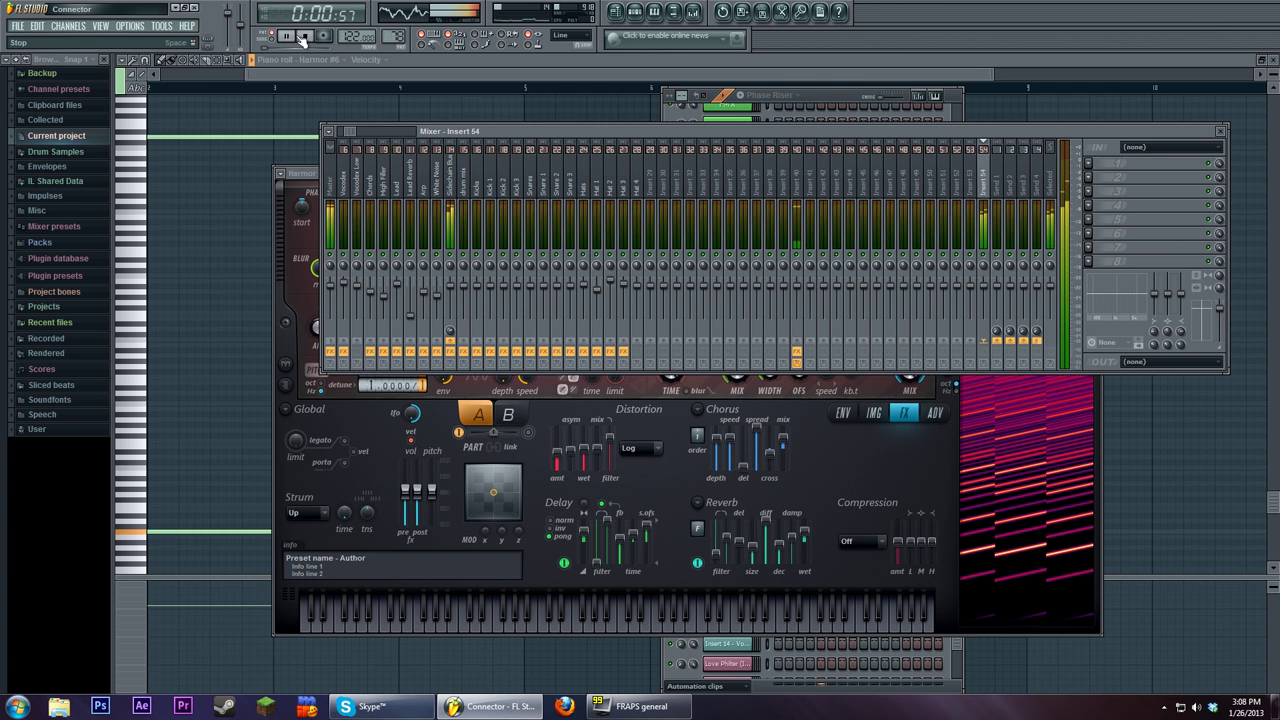
click(302, 38)
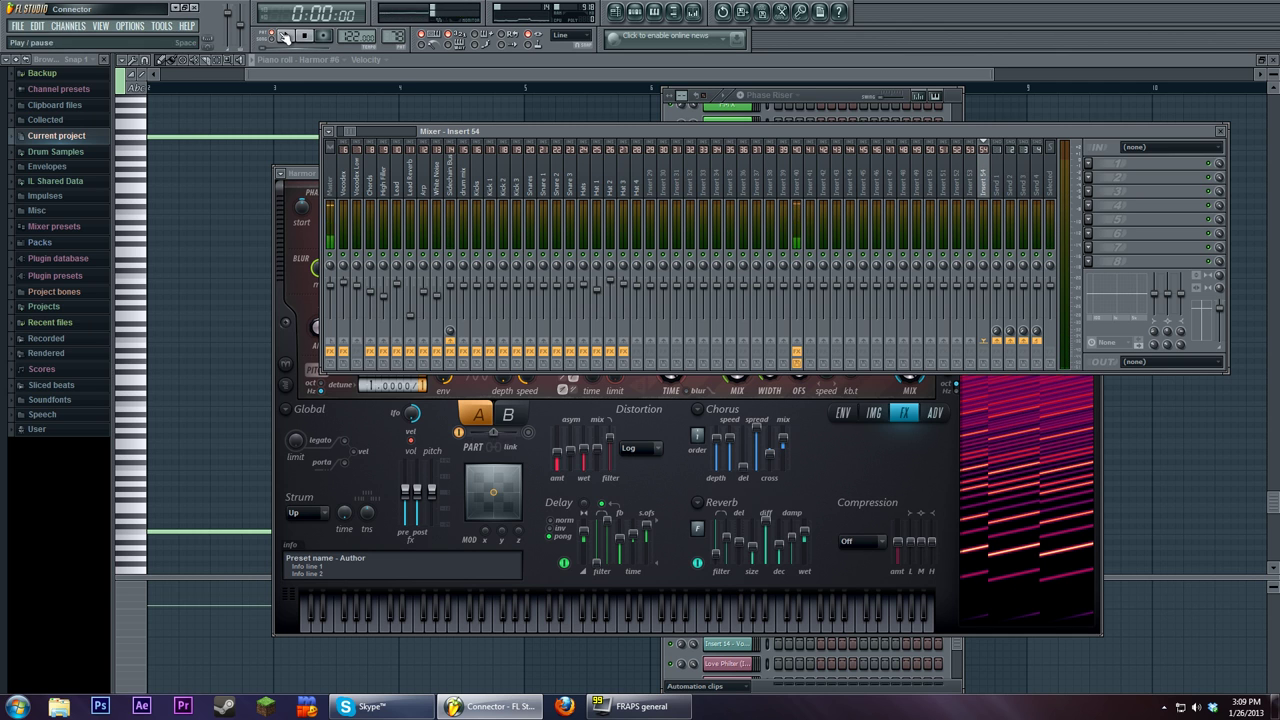
key(space)
click(283, 231)
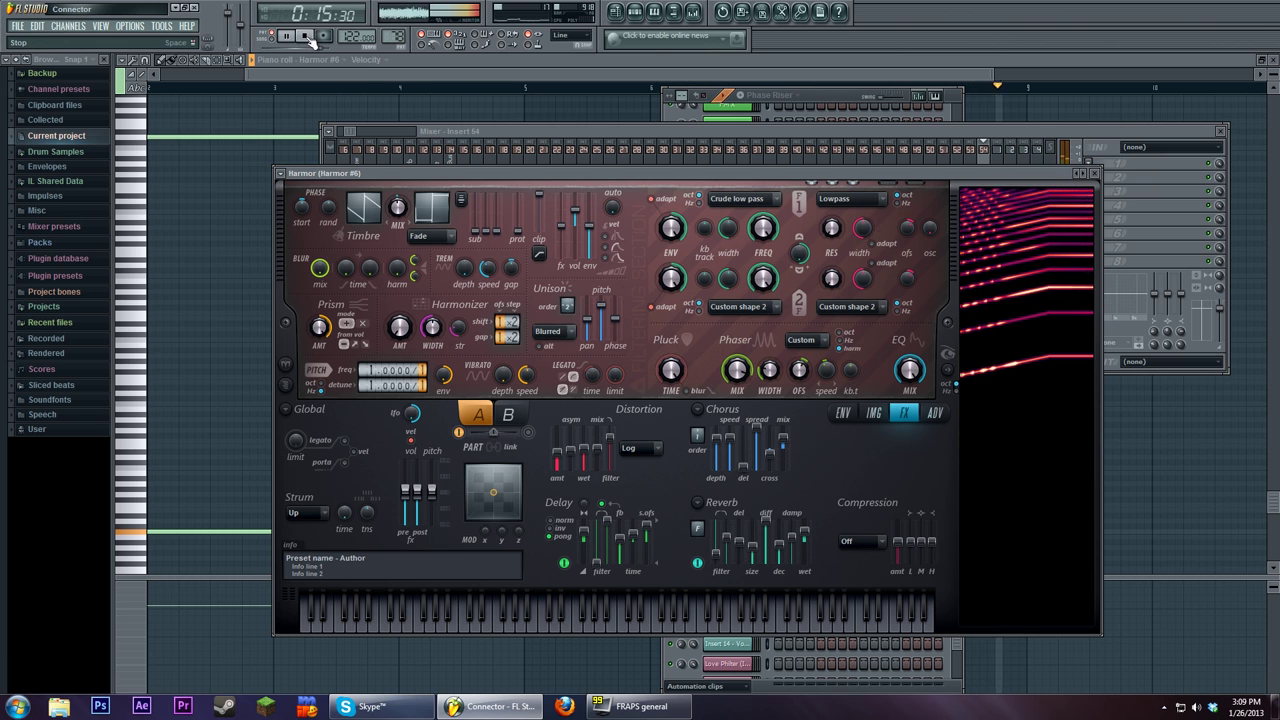
key(space)
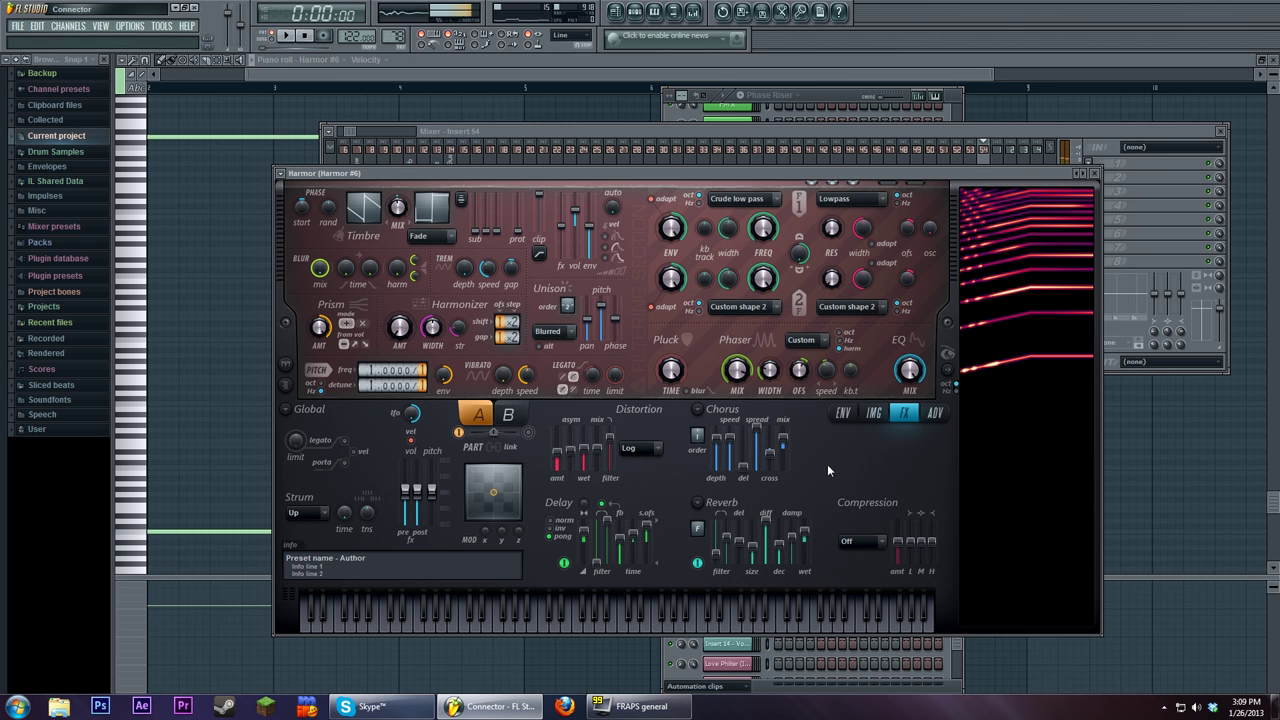
Step: Set Harmor #6's envelope target to Pitch
drag(251, 75, 167, 74)
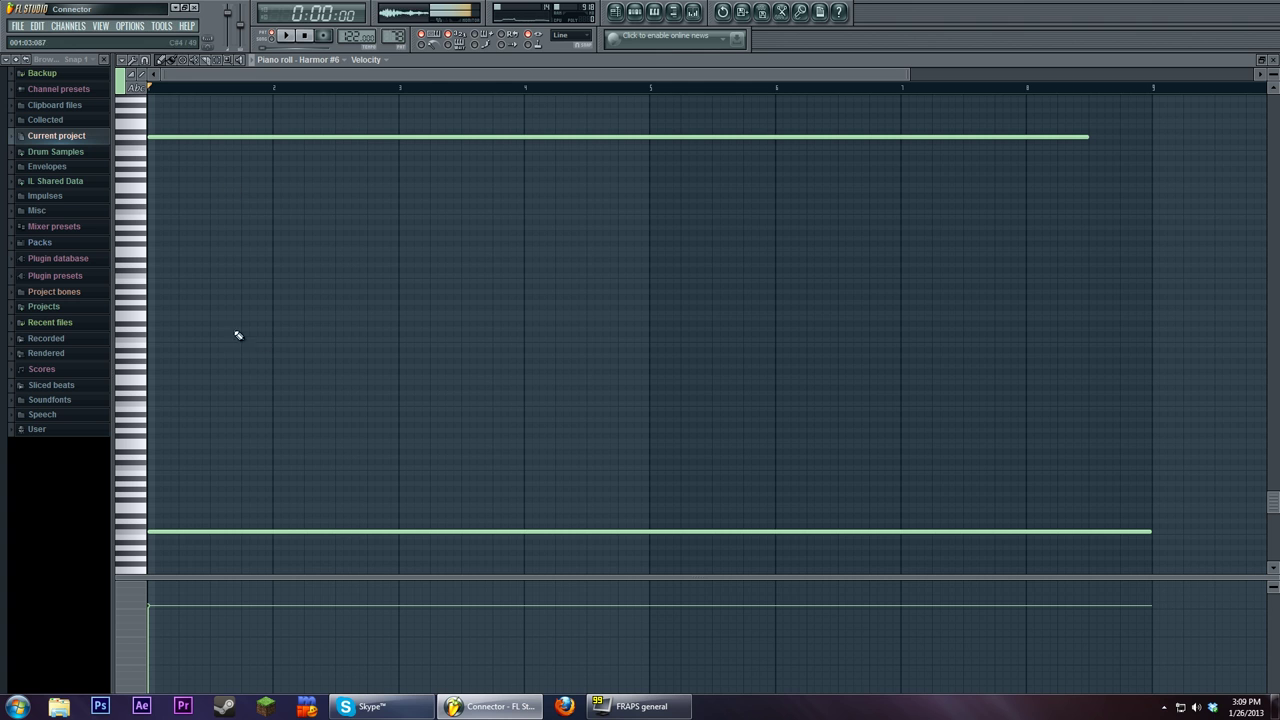
scroll(608, 266, up, 1)
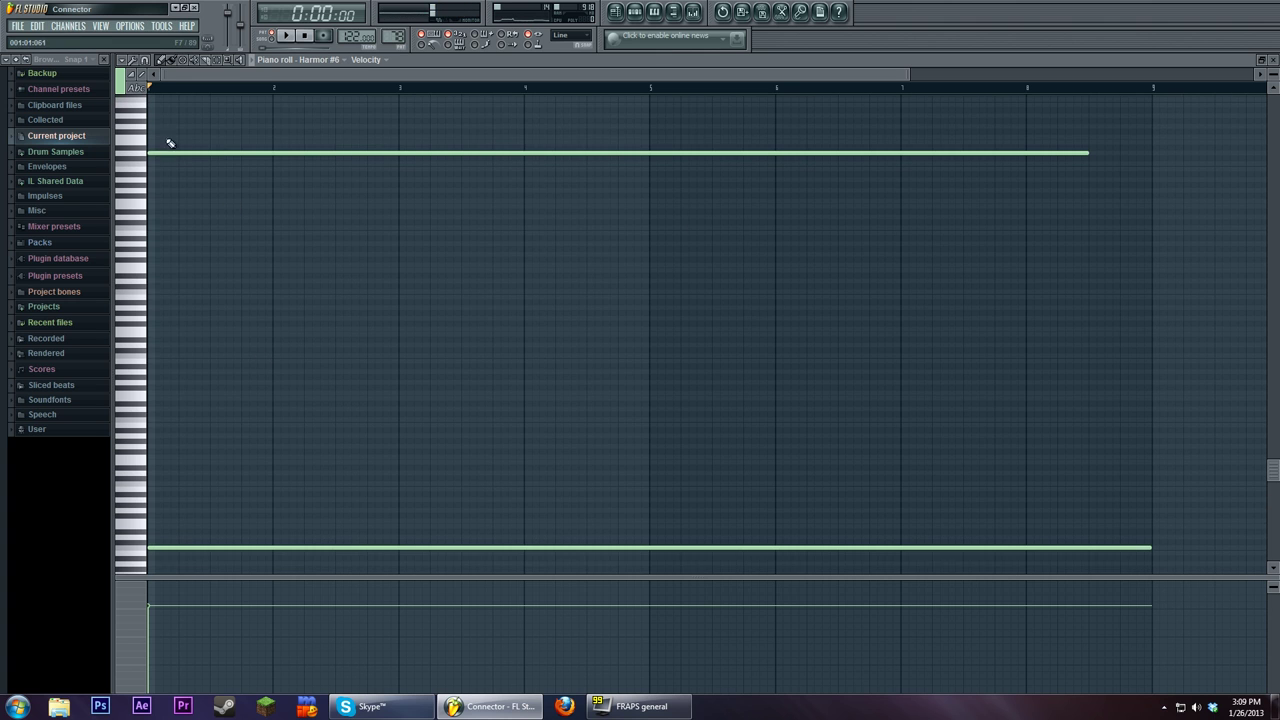
scroll(140, 140, up, 2)
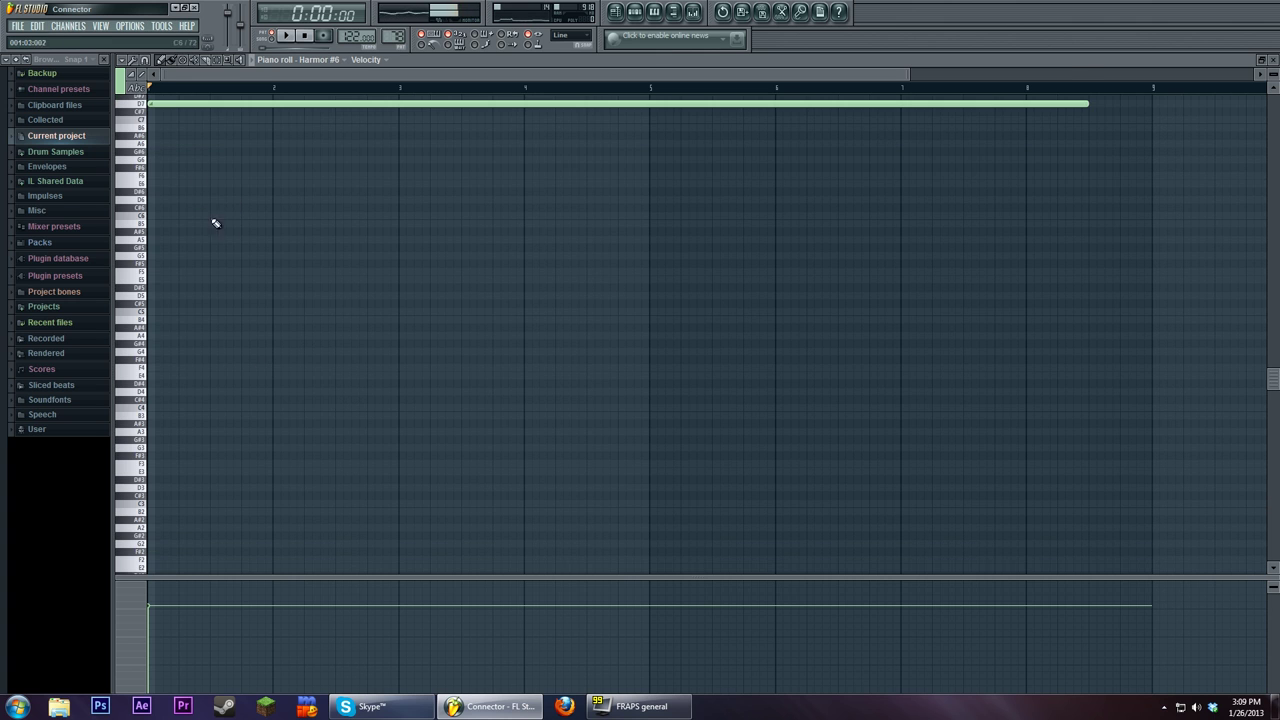
scroll(228, 238, up, 3)
scroll(231, 240, down, 1)
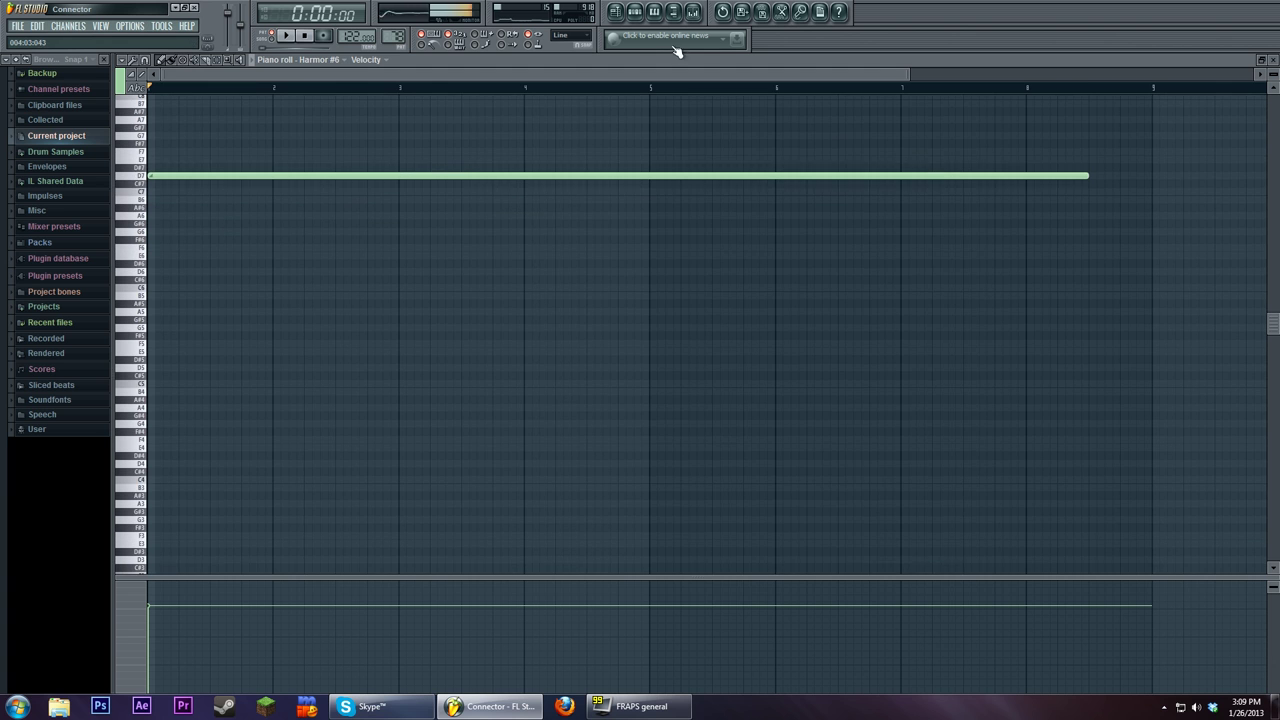
click(636, 12)
click(728, 505)
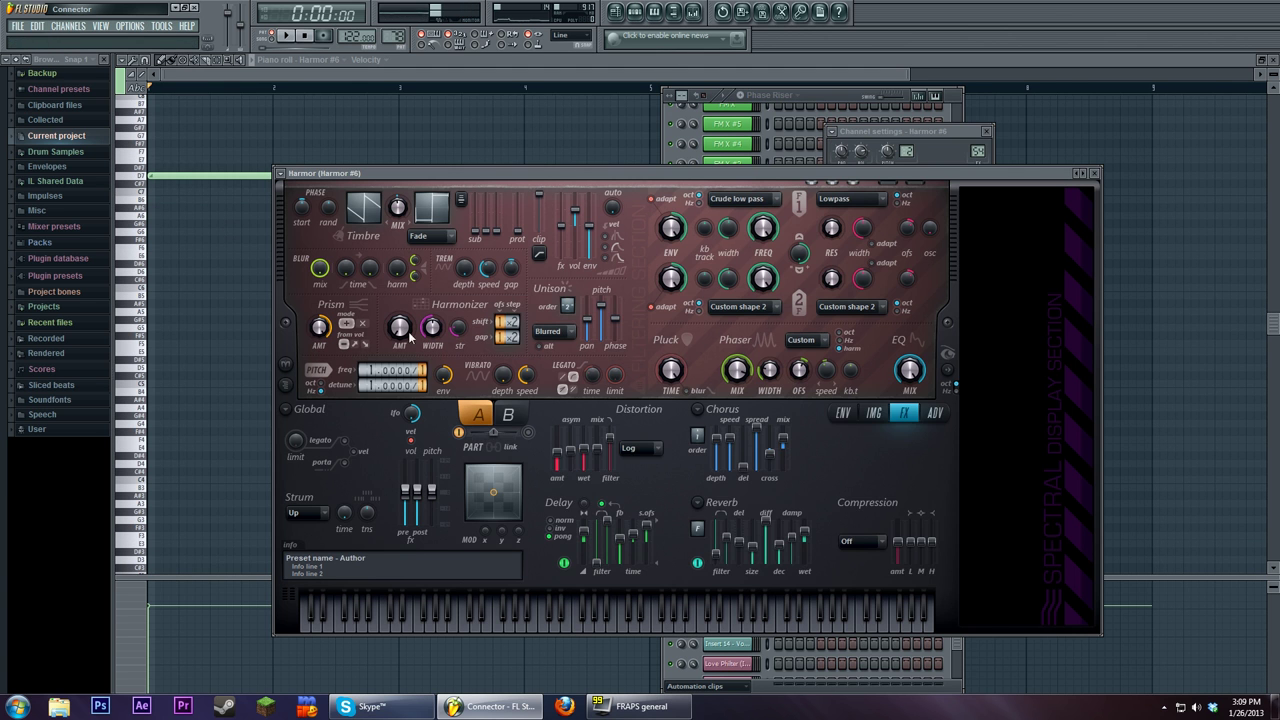
click(843, 413)
click(590, 414)
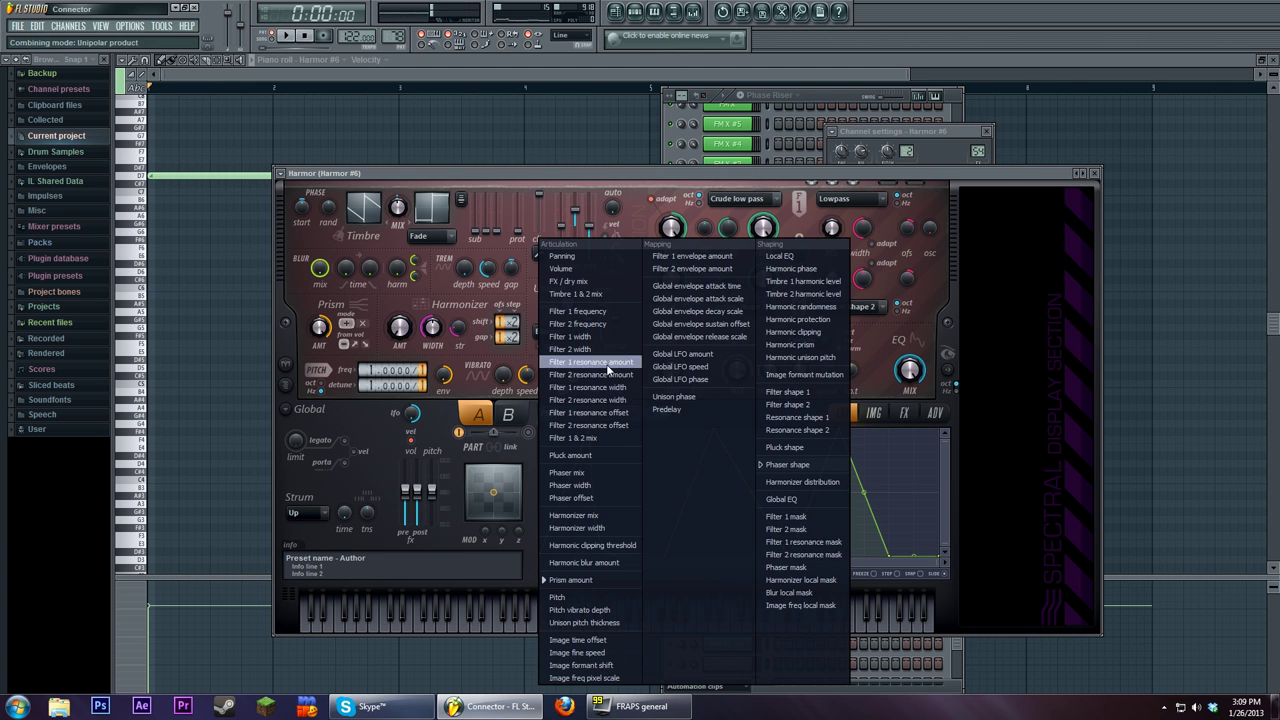
click(604, 596)
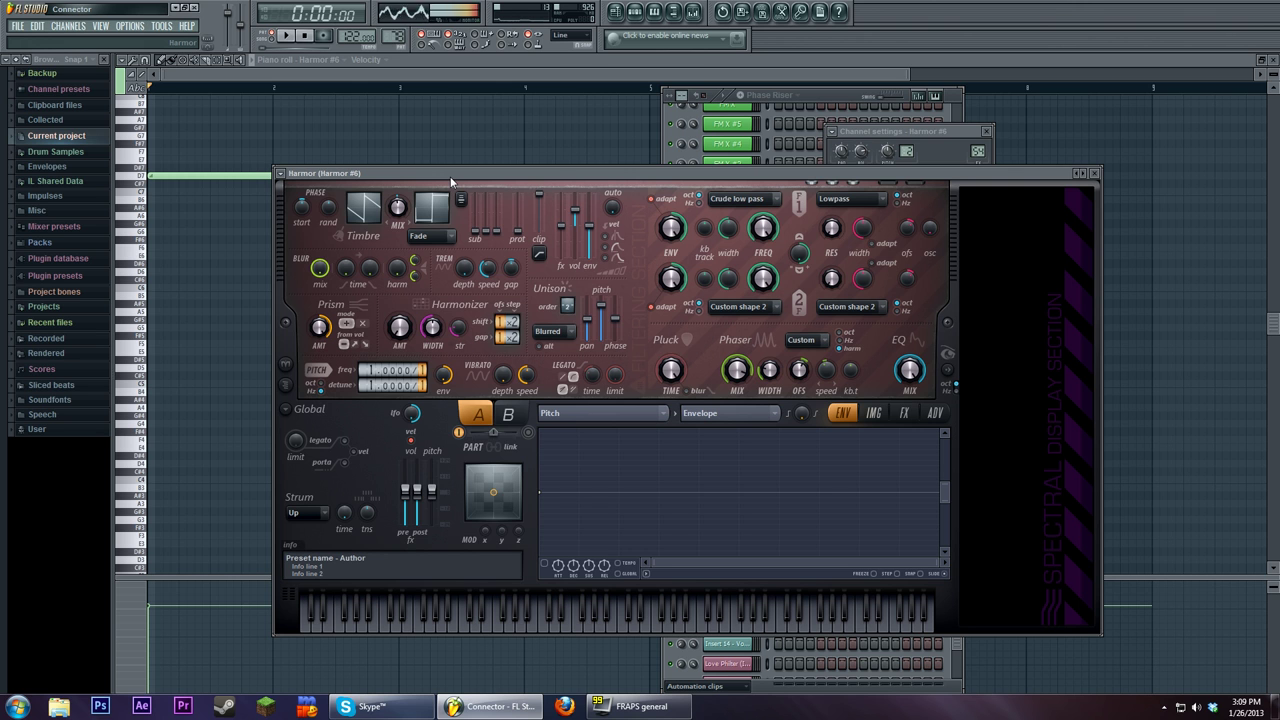
Step: Reposition the Harmor window and scroll through the Phase Riser piano roll
drag(503, 177, 498, 137)
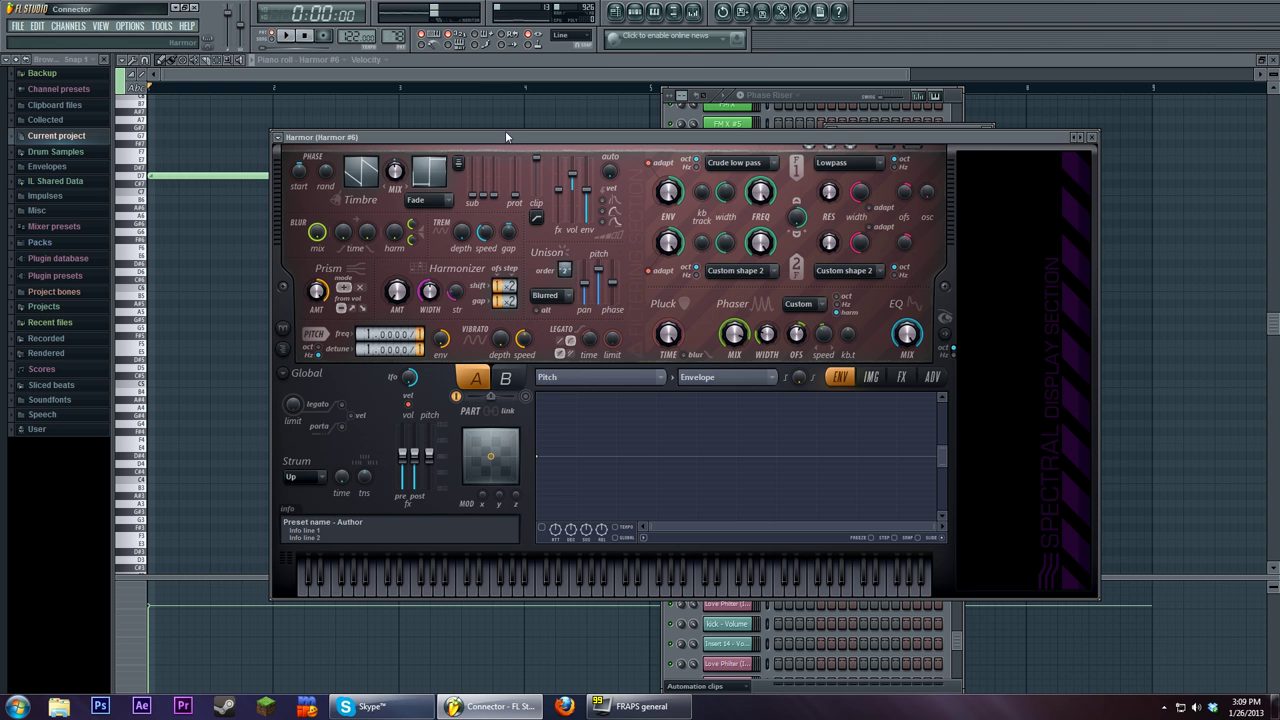
drag(508, 132, 531, 114)
click(175, 162)
scroll(278, 235, down, 4)
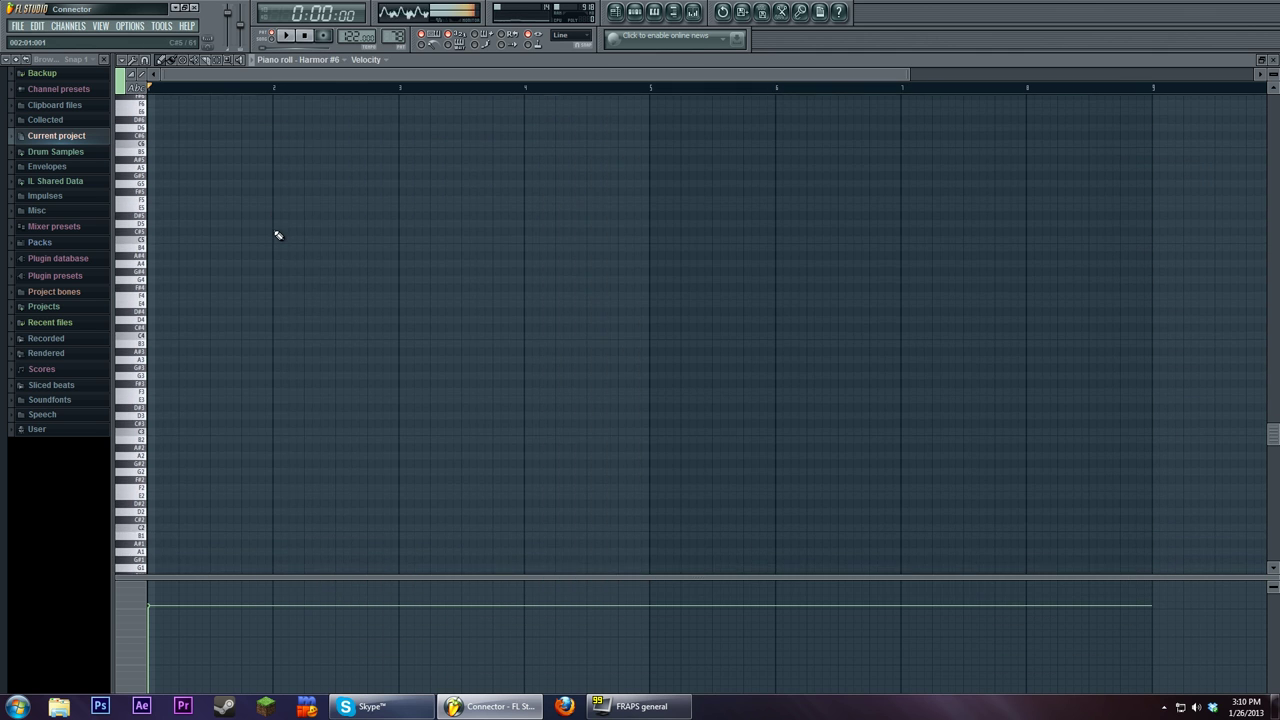
scroll(252, 237, down, 8)
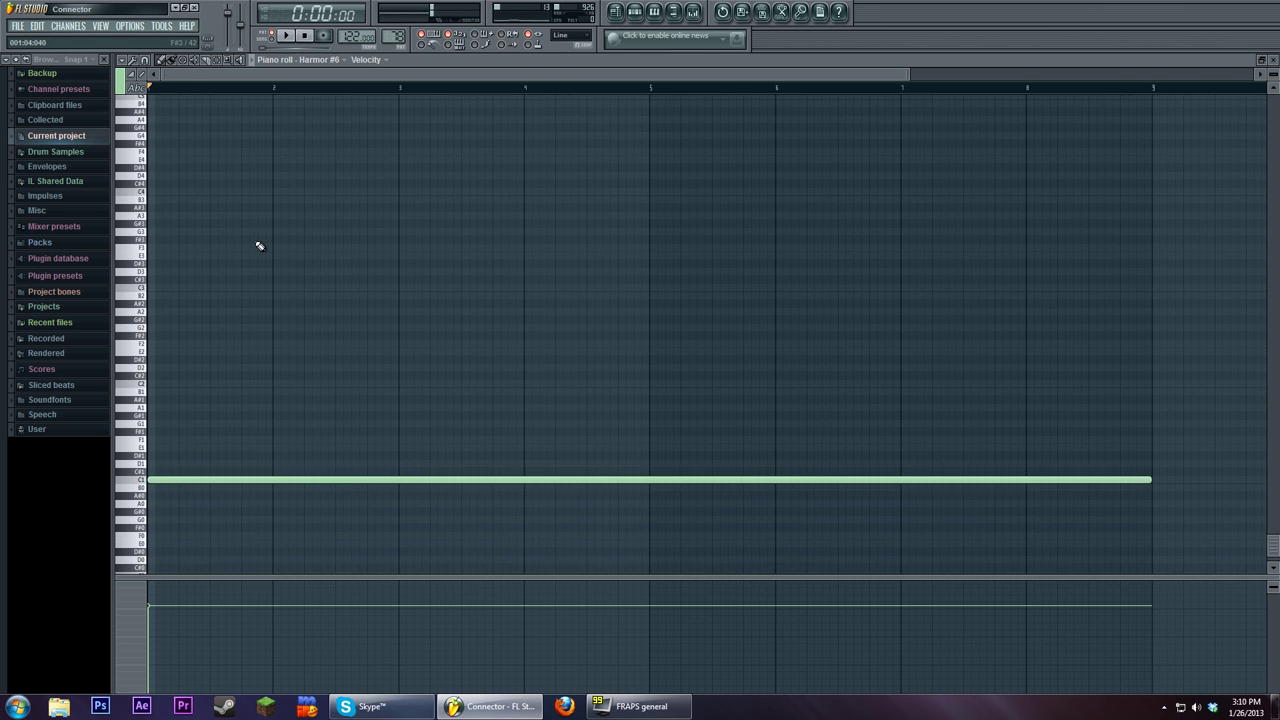
scroll(256, 245, up, 2)
scroll(255, 249, down, 5)
Step: Reopen Harmor #6, check the Phaser speed knob's options, and return to the Phase Riser playlist
click(634, 13)
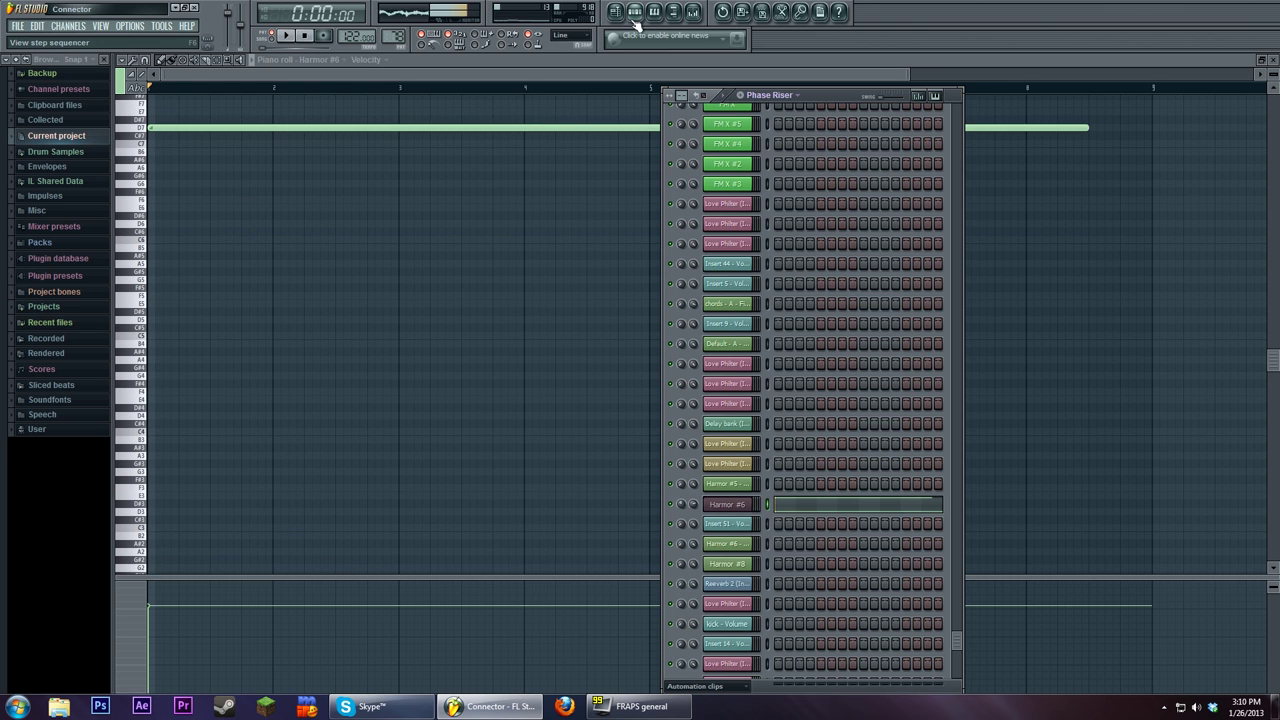
click(730, 504)
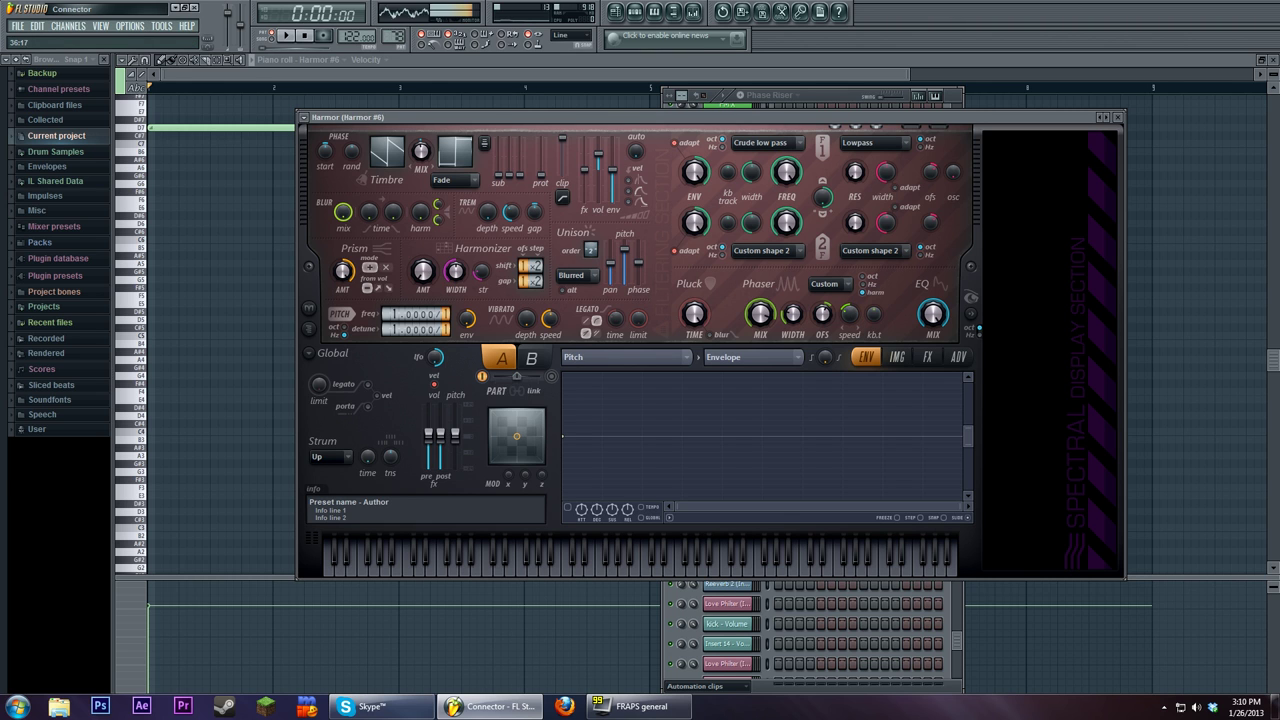
right_click(852, 316)
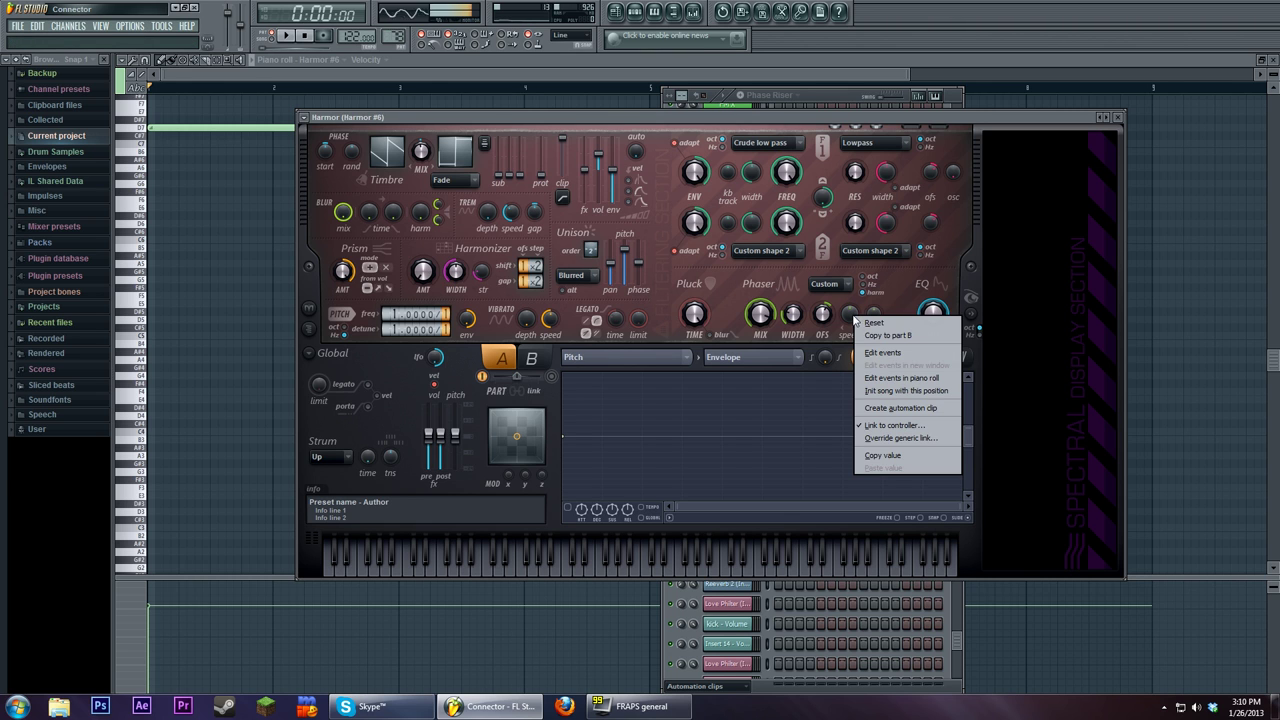
click(852, 318)
click(616, 12)
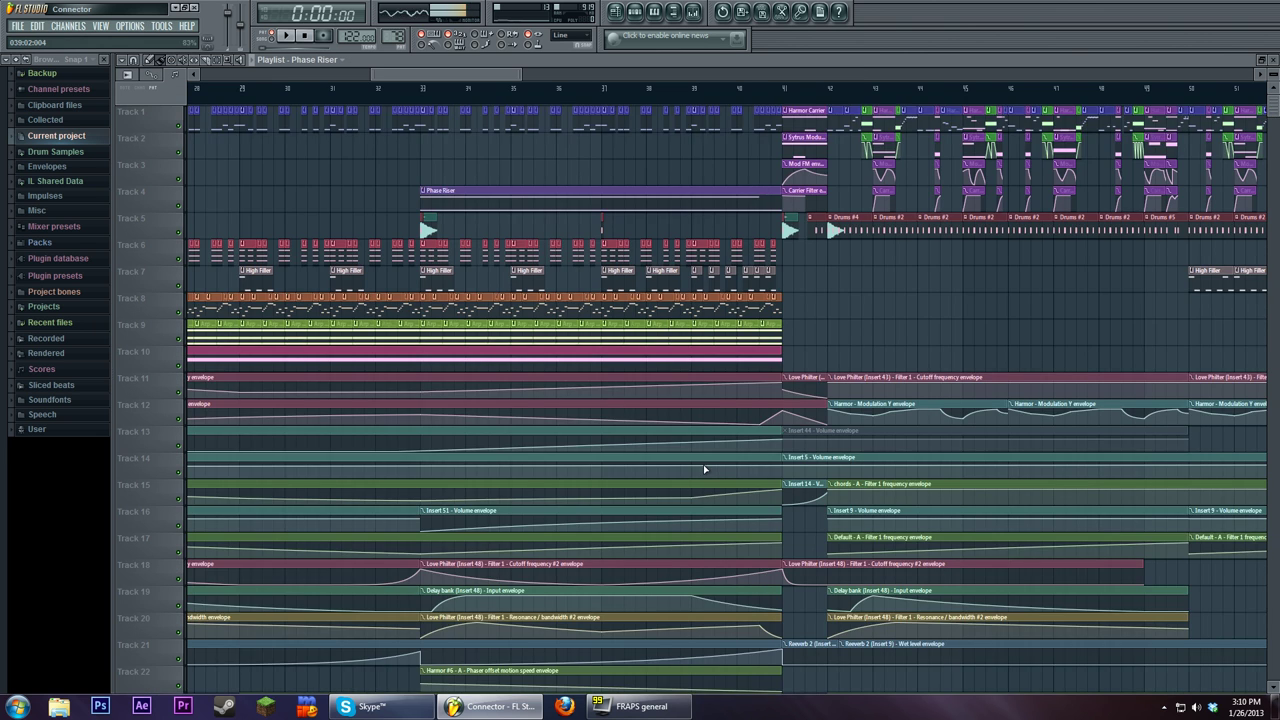
Step: Select the Harmor #6 Phaser offset motion speed clip and briefly play from bar 41
scroll(703, 464, down, 4)
click(441, 563)
click(423, 90)
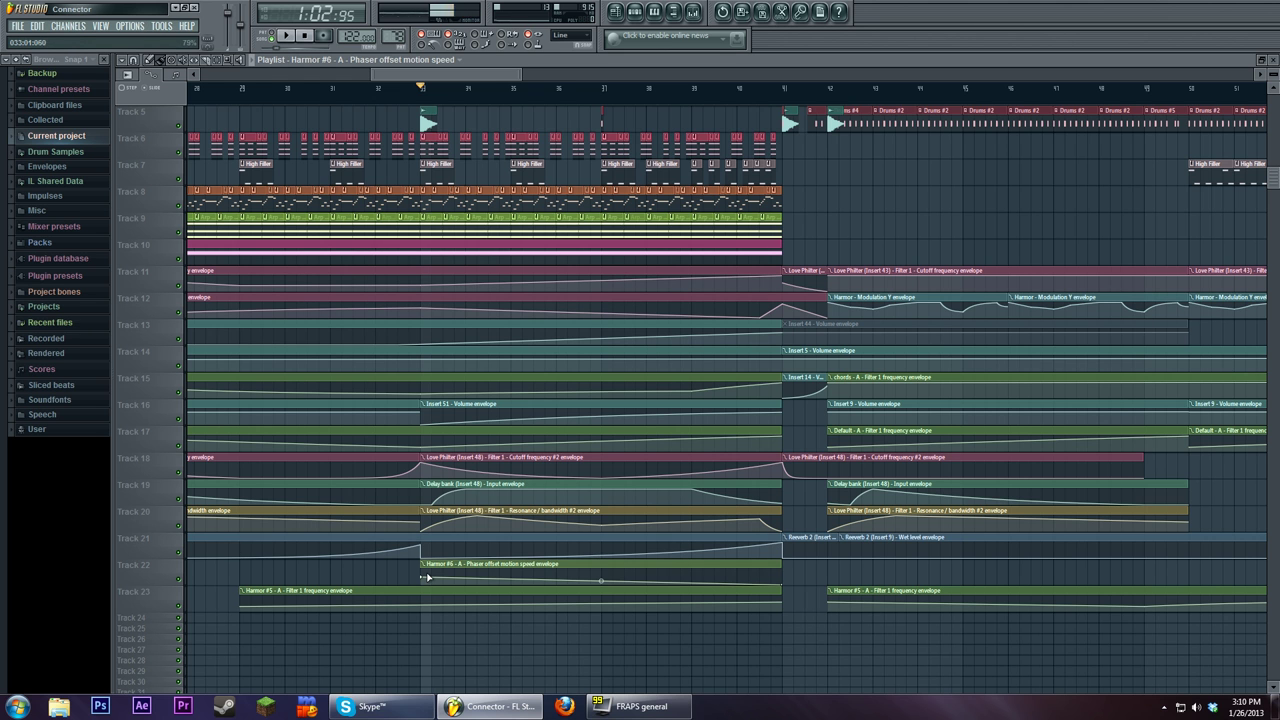
scroll(522, 606, up, 4)
scroll(614, 232, right, 4)
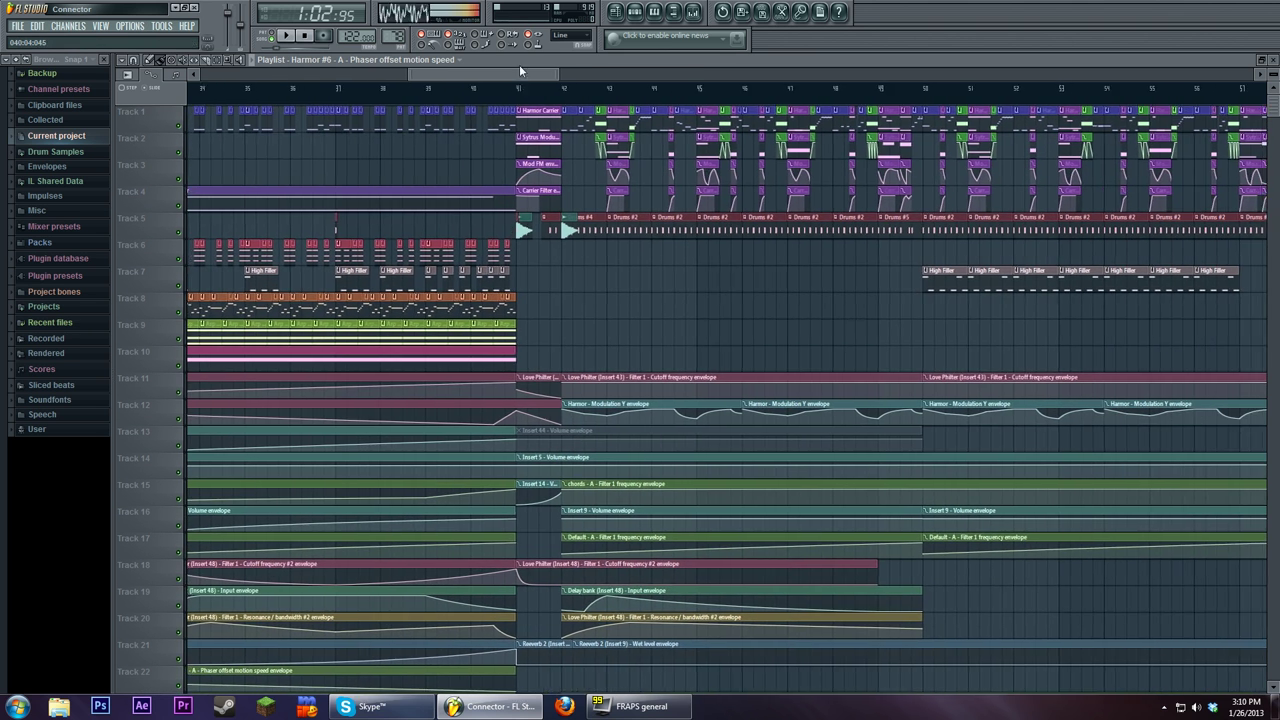
click(520, 89)
scroll(623, 335, right, 2)
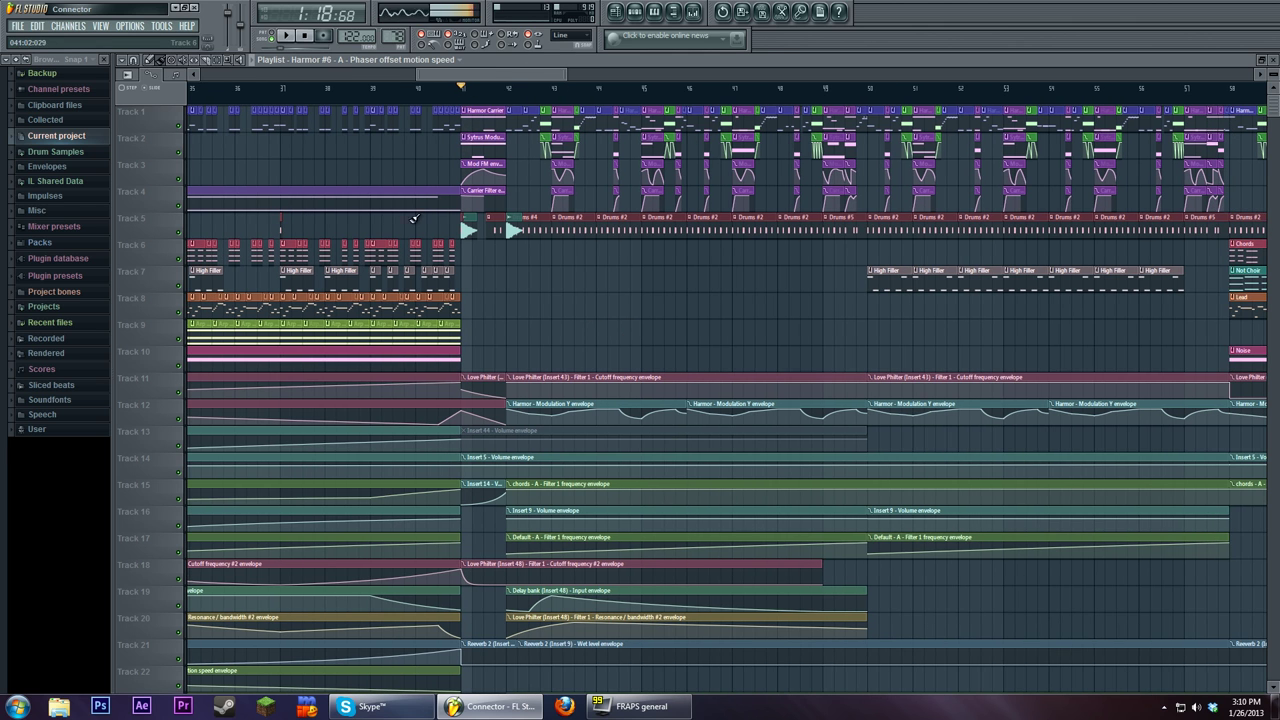
click(285, 35)
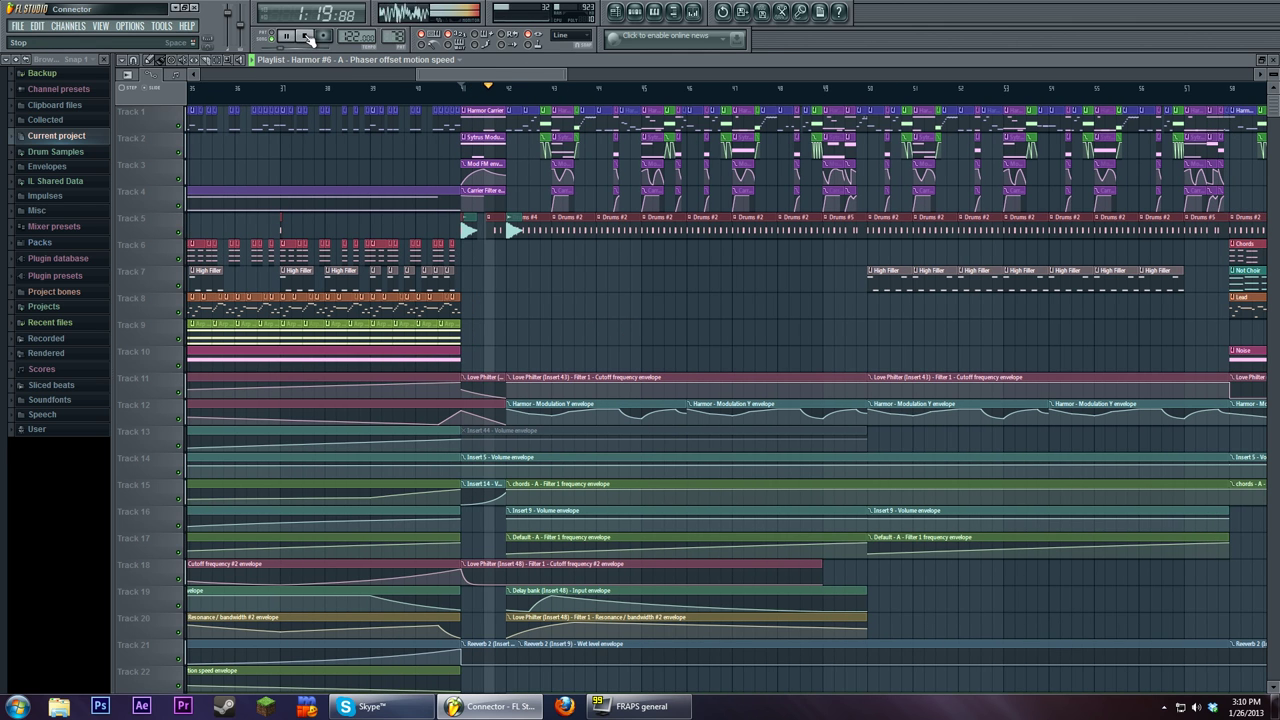
click(306, 36)
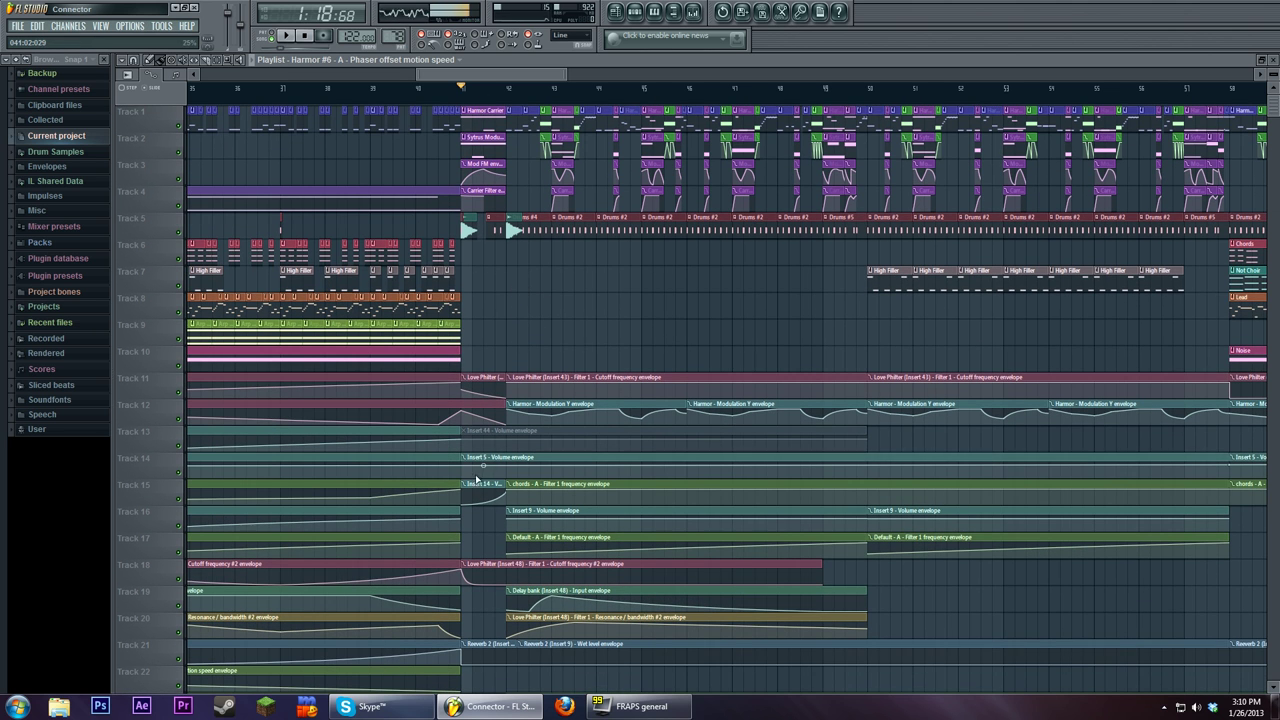
Step: Play the song from bar 42, stop it, and zoom the playlist
scroll(486, 109, down, 3)
scroll(498, 111, up, 3)
click(507, 90)
click(285, 36)
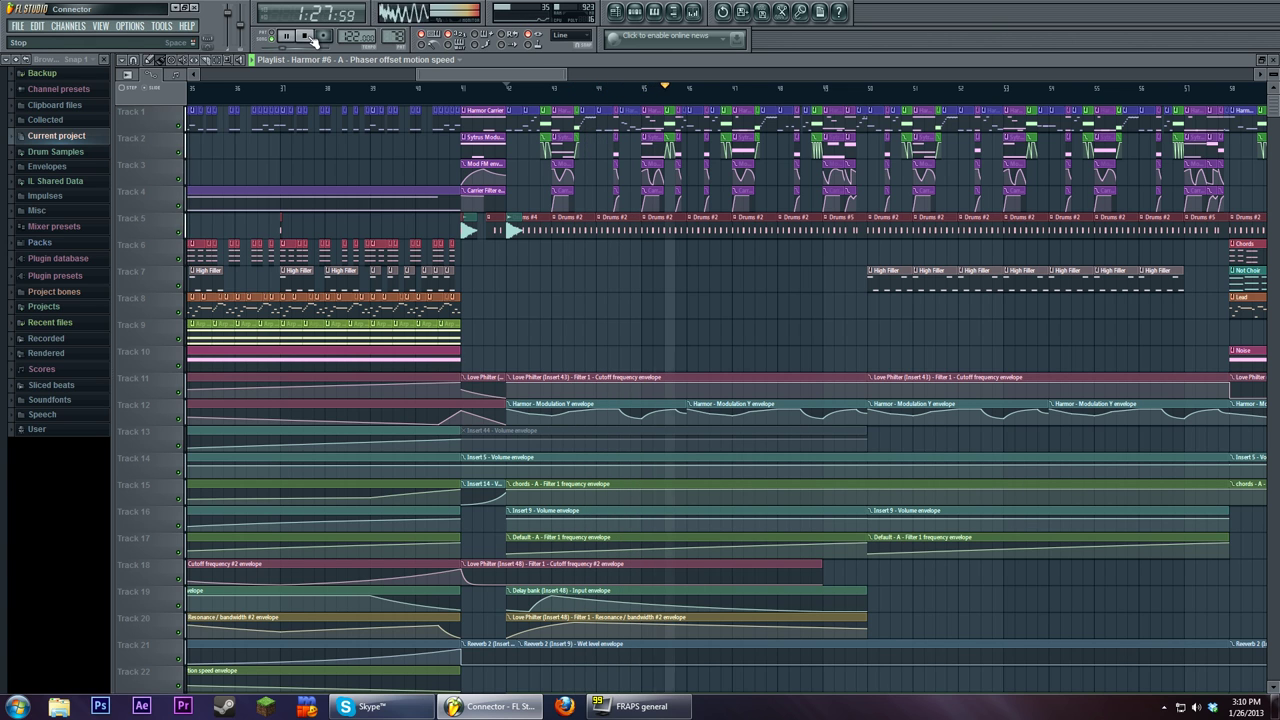
click(307, 36)
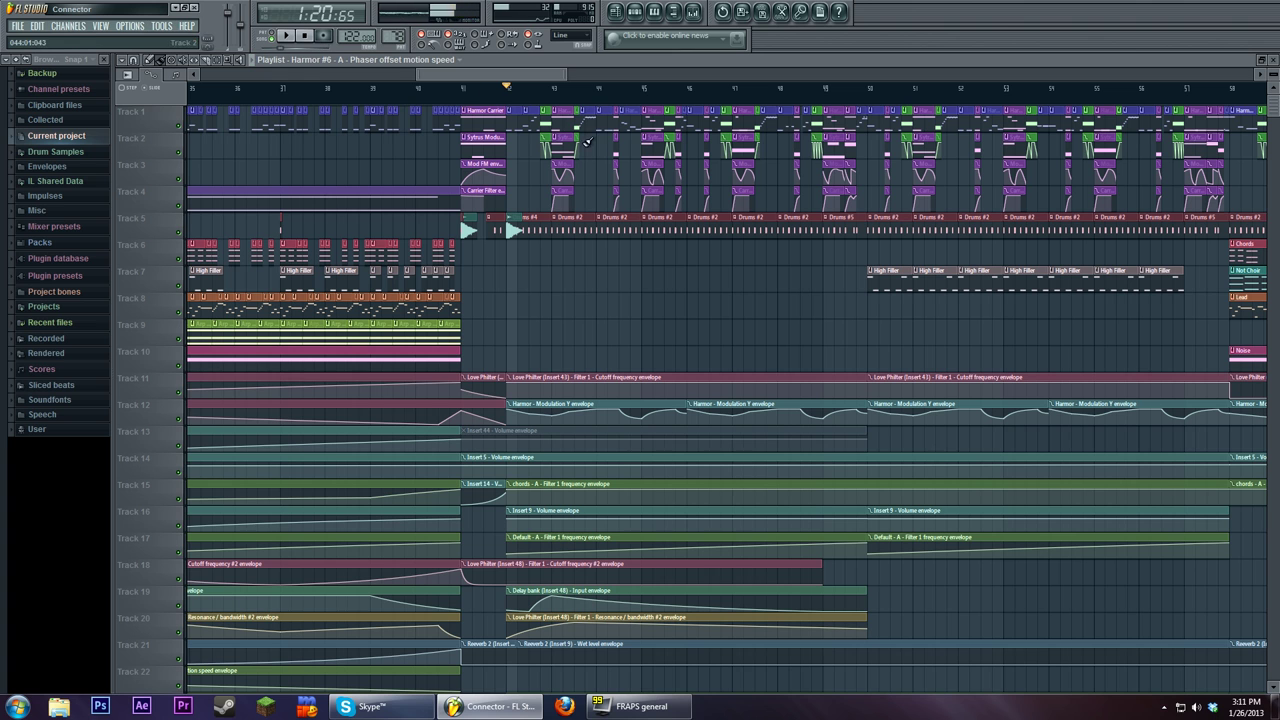
drag(416, 75, 560, 83)
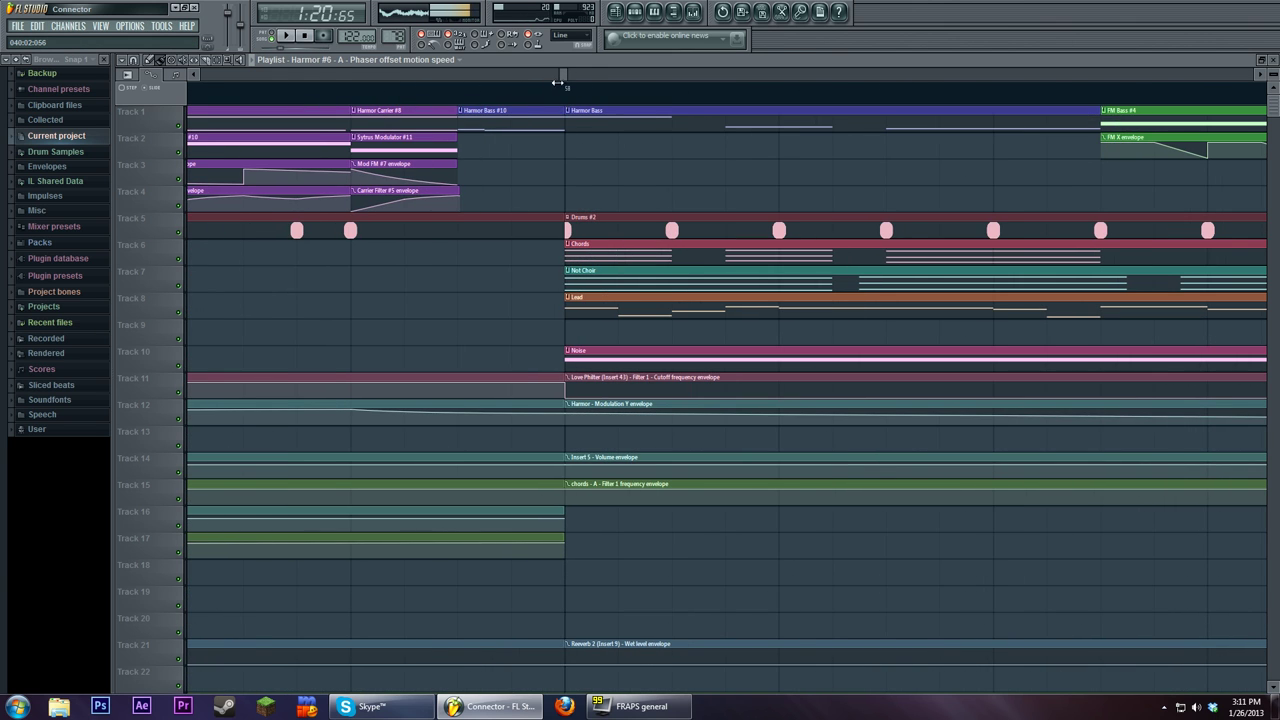
scroll(551, 97, down, 3)
drag(553, 76, 473, 74)
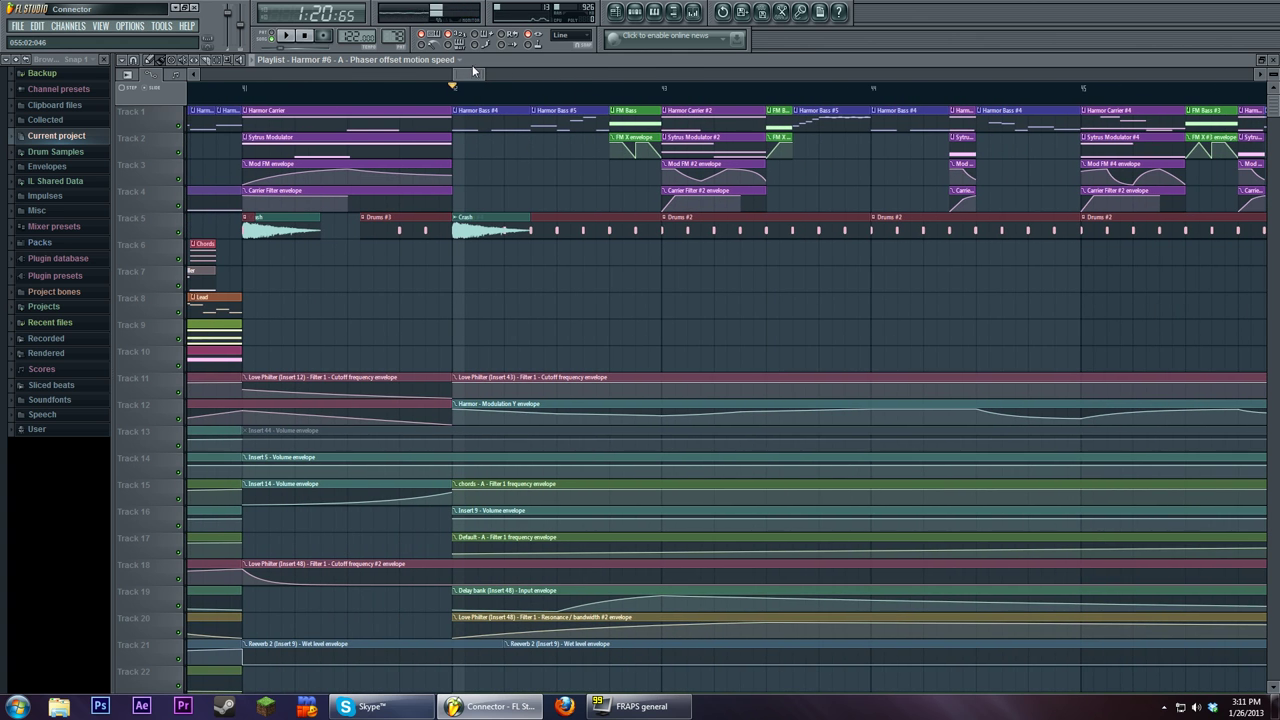
Step: Open the Connector Main Bass pattern's piano roll and play it through once
double_click(480, 118)
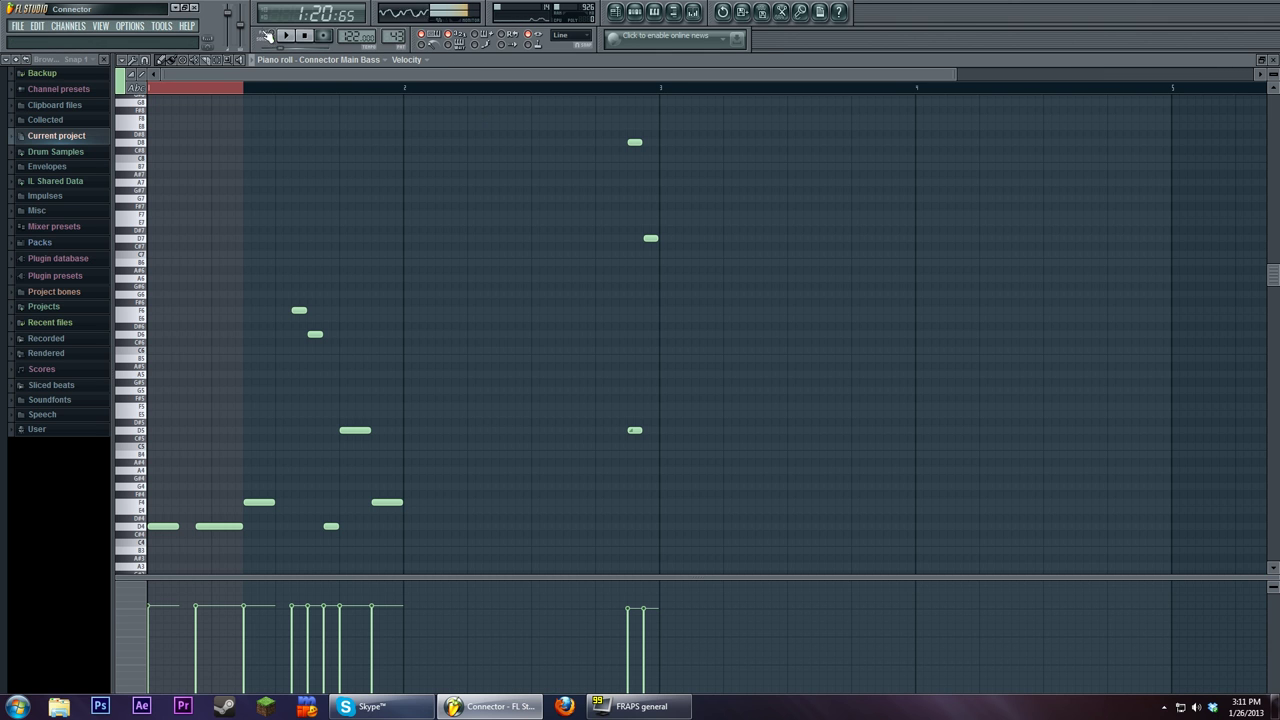
key(space)
key(space)
click(222, 95)
key(space)
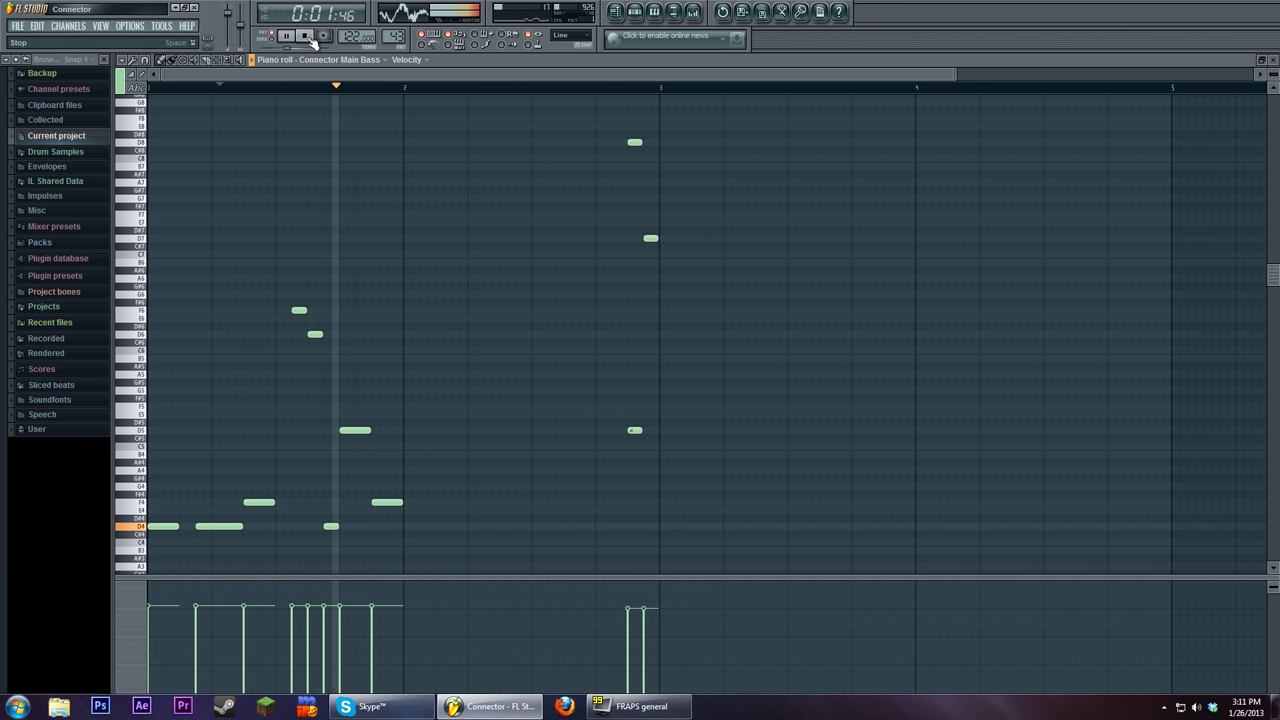
click(310, 37)
scroll(314, 234, up, 2)
scroll(311, 233, down, 4)
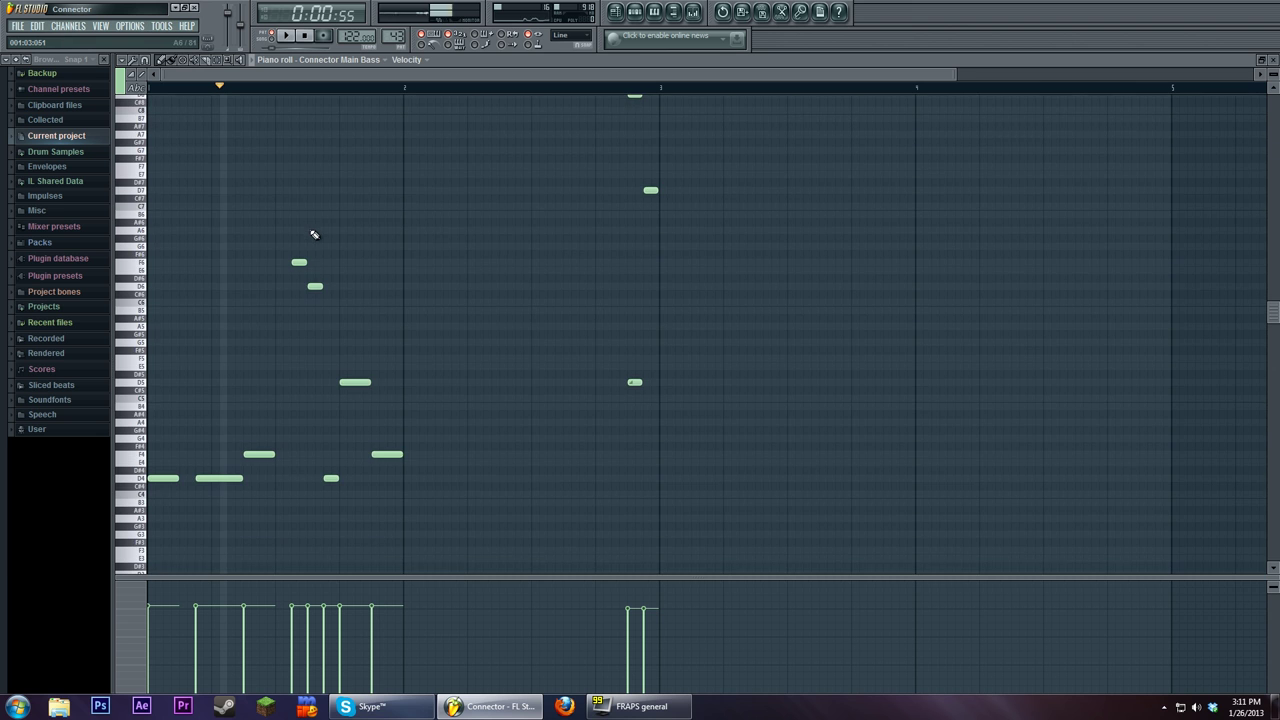
Step: Inspect the Connector Main Bass Harmor and its channel miscellaneous settings, then hide the channel rack
key(F6)
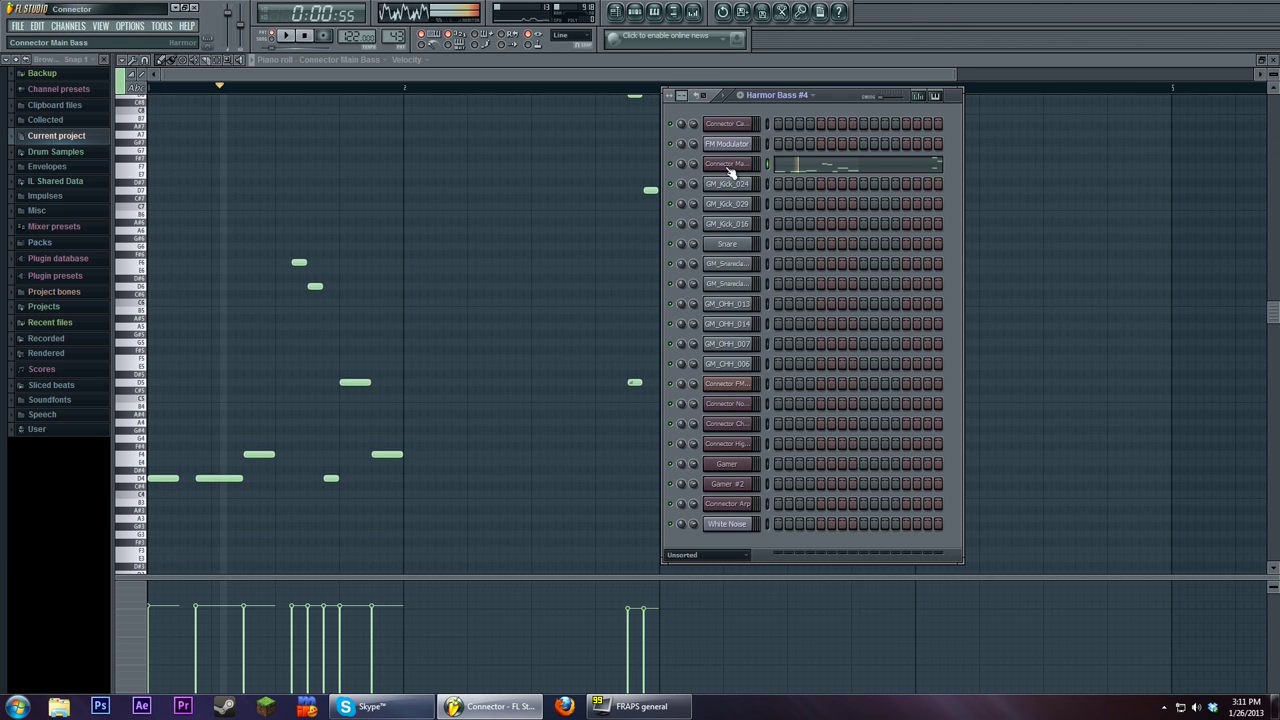
click(727, 165)
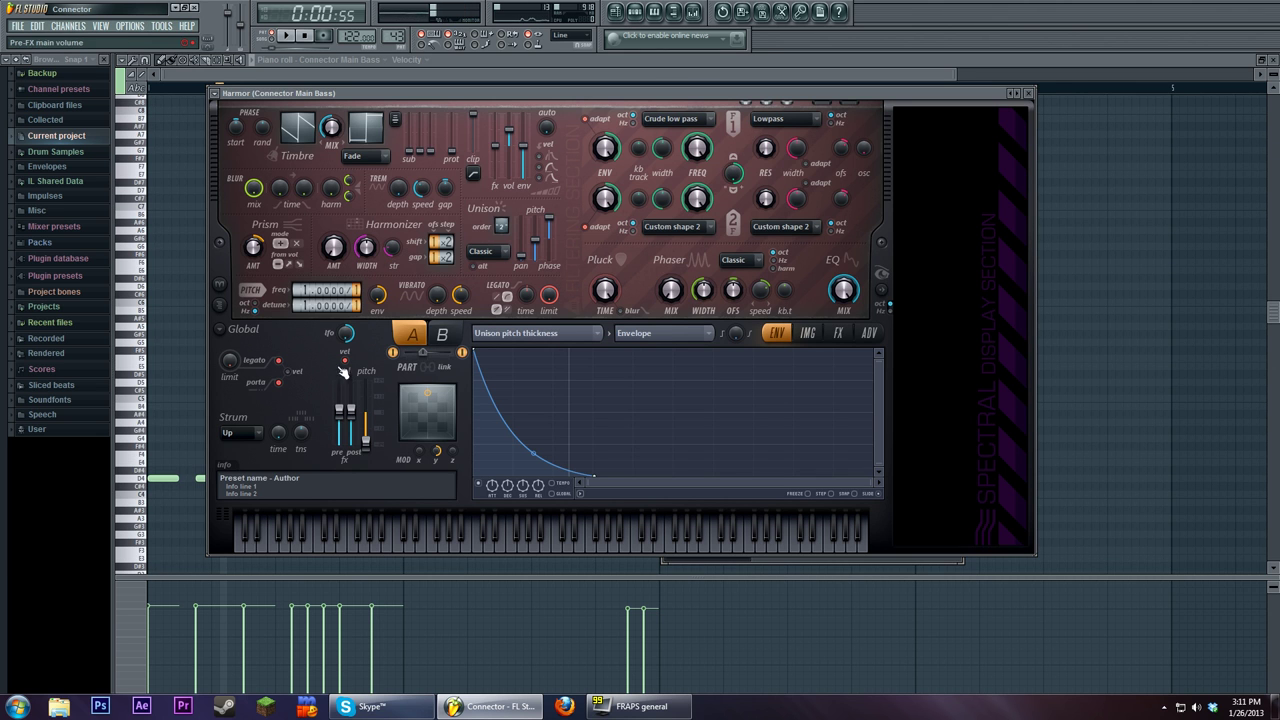
click(634, 14)
click(748, 168)
click(748, 168)
drag(751, 95, 769, 274)
click(876, 178)
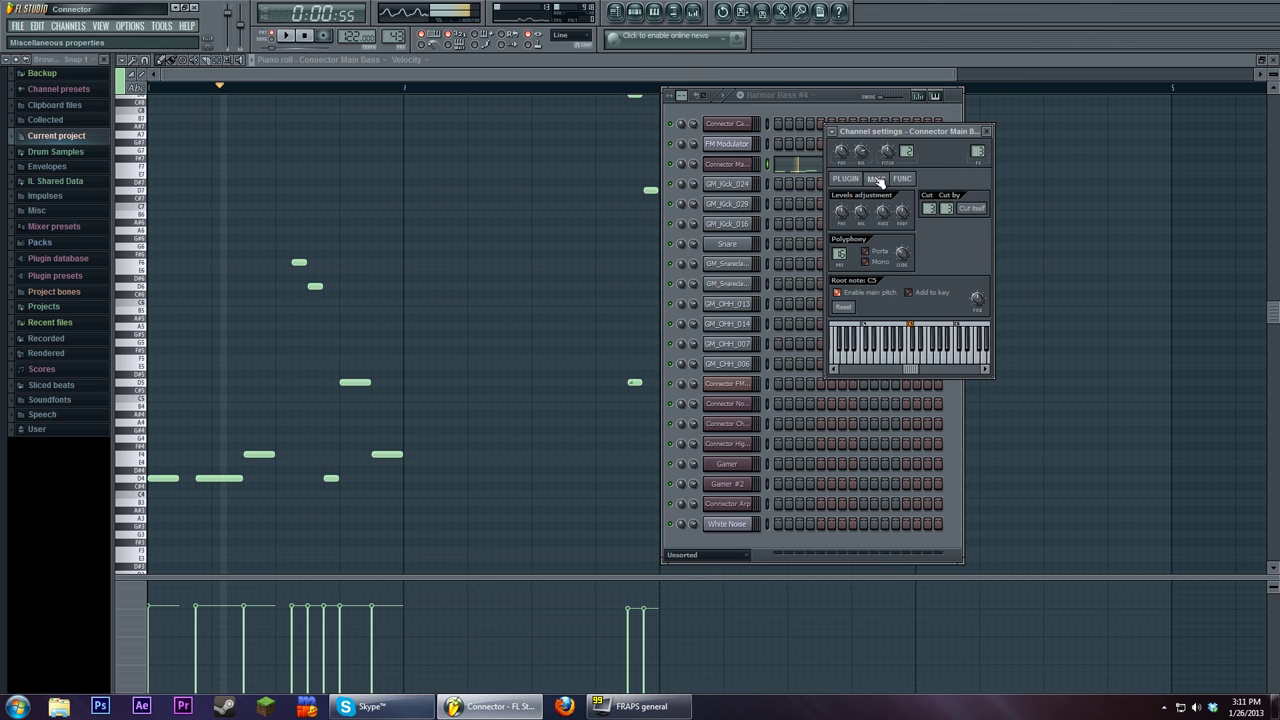
click(986, 131)
key(F6)
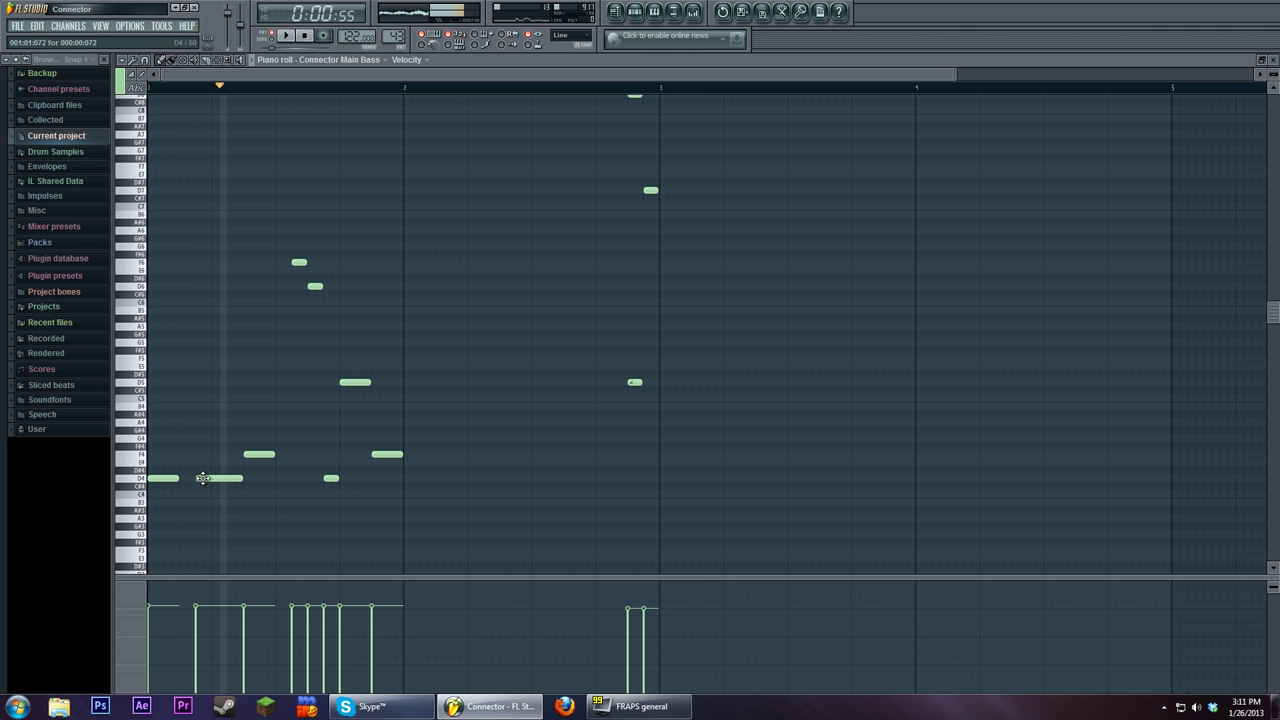
Step: Preview the D4 note and a higher note near C7 on the piano roll keyboard
click(143, 481)
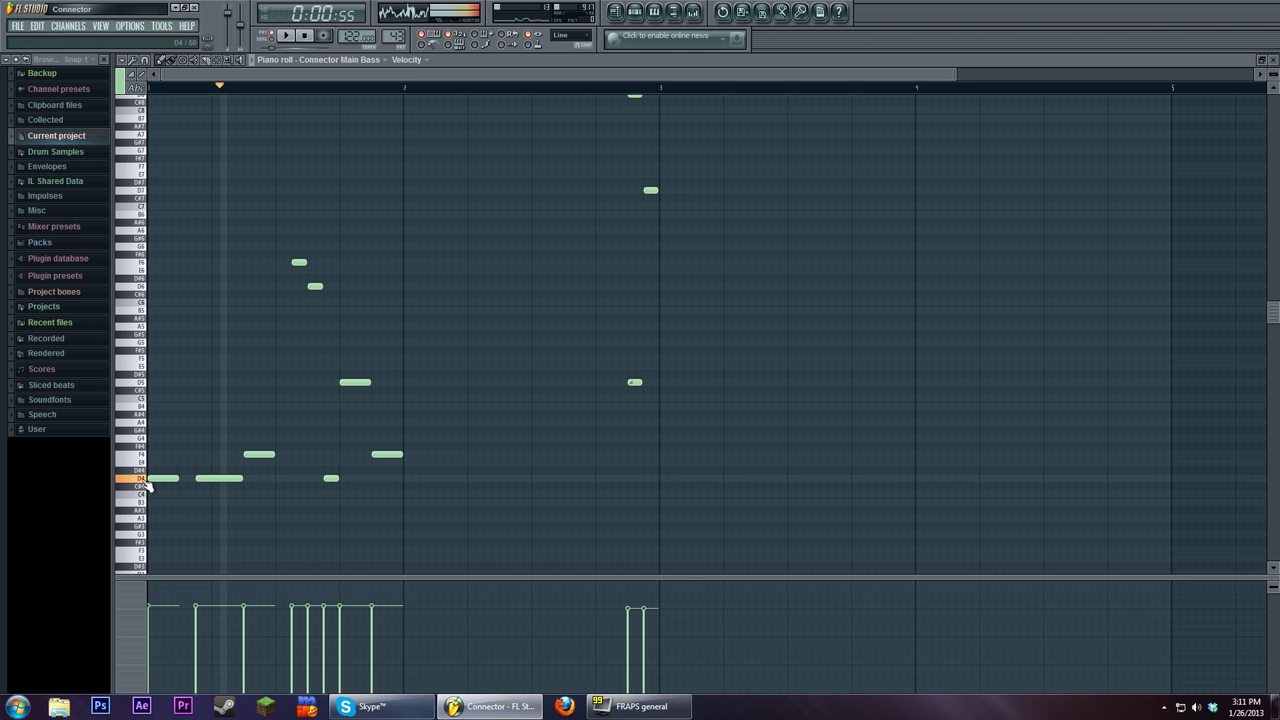
click(140, 208)
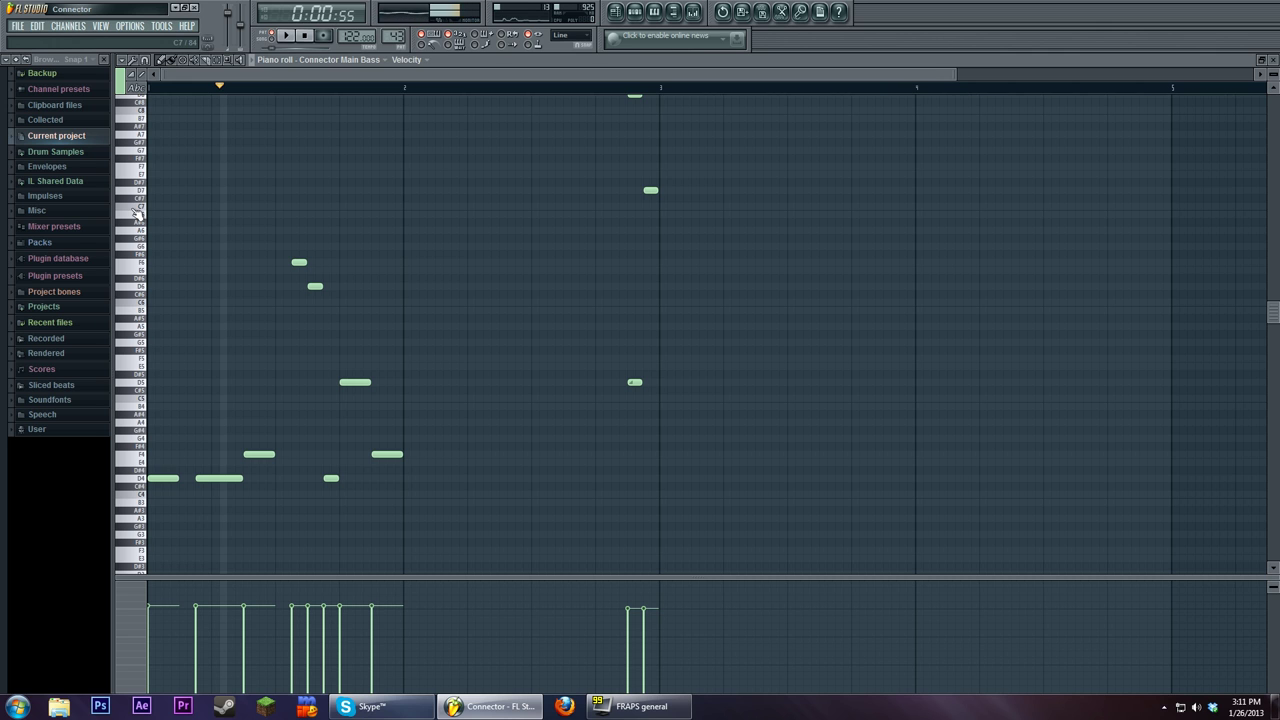
scroll(245, 347, up, 1)
scroll(247, 362, up, 2)
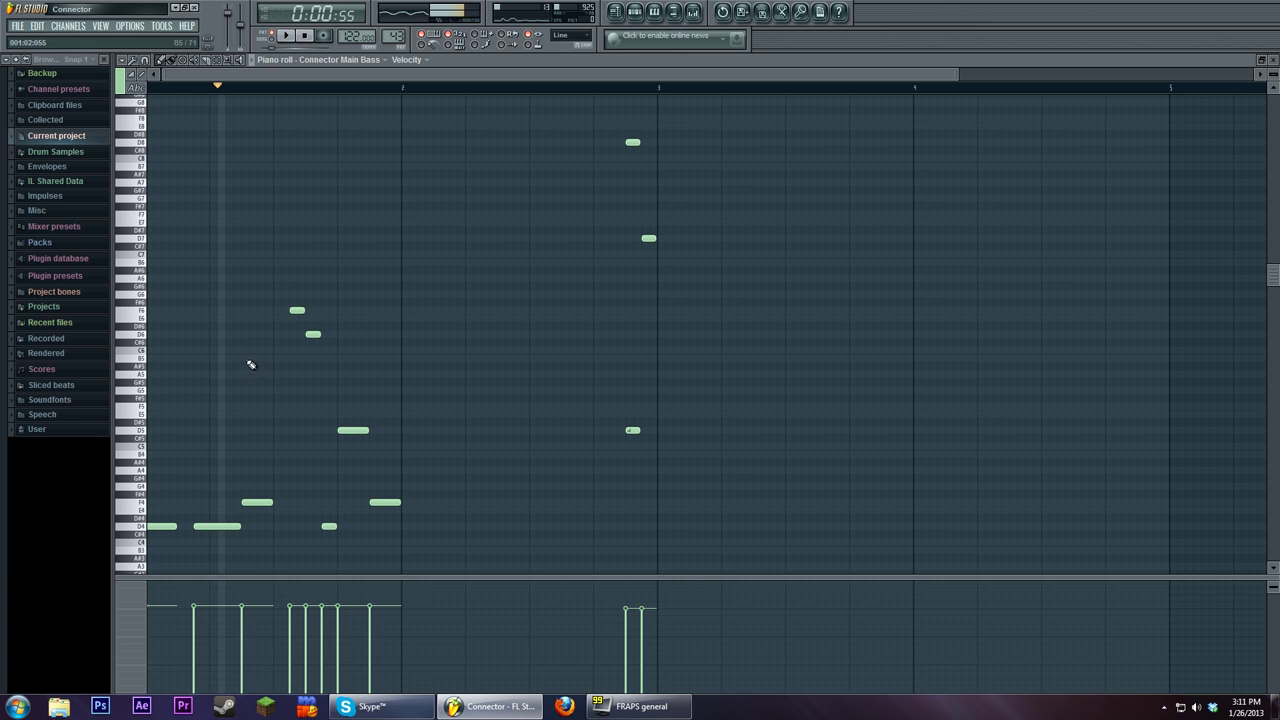
scroll(262, 352, down, 1)
scroll(300, 332, down, 1)
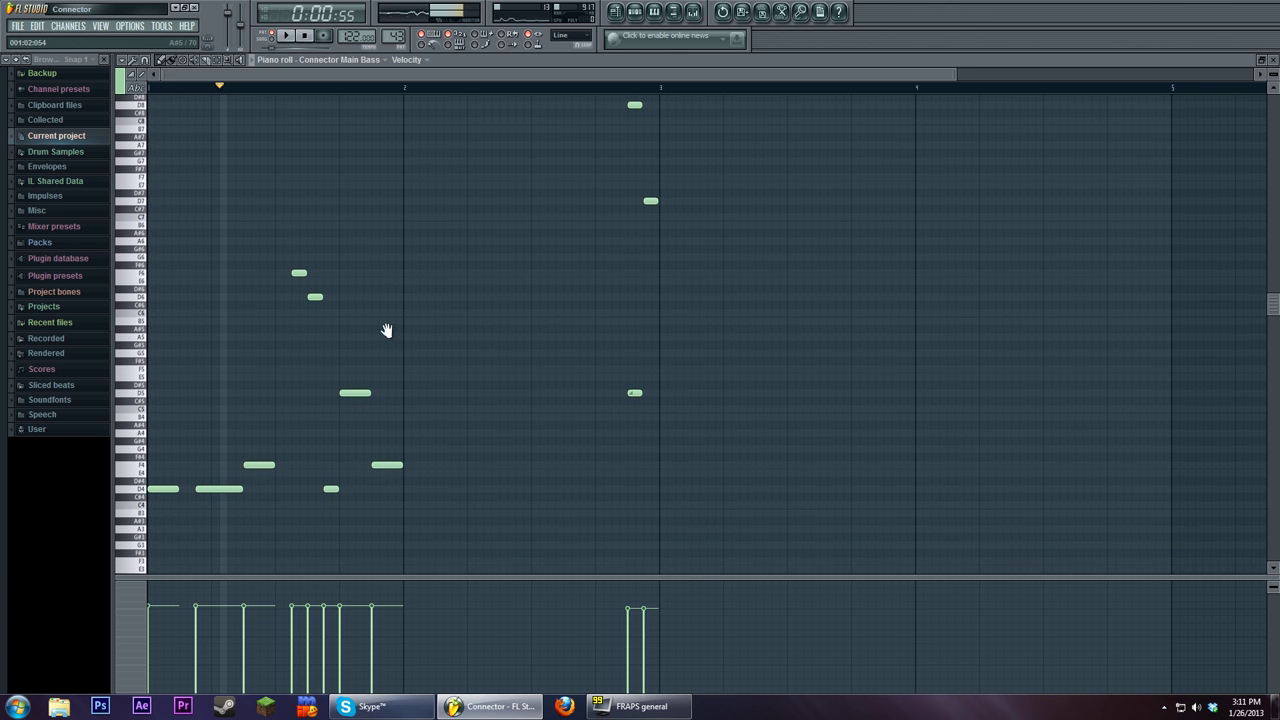
Step: Switch to the playlist and back, then play and stop the bass pattern
click(615, 12)
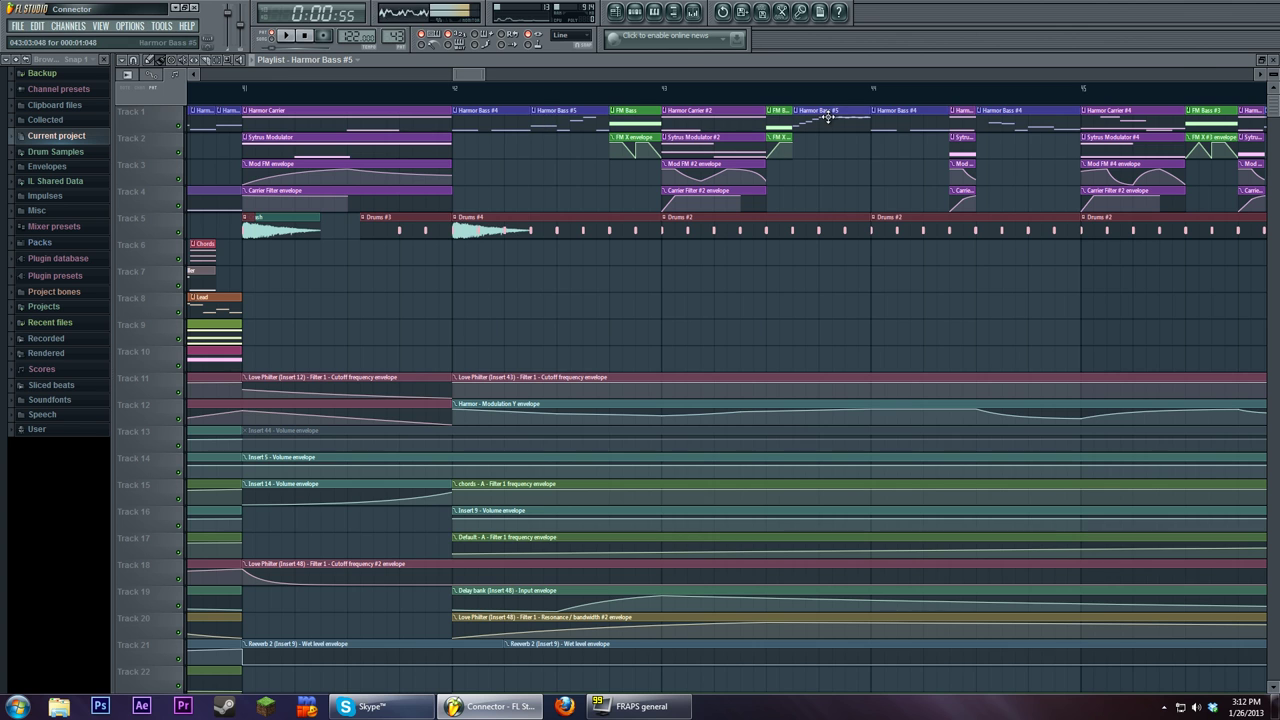
key(F7)
click(285, 37)
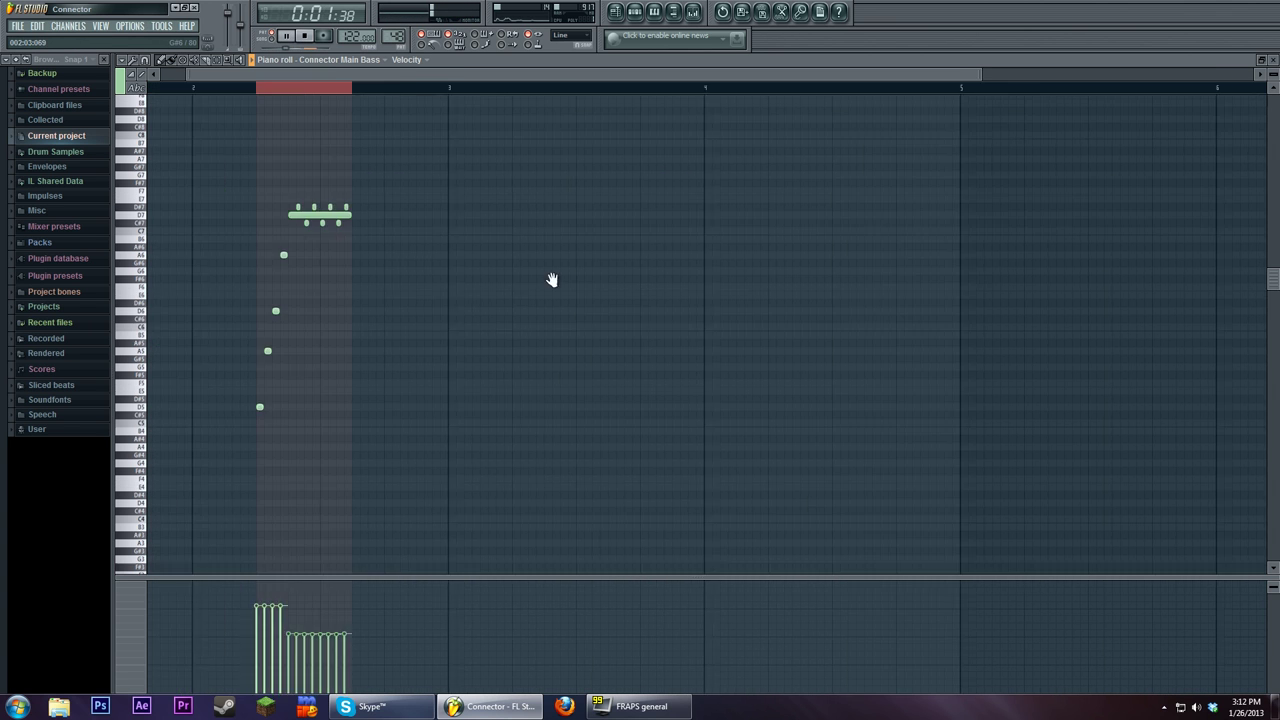
scroll(586, 271, up, 2)
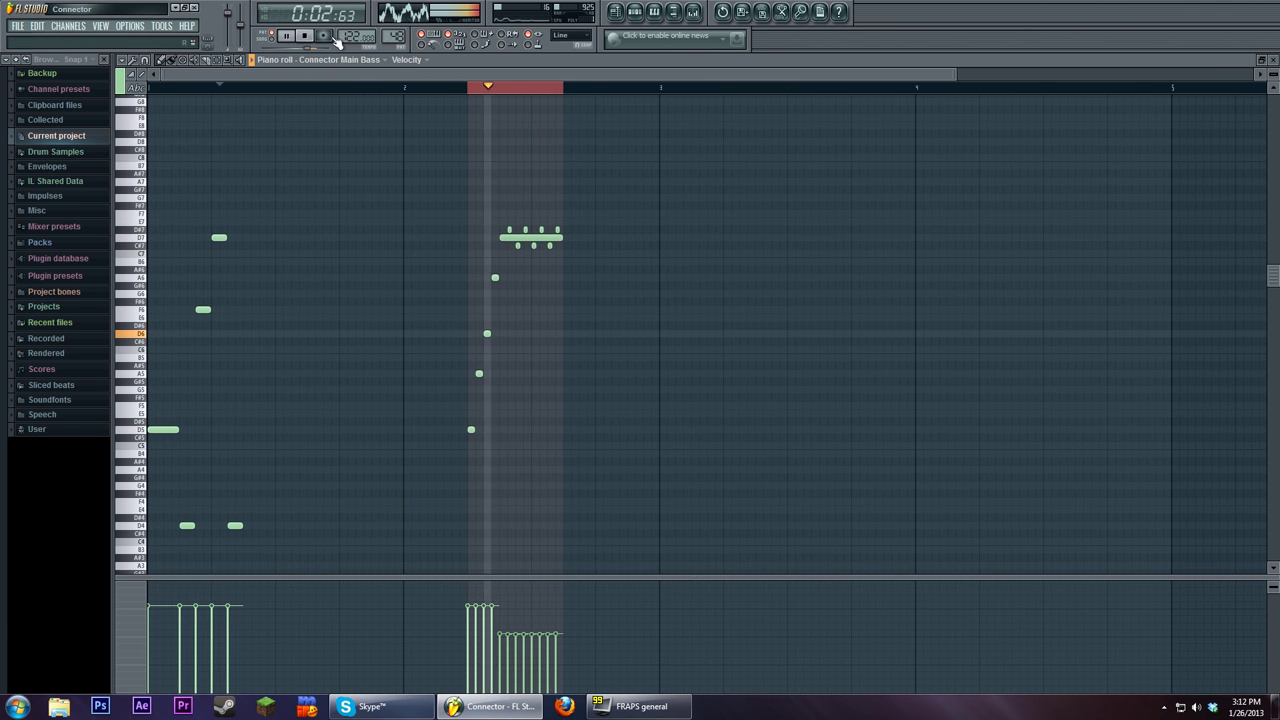
click(307, 36)
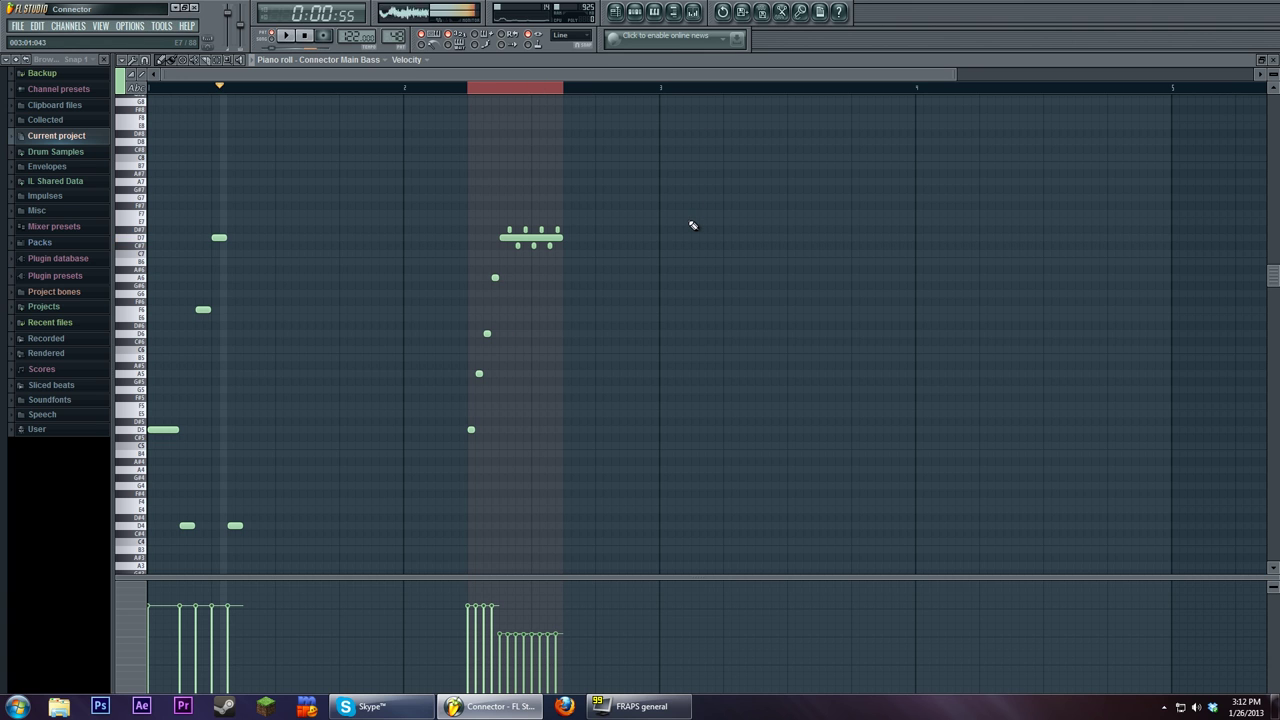
scroll(689, 223, down, 4)
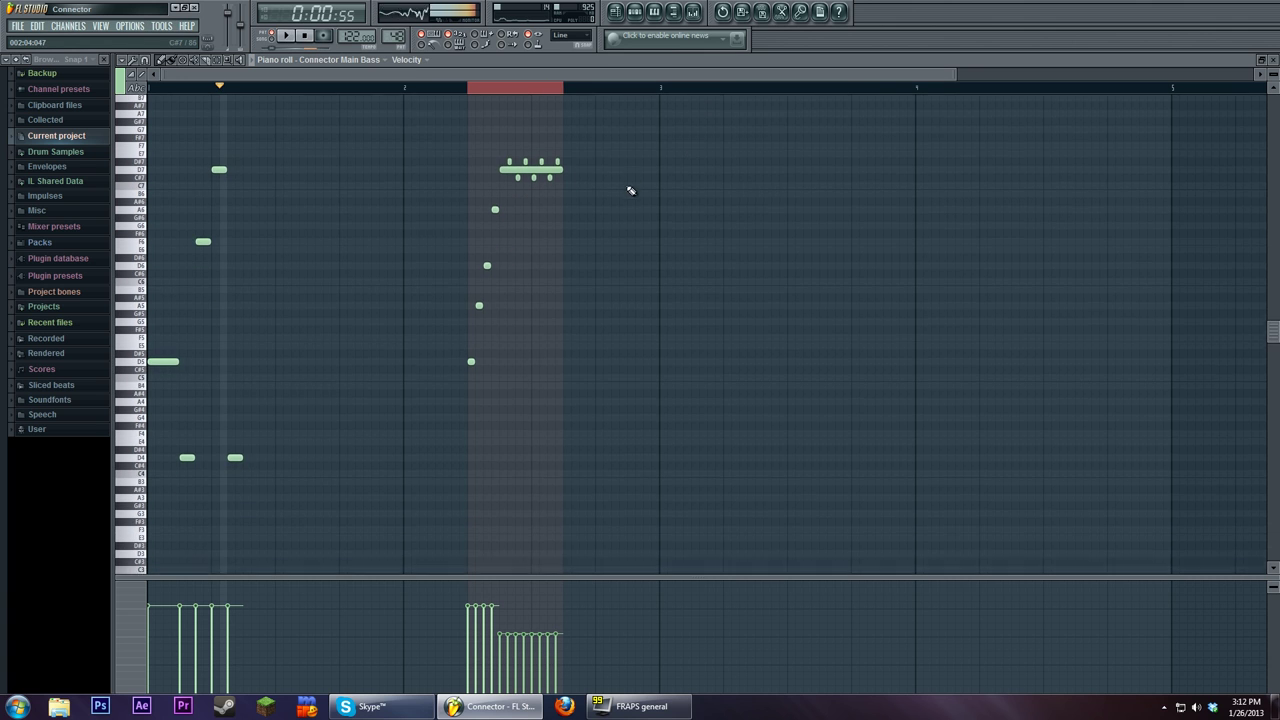
Step: Play the arrangement from a chosen song position, then replay the bass pattern in the piano roll
click(615, 11)
click(458, 89)
click(285, 36)
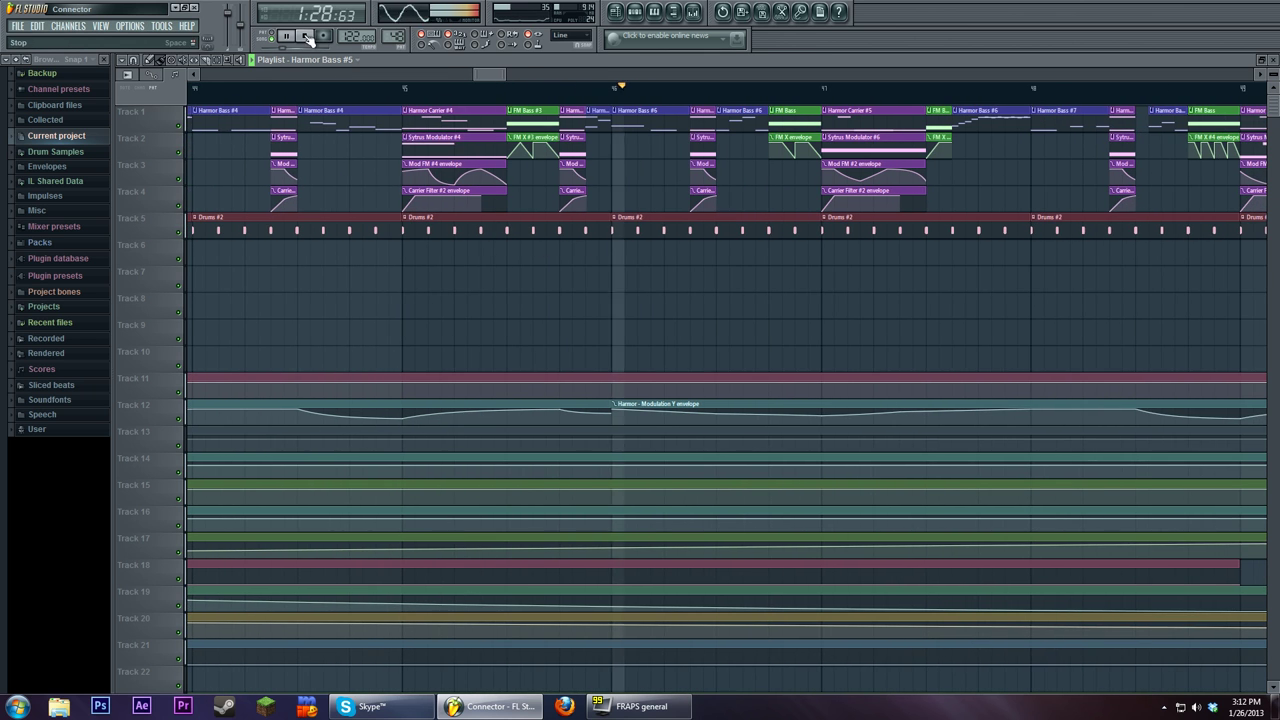
key(space)
key(F7)
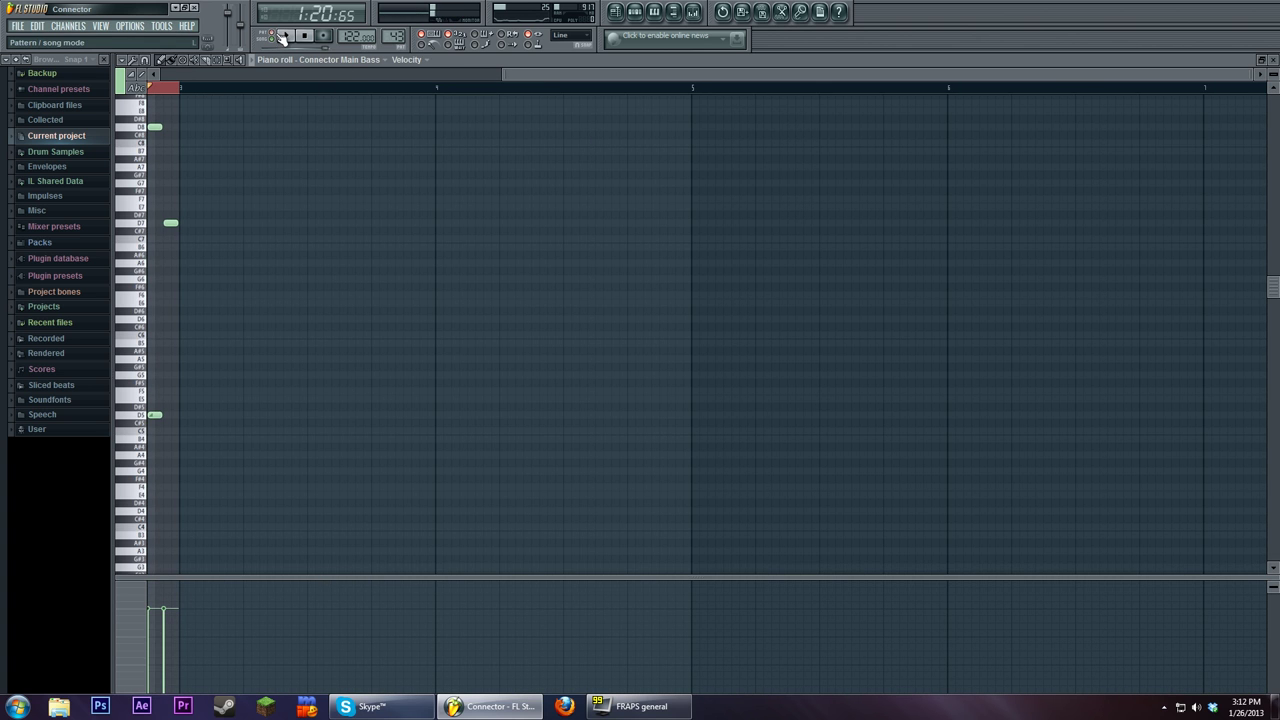
click(285, 35)
key(space)
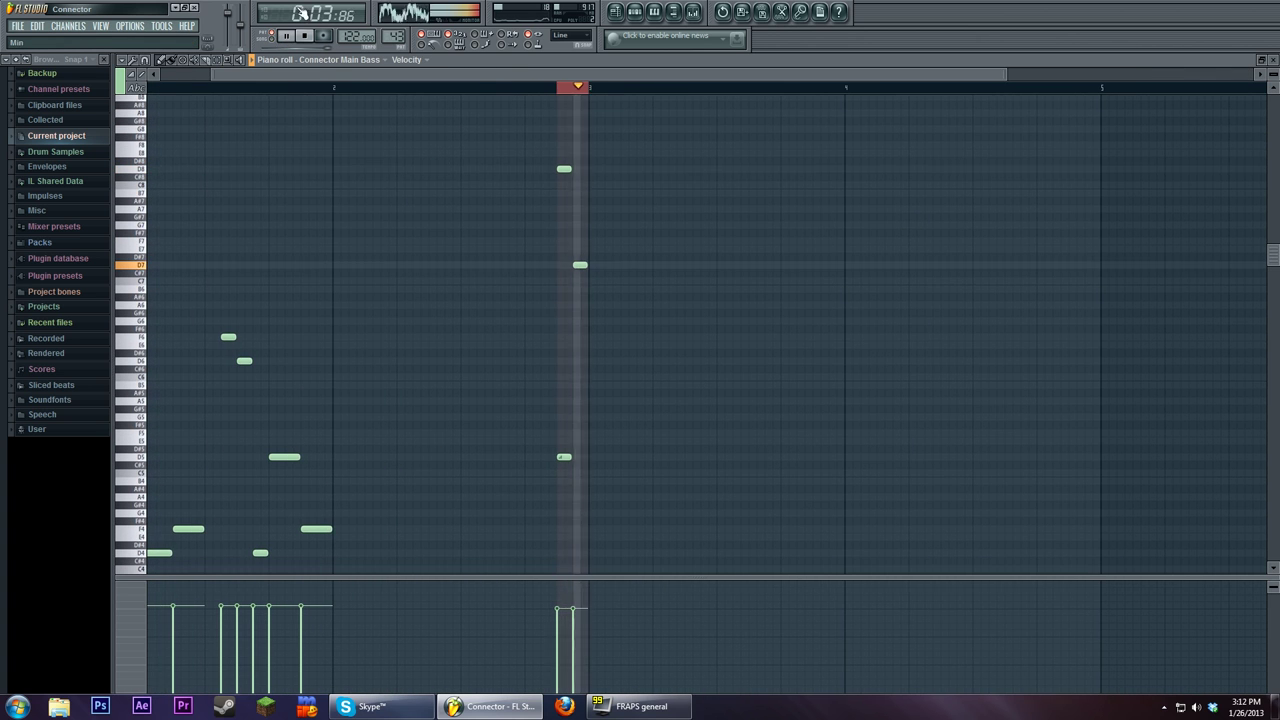
Step: Slide the D5 note slightly later, delete a note near the playhead, then show the channel rack
click(564, 457)
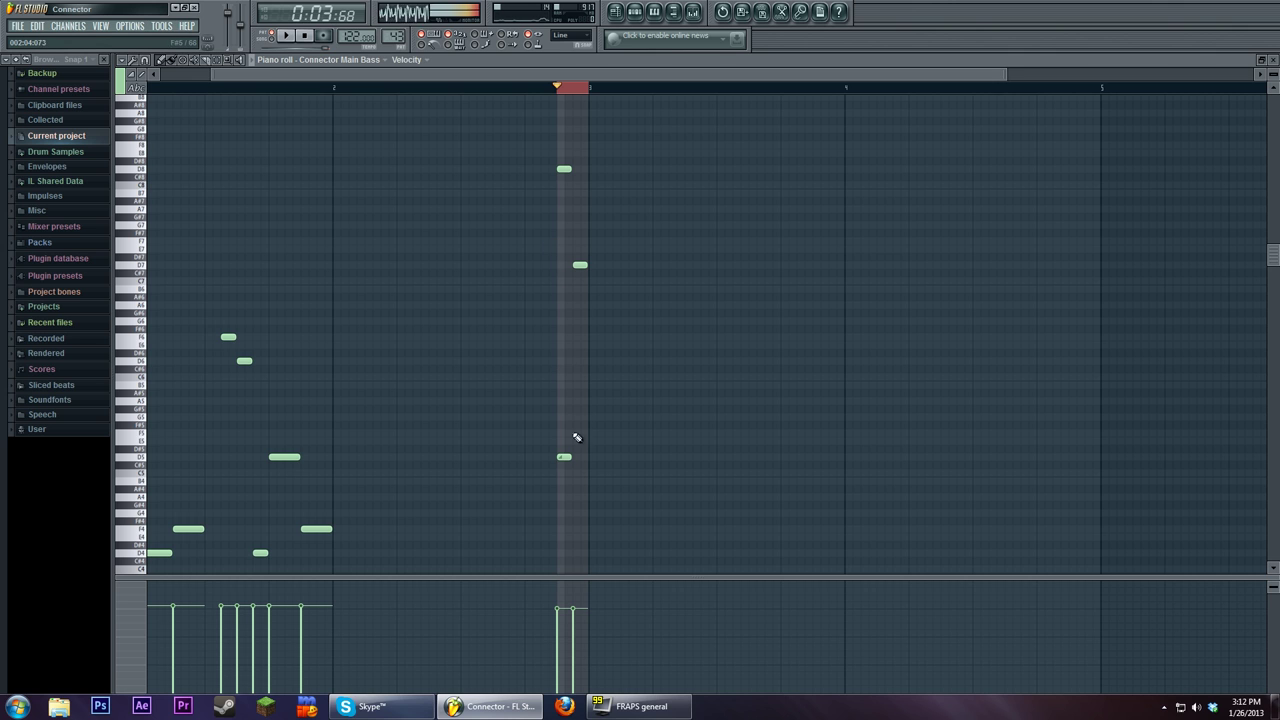
drag(563, 456, 557, 457)
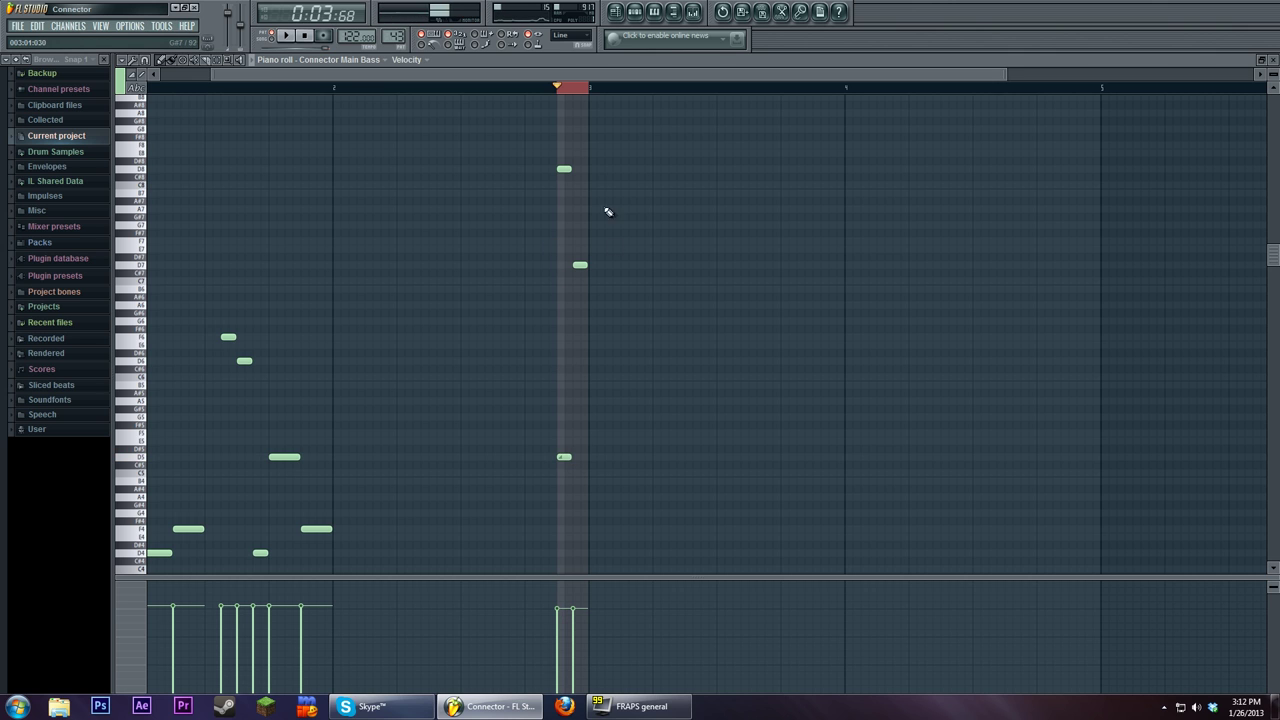
right_click(564, 168)
click(564, 457)
scroll(539, 486, down, 3)
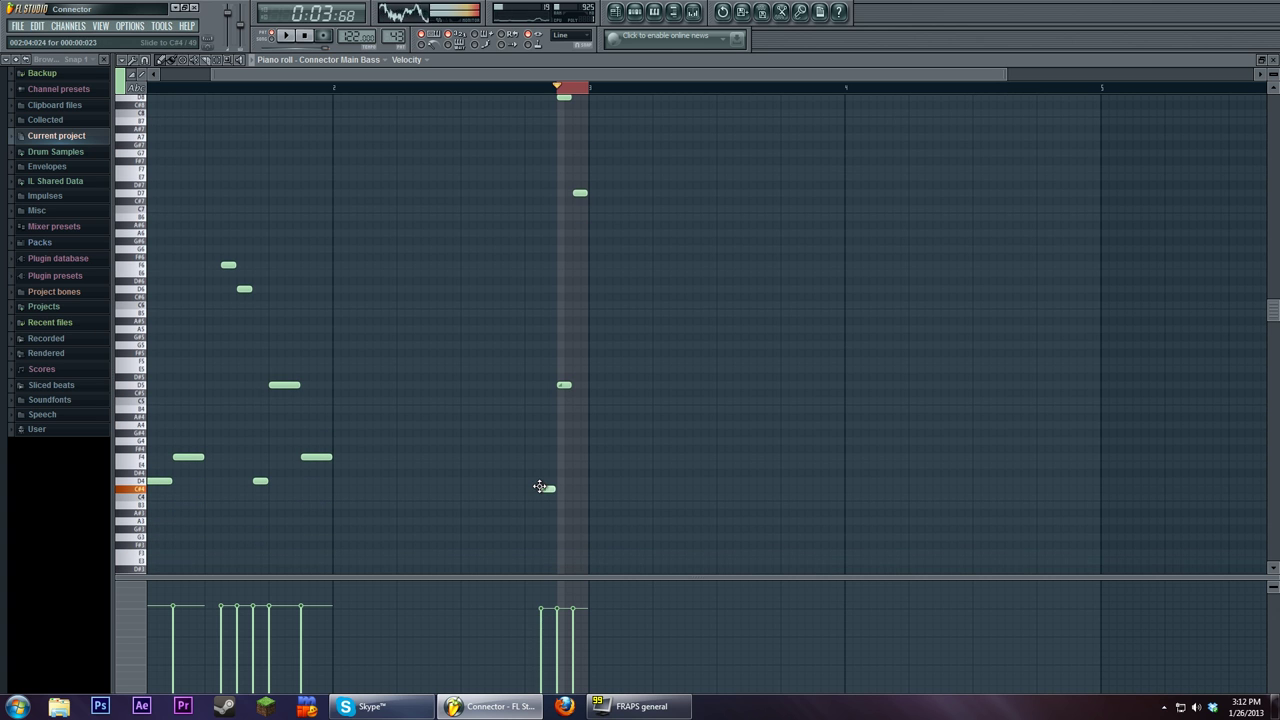
click(634, 11)
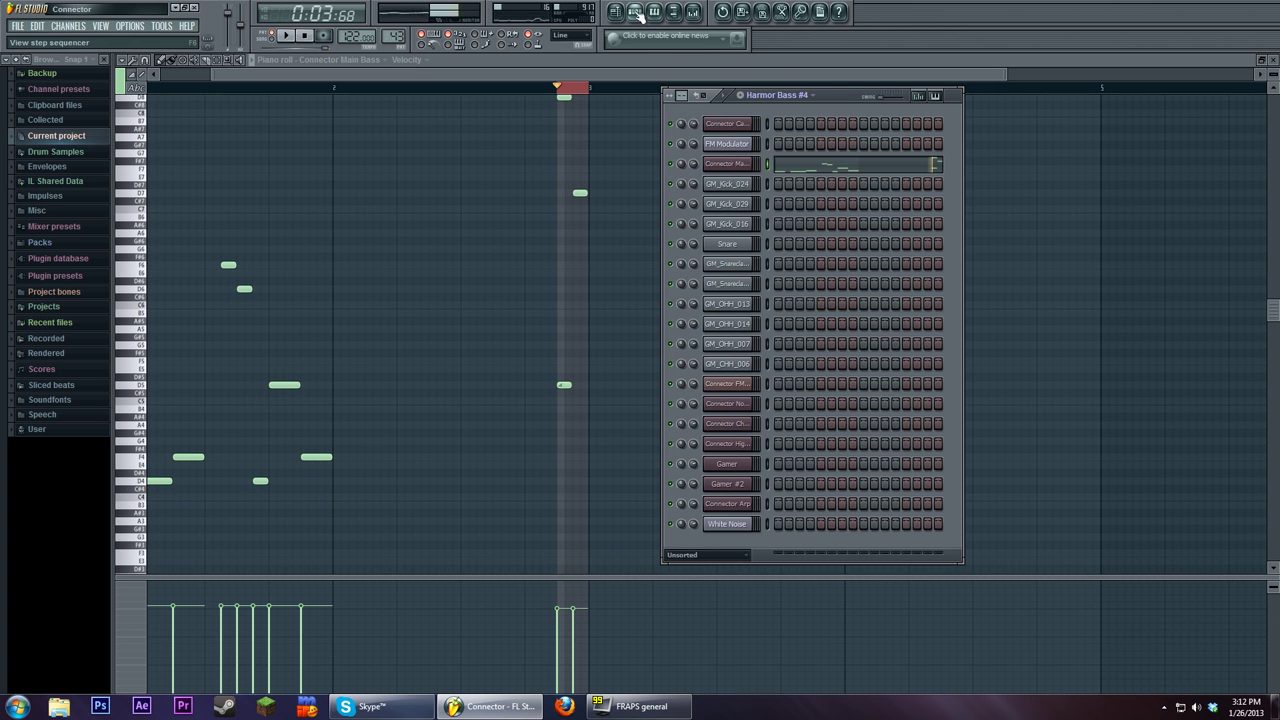
Step: Open the Connector Main Bass Harmor, show its Prism amount envelope, and audition A4 and C5
click(735, 165)
click(845, 178)
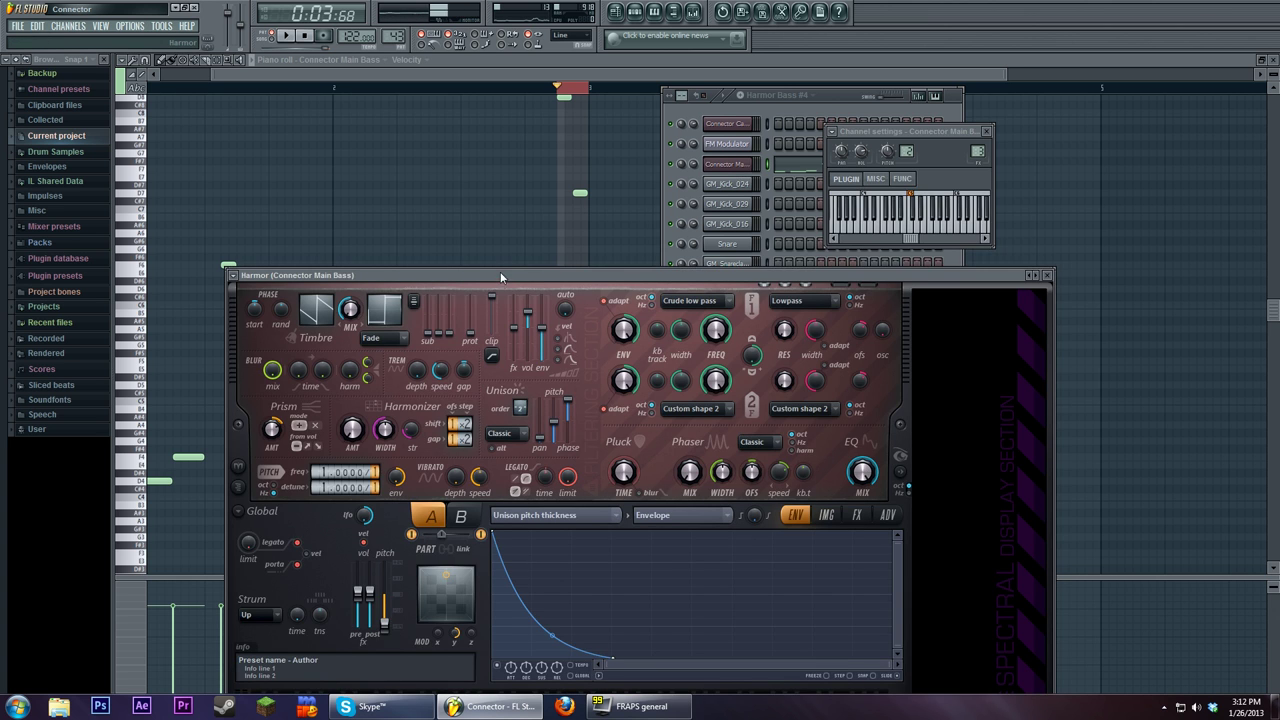
drag(499, 282, 483, 128)
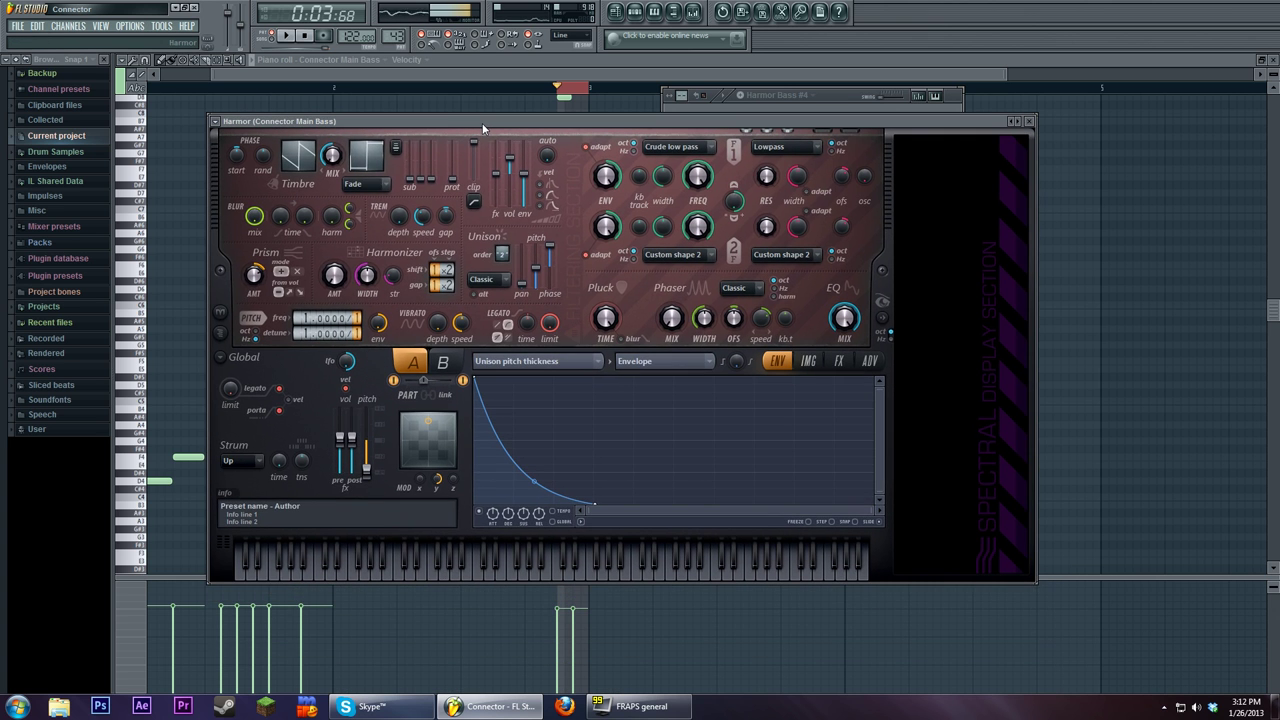
right_click(258, 288)
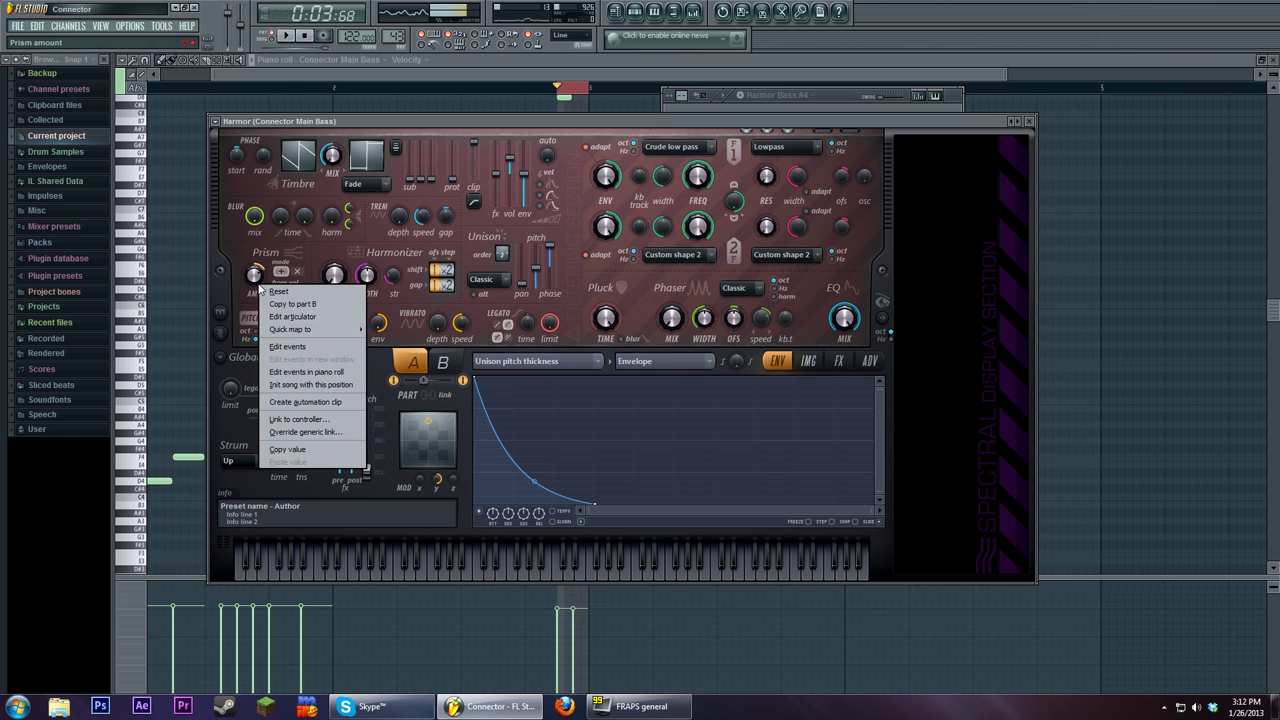
click(288, 316)
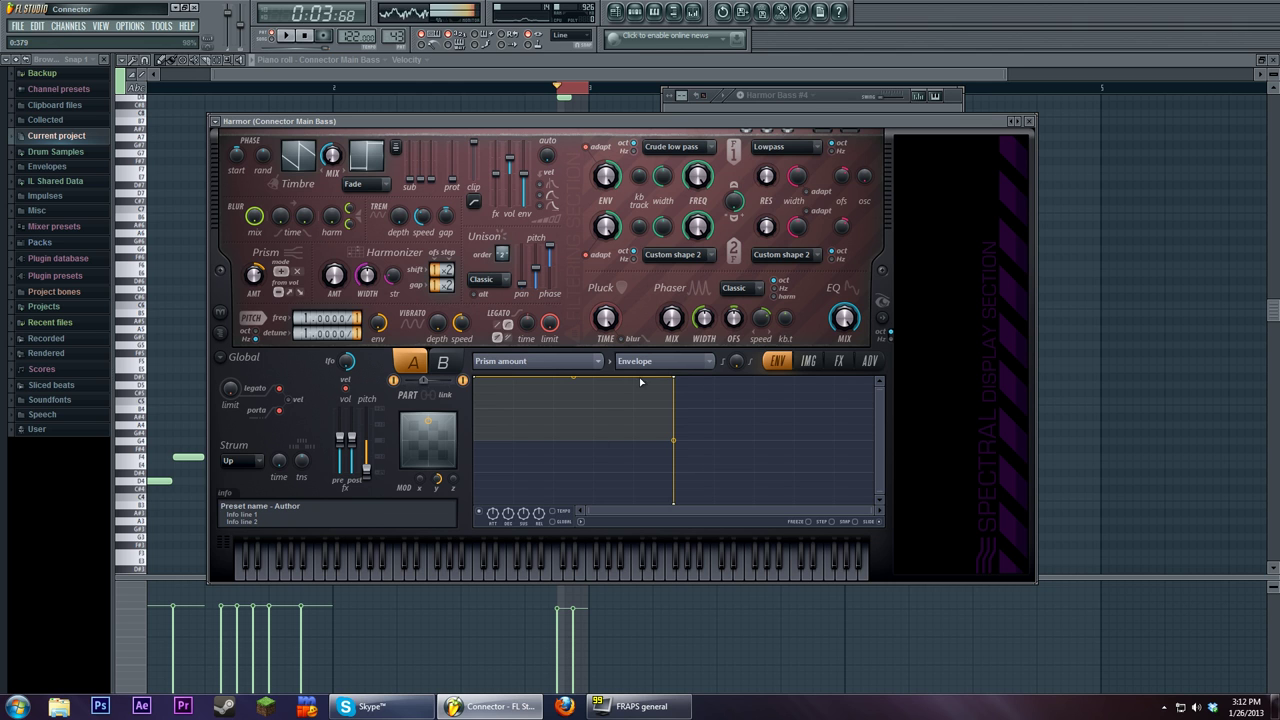
click(455, 568)
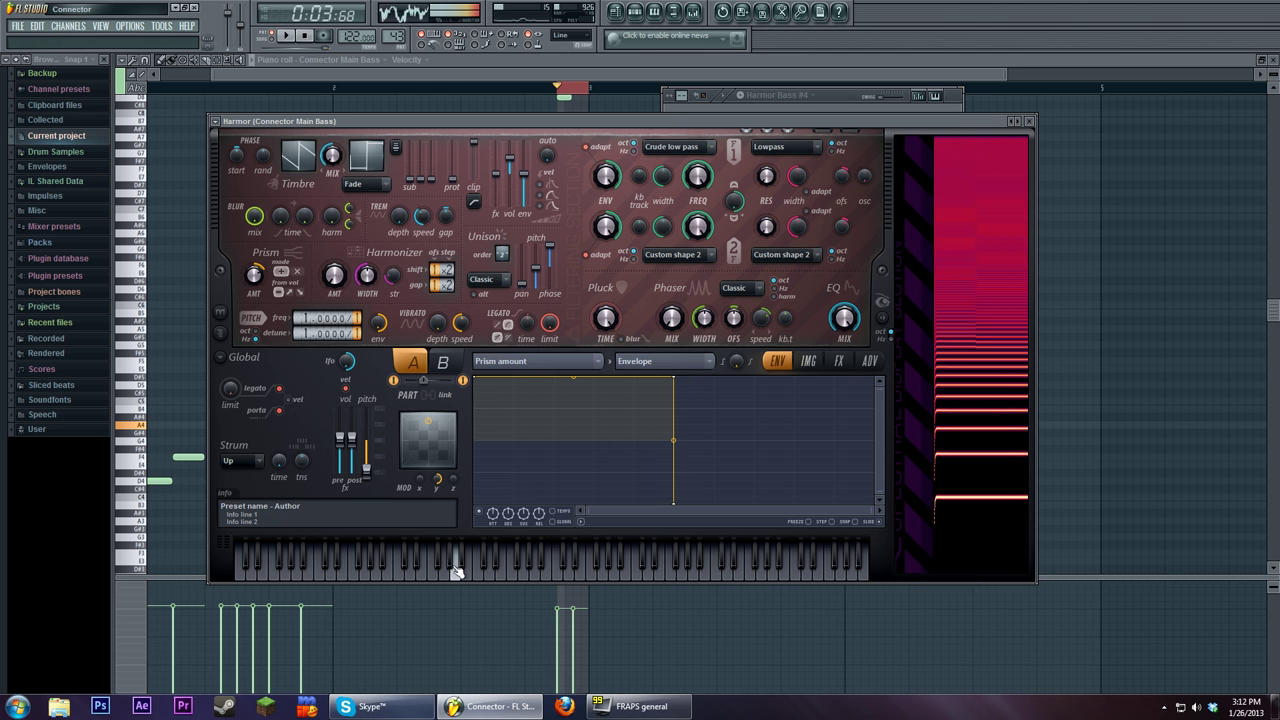
click(565, 569)
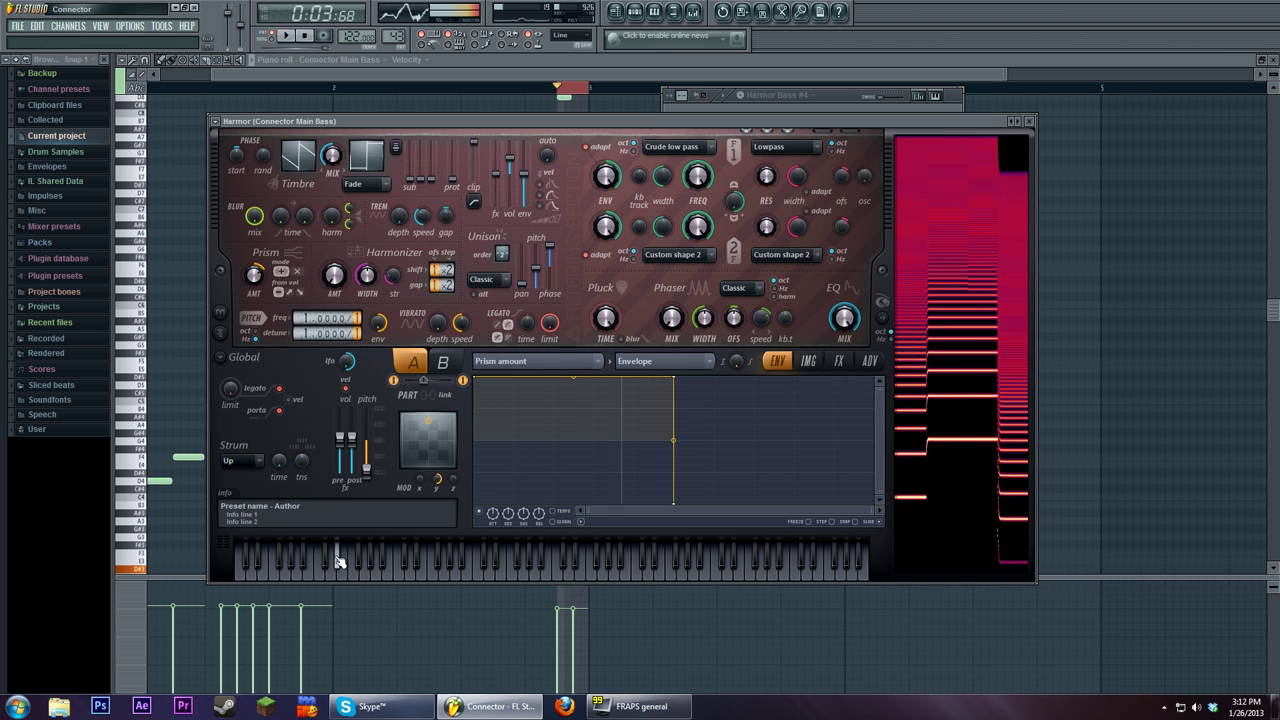
Step: Toggle repeatedly between Harmor's part A and part B to compare, ending on part A
click(446, 362)
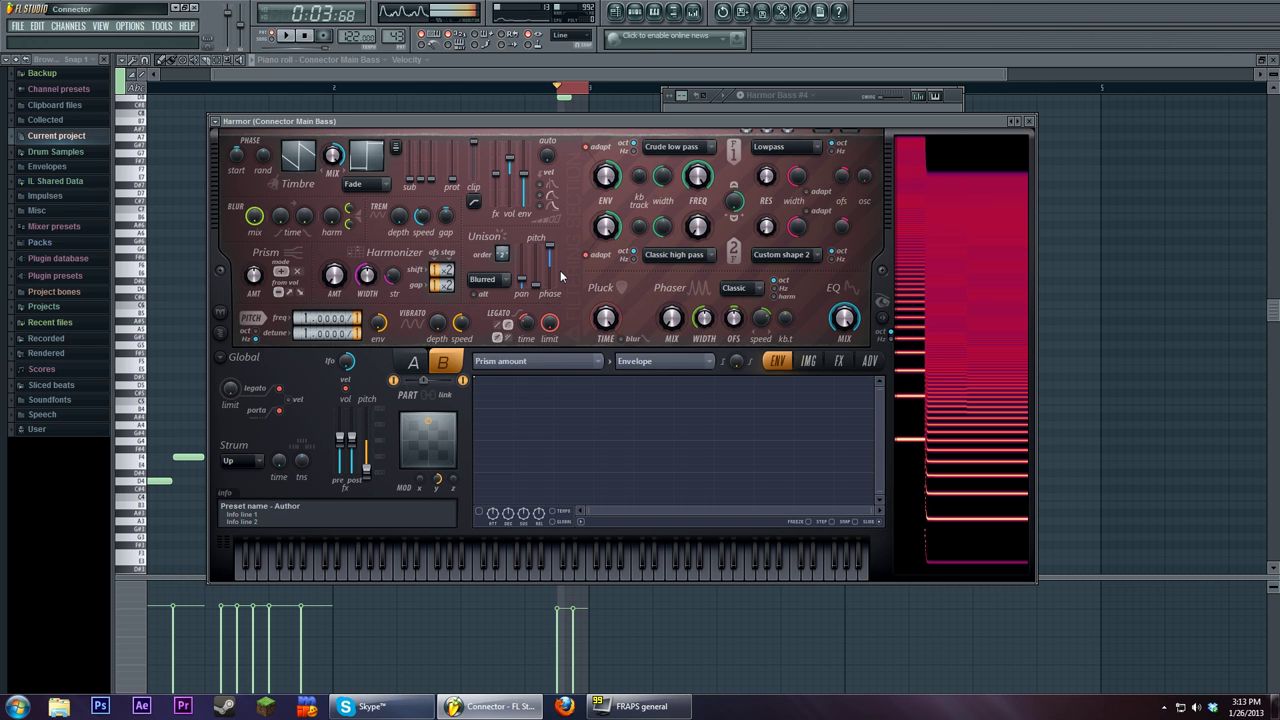
click(447, 367)
click(447, 367)
click(447, 367)
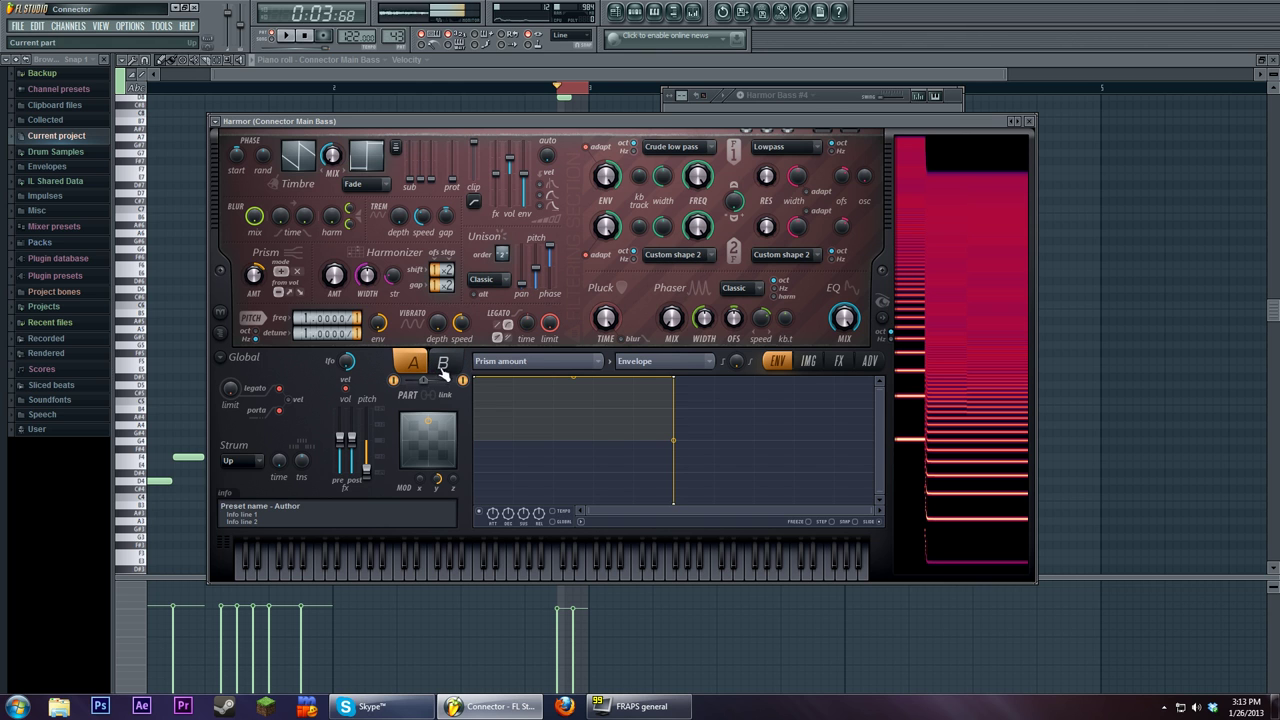
click(445, 363)
click(415, 363)
click(445, 363)
click(415, 363)
click(445, 363)
click(415, 363)
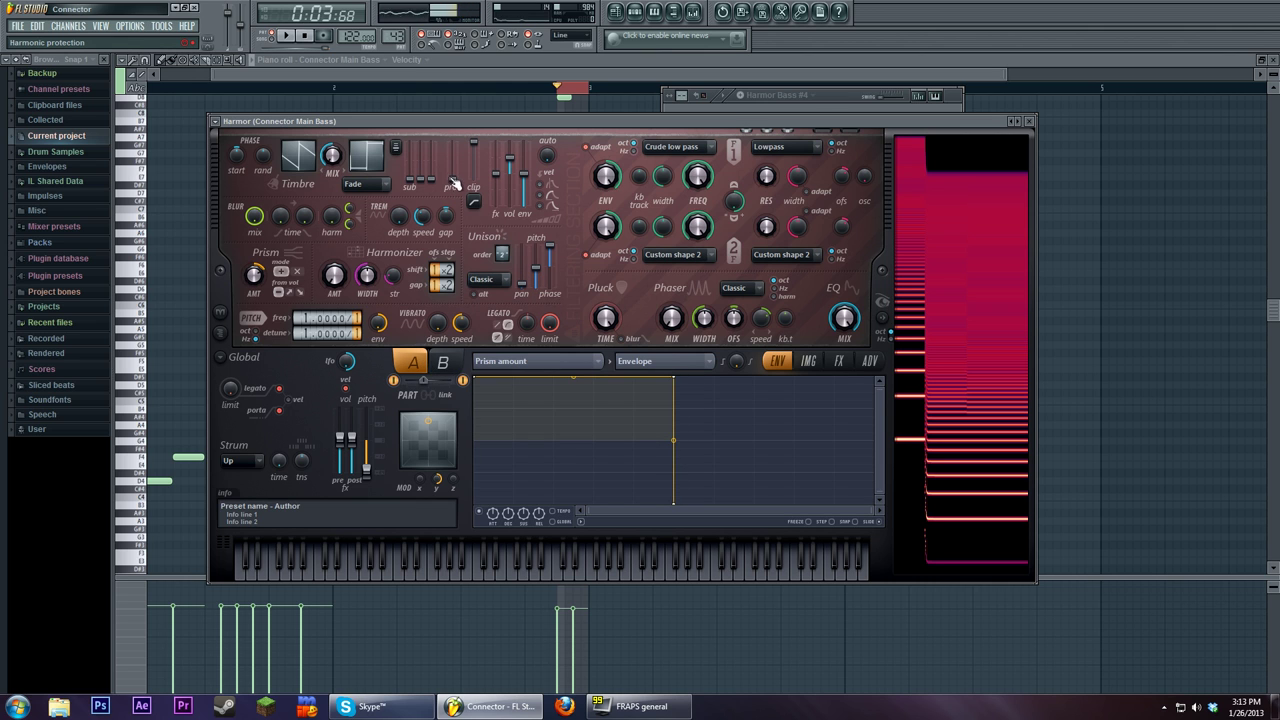
Step: Set harmonic protection to zero and the sub-harmonic level to -1.9dB, checking the sub-harmonic options
click(450, 178)
drag(452, 160, 453, 186)
drag(430, 180, 430, 180)
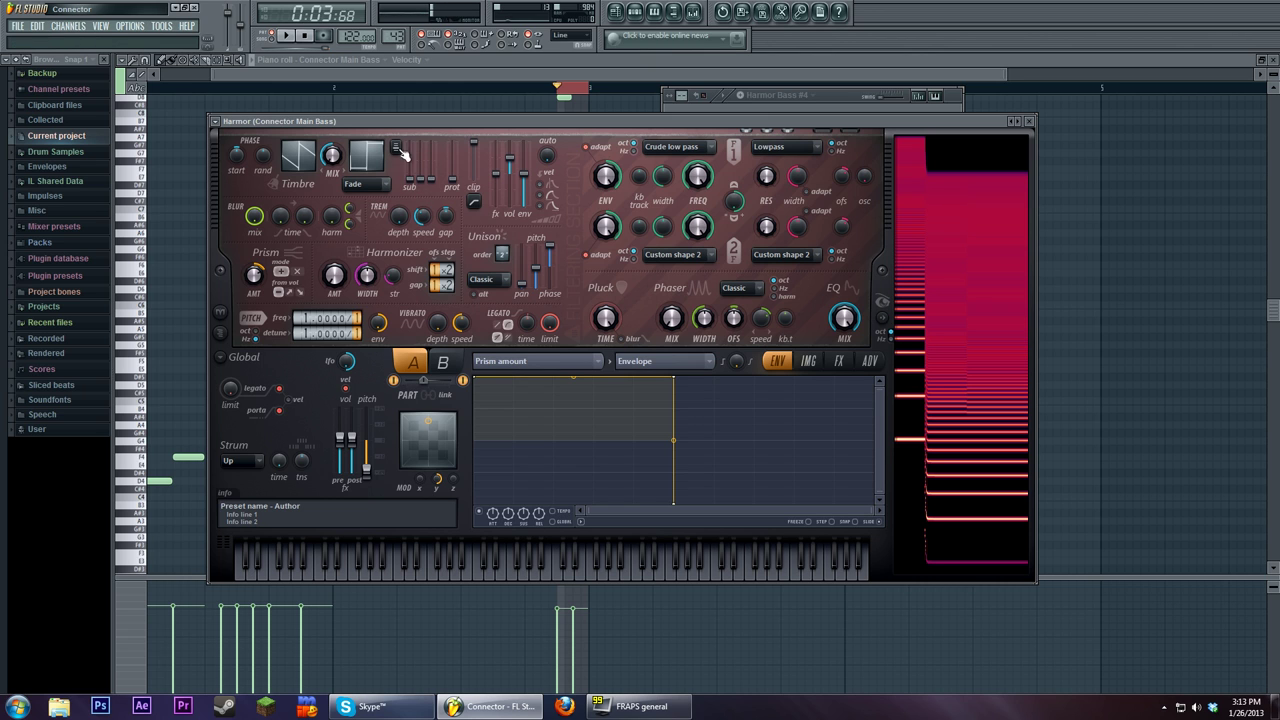
click(396, 148)
click(397, 149)
click(397, 149)
click(398, 150)
Step: Bring up the full playlist and reopen the Connector Main Bass Harmor from the channel rack
click(617, 14)
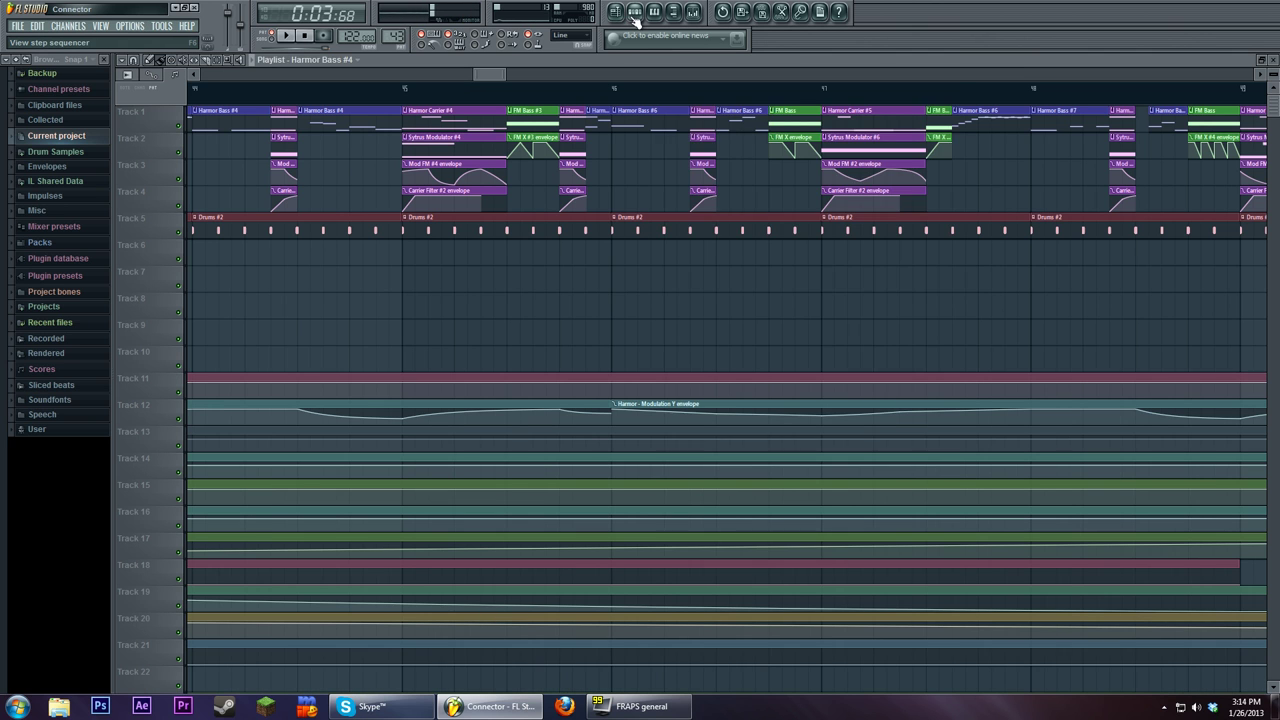
click(634, 11)
click(634, 11)
scroll(717, 277, left, 2)
scroll(717, 277, left, 2)
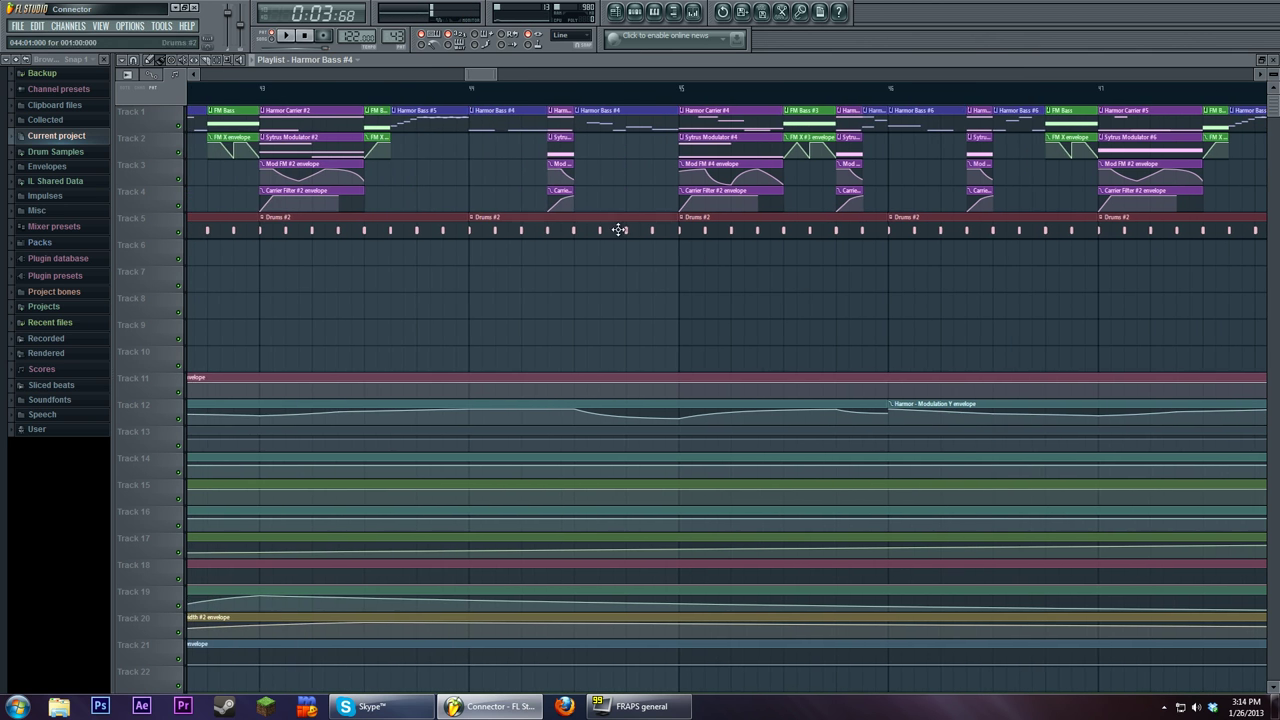
click(634, 11)
click(735, 165)
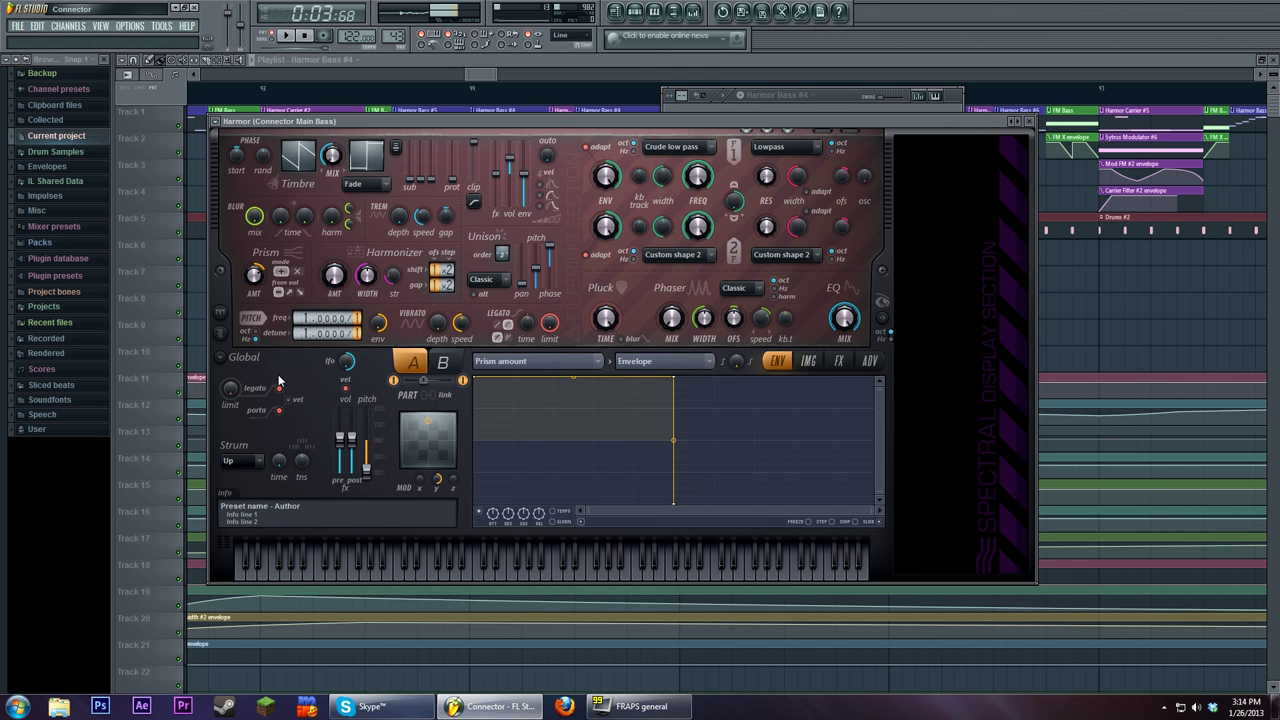
Step: Set Harmor's envelope target to Harmonic prism and view part B's version
click(600, 361)
click(740, 362)
click(578, 362)
click(751, 346)
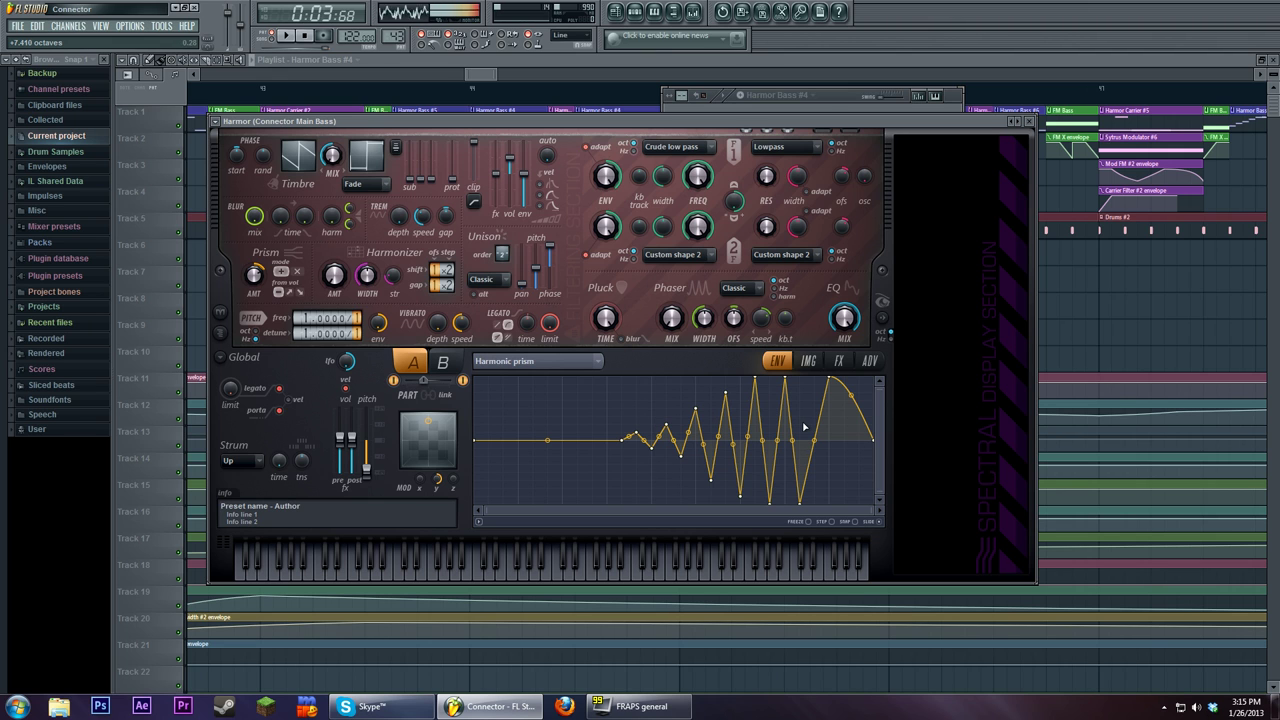
click(443, 362)
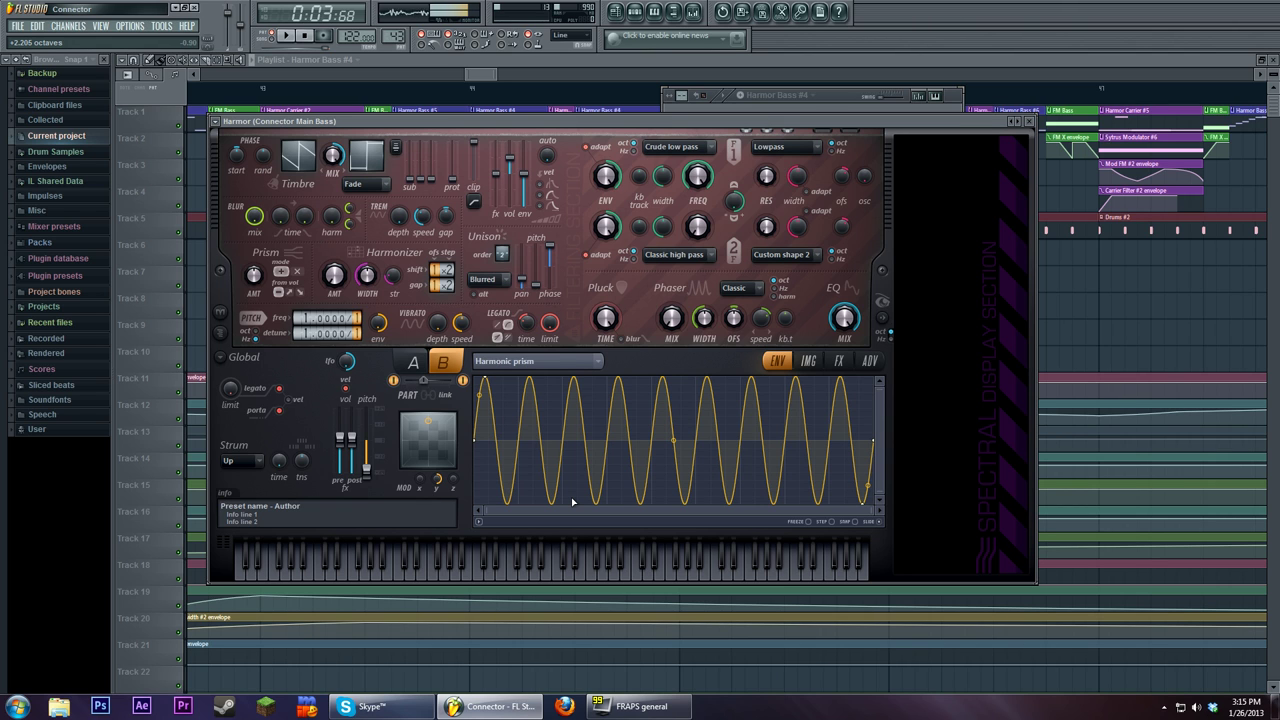
Step: Switch Harmor back to part A to view its Harmonic prism envelope
click(418, 362)
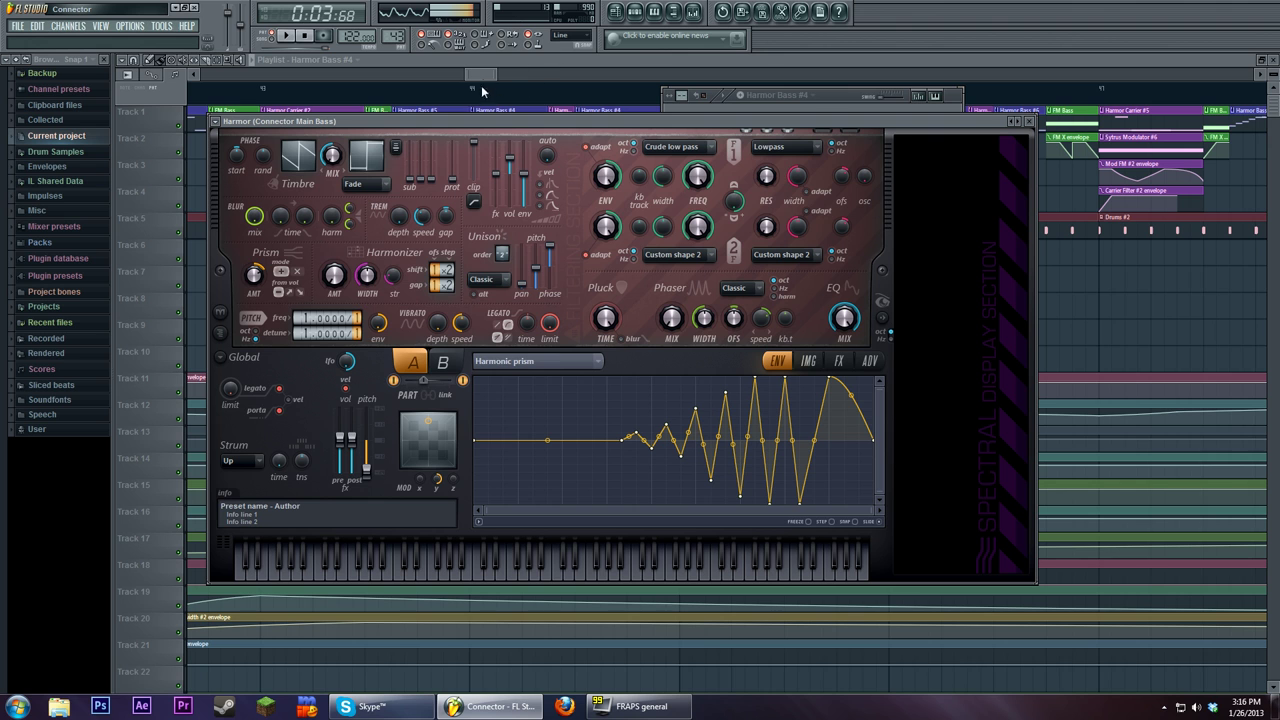
Step: Open the Connector Main Bass piano roll from the playlist clip and start playing it
key(space)
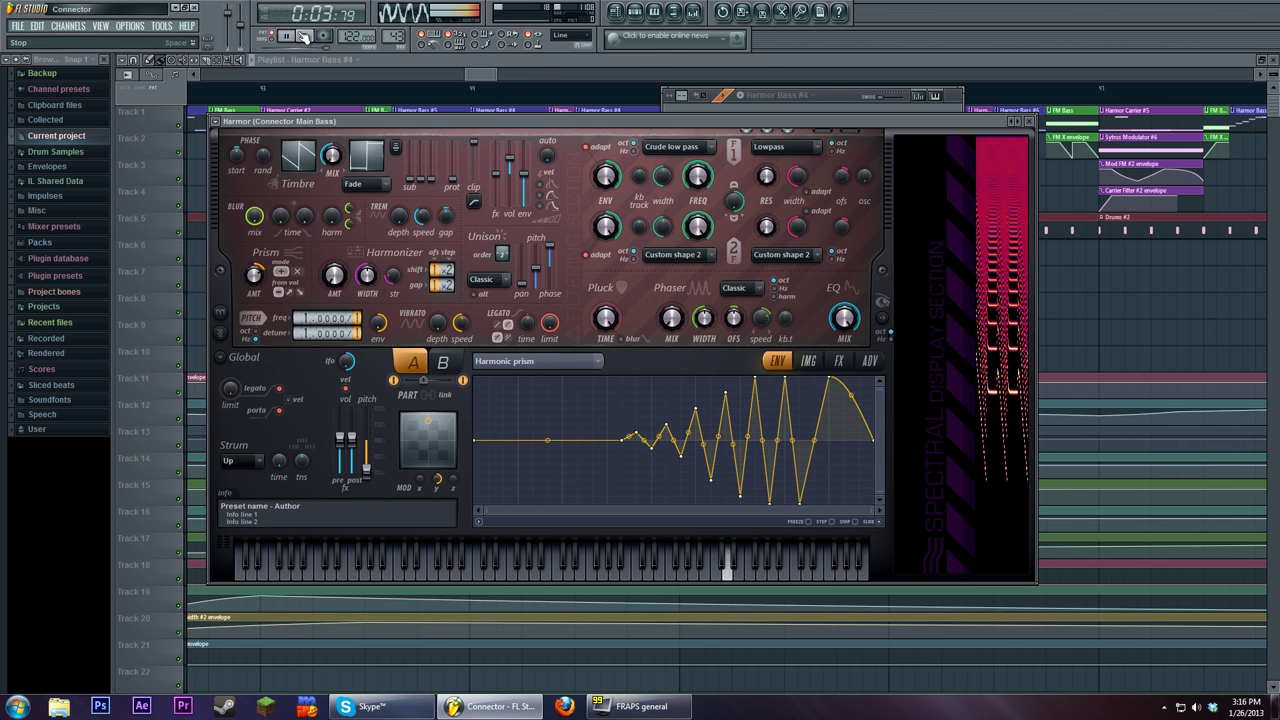
click(306, 37)
click(478, 80)
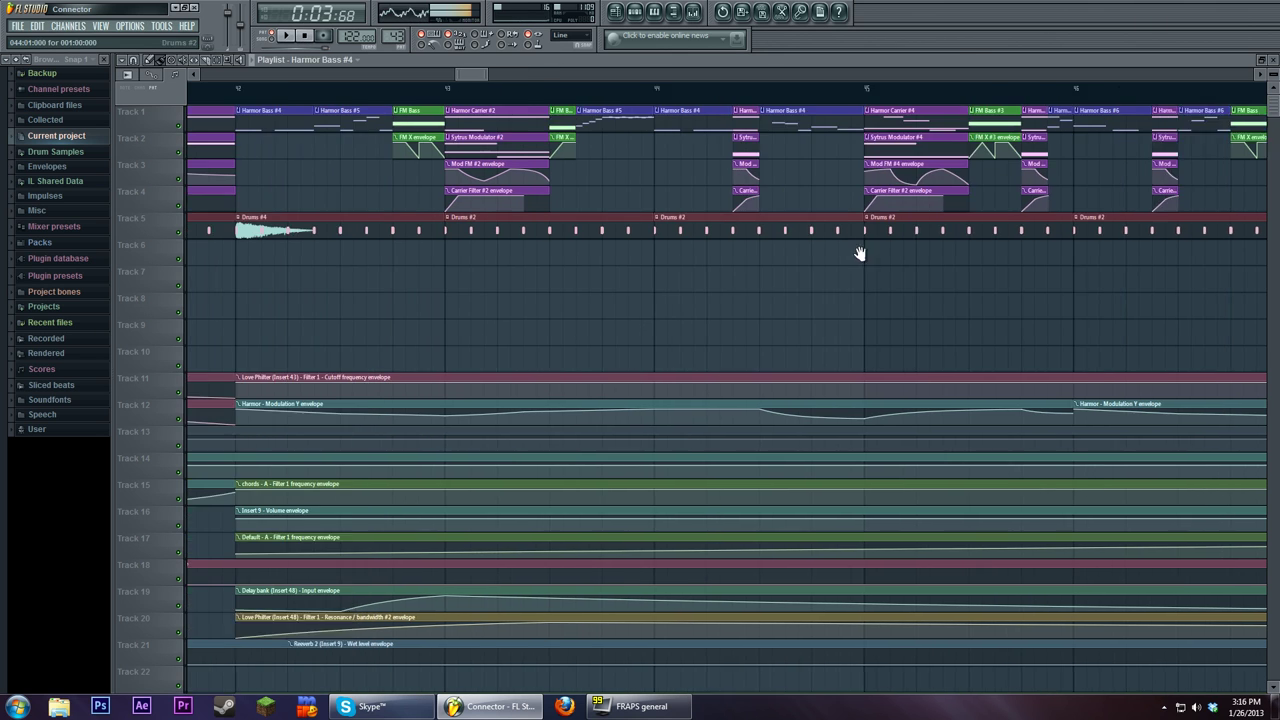
double_click(430, 116)
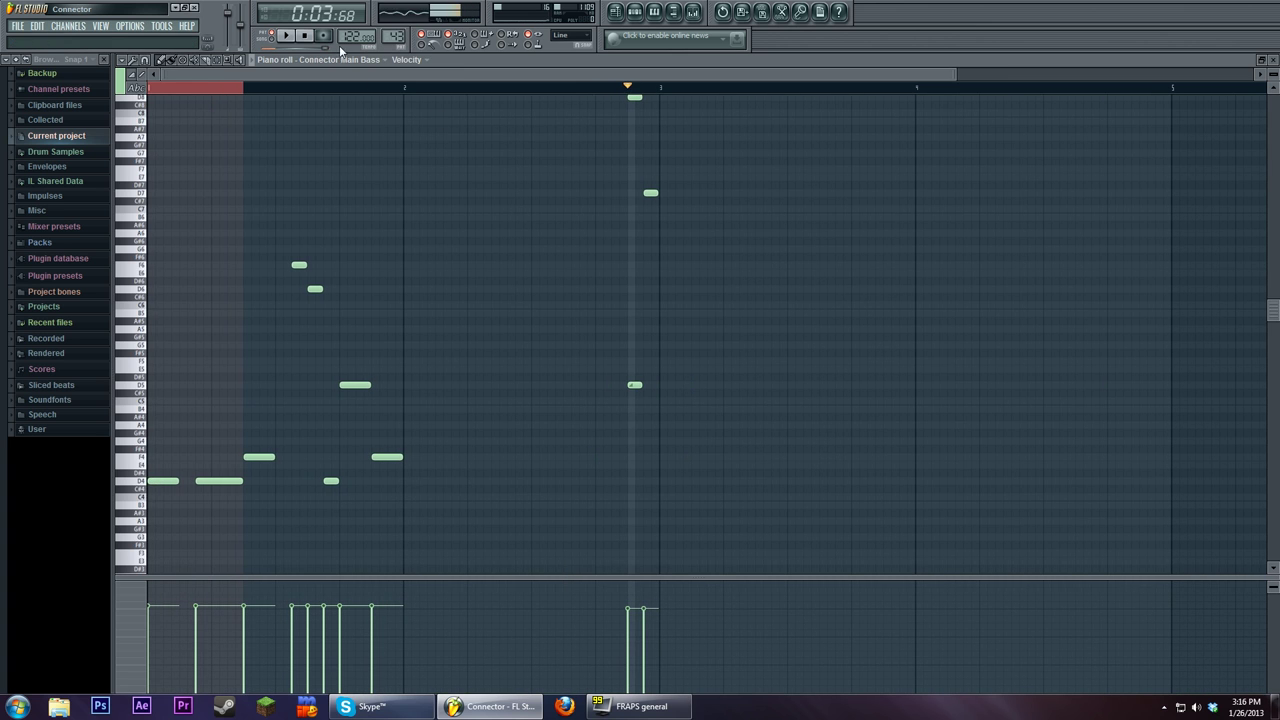
click(288, 36)
Step: Open the Connector Main Bass Harmor during playback, then stop and rewind
click(640, 15)
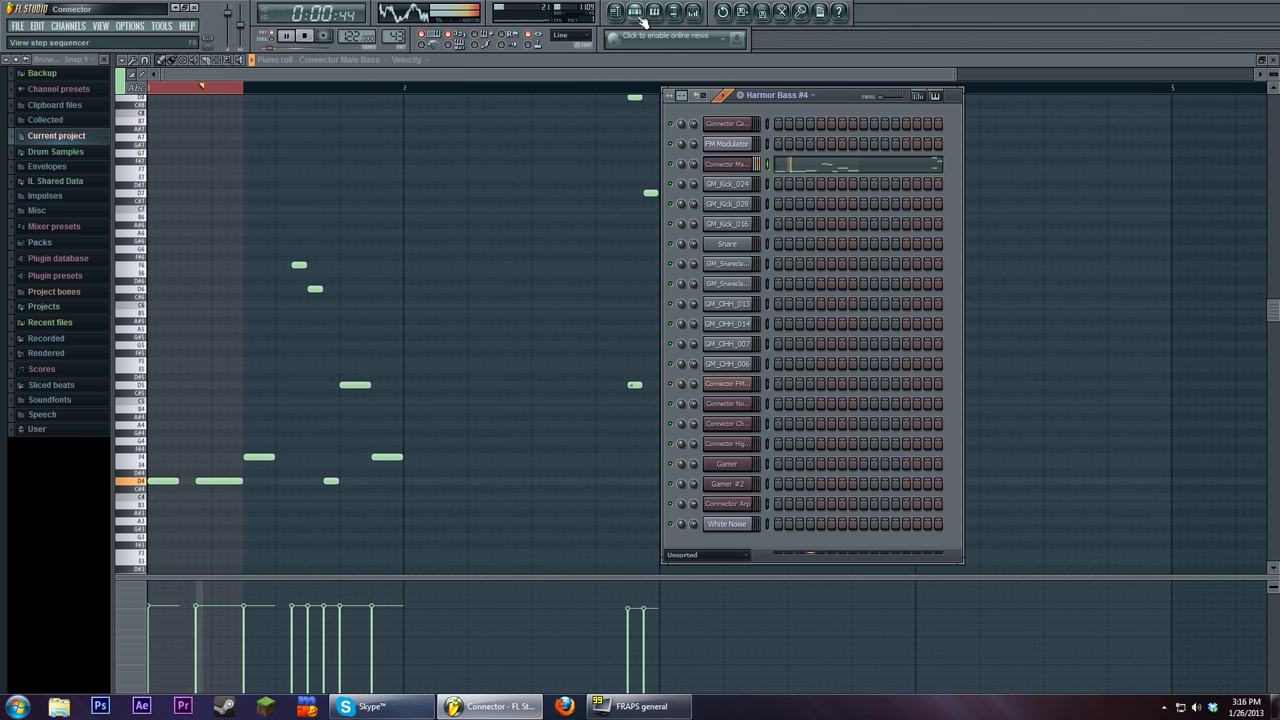
click(726, 163)
click(287, 37)
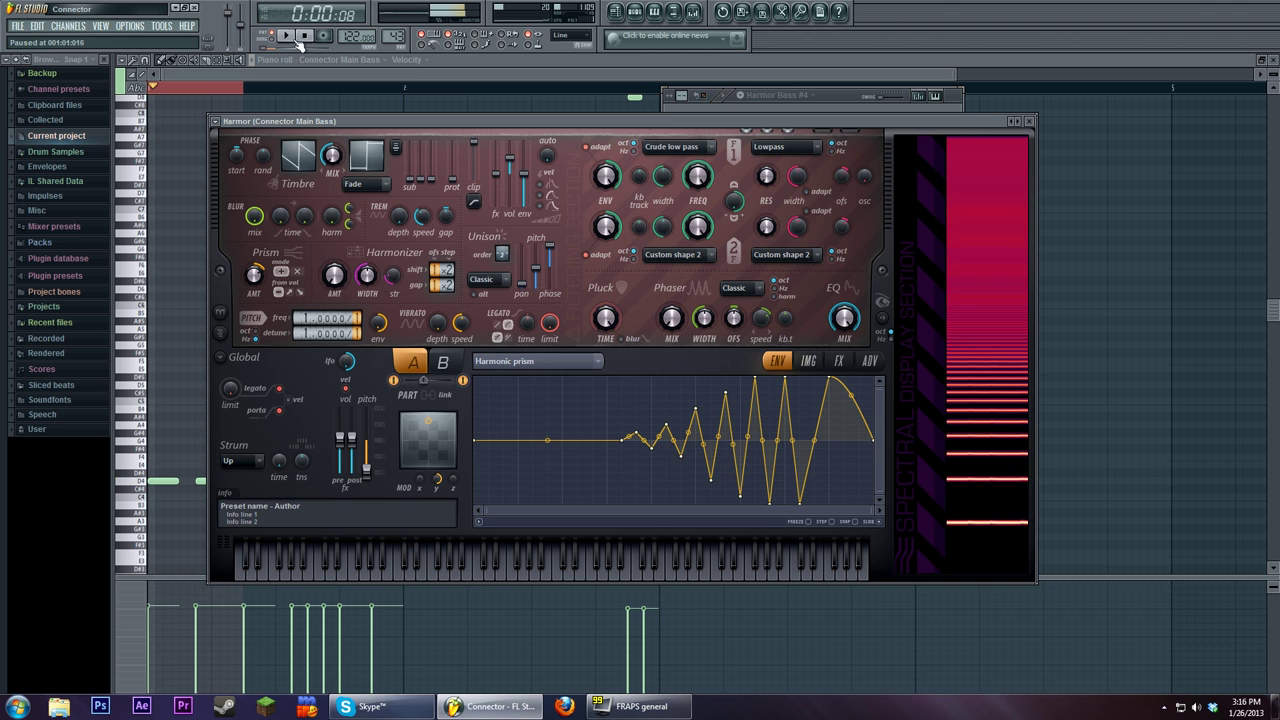
click(295, 39)
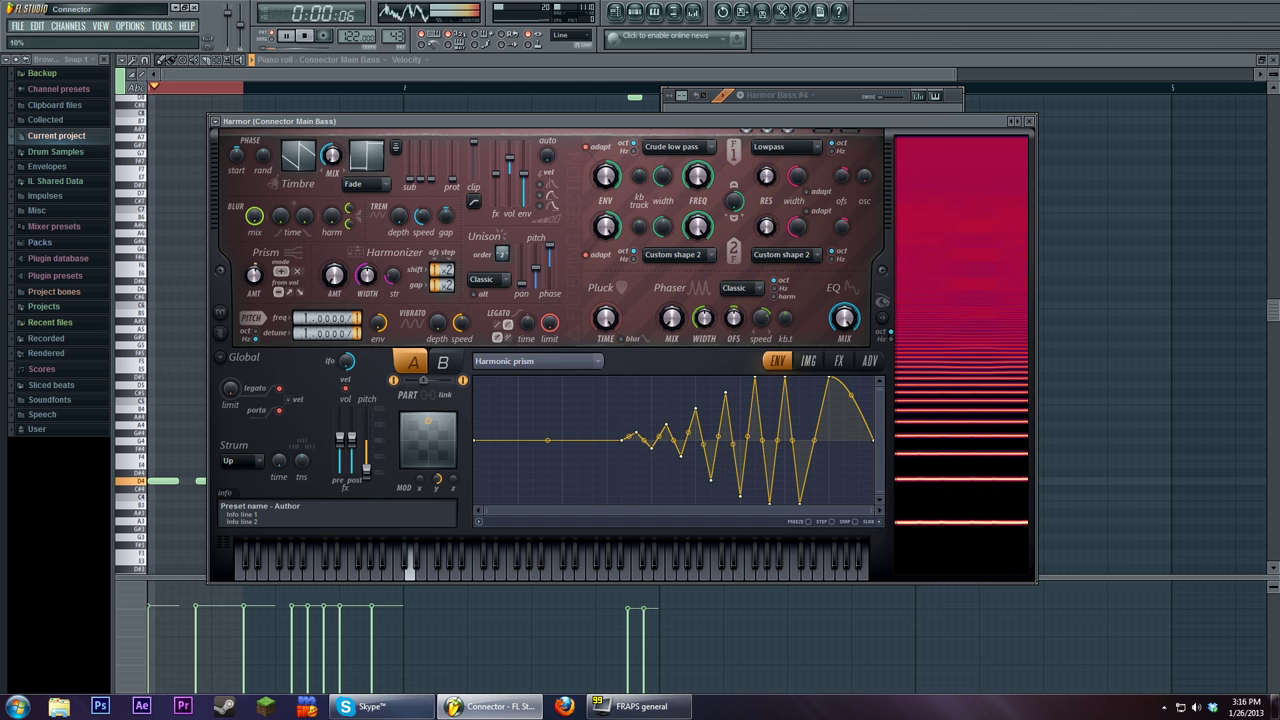
click(305, 37)
Step: Play the arrangement from song position 1:20:65 in the full playlist
click(634, 11)
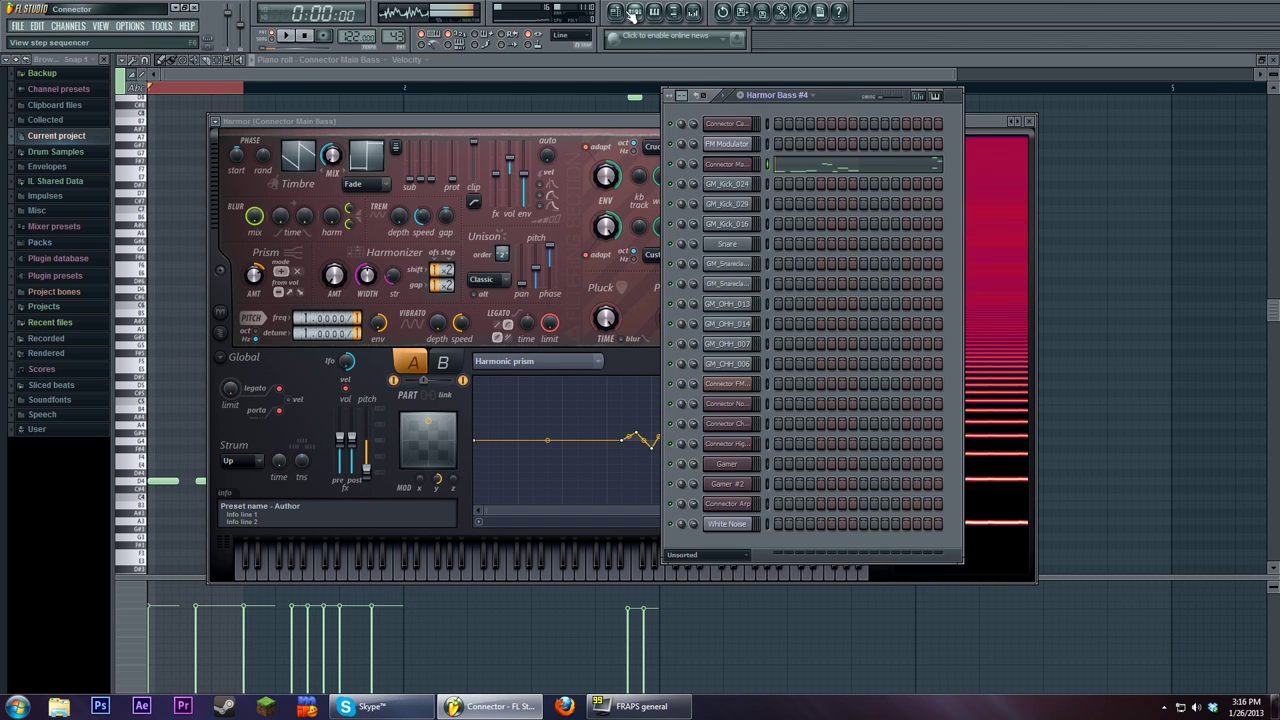
click(618, 12)
click(618, 12)
click(627, 12)
scroll(609, 309, right, 2)
click(328, 90)
click(286, 36)
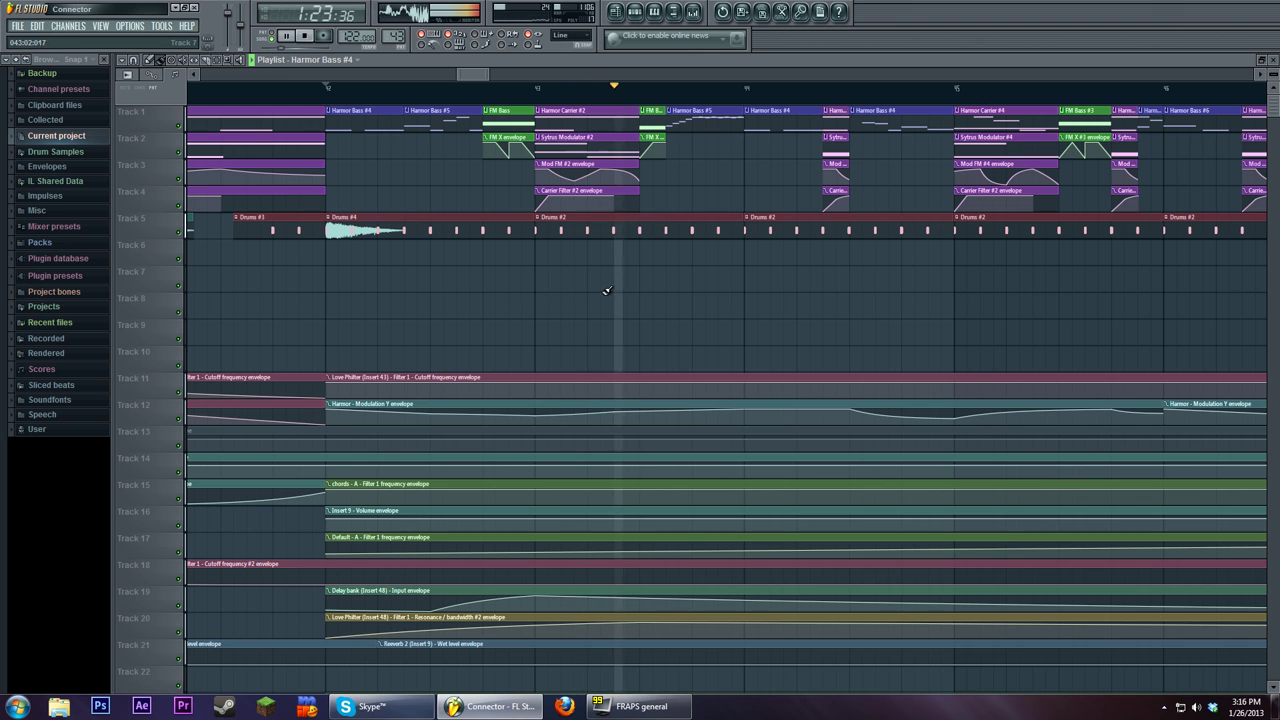
scroll(645, 300, right, 2)
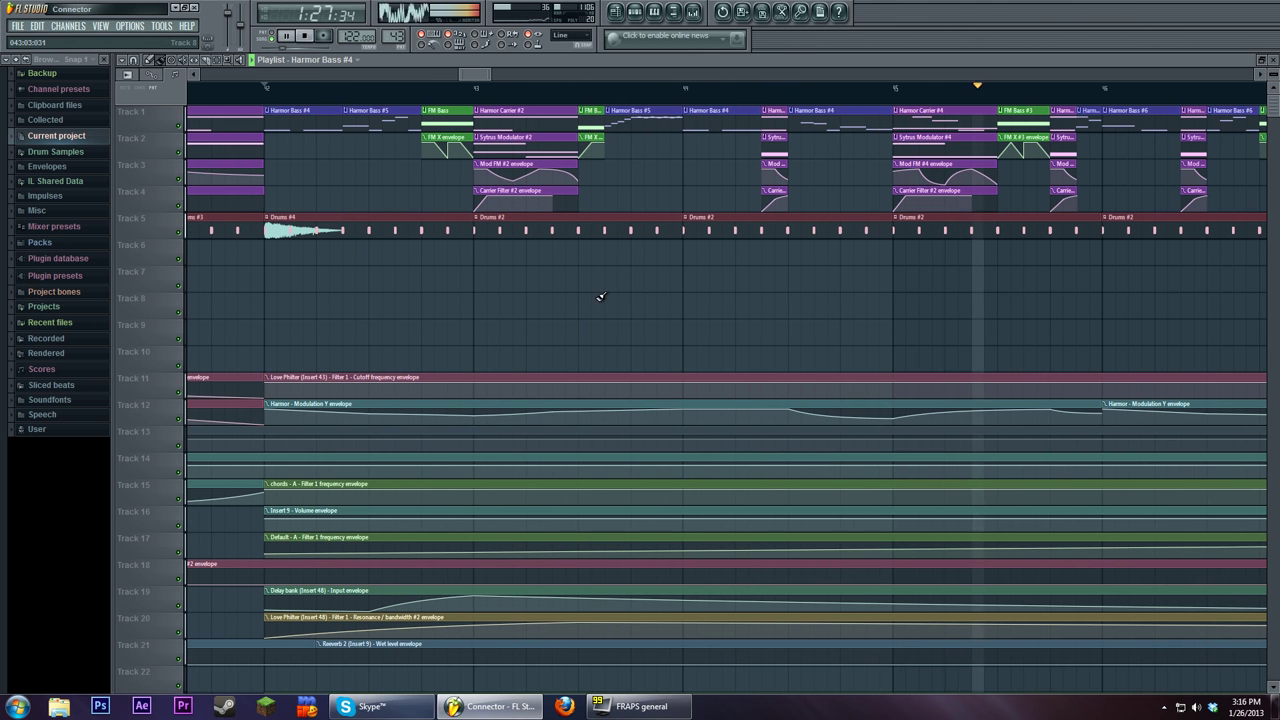
click(636, 15)
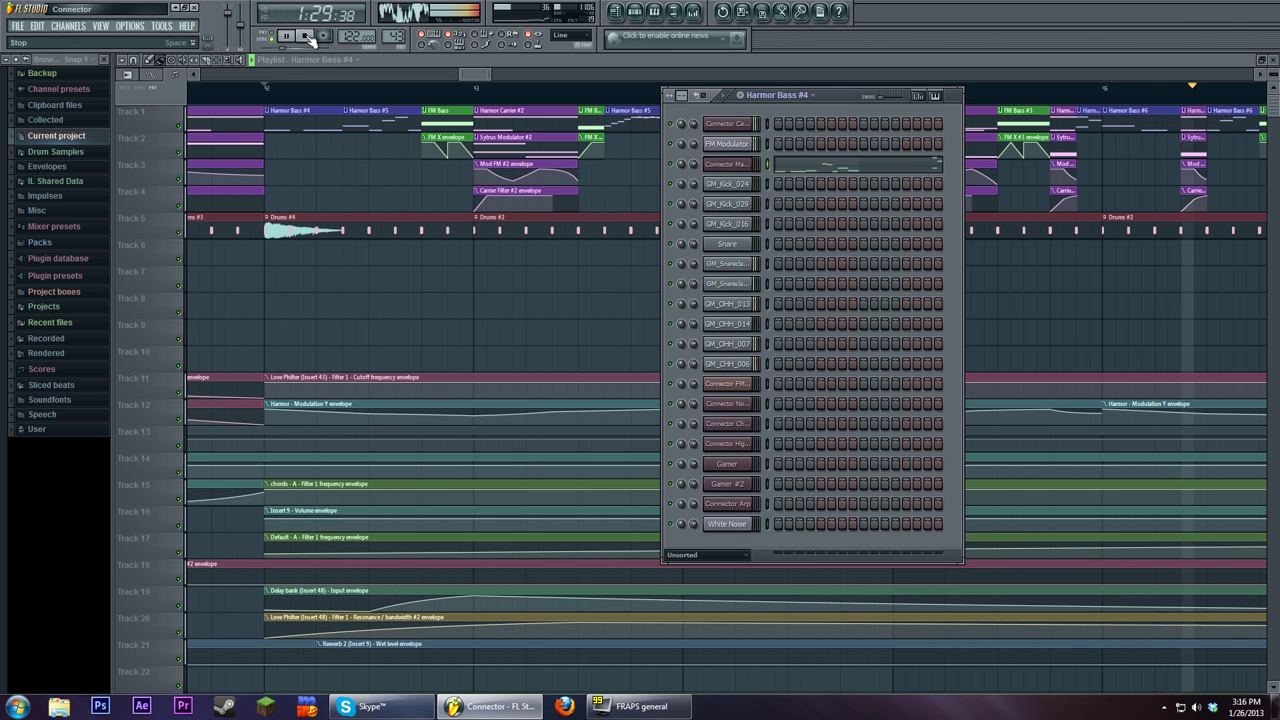
Step: Play the arrangement from 1:18:68 briefly, then stop
click(309, 37)
key(F6)
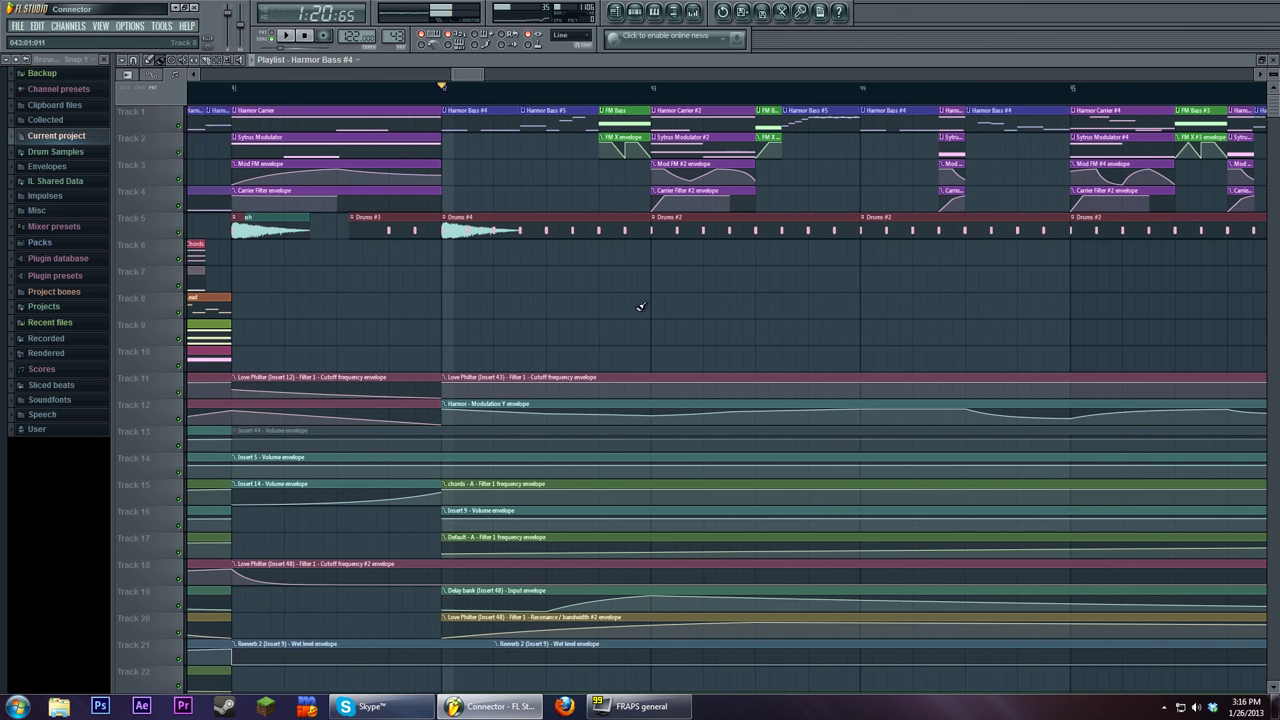
click(445, 88)
click(287, 37)
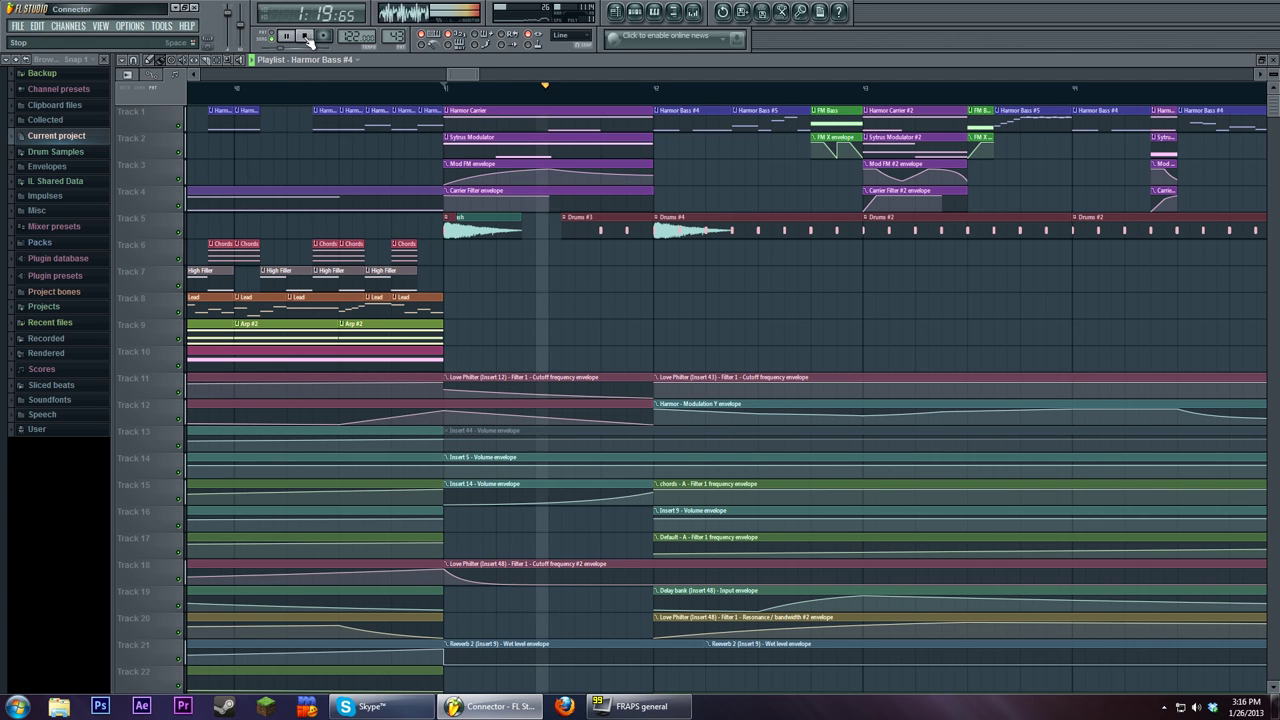
click(306, 37)
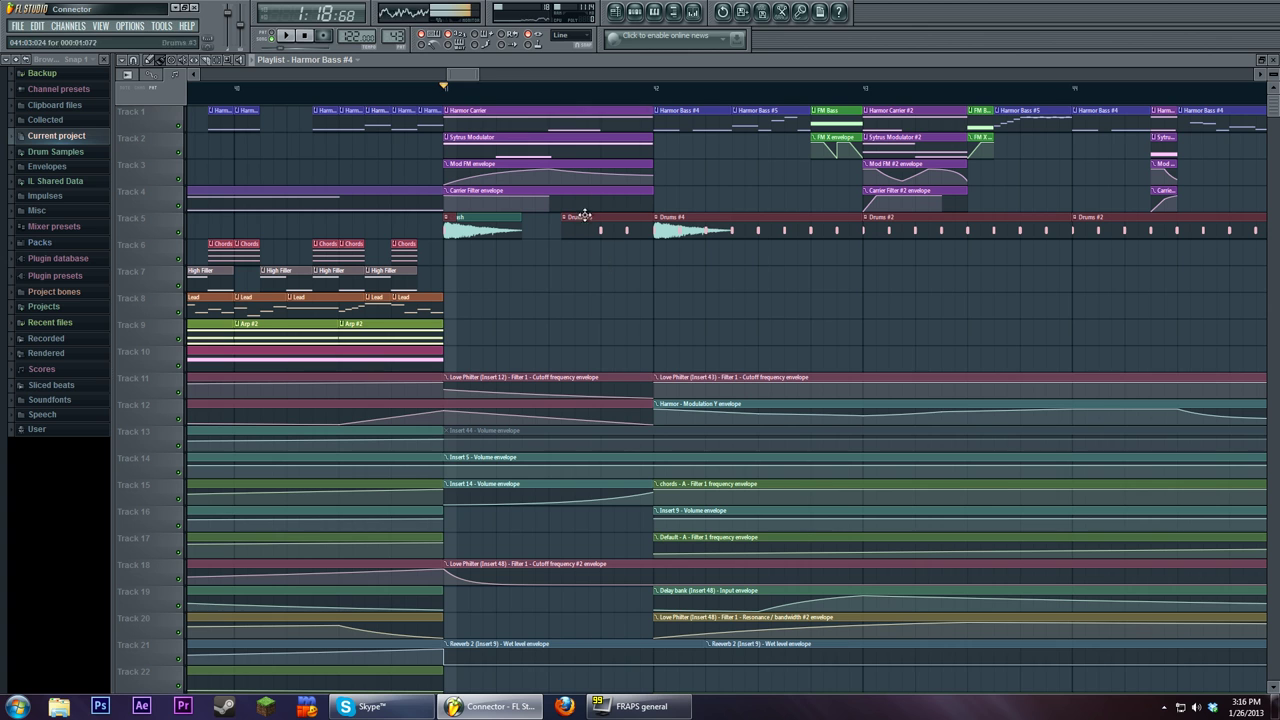
Step: Open the Connector Carrier's Harmor from the channel rack
click(634, 11)
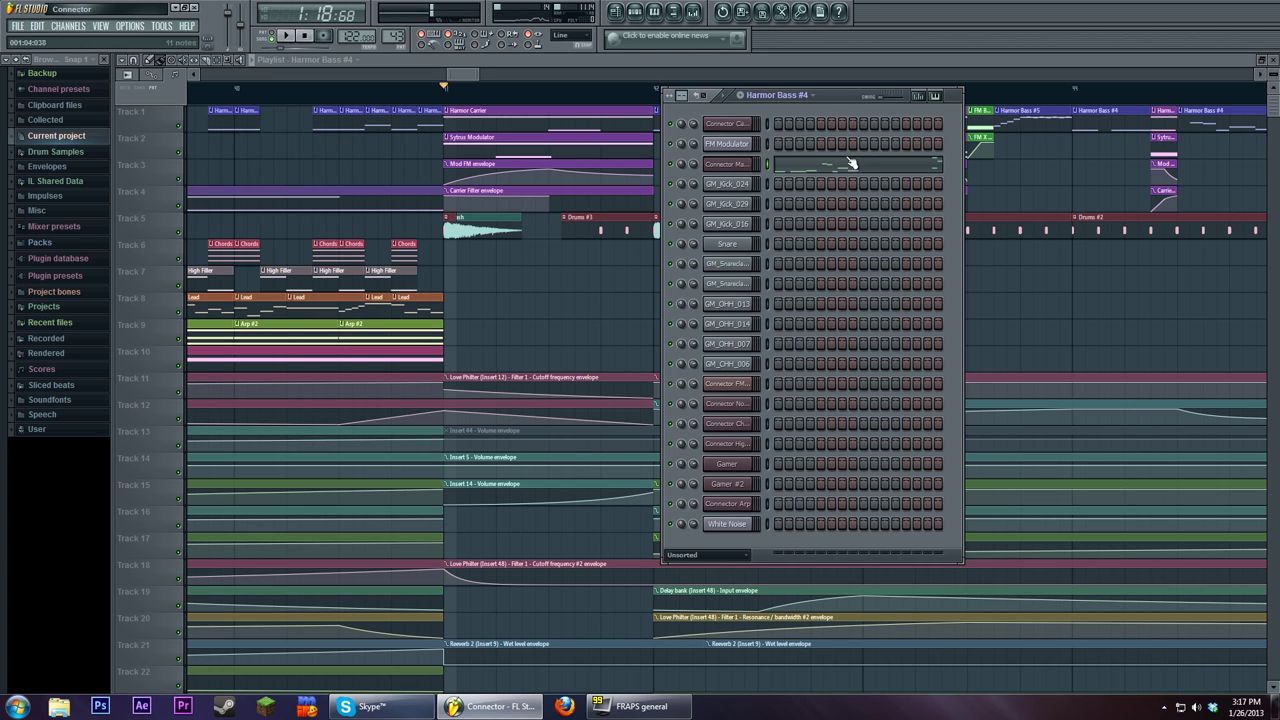
click(728, 124)
drag(728, 128, 658, 158)
Step: Inspect the Vocodex effect on the Carrier's mixer insert while playing, then select the Modulator track
key(F9)
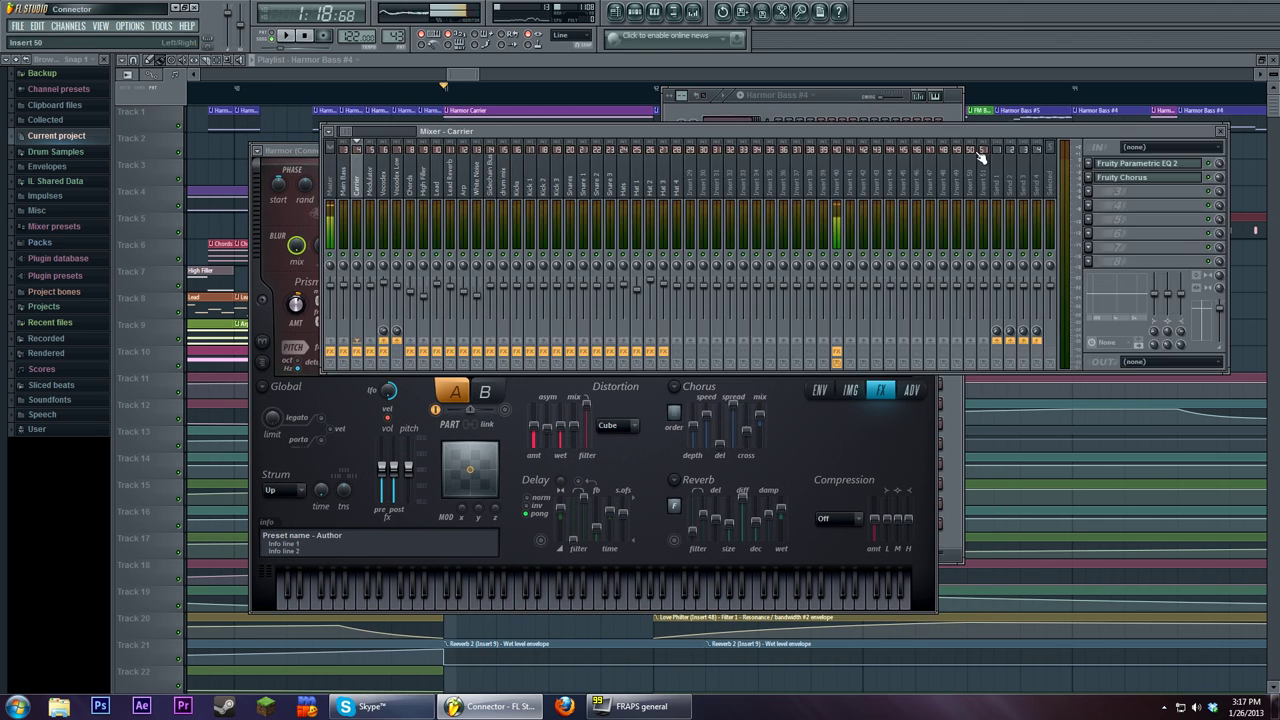
click(384, 193)
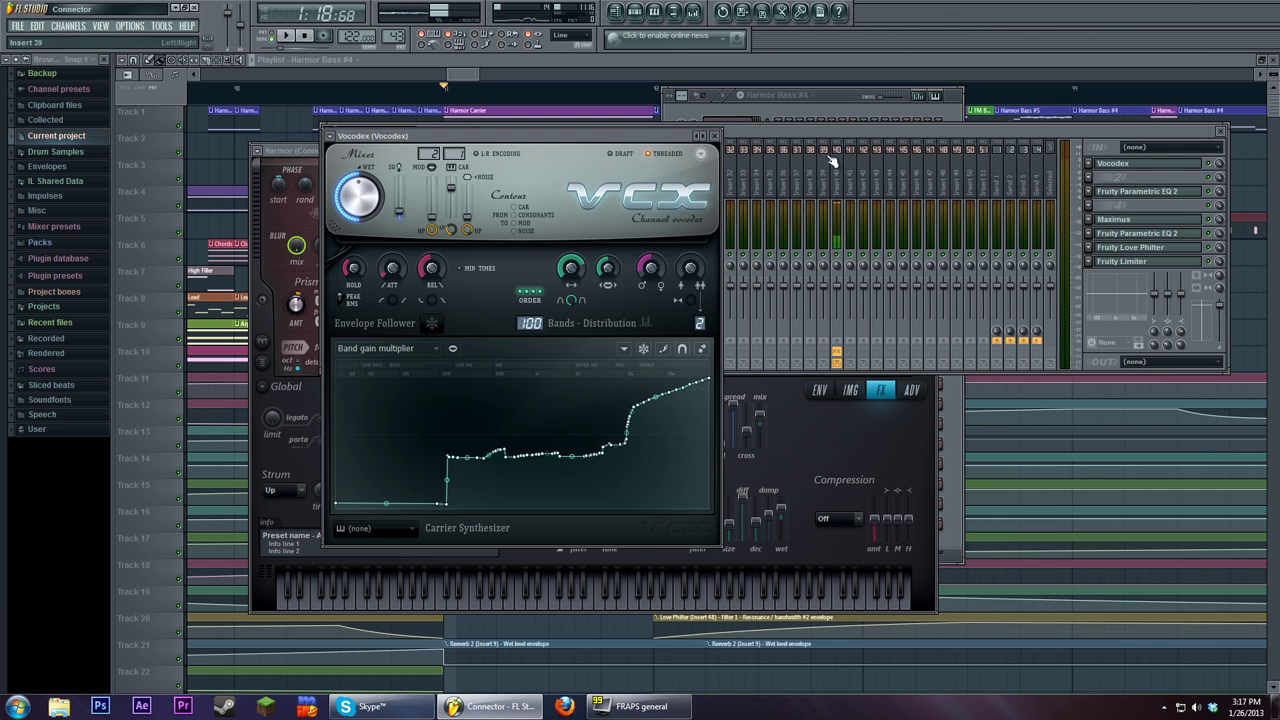
click(286, 36)
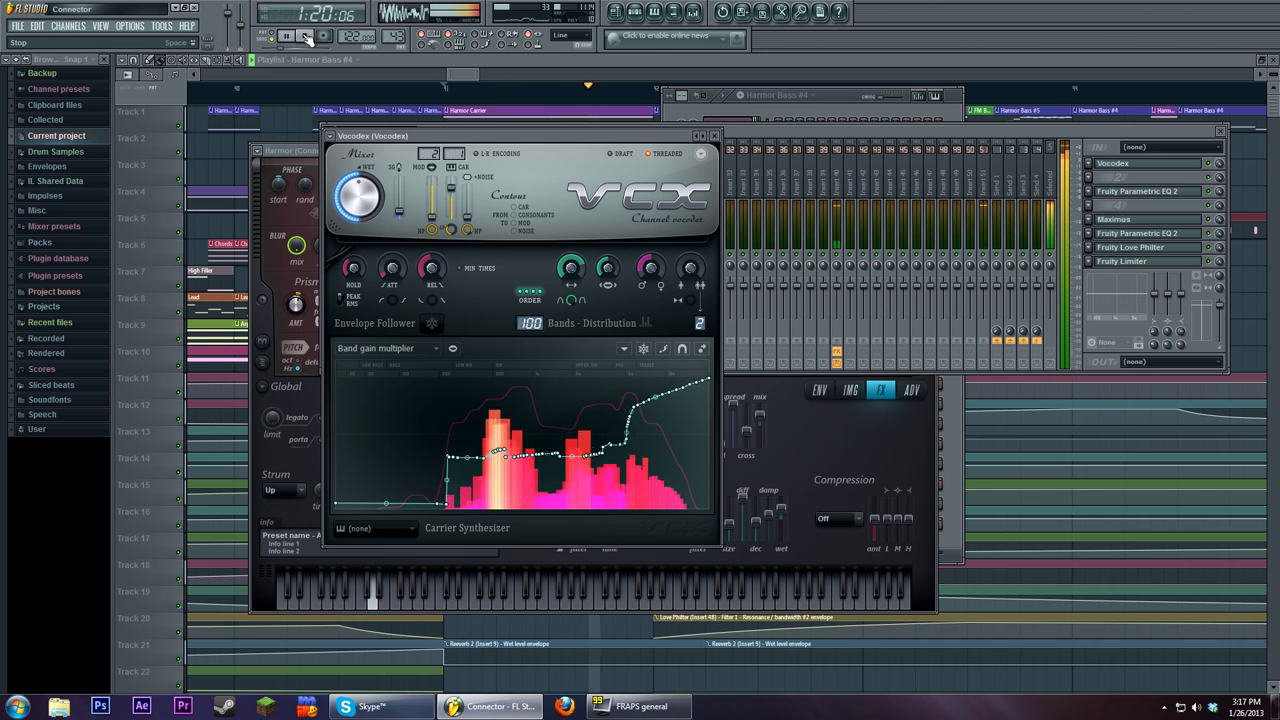
click(307, 36)
drag(400, 135, 557, 184)
click(370, 193)
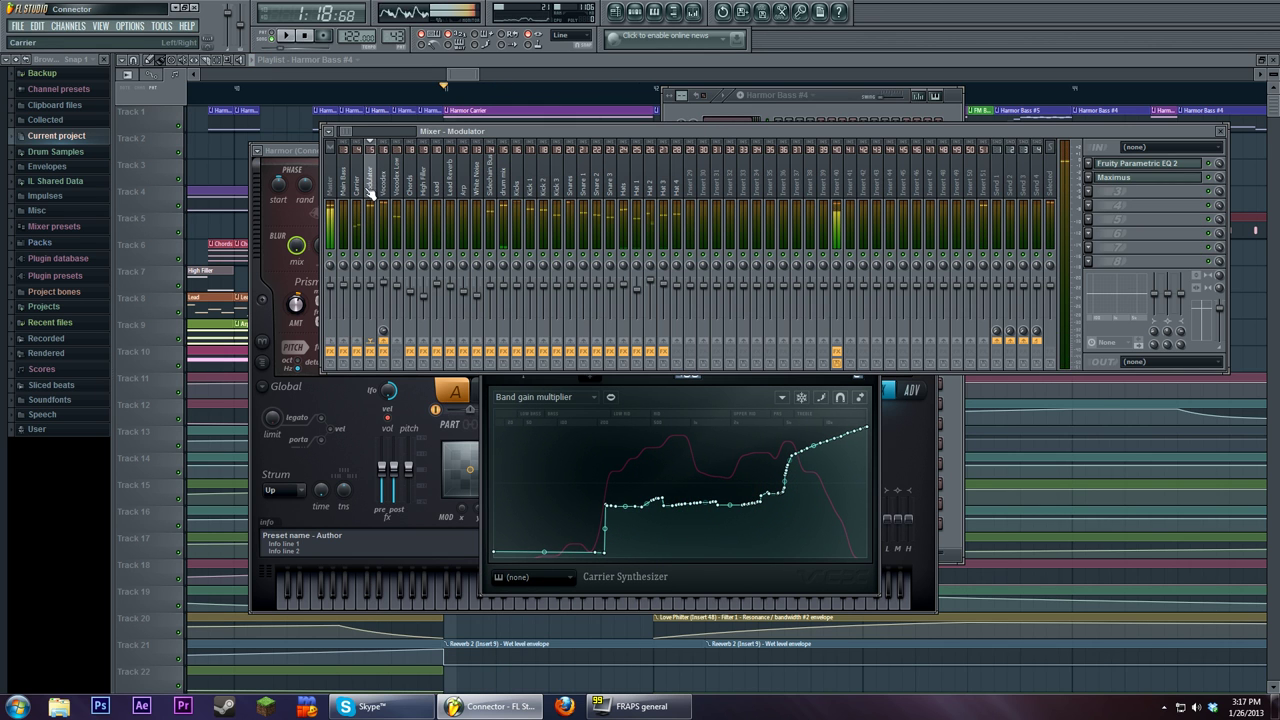
Step: Return to the full playlist and set the song position to 1:22:13
click(635, 12)
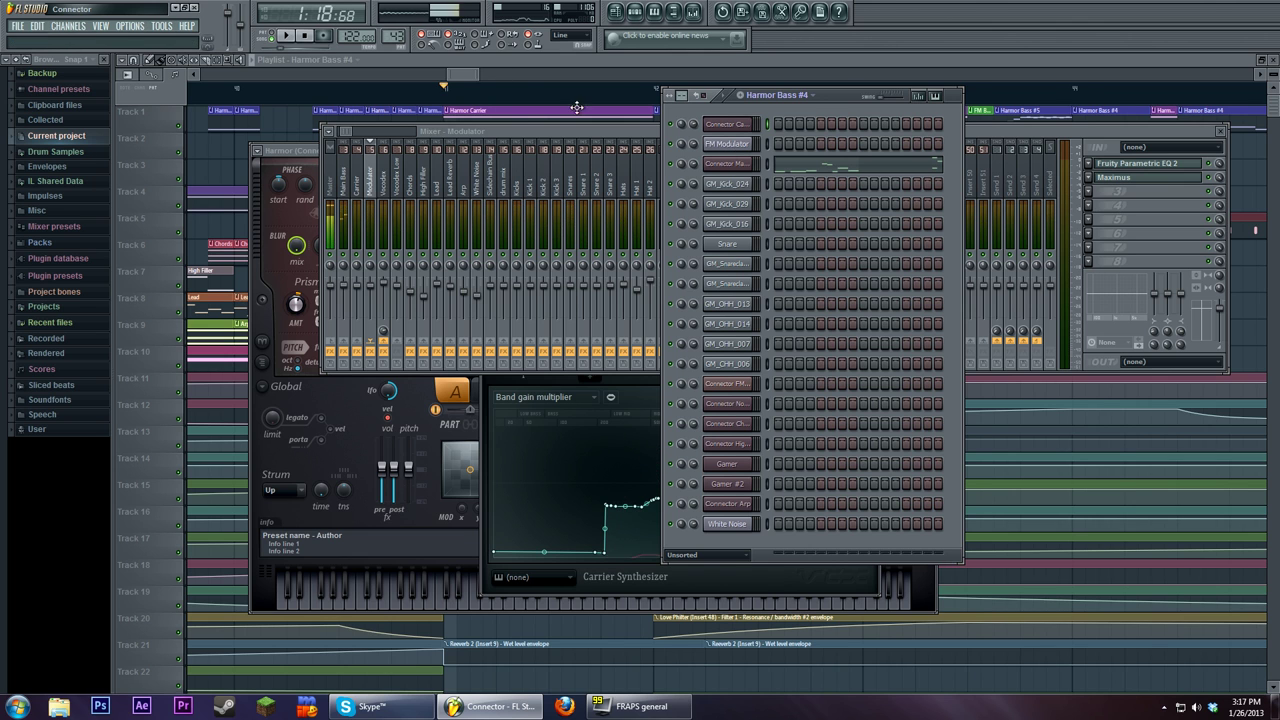
click(468, 71)
click(808, 88)
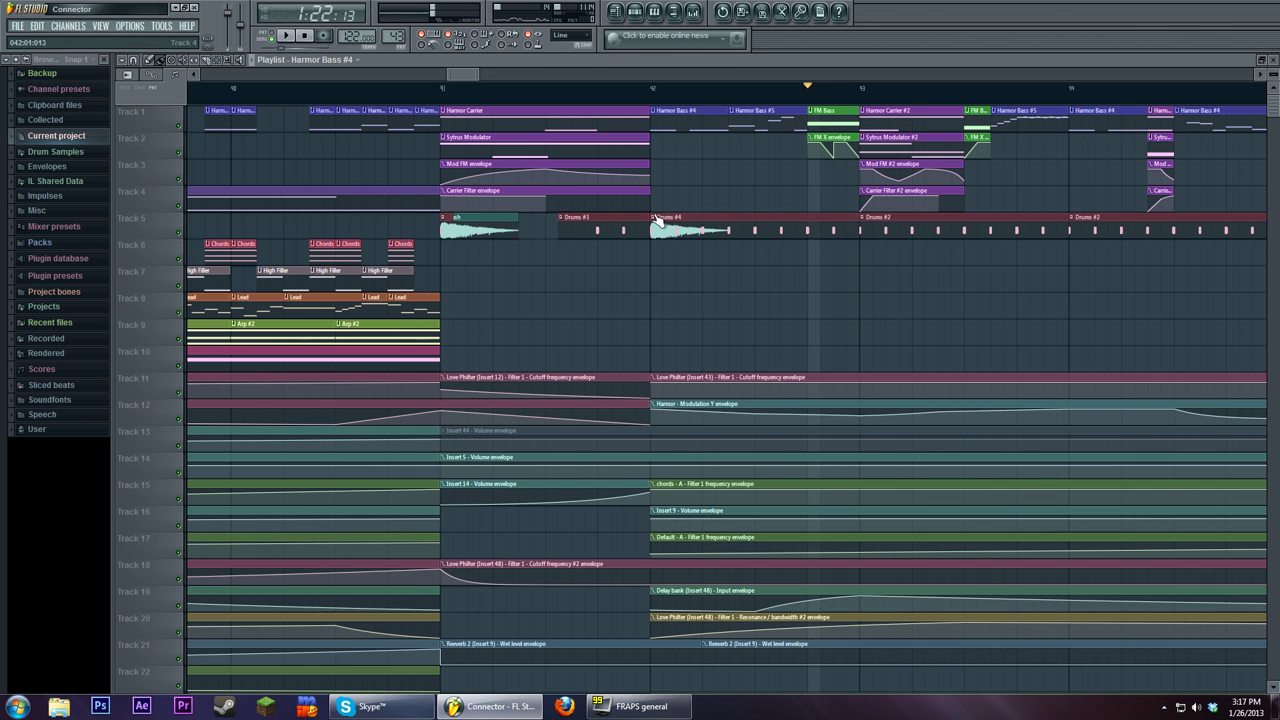
Step: Move the song position back to 1:18:68, glance at the mixer, and stop playback
click(515, 89)
click(692, 14)
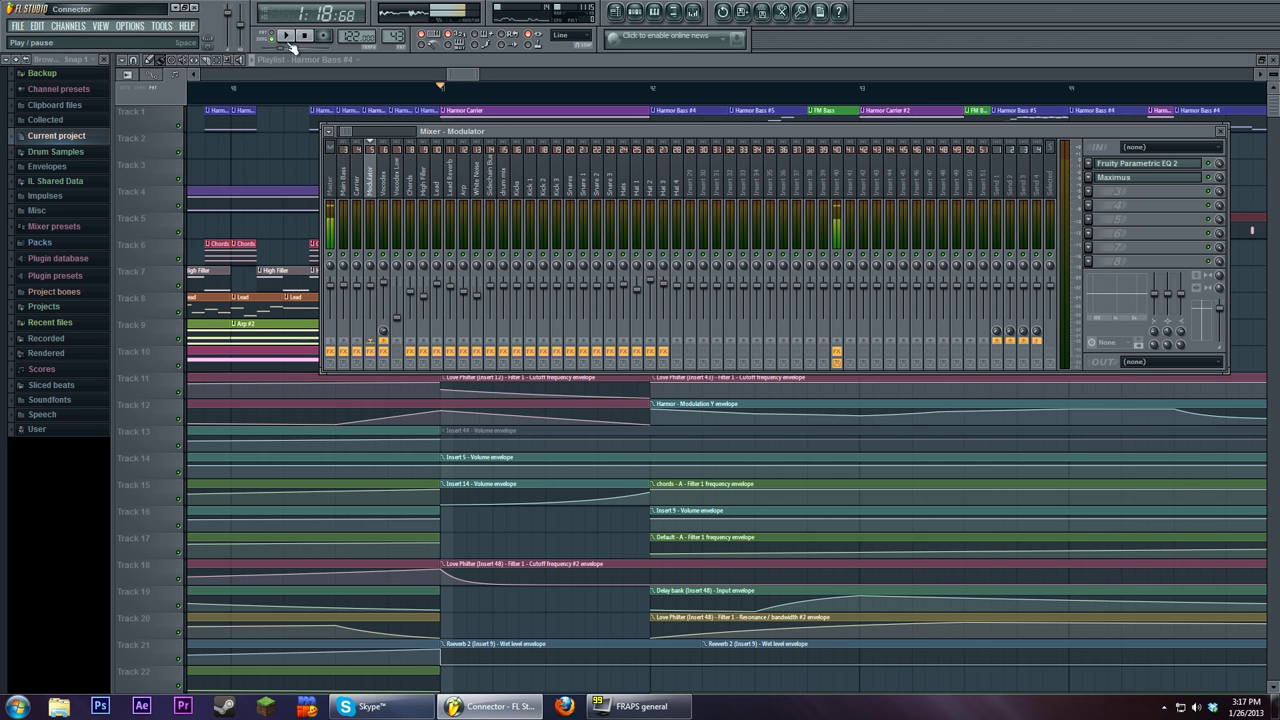
key(F9)
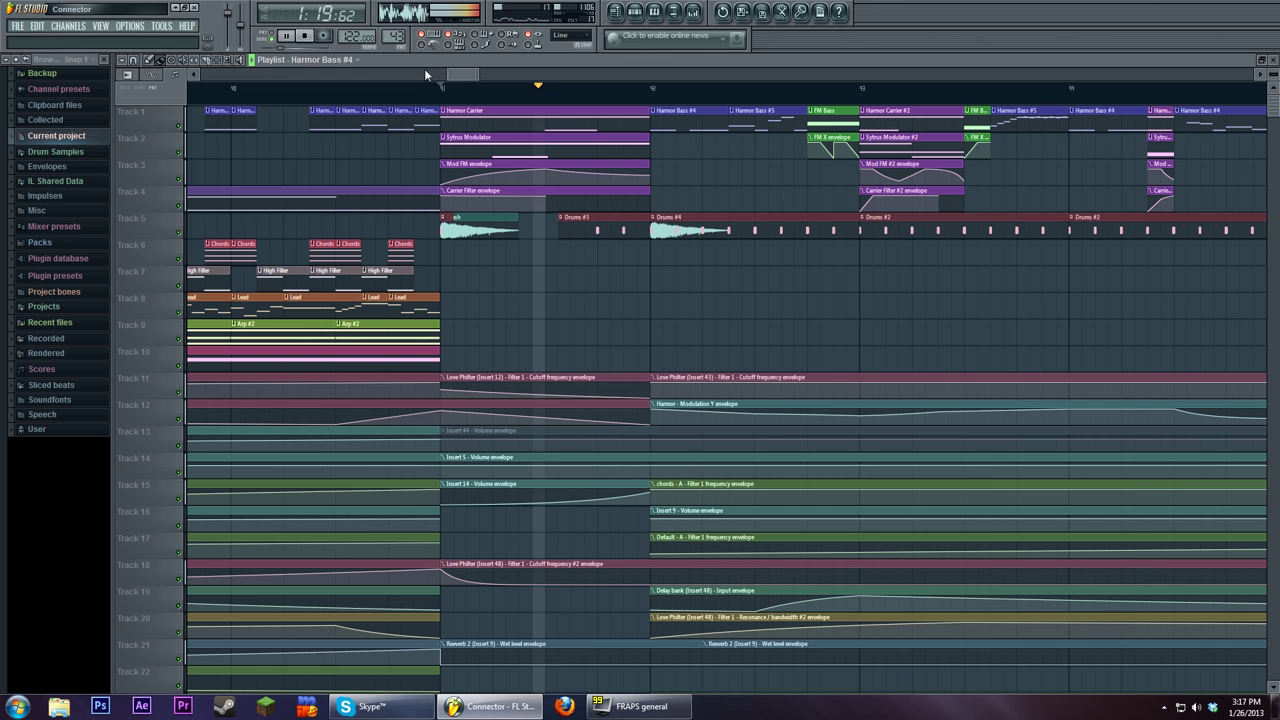
click(307, 37)
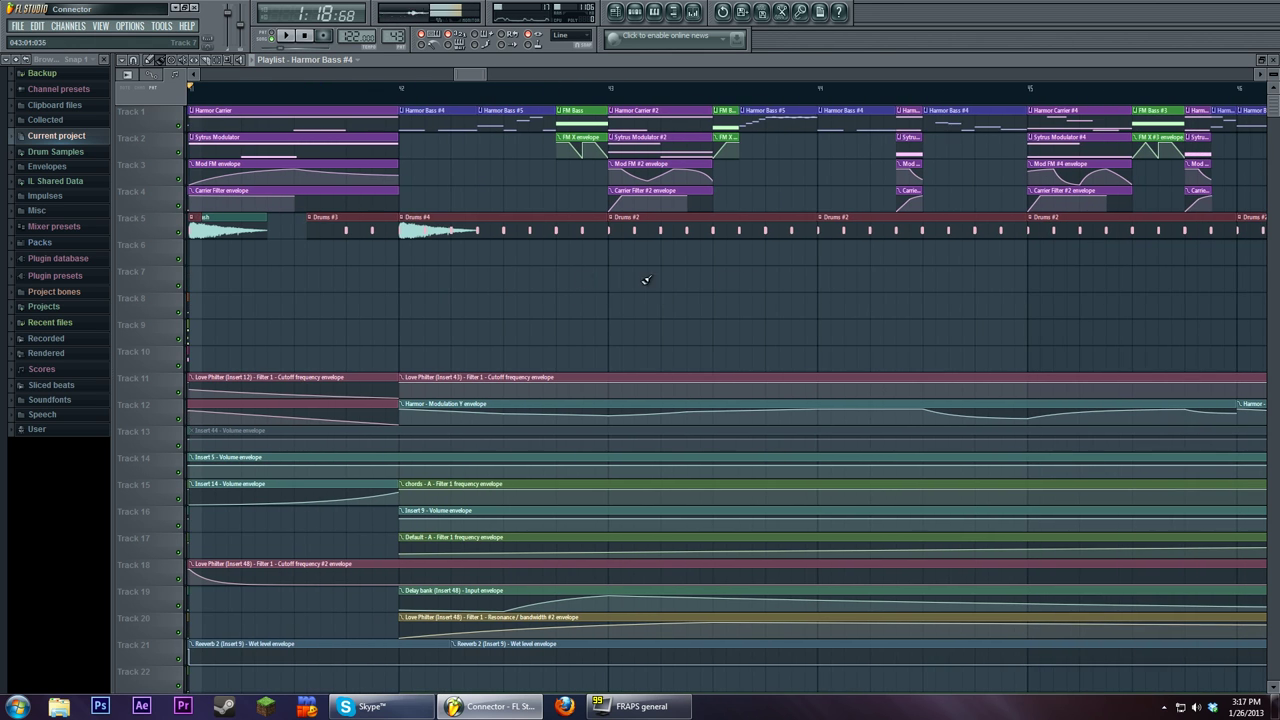
Step: Place the song position at the Sytrus Modulator #4 section, 1:26:55, with a brief preview
scroll(706, 277, right, 4)
click(768, 89)
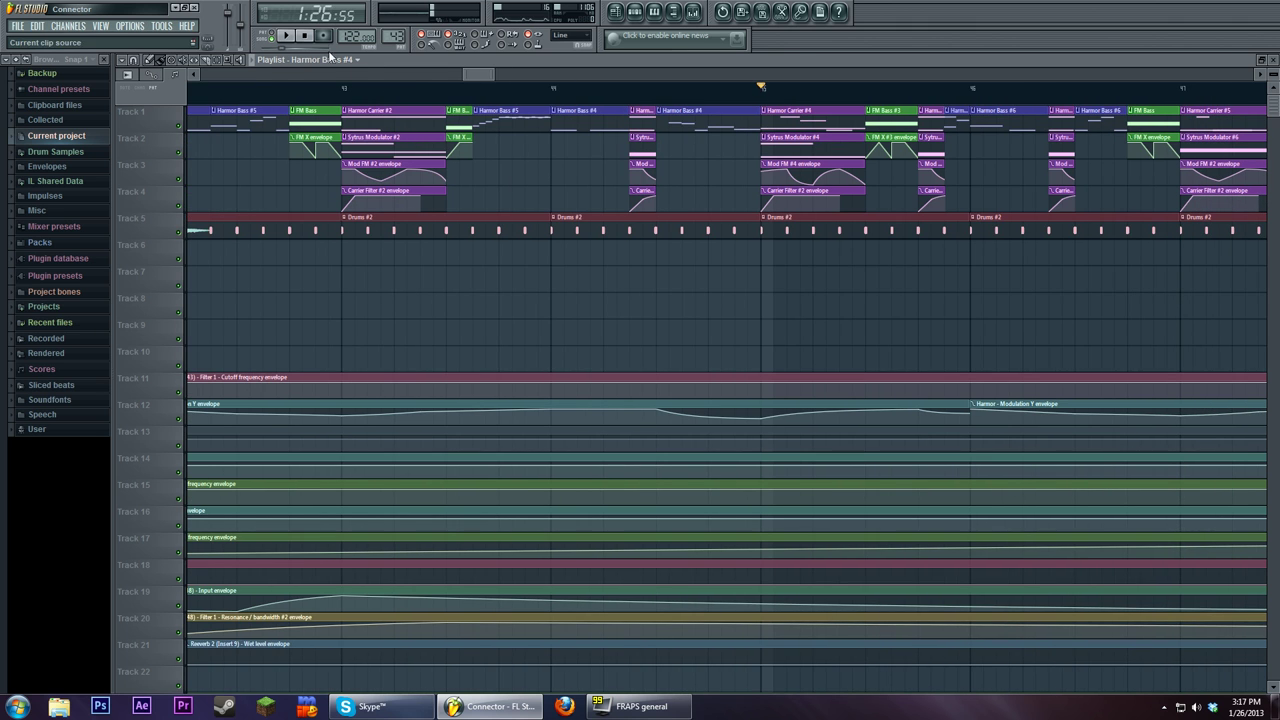
key(space)
key(space)
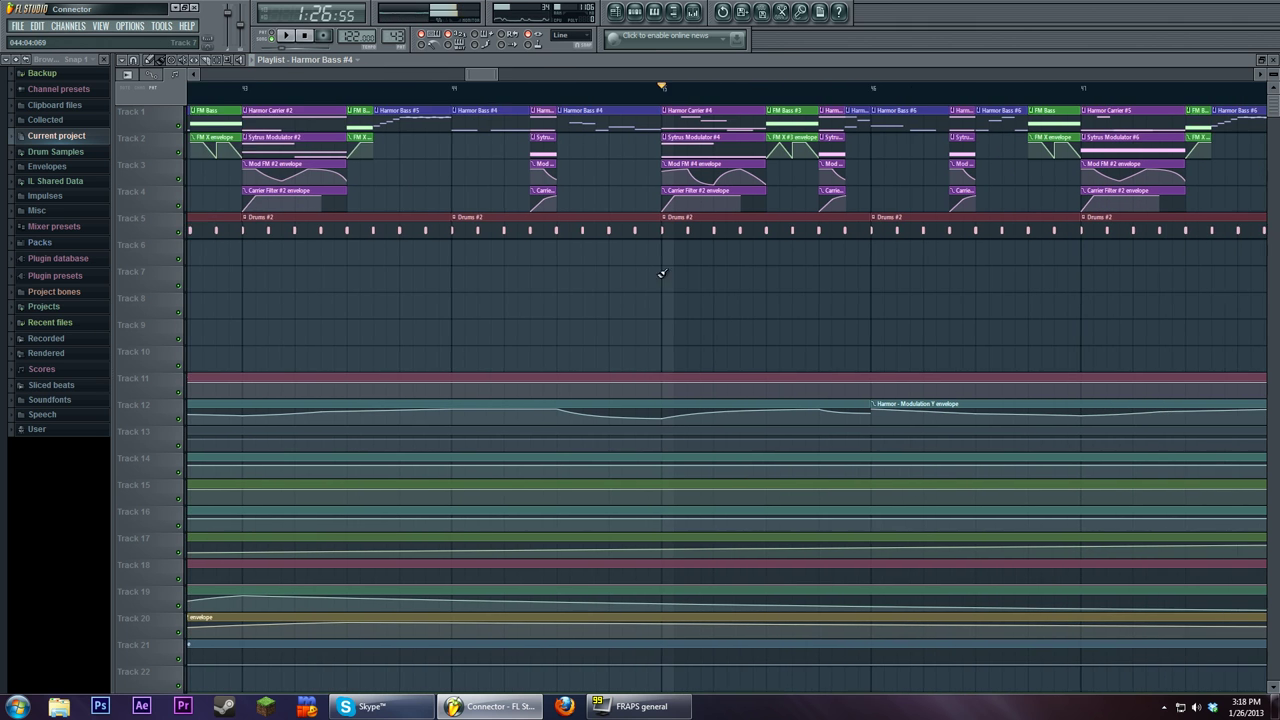
scroll(623, 306, right, 3)
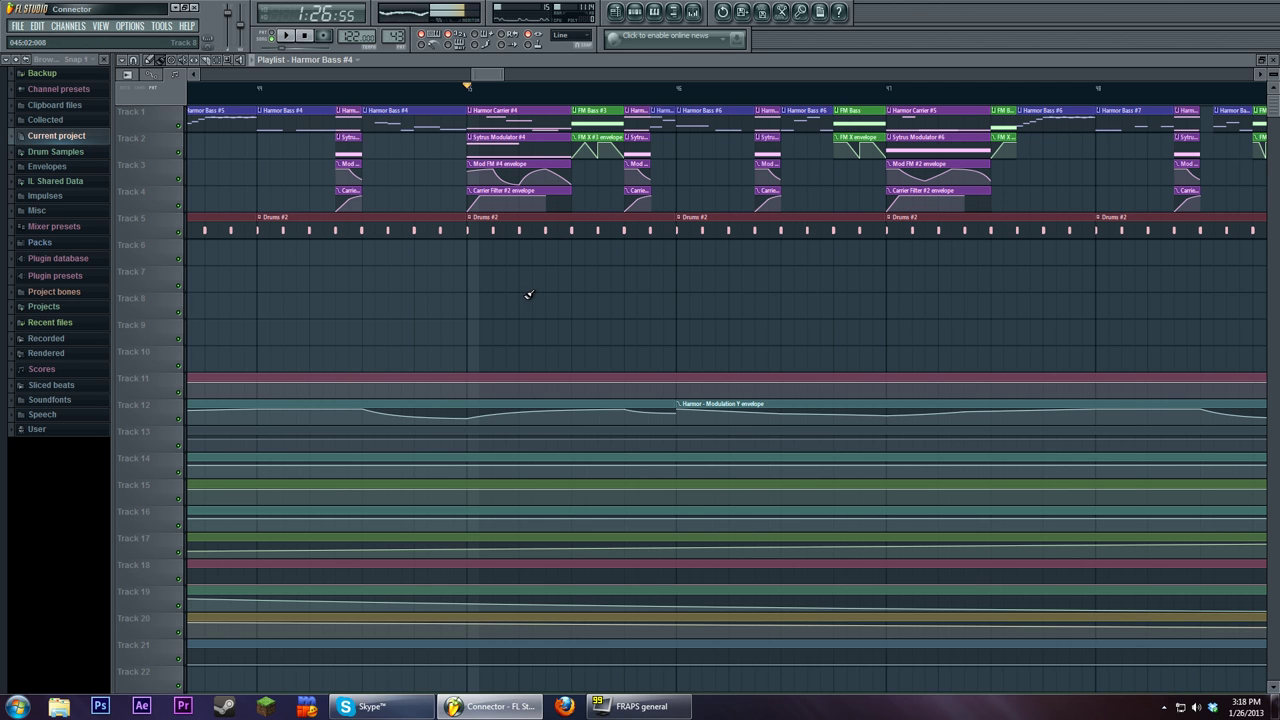
scroll(523, 291, left, 2)
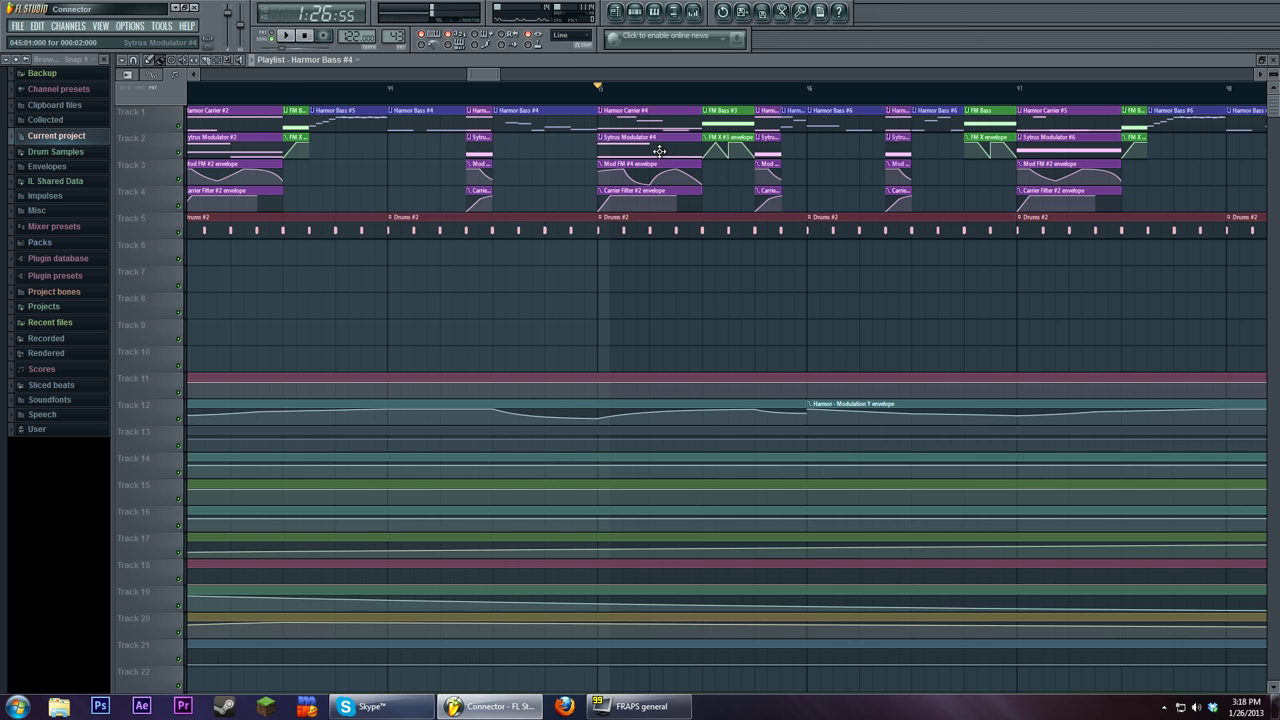
Step: Open the Sytrus Modulator #4 clip's FM Modulator piano roll and scroll to its C3 and D#2 notes
double_click(659, 150)
scroll(628, 245, down, 2)
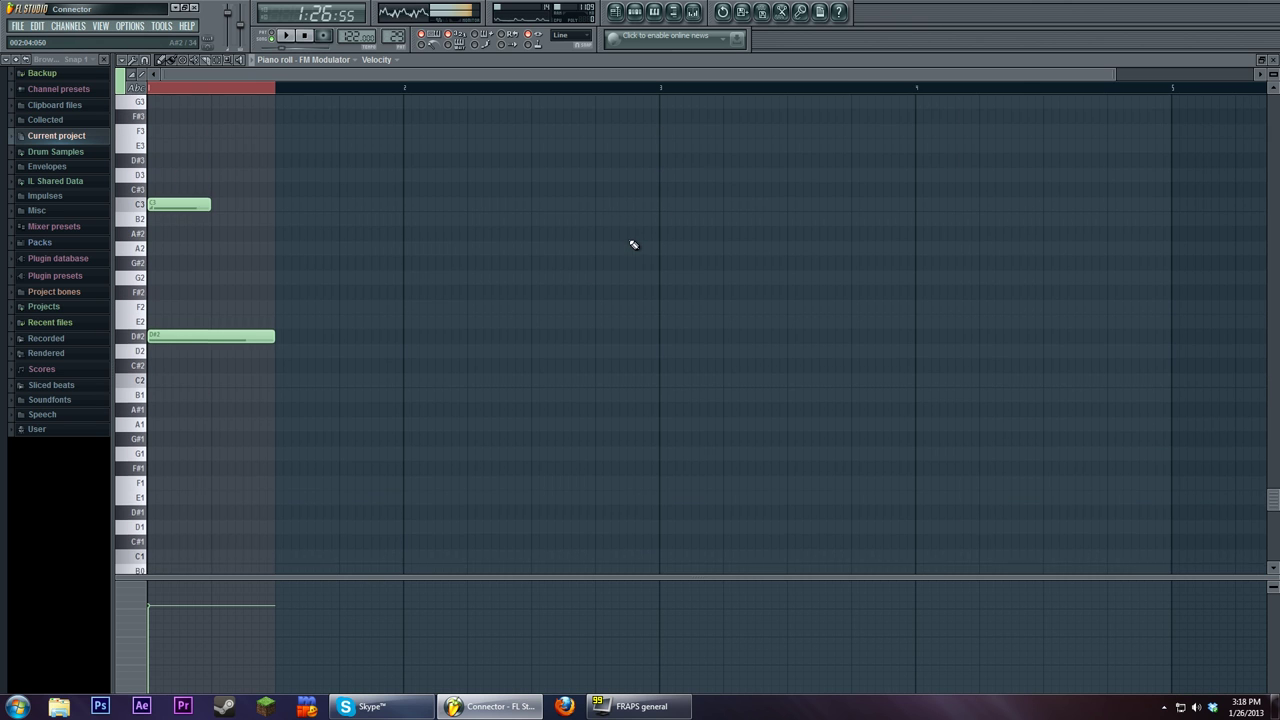
scroll(631, 251, up, 1)
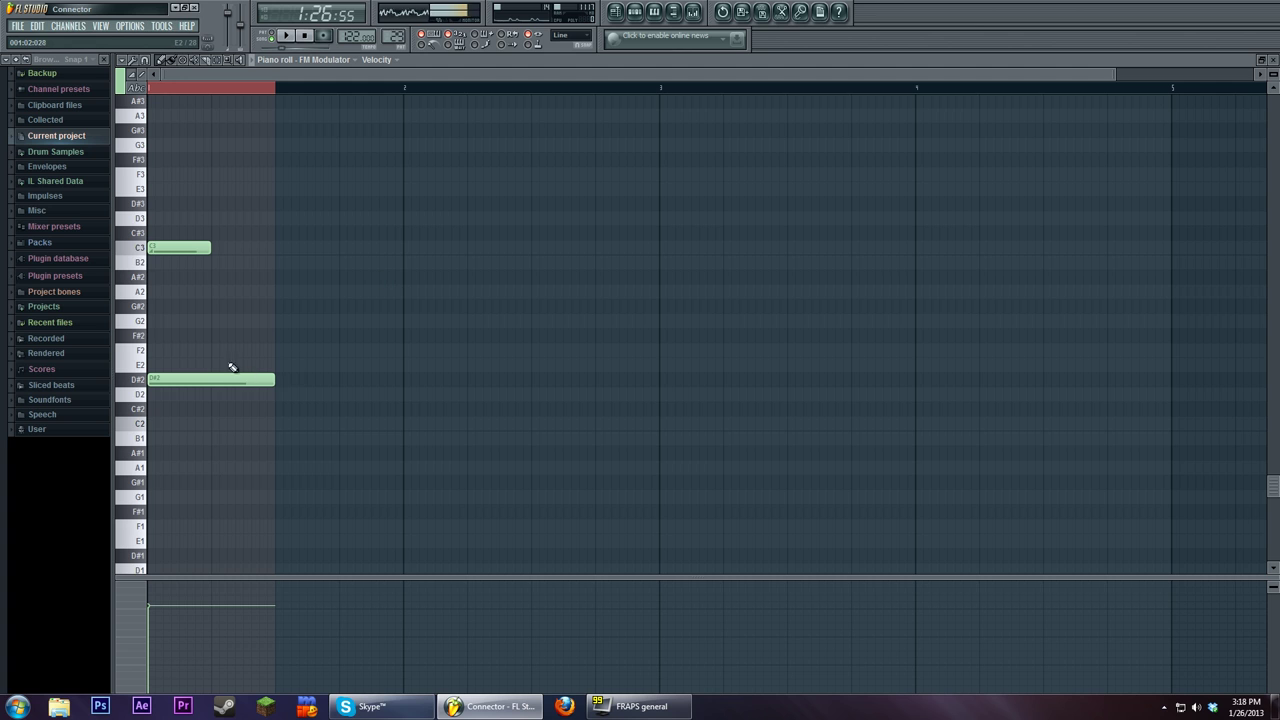
scroll(166, 187, up, 4)
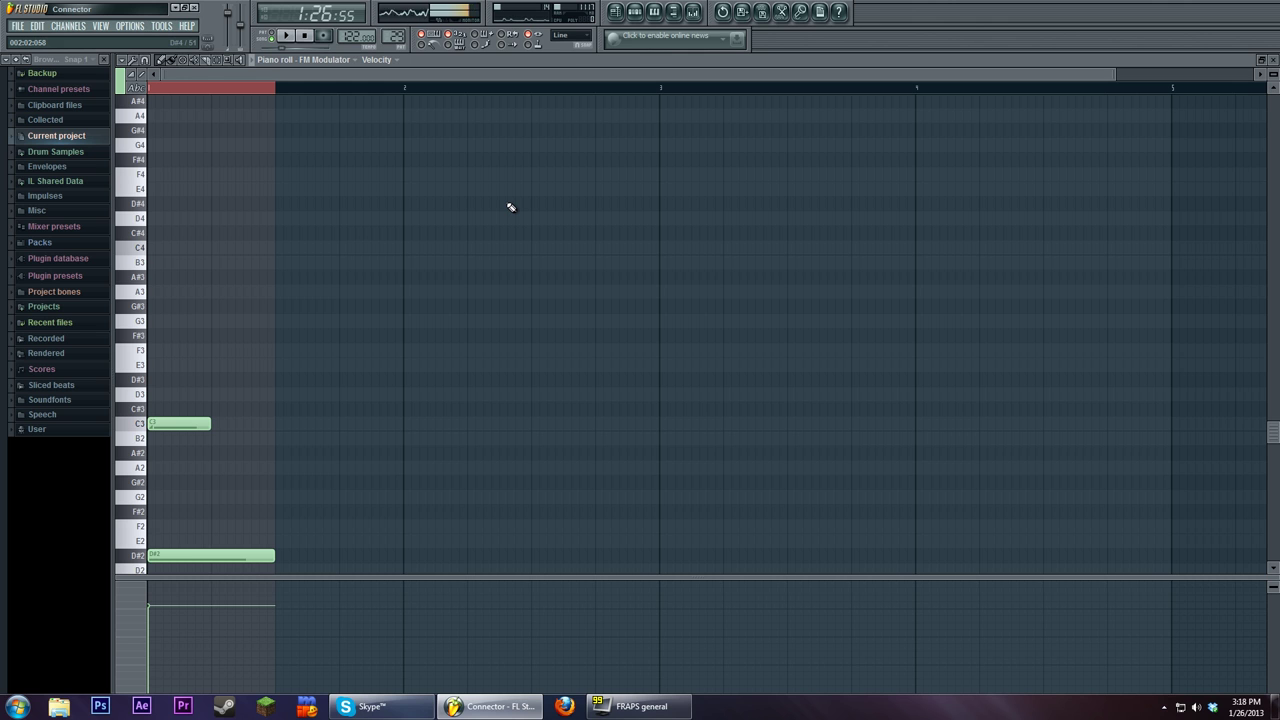
scroll(440, 220, down, 3)
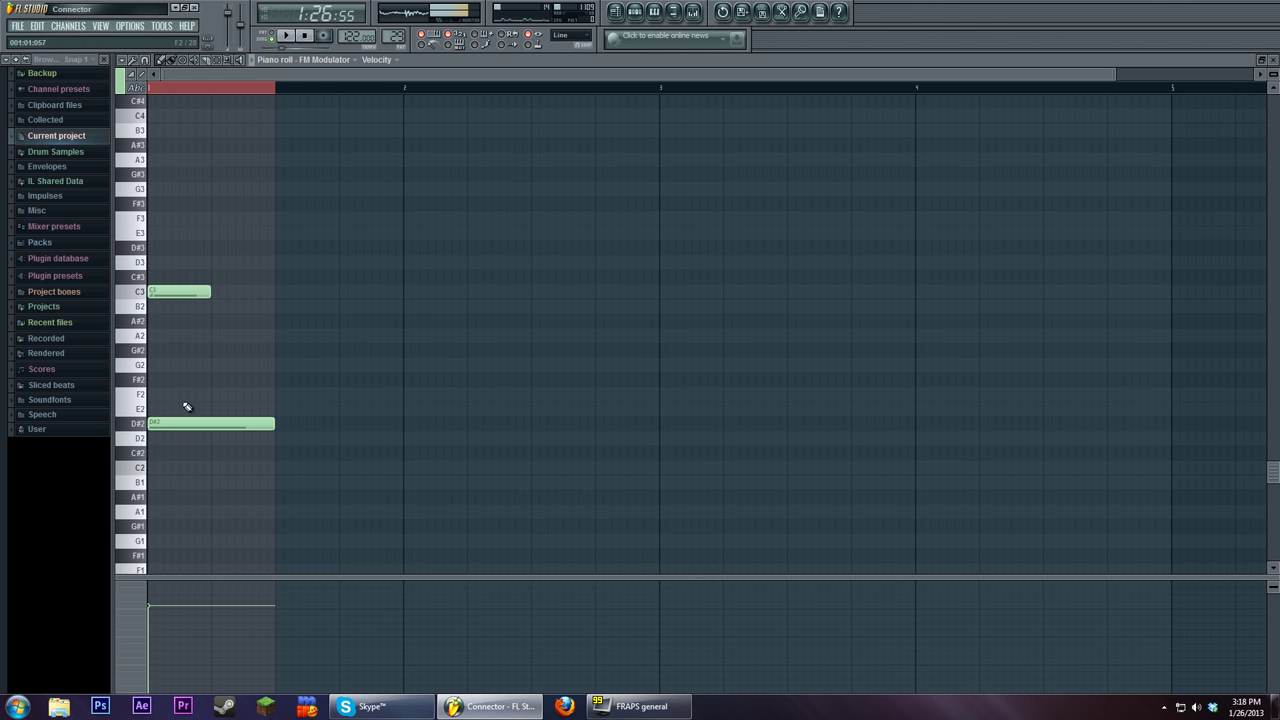
scroll(448, 380, up, 1)
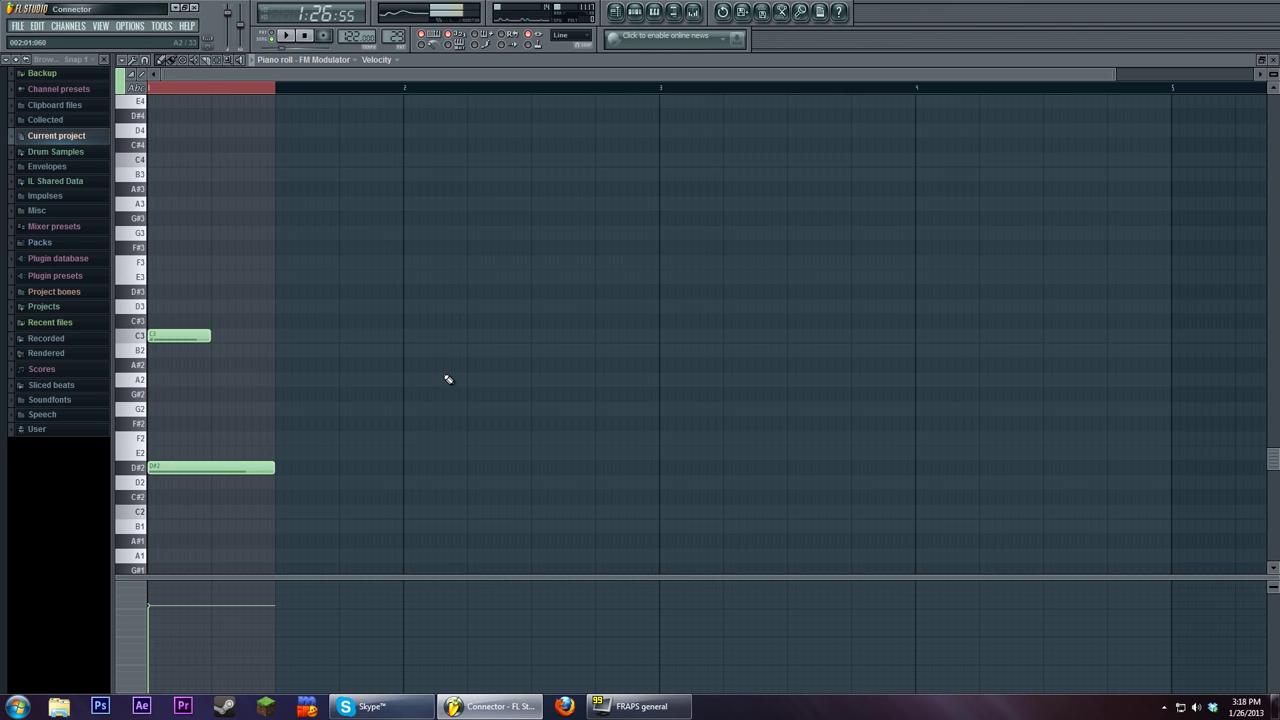
scroll(448, 372, down, 1)
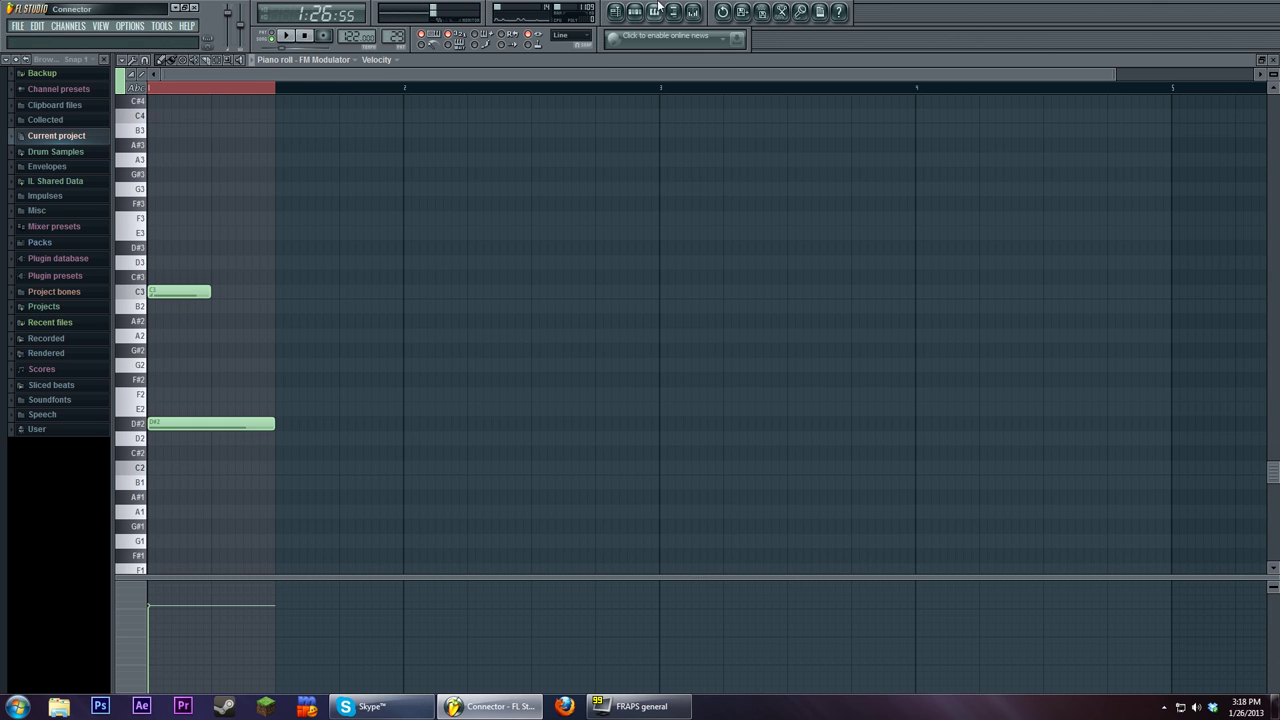
Step: Return to the playlist and reopen the FM Modulator clip's notes
click(615, 11)
scroll(495, 170, down, 3)
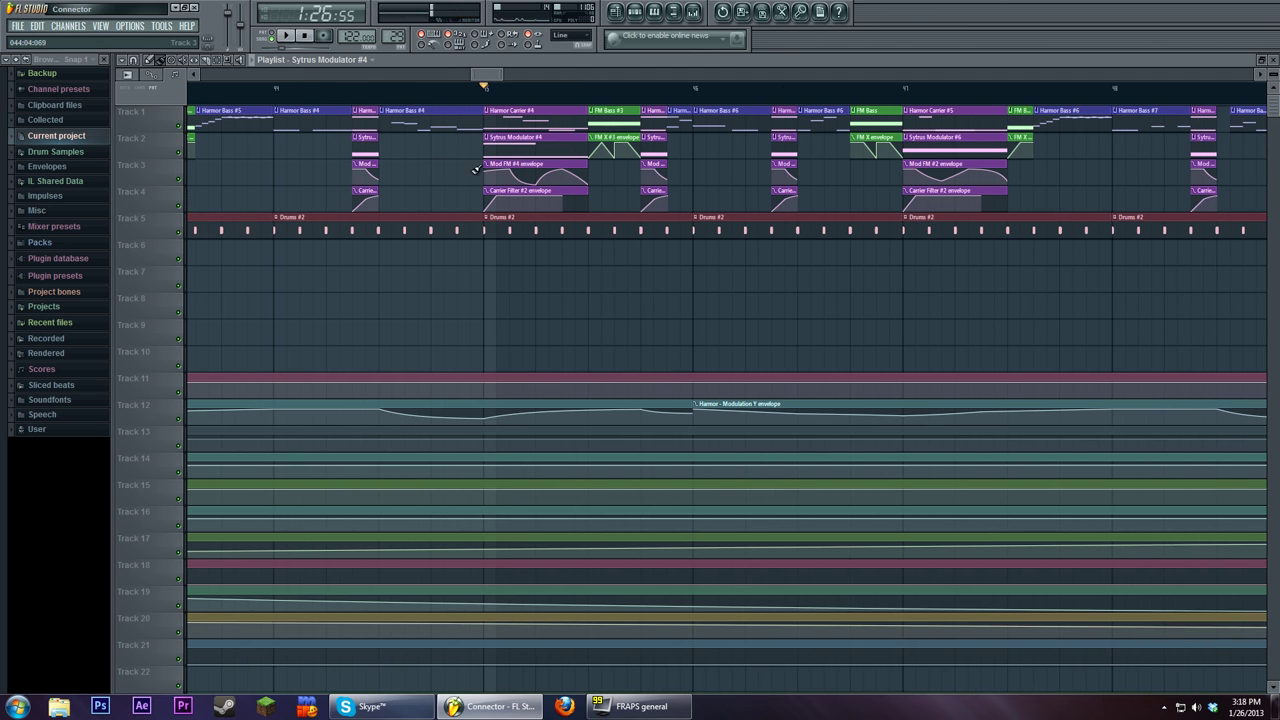
double_click(541, 147)
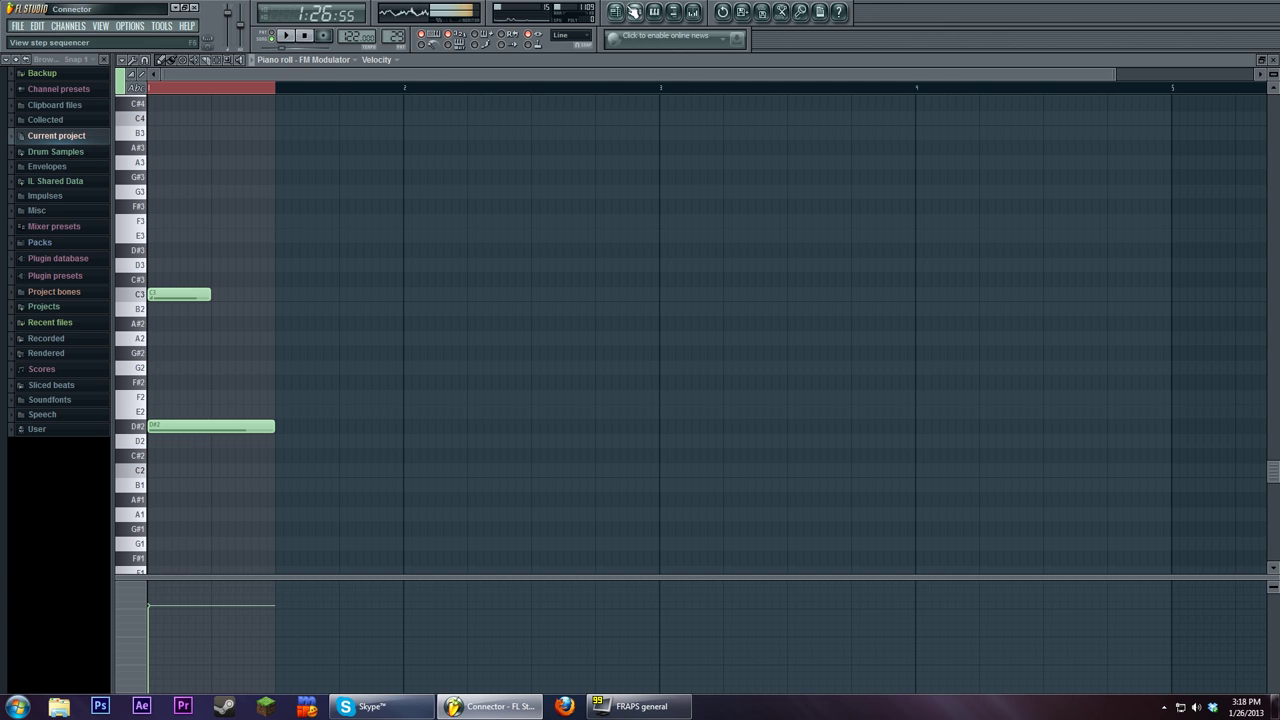
Step: Loop the Sytrus Modulator #4 section, mute the Drums #2 track, and start playback
click(615, 11)
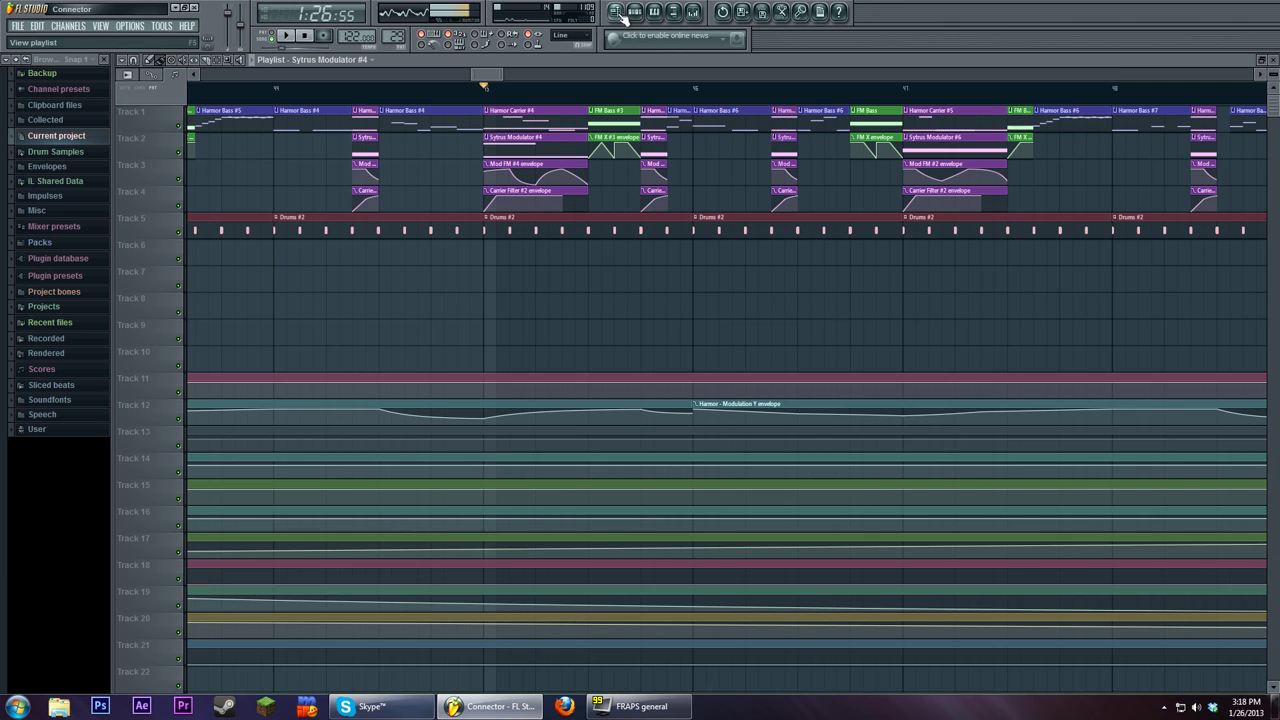
drag(486, 105, 590, 110)
click(181, 240)
key(space)
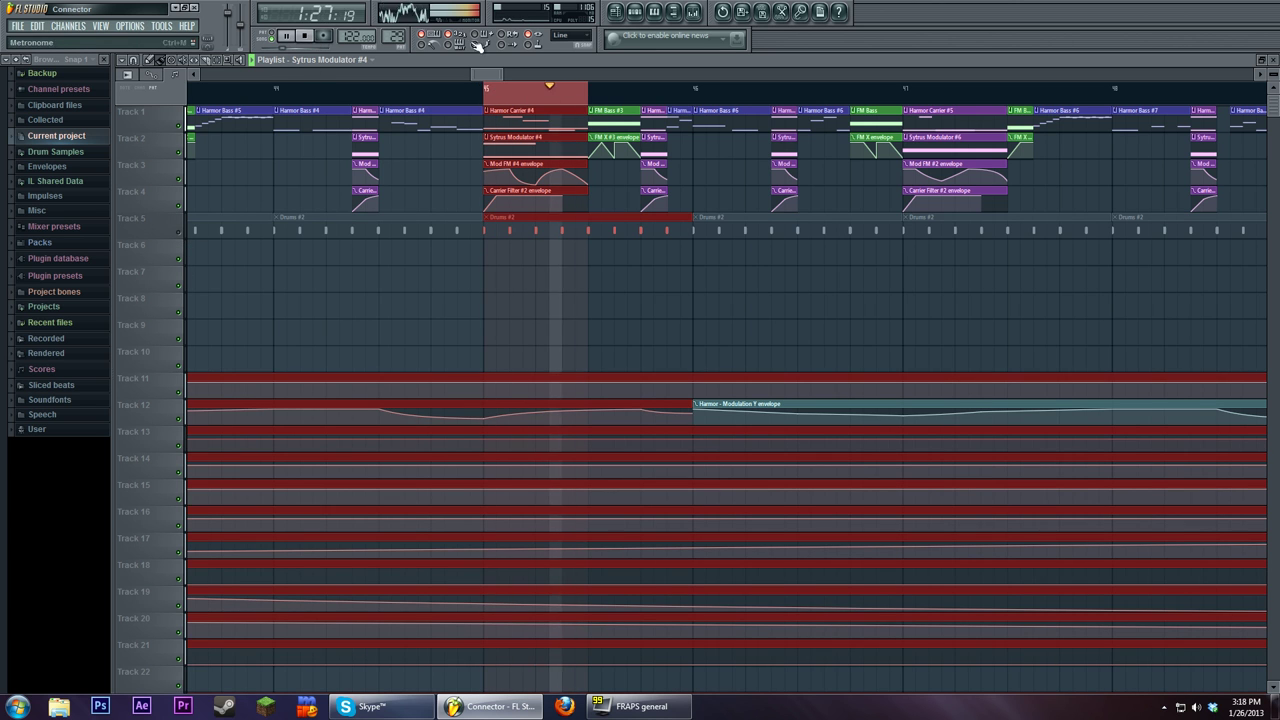
Step: In the FM Modulator piano roll, delete C3, raise the long note to D#3, and add a short E2
click(653, 12)
click(794, 149)
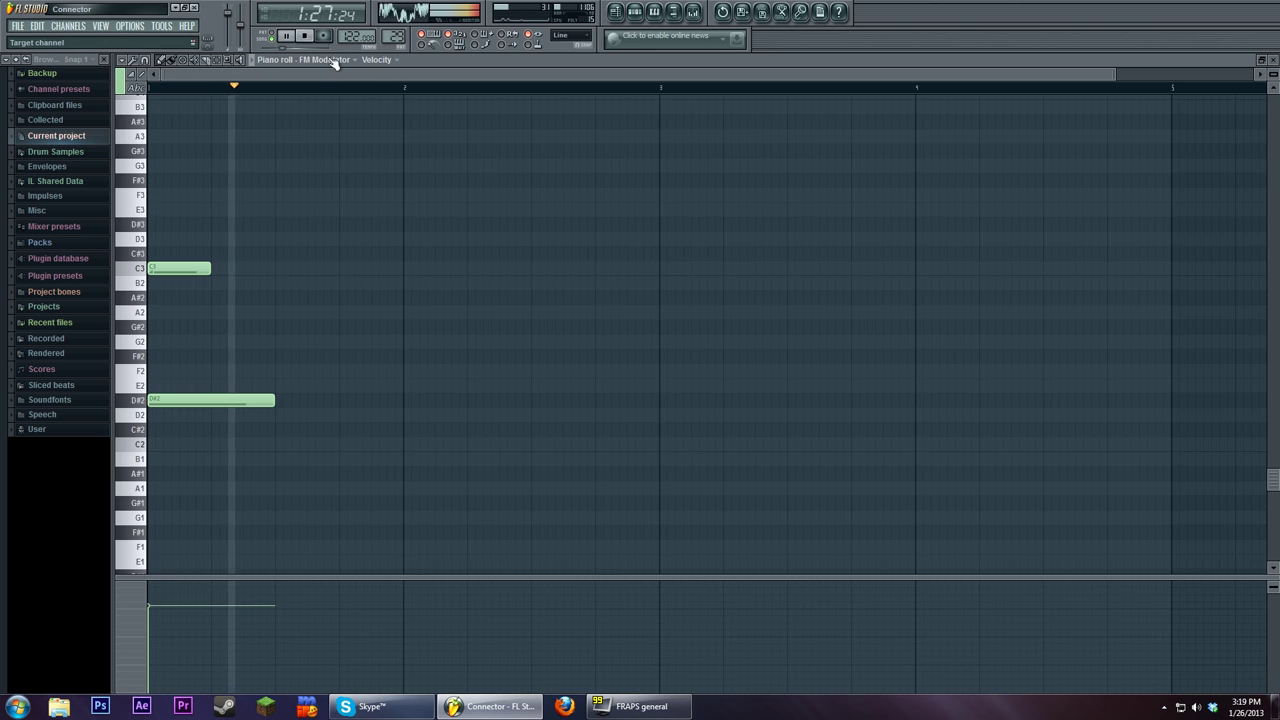
click(306, 37)
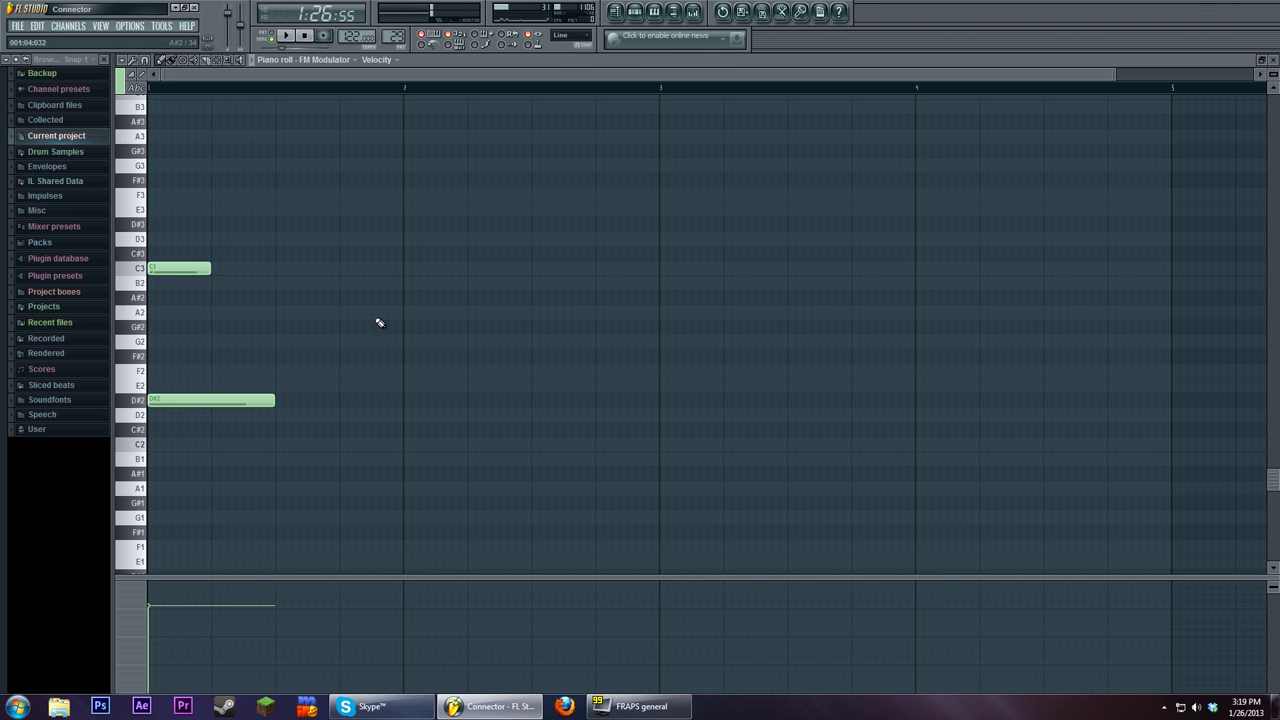
right_click(190, 272)
drag(194, 403, 242, 357)
click(286, 38)
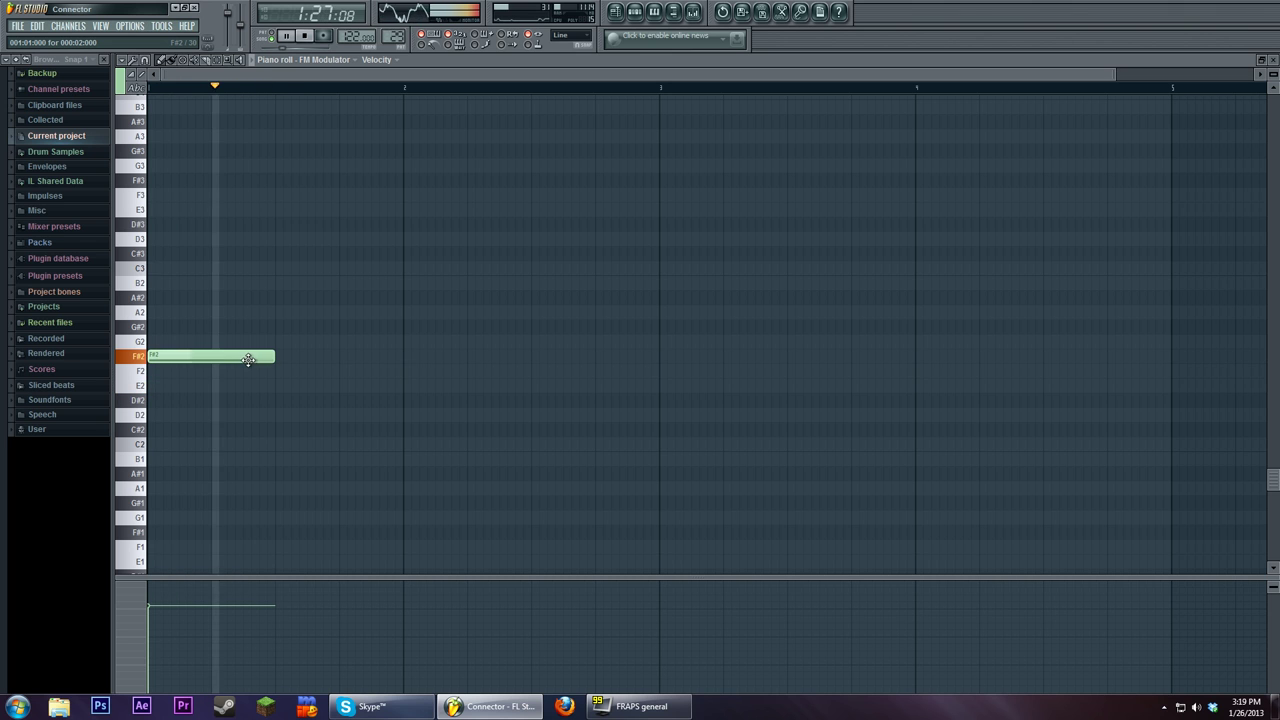
drag(200, 356, 200, 224)
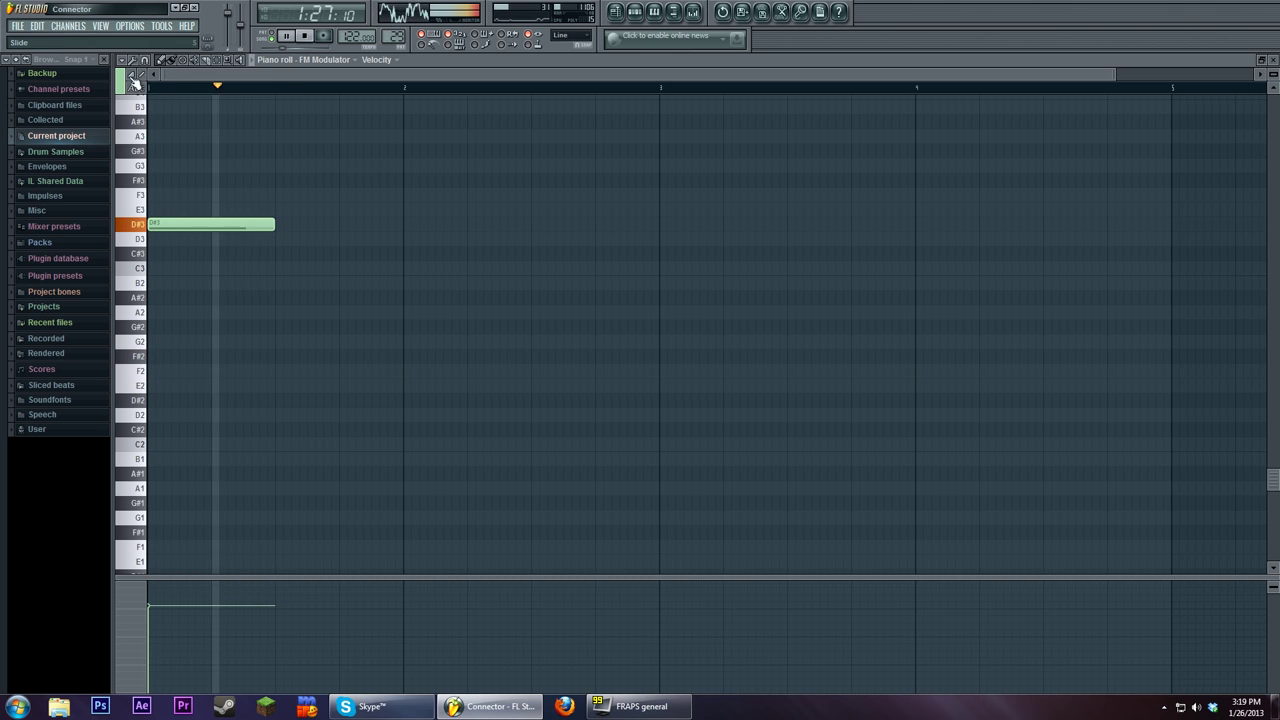
click(209, 389)
mouse_move(243, 389)
mouse_down()
mouse_move(206, 386)
mouse_move(239, 386)
mouse_move(225, 385)
mouse_up()
Step: Raise the Connector Carrier notes for Harmor Carrier #4 to A#3 and G#3, auditioning the melody
click(304, 35)
click(615, 11)
double_click(530, 128)
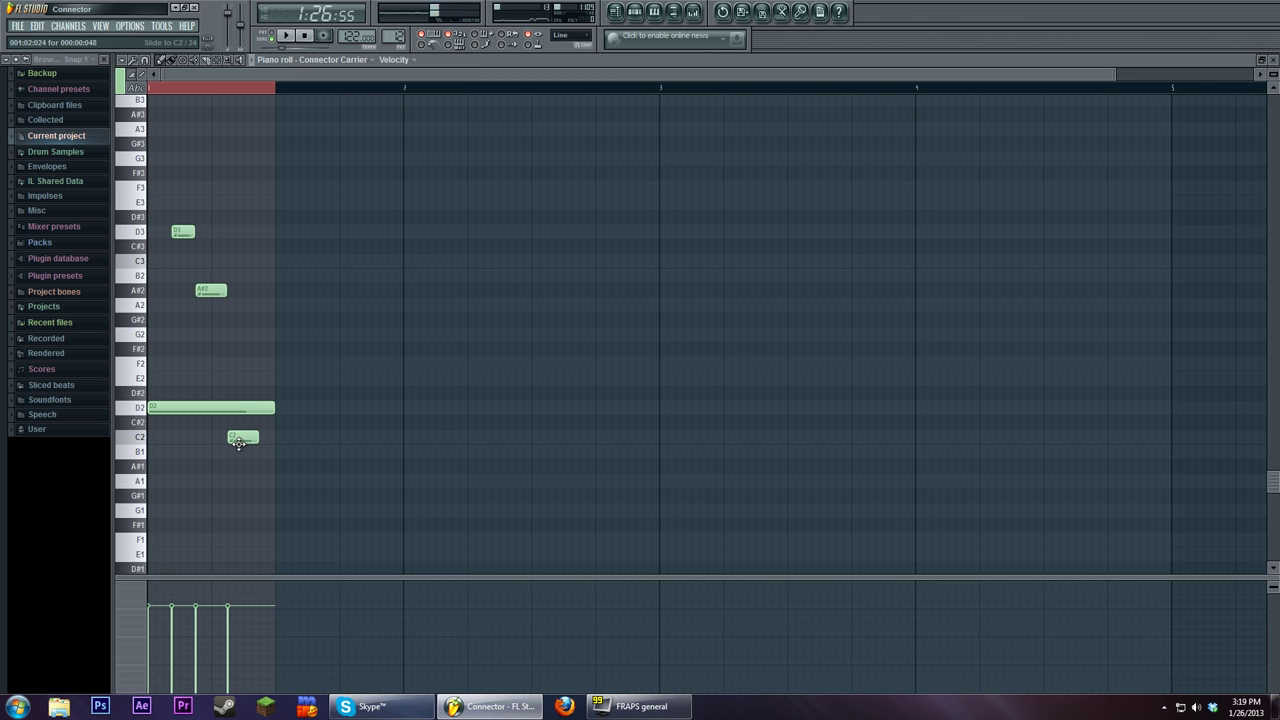
drag(239, 442, 245, 210)
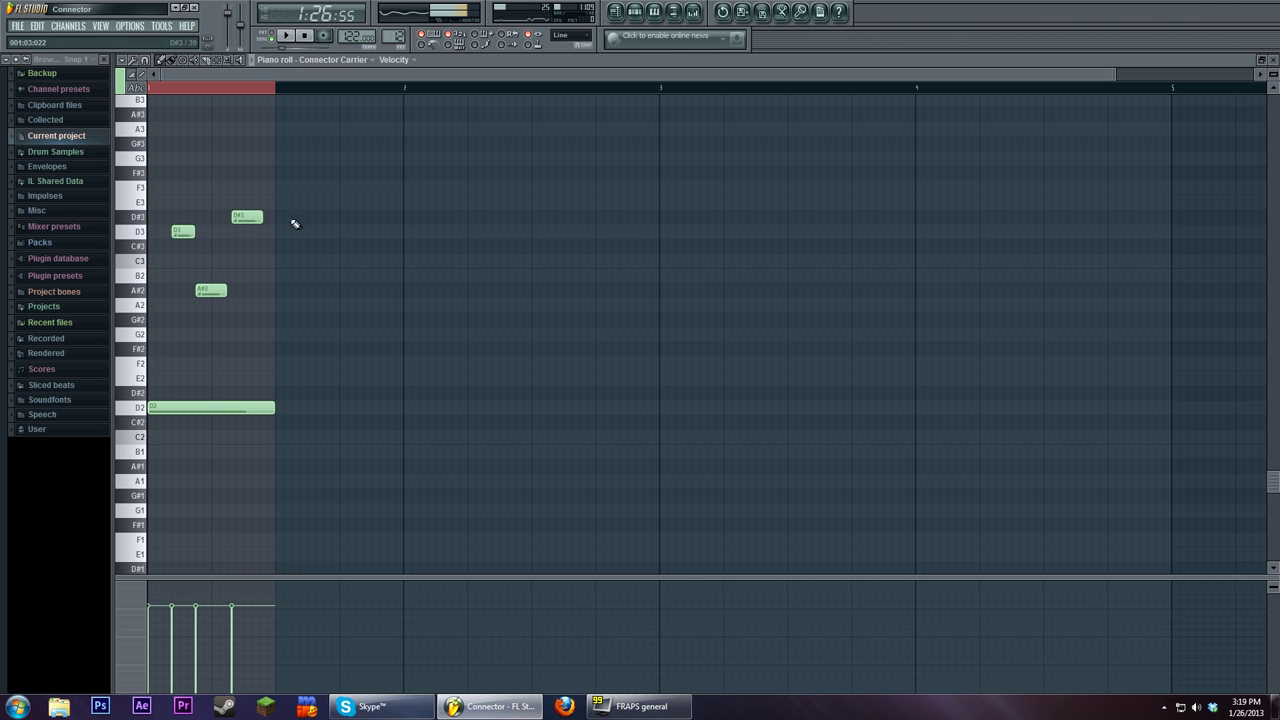
drag(214, 286, 214, 143)
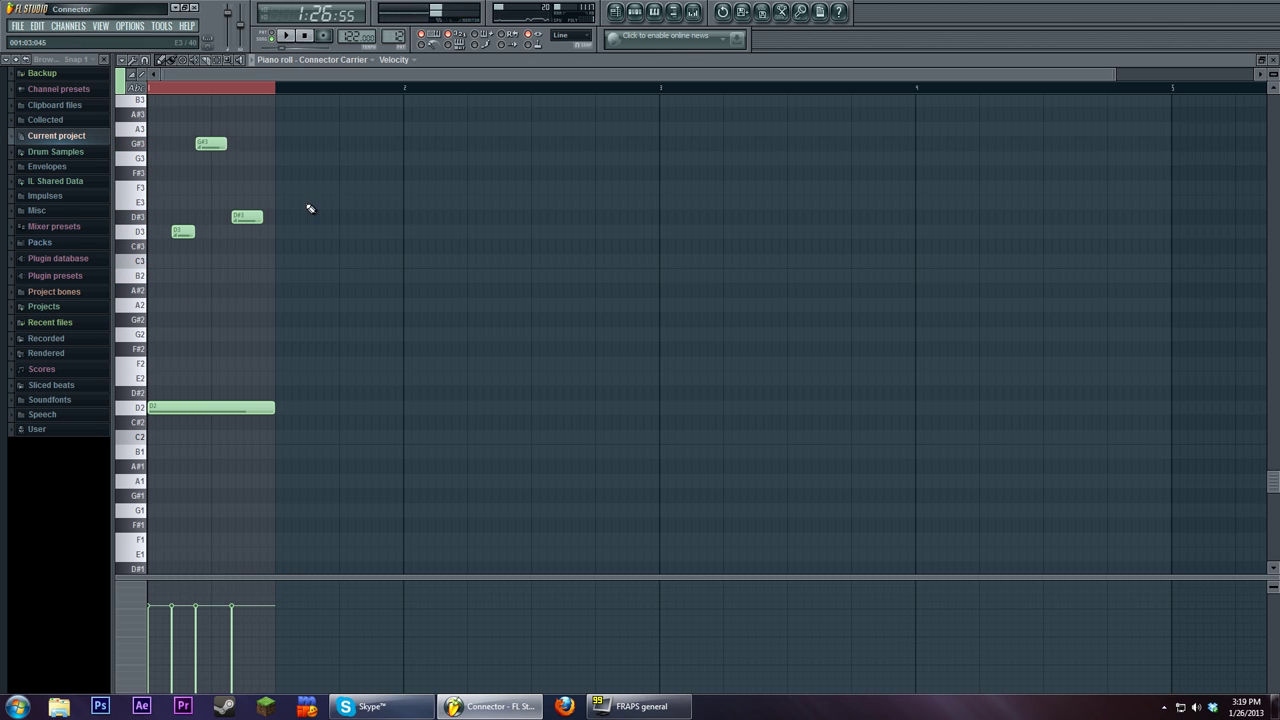
click(286, 36)
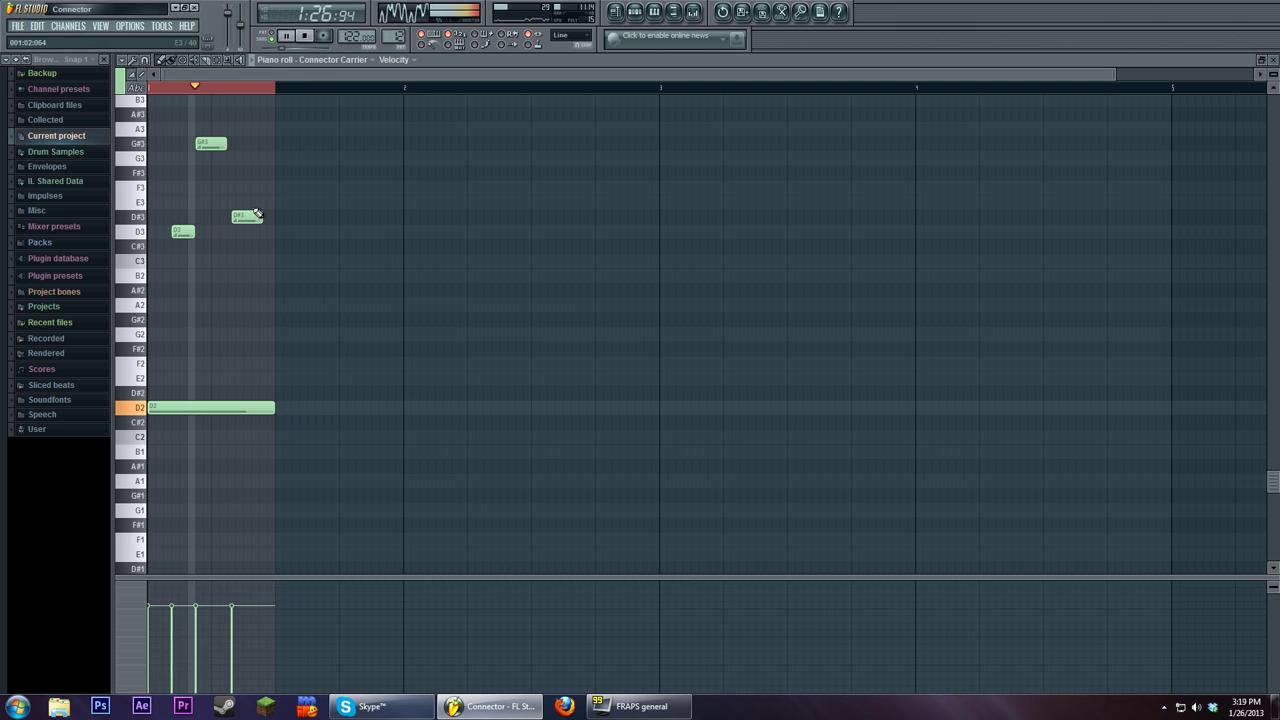
drag(246, 222, 243, 118)
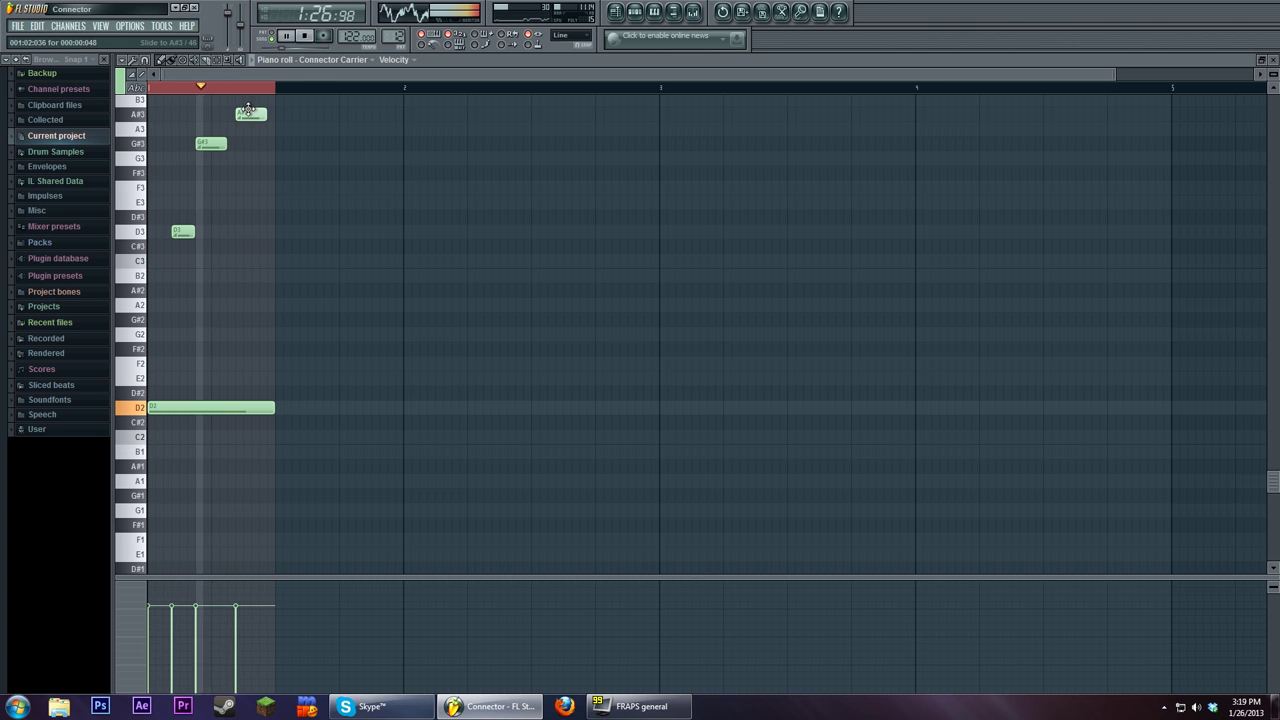
click(309, 38)
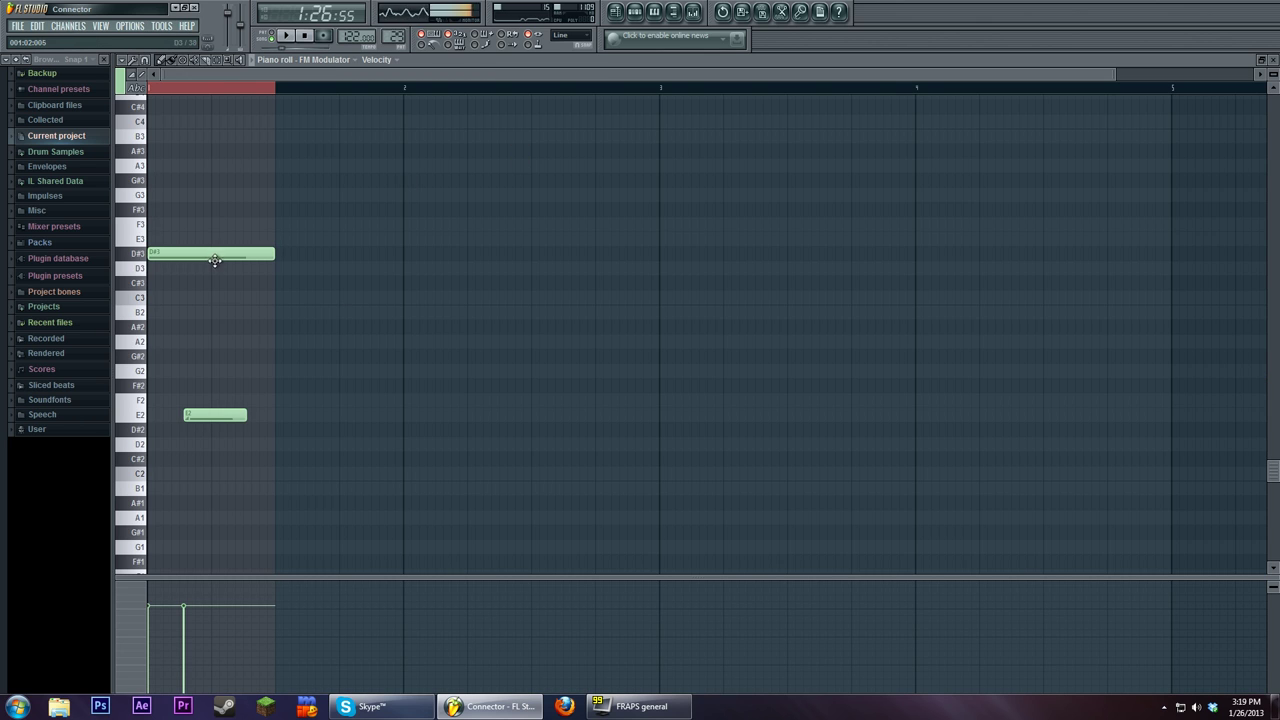
Step: Try the FM Modulator note at G2 and then C#2 while listening
drag(214, 260, 202, 372)
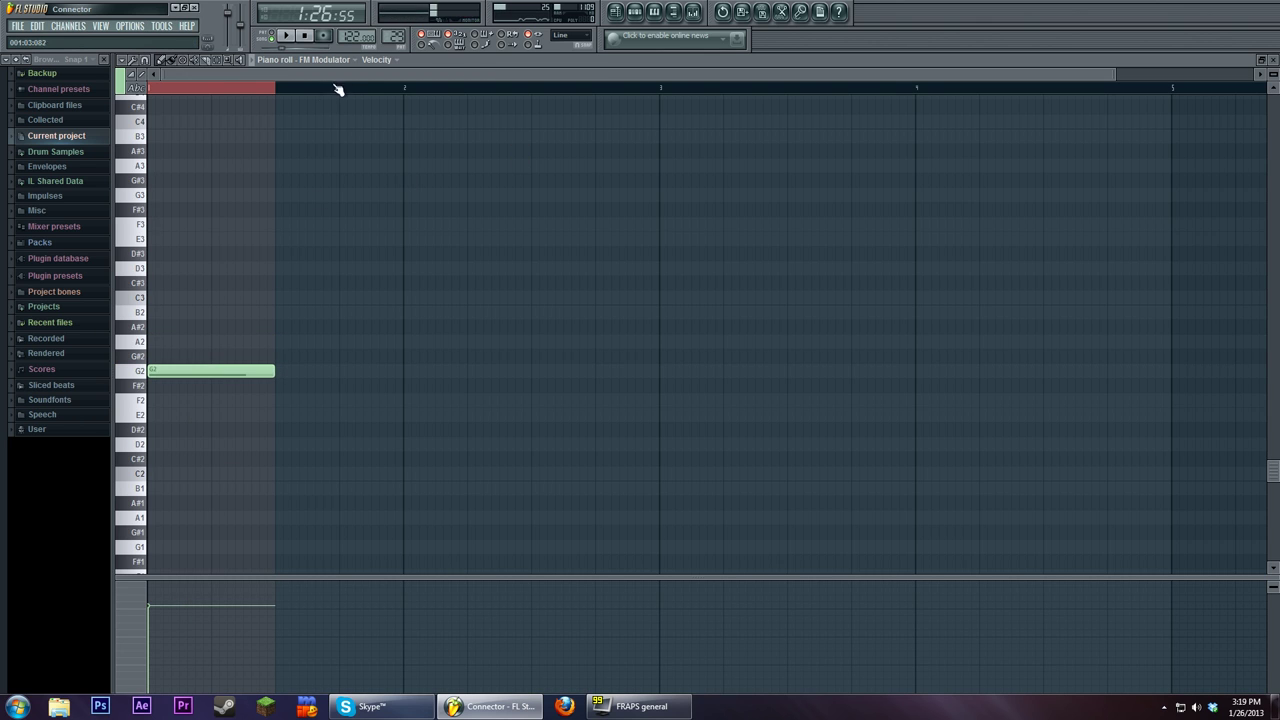
click(288, 38)
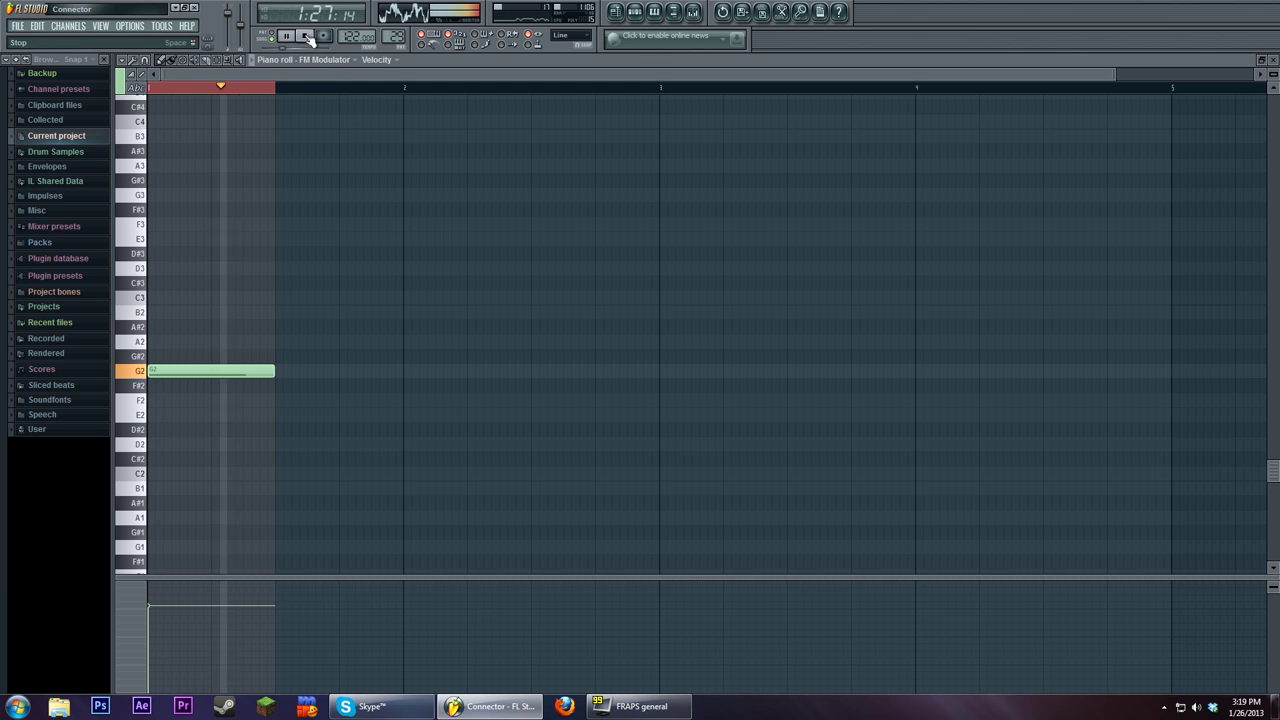
drag(220, 371, 248, 224)
click(308, 36)
Step: Lower the Connector Carrier notes to A#1 and F#2 in the piano roll
key(F5)
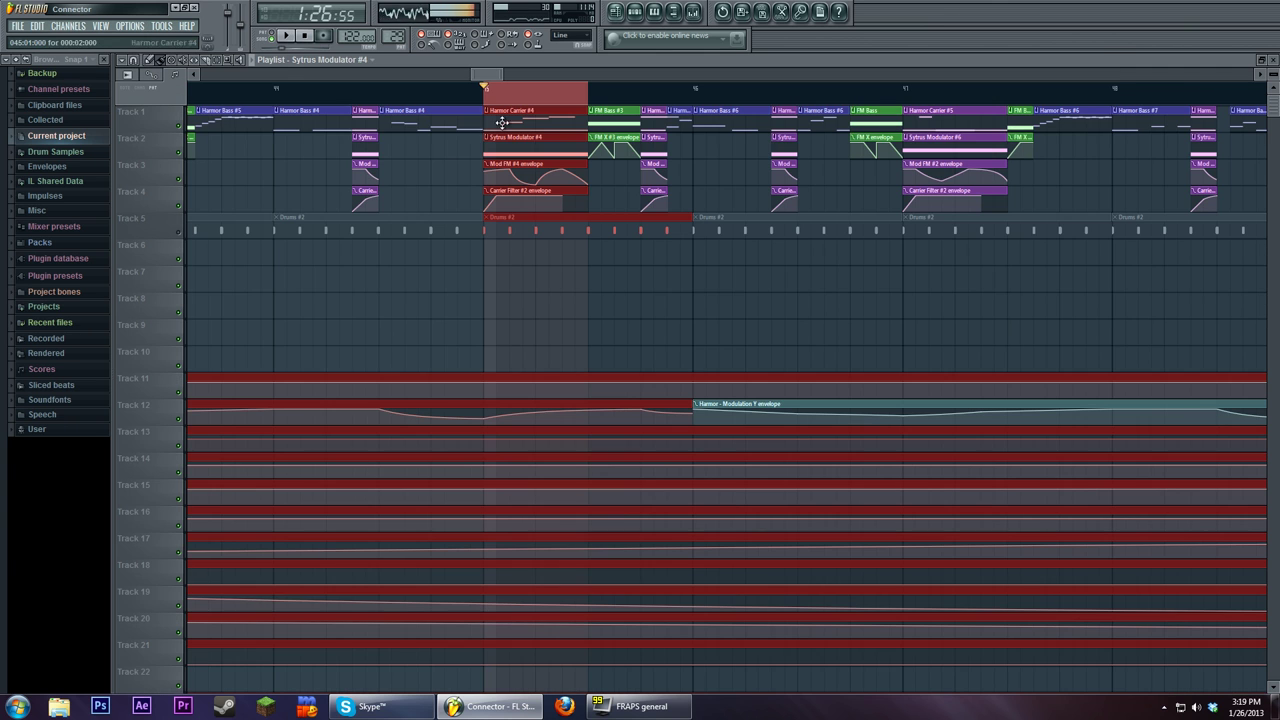
key(F7)
scroll(270, 230, down, 1)
drag(225, 166, 215, 462)
drag(243, 140, 248, 490)
drag(181, 256, 165, 372)
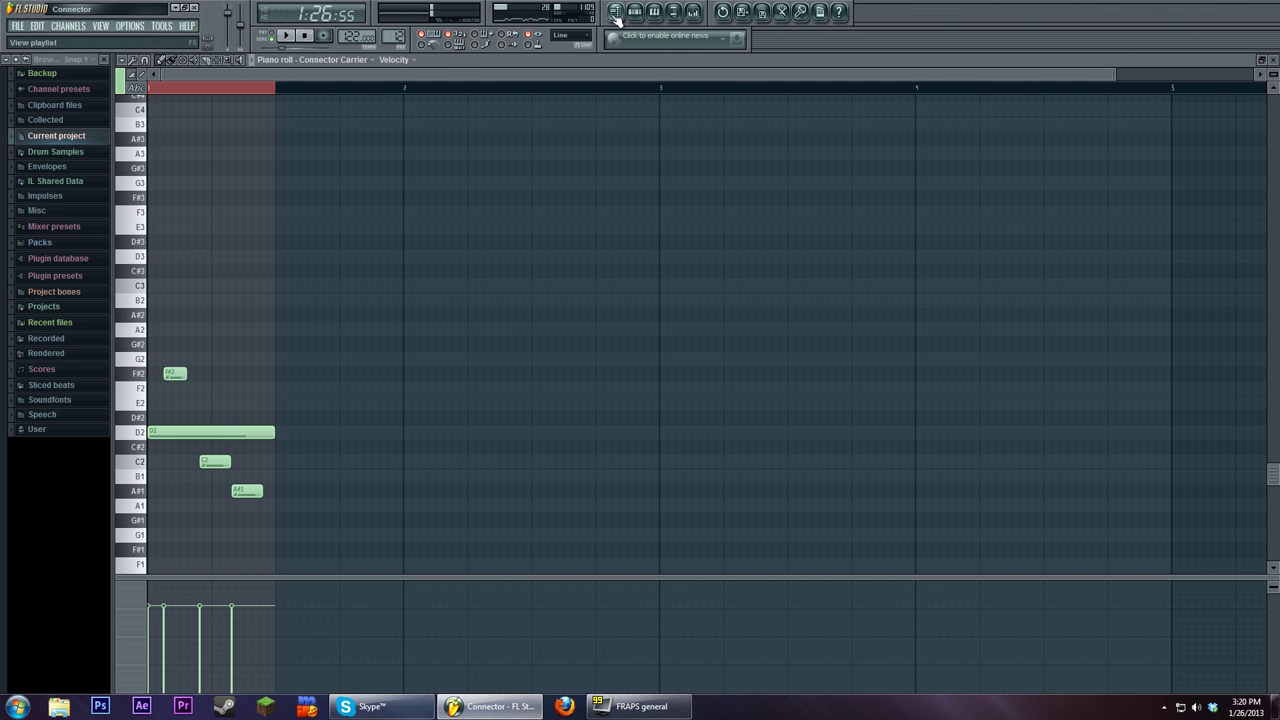
Step: Play the song and drop the FM Modulator note to A2
click(615, 11)
click(286, 36)
double_click(537, 149)
drag(209, 332, 189, 451)
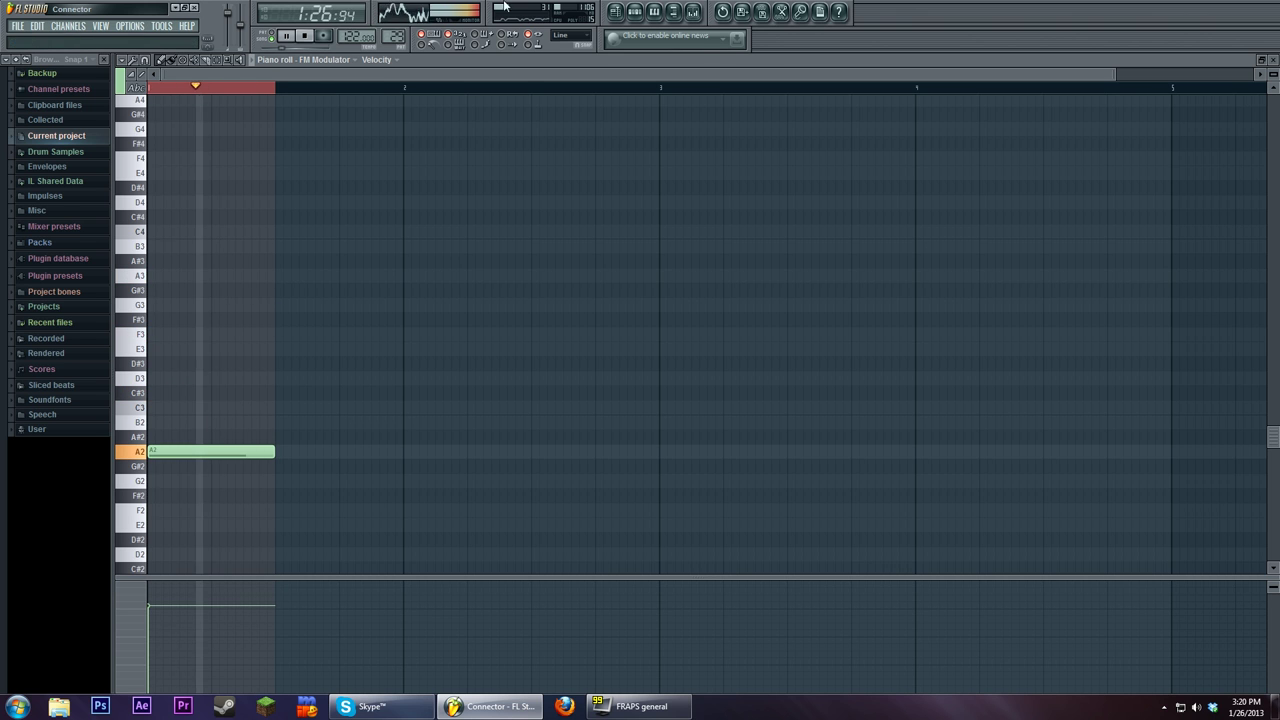
Step: Open the Vocodex effect on the Vocodex mixer track and adjust its carrier pass-through
key(space)
click(635, 12)
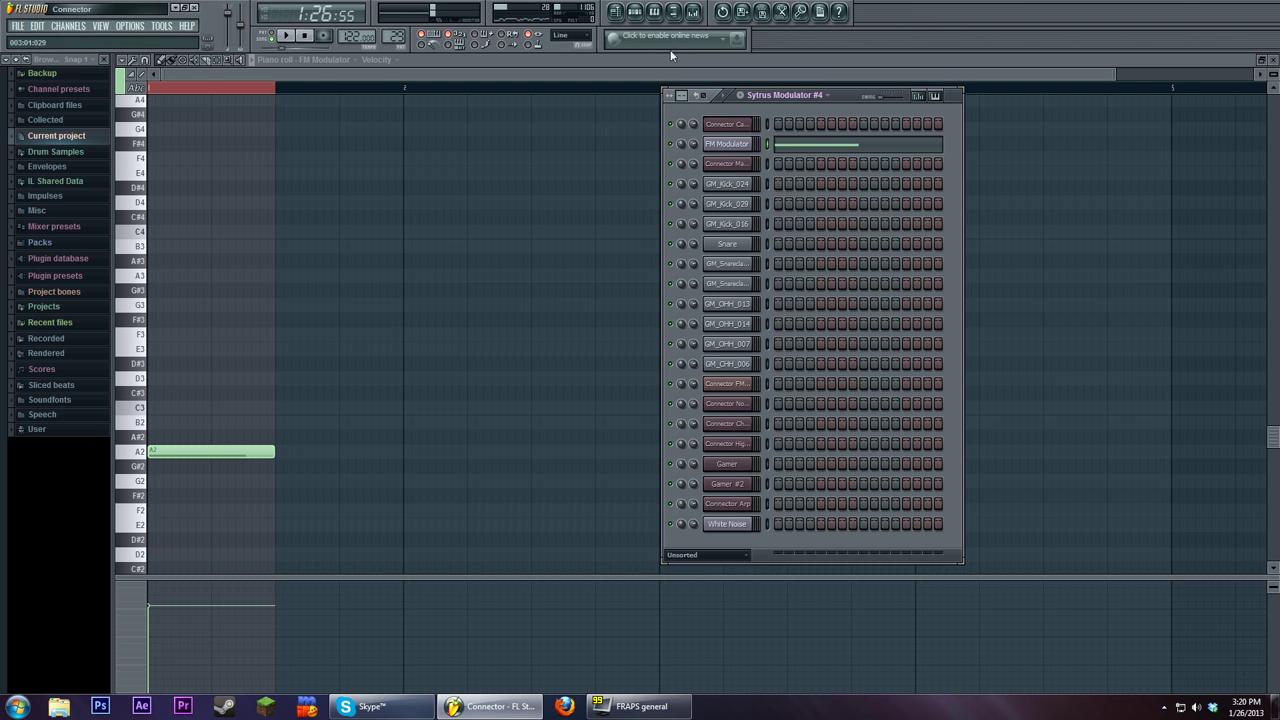
click(701, 11)
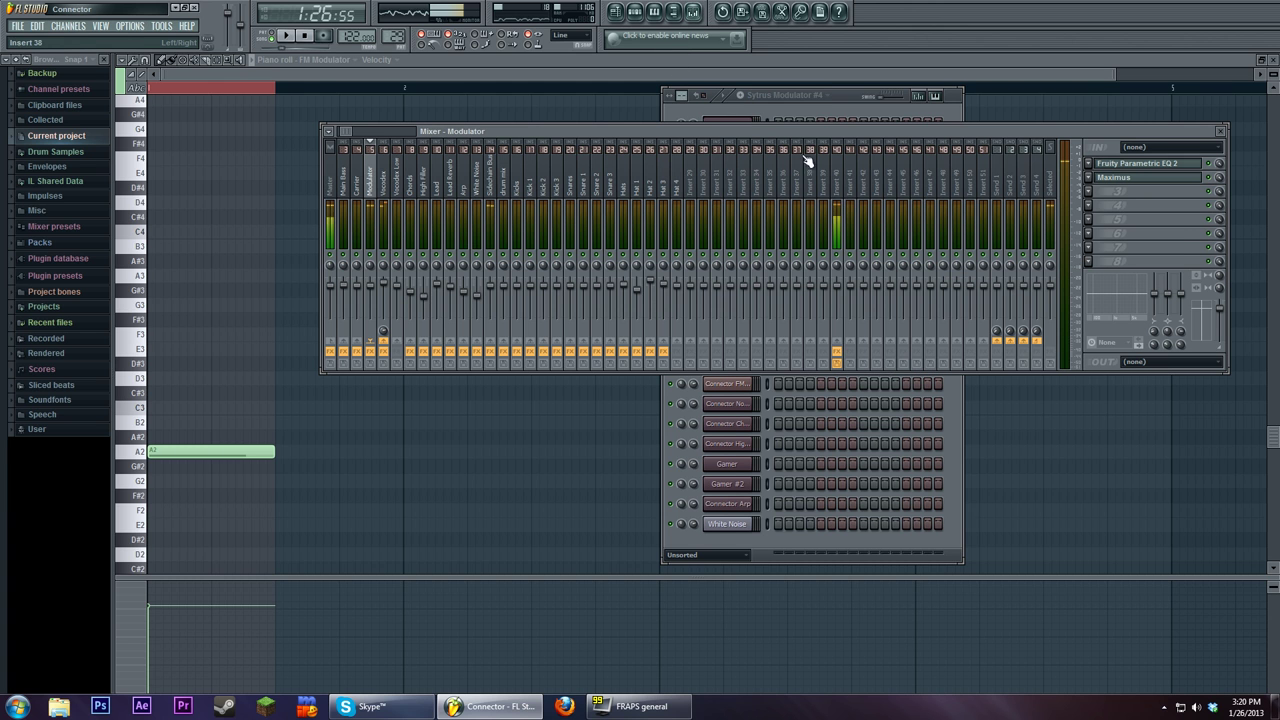
click(383, 185)
click(1113, 163)
drag(735, 186, 690, 148)
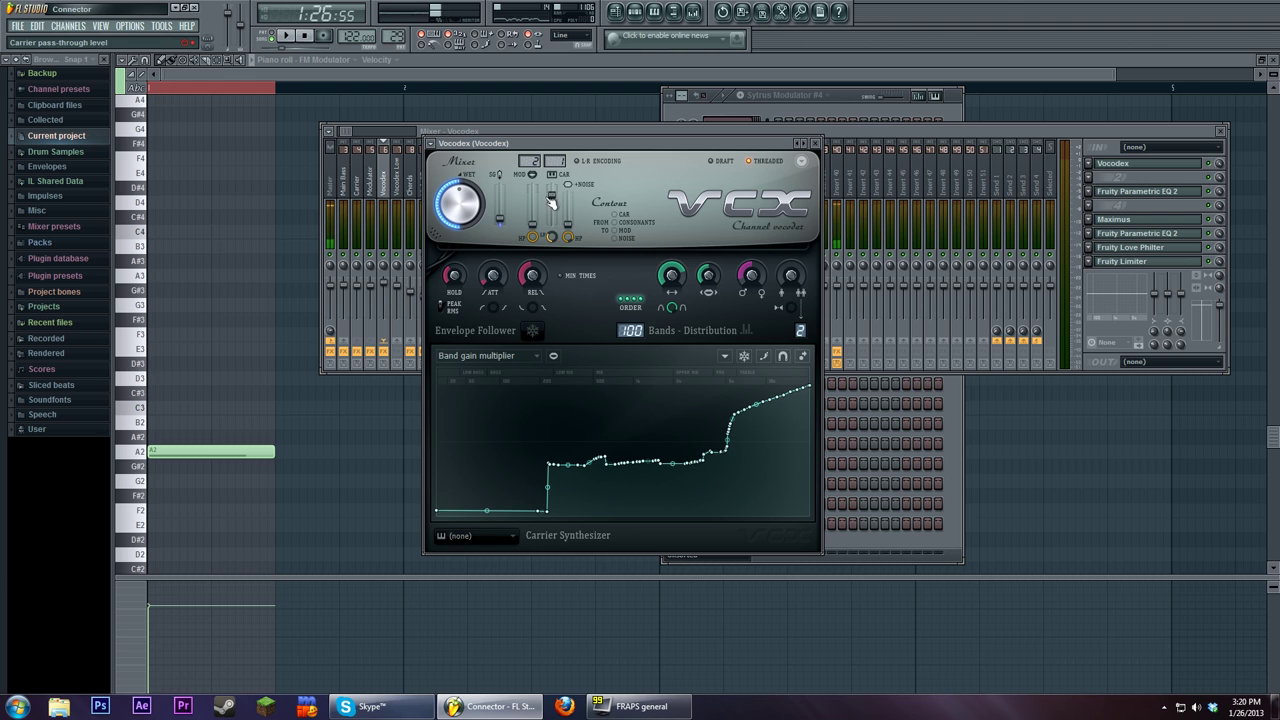
drag(551, 237, 551, 228)
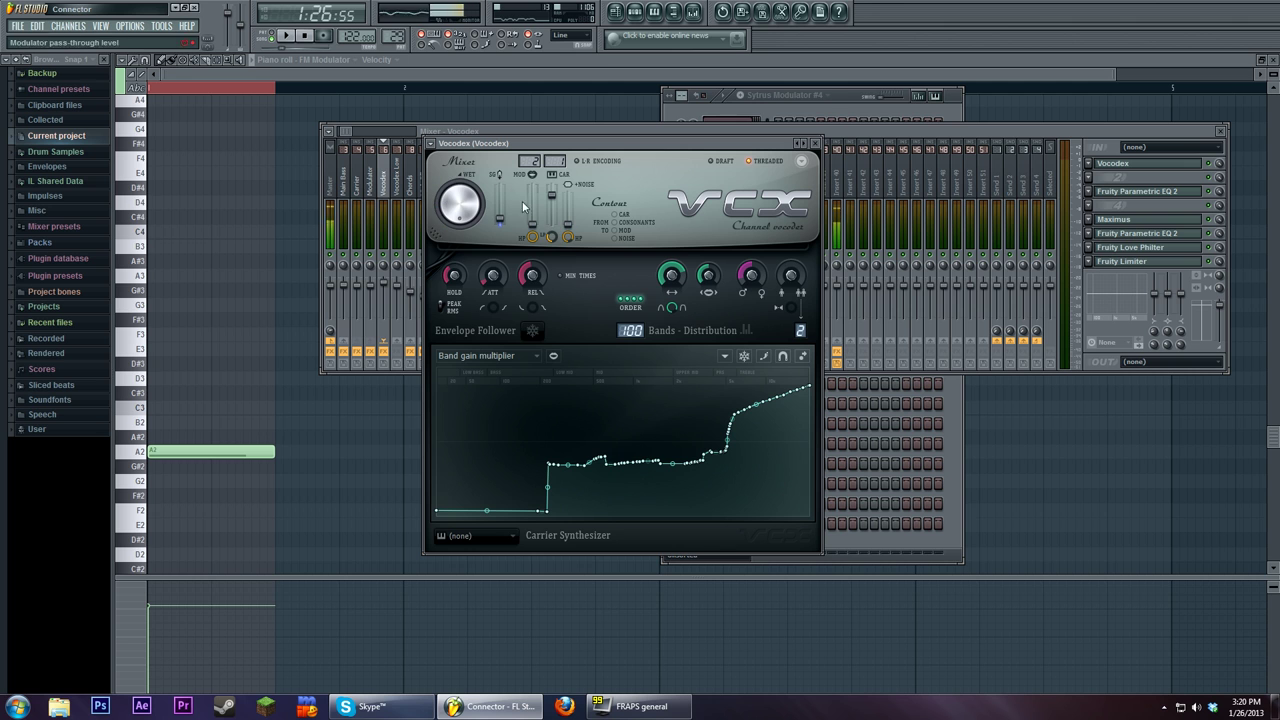
Step: Play the song while comparing the Vocodex, Vocodex Low and Sidechain Bus mixer tracks
click(286, 35)
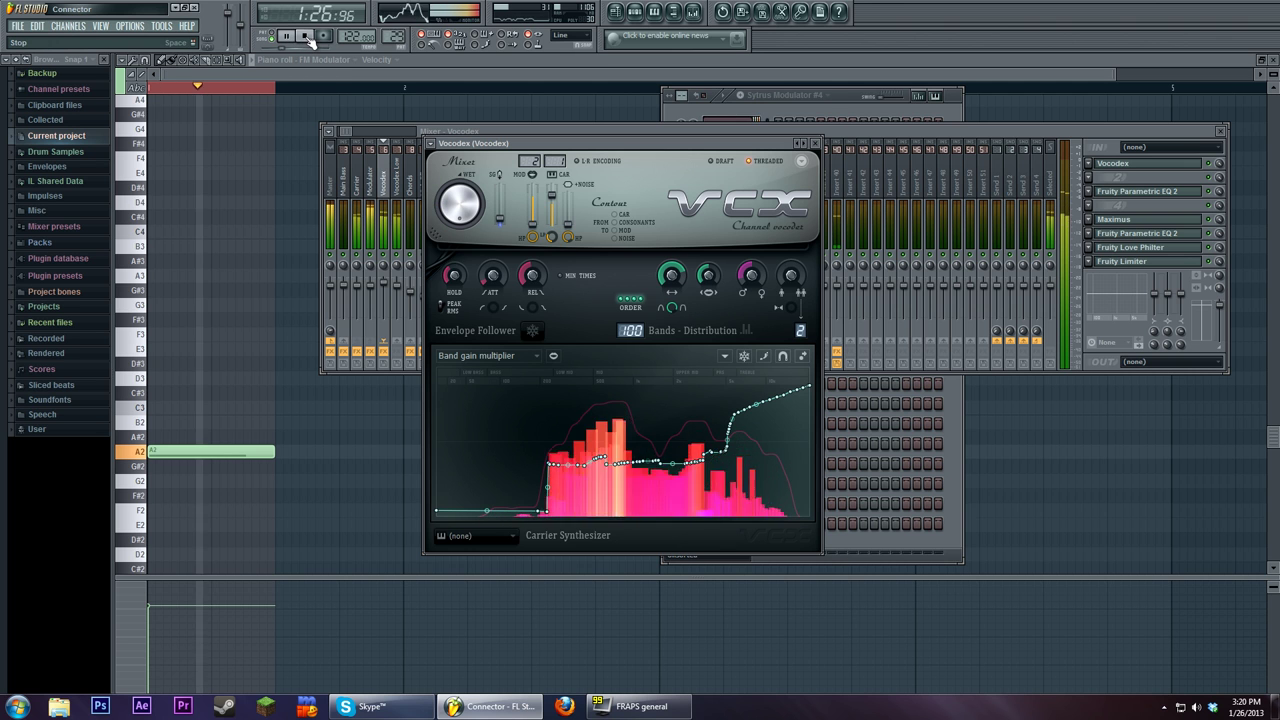
click(306, 36)
click(348, 127)
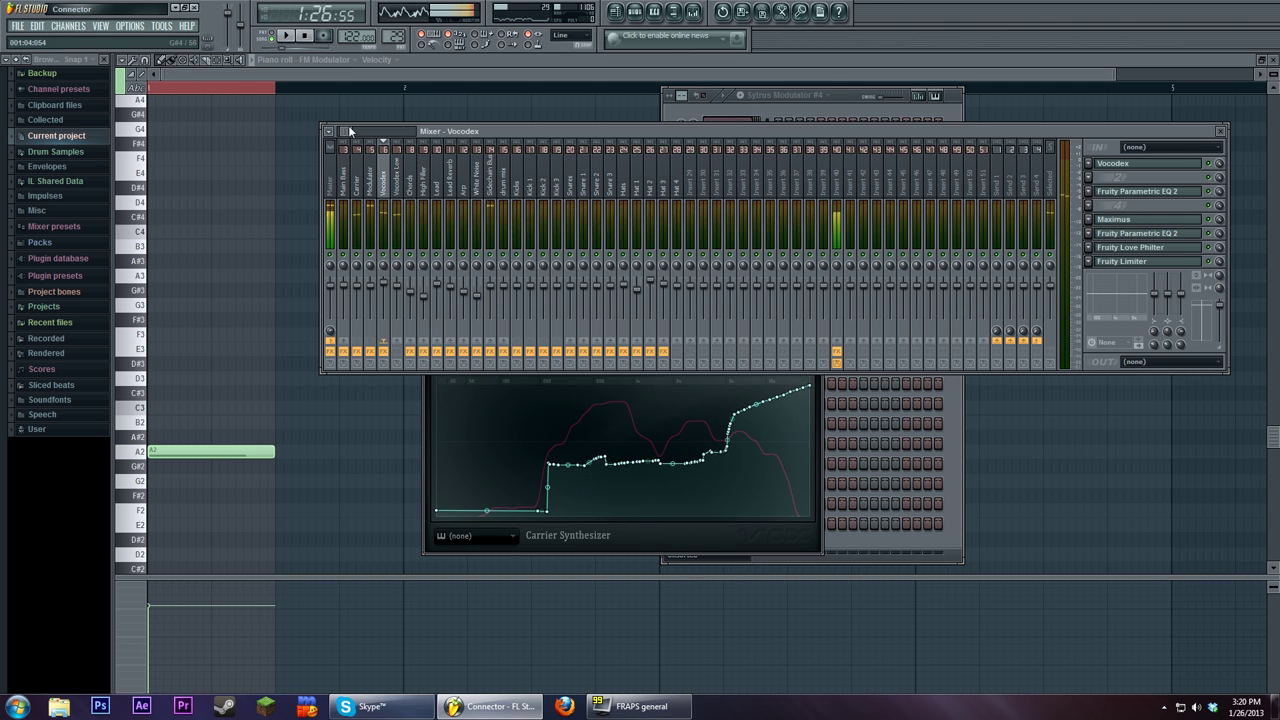
click(401, 186)
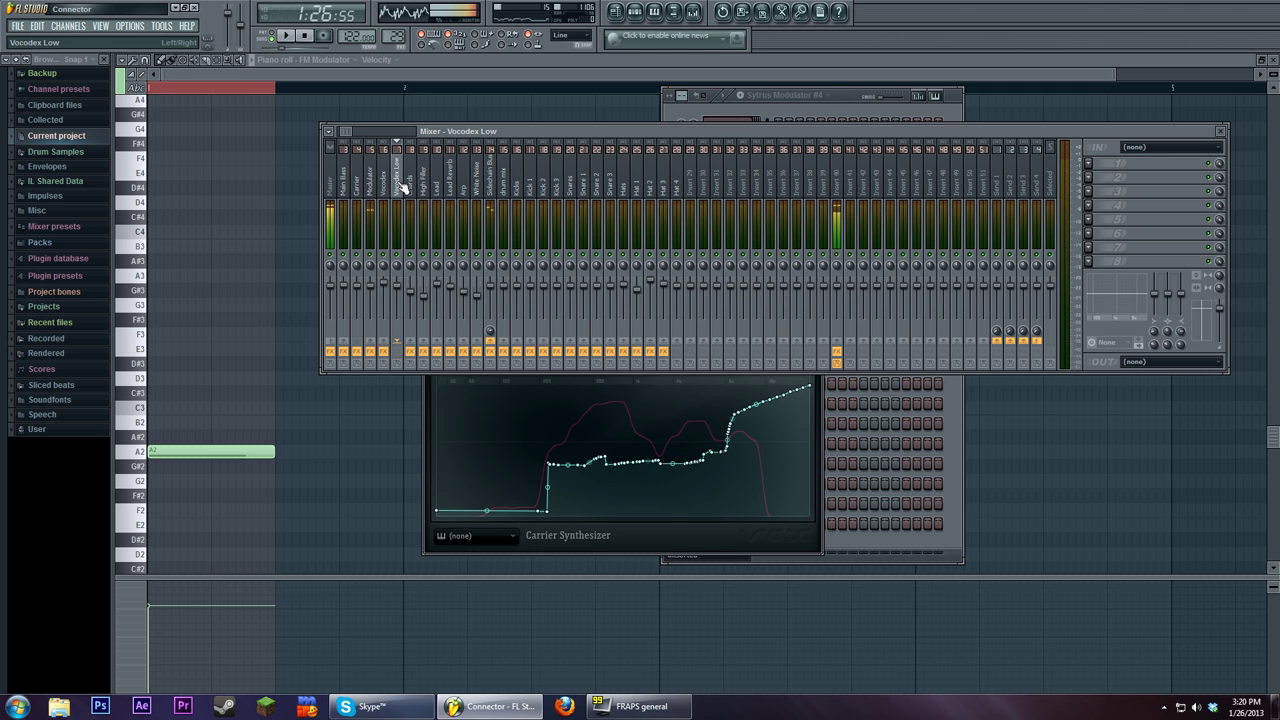
key(space)
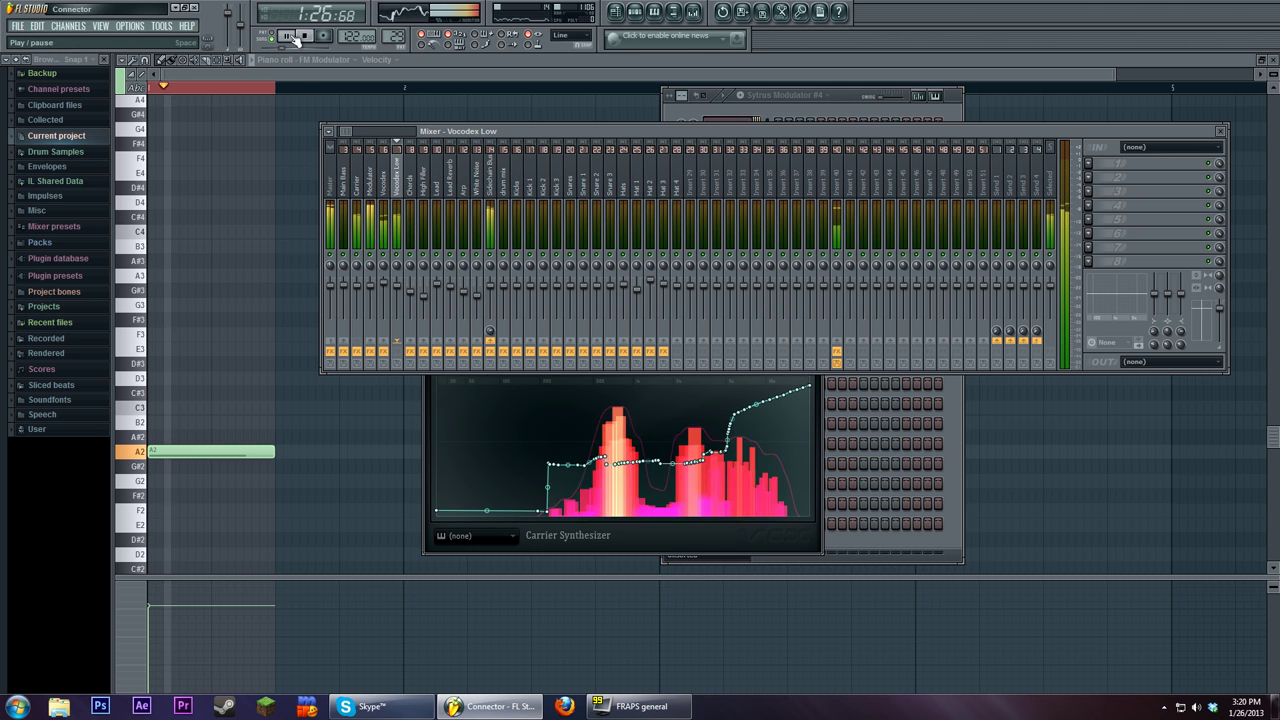
click(490, 190)
click(400, 192)
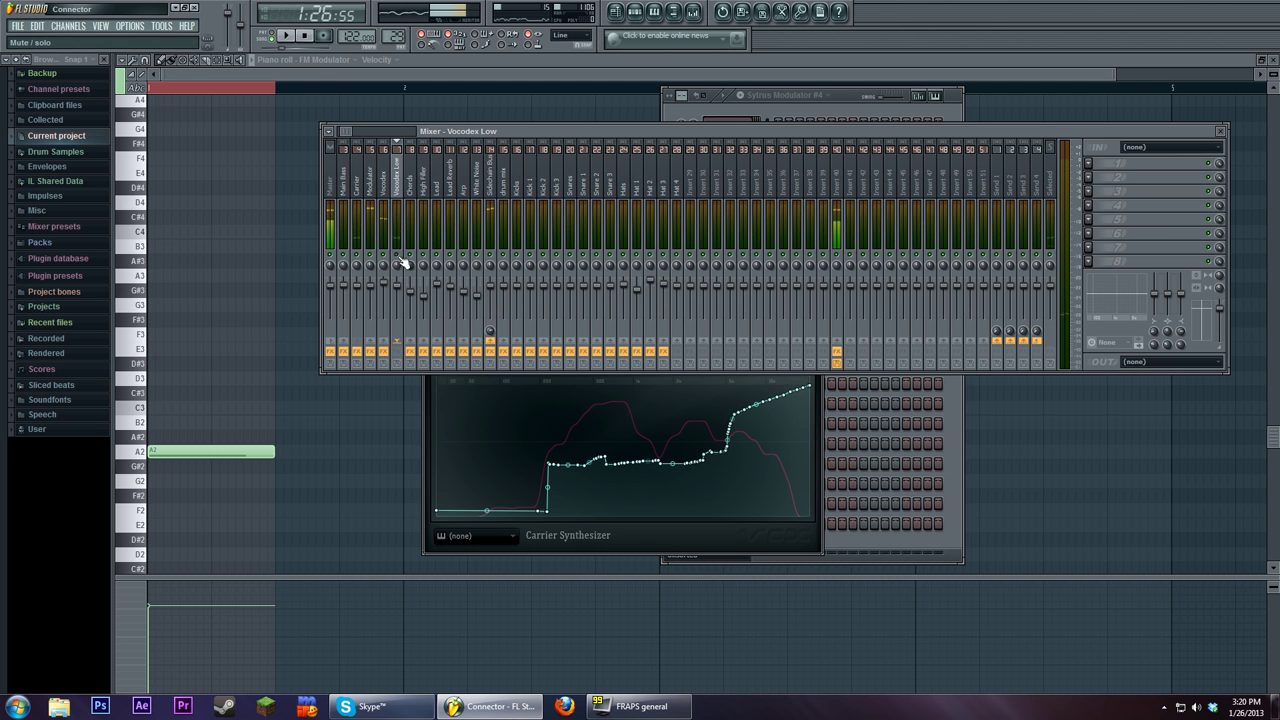
click(384, 205)
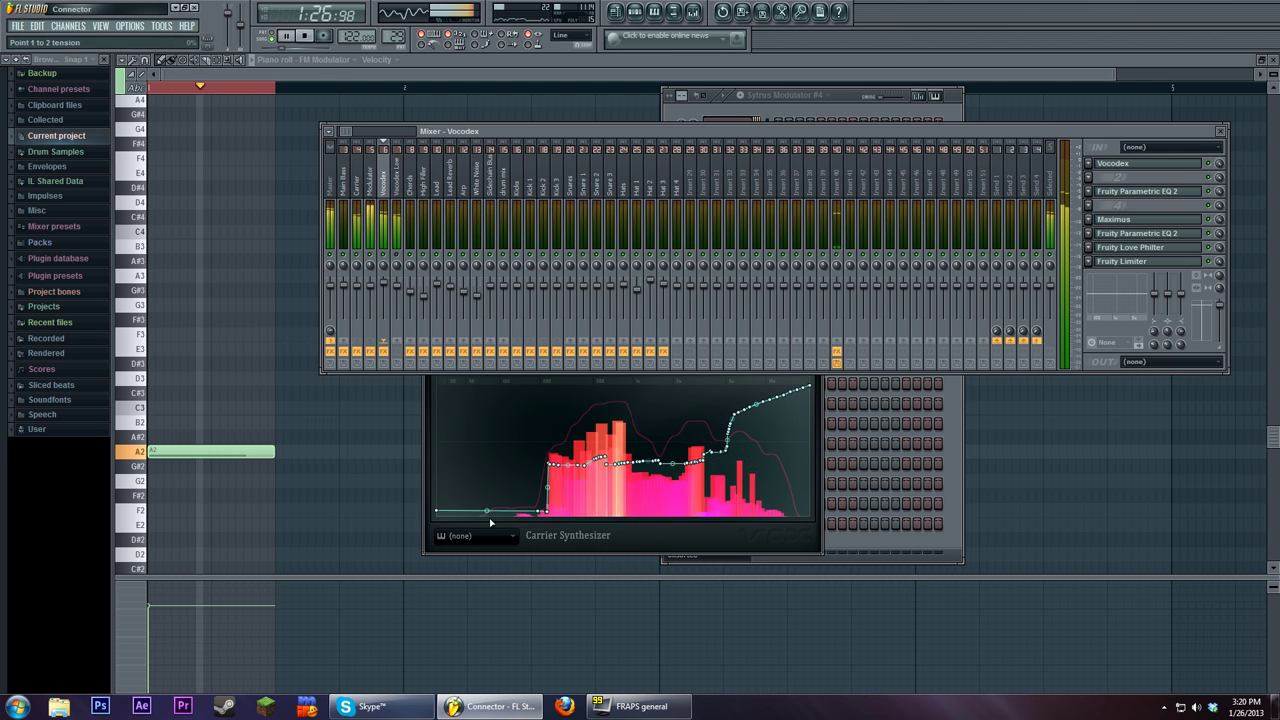
Step: Raise a low band point on the Vocodex band gain curve and audition the result
click(520, 548)
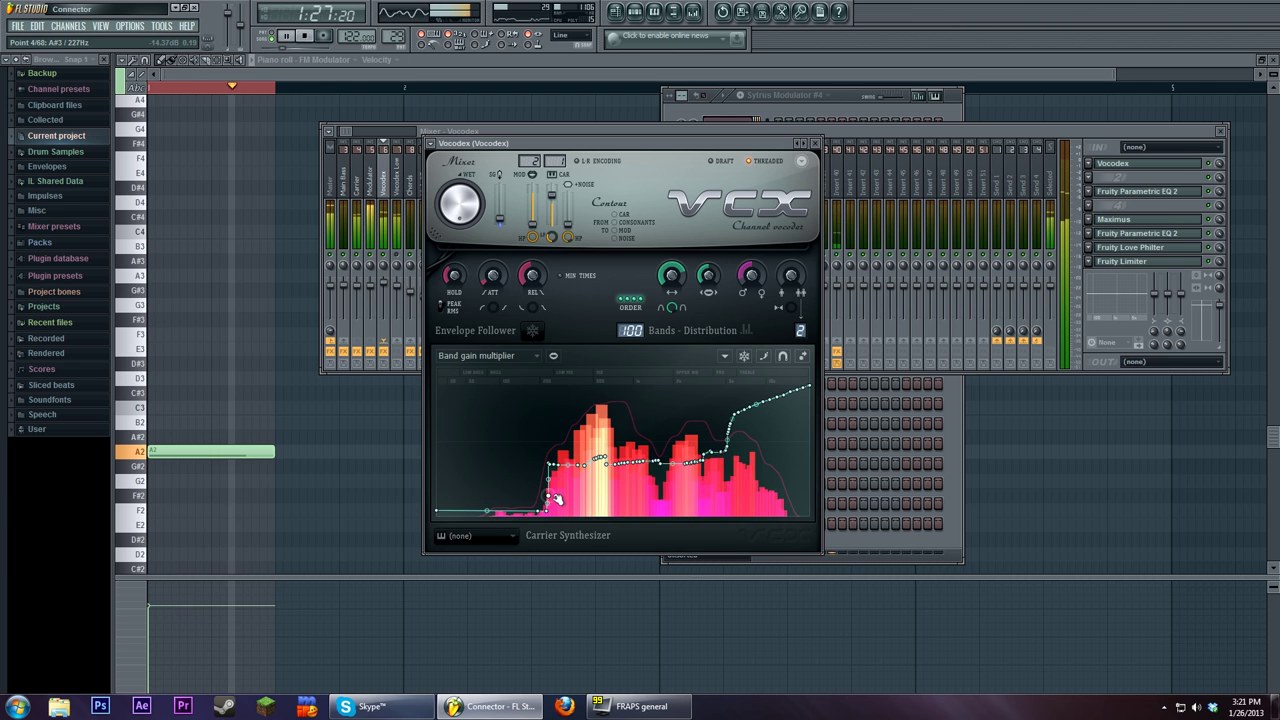
mouse_move(549, 513)
mouse_down()
mouse_move(538, 470)
mouse_move(540, 510)
mouse_up()
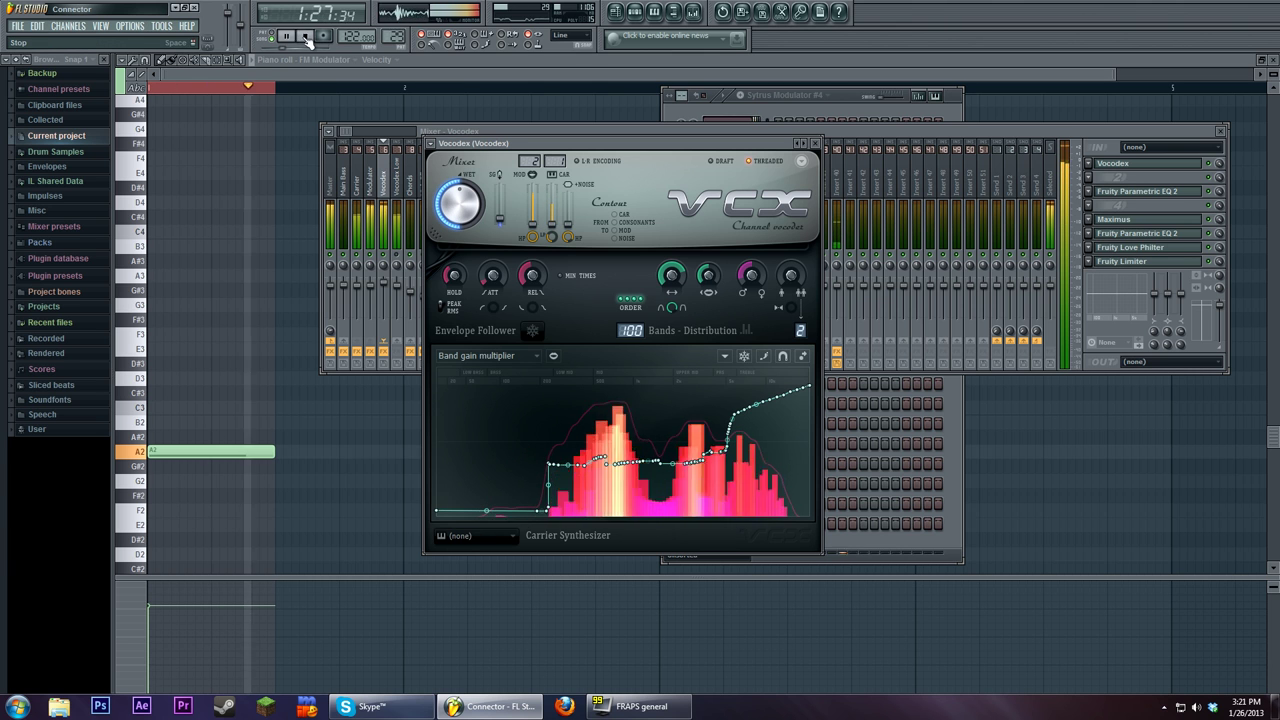
key(space)
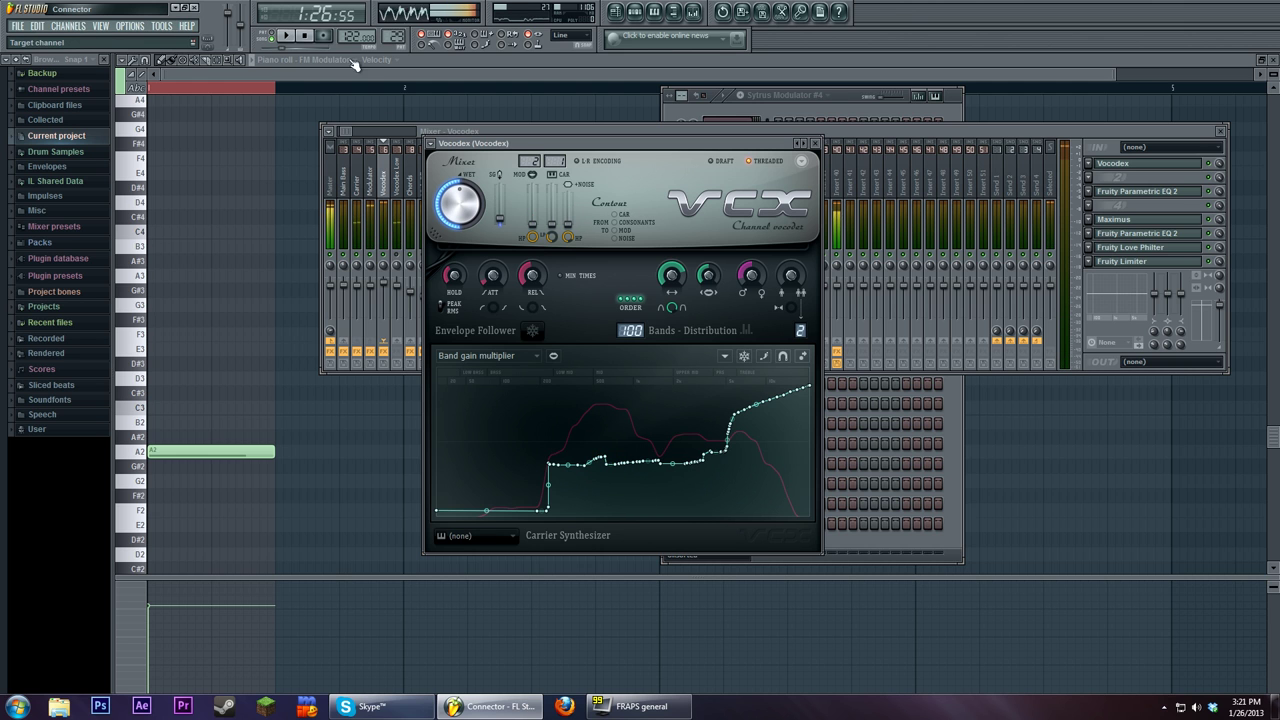
click(288, 36)
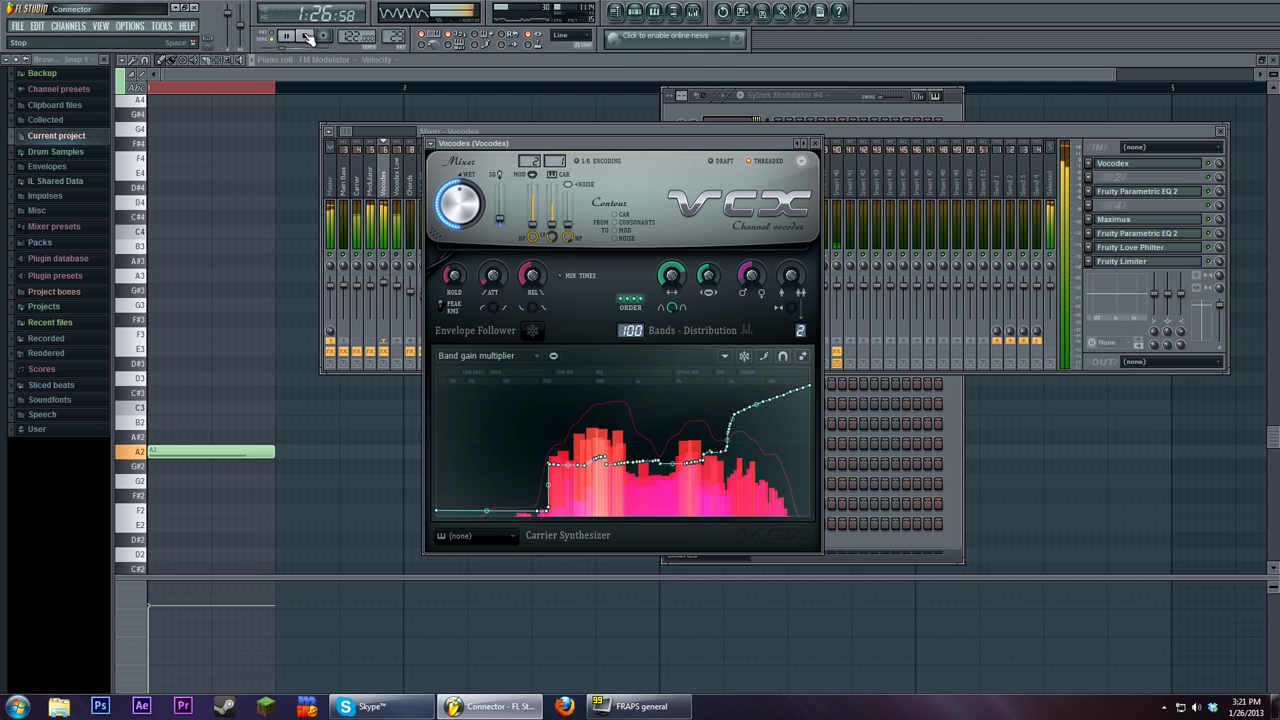
click(307, 36)
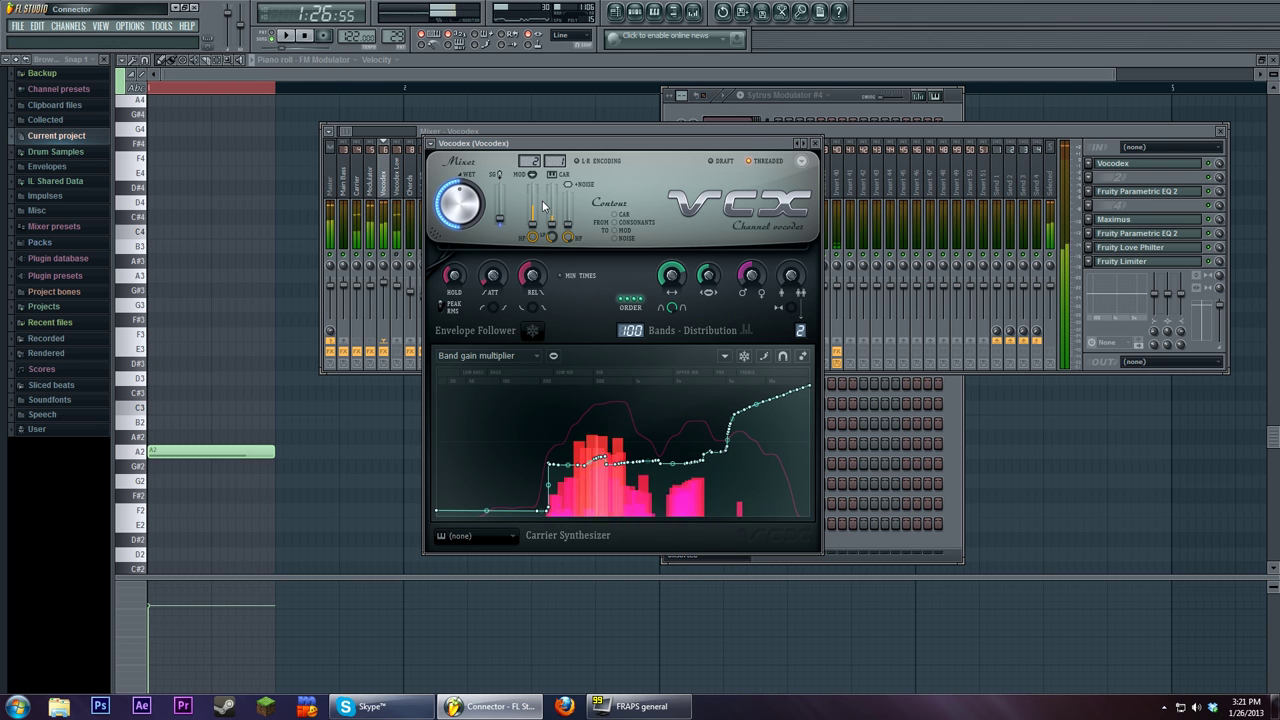
click(285, 36)
click(286, 37)
key(F9)
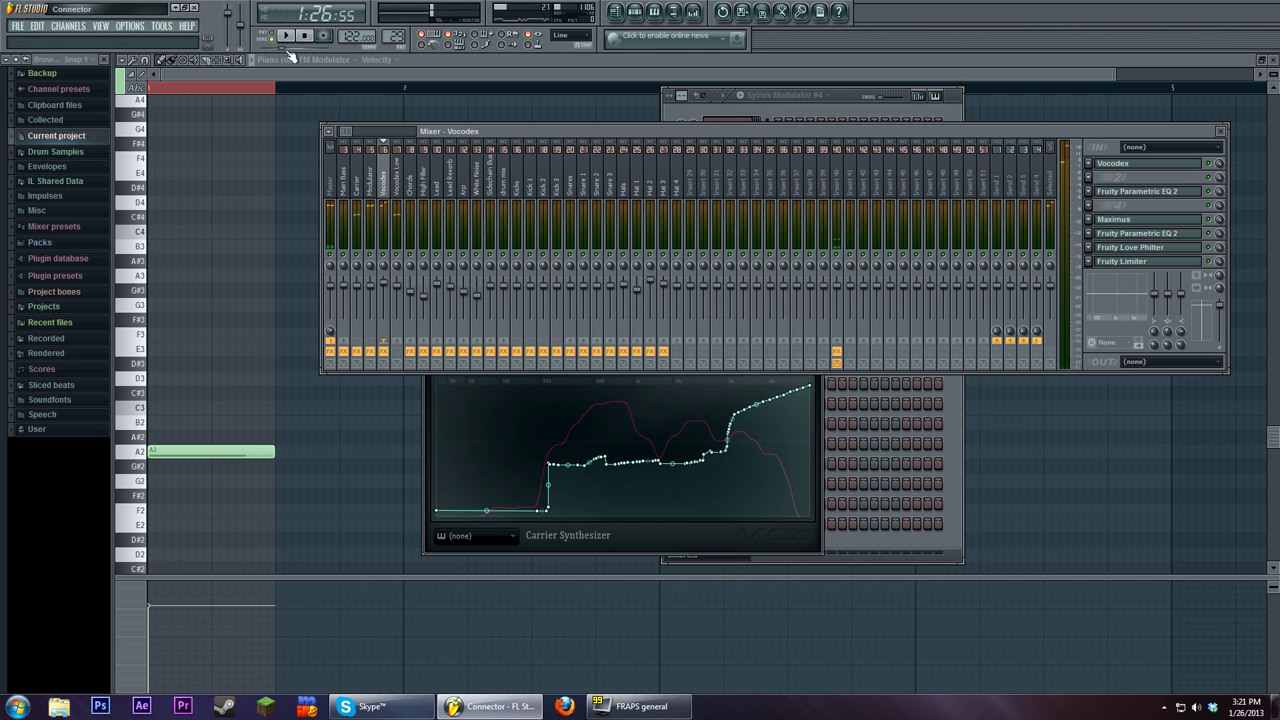
click(286, 37)
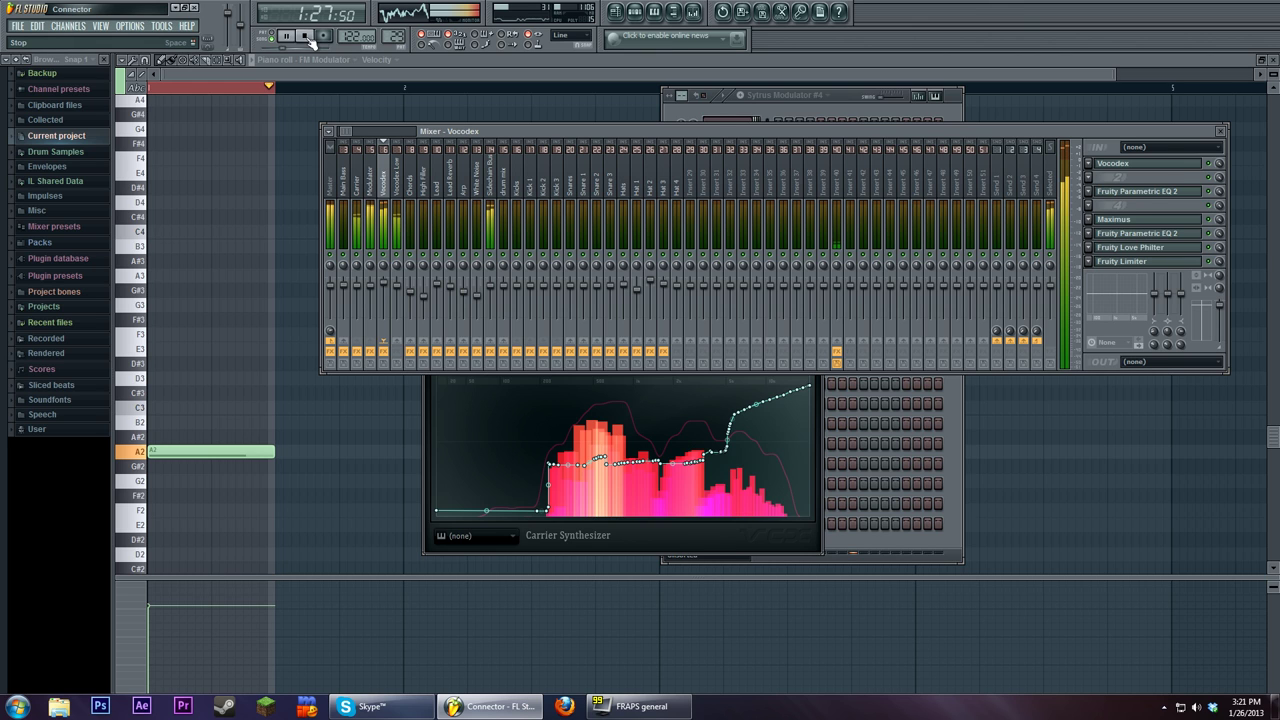
click(309, 38)
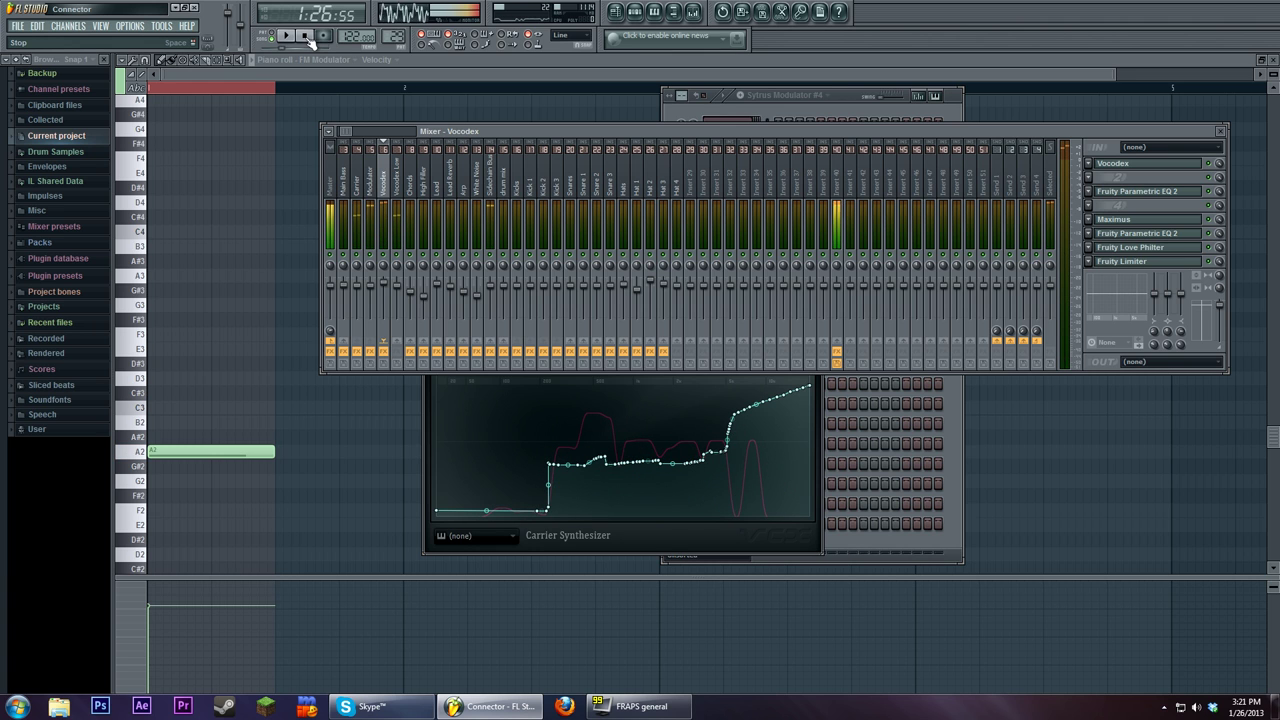
click(620, 525)
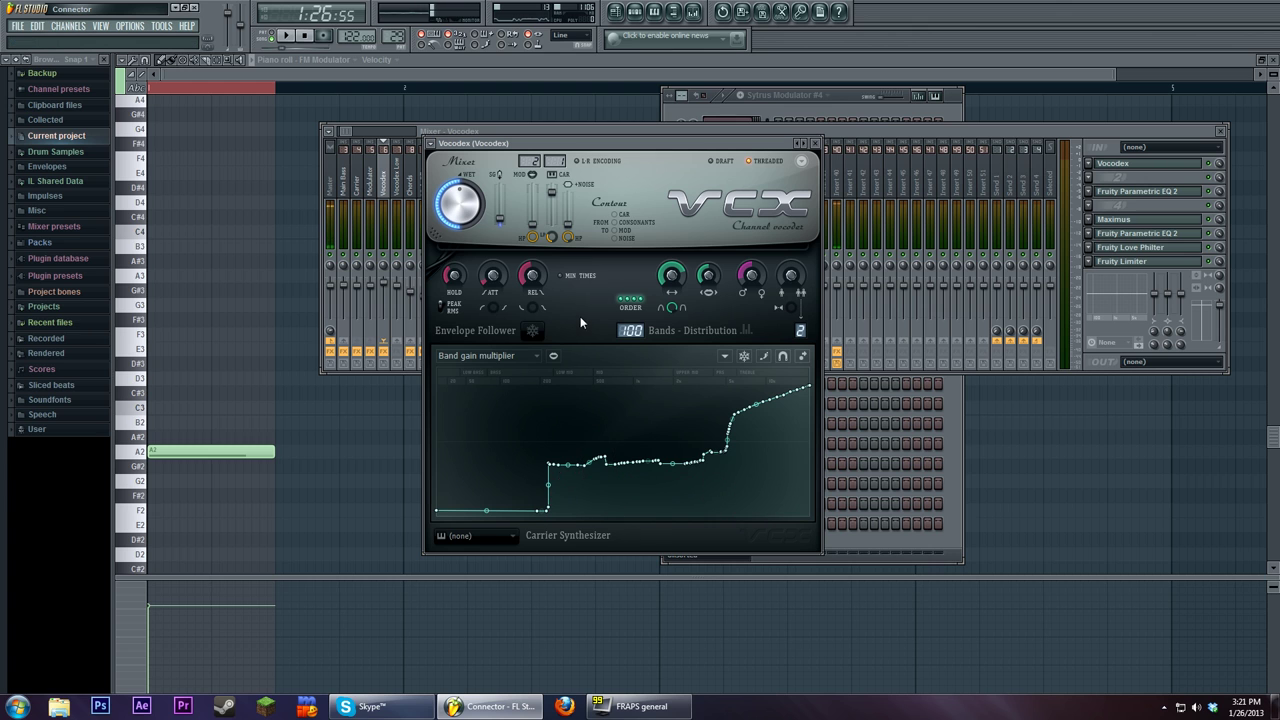
Step: Turn the Vocodex modulator band width multiplier to x0.321 and play a short excerpt
drag(578, 148, 548, 154)
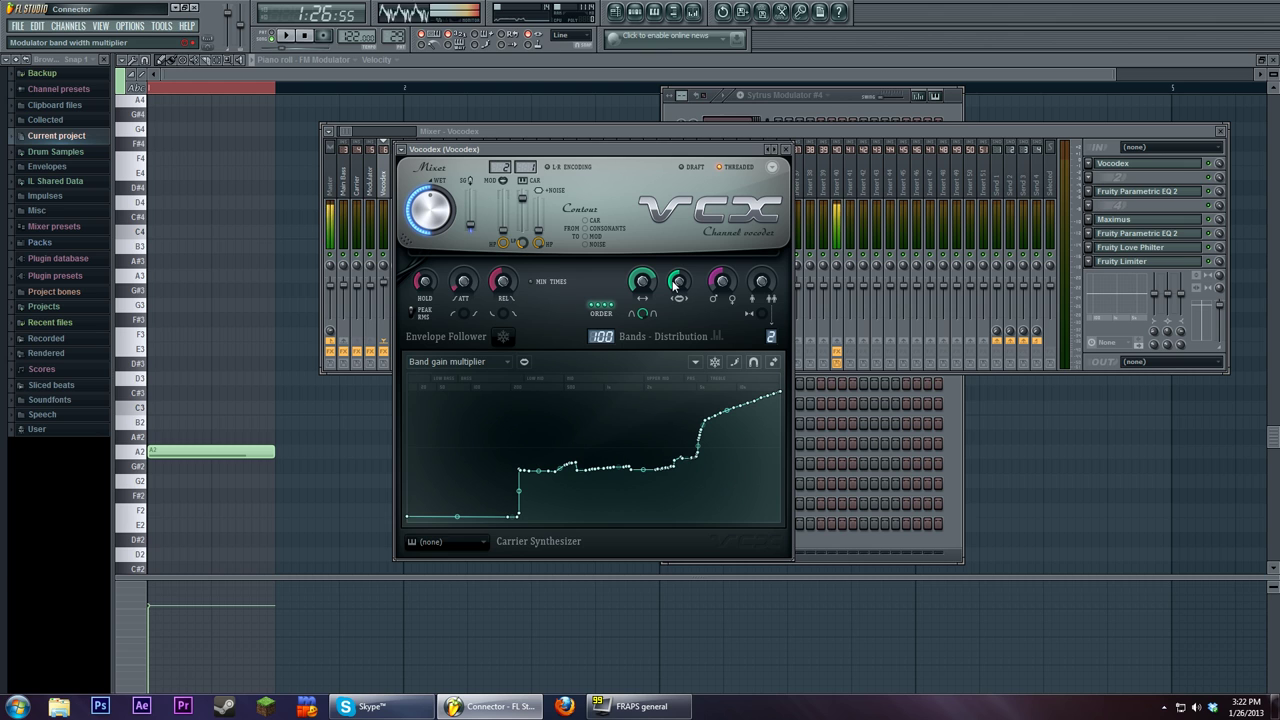
drag(675, 287, 679, 293)
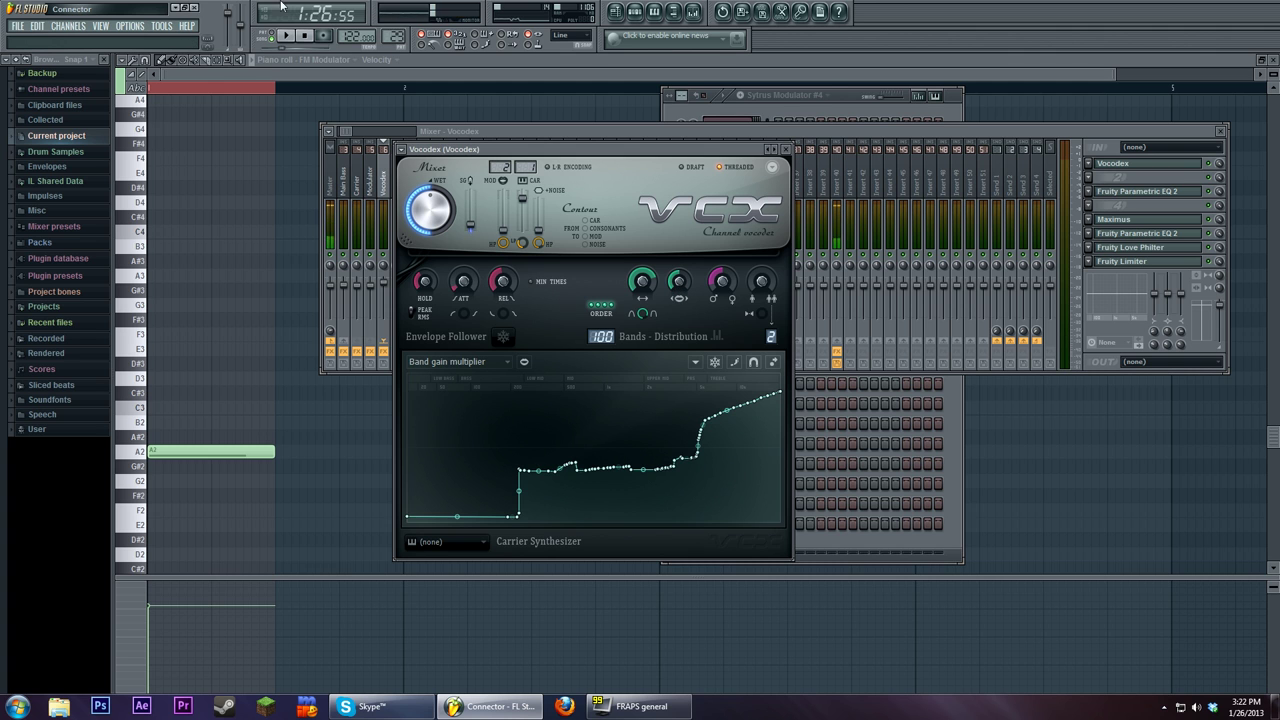
click(285, 35)
click(305, 37)
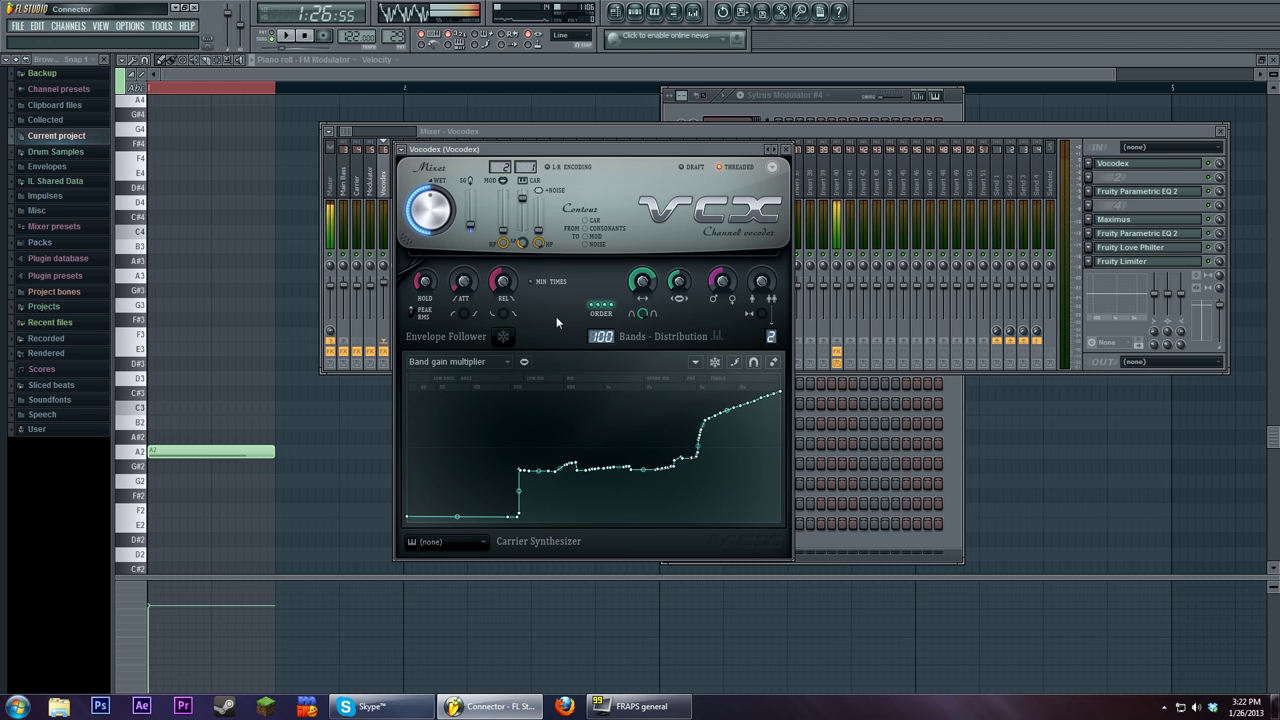
Step: Switch the Vocodex graph to Modulator pitch shift, audition it, and reposition the window
click(470, 362)
click(450, 535)
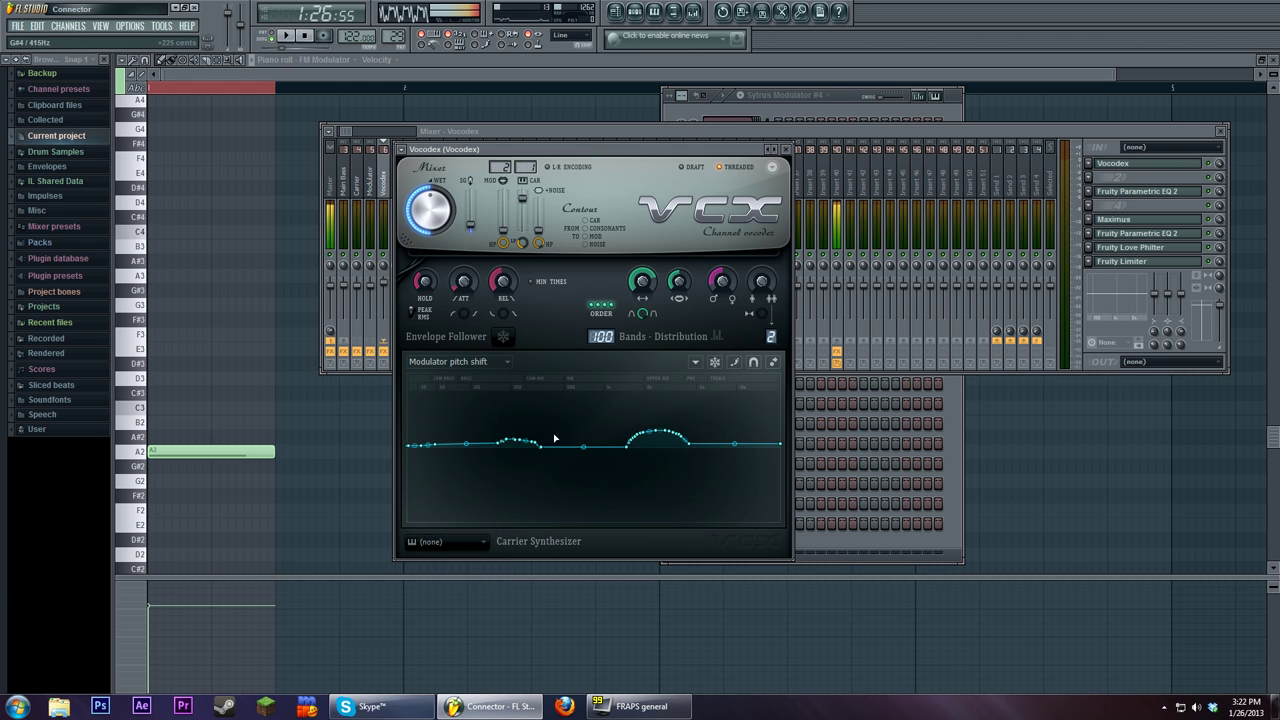
click(287, 36)
click(306, 36)
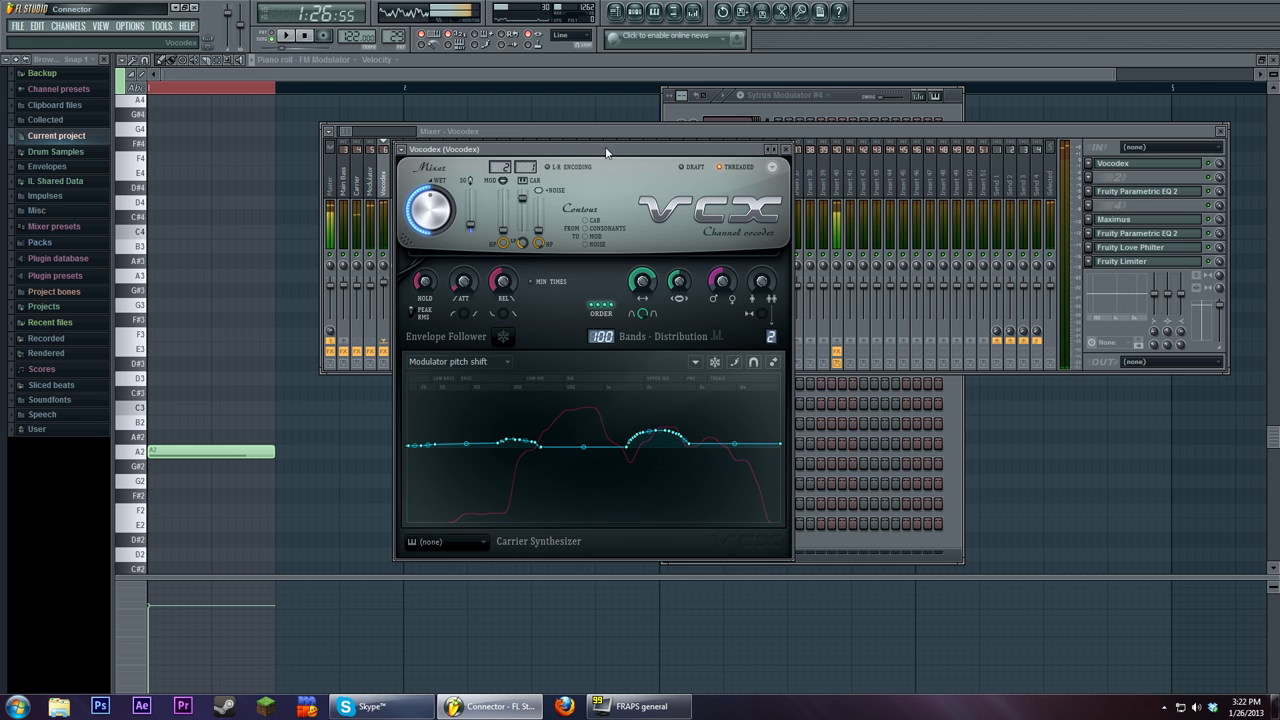
mouse_move(602, 144)
mouse_down()
mouse_move(683, 174)
mouse_move(610, 162)
mouse_move(619, 157)
mouse_up()
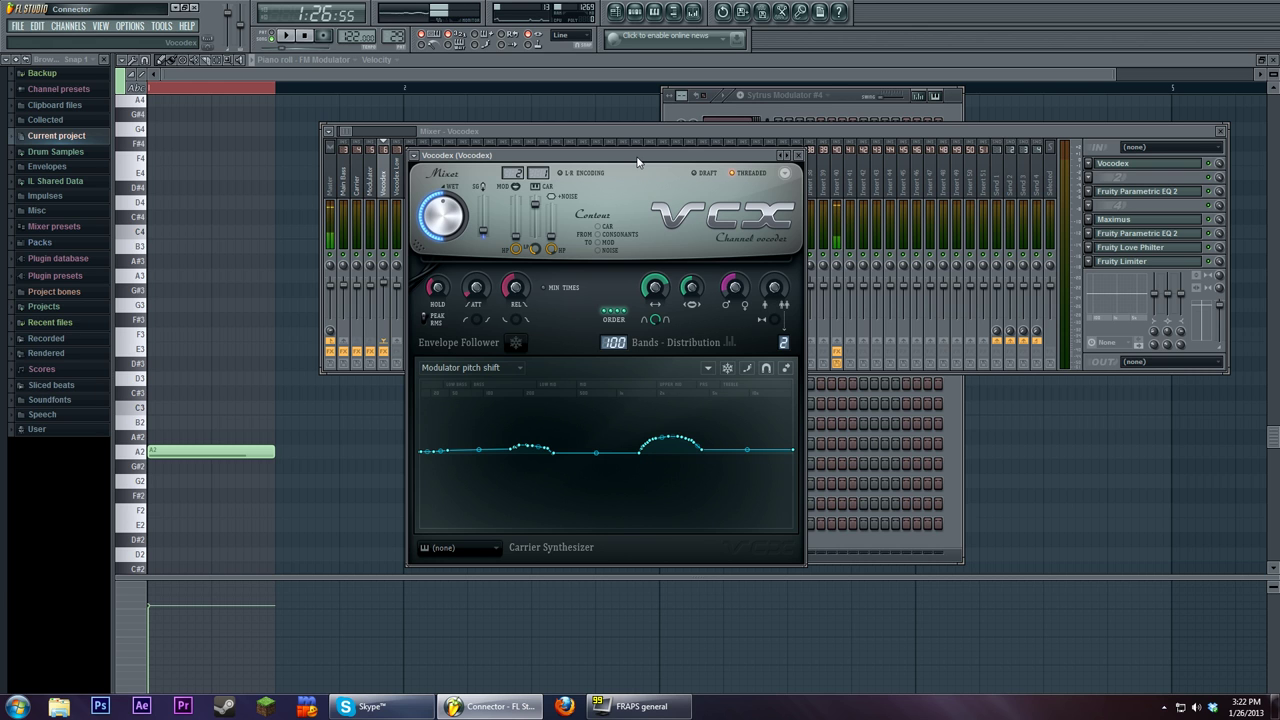
drag(663, 158, 681, 157)
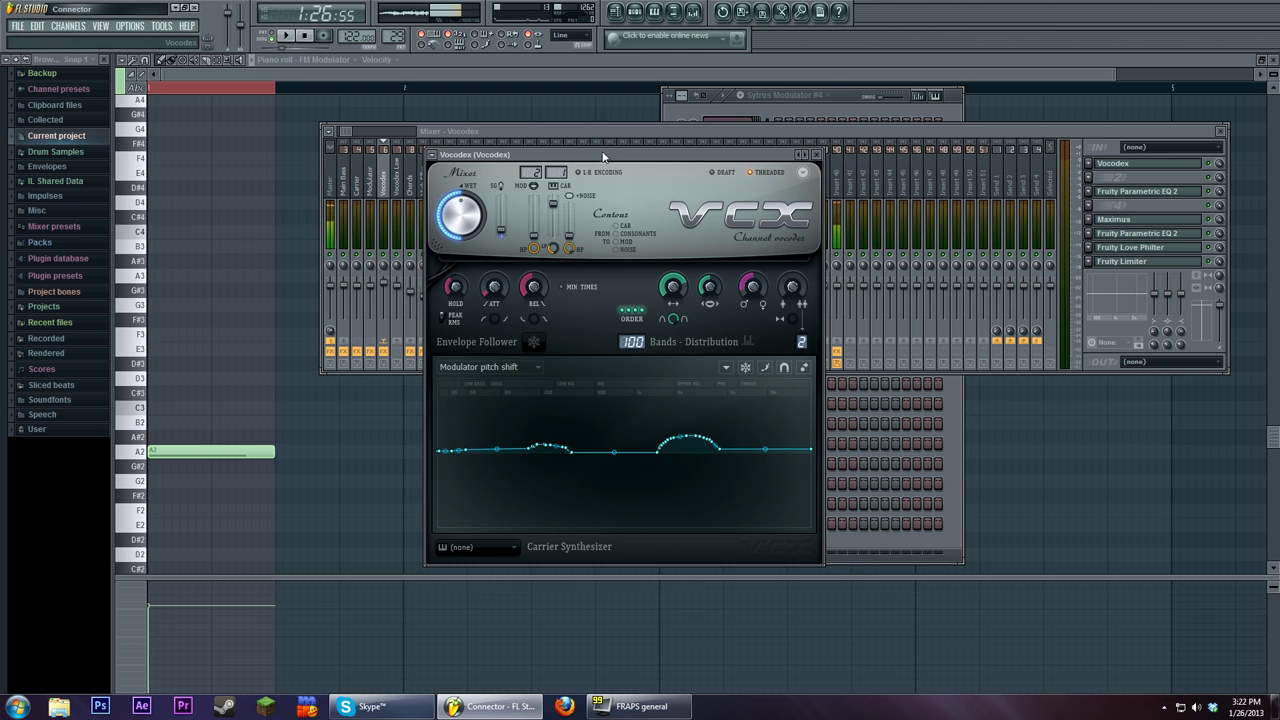
drag(600, 155, 512, 205)
Step: Select the Modulator mixer track, open its Maximus effect, and audition it
click(552, 130)
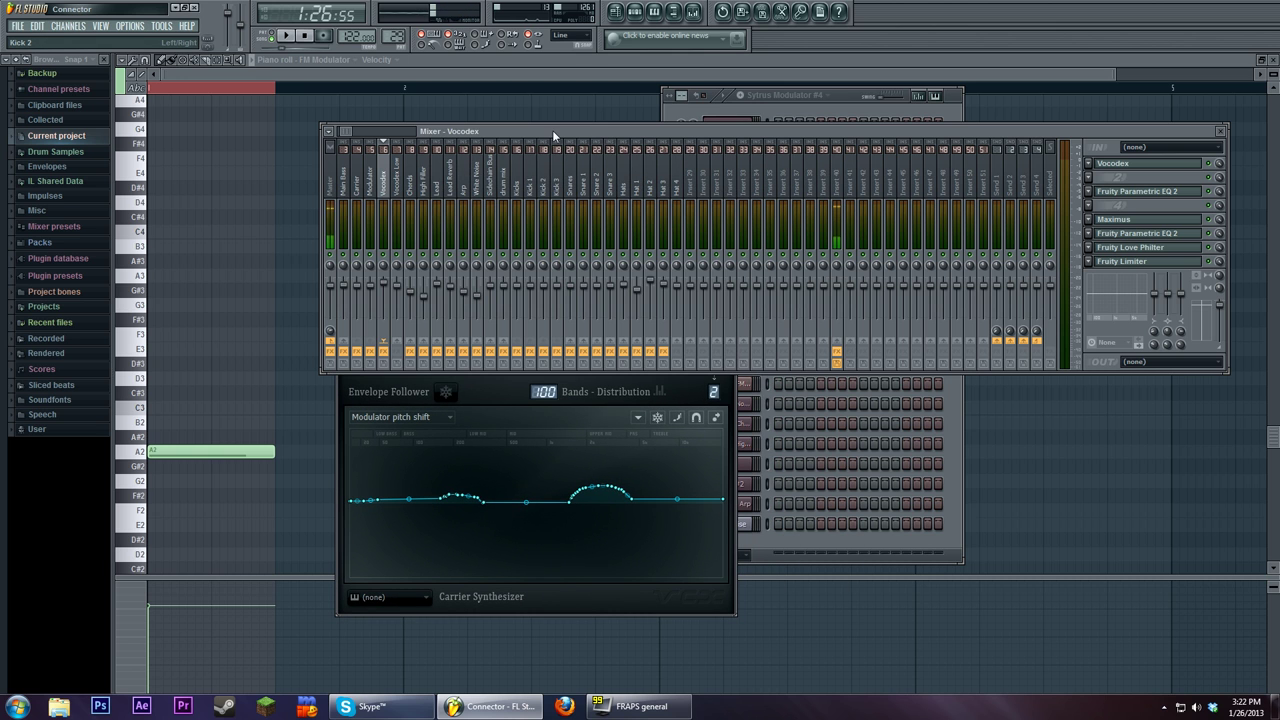
click(371, 180)
click(362, 188)
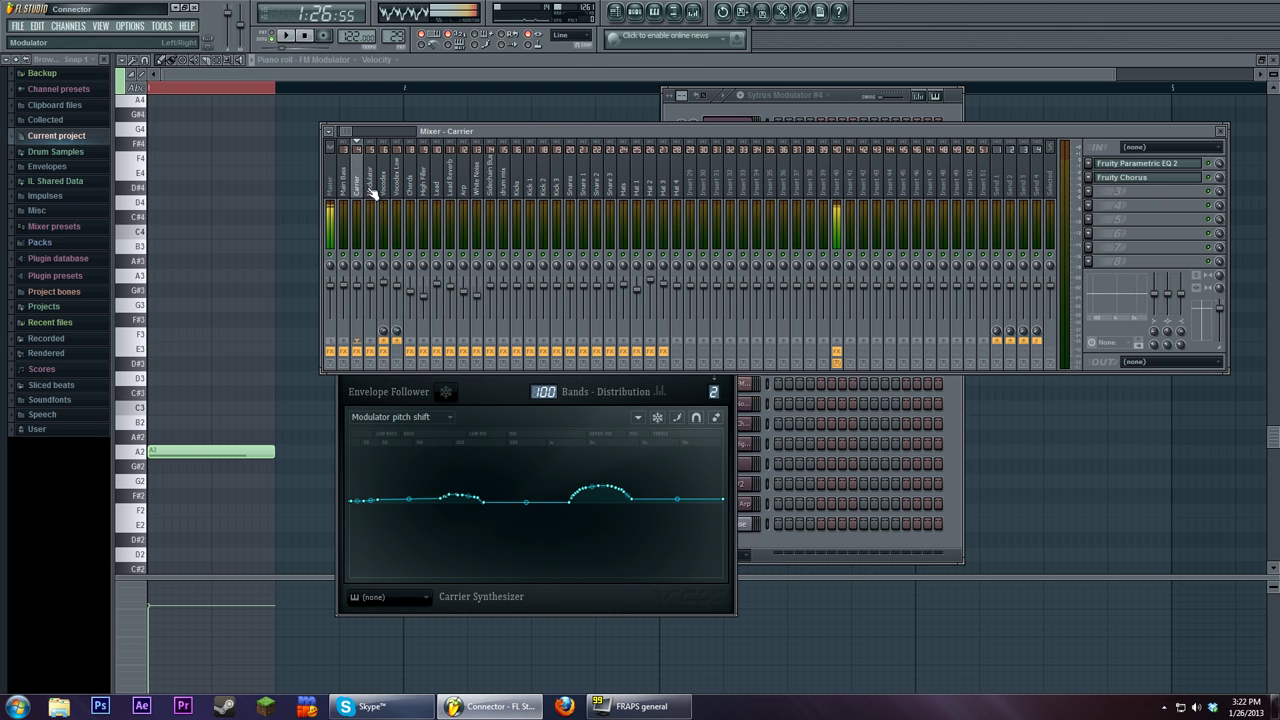
click(369, 190)
click(1165, 180)
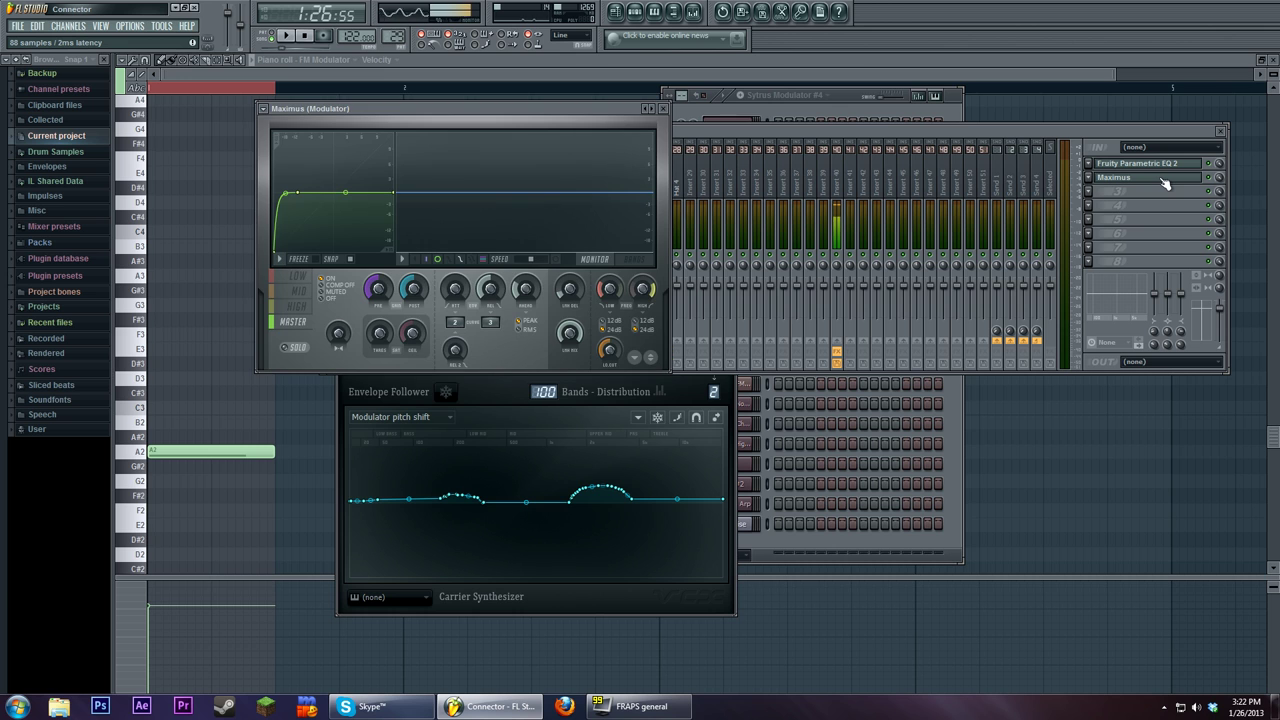
click(287, 36)
click(305, 37)
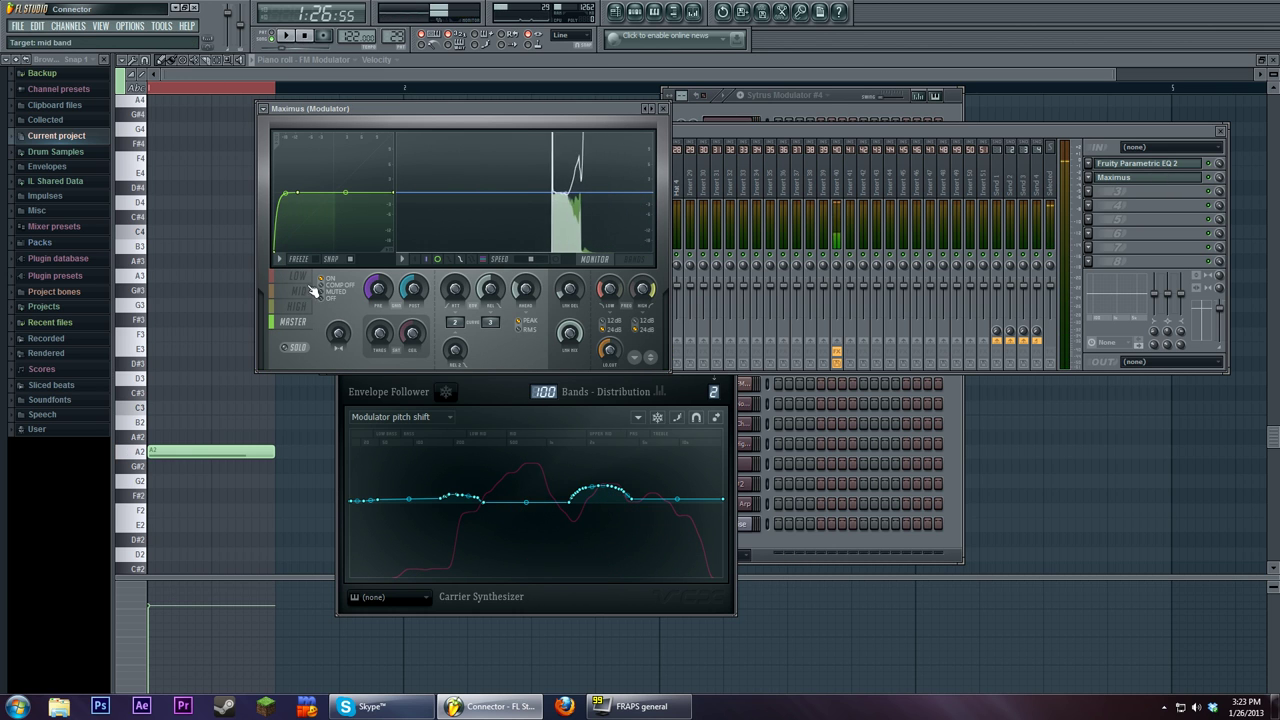
Step: Check Maximus's MID and MASTER bands and glance at the track's Fruity Parametric EQ 2
click(306, 293)
click(310, 321)
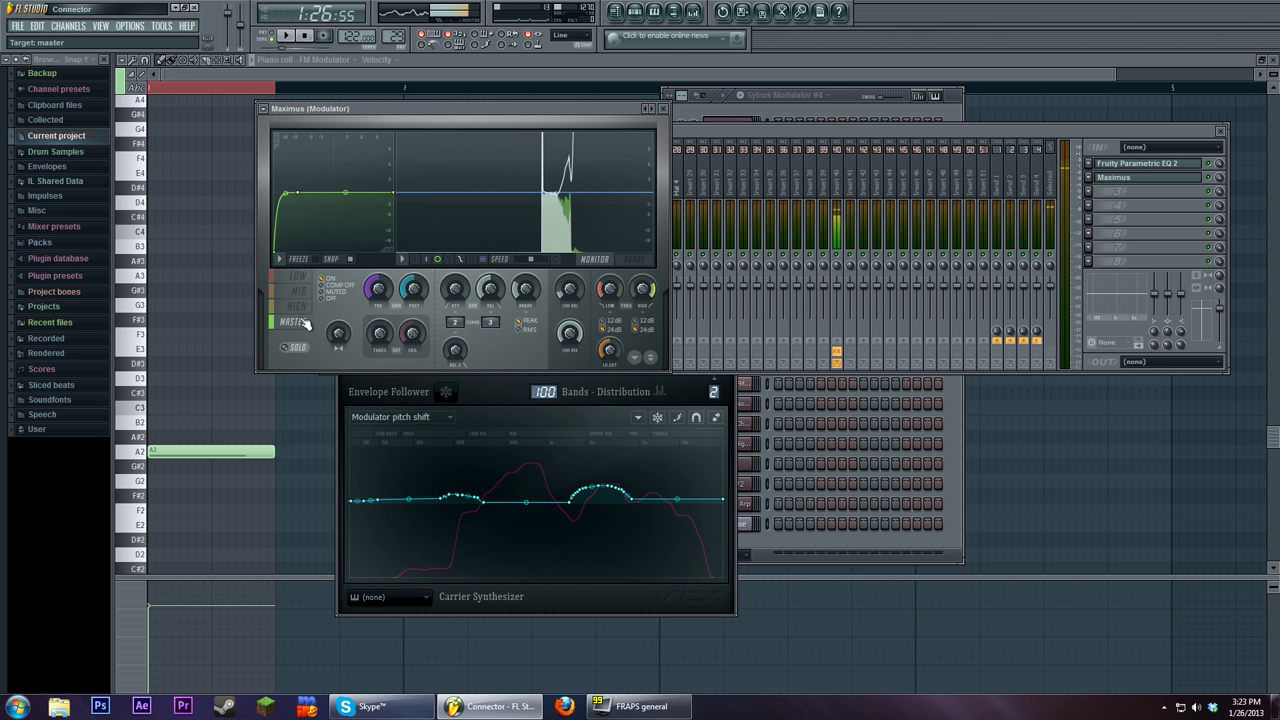
click(1150, 163)
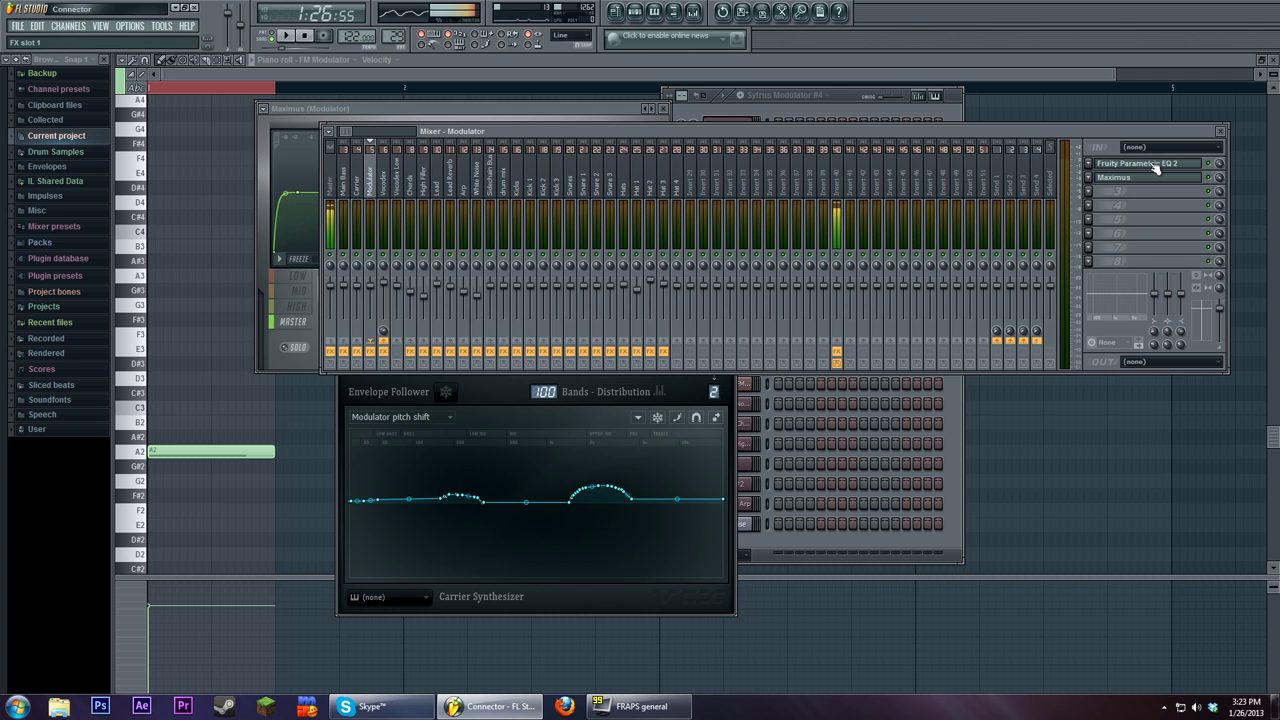
click(1150, 163)
click(1152, 177)
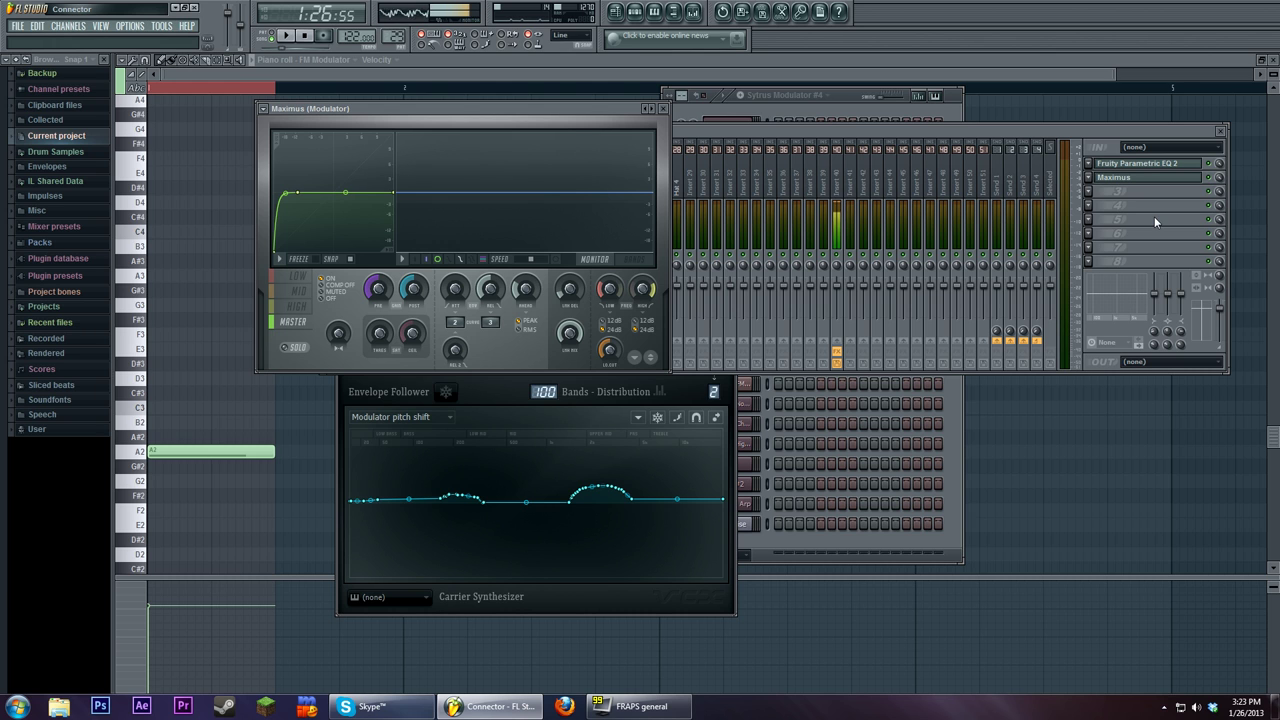
Step: Switch the Vocodex graph back to Band gain multiplier, play, and return to the Playlist
click(540, 415)
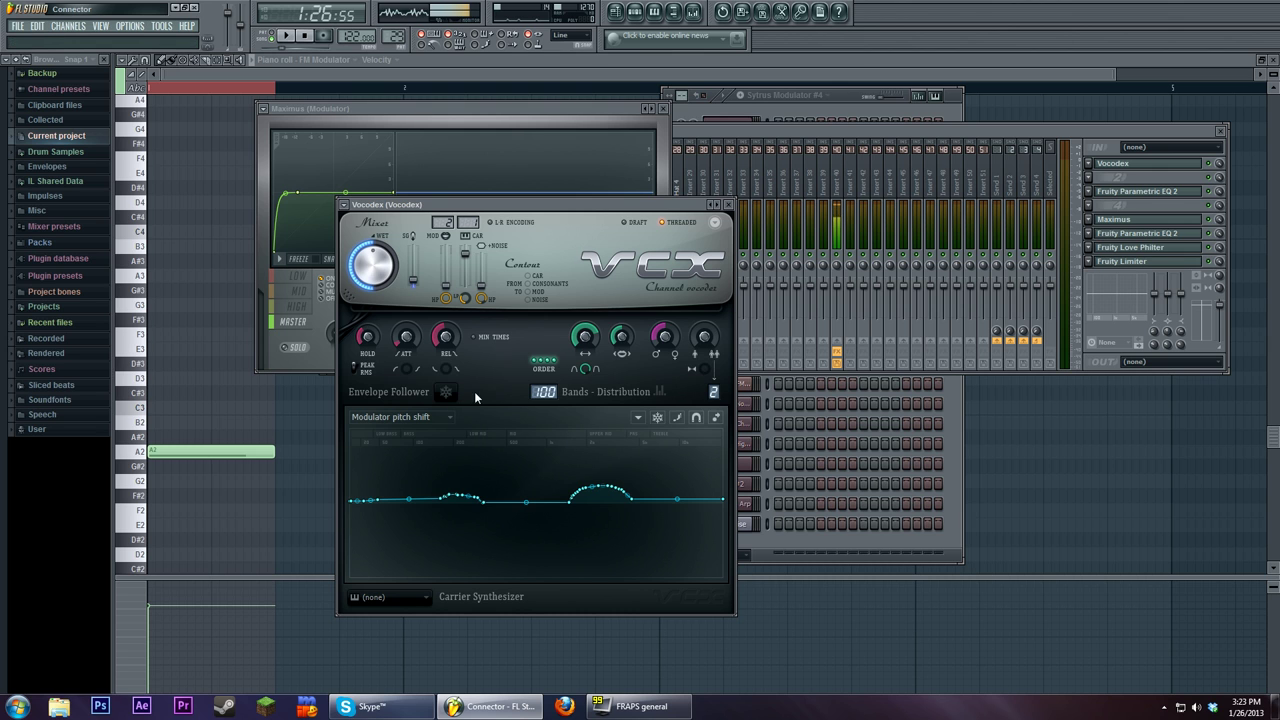
click(440, 417)
click(400, 444)
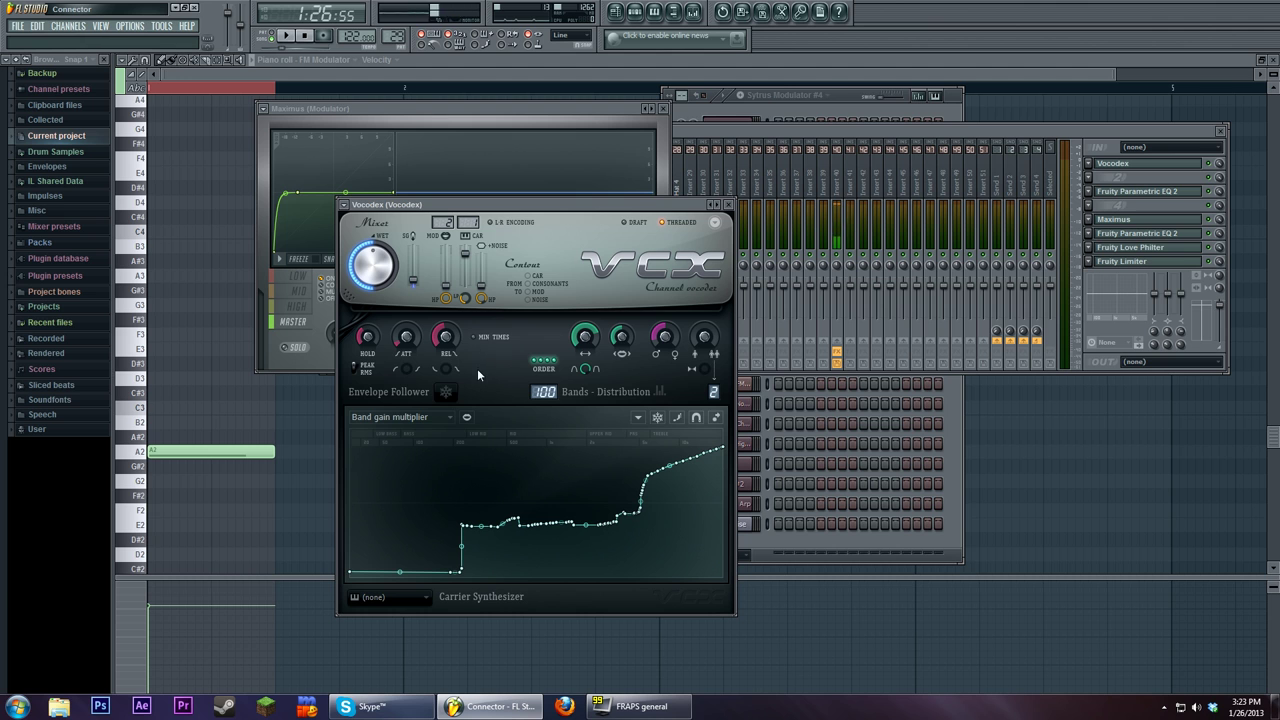
key(space)
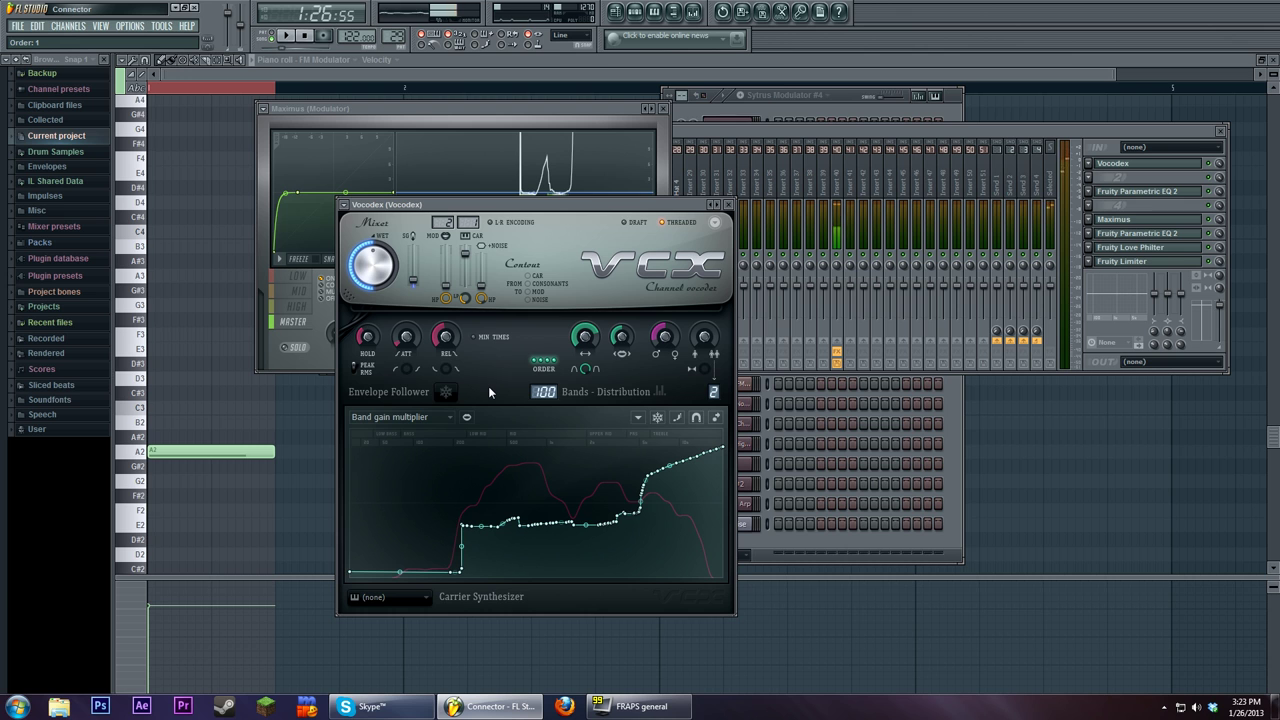
click(615, 11)
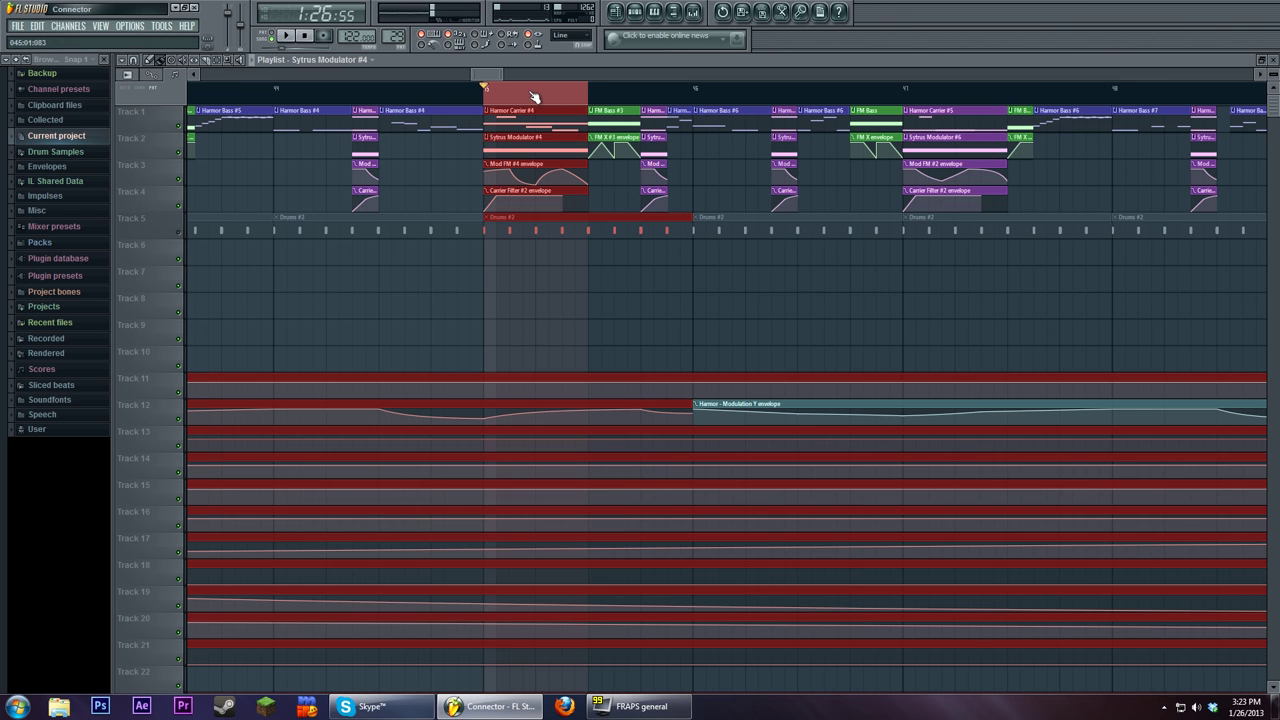
Step: Set a short loop over the FM Bass clip, play it, then bring up the channel rack
click(591, 102)
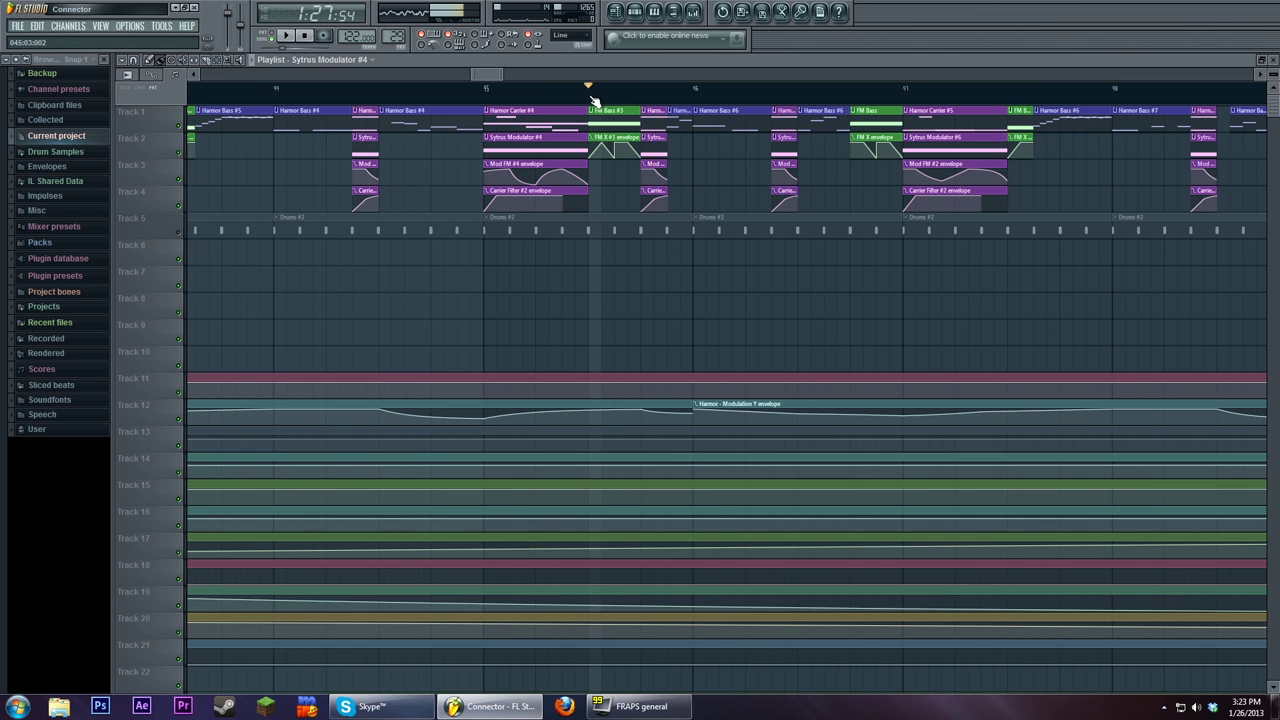
drag(593, 102, 640, 102)
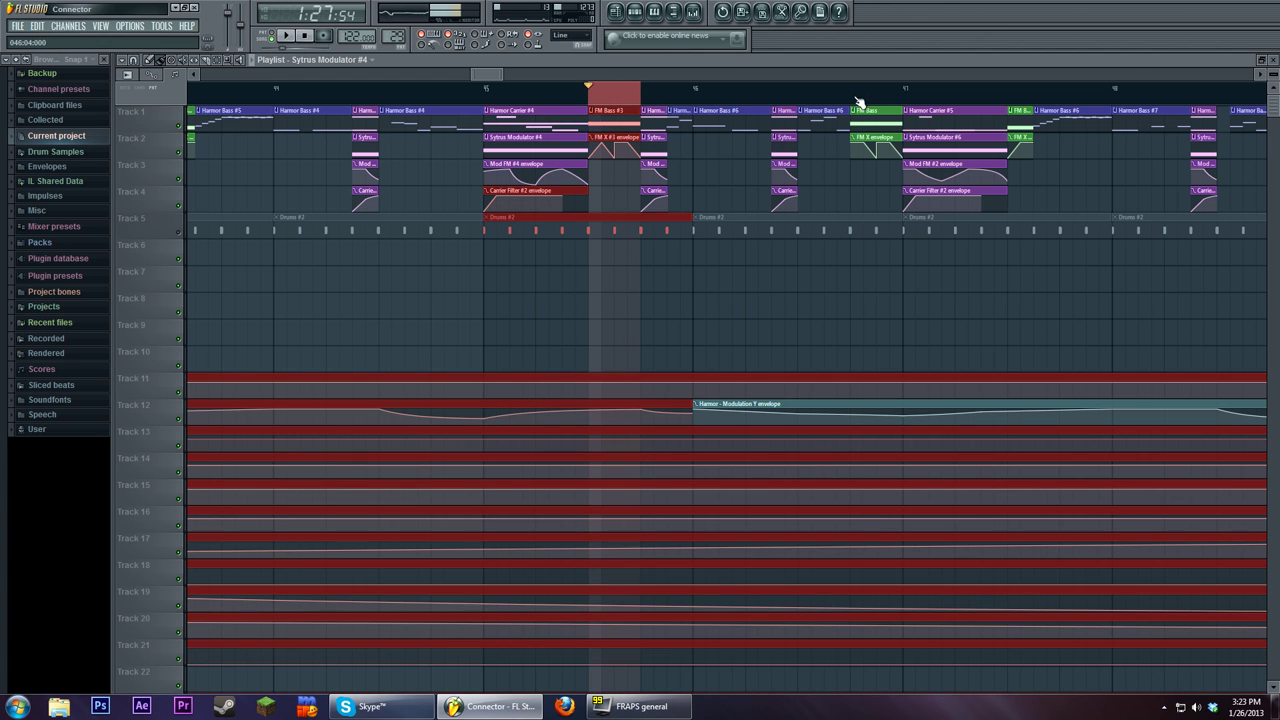
drag(851, 102, 903, 102)
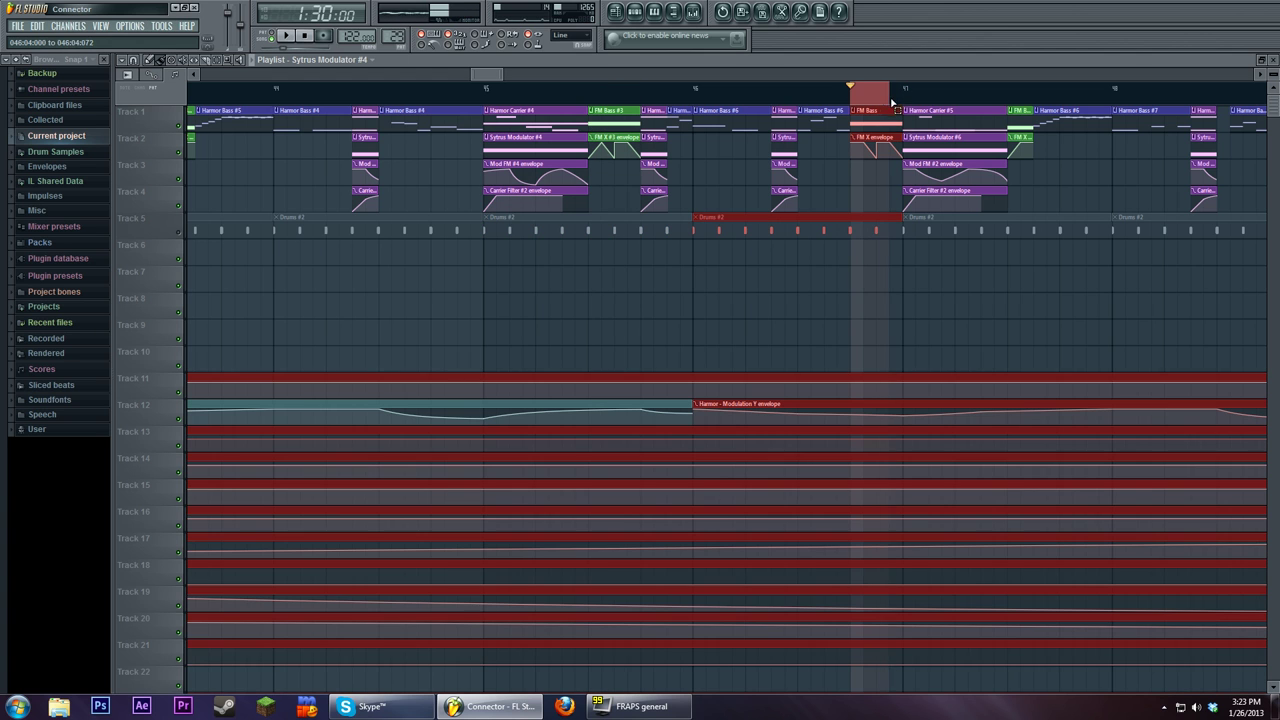
key(space)
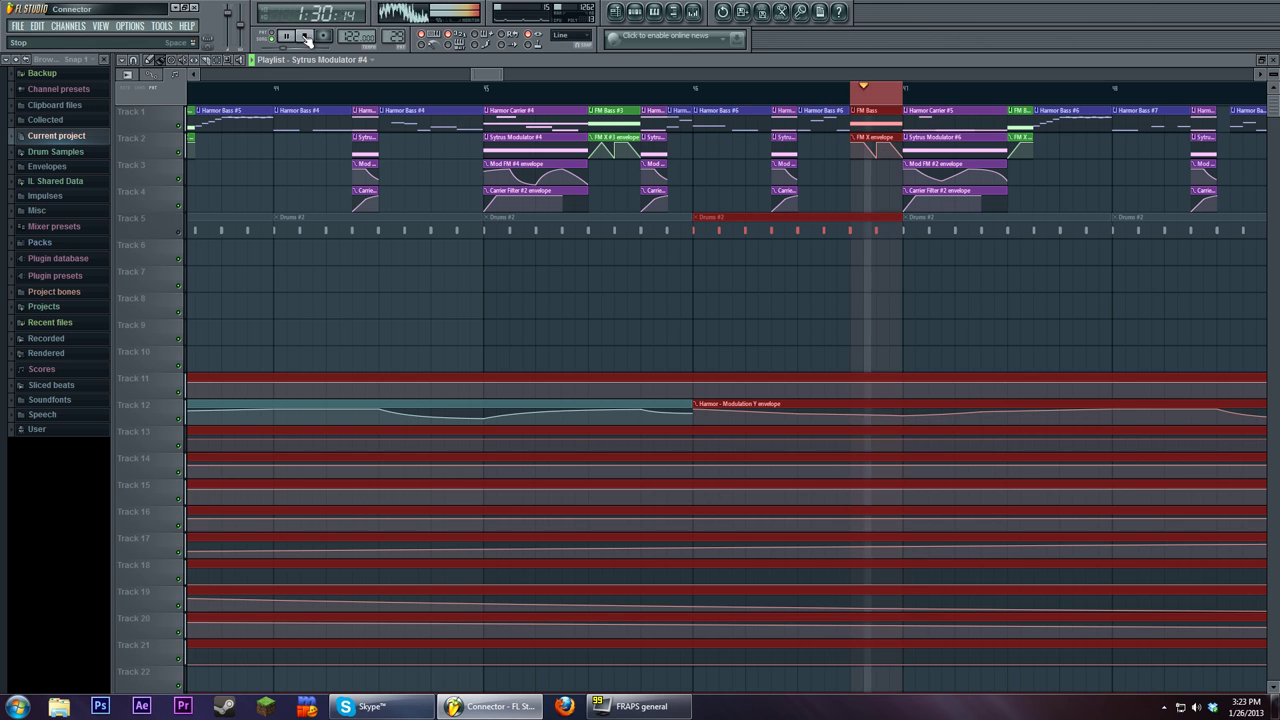
click(305, 36)
key(F6)
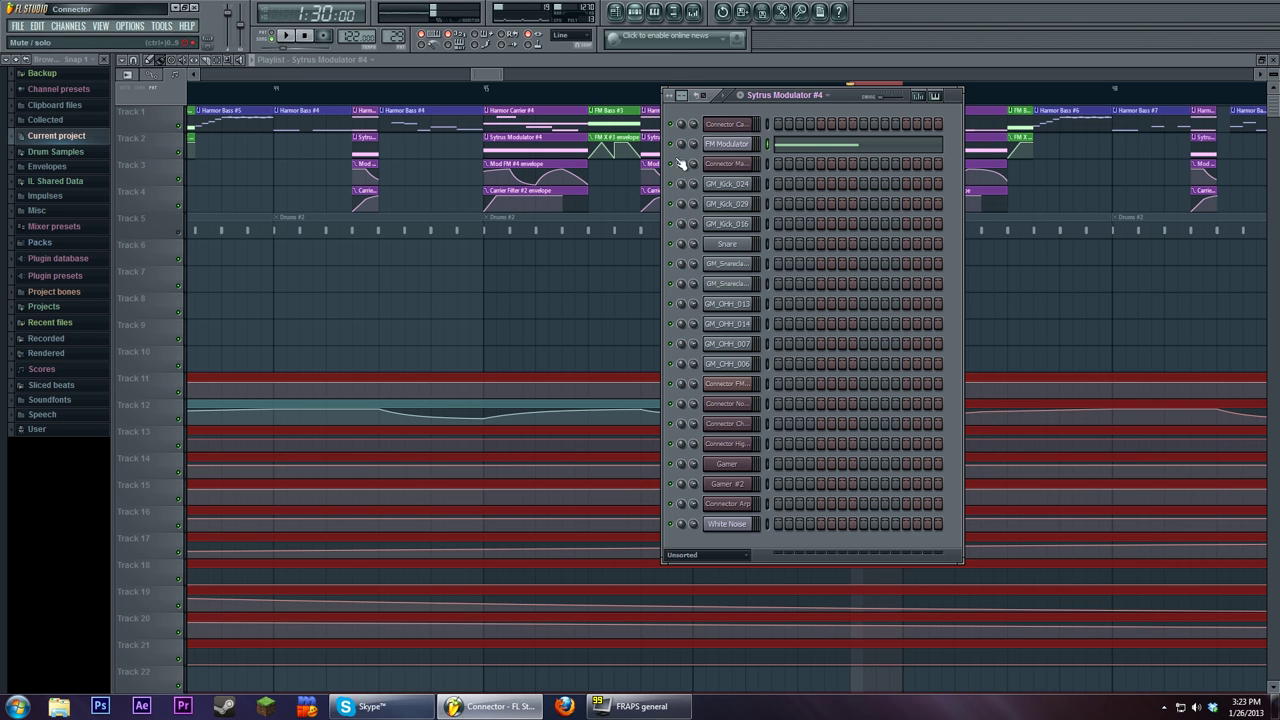
Step: Open the Connector FM Bass Patcher, play the FM Bass sound twice, and close the Patcher
click(734, 392)
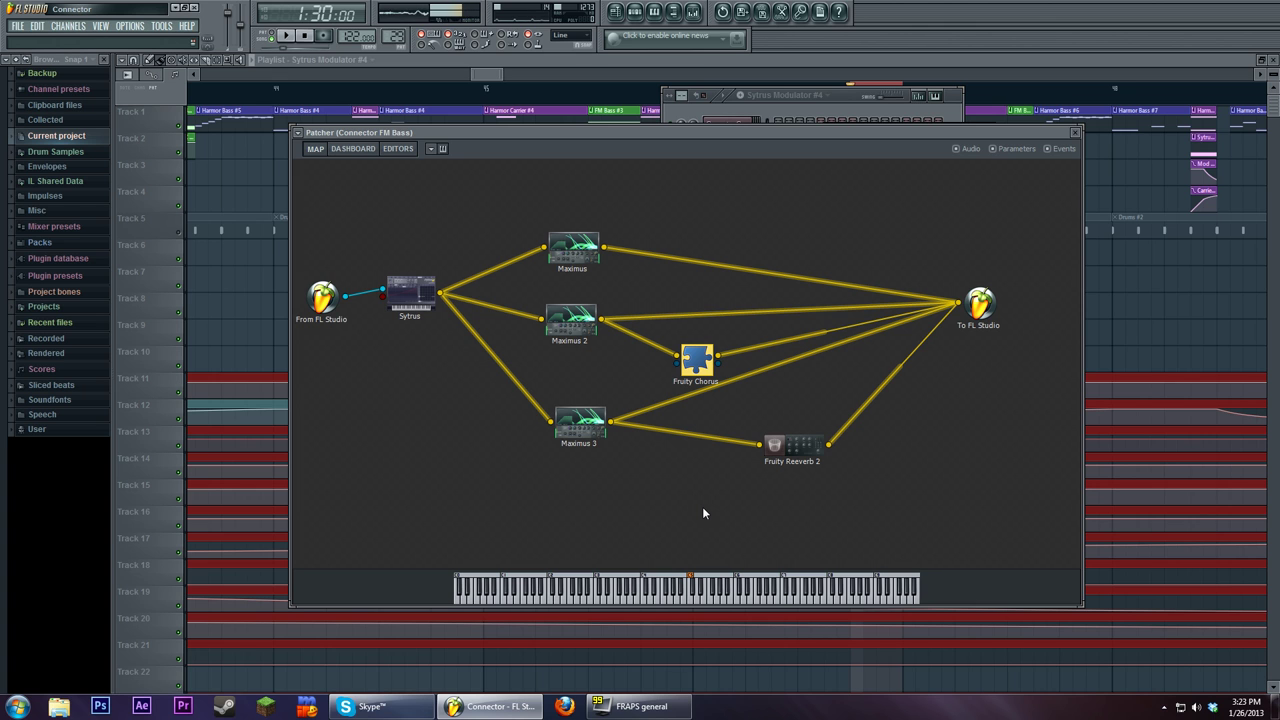
click(294, 40)
click(299, 41)
click(285, 36)
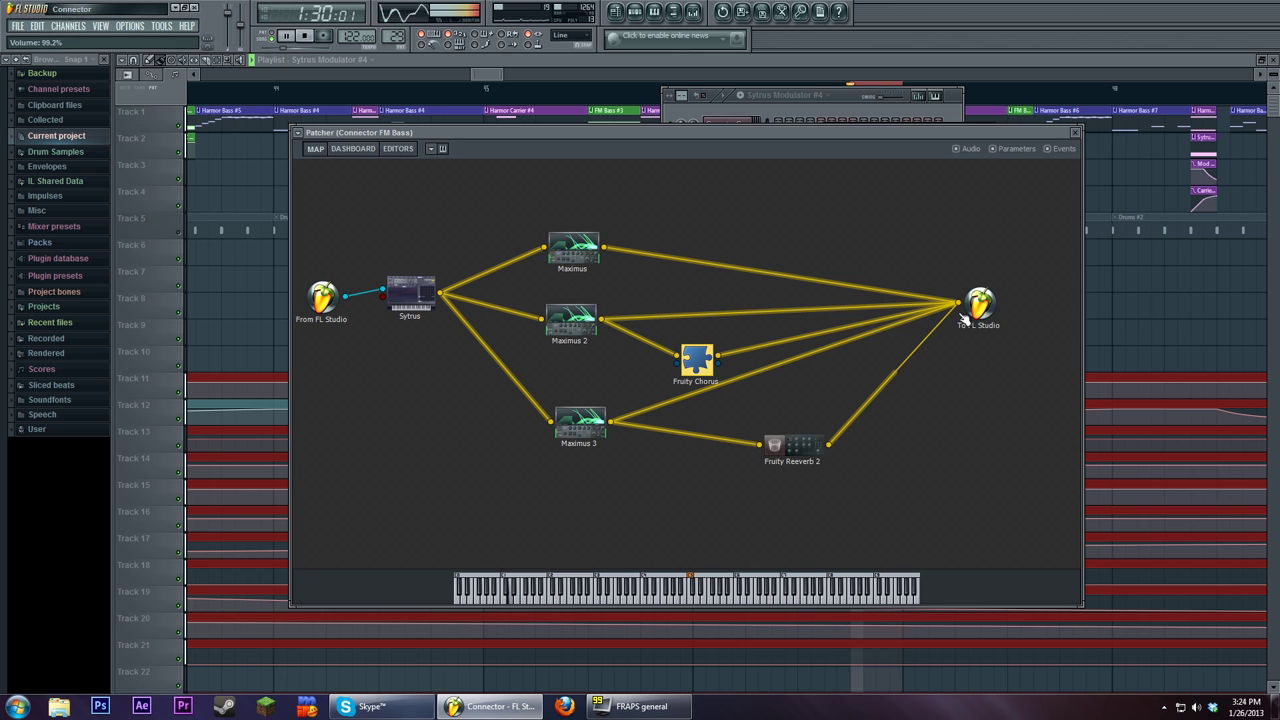
click(286, 38)
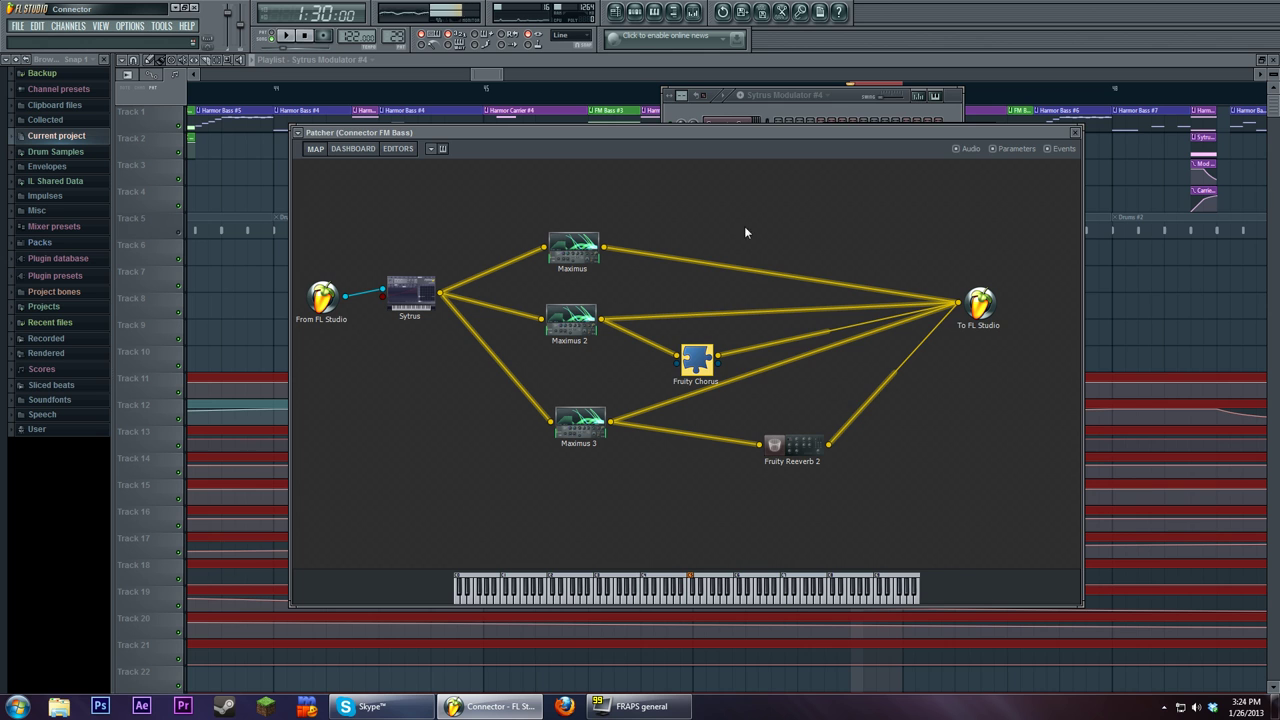
click(698, 95)
Step: Close the channel rack and play through the arrangement, scrolling to later sections
click(690, 62)
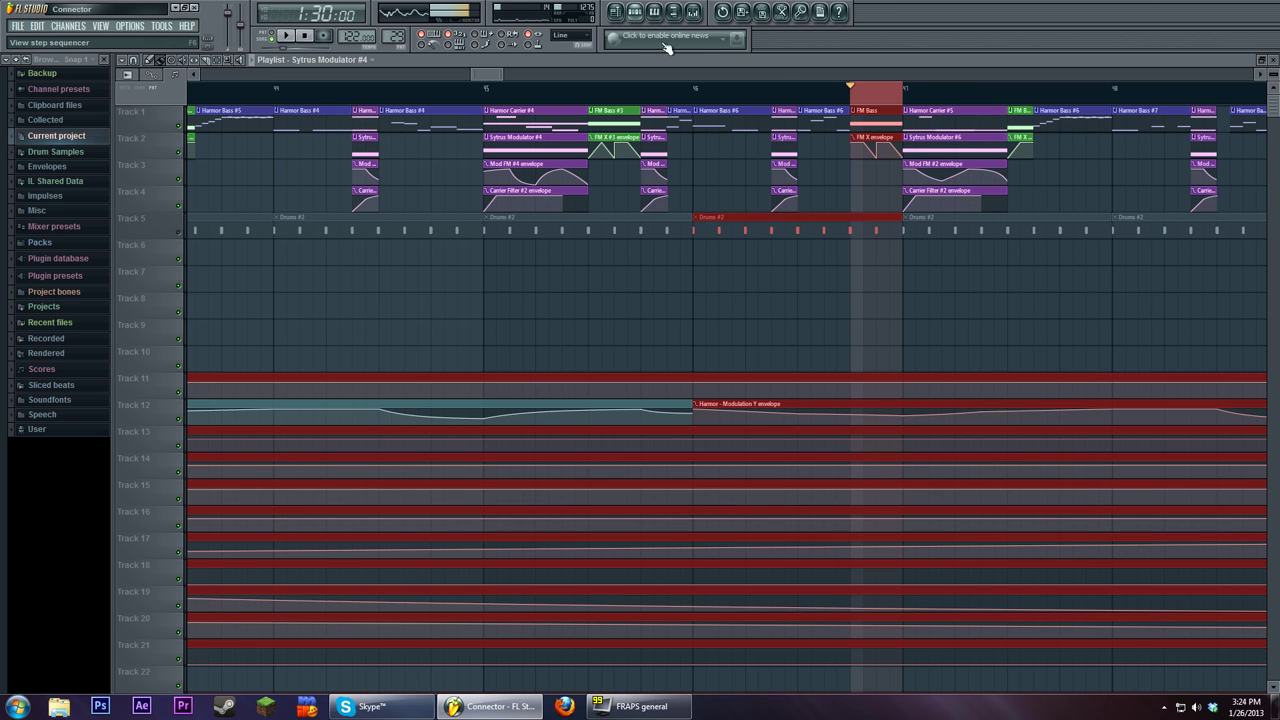
scroll(611, 283, right, 3)
click(184, 238)
scroll(646, 289, right, 2)
key(space)
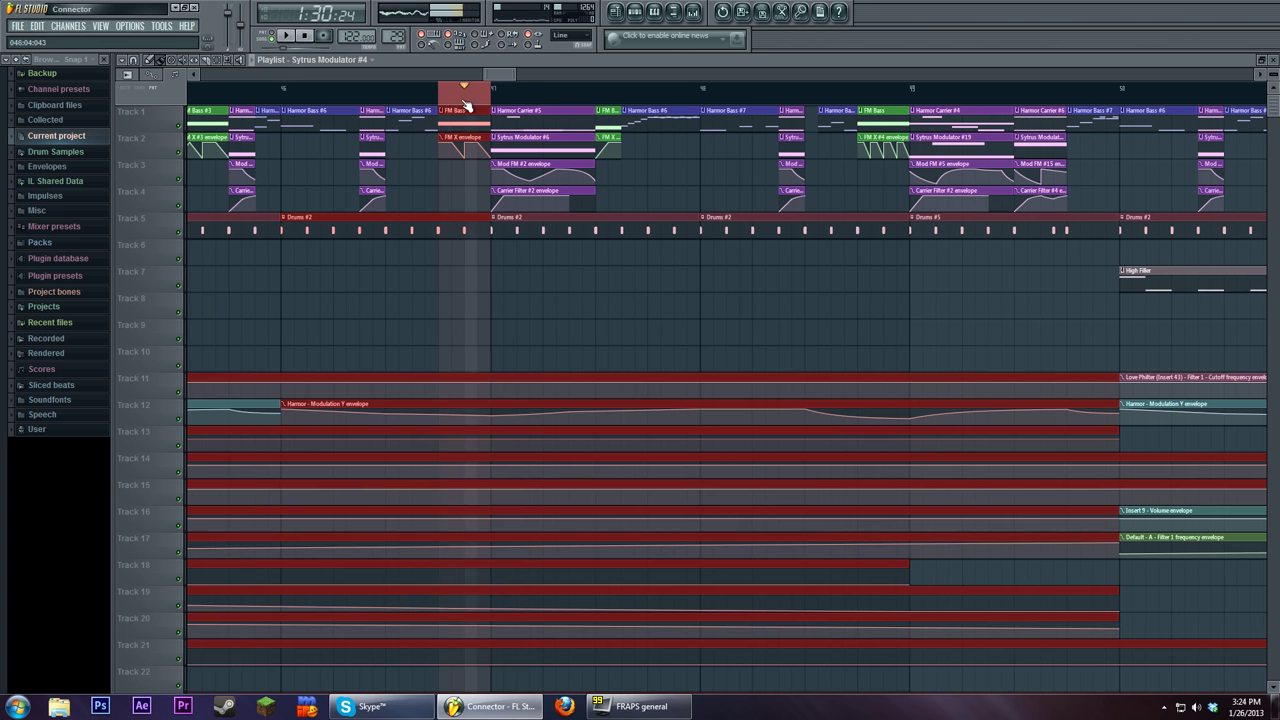
click(463, 295)
scroll(600, 305, right, 10)
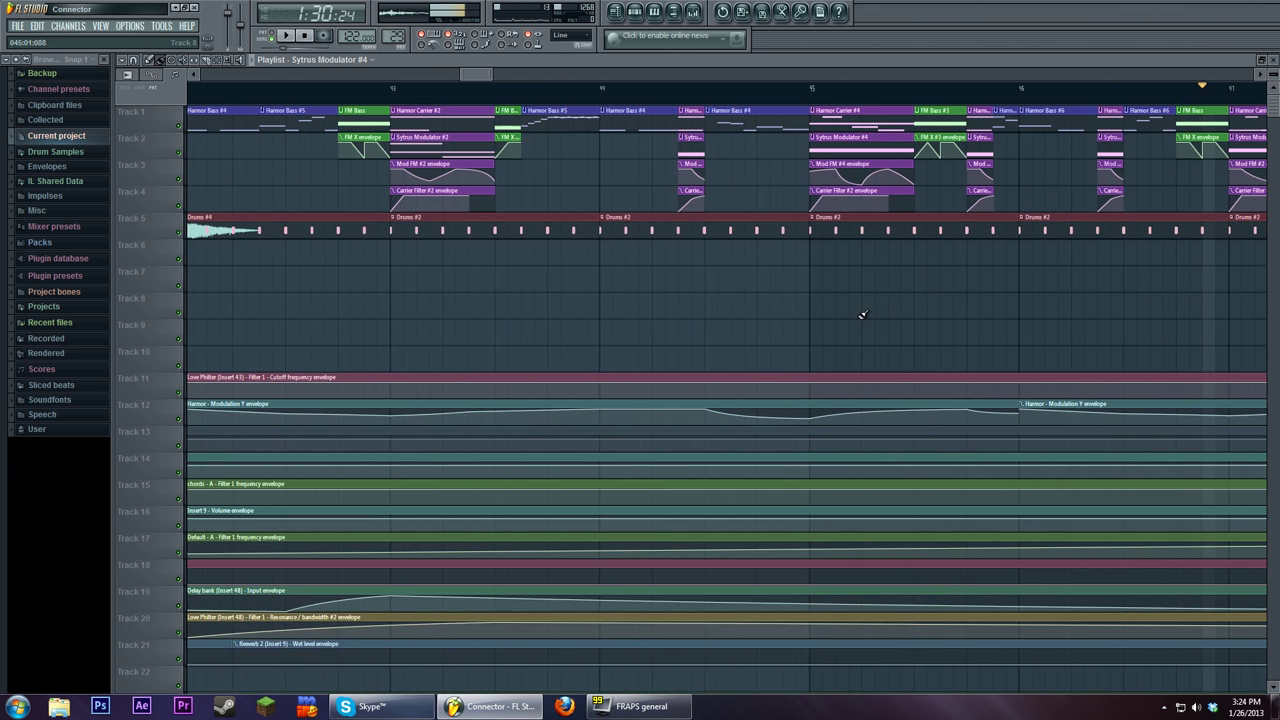
scroll(862, 315, right, 7)
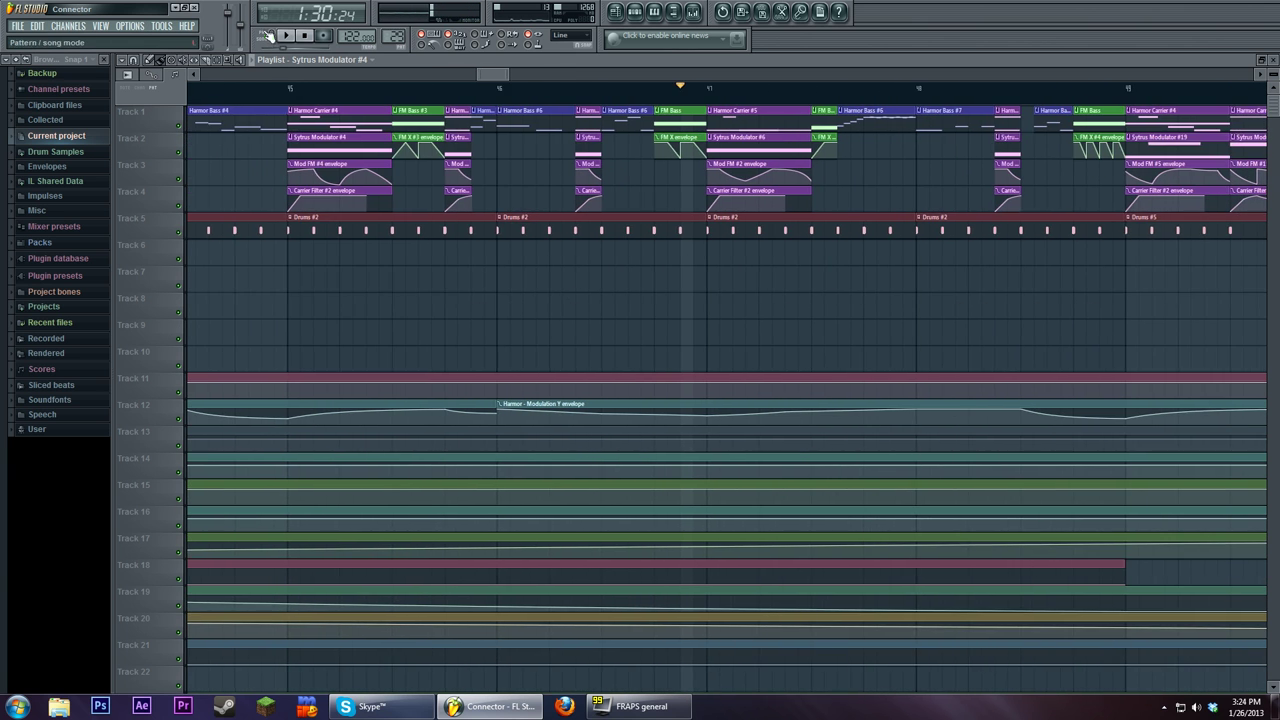
click(282, 36)
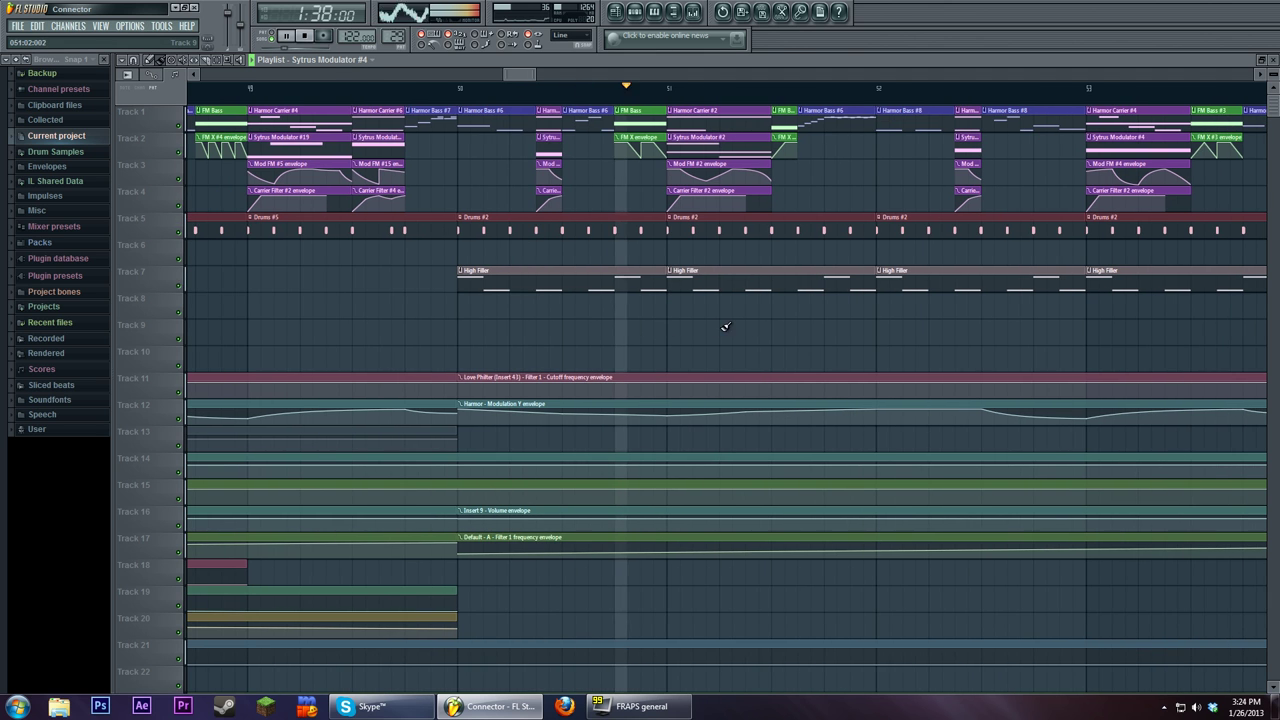
key(space)
Step: Open the High Filler clip's pattern in the piano roll and play it
click(585, 288)
double_click(585, 288)
key(space)
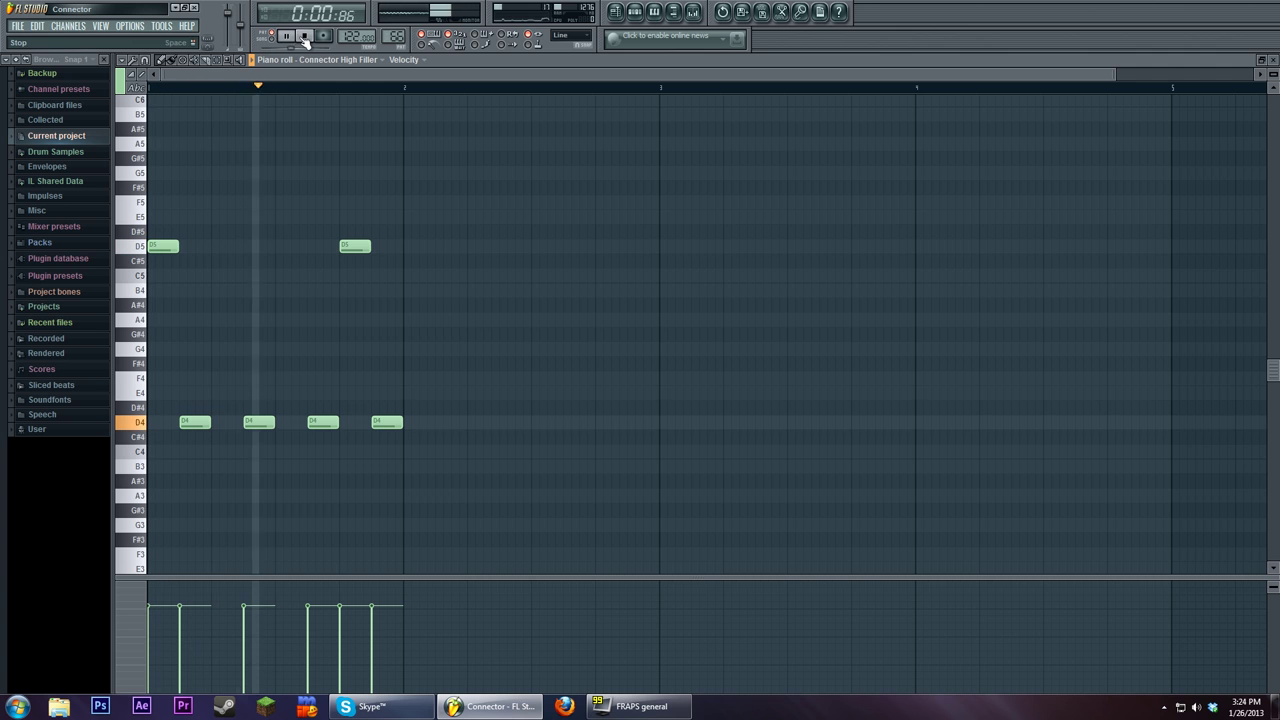
click(305, 36)
click(615, 11)
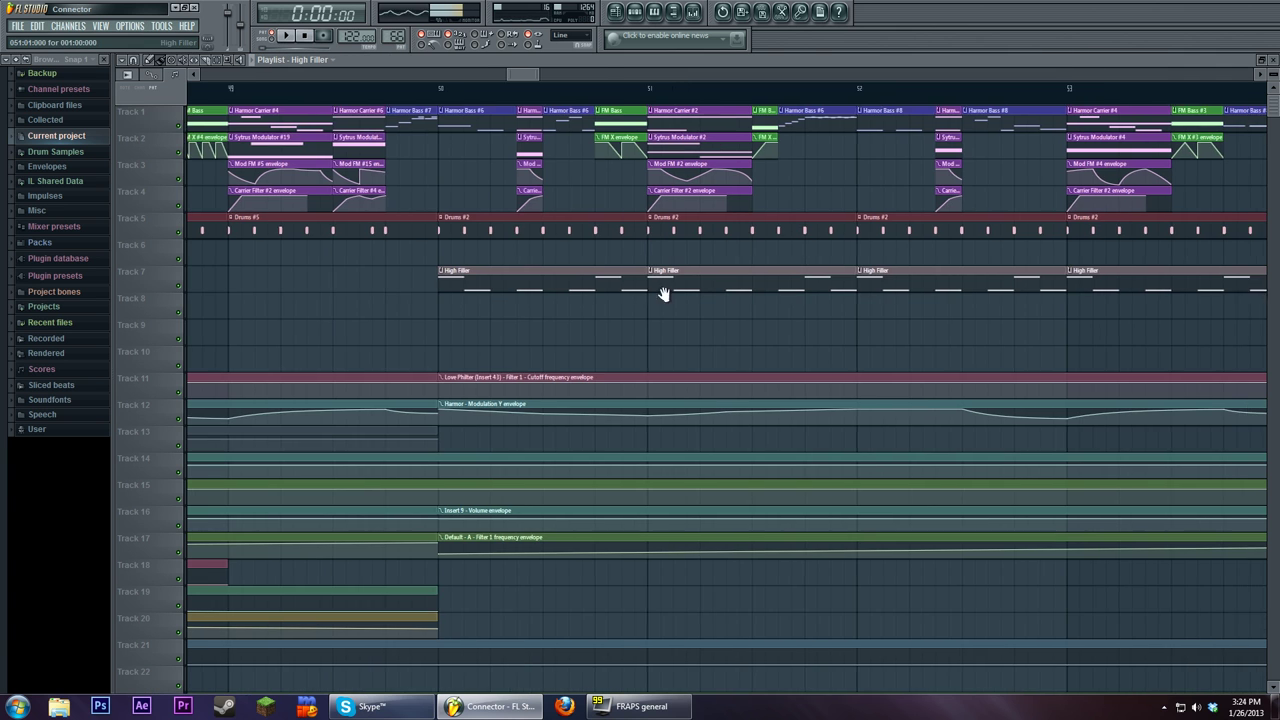
Step: Scroll further along the playlist and play the later section up to about 2:00
scroll(556, 287, right, 2)
drag(540, 72, 572, 72)
scroll(585, 353, up, 1)
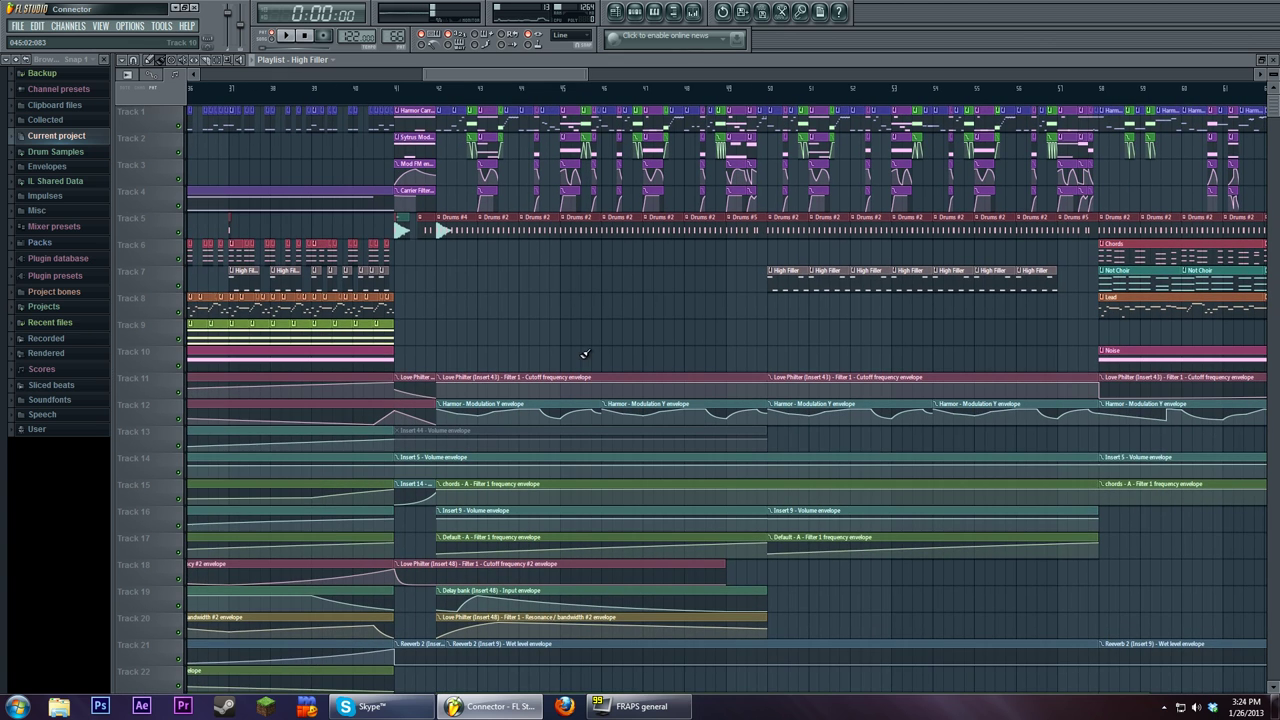
scroll(443, 323, right, 7)
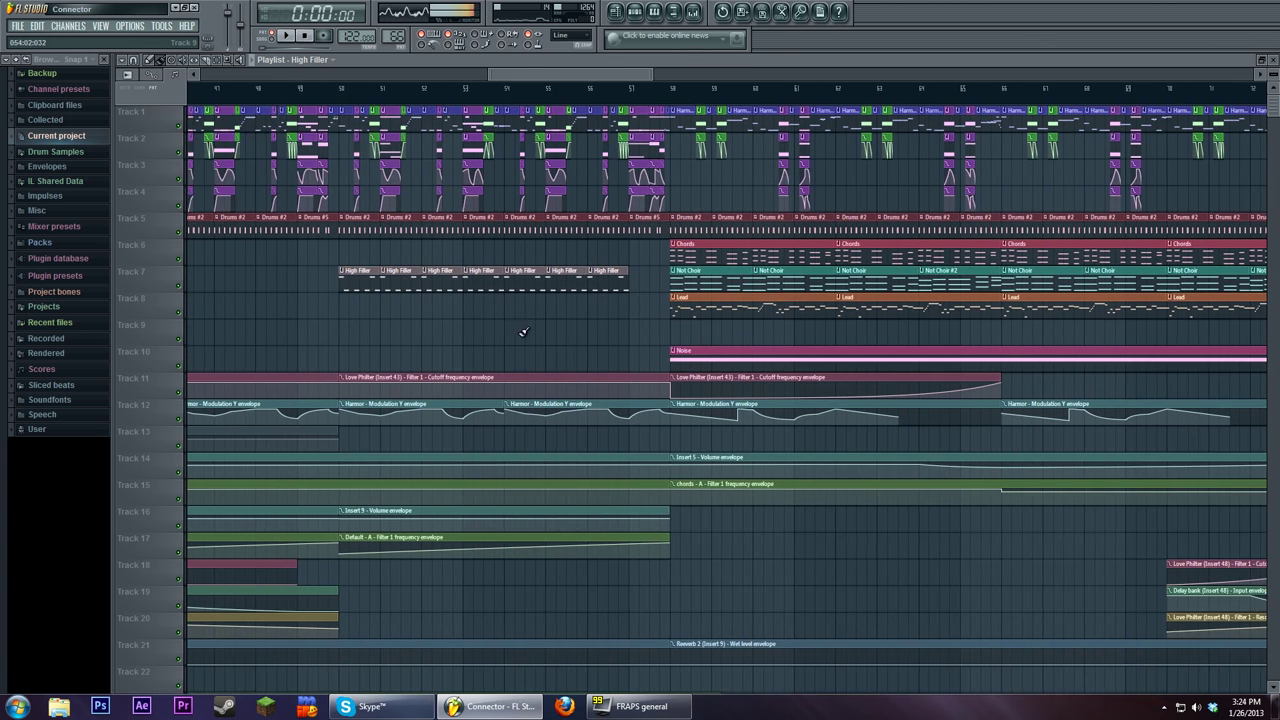
click(470, 88)
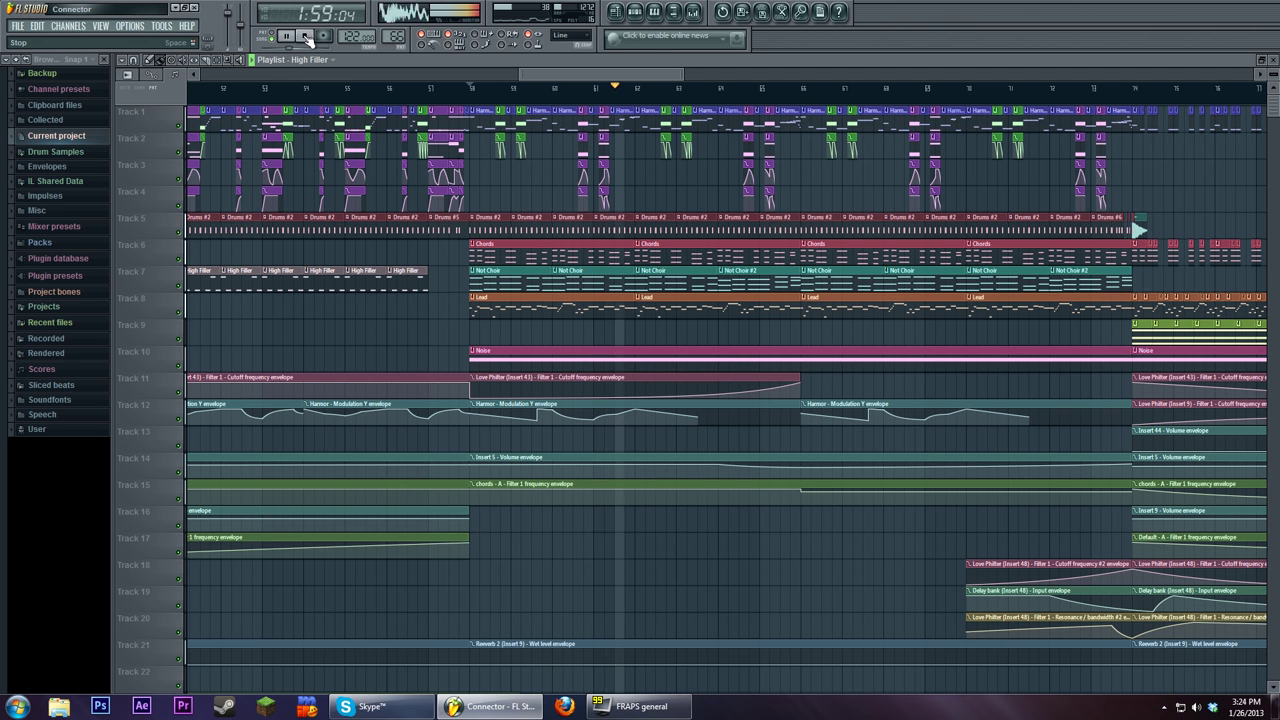
click(306, 37)
scroll(507, 76, up, 5)
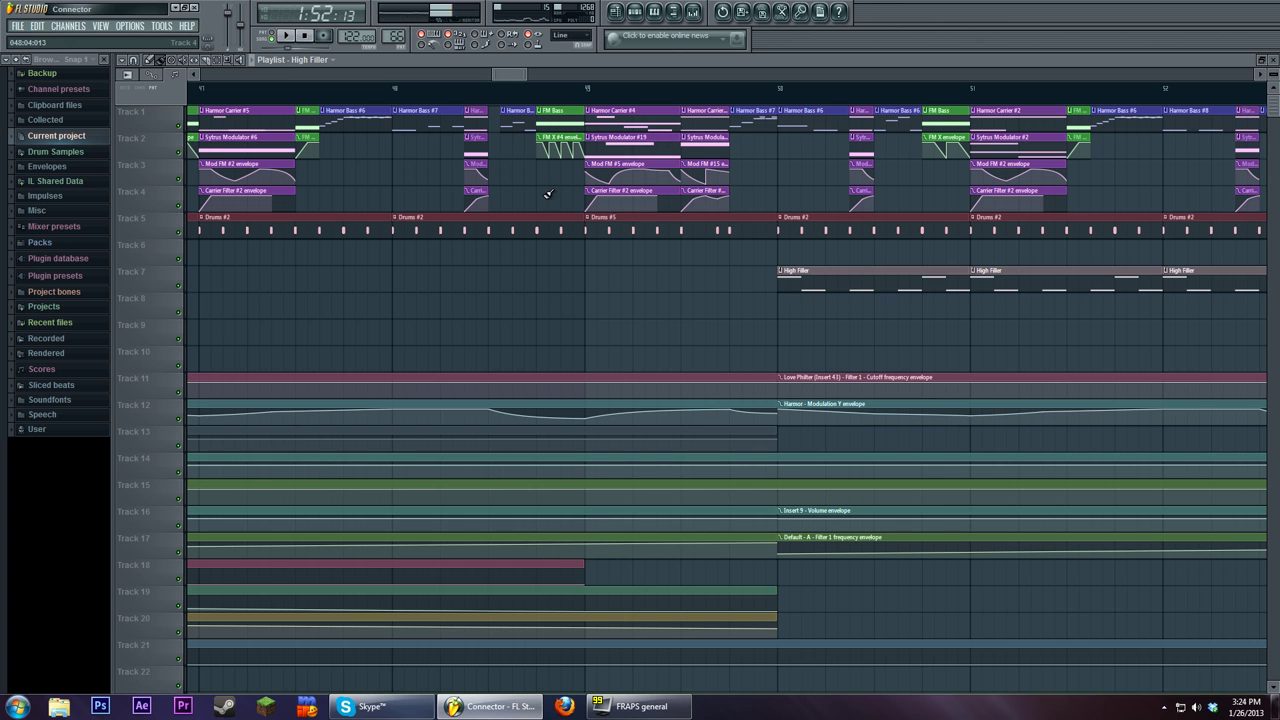
Step: Show operator 1's settings in the FM Modulator's Sytrus, then open the Connector Carrier's Harmor
click(634, 11)
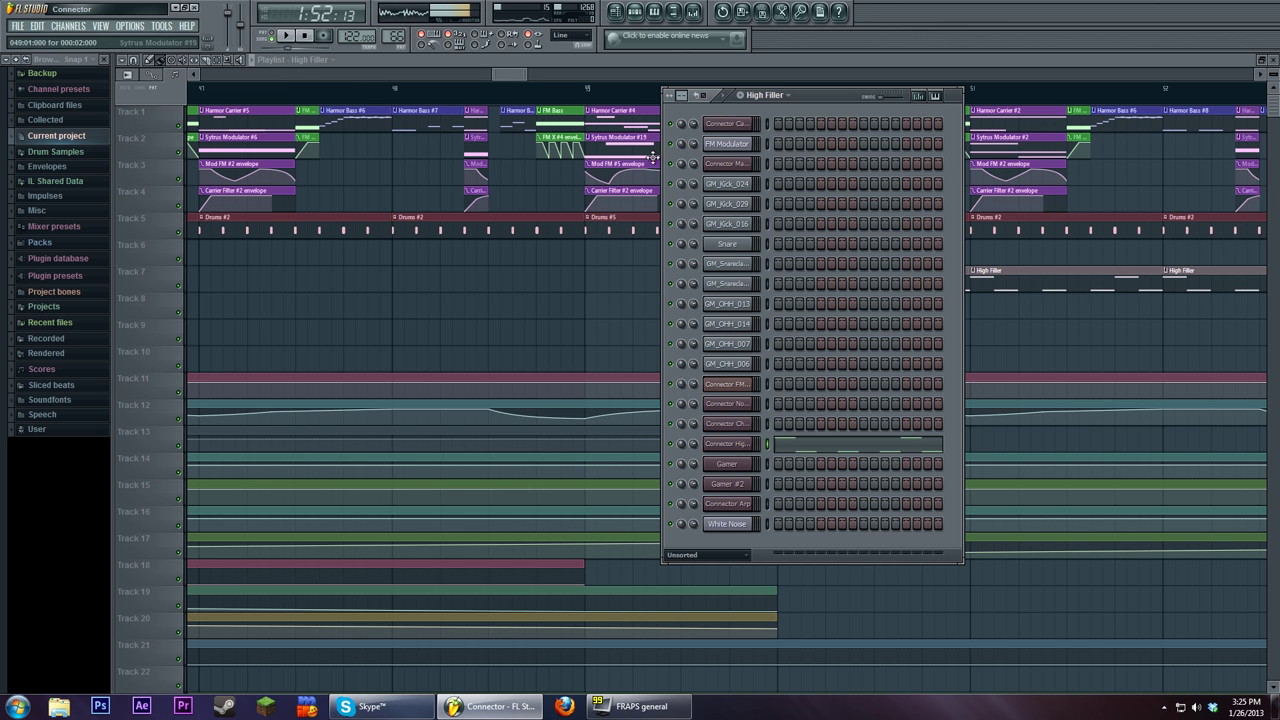
click(737, 145)
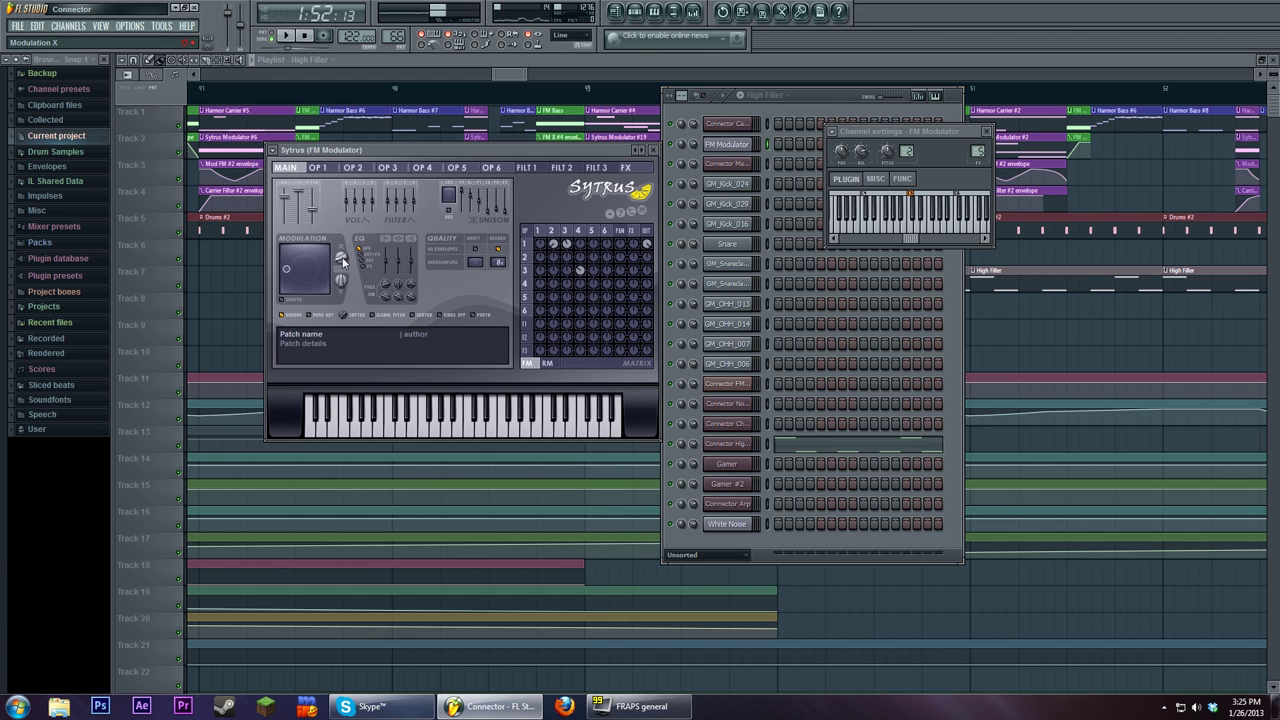
drag(395, 147, 396, 231)
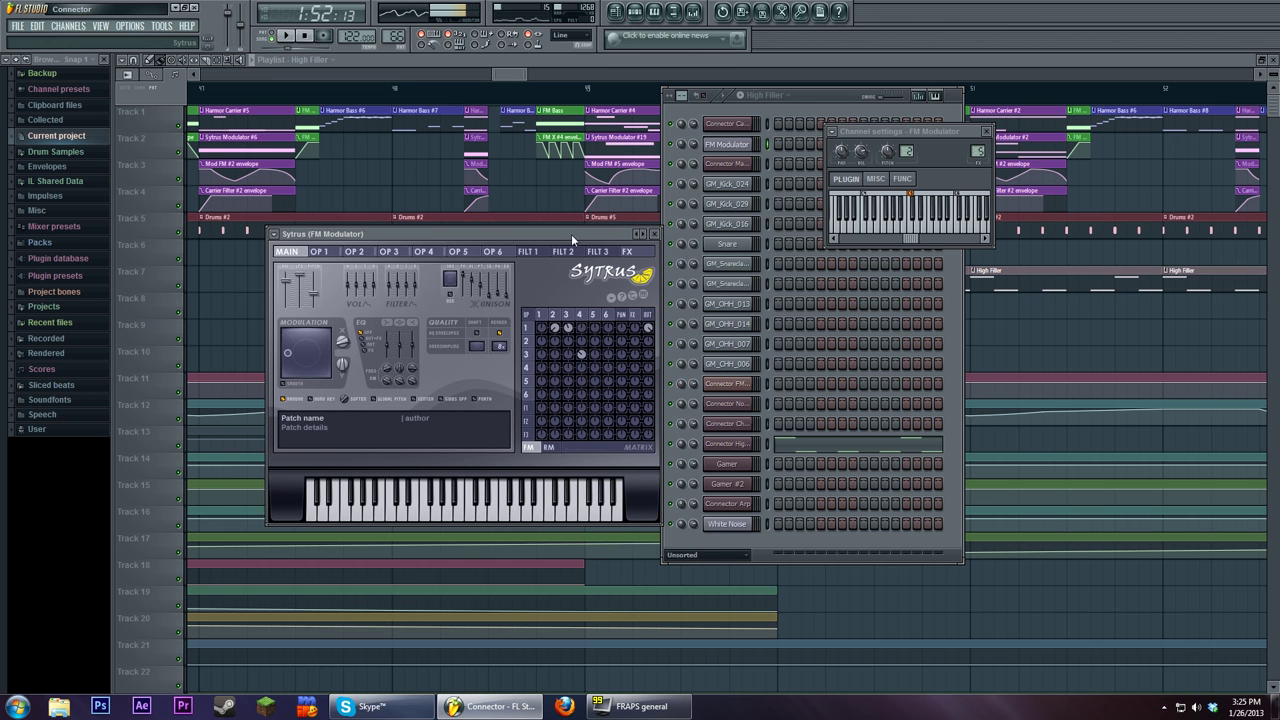
drag(574, 235, 635, 247)
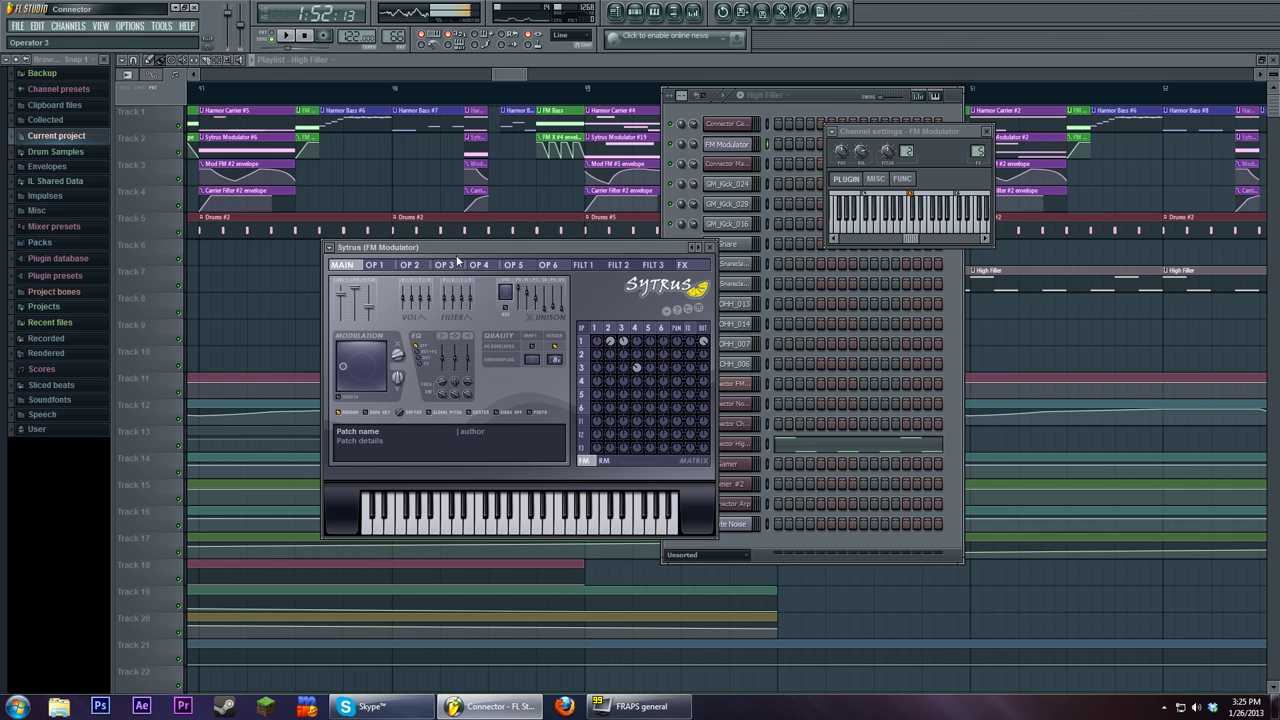
drag(458, 249, 520, 203)
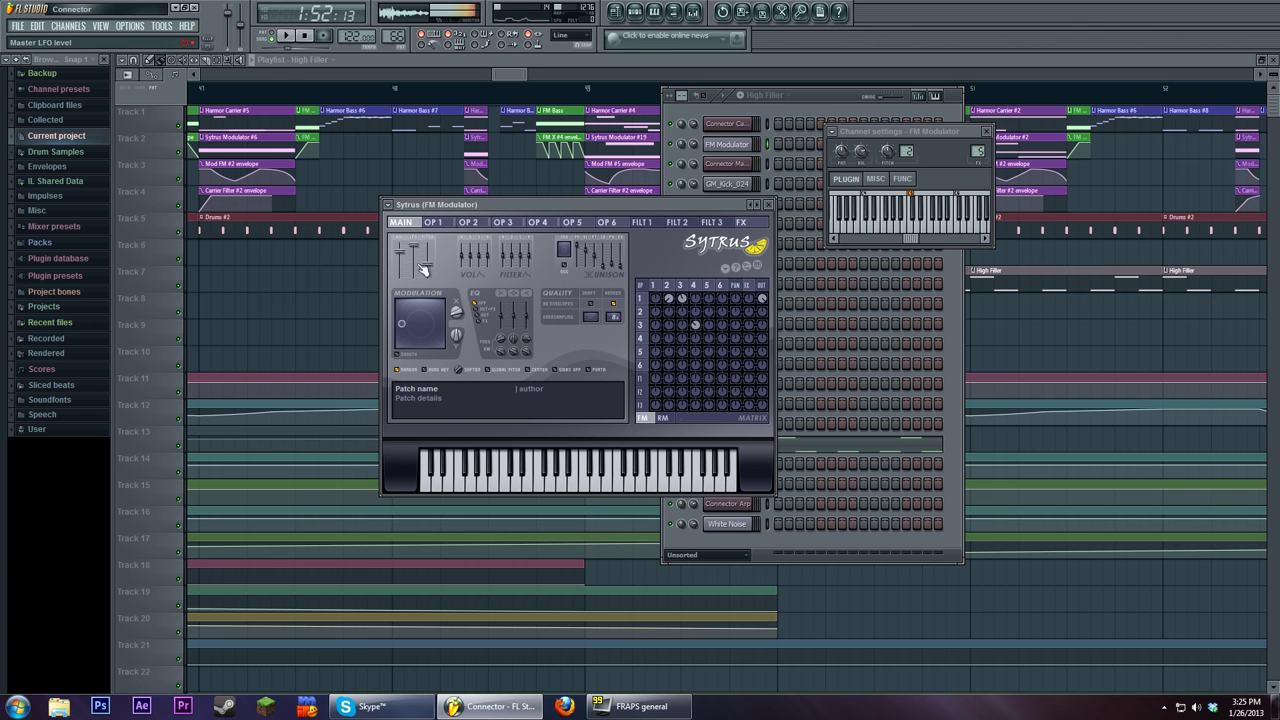
click(665, 287)
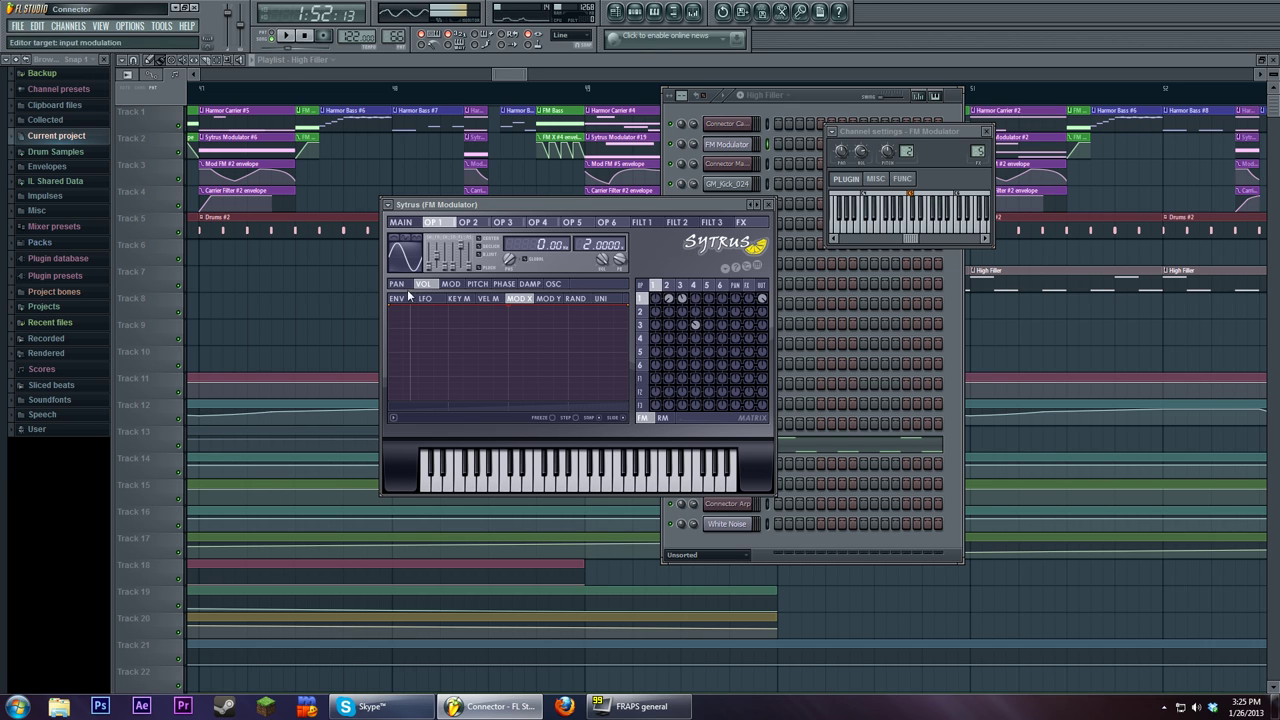
drag(491, 203, 475, 211)
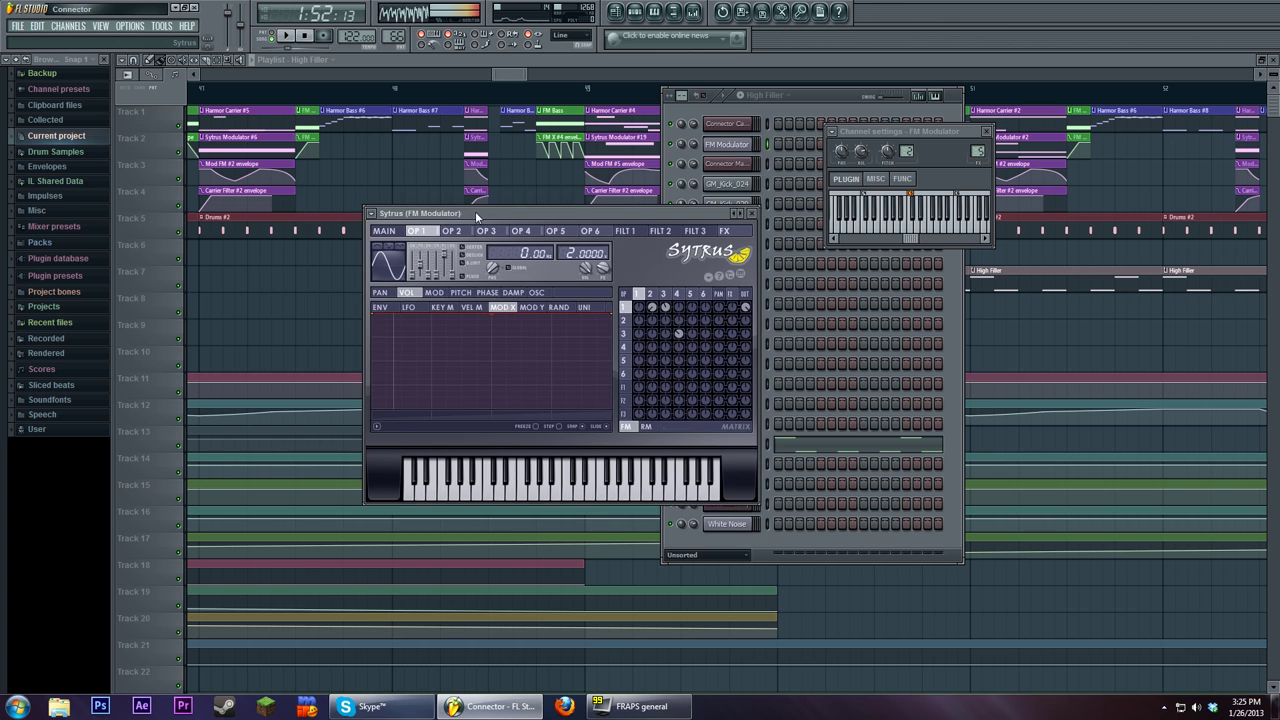
click(726, 123)
Step: Show Harmor's envelope editor with Filter 2 resonance width as the target
click(821, 391)
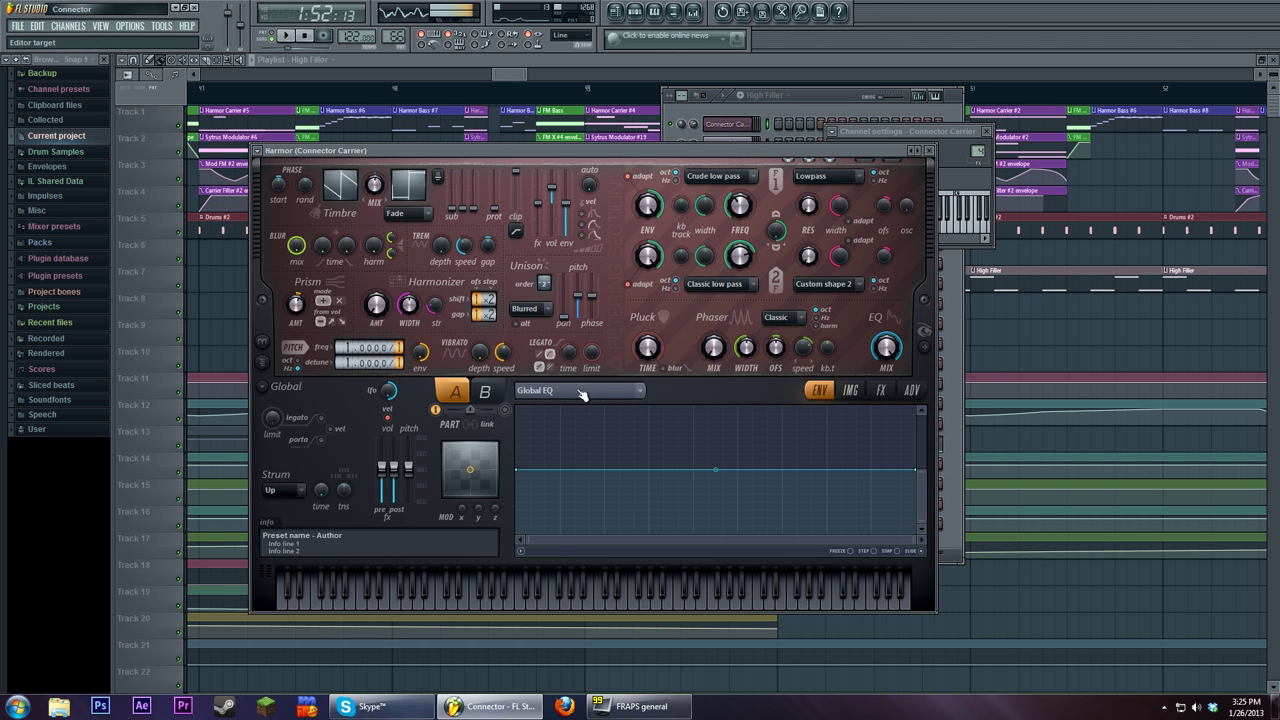
click(580, 391)
click(610, 398)
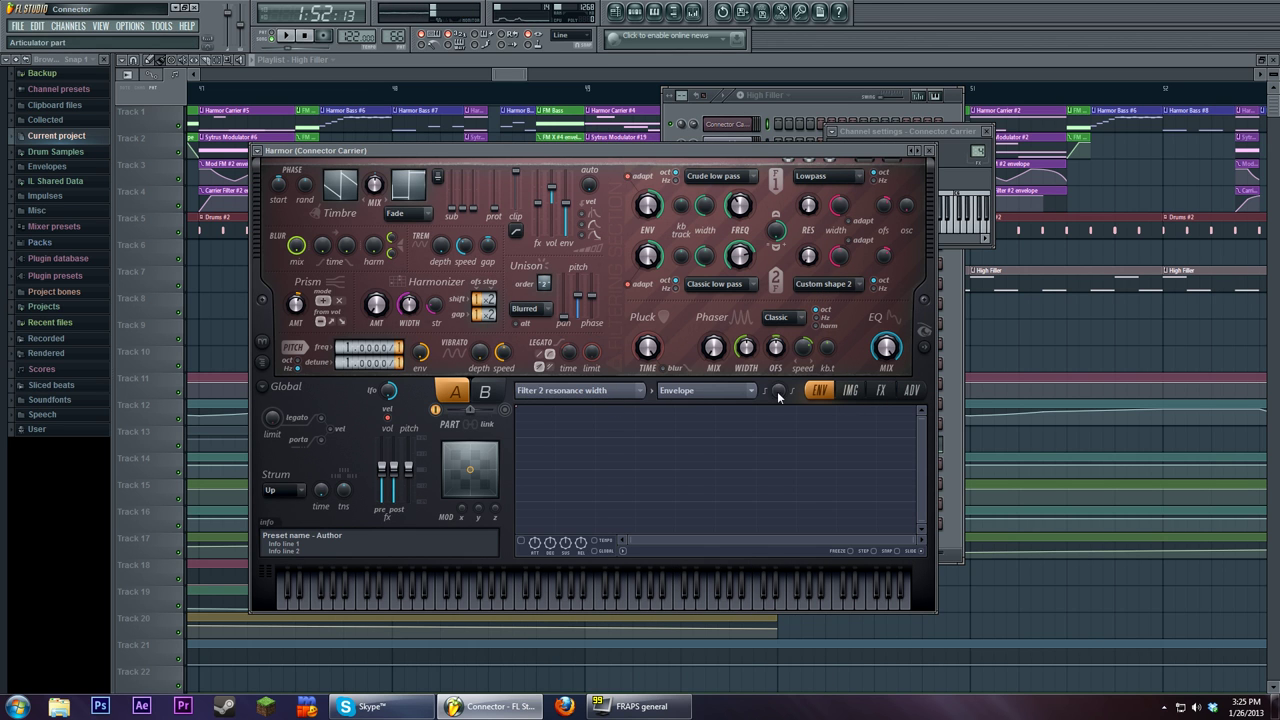
Step: Look through the envelope target and articulator type lists, leaving both unchanged
click(625, 391)
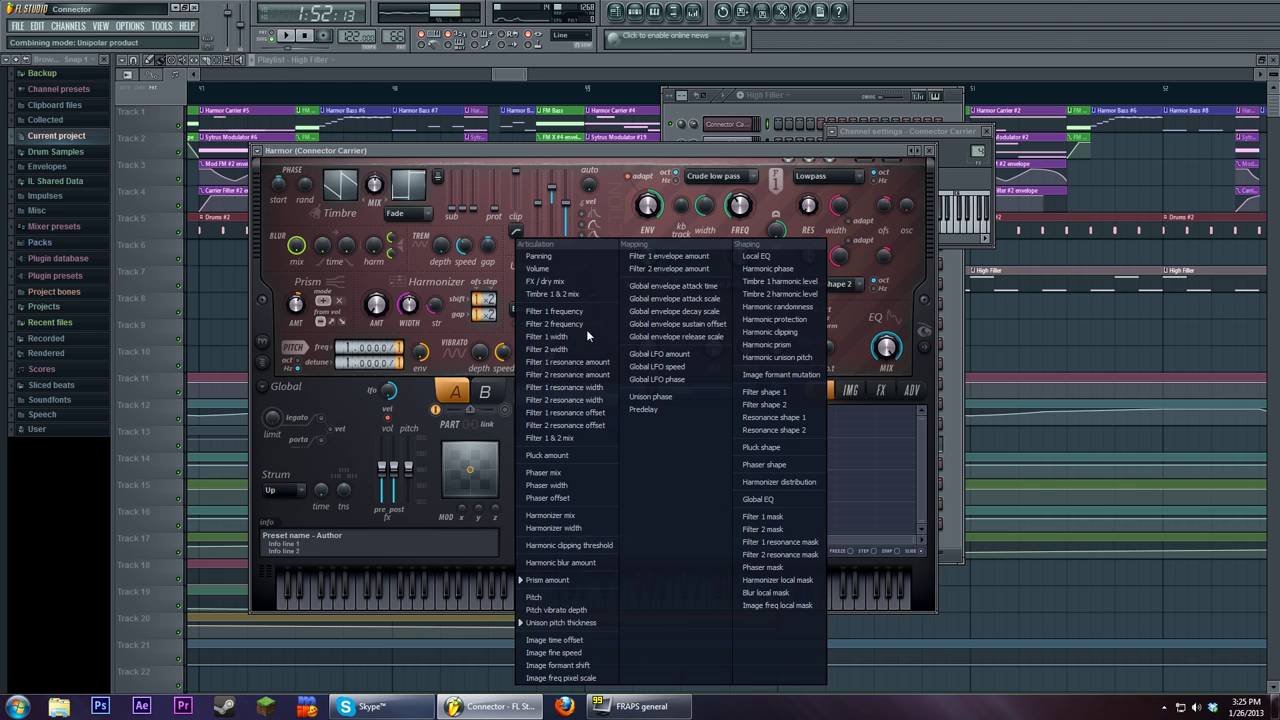
click(685, 160)
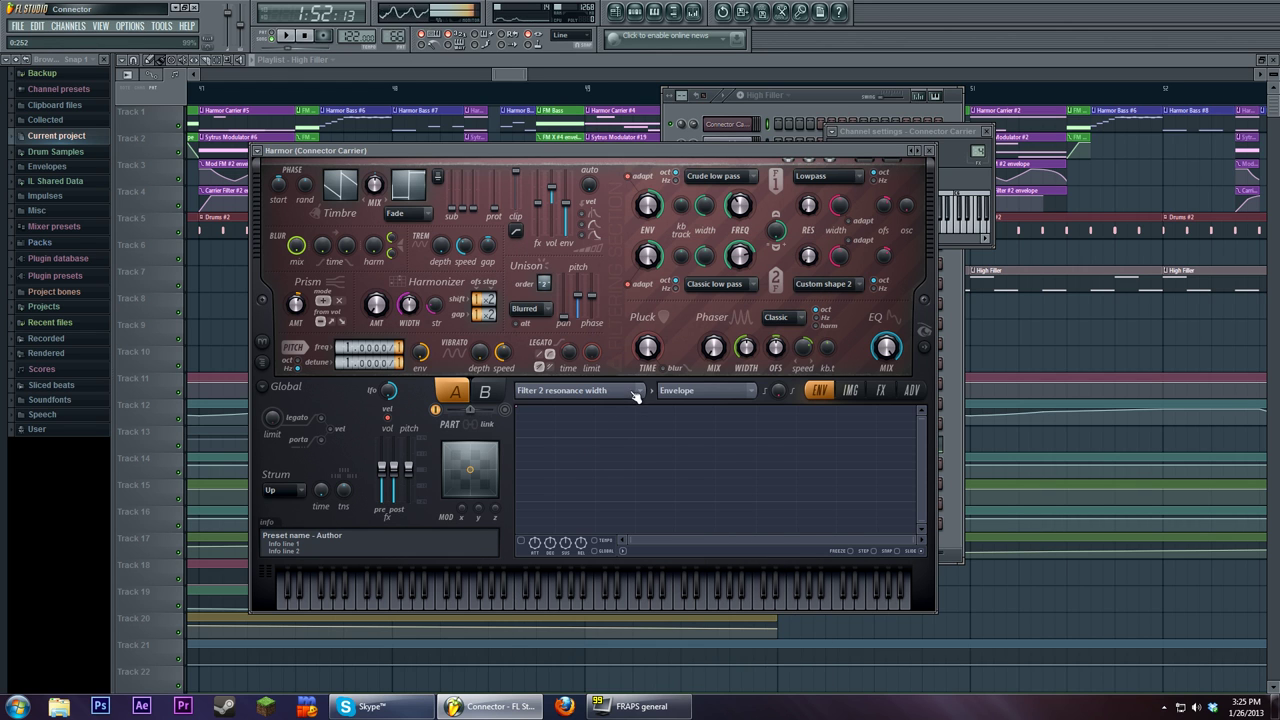
click(706, 392)
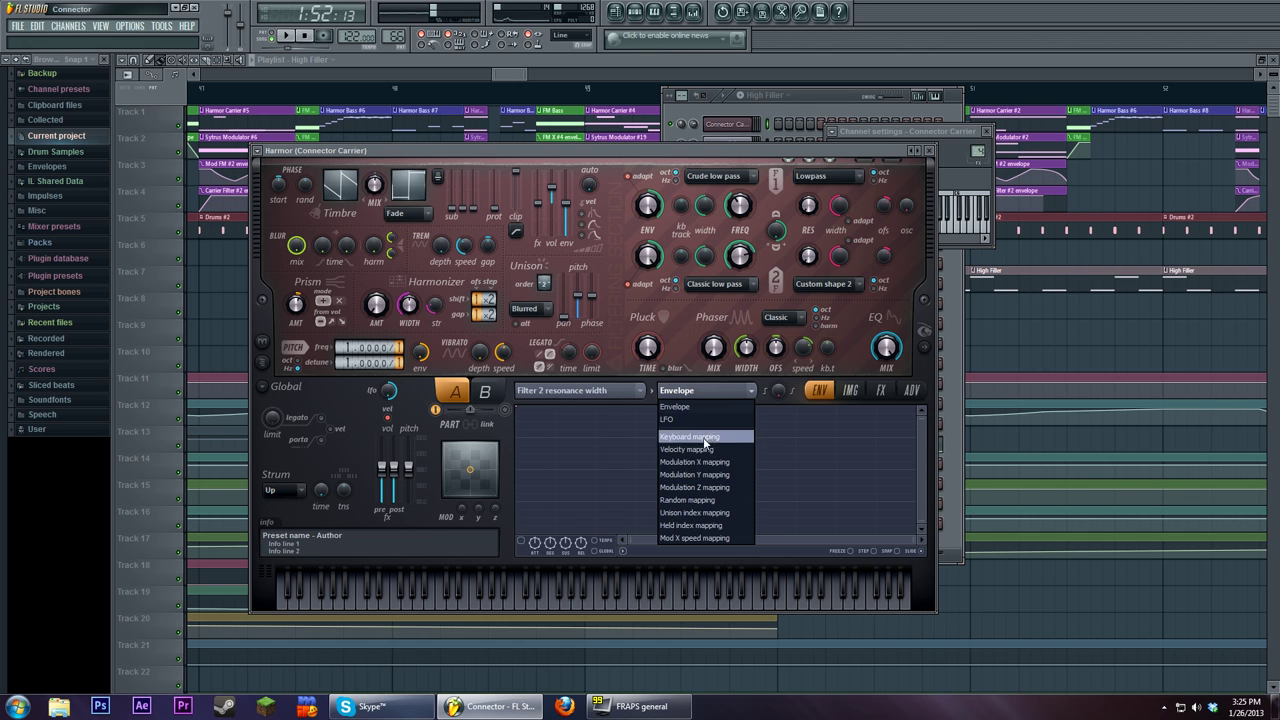
click(628, 398)
Step: Open the FM Modulator channel's Sytrus and nudge its window into place
click(820, 109)
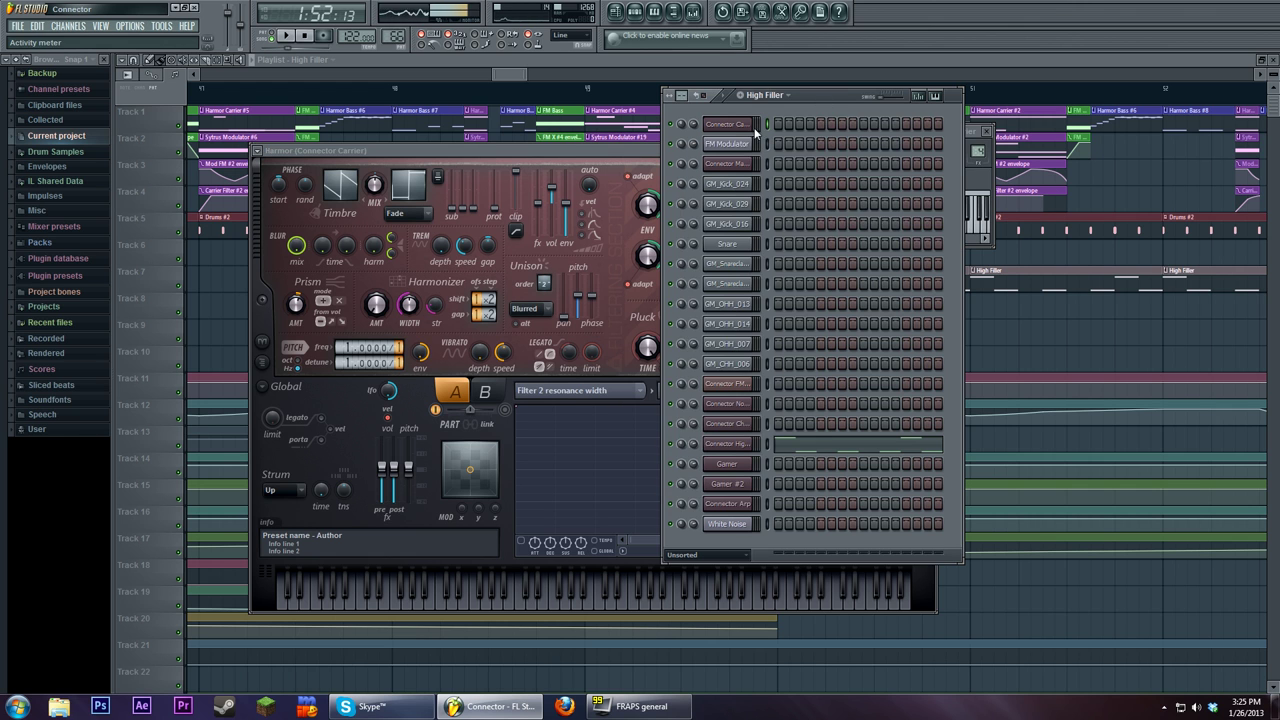
click(726, 143)
drag(621, 219, 645, 210)
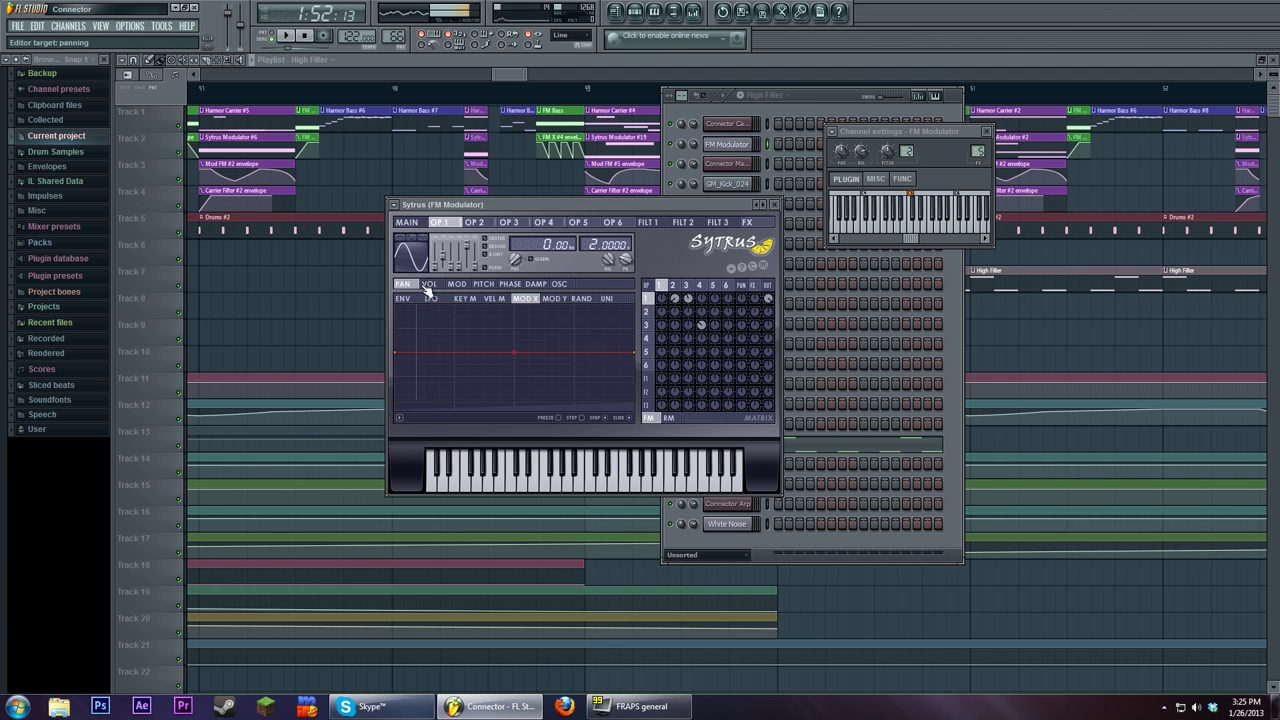
Step: Step through operator 1's envelope targets: pan, volume, pitch, oscillator harmonics and plucked damp
click(483, 284)
click(509, 284)
click(536, 284)
click(456, 284)
click(428, 284)
click(402, 284)
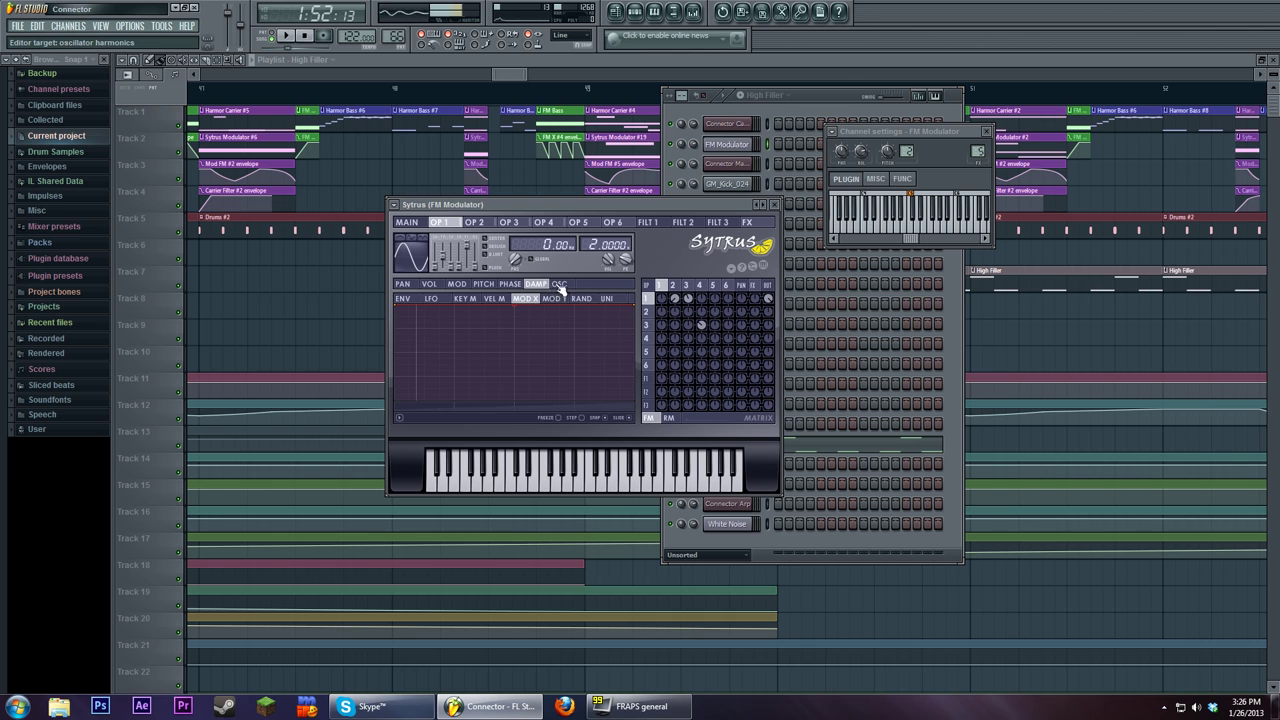
click(562, 285)
click(483, 284)
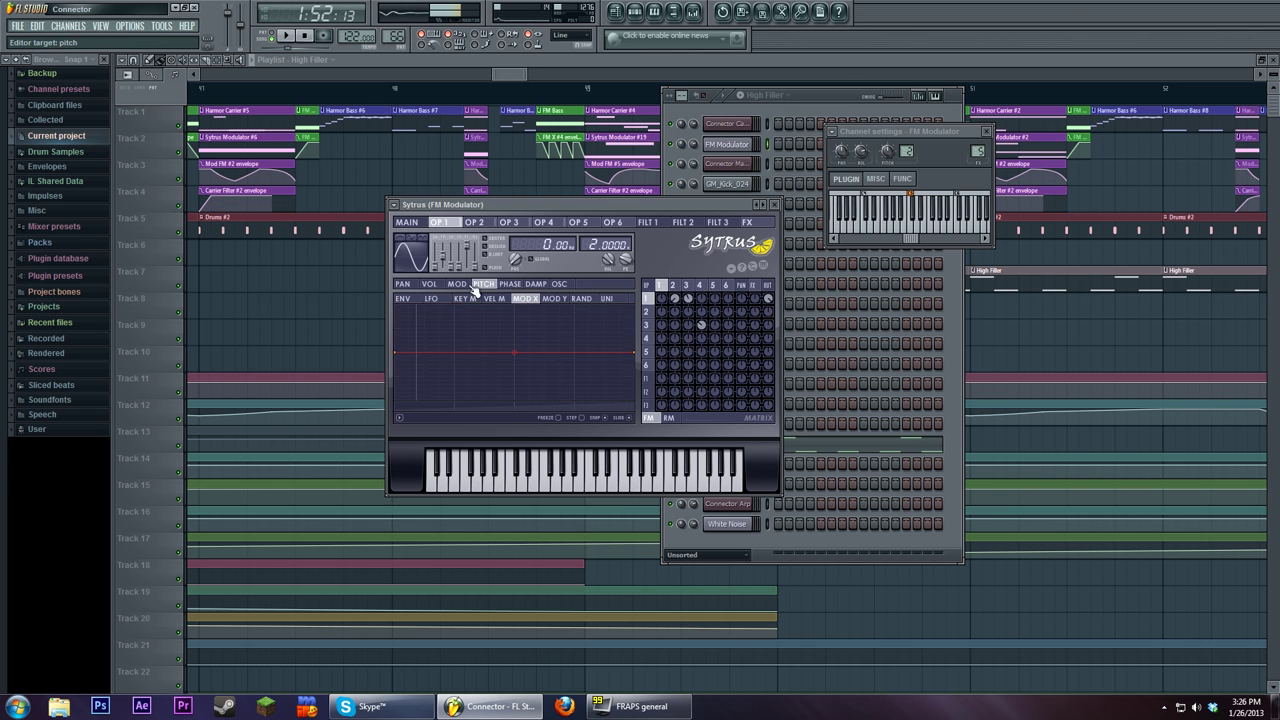
click(402, 284)
click(456, 284)
click(509, 284)
click(536, 284)
Step: Browse the modulation amount mappings (velocity, keyboard, Mod Y, random), ending on unison
click(456, 284)
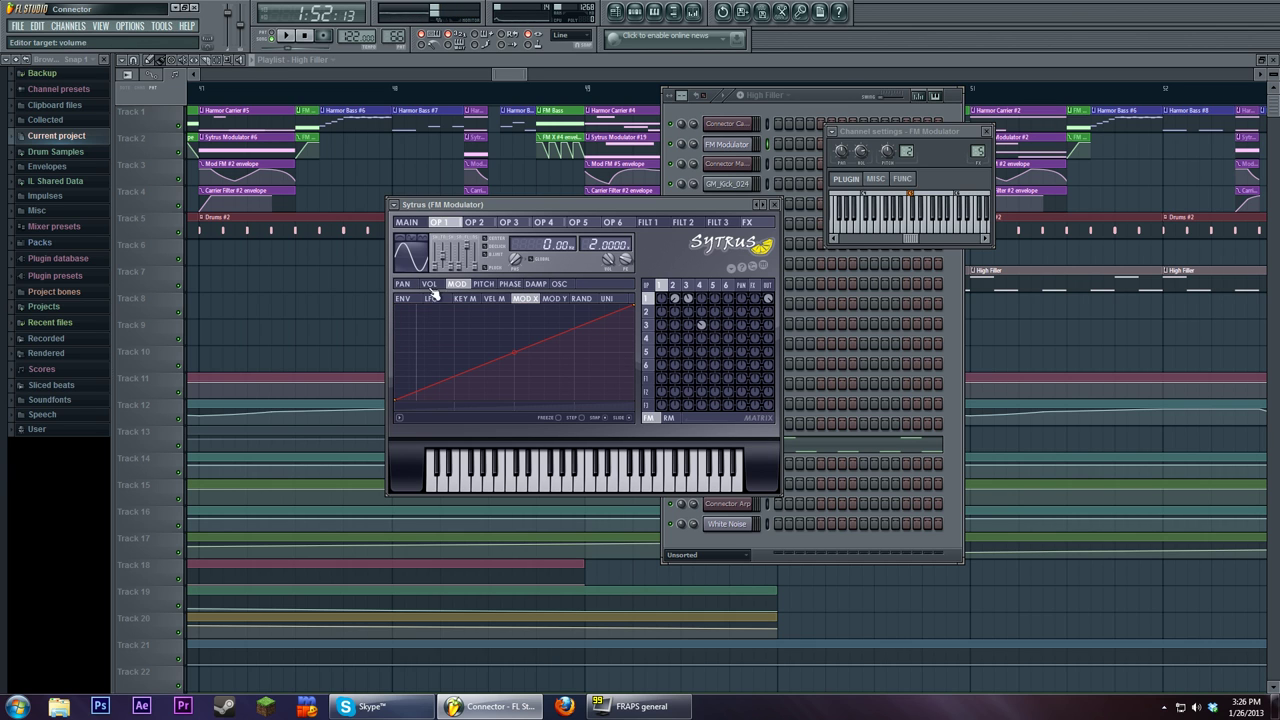
click(430, 299)
click(495, 299)
click(556, 299)
click(402, 299)
click(430, 299)
click(463, 299)
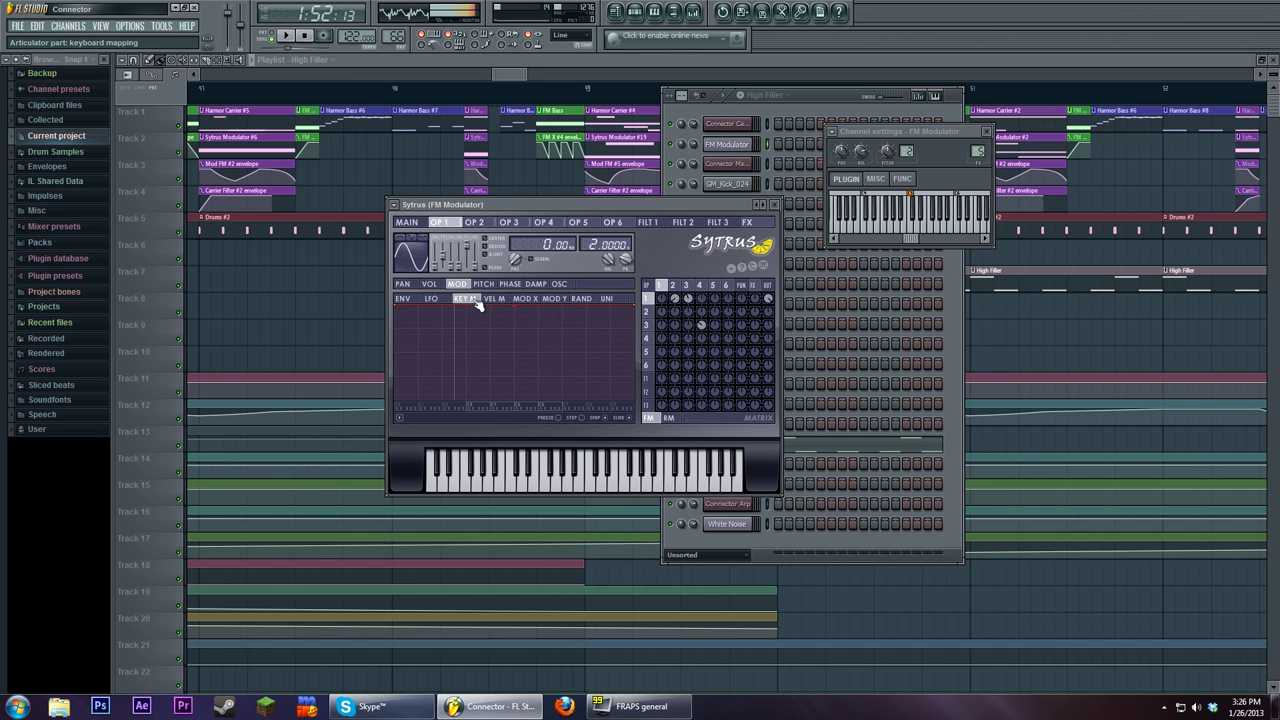
click(494, 299)
click(524, 299)
click(553, 299)
click(583, 300)
click(607, 300)
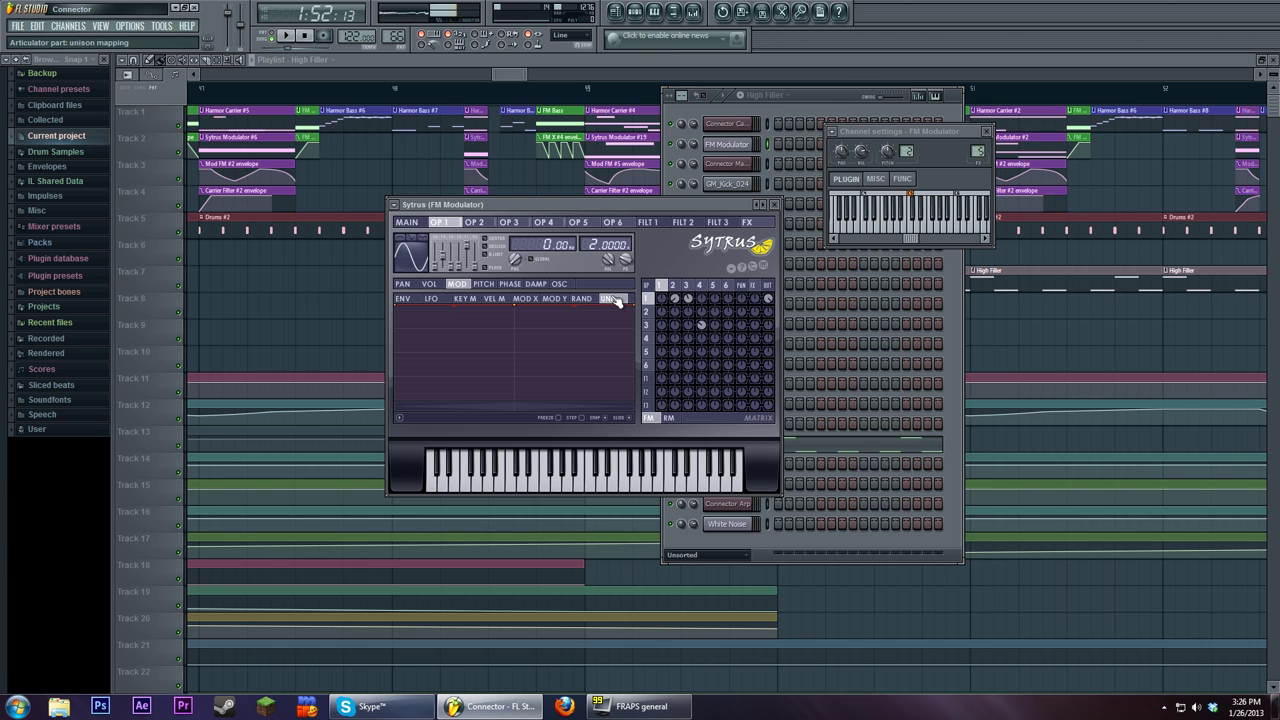
Step: Clear the Mod X mapping line on operator 1's modulation amount and play the song
click(525, 300)
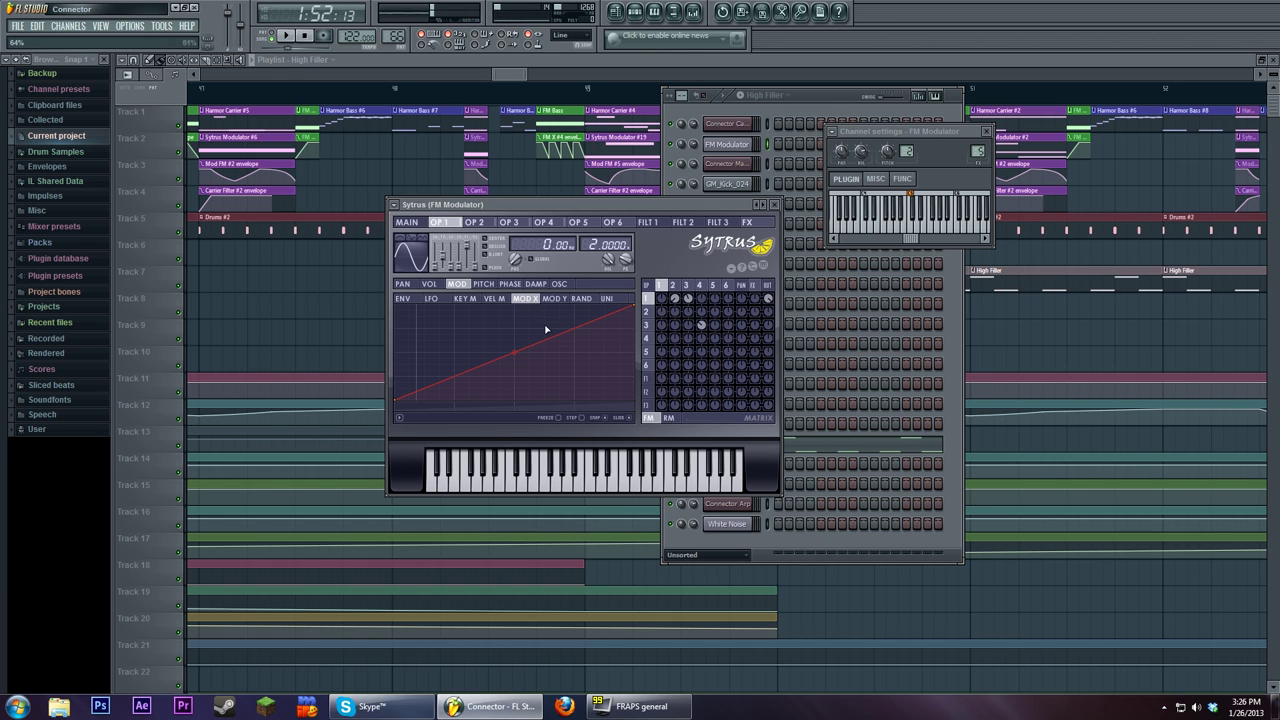
click(403, 400)
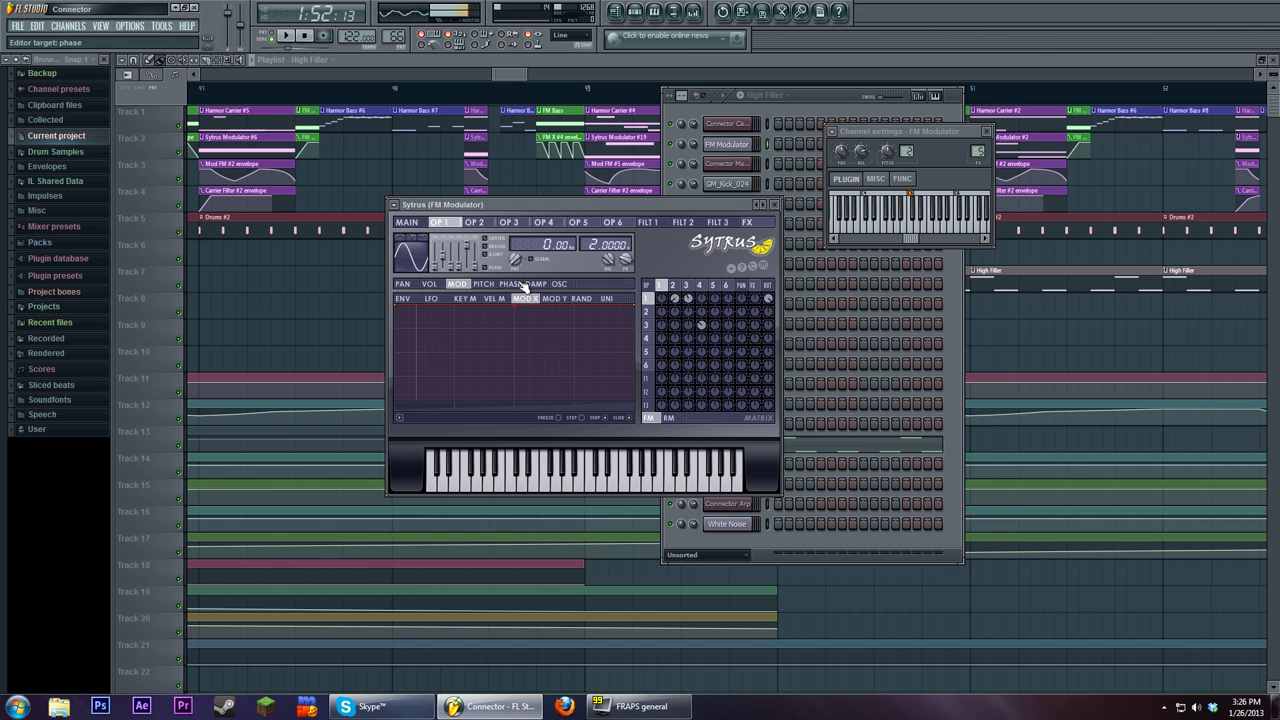
click(286, 36)
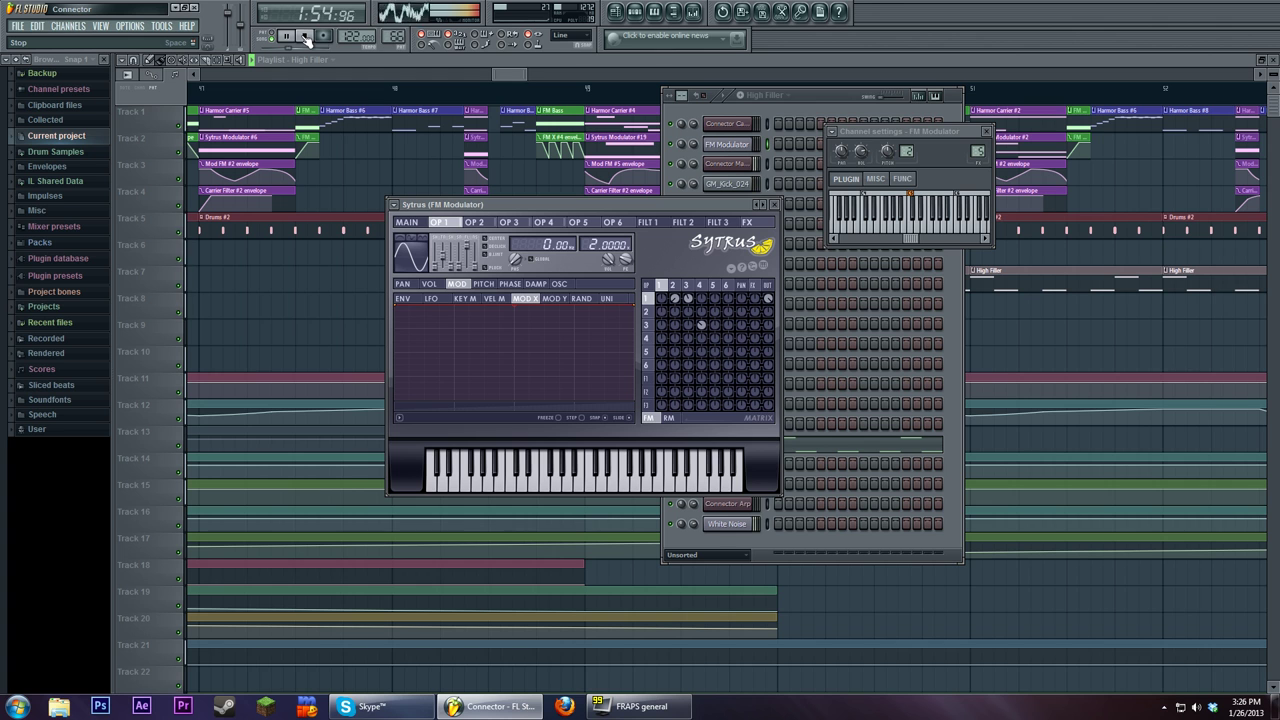
Step: Stop playback, move the song position back, reopen the FM Modulator's Sytrus and audition briefly
click(305, 36)
click(198, 92)
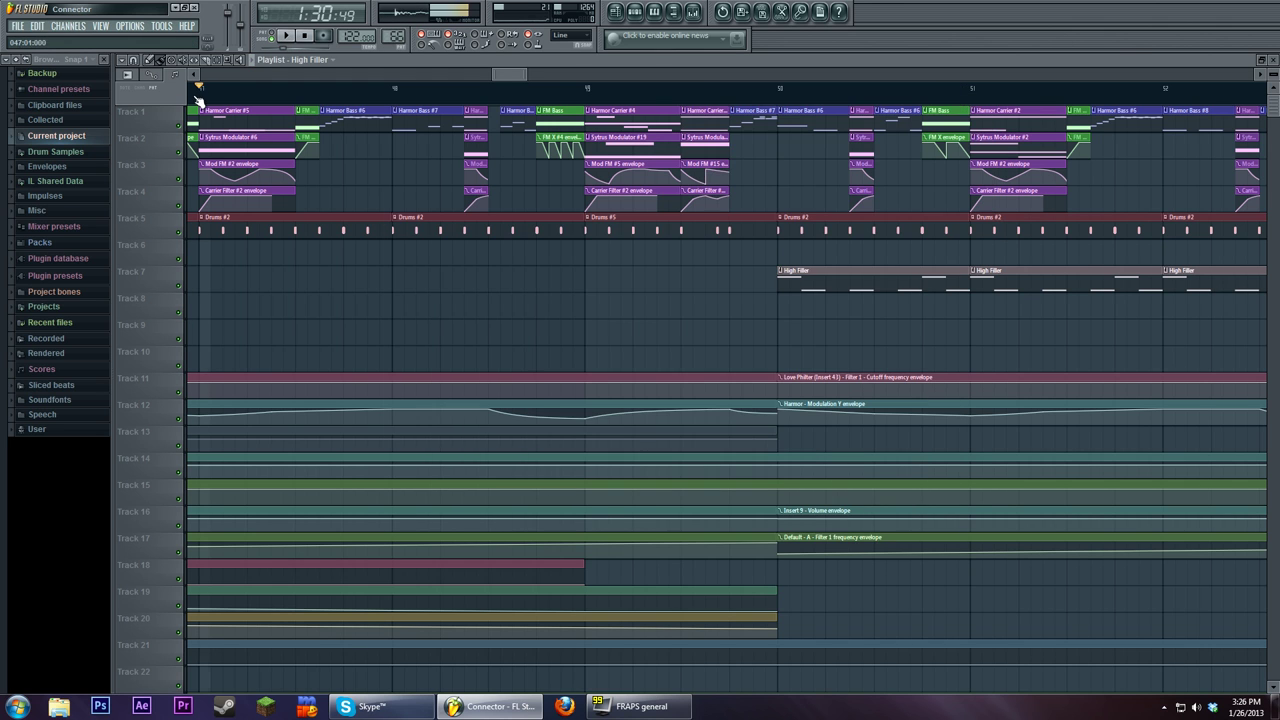
scroll(583, 171, left, 10)
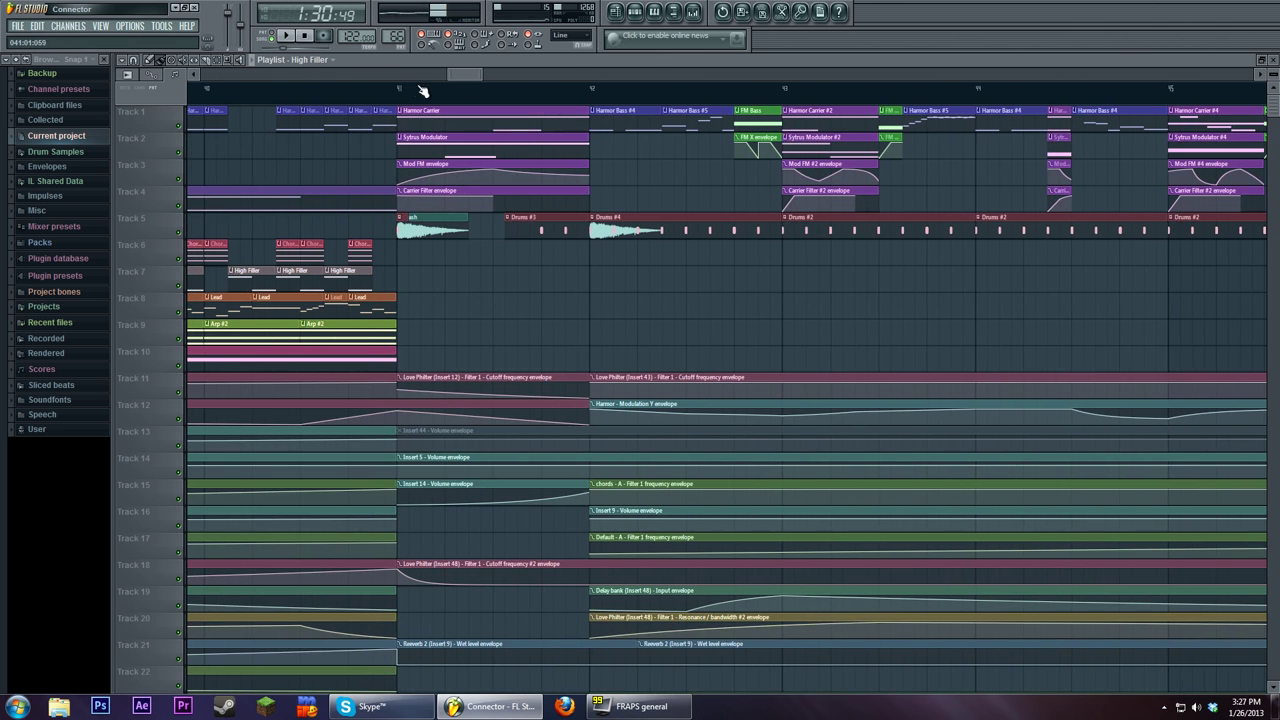
click(400, 90)
click(636, 12)
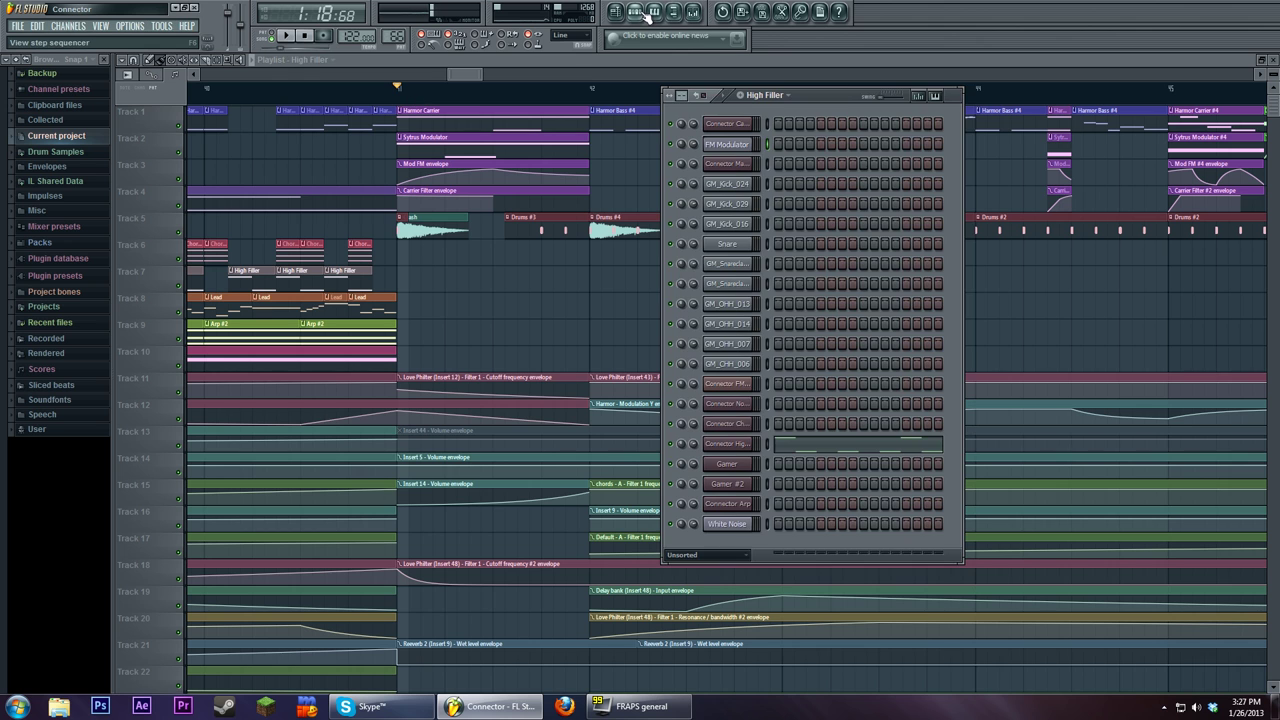
click(722, 147)
click(285, 36)
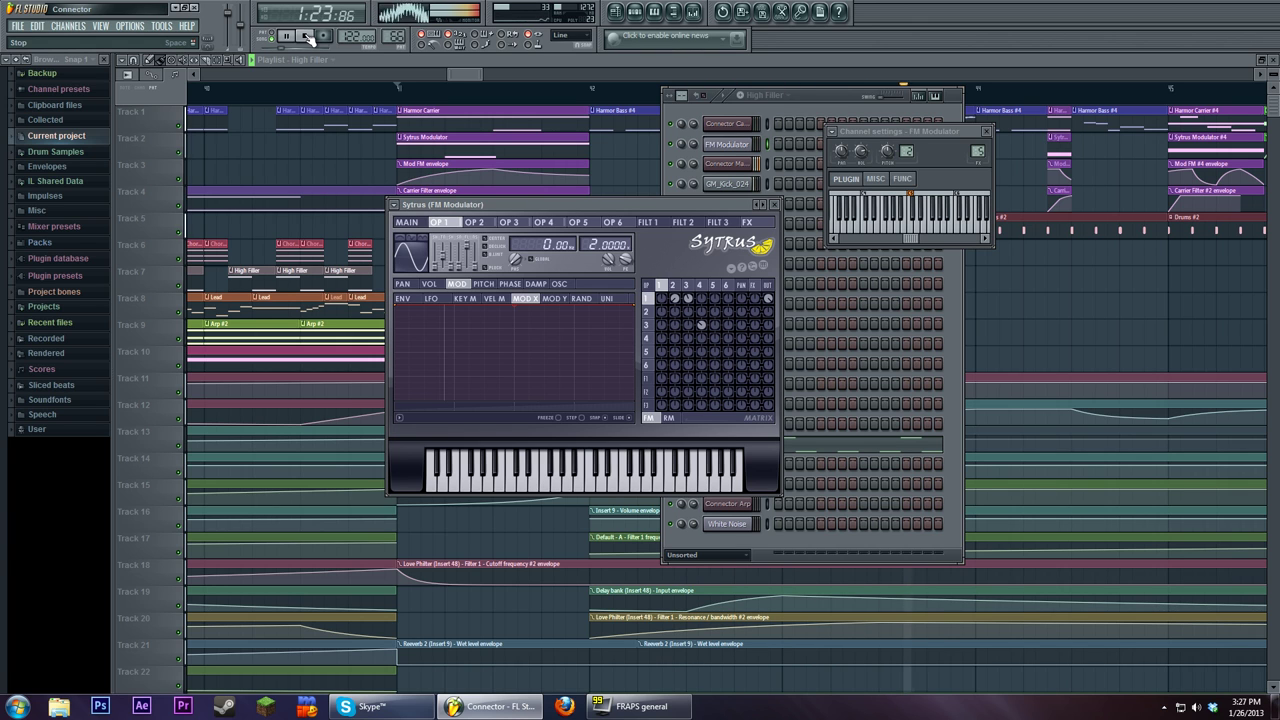
click(307, 37)
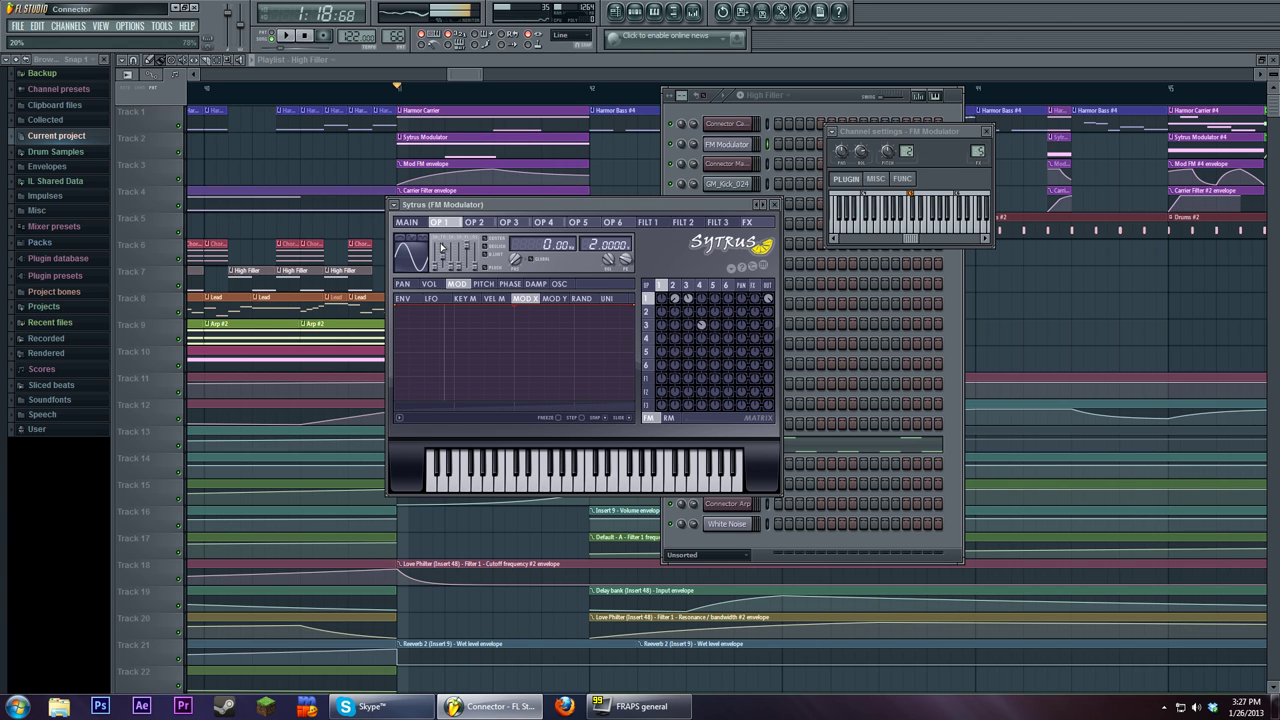
Step: Set Sytrus's Modulation X knob to 50% on the main page
click(407, 222)
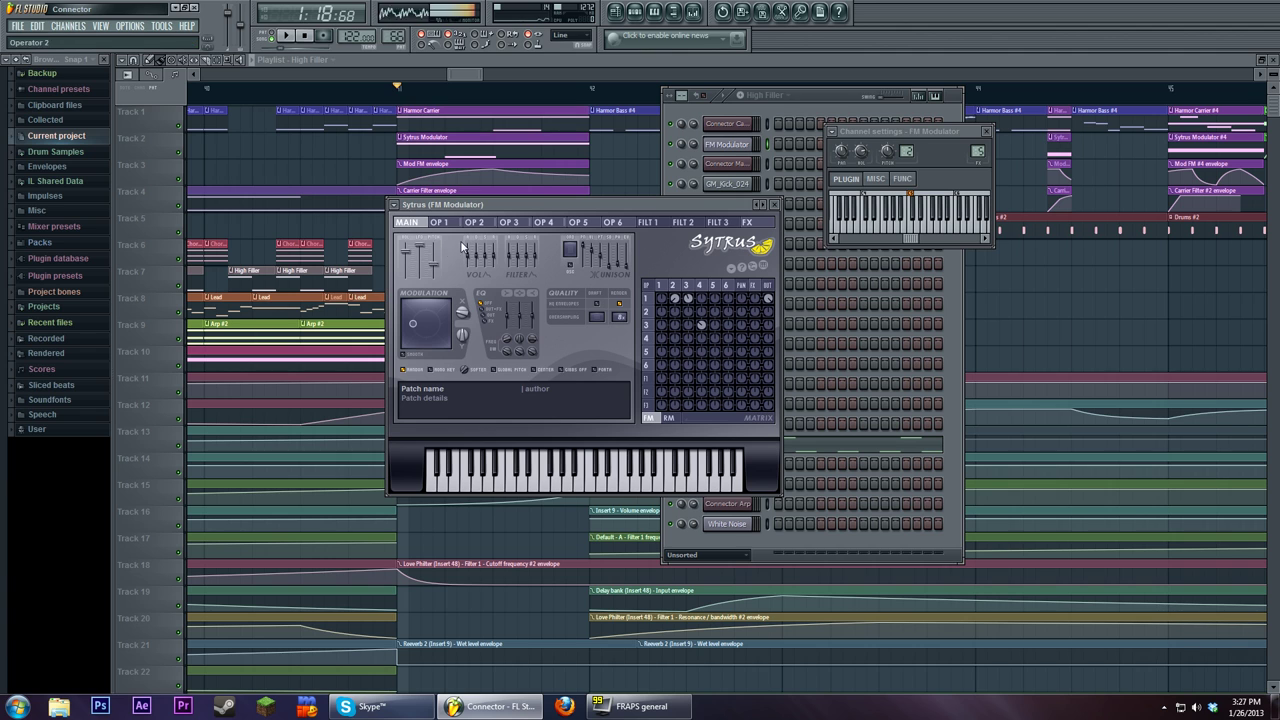
drag(463, 315, 463, 302)
click(661, 287)
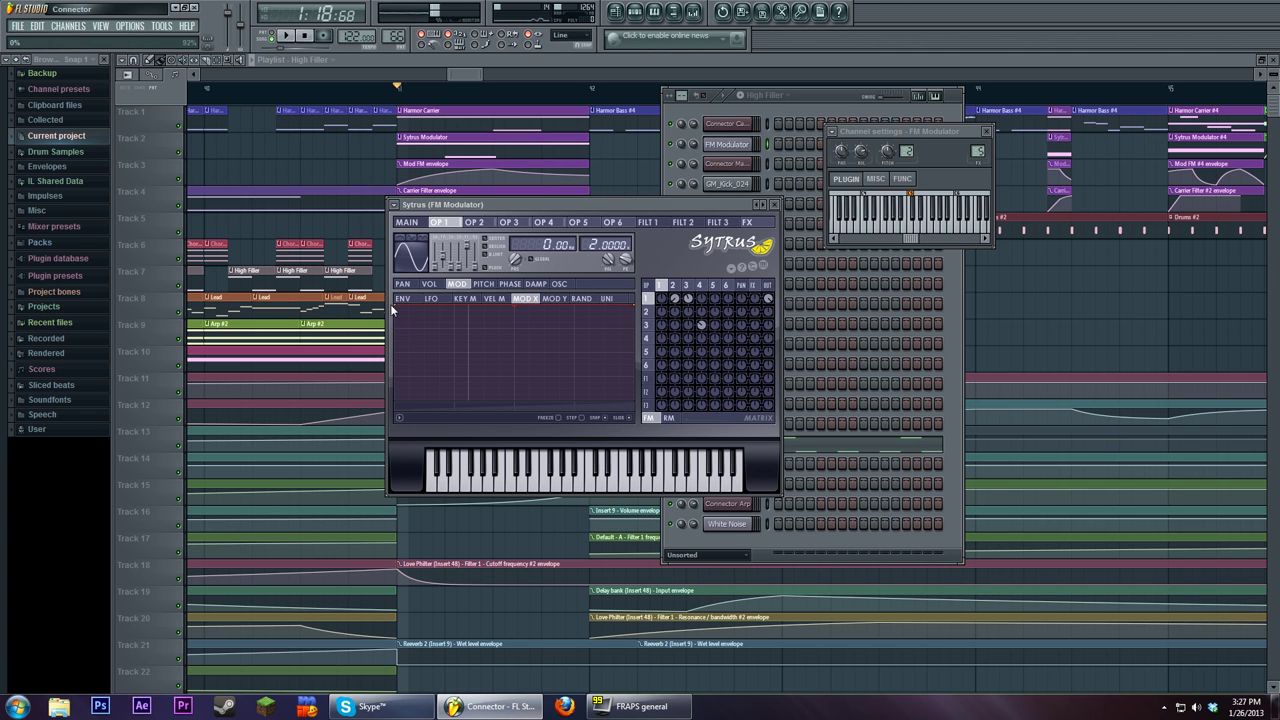
Step: Make the Mod X line rise straight from minimum to maximum, then play it back
drag(399, 305, 392, 432)
mouse_move(510, 362)
mouse_down()
mouse_move(510, 400)
mouse_move(510, 335)
mouse_move(515, 345)
mouse_up()
right_click(454, 348)
right_click(558, 370)
right_click(455, 347)
click(478, 365)
right_click(561, 370)
click(572, 391)
click(294, 40)
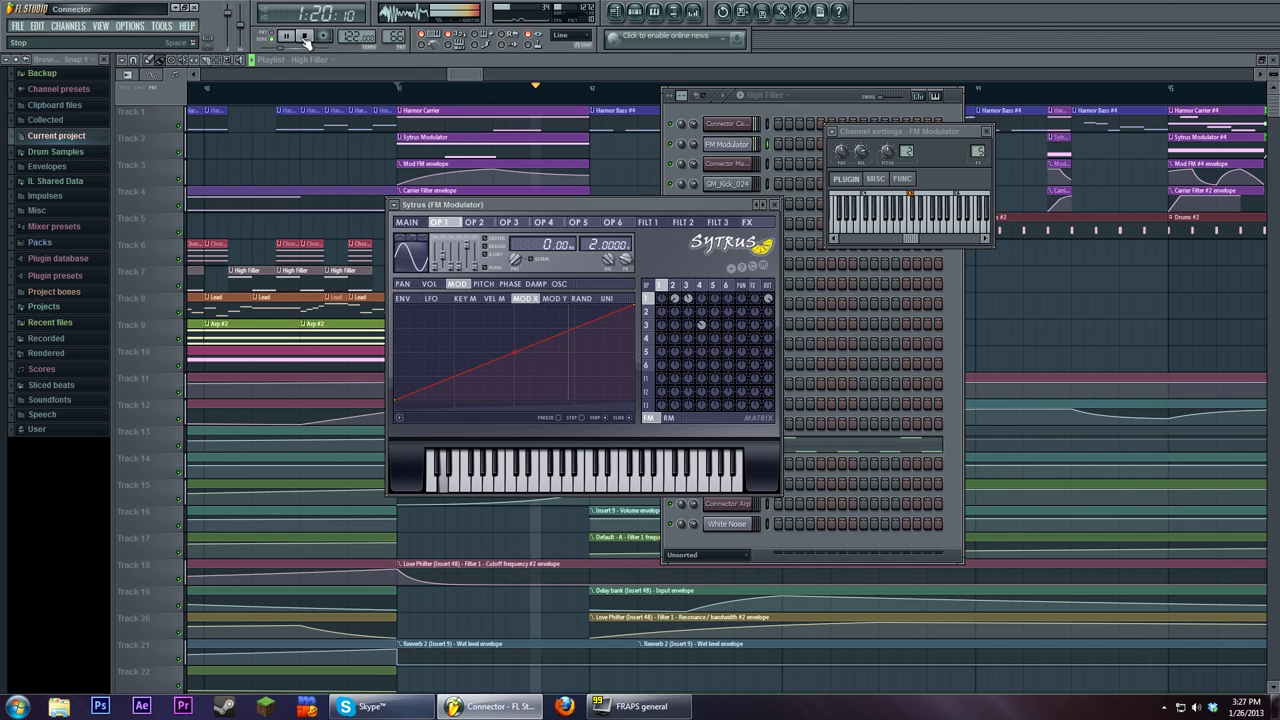
click(306, 38)
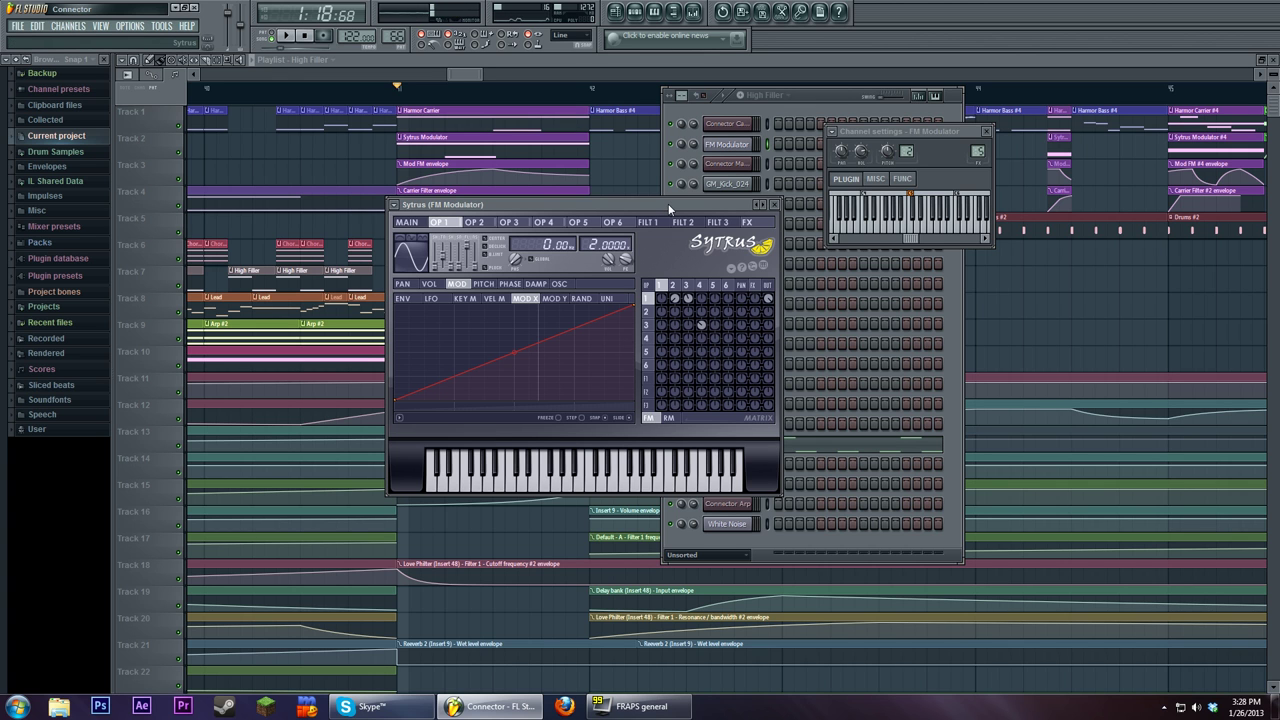
Step: Inspect operator 2's volume and pitch envelopes, finding the pitch Mod X line flat at midpoint
drag(668, 203, 690, 191)
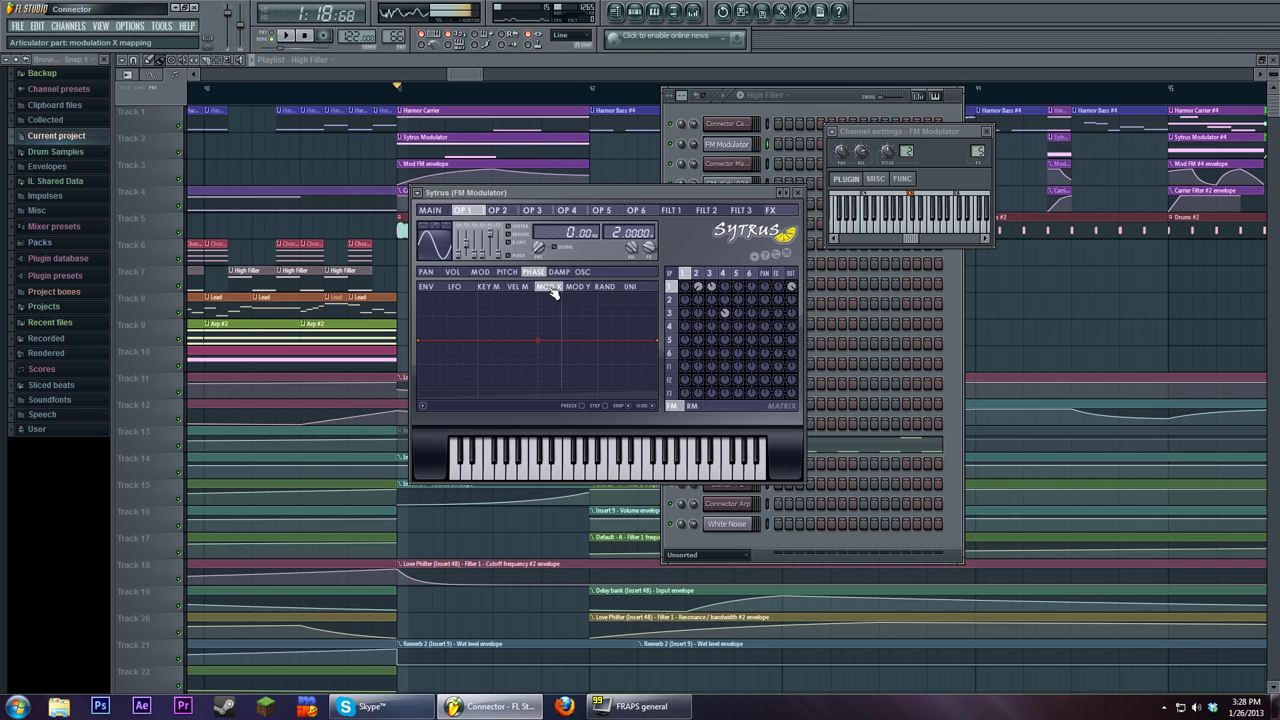
click(735, 274)
click(698, 274)
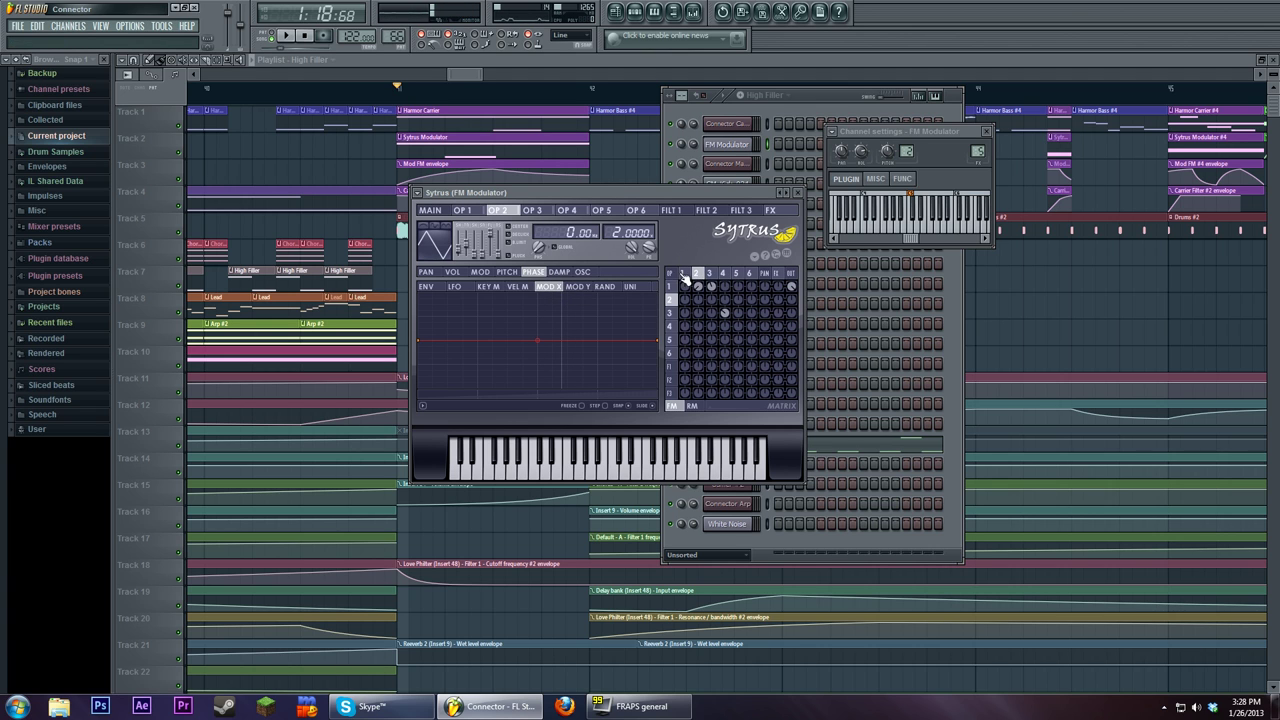
click(452, 274)
click(506, 272)
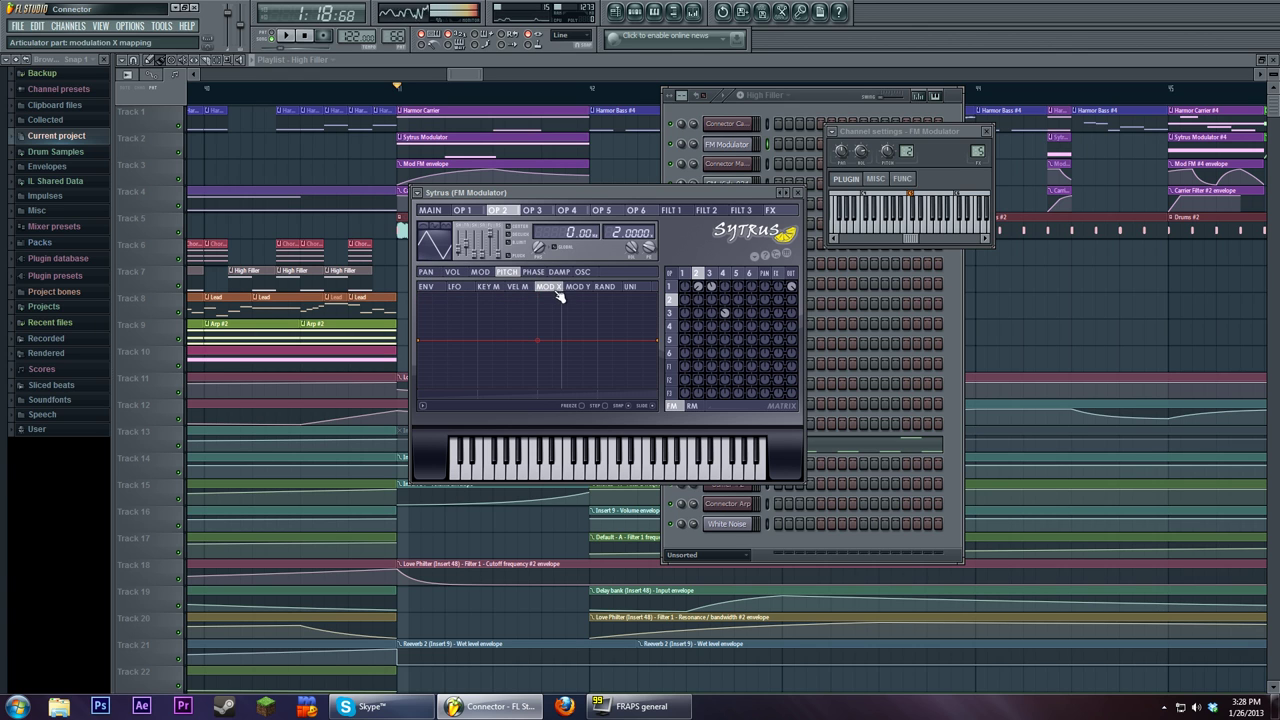